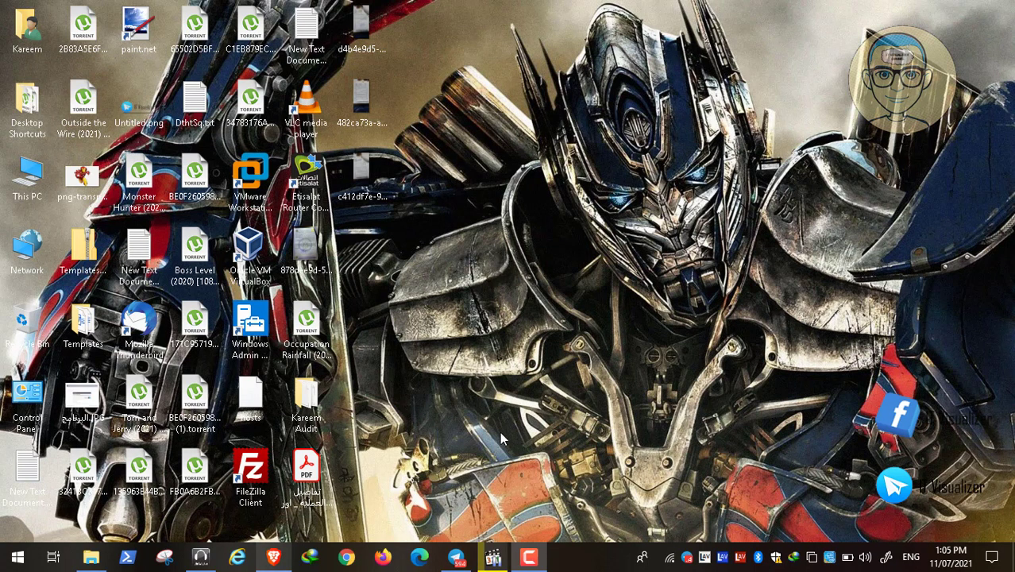
Step: Bring up Telegram Desktop on the IT Visualizer channel's post about the COVID-19 Lab video playlist
{"action": "left_click", "coordinate": [456, 557]}
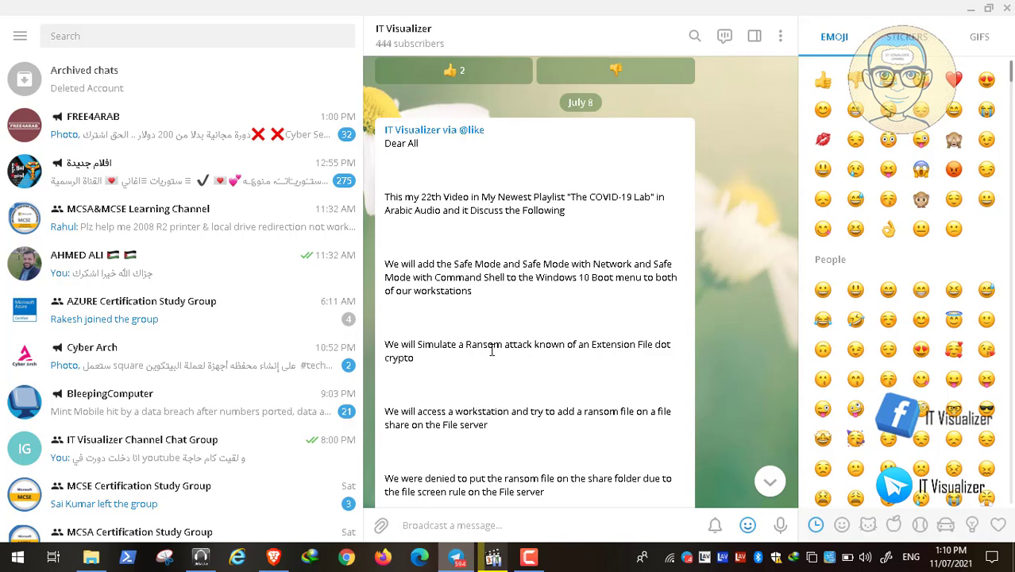
Step: Scroll the IT Visualizer channel down to the 'Unplug the File server' lab-step message
{"action": "scroll", "coordinate": [492, 350], "scroll_direction": "down", "scroll_amount": 1}
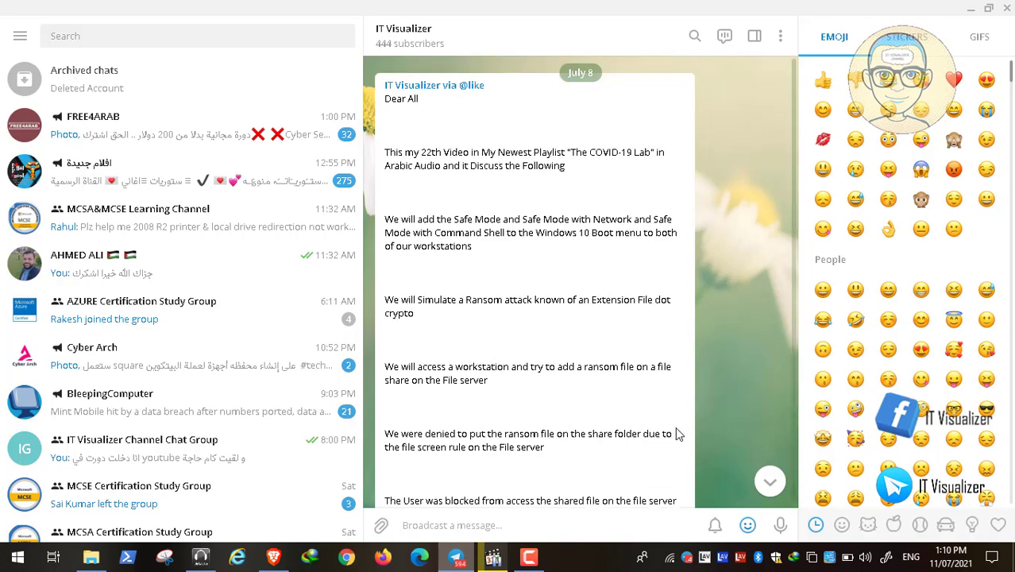
{"action": "scroll", "coordinate": [568, 334], "scroll_direction": "down", "scroll_amount": 1}
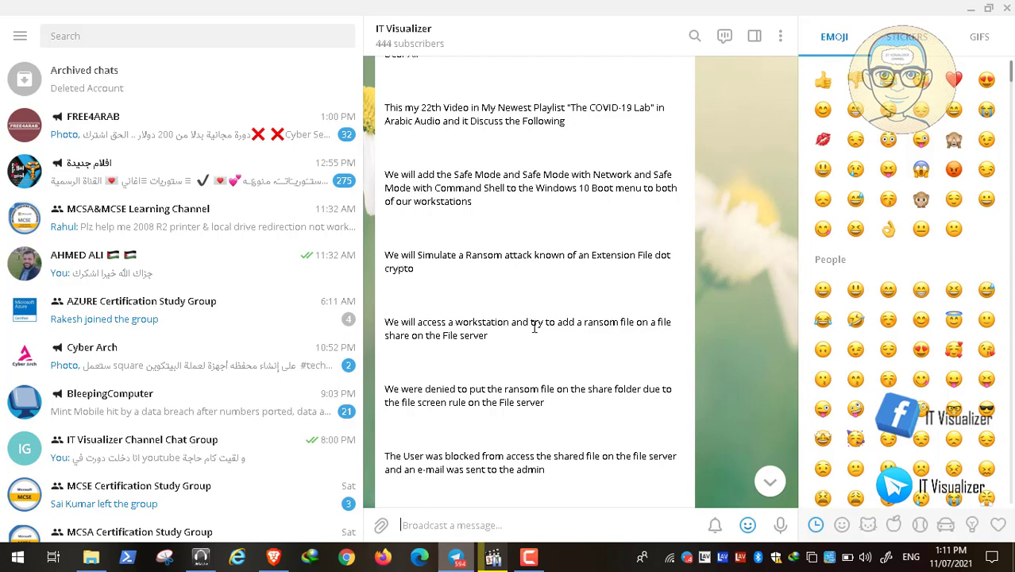
{"action": "scroll", "coordinate": [480, 352], "scroll_direction": "down", "scroll_amount": 1}
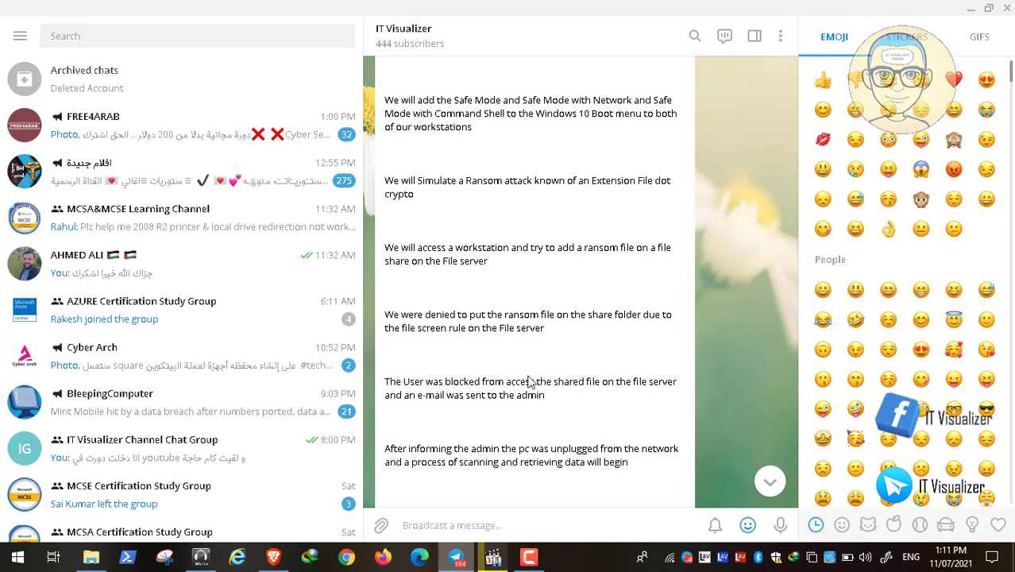
{"action": "scroll", "coordinate": [531, 382], "scroll_direction": "down", "scroll_amount": 1}
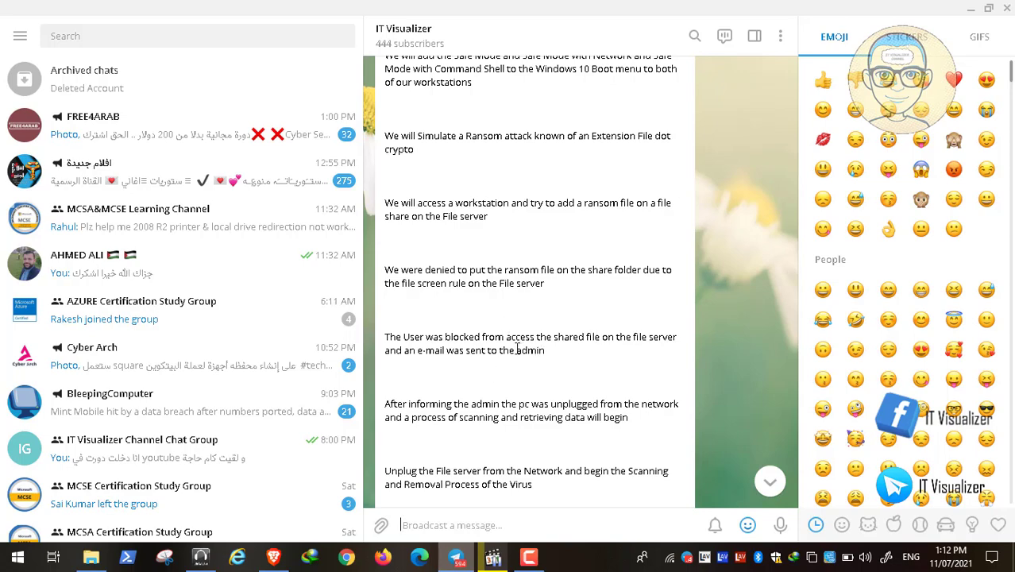
Step: Scroll further until the 'Use Avira Rescue Disk' post sits fully above the input bar
{"action": "scroll", "coordinate": [517, 349], "scroll_direction": "down", "scroll_amount": 1}
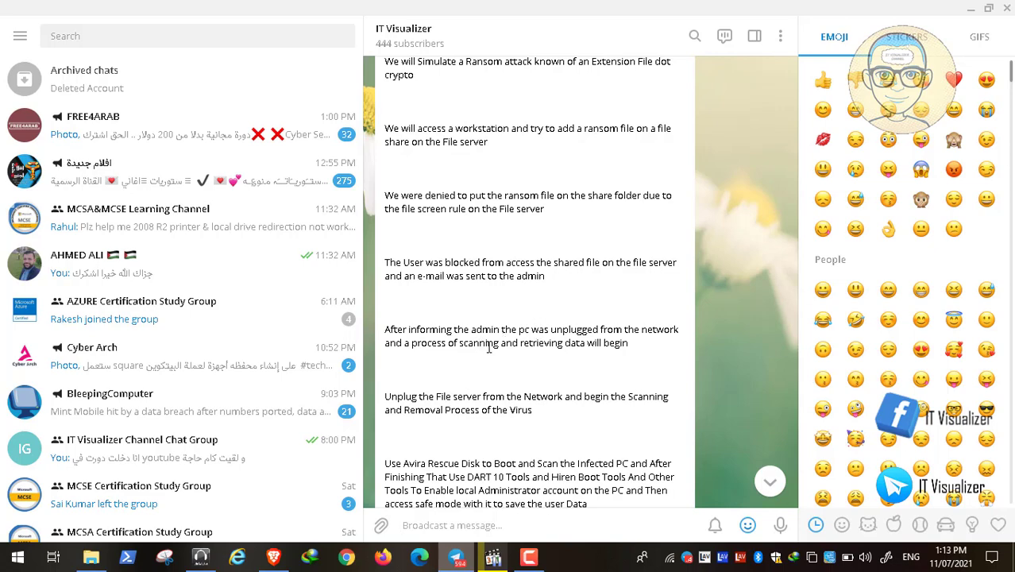
{"action": "scroll", "coordinate": [489, 350], "scroll_direction": "down", "scroll_amount": 1}
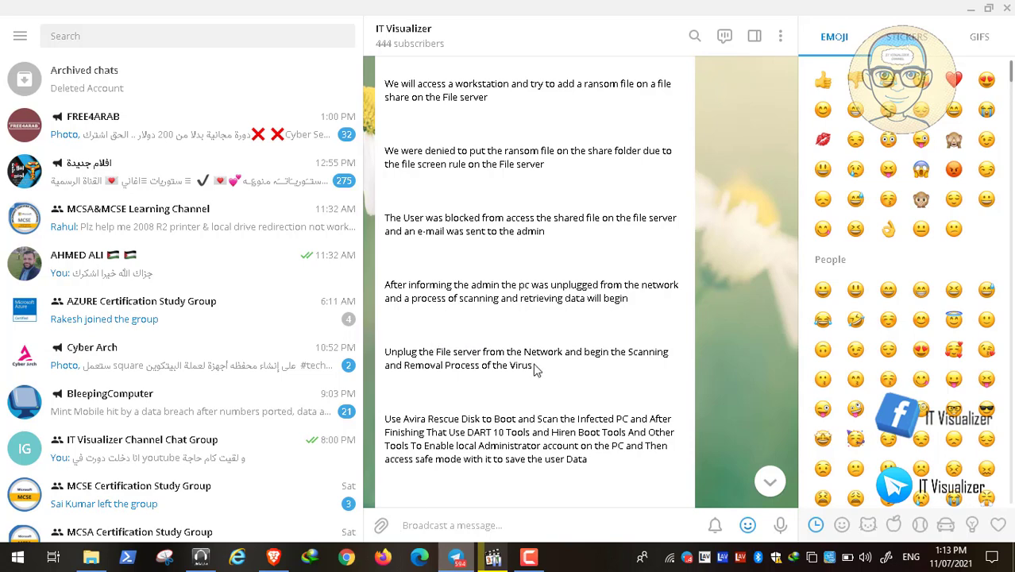
Step: Scroll down to the 'Access the Safe Mode and Rescue the Data' message
{"action": "scroll", "coordinate": [517, 364], "scroll_direction": "down", "scroll_amount": 1}
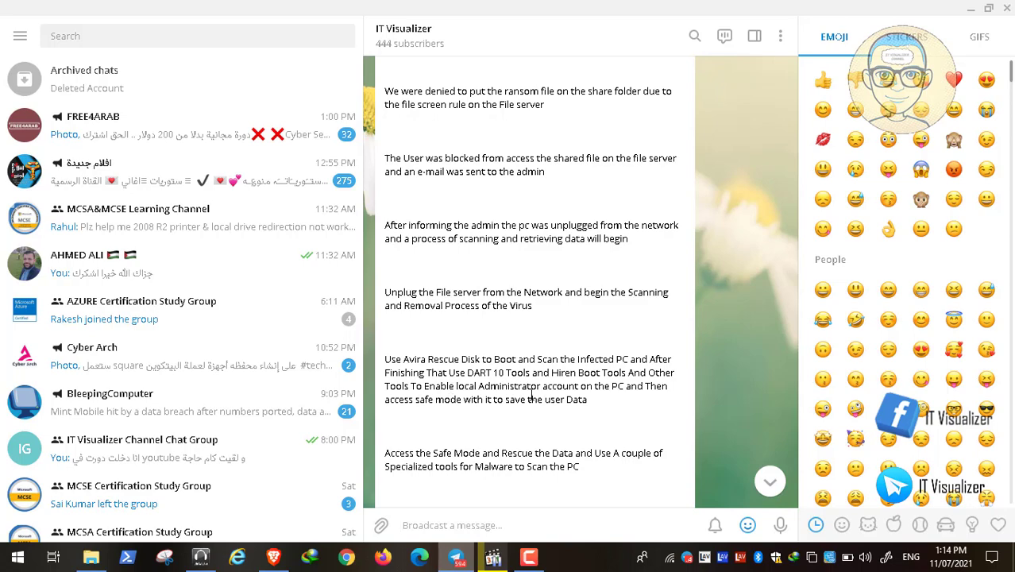
Step: Scroll to the '22-A Ransom Attack Simulation and Steps Of Recovery' YouTube link post
{"action": "scroll", "coordinate": [528, 398], "scroll_direction": "down", "scroll_amount": 2}
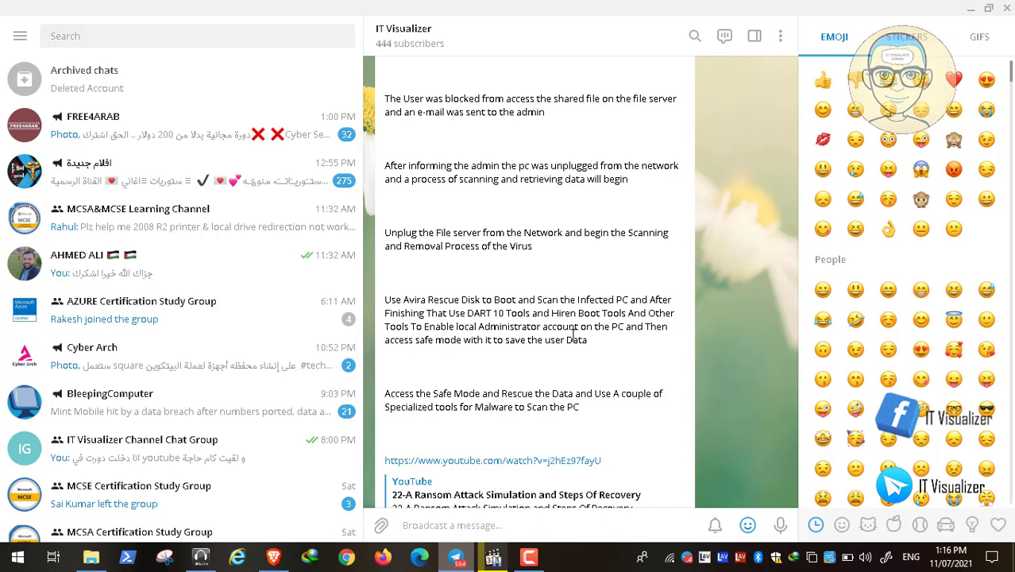
Step: Minimize Telegram and restore the recorded VMware session showing the powered-off NRVCBR02
{"action": "left_click", "coordinate": [971, 8]}
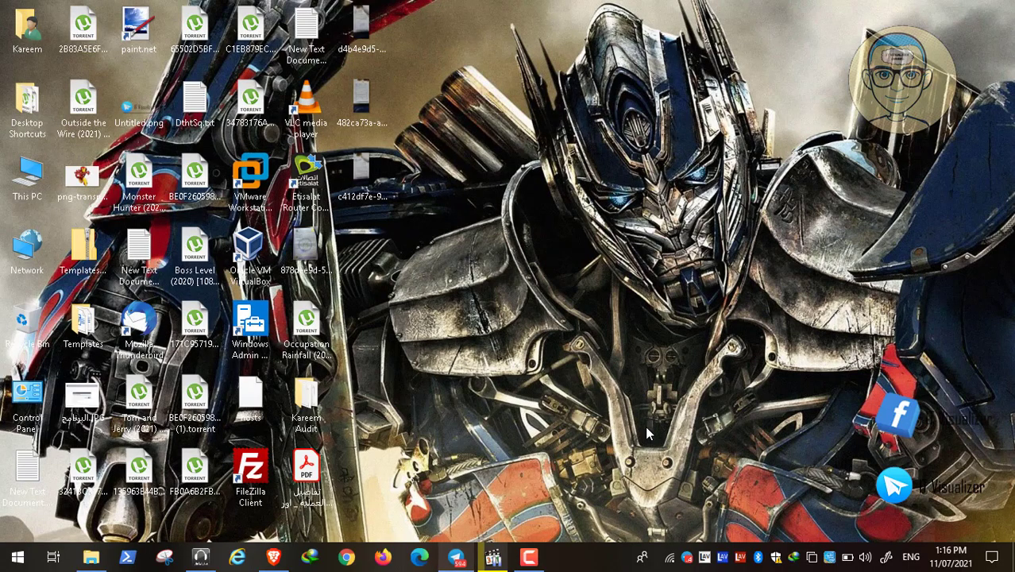
{"action": "left_click", "coordinate": [492, 559]}
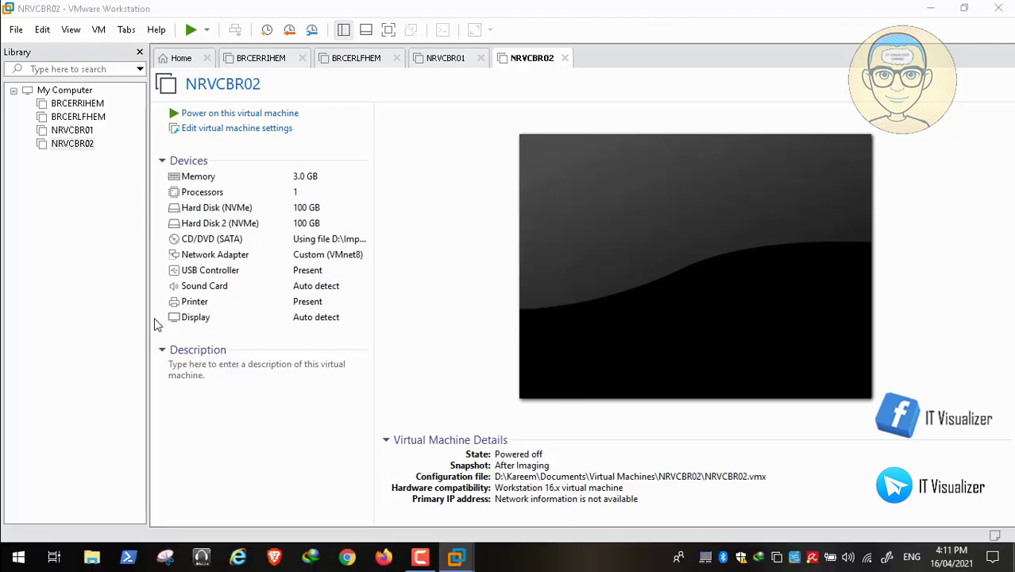
Step: Change NRVCBR02's memory from 3.0 GB to 1048 MB, then move to the BRCERRIHEM tab
{"action": "key", "text": "Tab"}
{"action": "key", "text": "Tab"}
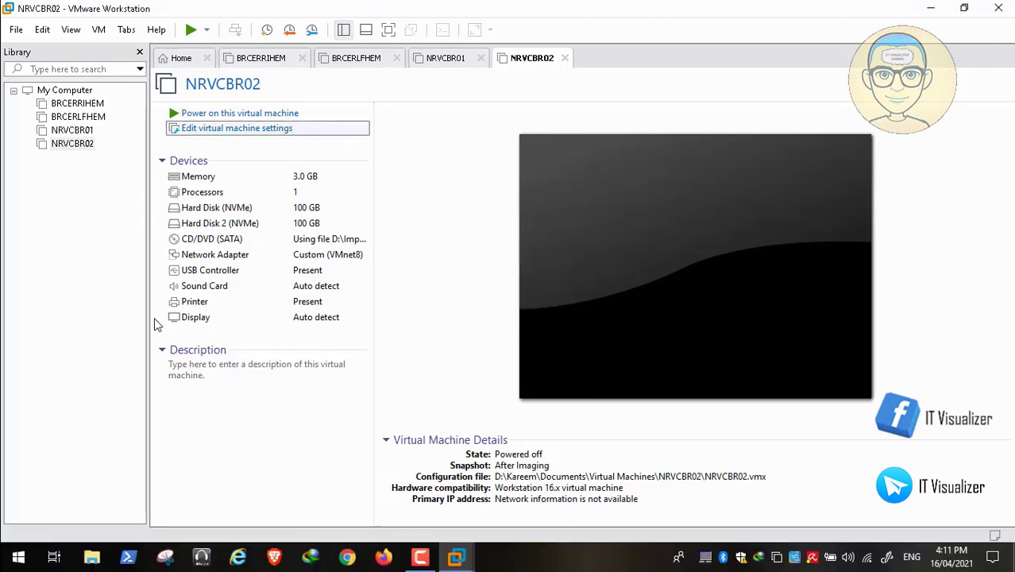
{"action": "key", "text": "Return"}
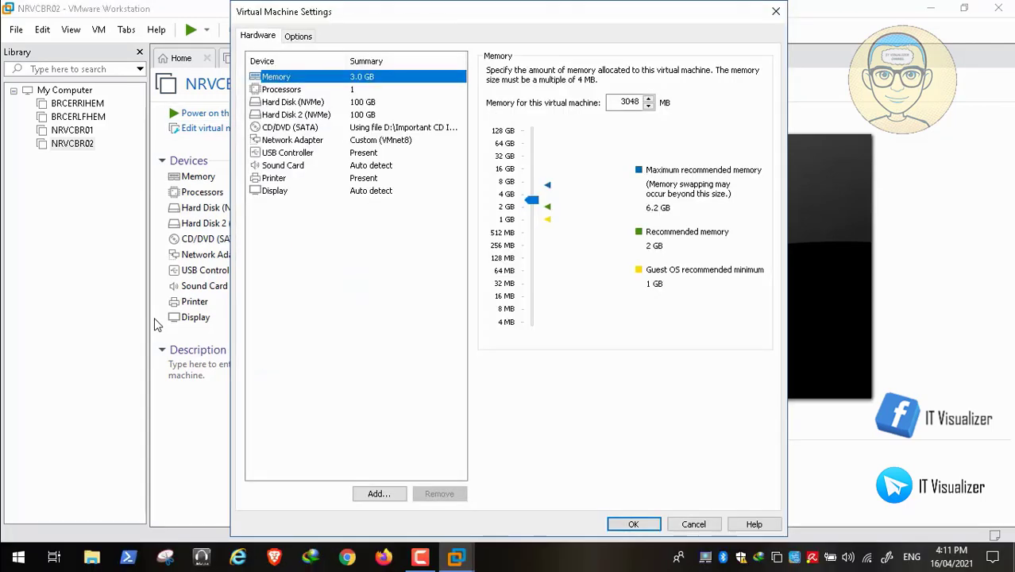
{"action": "key", "text": "Tab"}
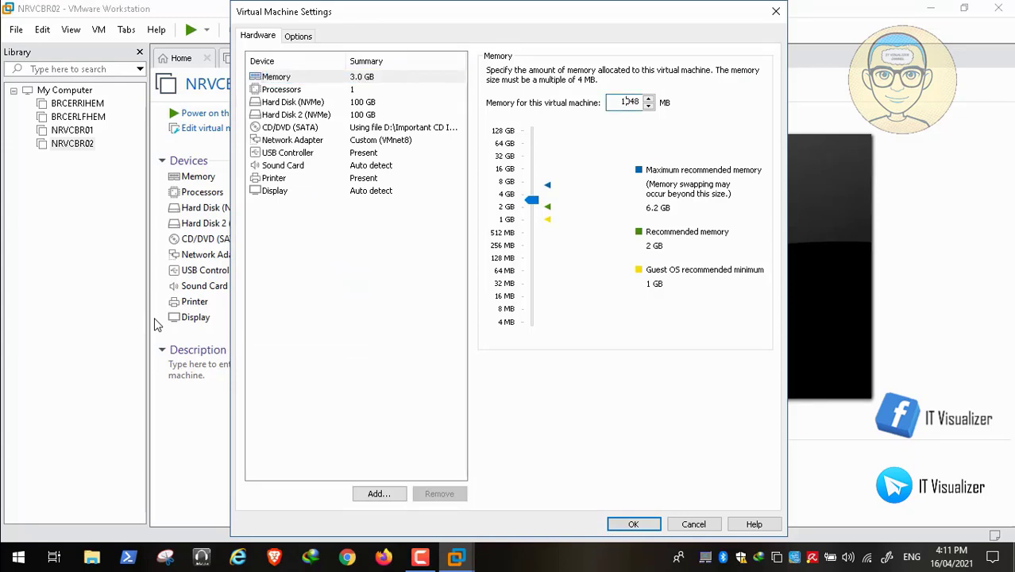
{"action": "key", "text": "Tab"}
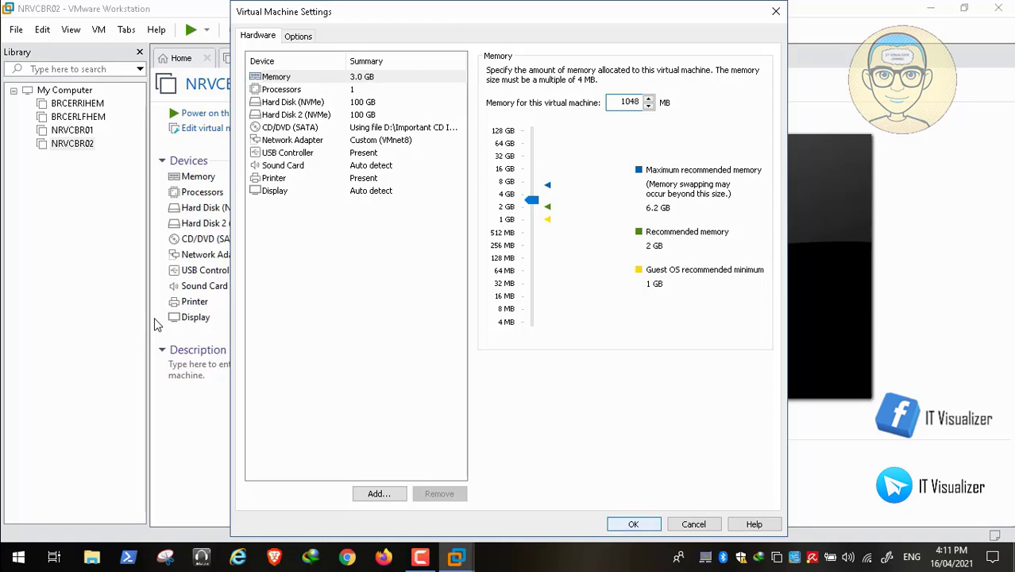
{"action": "key", "text": "Return"}
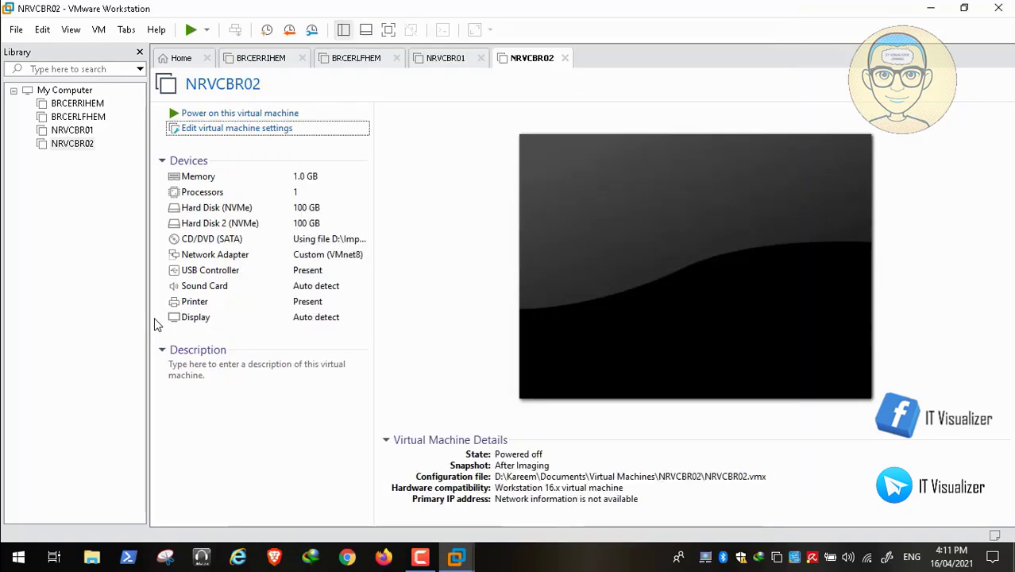
{"action": "key", "text": "ctrl+Tab"}
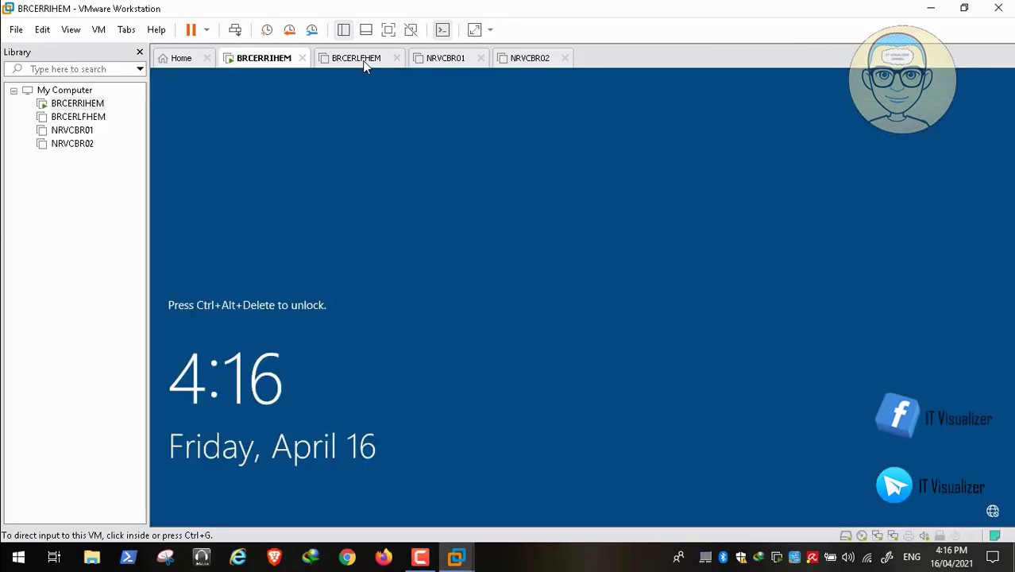
Step: Power on BRCERLFHEM and unlock it to the Patient Zero City access notice
{"action": "key", "text": "ctrl+Tab"}
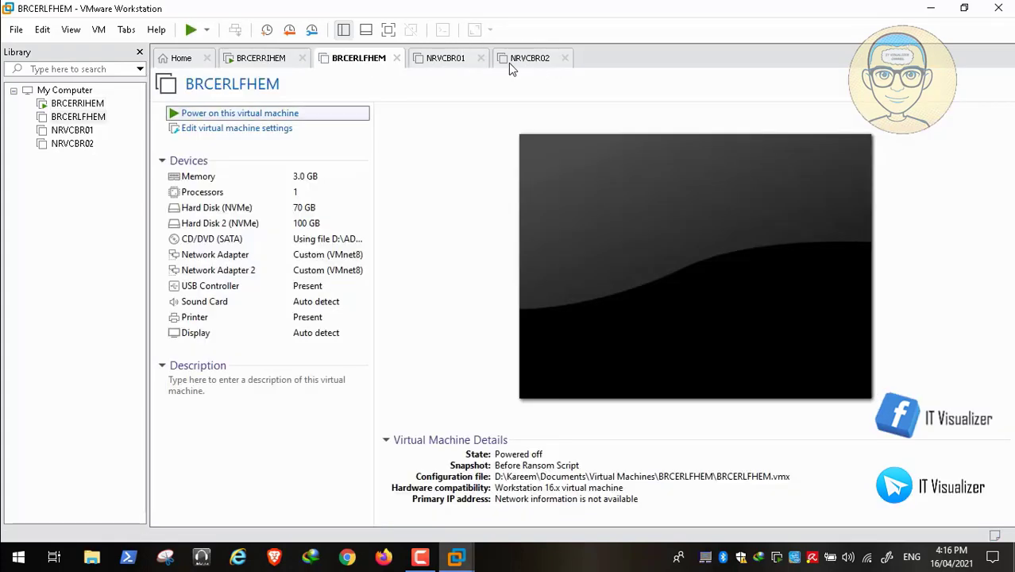
{"action": "key", "text": "Return"}
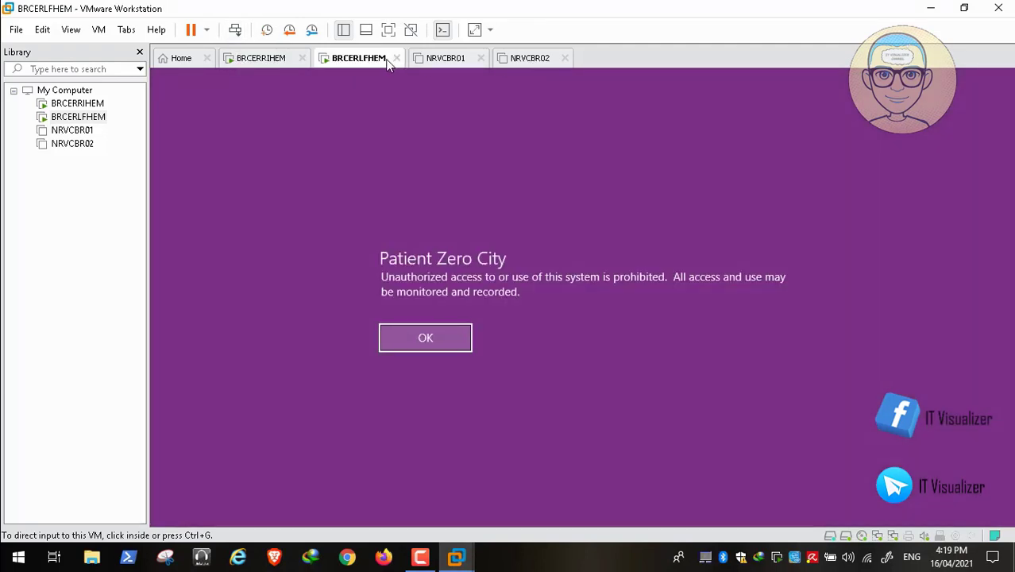
{"action": "left_click", "coordinate": [352, 59]}
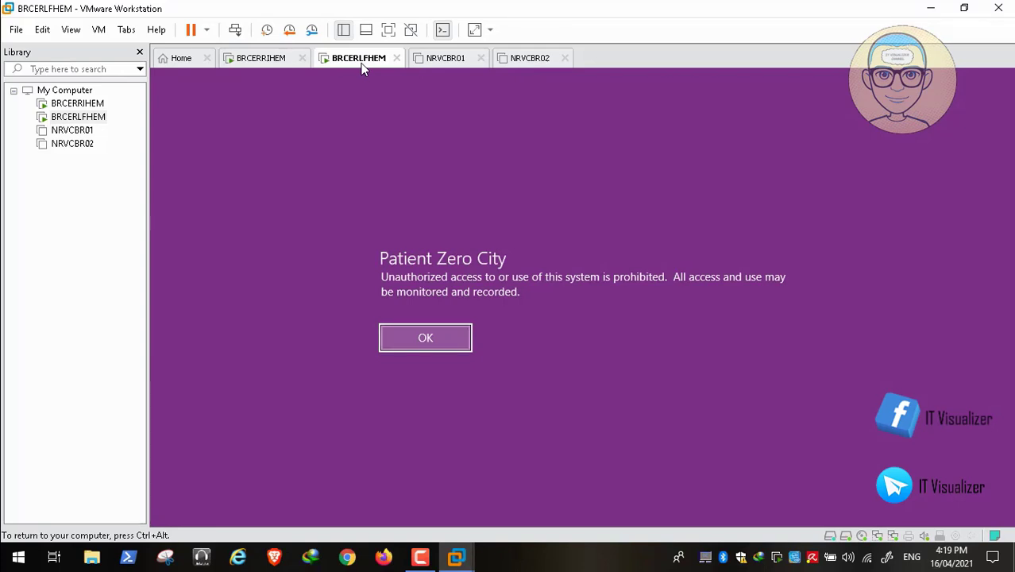
Step: Dismiss the notice and sign in to BRCERLFHEM with the domain username and password
{"action": "key", "text": "Return"}
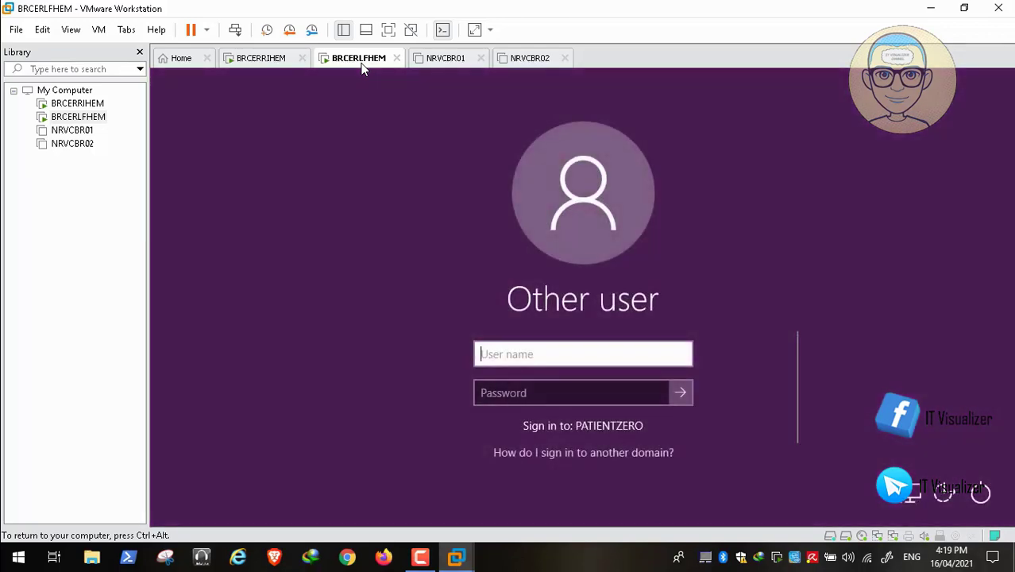
{"action": "key", "text": "Tab"}
{"action": "type", "text": "•"}
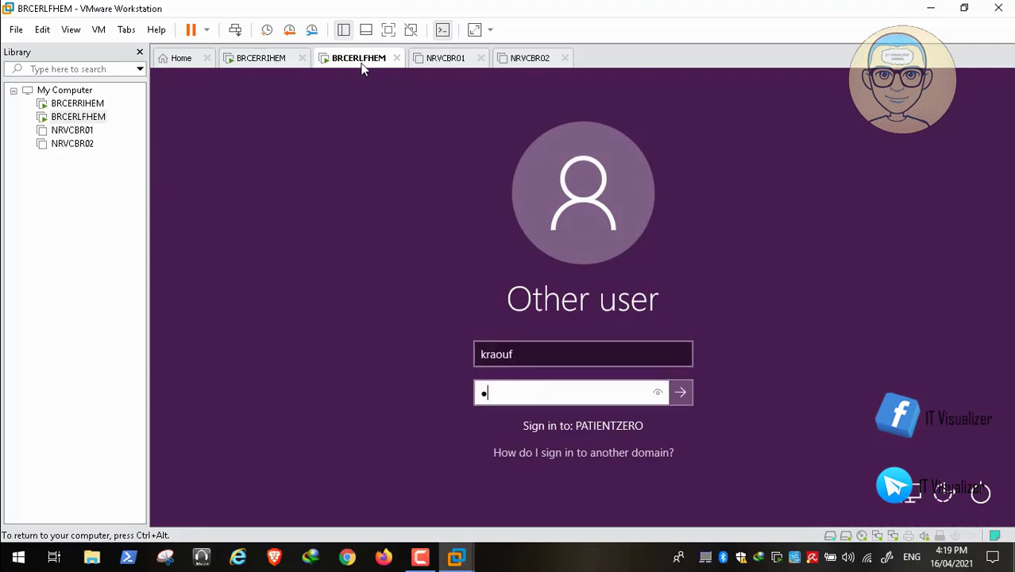
{"action": "type", "text": "•••••••••"}
{"action": "key", "text": "Return"}
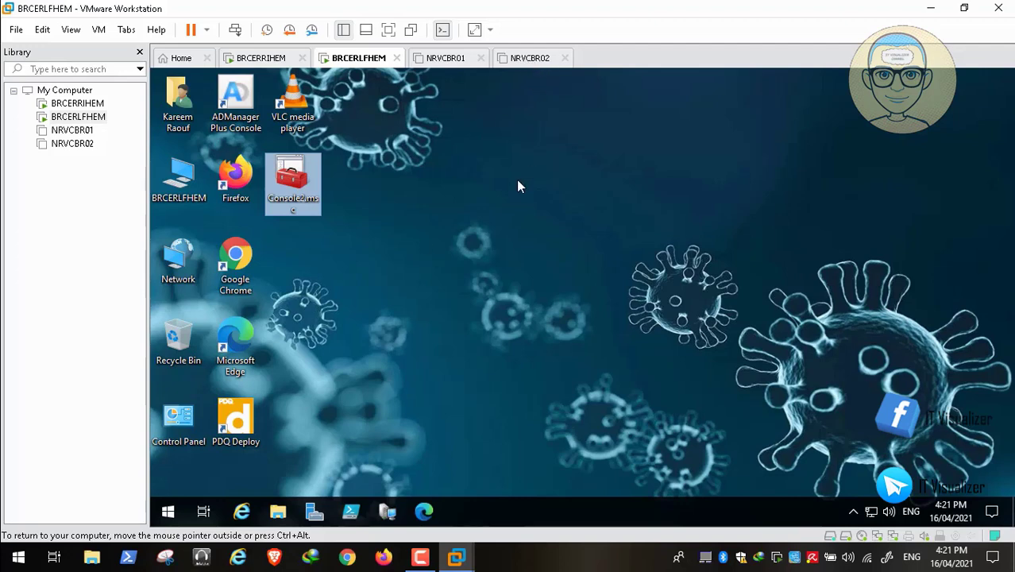
{"action": "mouse_move", "coordinate": [260, 524]}
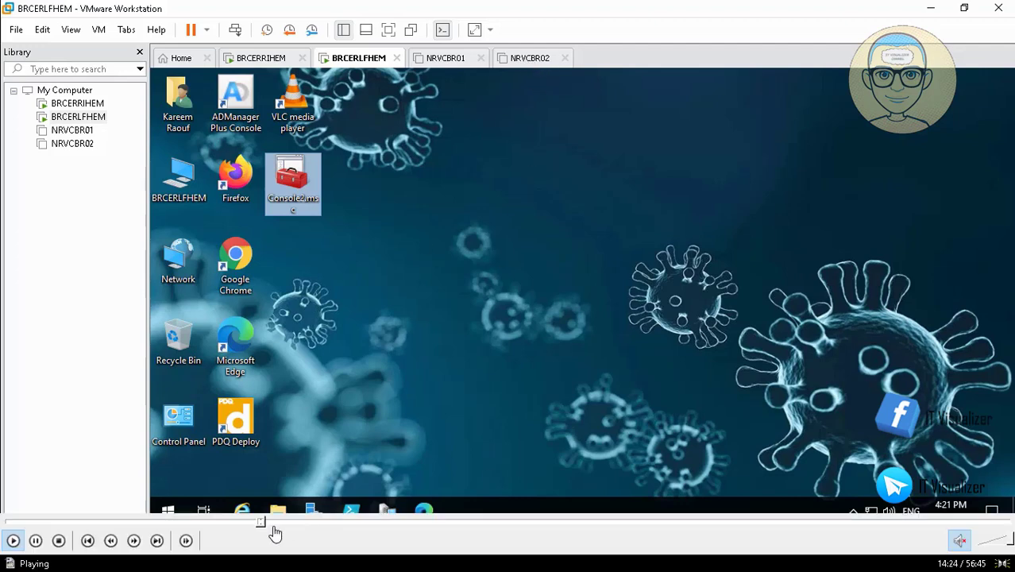
Step: In the BRCERLFHEM guest, browse File Explorer to Shared Folders (Z:) > ADToolsCollection > COVID-19
{"action": "left_click", "coordinate": [265, 524]}
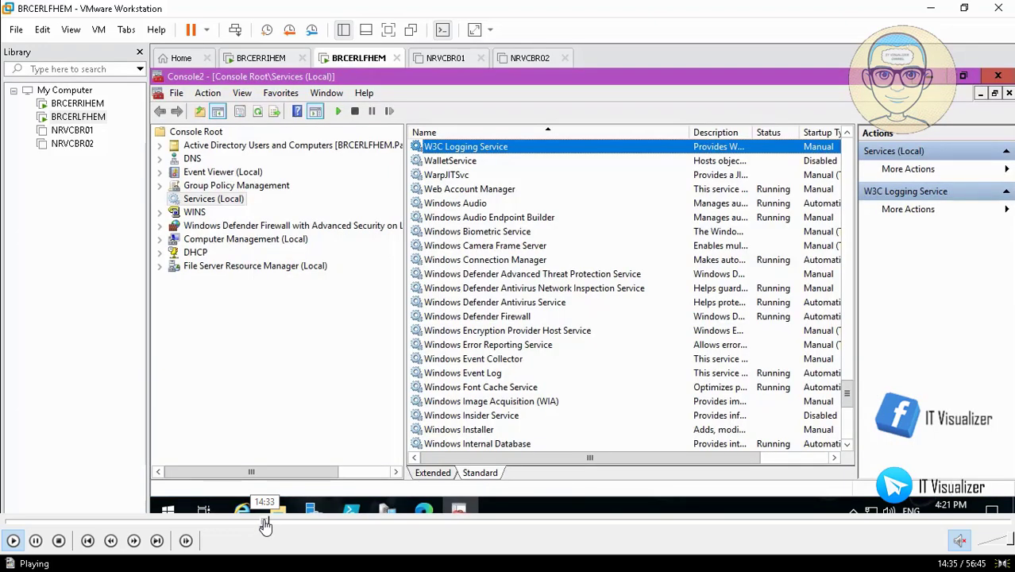
{"action": "left_click", "coordinate": [274, 525]}
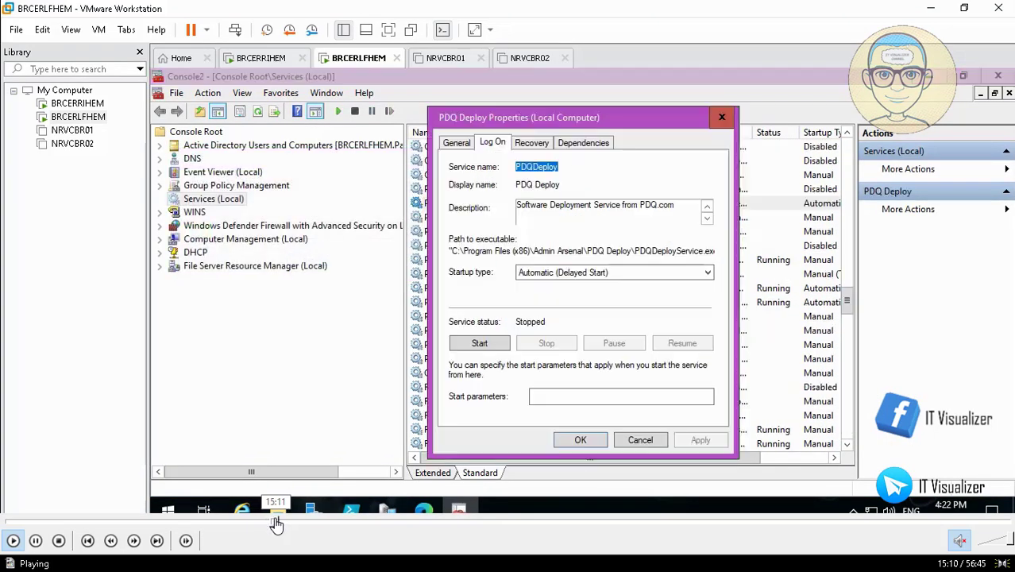
{"action": "left_click", "coordinate": [281, 524]}
{"action": "left_click", "coordinate": [289, 523]}
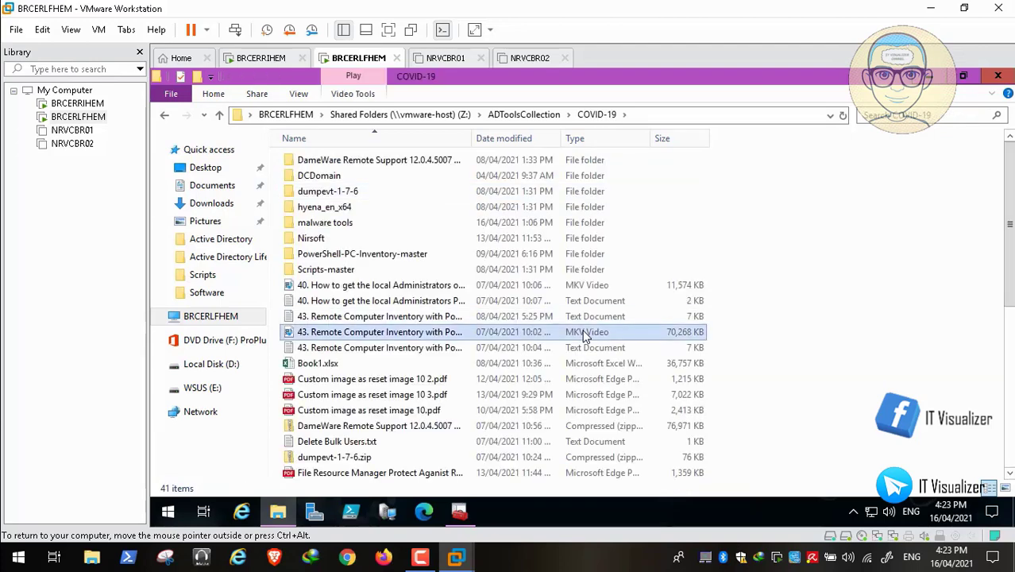
Step: Open New Text Document.txt and copy the Get-SmbShare | Get-SmbShareAccess CSV export line
{"action": "key", "text": "n"}
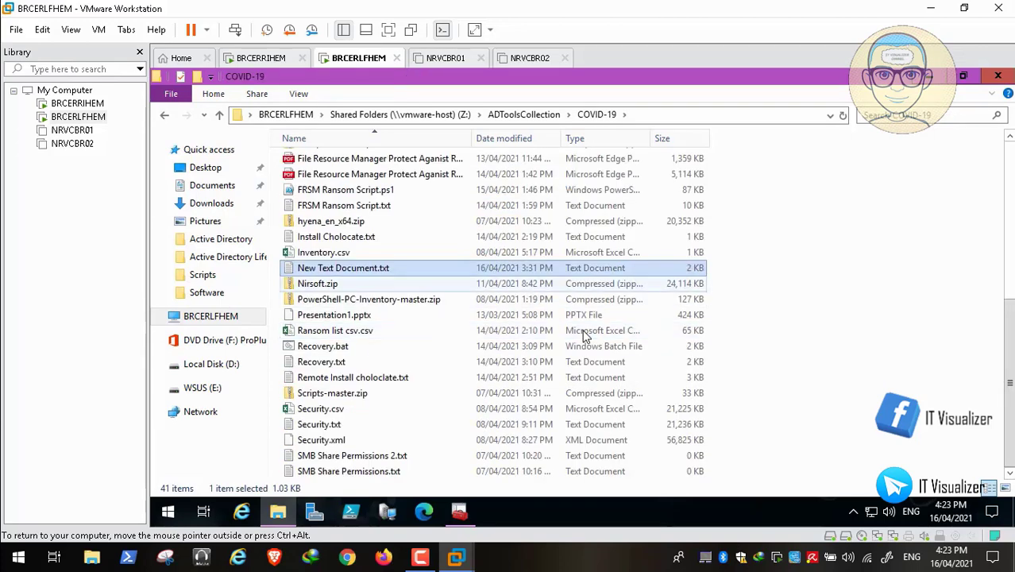
{"action": "key", "text": "Return"}
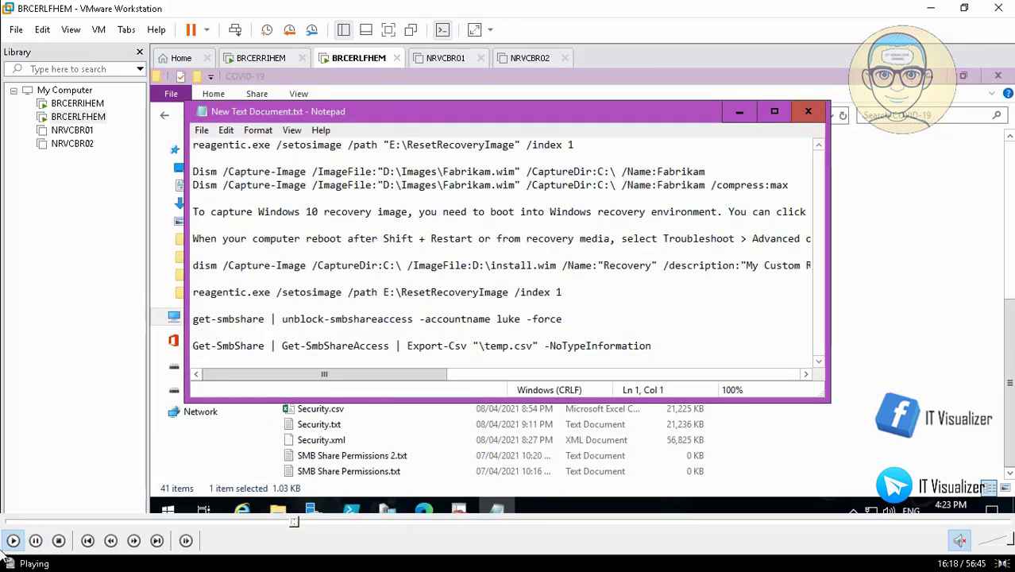
{"action": "key", "text": "ctrl+End"}
{"action": "key", "text": "shift+Left"}
{"action": "key", "text": "shift+Left"}
{"action": "key", "text": "shift+Left"}
{"action": "key", "text": "shift+Left"}
{"action": "key", "text": "shift+Left"}
{"action": "key", "text": "shift+Left"}
{"action": "key", "text": "shift+Left"}
{"action": "key", "text": "shift+Left"}
{"action": "key", "text": "shift+Left"}
{"action": "key", "text": "shift+Left"}
{"action": "key", "text": "shift+Left"}
{"action": "key", "text": "shift+Left"}
{"action": "key", "text": "shift+Left"}
{"action": "key", "text": "shift+Left"}
{"action": "key", "text": "shift+Left"}
{"action": "key", "text": "shift+Left"}
{"action": "key", "text": "shift+Left"}
{"action": "key", "text": "shift+Left"}
{"action": "key", "text": "shift+Left"}
{"action": "key", "text": "shift+Left"}
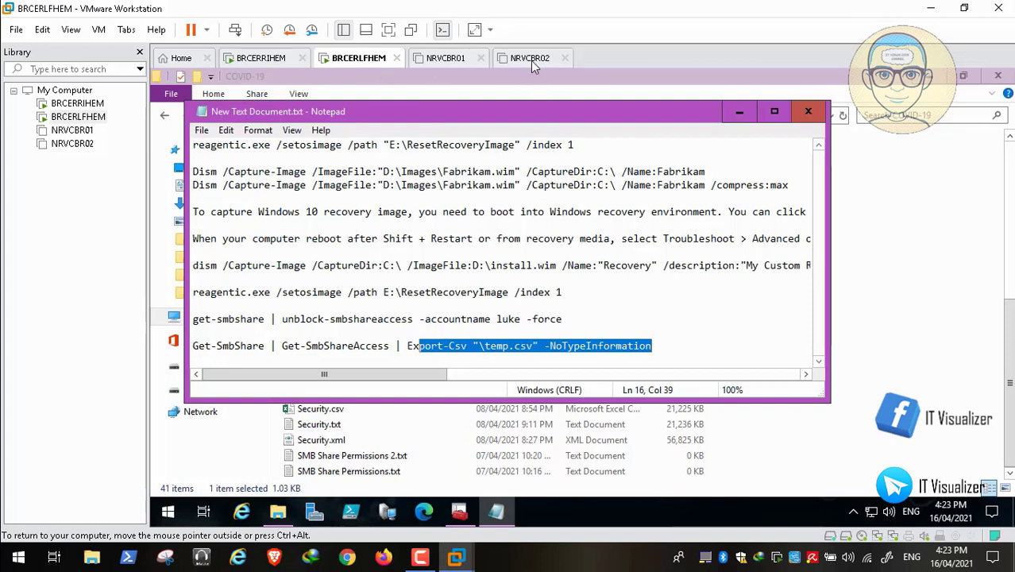
{"action": "left_click", "coordinate": [13, 541]}
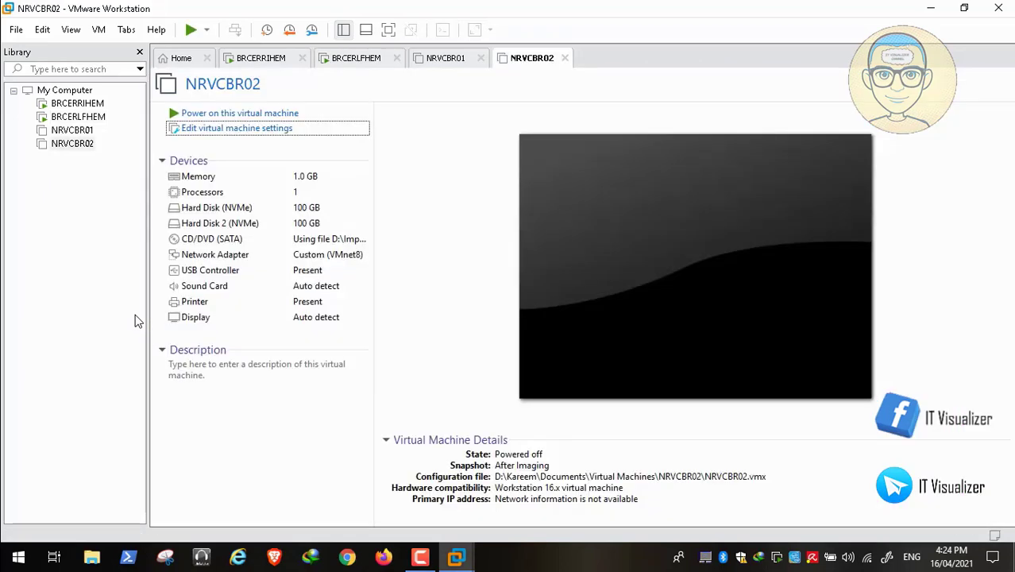
Step: In admin PowerShell, run the pasted share-access export with the output path D:\smbshare.csv and -NoTypeInformation
{"action": "key", "text": "Up"}
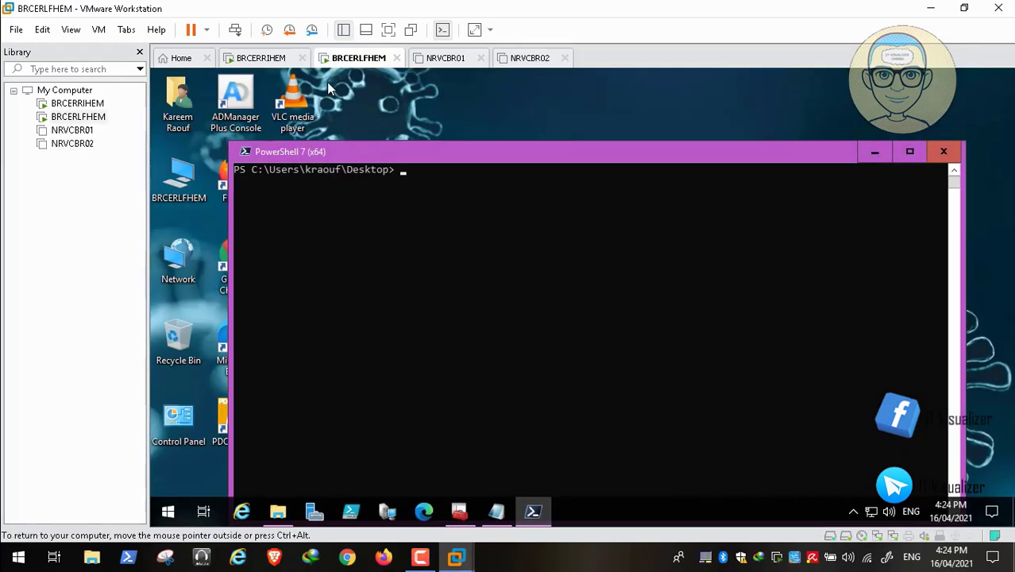
{"action": "type", "text": "Get-SmbShare | Get-SmbShareAccess | Export-Csv \"\\temp.csv\" -NoTypeInformation"}
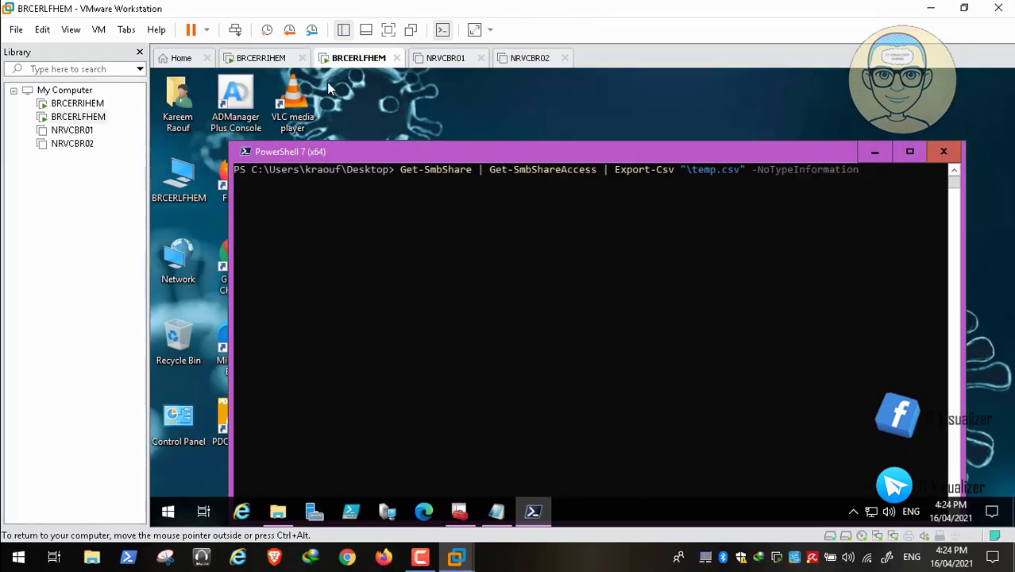
{"action": "key", "text": "ctrl+Left"}
{"action": "type", "text": "D:"}
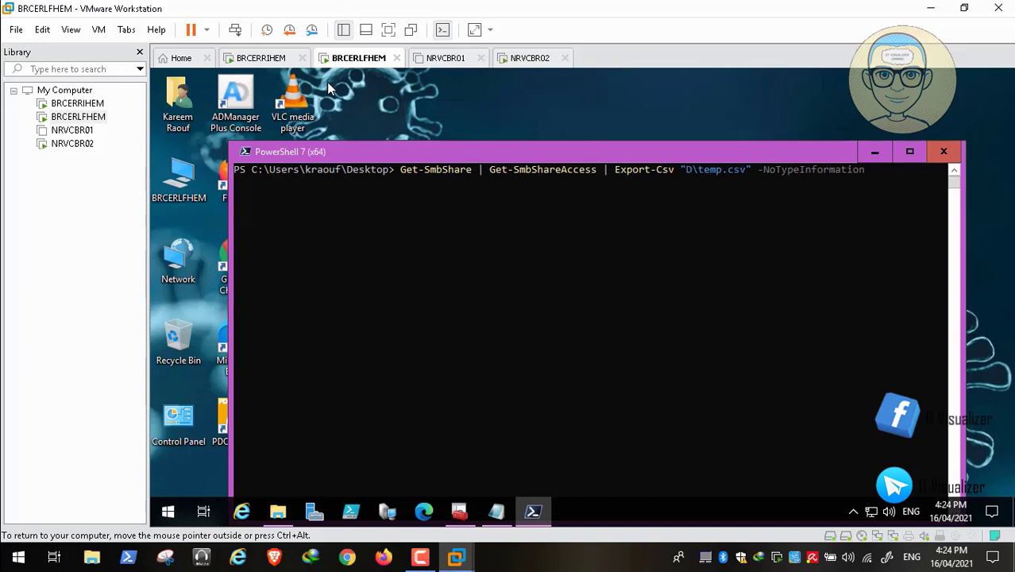
{"action": "key", "text": "Right"}
{"action": "key", "text": "Right"}
{"action": "key", "text": "Right"}
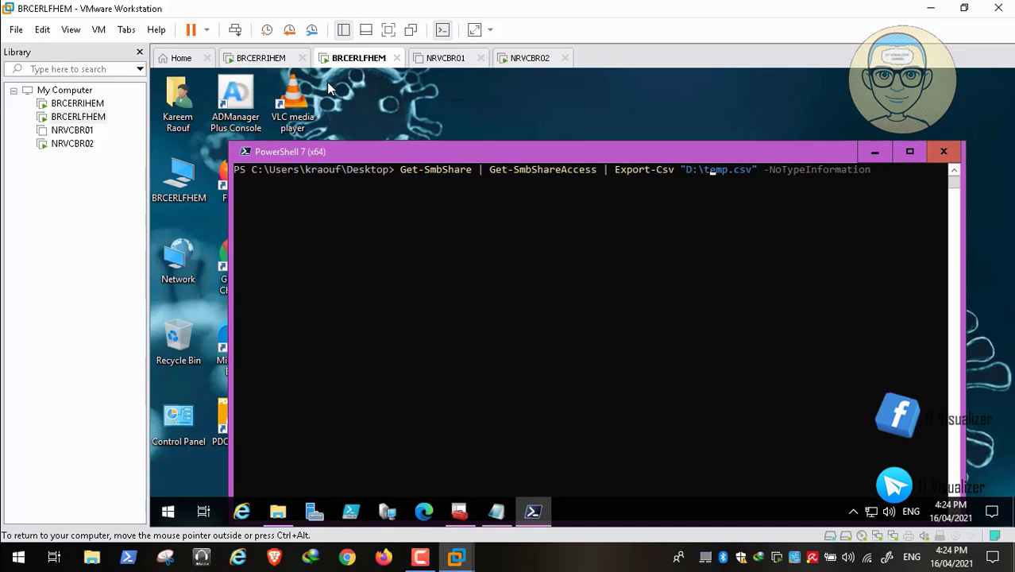
{"action": "key", "text": "BackSpace"}
{"action": "key", "text": "BackSpace"}
{"action": "key", "text": "BackSpace"}
{"action": "key", "text": "BackSpace"}
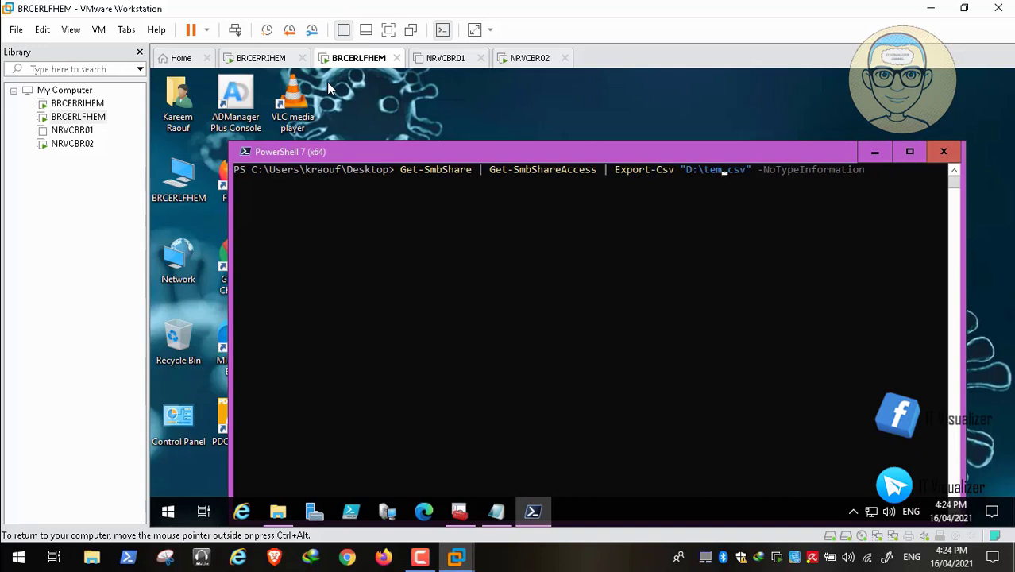
{"action": "type", "text": "smbshare.csv\" -NoT"}
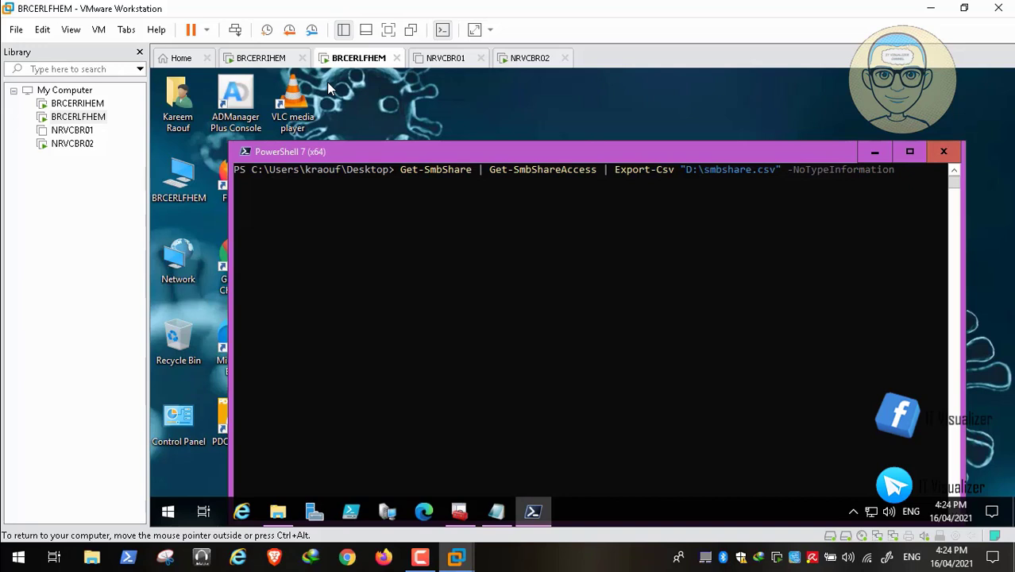
{"action": "type", "text": "ypeInfor"}
{"action": "key", "text": "Return"}
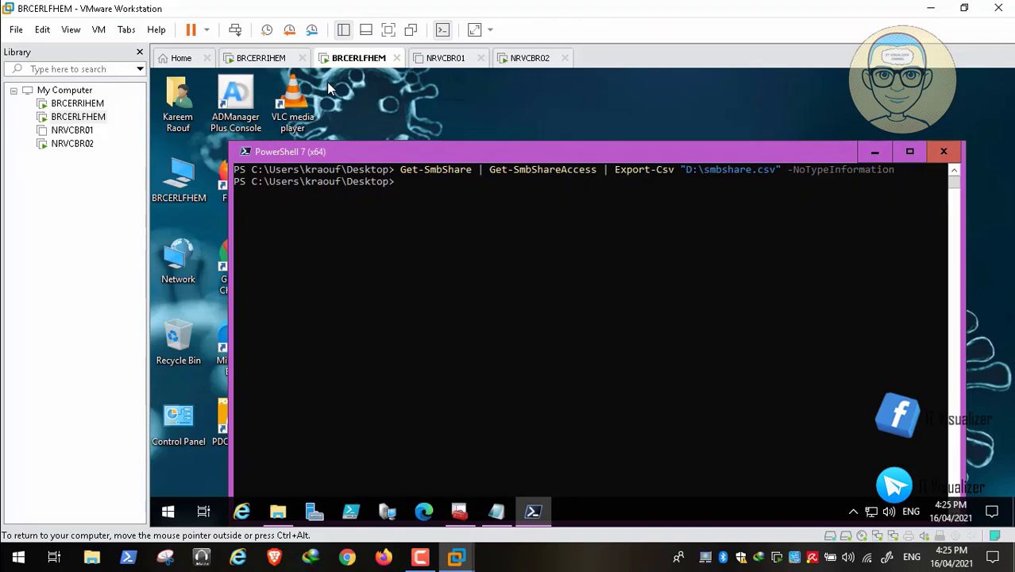
Step: Cut smbshare.csv from Local Disk (D:) in File Explorer
{"action": "left_click", "coordinate": [874, 151]}
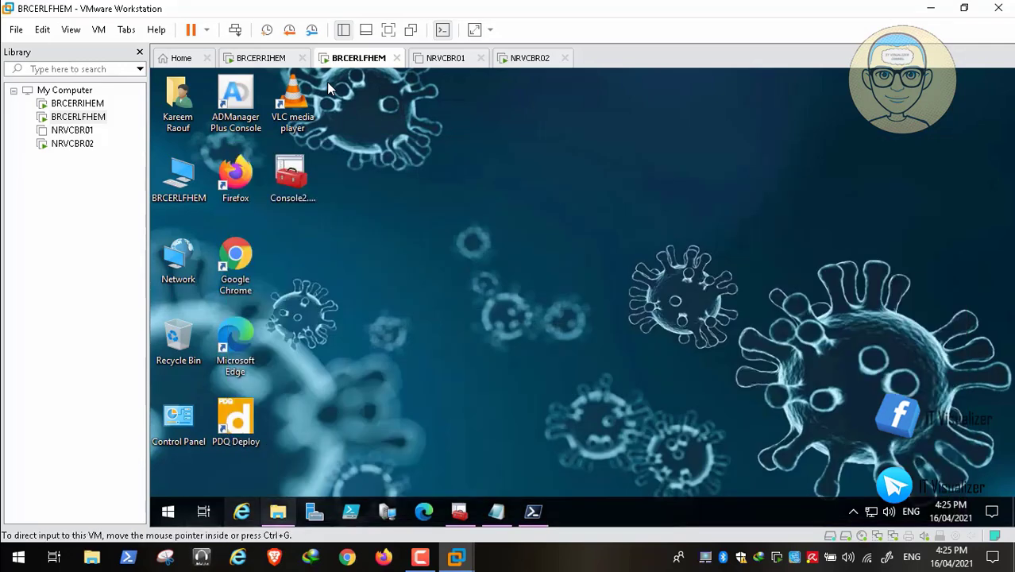
{"action": "left_click", "coordinate": [278, 512]}
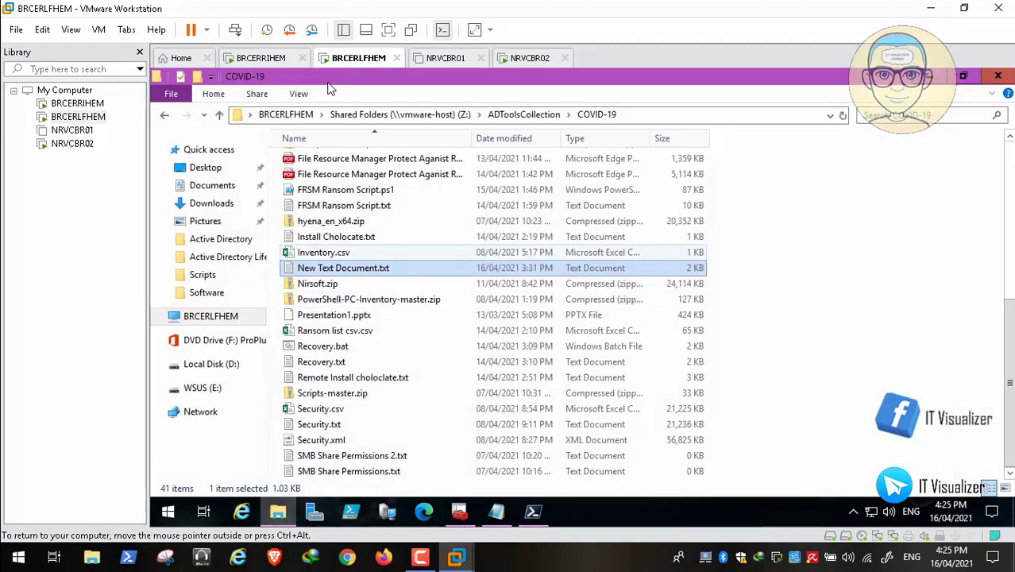
{"action": "left_click", "coordinate": [212, 364]}
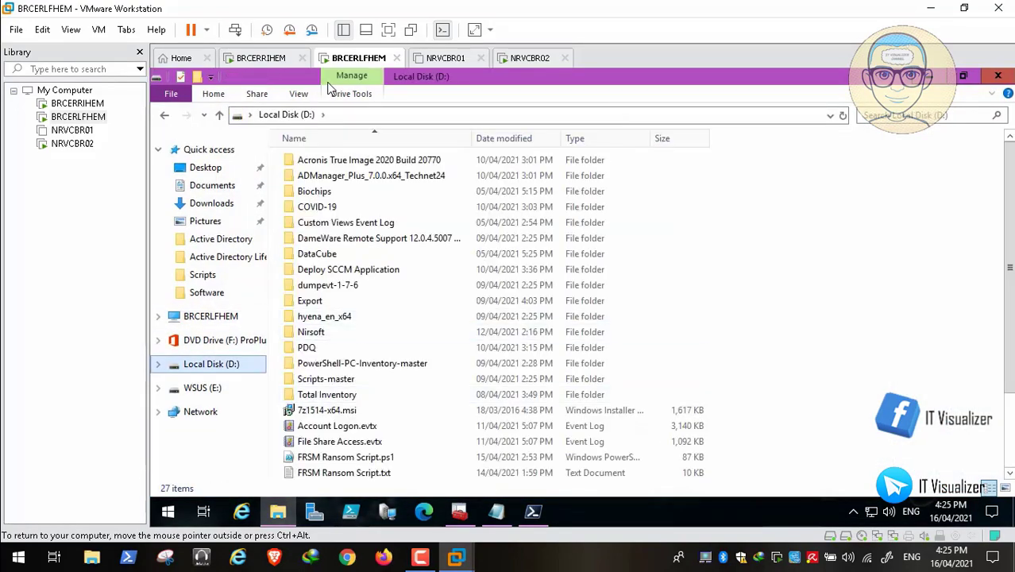
{"action": "scroll", "coordinate": [358, 433], "scroll_direction": "down", "scroll_amount": 2}
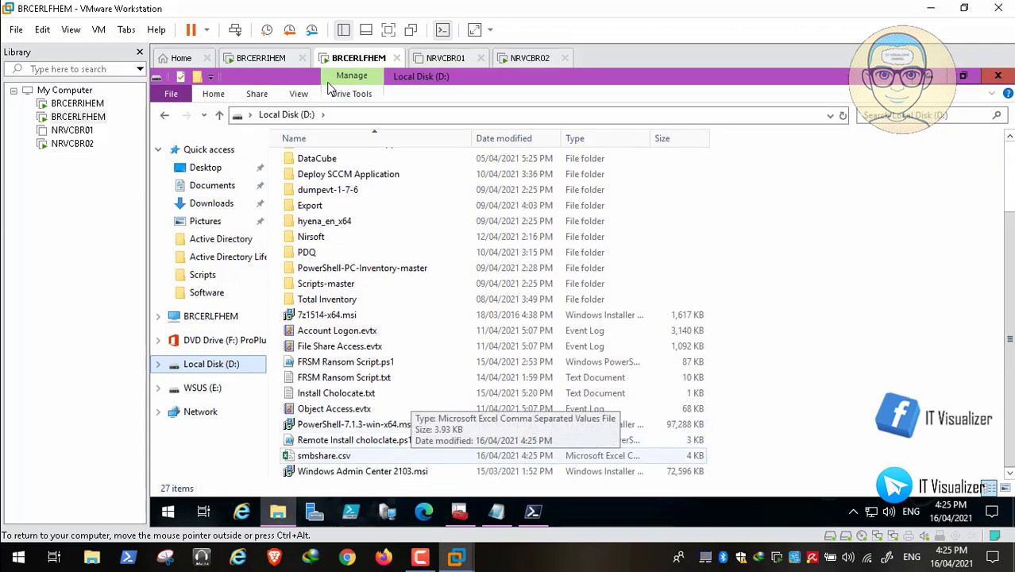
{"action": "left_click", "coordinate": [398, 455]}
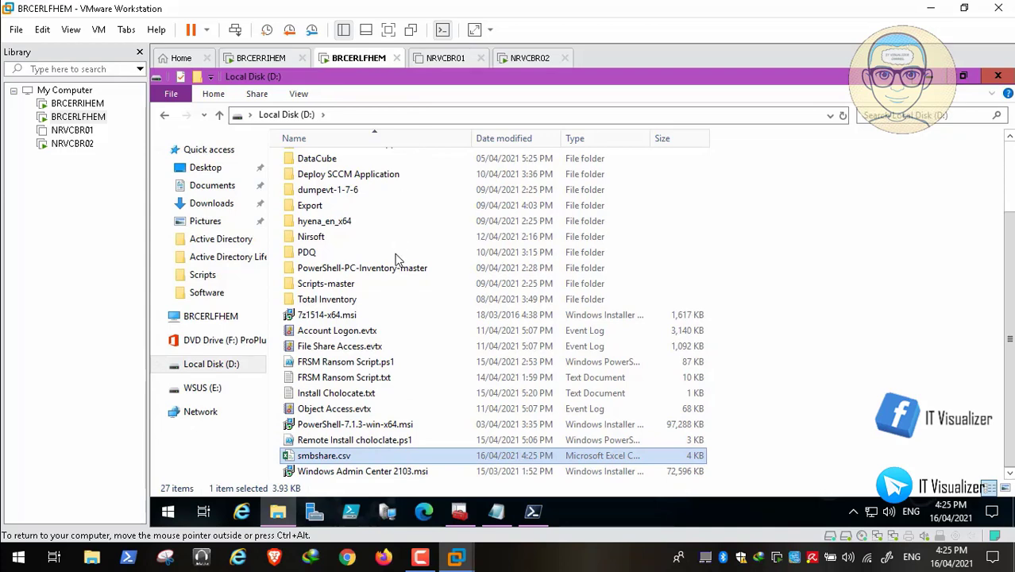
{"action": "key", "text": "shift+F10"}
{"action": "key", "text": "Up"}
{"action": "key", "text": "Up"}
{"action": "key", "text": "Up"}
{"action": "key", "text": "Up"}
{"action": "key", "text": "Up"}
{"action": "key", "text": "Up"}
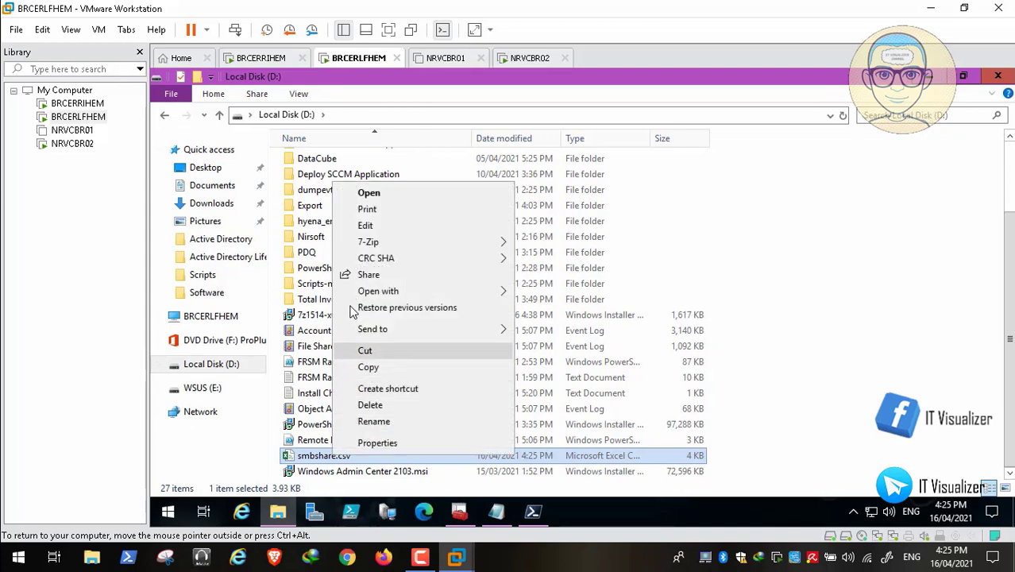
{"action": "key", "text": "Return"}
Step: Paste smbshare.csv into D:\Total Inventory\Permissions and close File Explorer
{"action": "key", "text": "Home"}
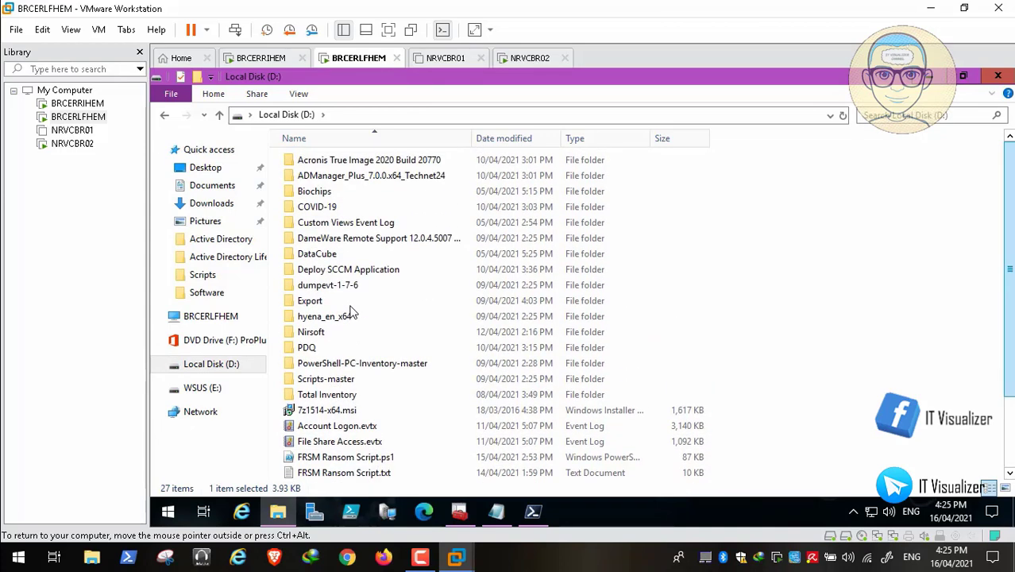
{"action": "key", "text": "Down"}
{"action": "key", "text": "Down"}
{"action": "key", "text": "Down"}
{"action": "key", "text": "Down"}
{"action": "key", "text": "Down"}
{"action": "key", "text": "Down"}
{"action": "key", "text": "Down"}
{"action": "key", "text": "Down"}
{"action": "key", "text": "Down"}
{"action": "key", "text": "Down"}
{"action": "key", "text": "Down"}
{"action": "key", "text": "Down"}
{"action": "key", "text": "Down"}
{"action": "key", "text": "Down"}
{"action": "key", "text": "Down"}
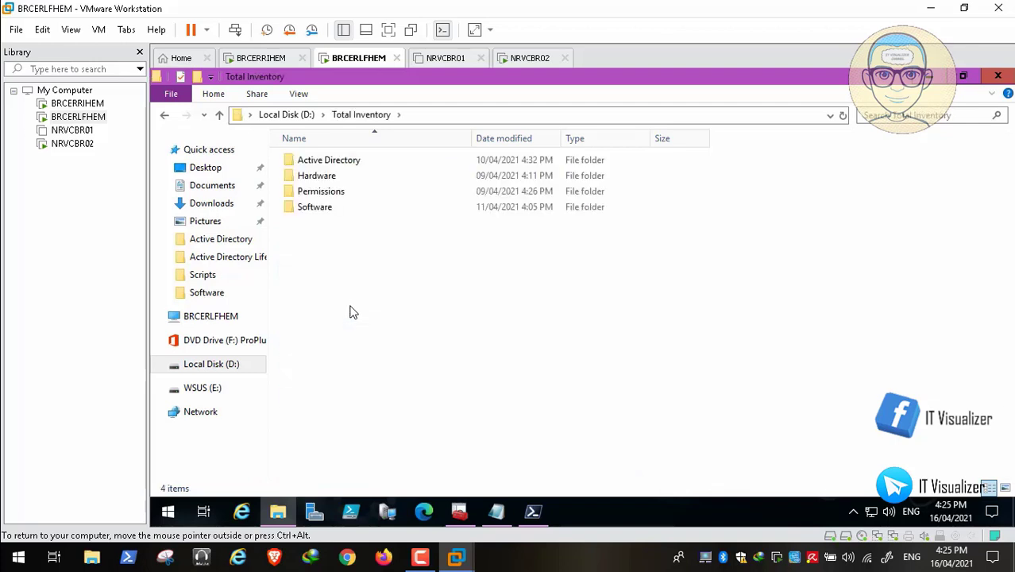
{"action": "key", "text": "Down"}
{"action": "key", "text": "Return"}
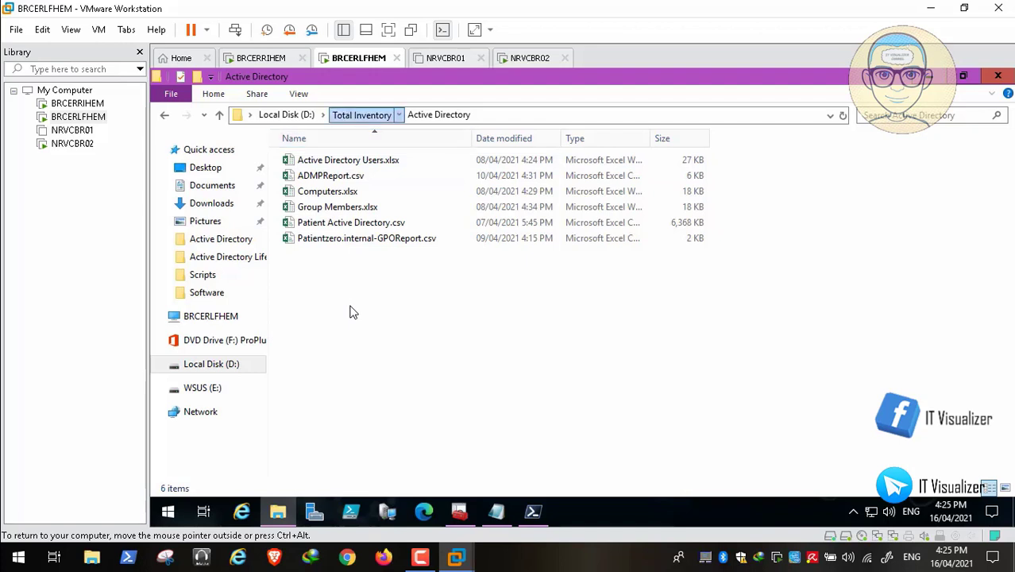
{"action": "key", "text": "BackSpace"}
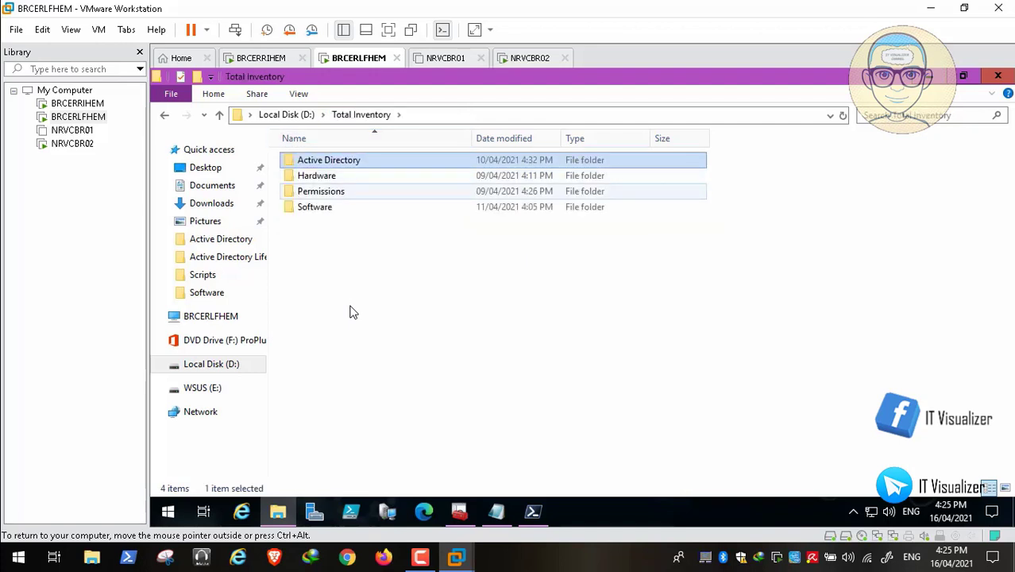
{"action": "key", "text": "Down"}
{"action": "key", "text": "Down"}
{"action": "key", "text": "Return"}
{"action": "right_click", "coordinate": [353, 313]}
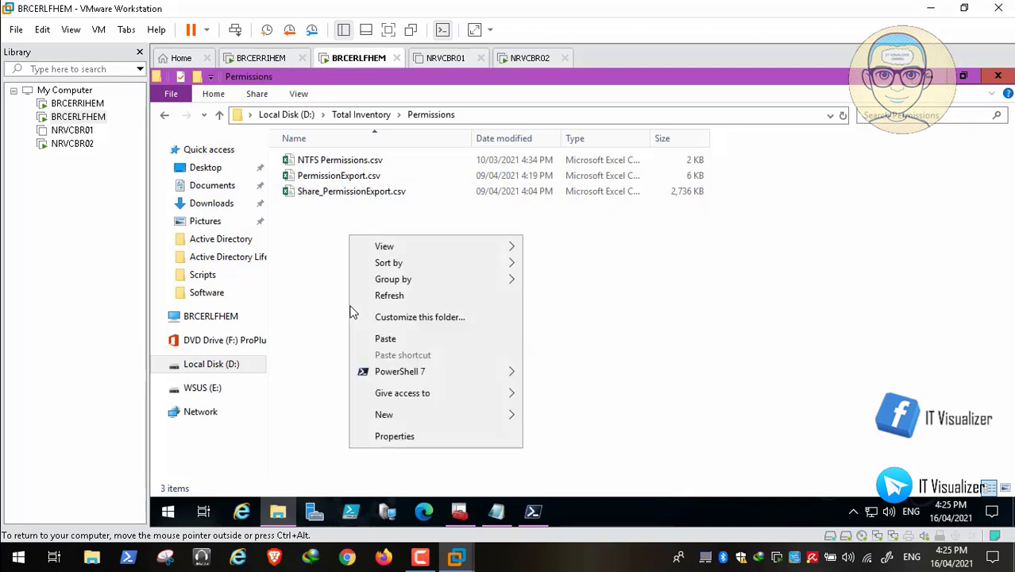
{"action": "key", "text": "Down"}
{"action": "key", "text": "Return"}
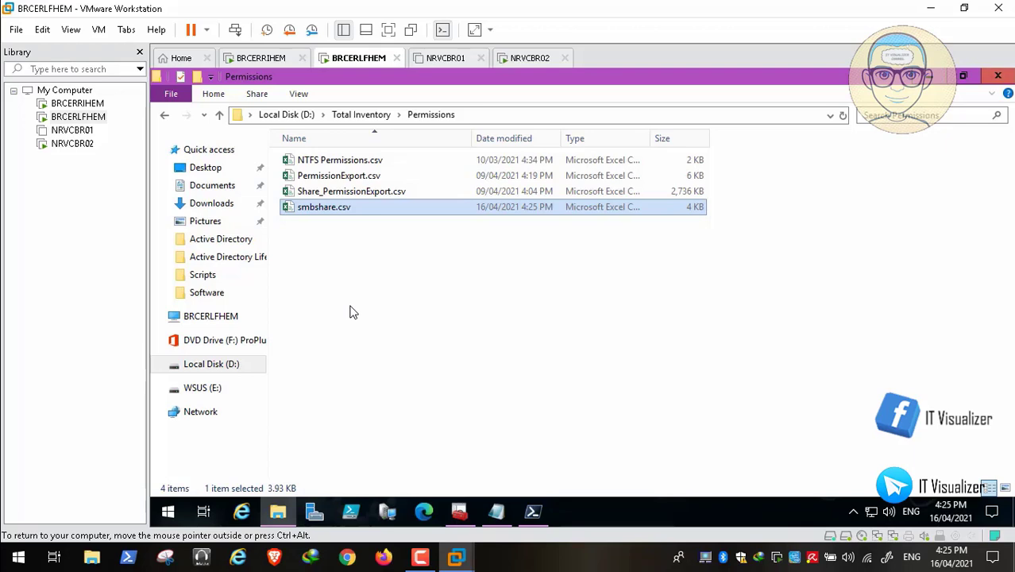
{"action": "key", "text": "alt+F4"}
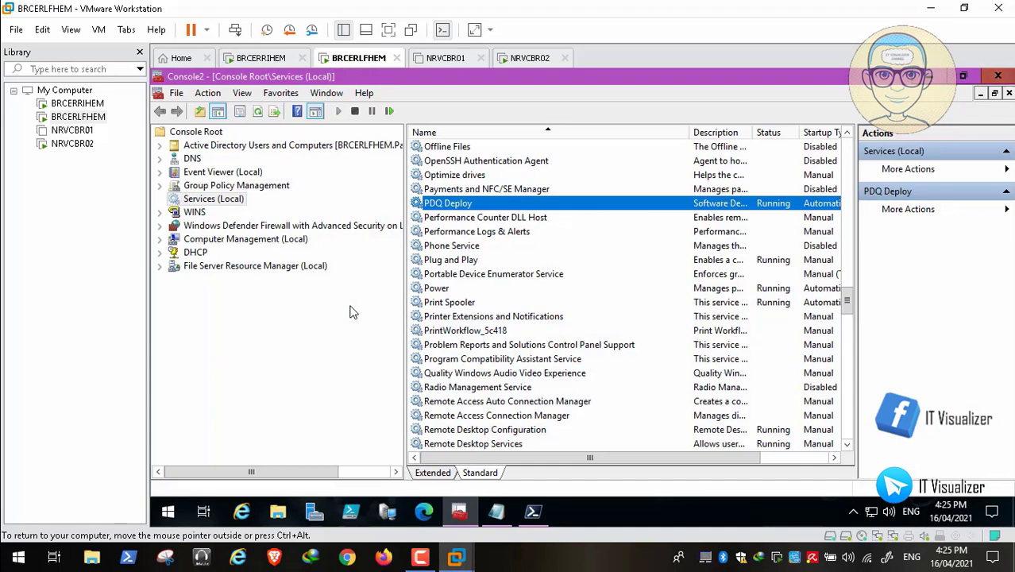
Step: Close the services console without saving its settings and minimize the Notepad notes
{"action": "key", "text": "alt+F4"}
{"action": "key", "text": "Return"}
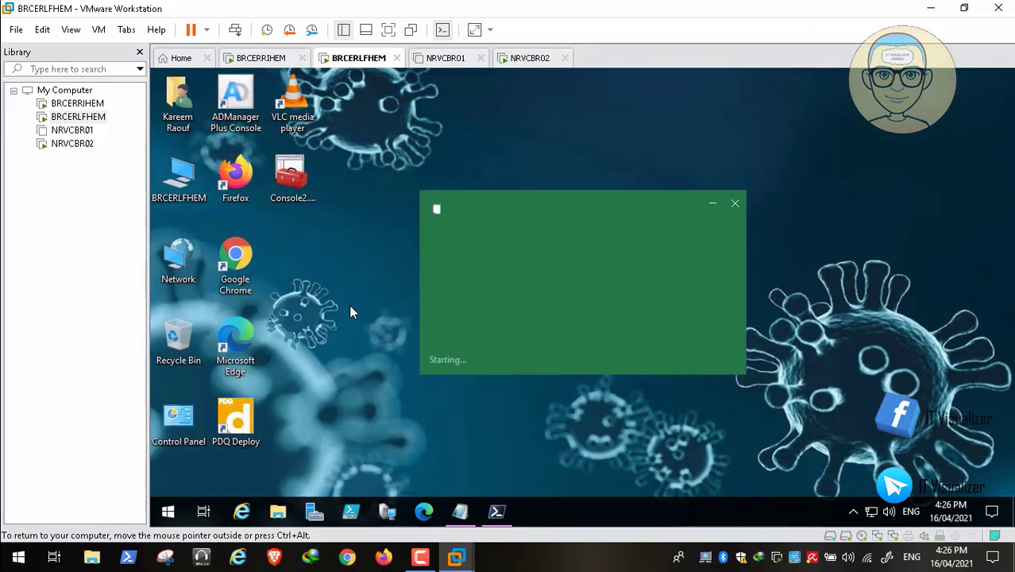
{"action": "key", "text": "alt+Tab"}
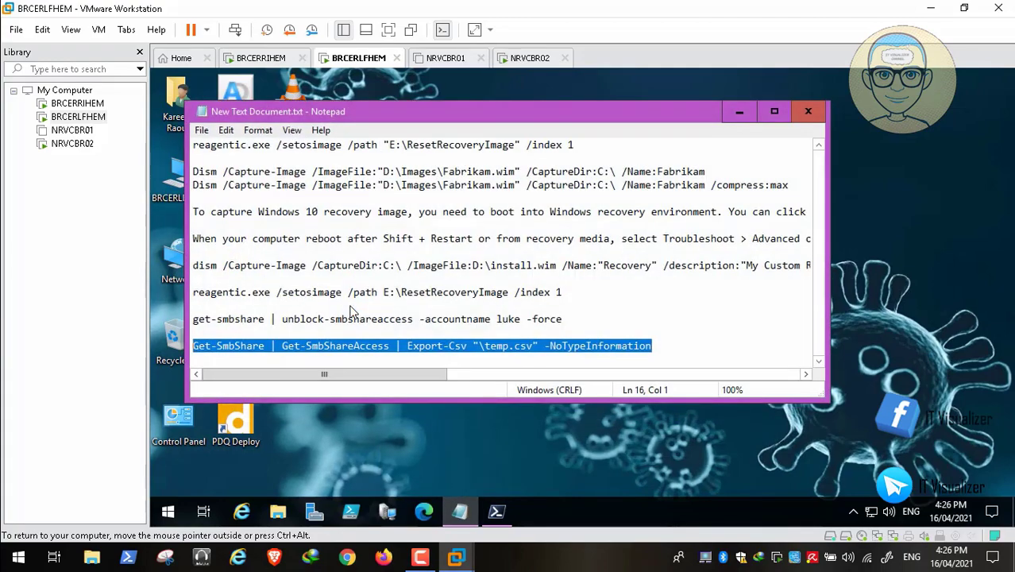
{"action": "key", "text": "super+Down"}
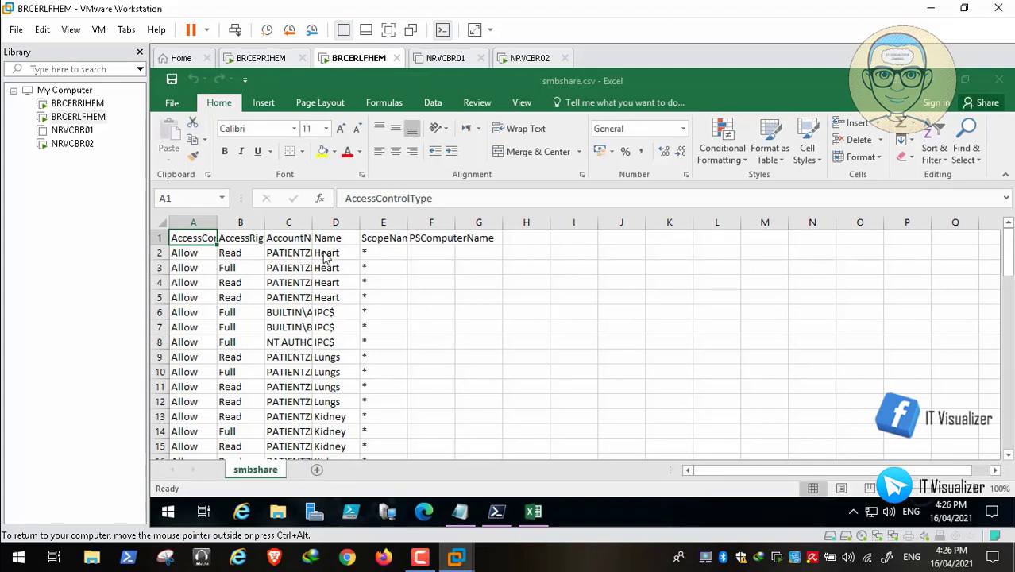
Step: AutoFit the widths of all columns A–G in smbshare.csv
{"action": "key", "text": "ctrl+a"}
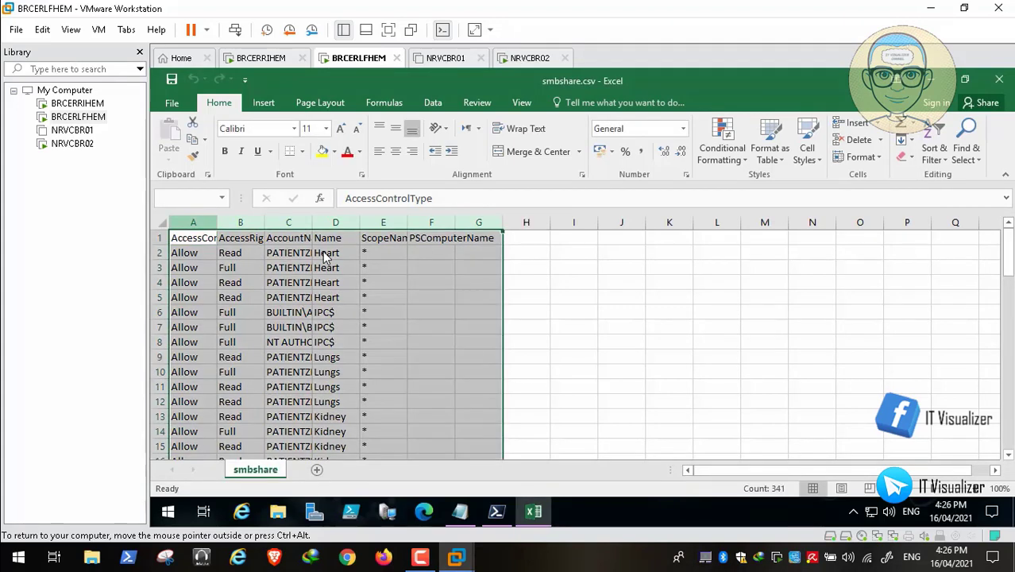
{"action": "key", "text": "alt+h"}
{"action": "key", "text": "o"}
{"action": "key", "text": "i"}
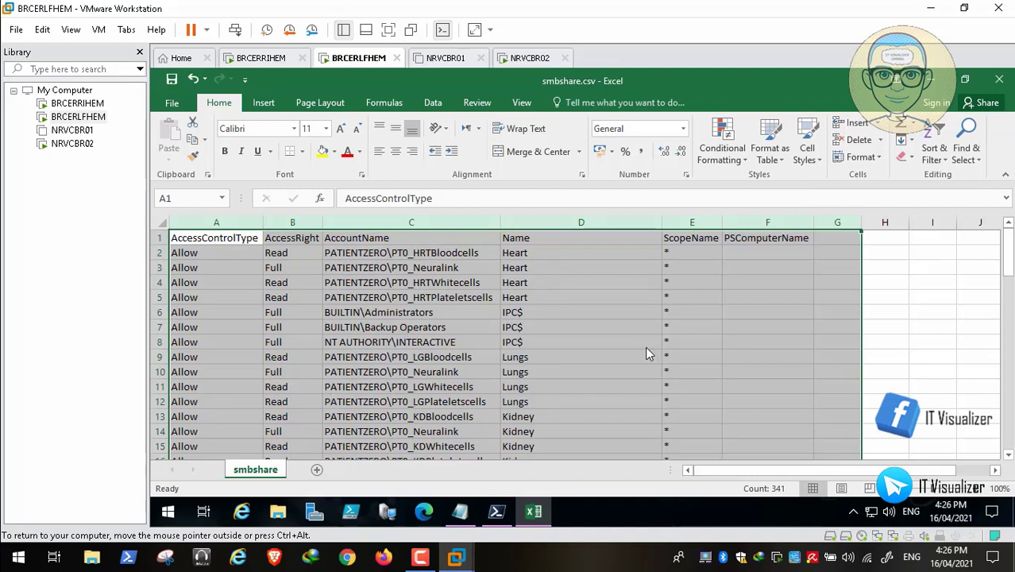
Step: Review the share-access rows from cell B3 down, including the Deny entries
{"action": "left_click", "coordinate": [11, 541]}
{"action": "key", "text": "Down"}
{"action": "key", "text": "Right"}
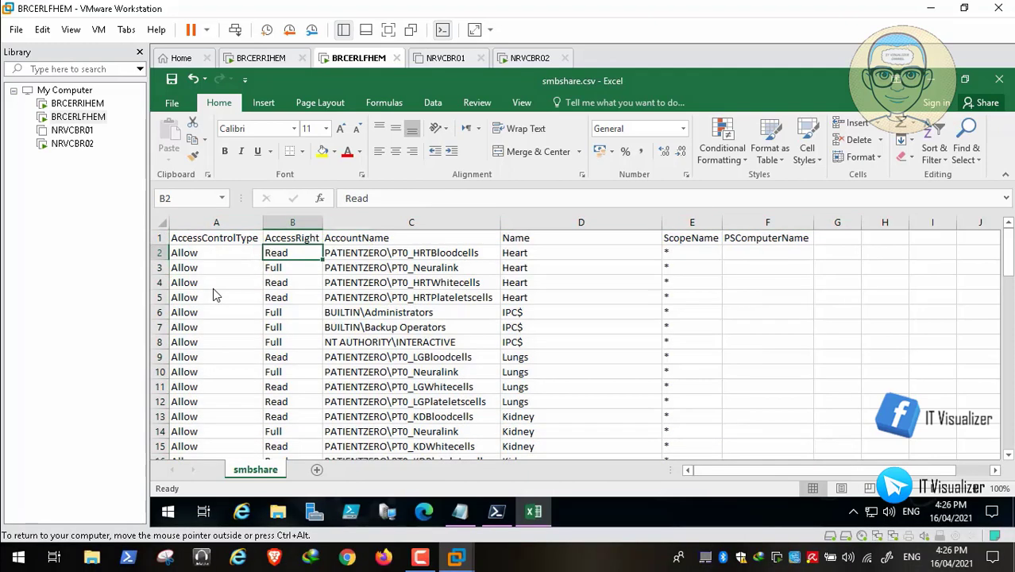
{"action": "key", "text": "Down"}
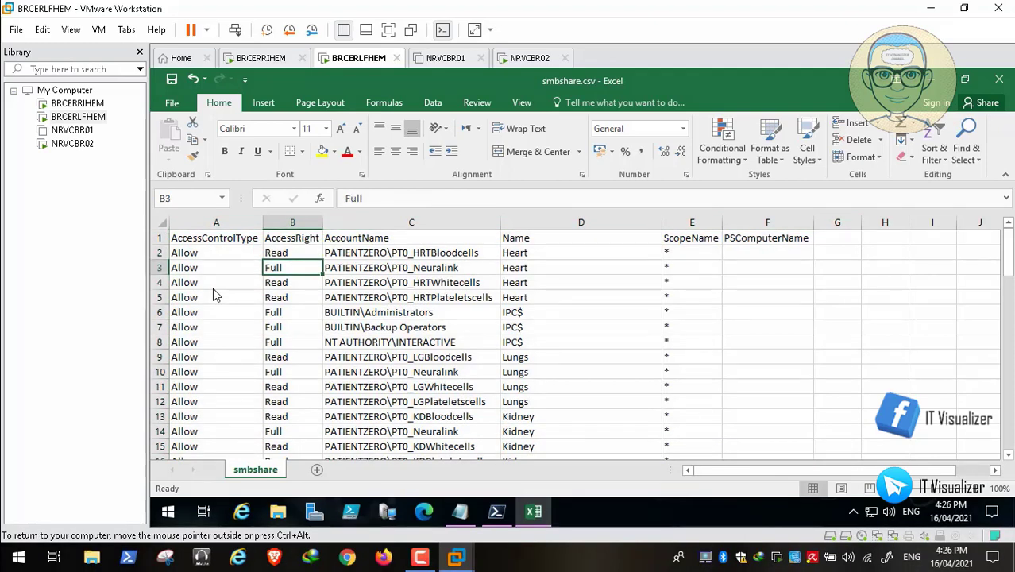
{"action": "scroll", "coordinate": [213, 291], "scroll_direction": "down", "scroll_amount": 5}
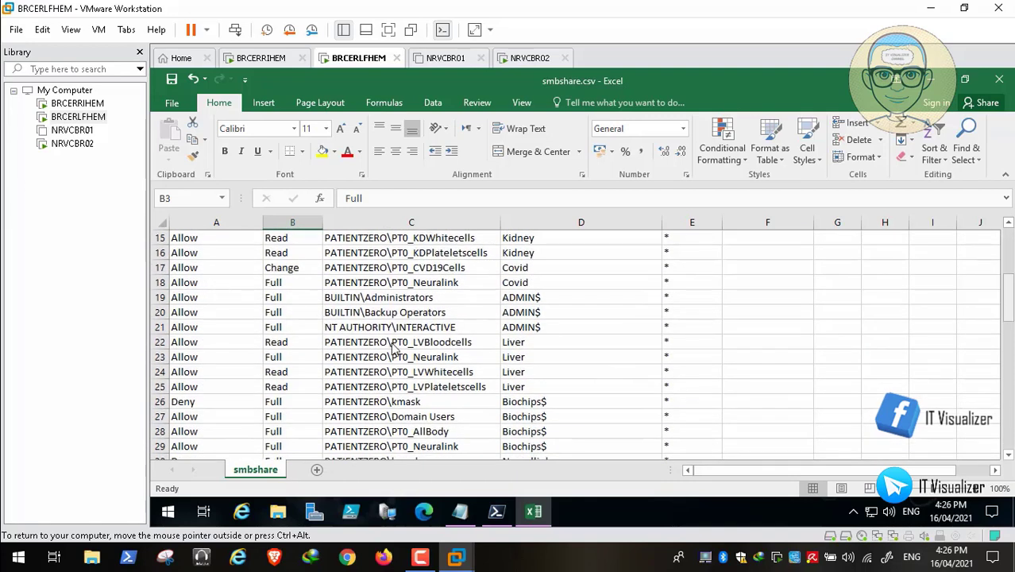
{"action": "scroll", "coordinate": [423, 334], "scroll_direction": "down", "scroll_amount": 1}
{"action": "scroll", "coordinate": [424, 333], "scroll_direction": "down", "scroll_amount": 1}
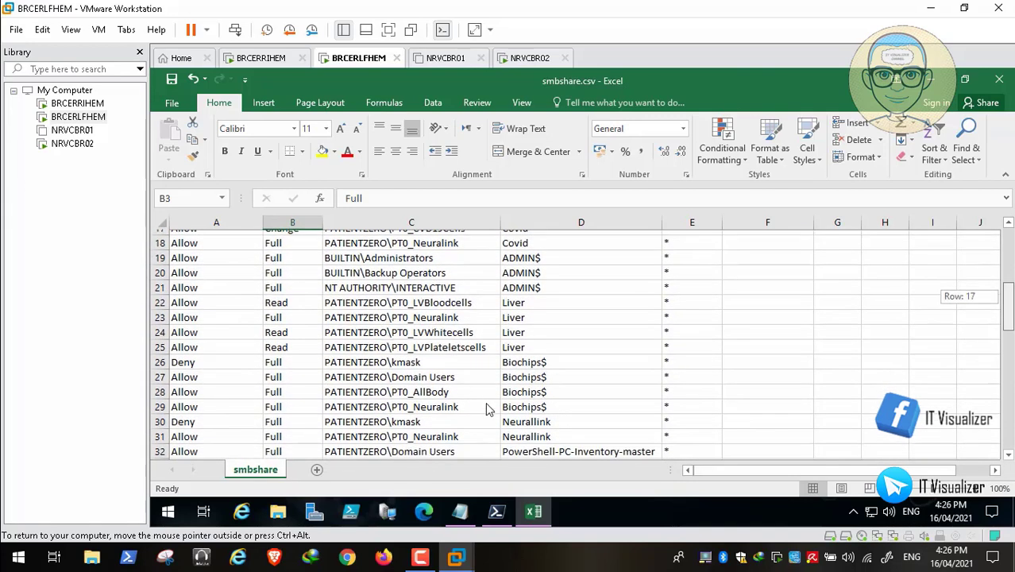
{"action": "scroll", "coordinate": [487, 408], "scroll_direction": "down", "scroll_amount": 1}
{"action": "scroll", "coordinate": [316, 407], "scroll_direction": "down", "scroll_amount": 2}
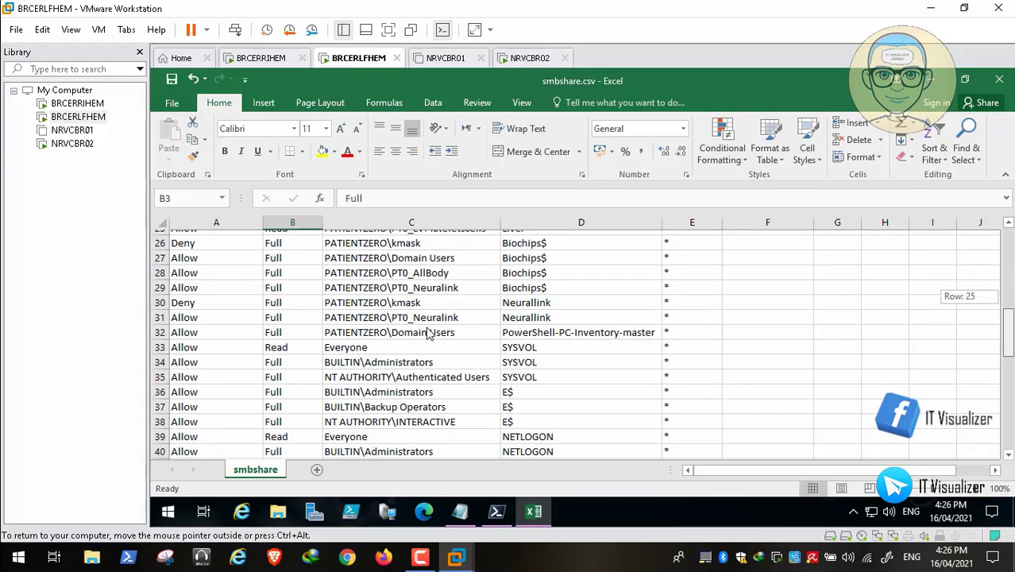
{"action": "scroll", "coordinate": [430, 334], "scroll_direction": "down", "scroll_amount": 1}
{"action": "scroll", "coordinate": [509, 385], "scroll_direction": "down", "scroll_amount": 2}
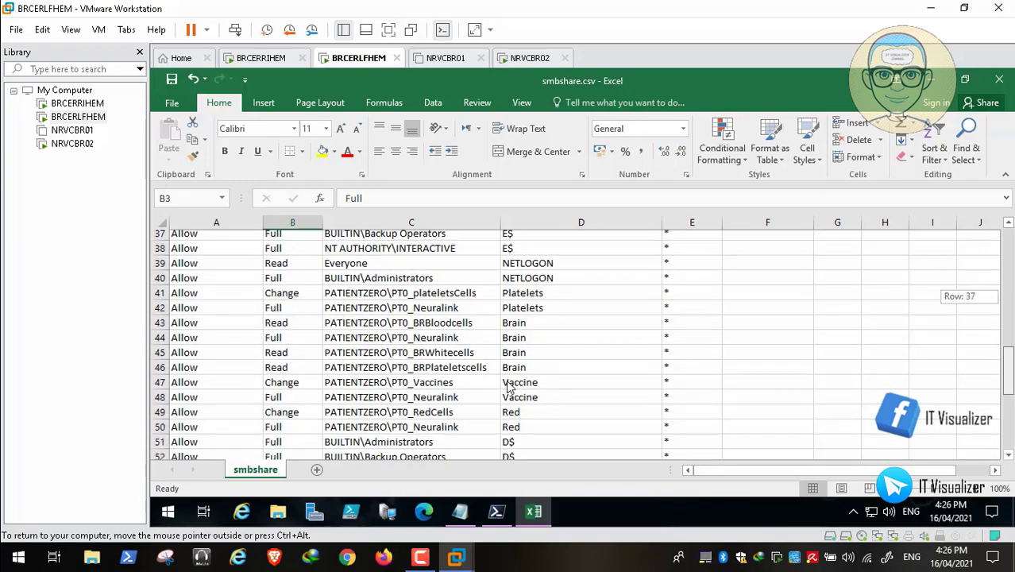
{"action": "scroll", "coordinate": [352, 368], "scroll_direction": "down", "scroll_amount": 1}
{"action": "scroll", "coordinate": [352, 367], "scroll_direction": "down", "scroll_amount": 5}
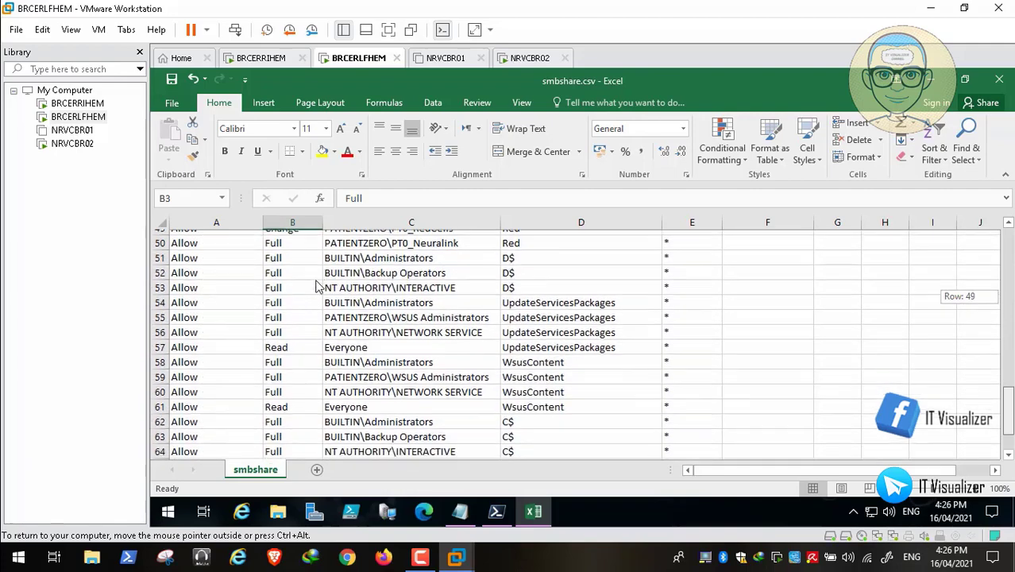
{"action": "scroll", "coordinate": [310, 413], "scroll_direction": "up", "scroll_amount": 3}
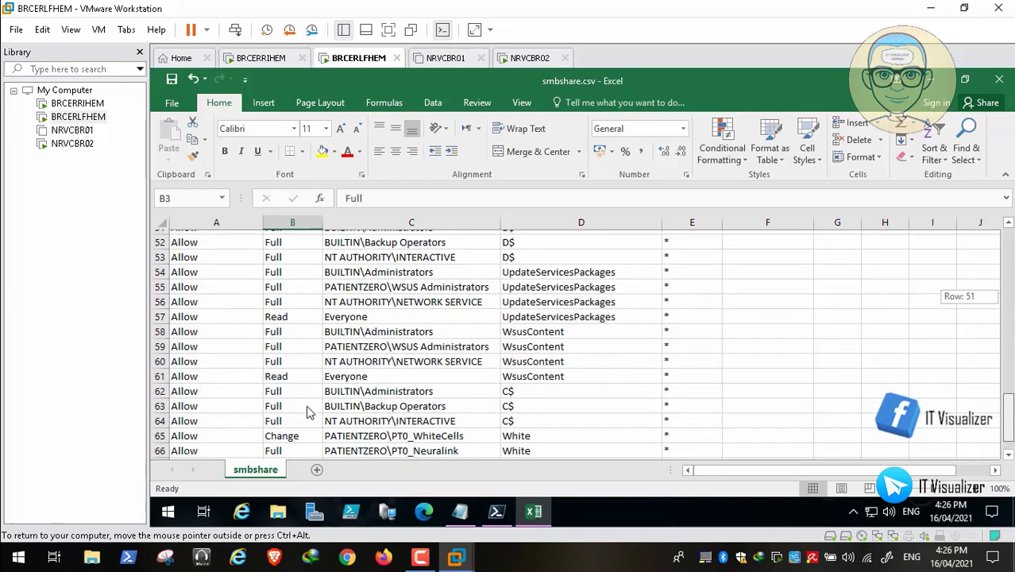
{"action": "scroll", "coordinate": [305, 405], "scroll_direction": "up", "scroll_amount": 4}
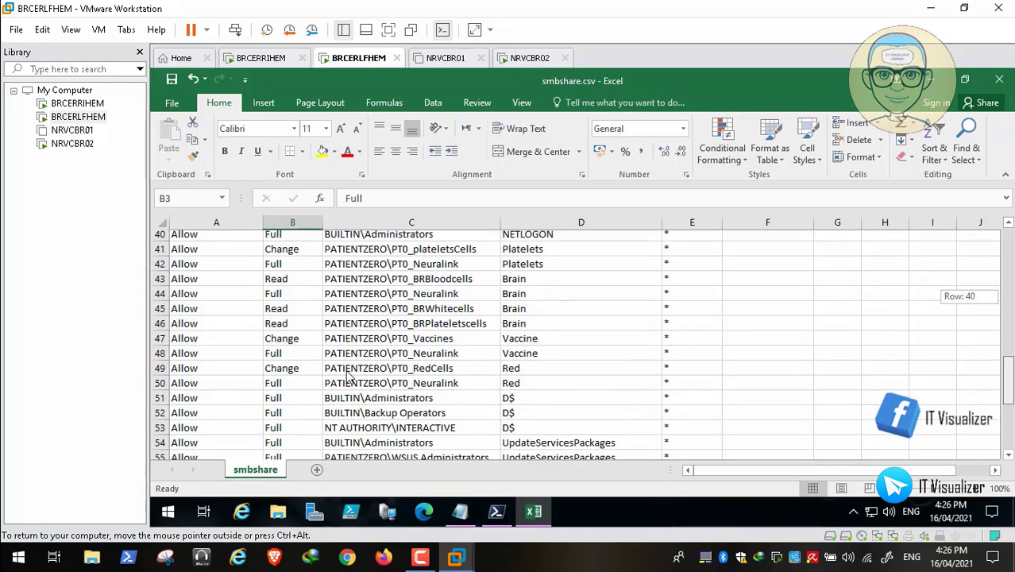
{"action": "scroll", "coordinate": [279, 320], "scroll_direction": "up", "scroll_amount": 12}
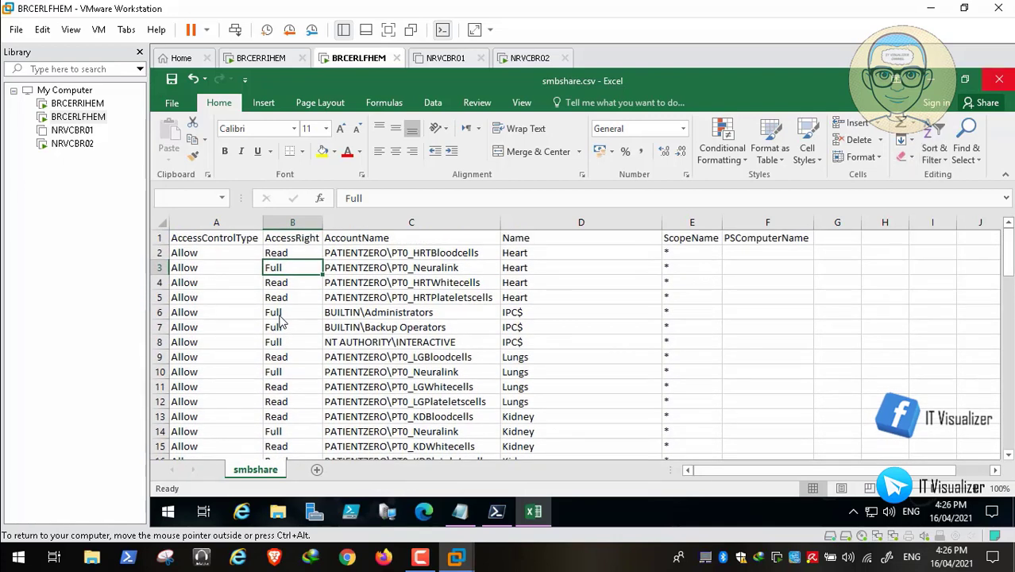
Step: Close Excel without saving and boot NRVCBR02 into Windows 10
{"action": "key", "text": "alt+F4"}
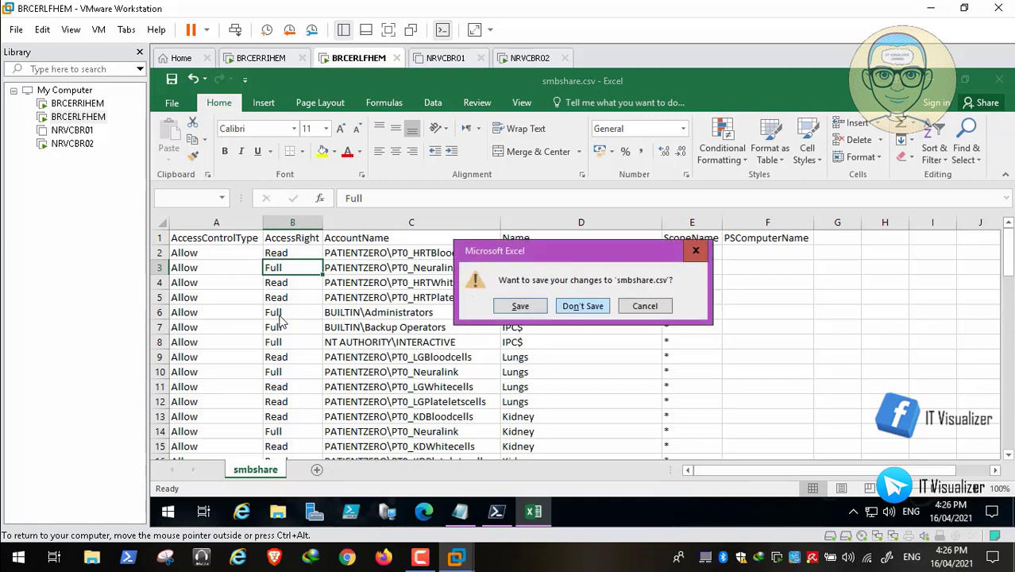
{"action": "key", "text": "Return"}
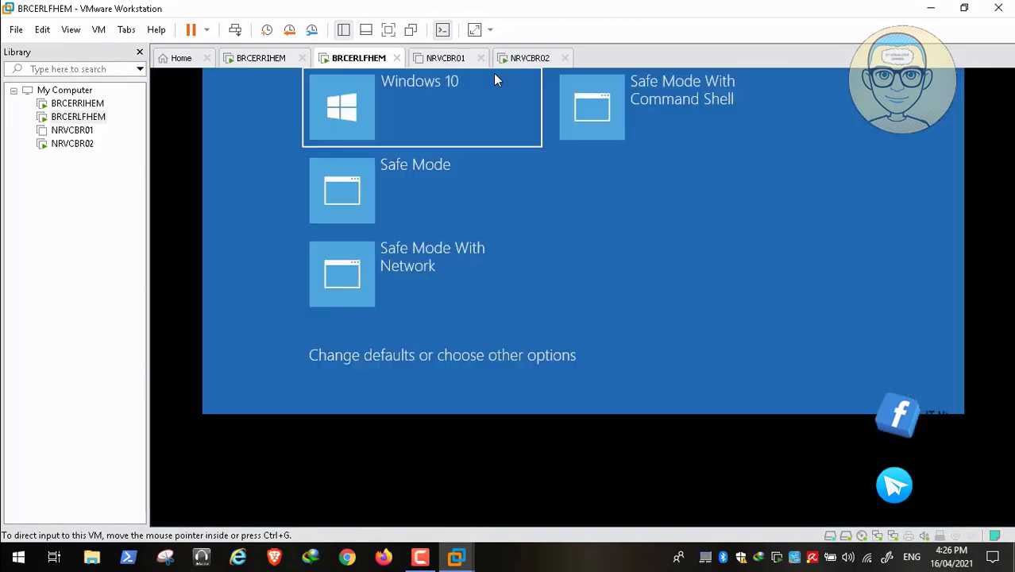
{"action": "left_click", "coordinate": [532, 58]}
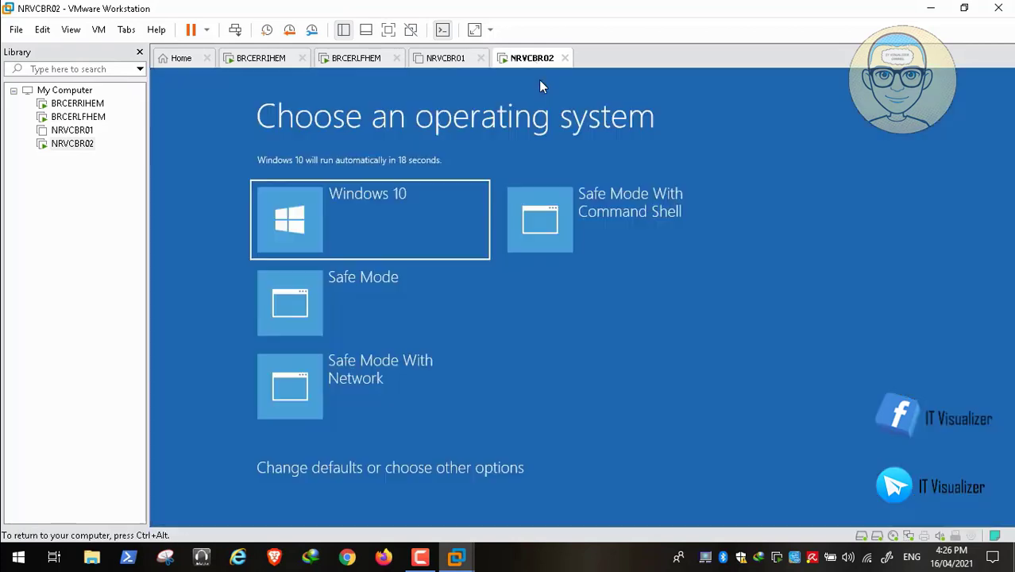
{"action": "left_click", "coordinate": [390, 221]}
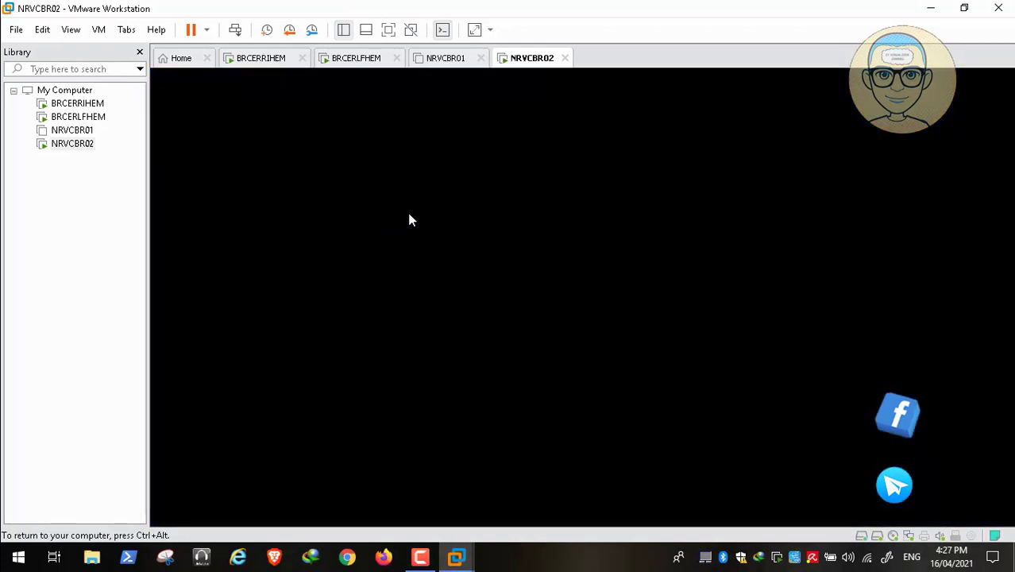
Step: Restore BRCERLFHEM's PowerShell window higher on the desktop, then return to NRVCBR02
{"action": "key", "text": "ctrl+alt"}
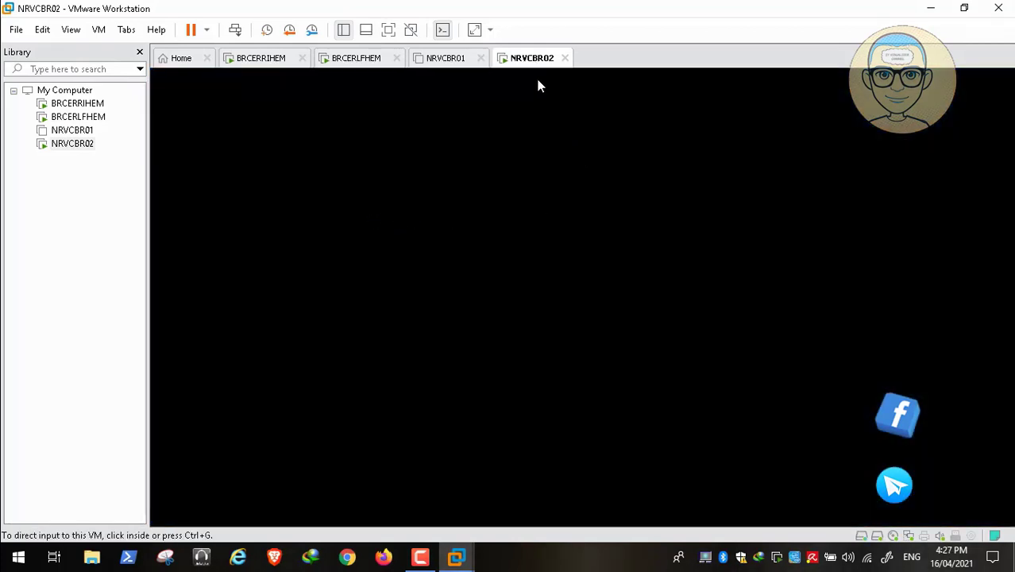
{"action": "left_click", "coordinate": [358, 58]}
{"action": "left_click", "coordinate": [566, 265]}
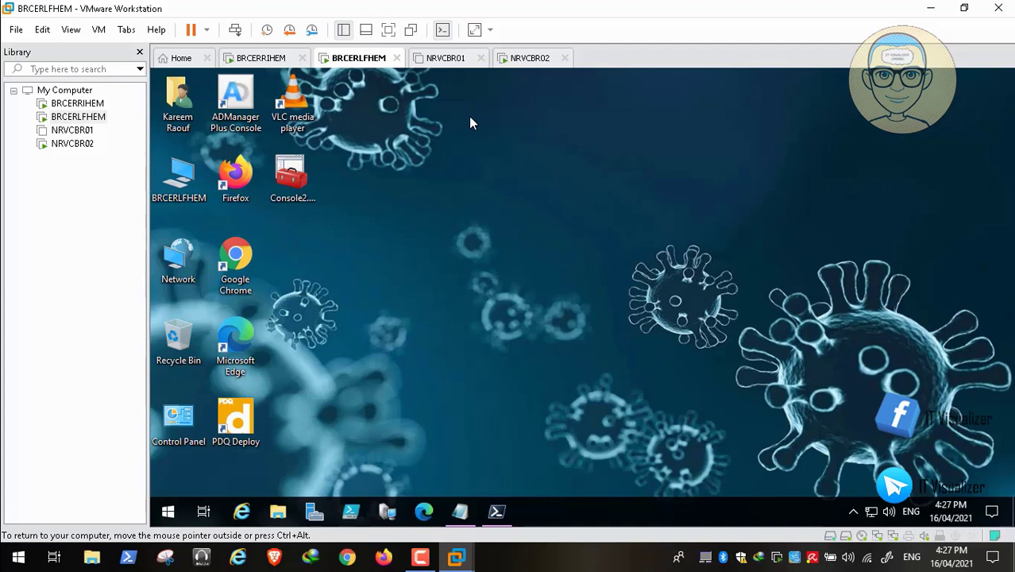
{"action": "key", "text": "alt+Tab"}
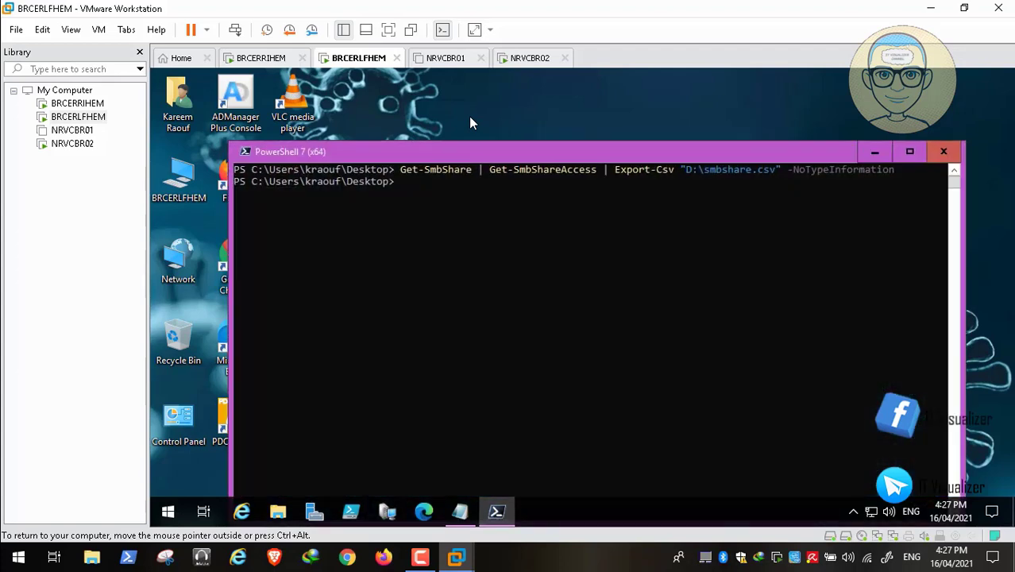
{"action": "left_click_drag", "start_coordinate": [538, 149], "coordinate": [526, 120]}
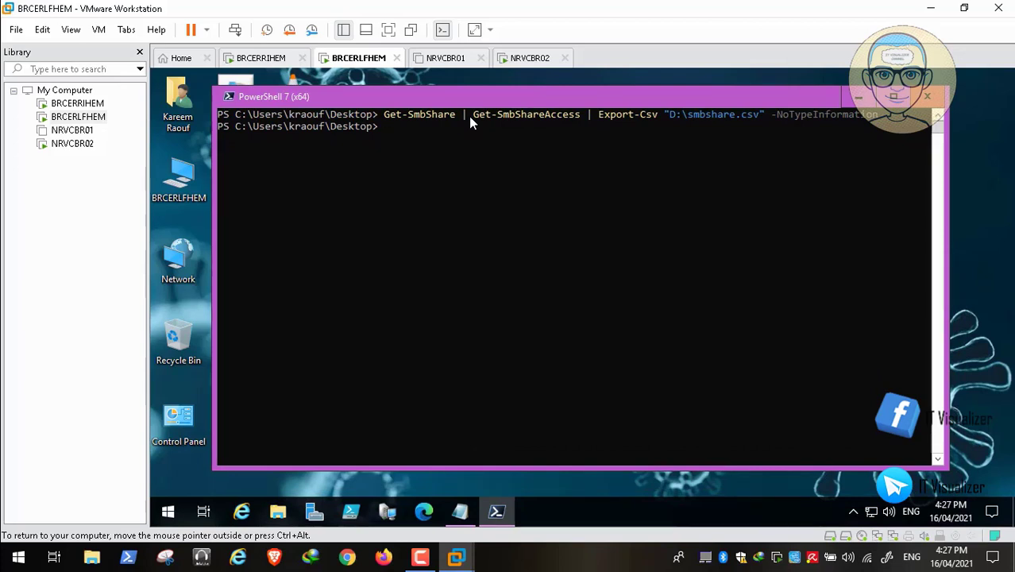
{"action": "left_click", "coordinate": [524, 58]}
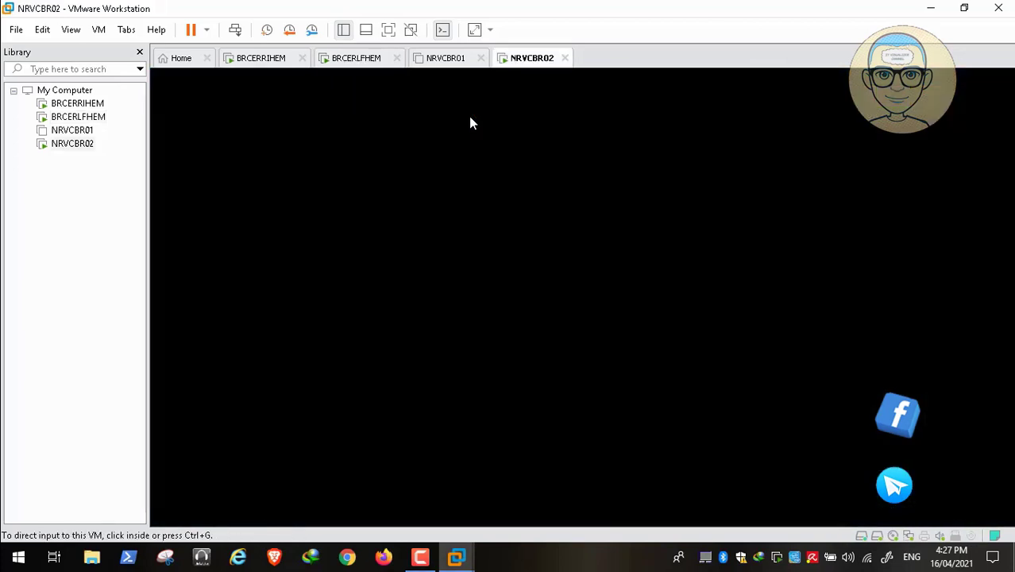
Step: Sign in to NRVCBR02 with the domain user's name and password, past the lock screen and notice
{"action": "left_click", "coordinate": [471, 123]}
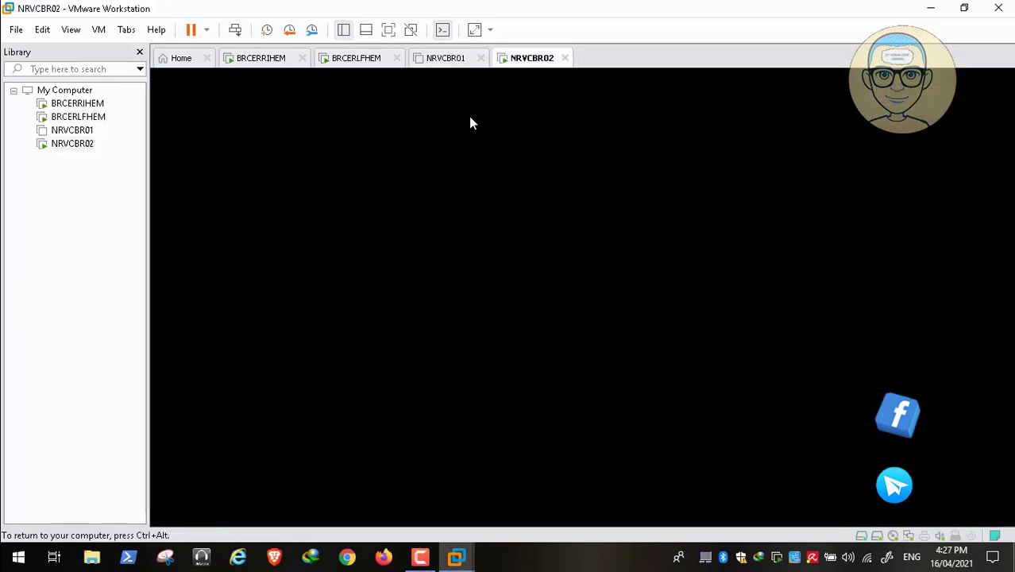
{"action": "key", "text": "ctrl+alt"}
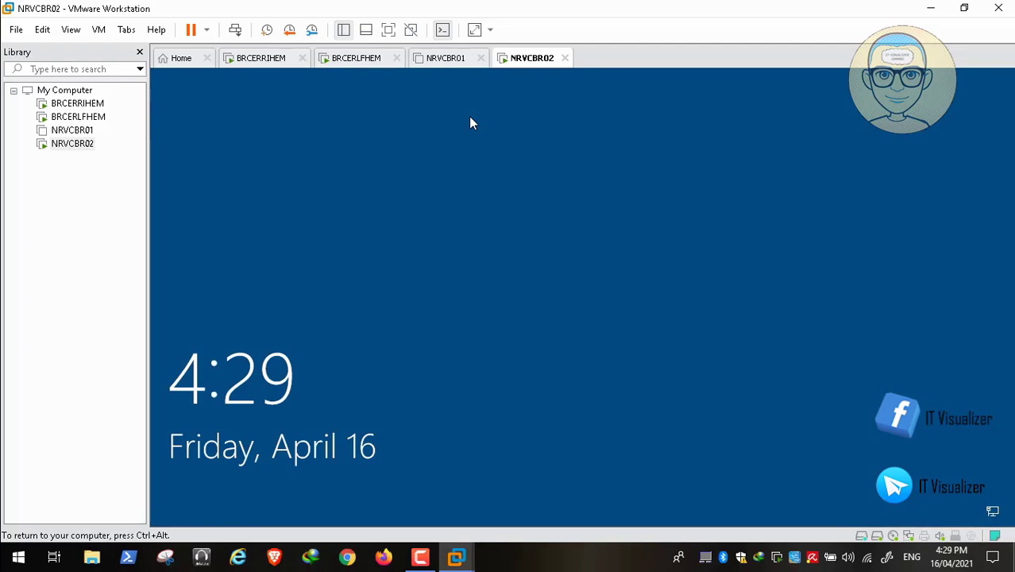
{"action": "key", "text": "ctrl+alt+Insert"}
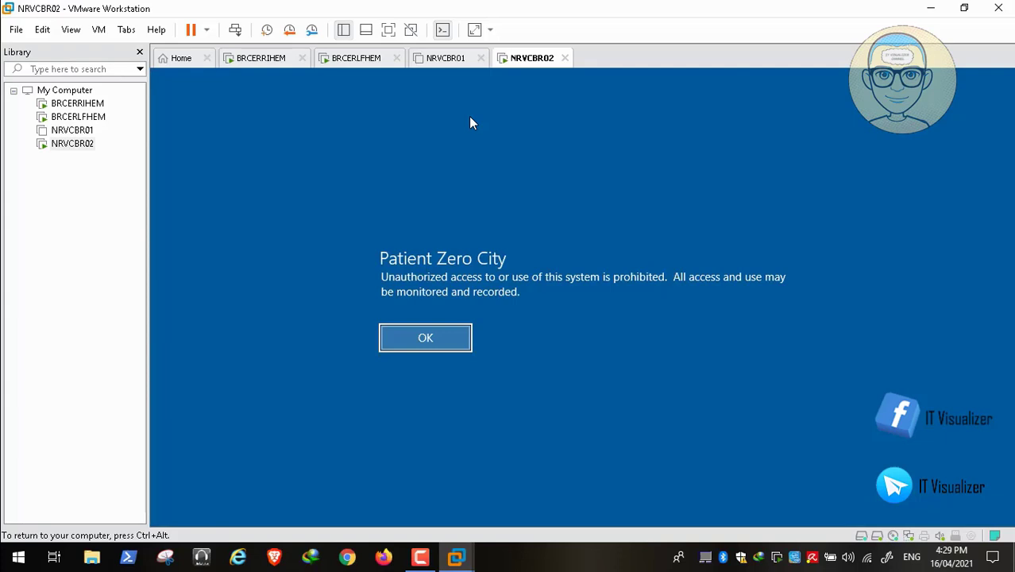
{"action": "key", "text": "Return"}
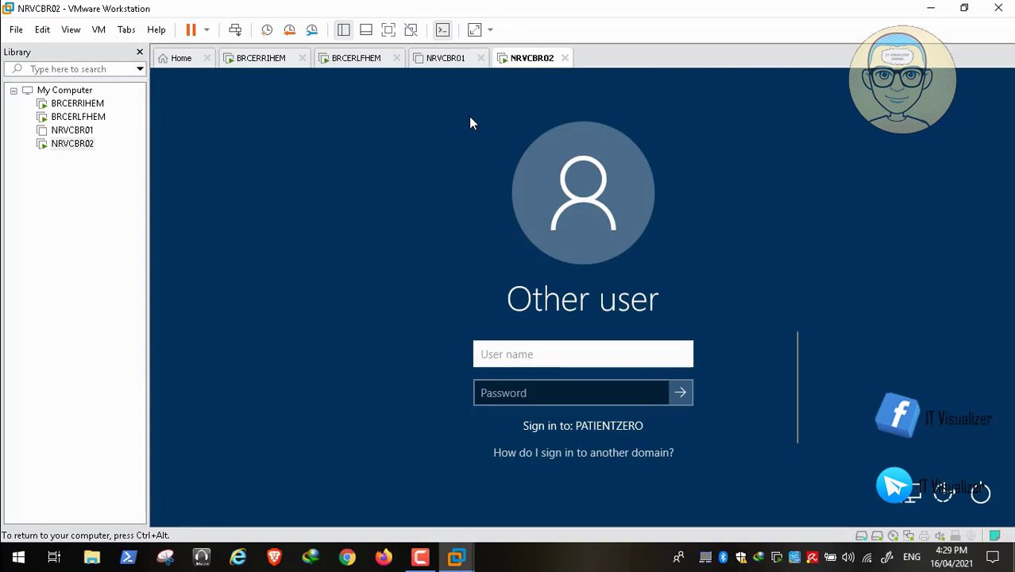
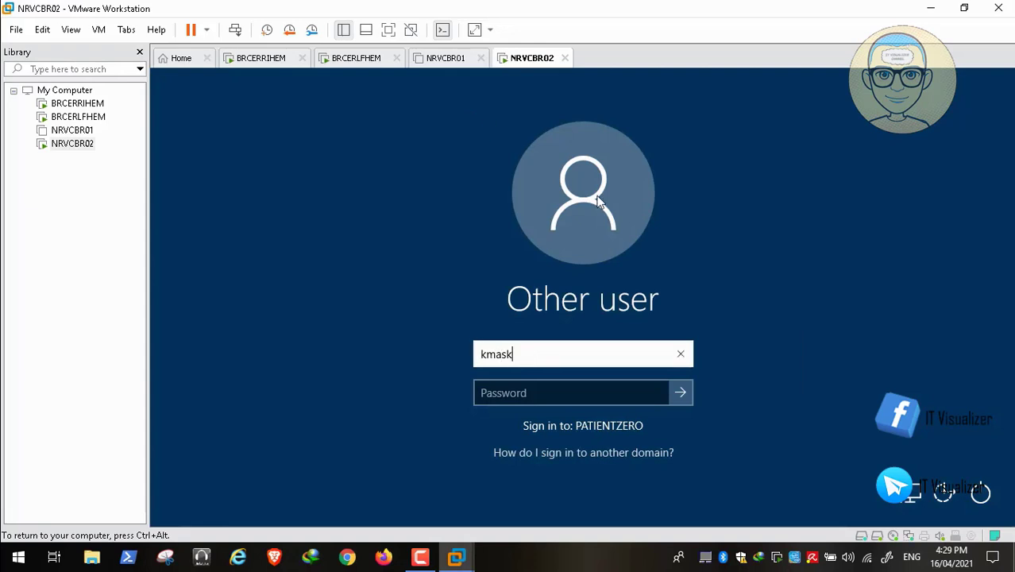
{"action": "key", "text": "Tab"}
{"action": "type", "text": "•••"}
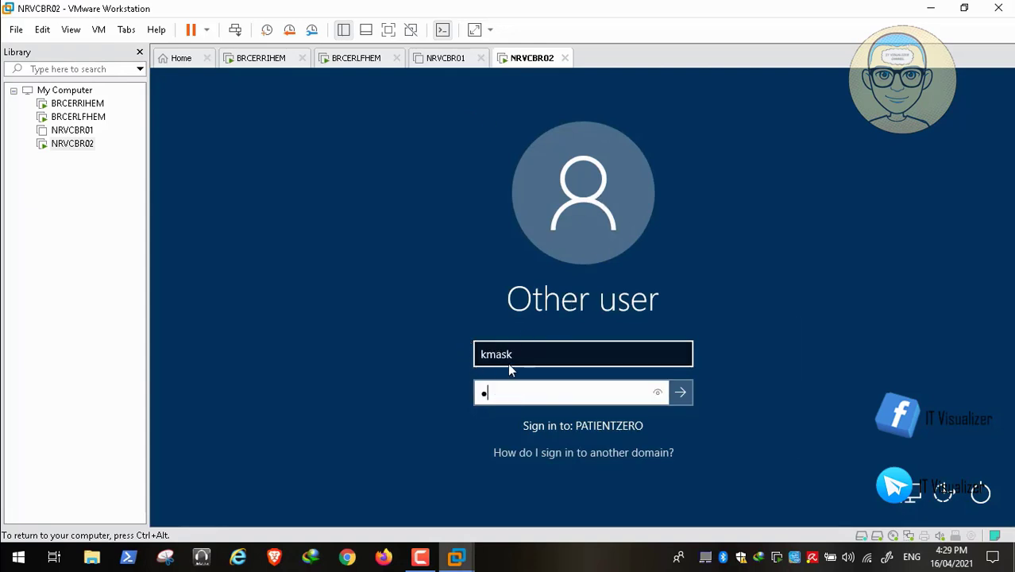
{"action": "type", "text": "•••••••"}
{"action": "key", "text": "Return"}
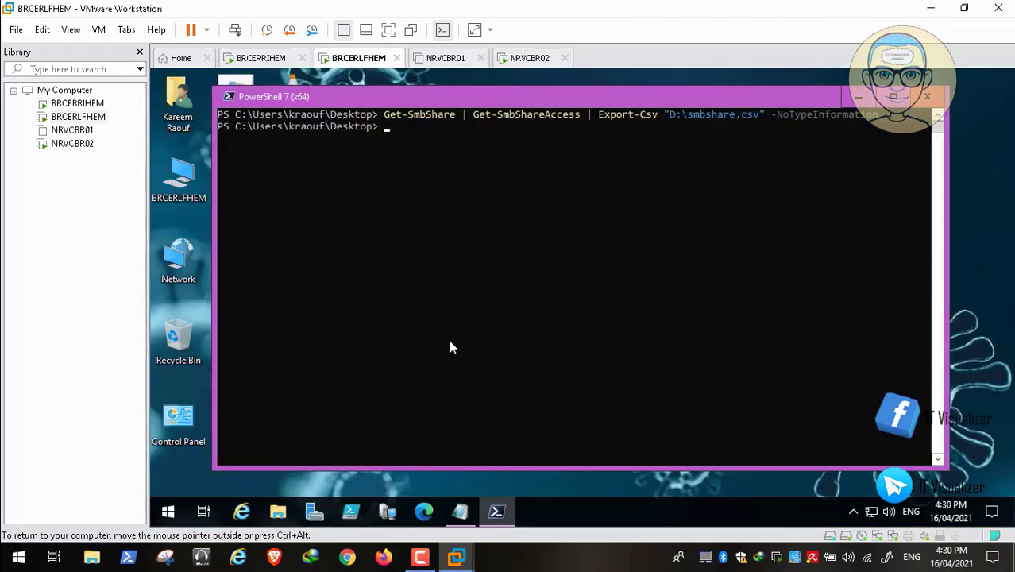
Step: Replace the unblock-smbshareaccess -accountname value in Notepad with the new user's account, then return to NRVCBR02
{"action": "key", "text": "alt+Tab"}
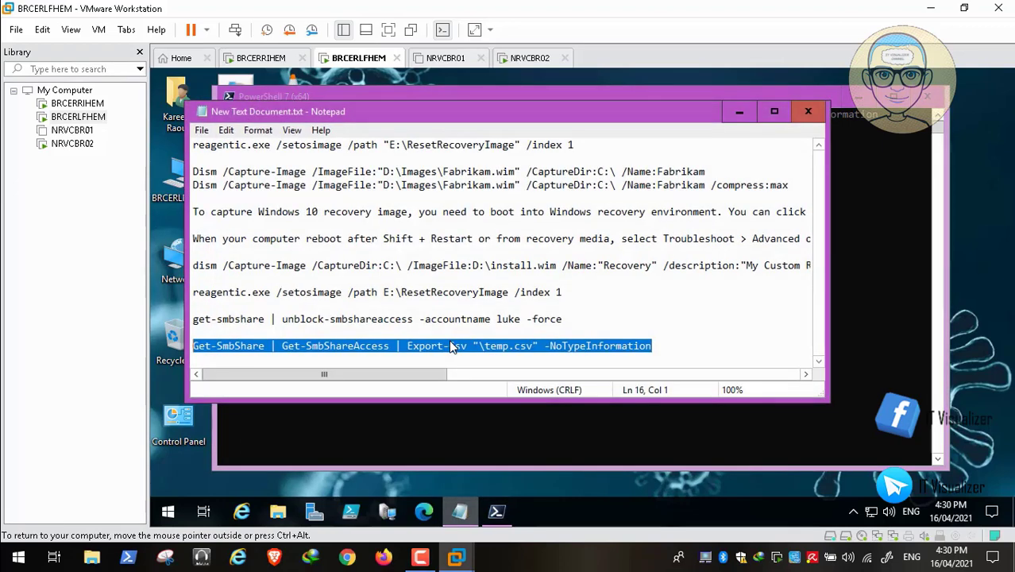
{"action": "left_click", "coordinate": [520, 319]}
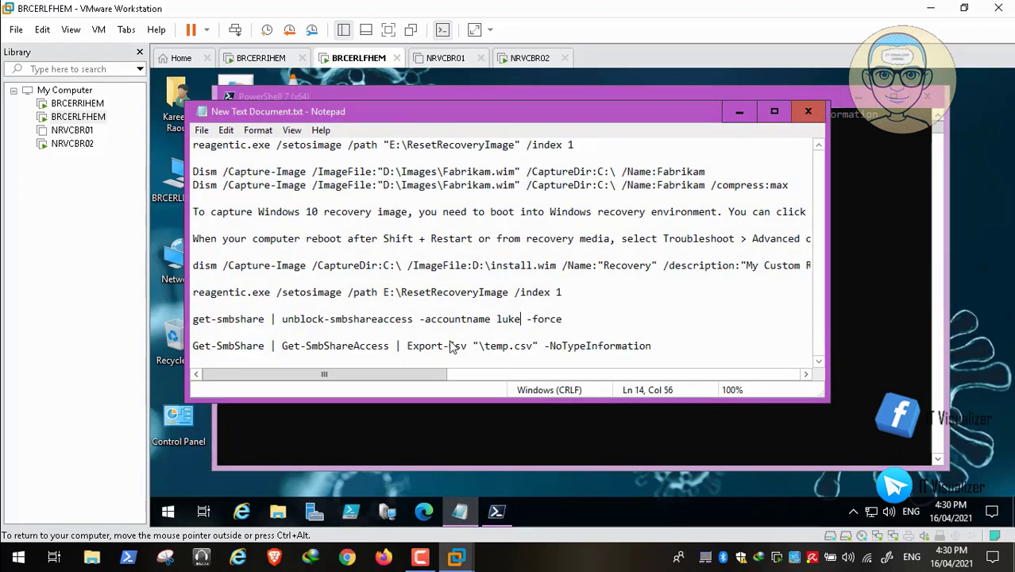
{"action": "key", "text": "BackSpace"}
{"action": "key", "text": "BackSpace"}
{"action": "key", "text": "BackSpace"}
{"action": "key", "text": "BackSpace"}
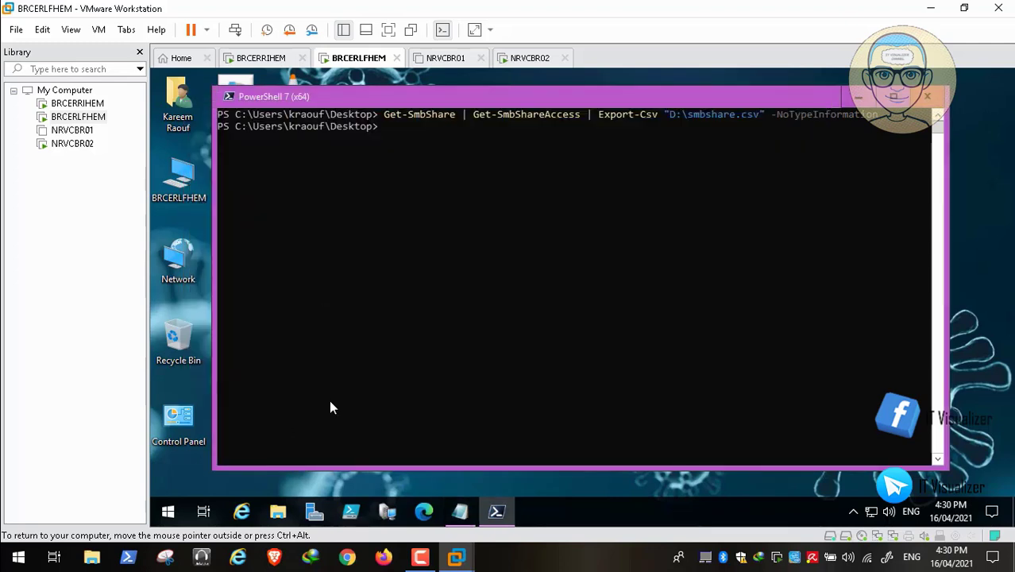
{"action": "key", "text": "ctrl+alt+Right"}
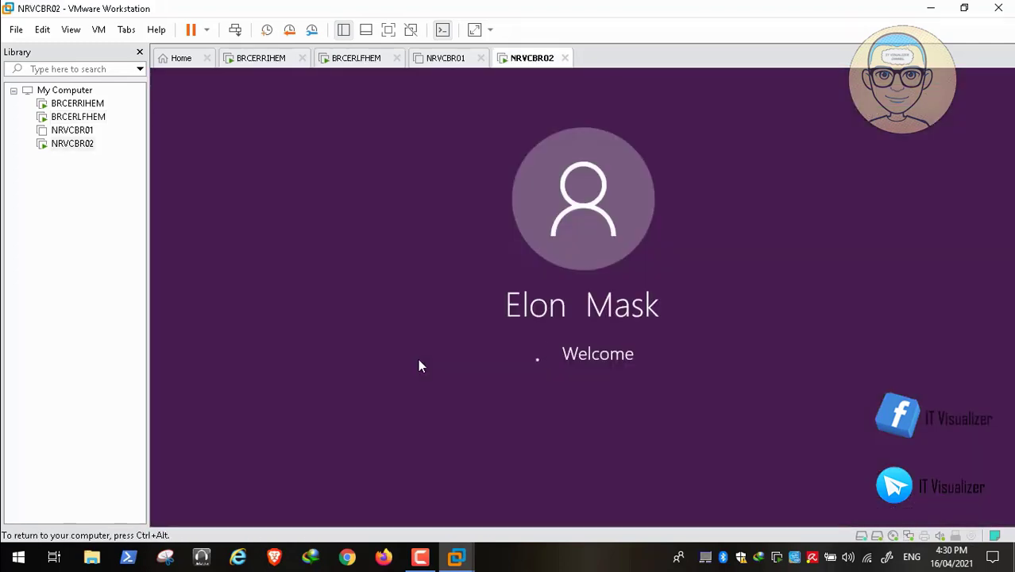
Step: Dismiss the Start menu on NRVCBR02 and switch to the BRCERLFHEM virtual machine
{"action": "key", "text": "ctrl+alt"}
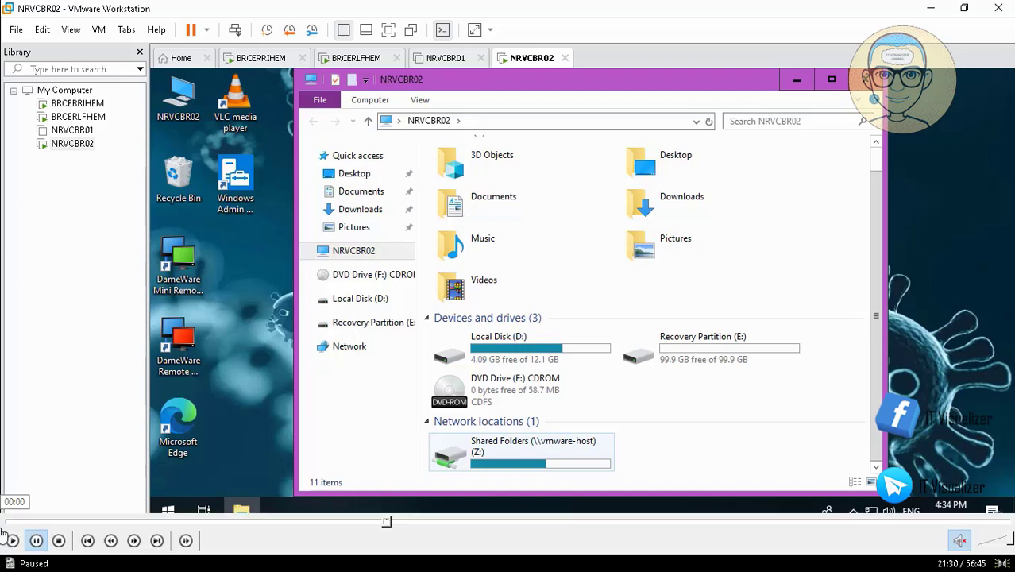
{"action": "left_click", "coordinate": [11, 540]}
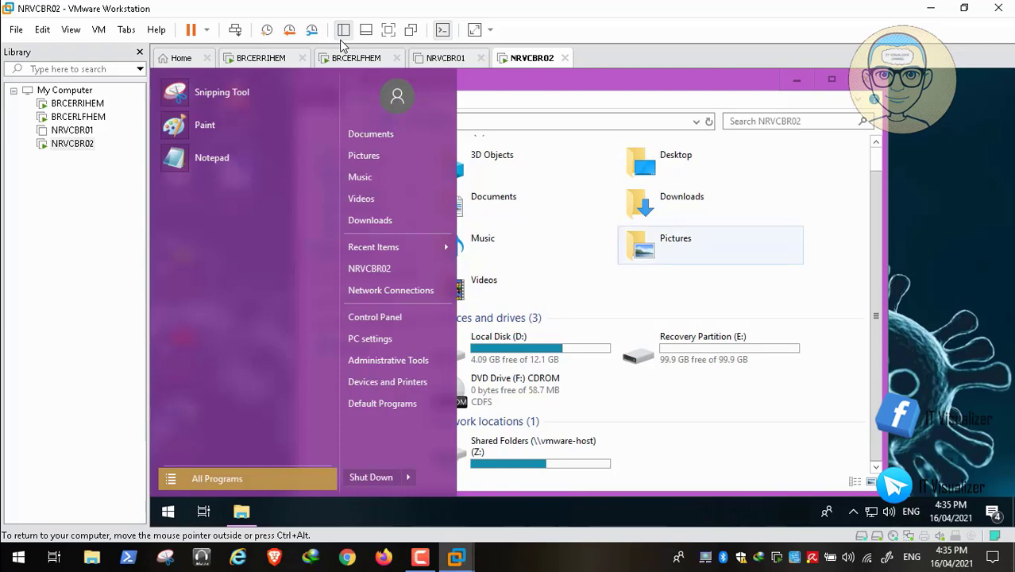
{"action": "left_click", "coordinate": [675, 242]}
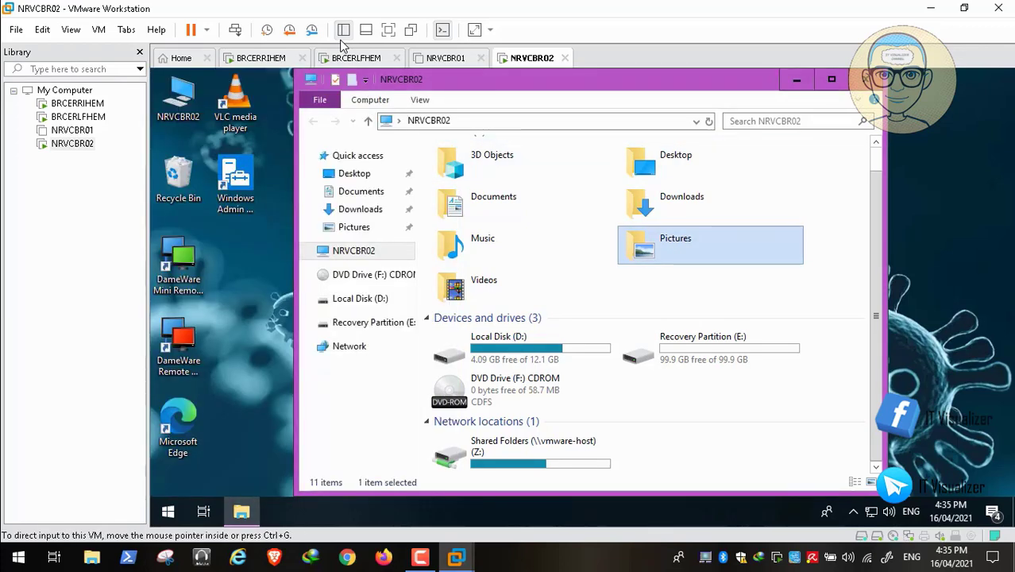
{"action": "left_click", "coordinate": [349, 55]}
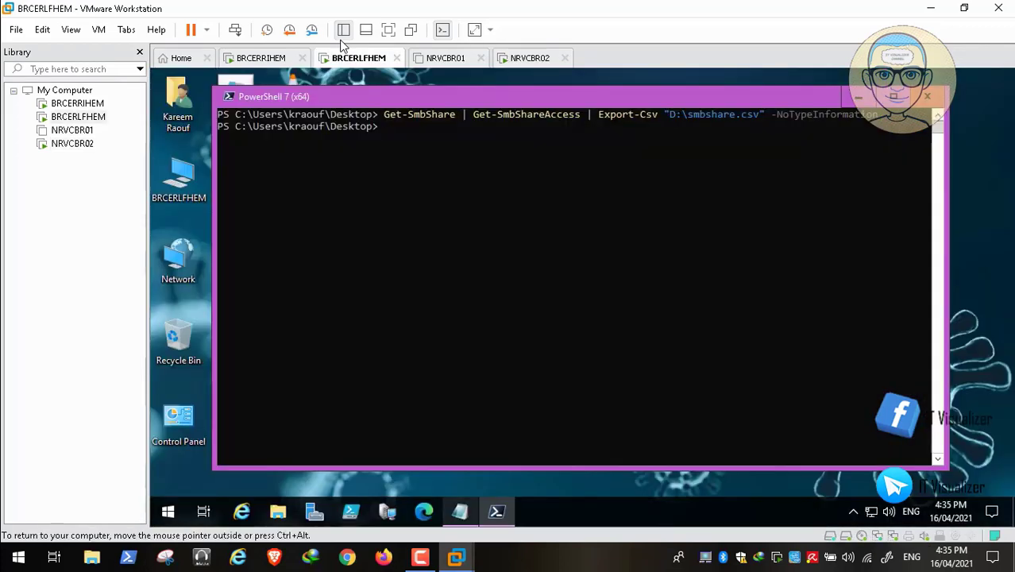
Step: Select the get-smbshare | unblock-smbshareaccess command on line 14 of the Notepad notes to copy it
{"action": "left_click", "coordinate": [460, 511]}
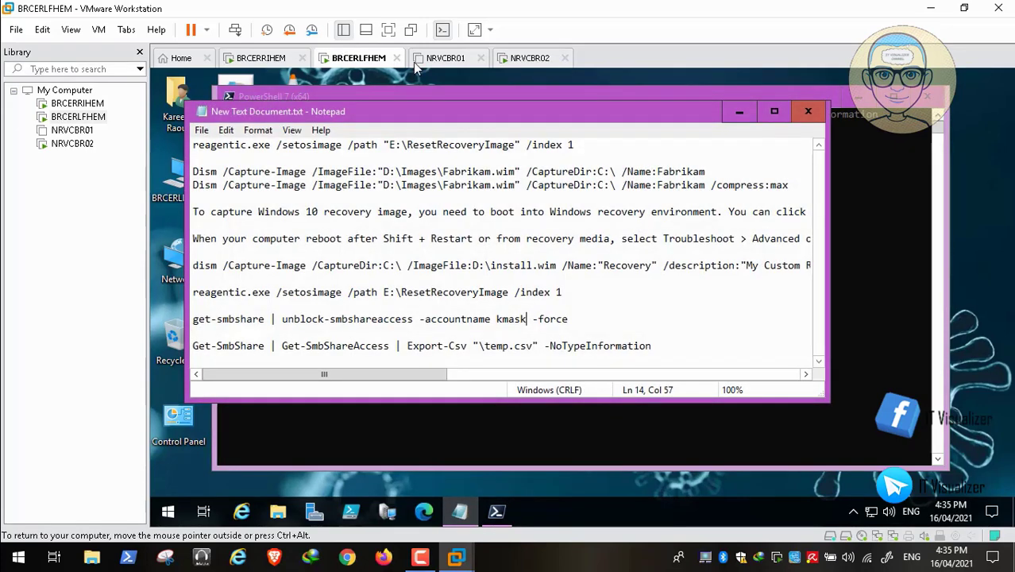
{"action": "left_click_drag", "start_coordinate": [569, 318], "coordinate": [193, 321]}
{"action": "right_click", "coordinate": [229, 322]}
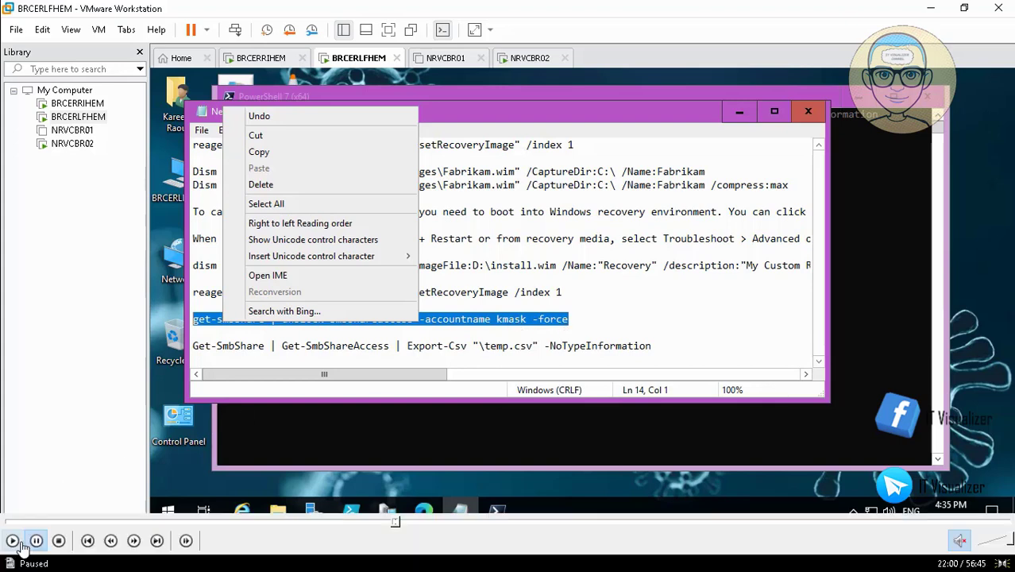
{"action": "left_click", "coordinate": [12, 541]}
{"action": "left_click", "coordinate": [13, 541]}
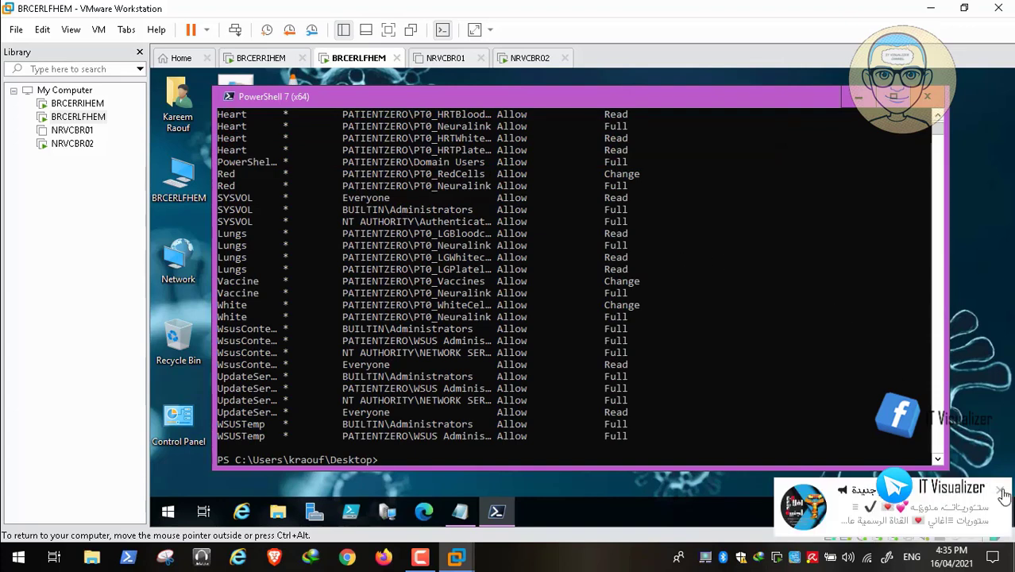
Step: Dismiss the chat notification and scroll back through the unblock output to review its errors
{"action": "left_click", "coordinate": [999, 489]}
{"action": "scroll", "coordinate": [750, 223], "scroll_direction": "up", "scroll_amount": 15}
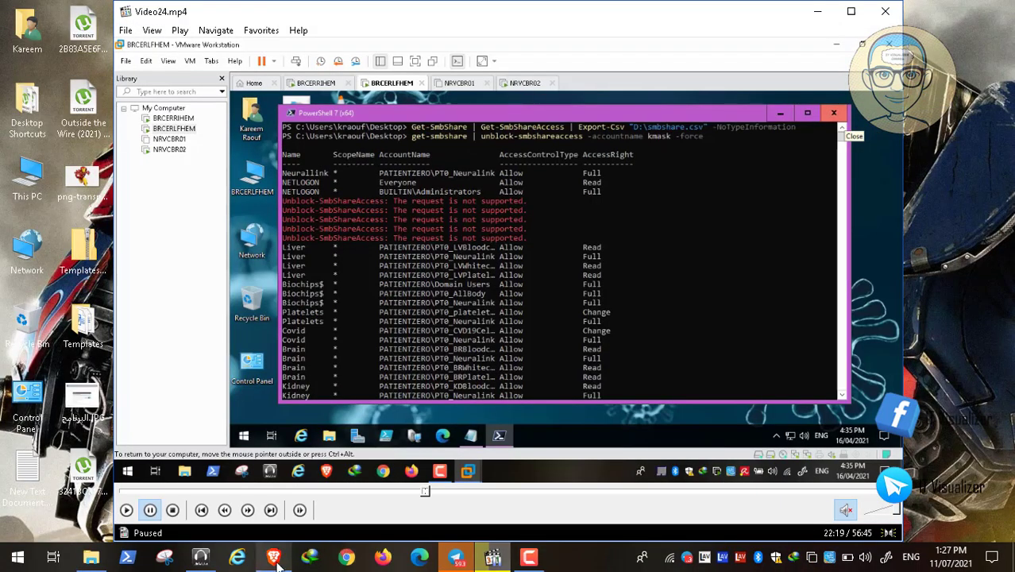
{"action": "left_click", "coordinate": [274, 559]}
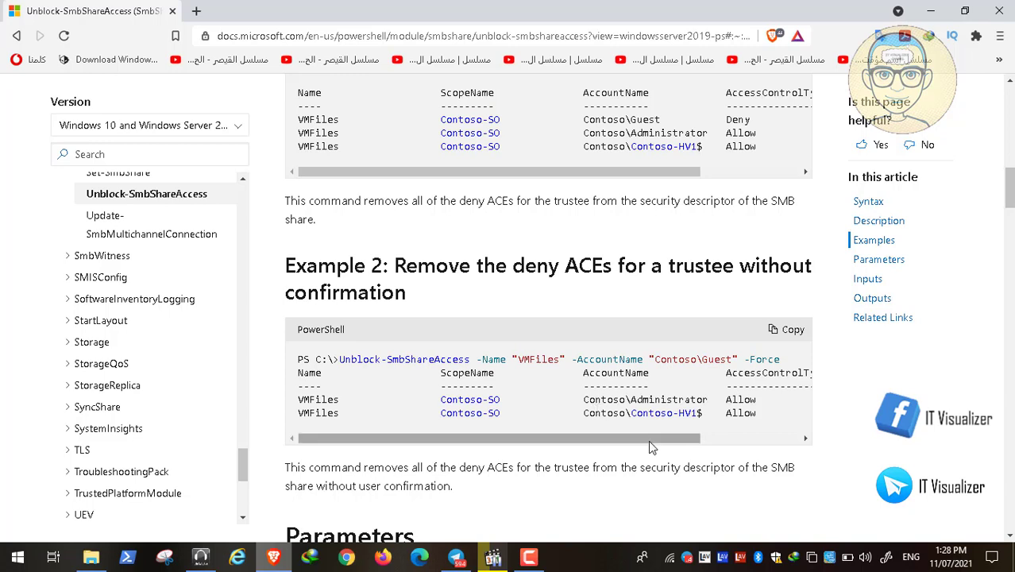
{"action": "double_click", "coordinate": [374, 294]}
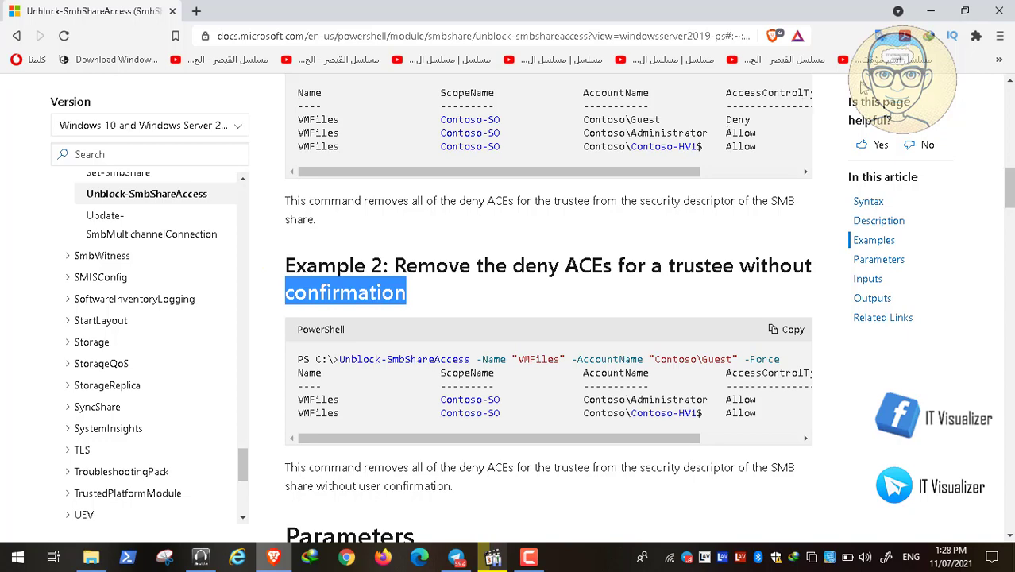
{"action": "left_click", "coordinate": [927, 11]}
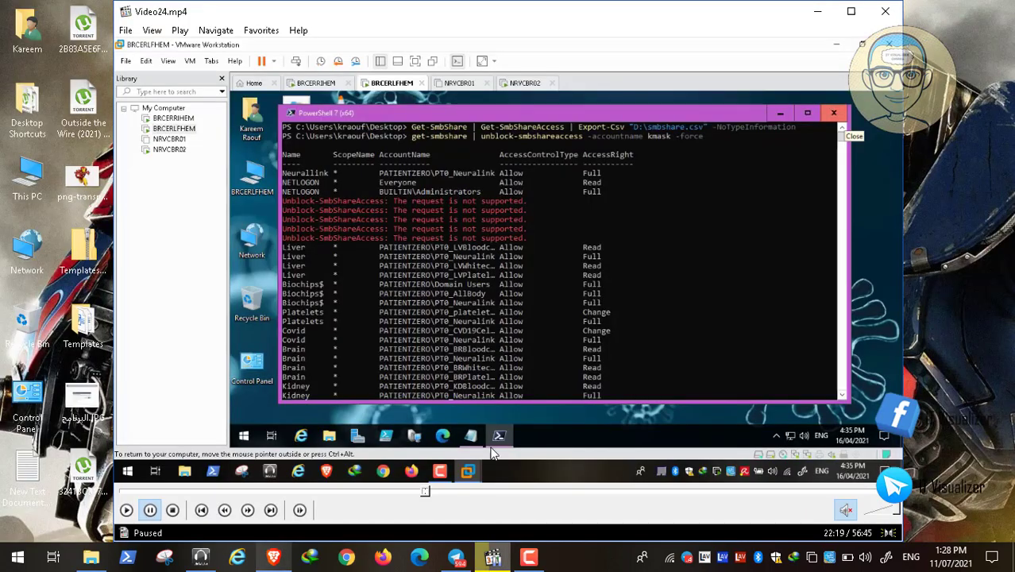
Step: Play the video full-screen and seek to where the unpiped unblock-smbshareaccess command was run
{"action": "double_click", "coordinate": [420, 373]}
{"action": "left_click", "coordinate": [12, 541]}
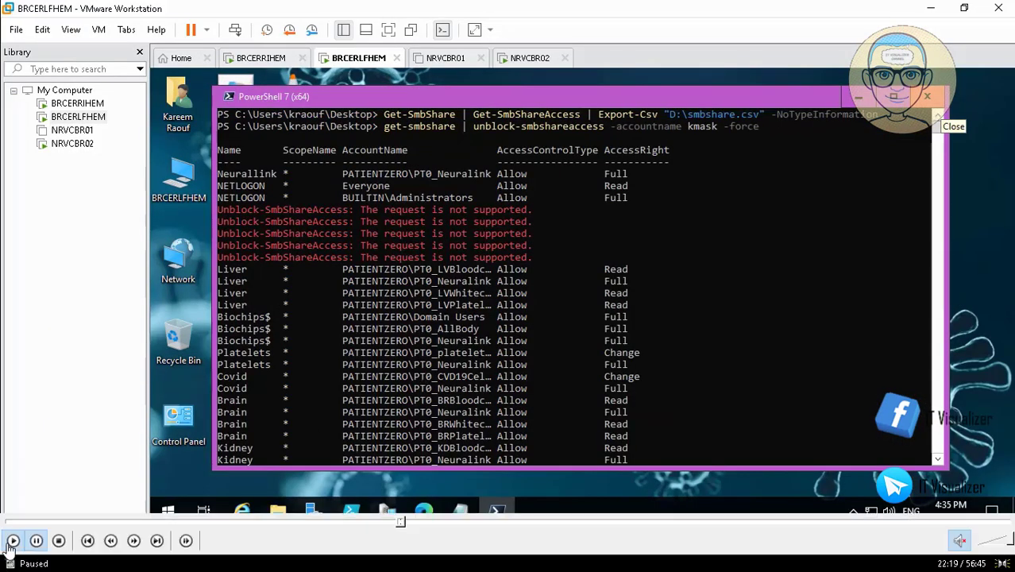
{"action": "left_click", "coordinate": [403, 523]}
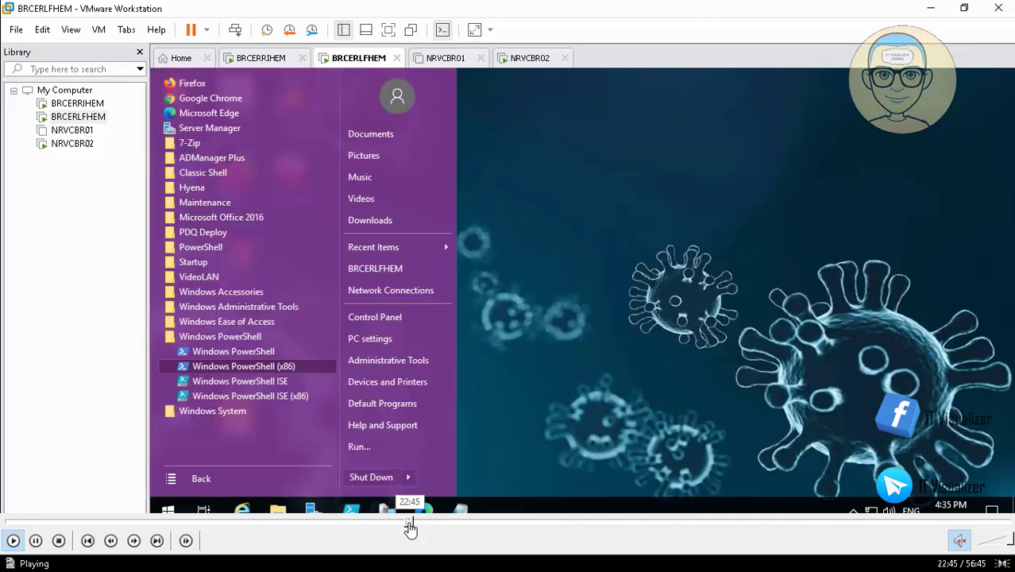
{"action": "left_click", "coordinate": [417, 523]}
{"action": "left_click", "coordinate": [428, 524]}
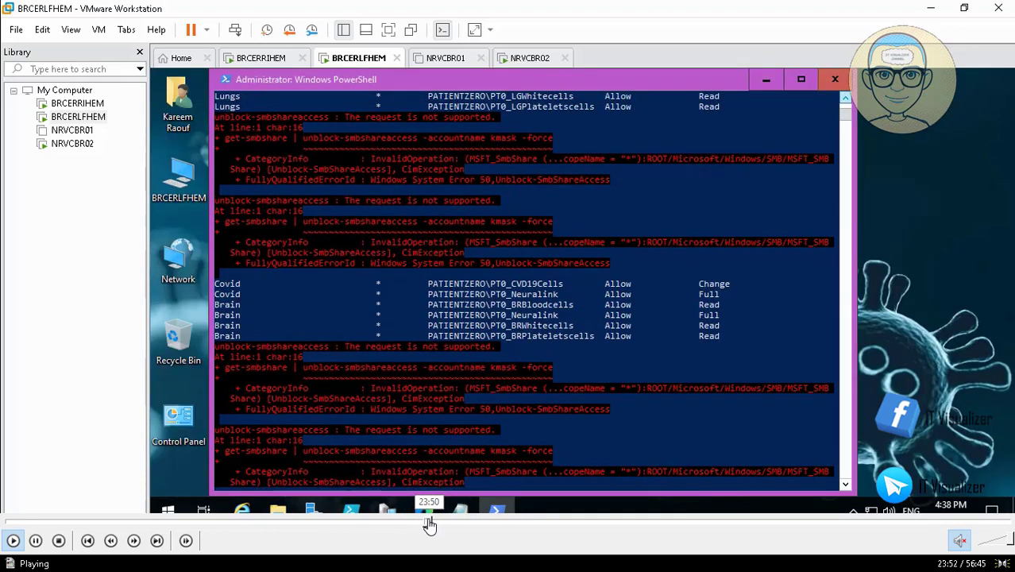
{"action": "left_click", "coordinate": [425, 524]}
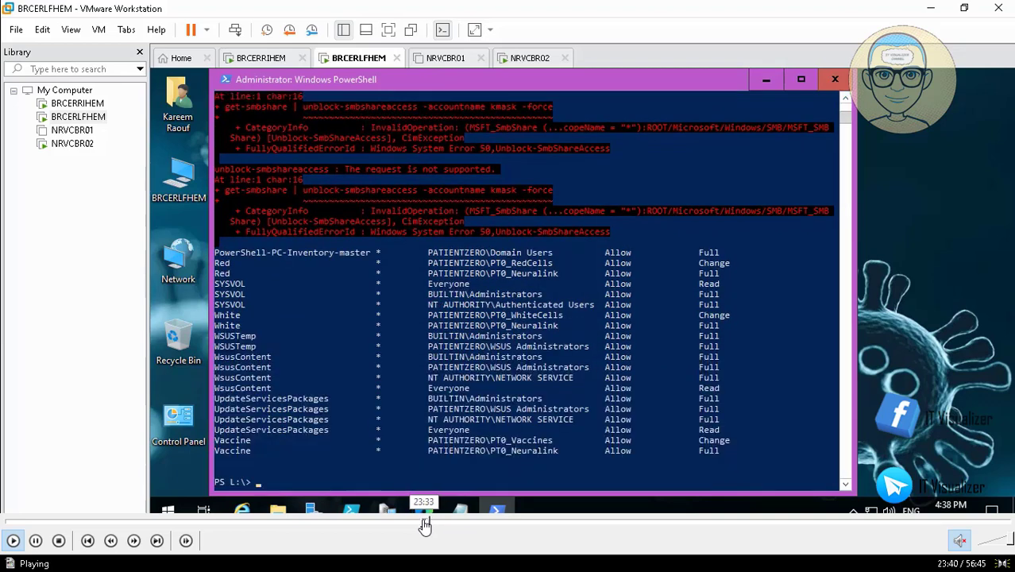
{"action": "left_click", "coordinate": [423, 524]}
{"action": "left_click", "coordinate": [437, 523]}
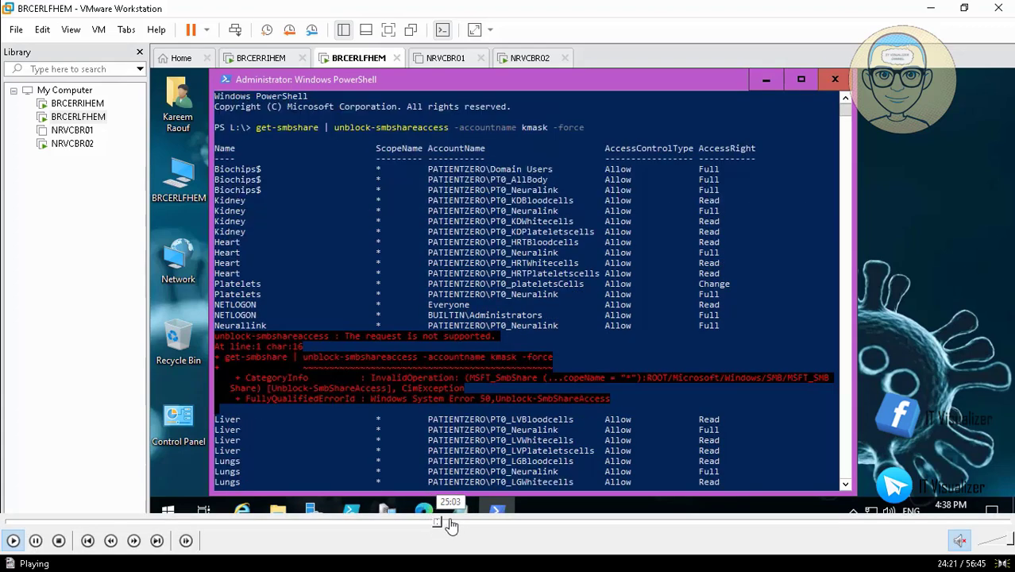
{"action": "left_click", "coordinate": [448, 523]}
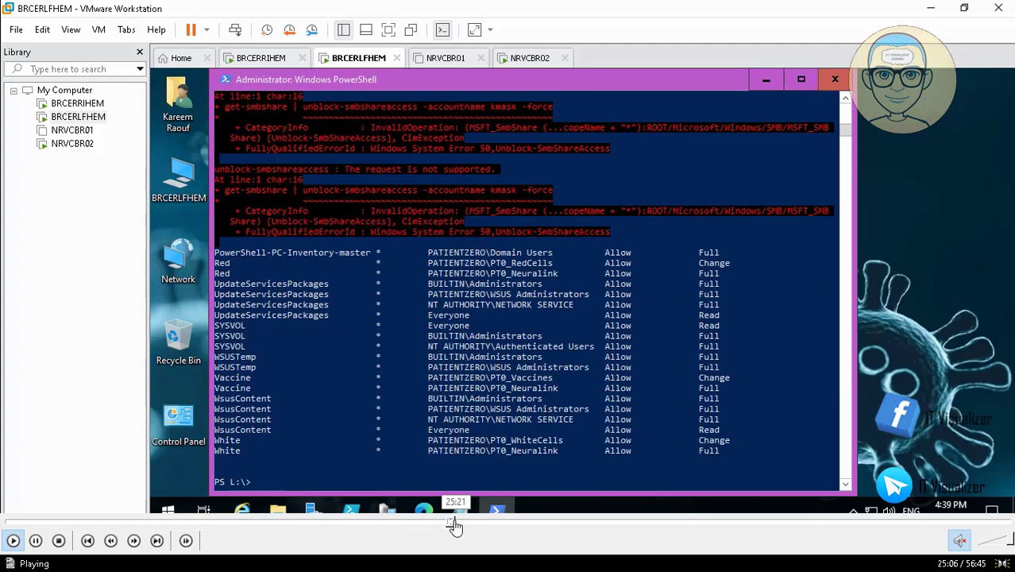
{"action": "left_click", "coordinate": [451, 525]}
{"action": "left_click", "coordinate": [447, 523]}
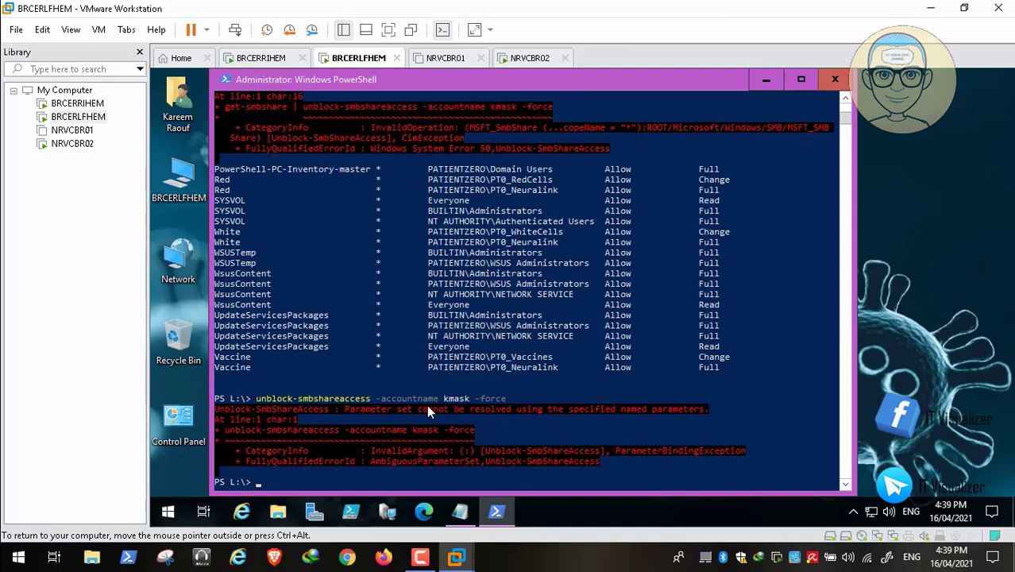
Step: Seek ahead to the Acrobat PDF page 6 showing the get-smbshare | unblock-smbshareaccess command
{"action": "mouse_move", "coordinate": [450, 526]}
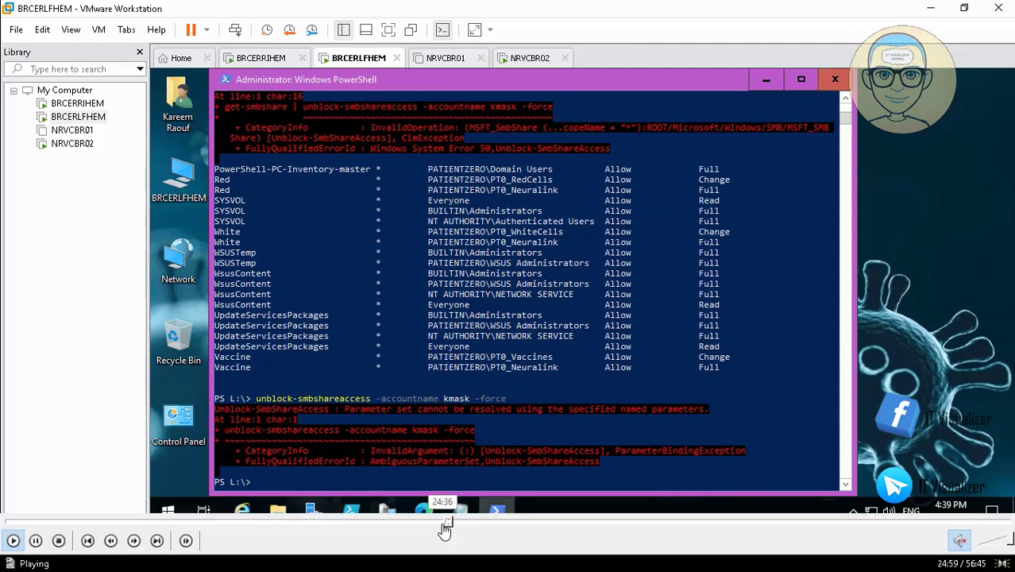
{"action": "left_click", "coordinate": [456, 525]}
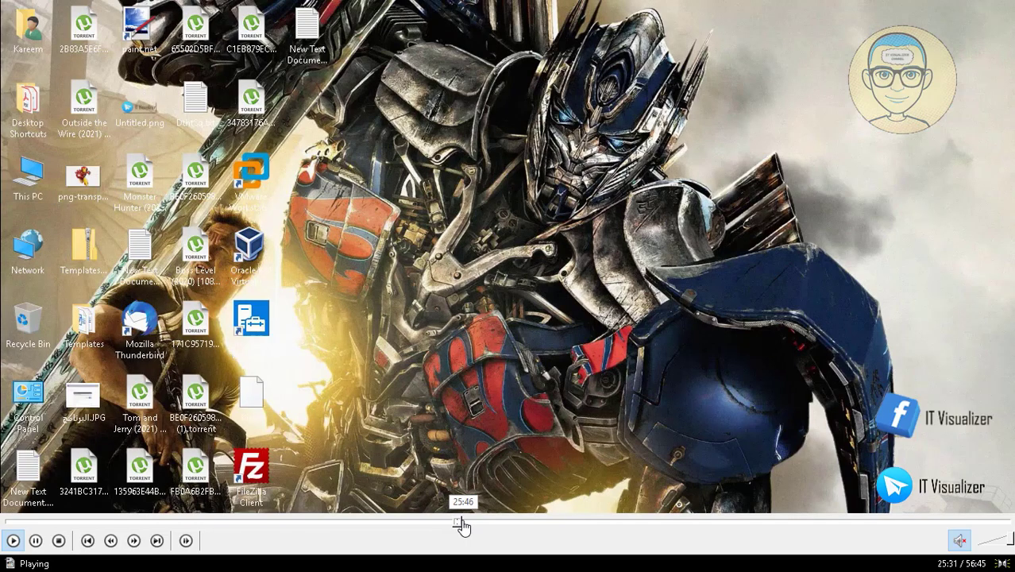
{"action": "left_click", "coordinate": [462, 526]}
{"action": "left_click", "coordinate": [468, 524]}
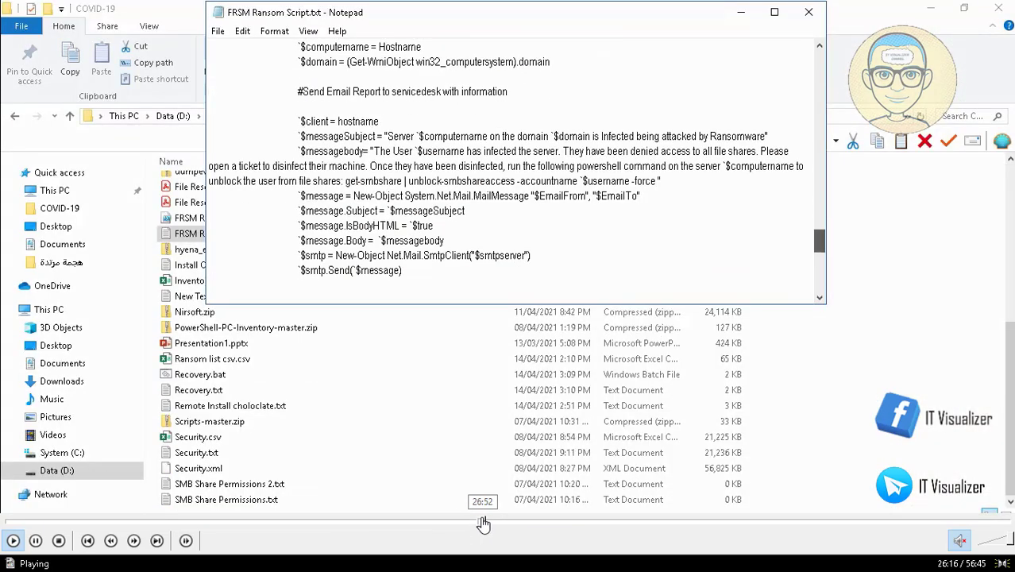
{"action": "left_click", "coordinate": [481, 524]}
{"action": "left_click", "coordinate": [493, 524]}
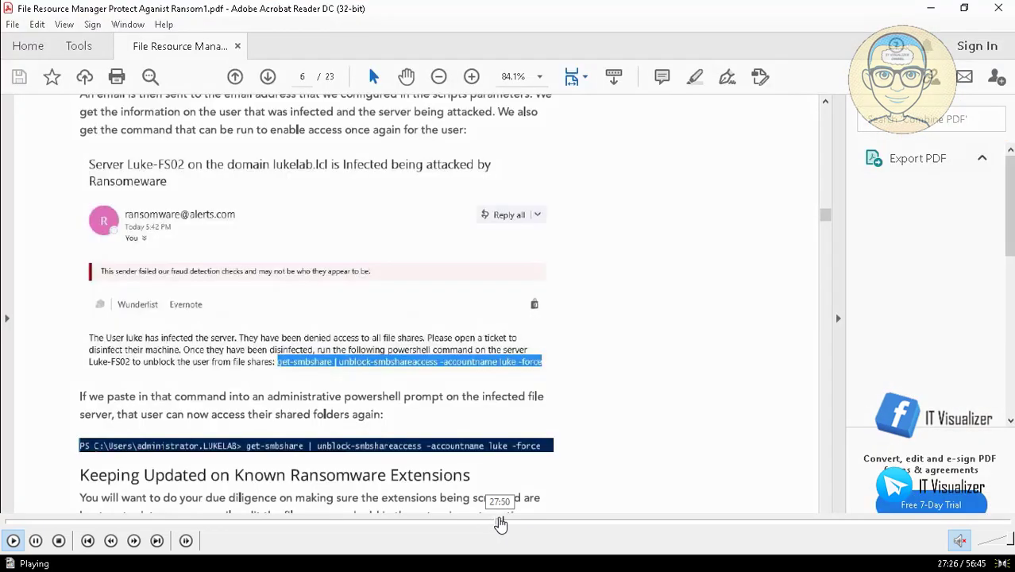
{"action": "left_click", "coordinate": [502, 524]}
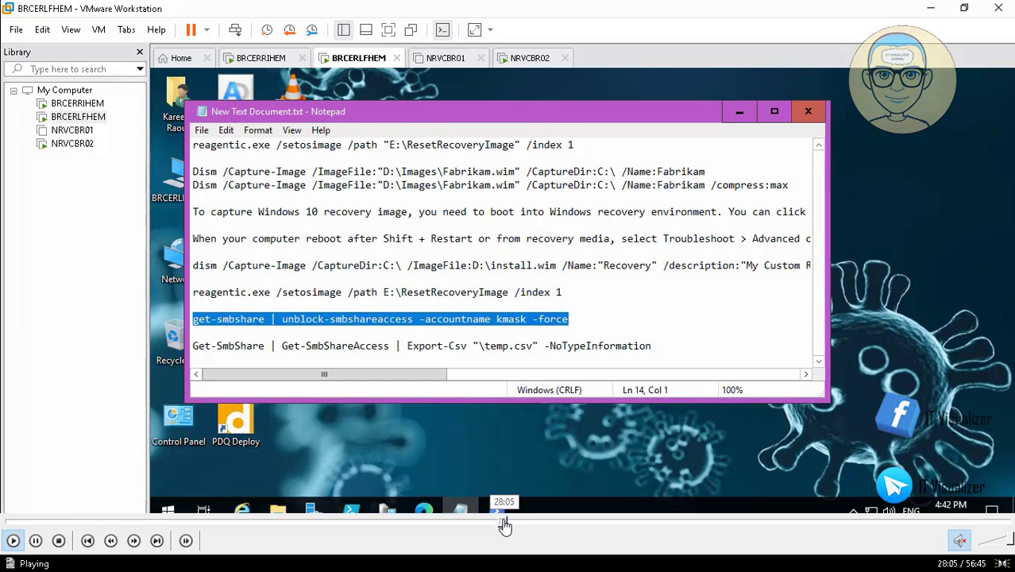
{"action": "left_click", "coordinate": [506, 525]}
{"action": "left_click", "coordinate": [507, 524]}
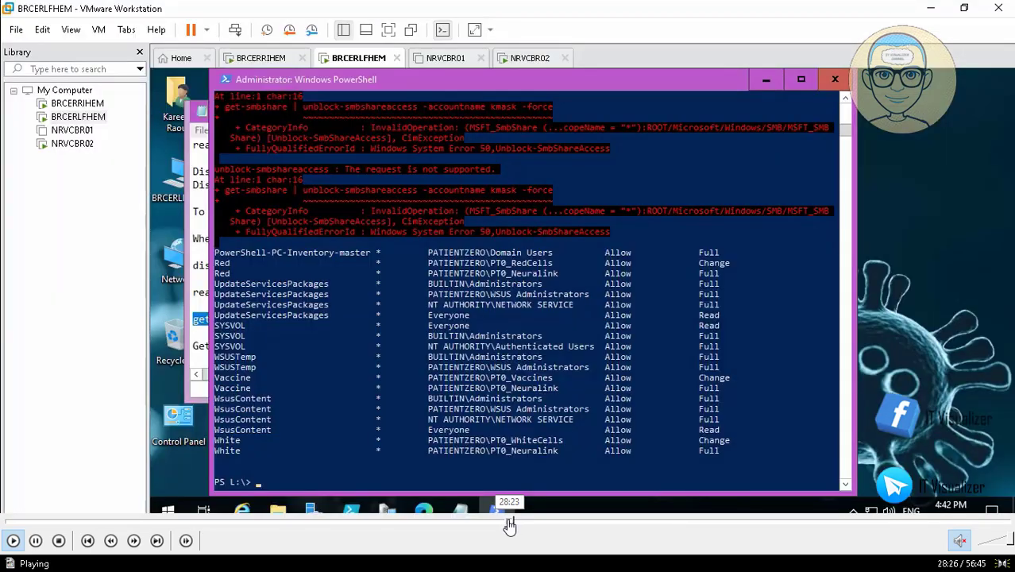
{"action": "left_click", "coordinate": [508, 525]}
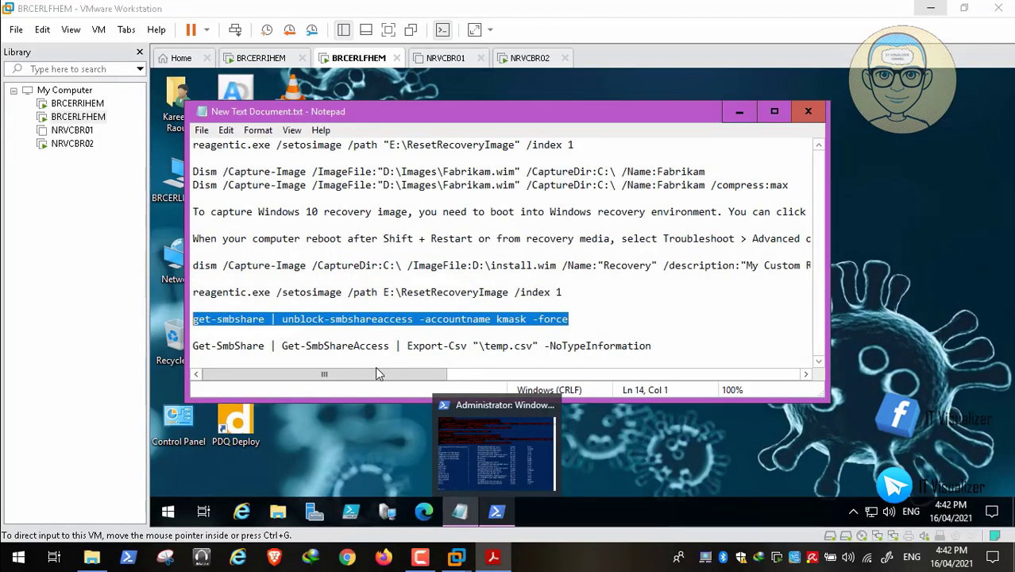
{"action": "mouse_move", "coordinate": [506, 522]}
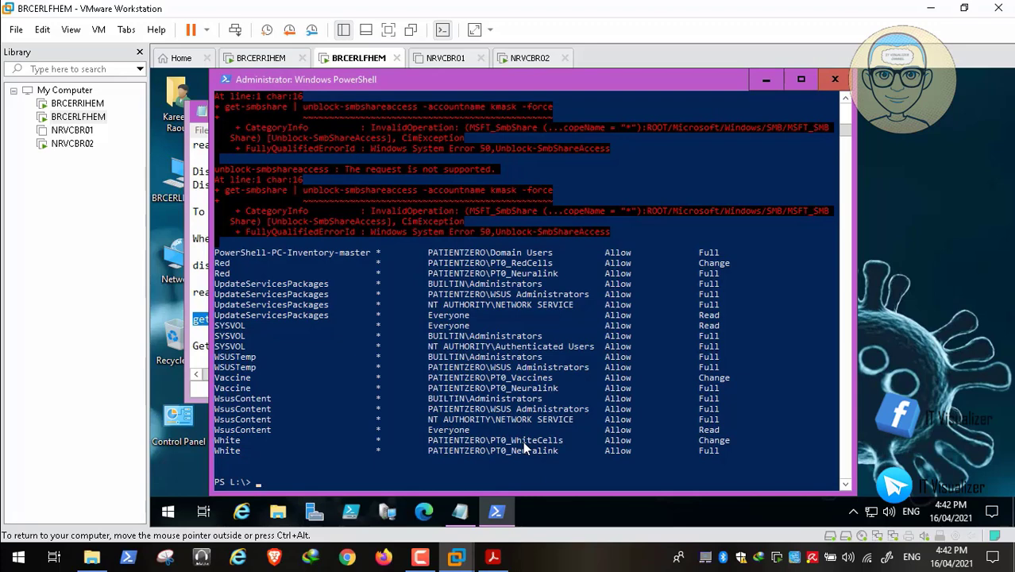
{"action": "mouse_move", "coordinate": [520, 547]}
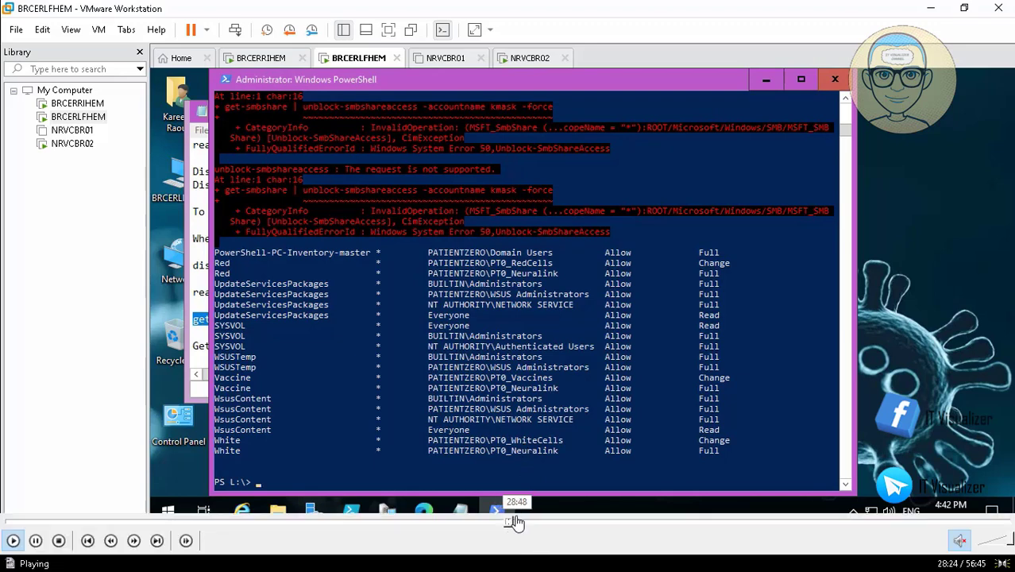
Step: Seek past BRCERLFHEM's PowerShell results to NRVCBR02's sign-in Welcome screen
{"action": "left_click", "coordinate": [519, 523]}
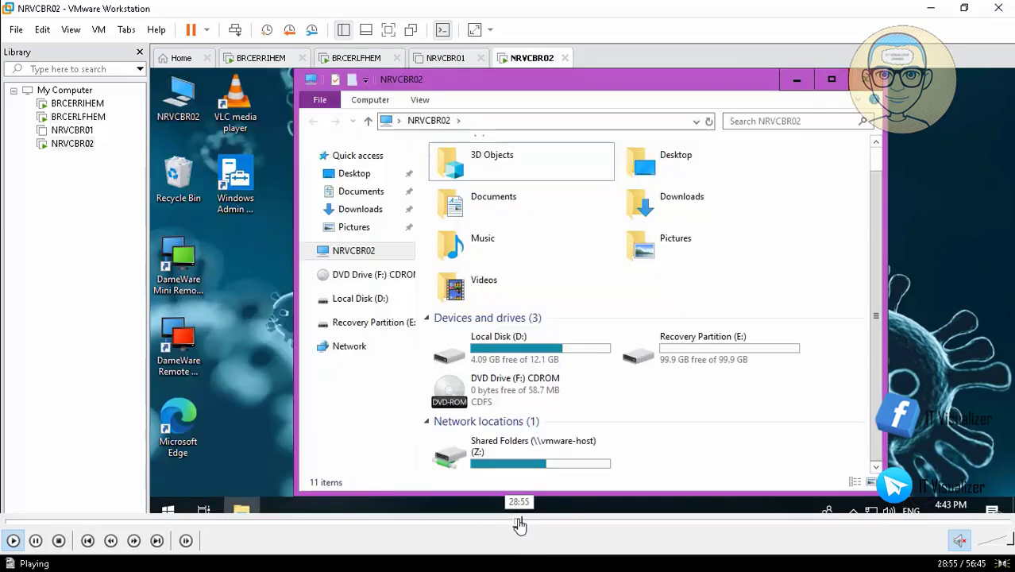
{"action": "left_click", "coordinate": [526, 525]}
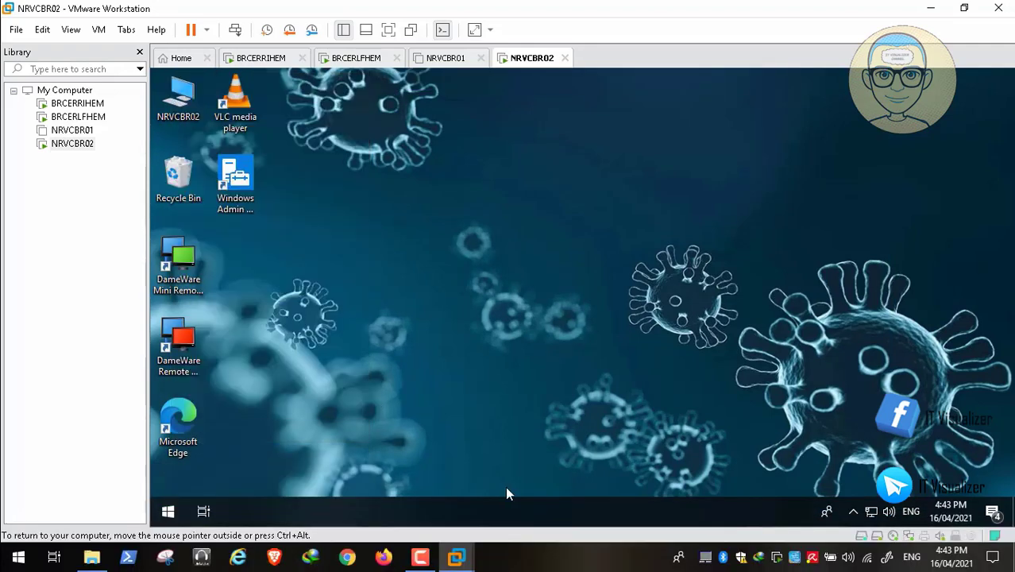
{"action": "left_click", "coordinate": [537, 524]}
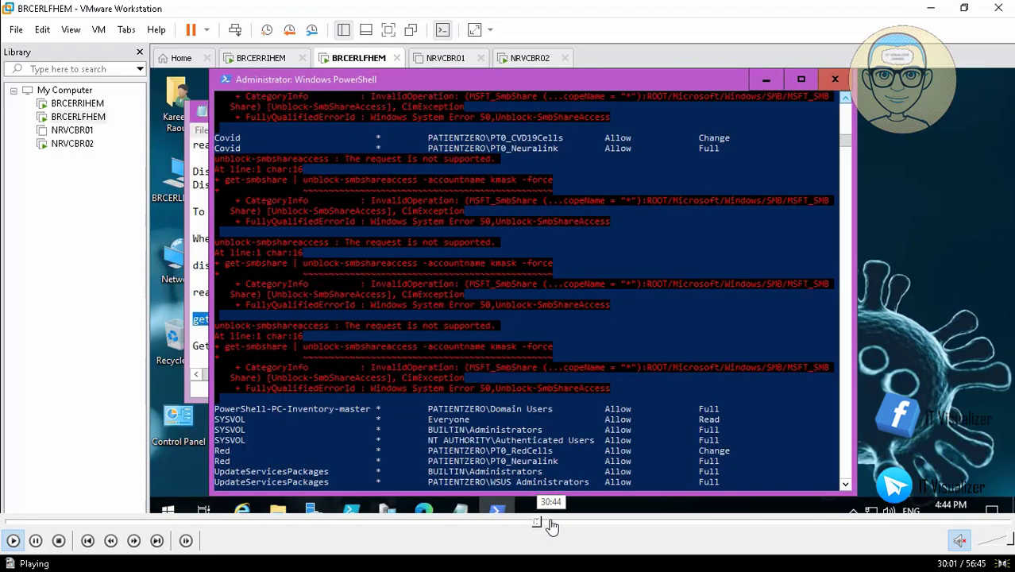
{"action": "left_click", "coordinate": [552, 527]}
{"action": "left_click", "coordinate": [549, 524]}
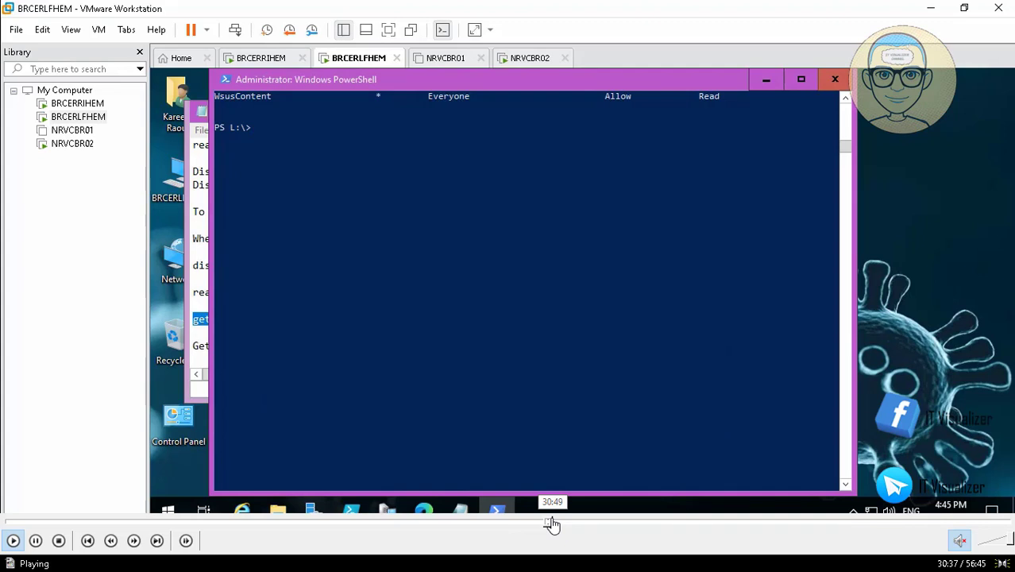
{"action": "left_click", "coordinate": [554, 525]}
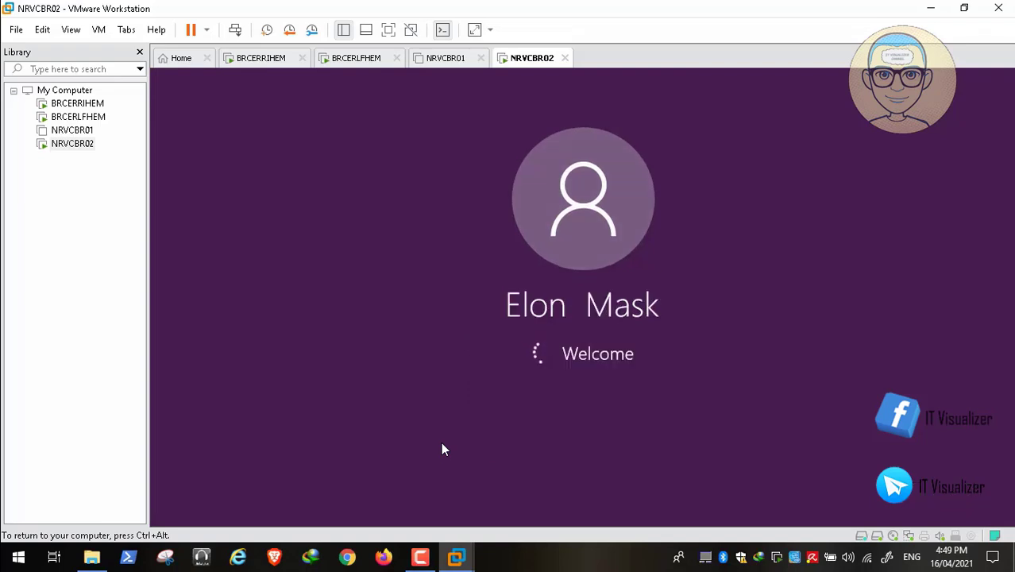
Step: Pause the video and review the Unblock-SmbShareAccess documentation page, then put it away
{"action": "double_click", "coordinate": [363, 433]}
{"action": "left_click", "coordinate": [149, 512]}
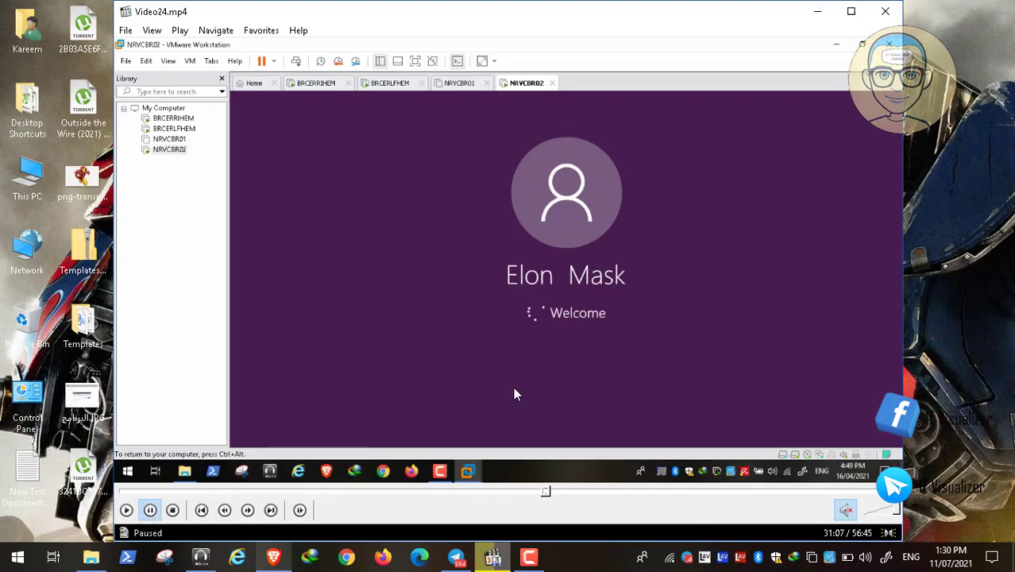
{"action": "left_click", "coordinate": [273, 557]}
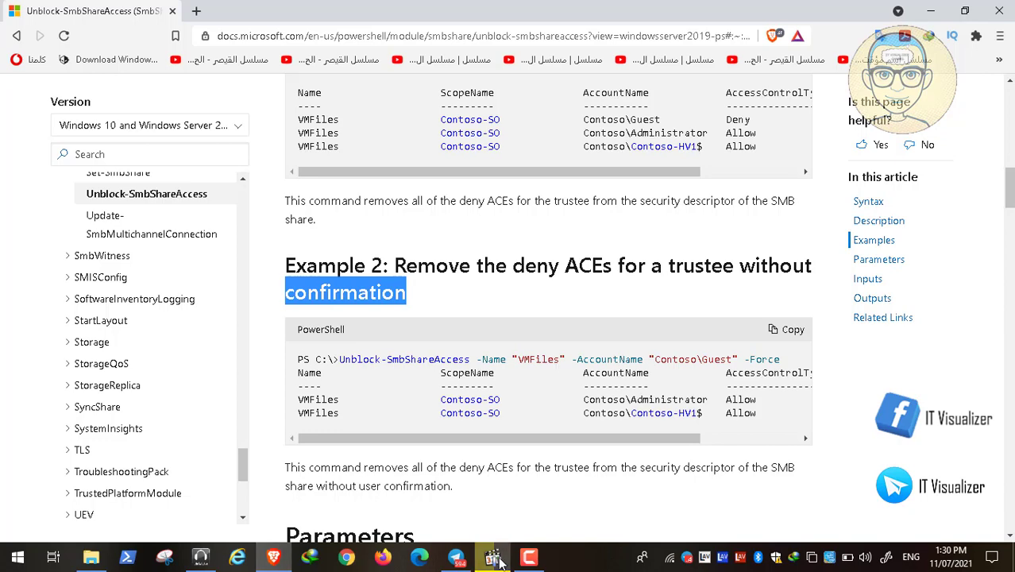
{"action": "left_click", "coordinate": [931, 11]}
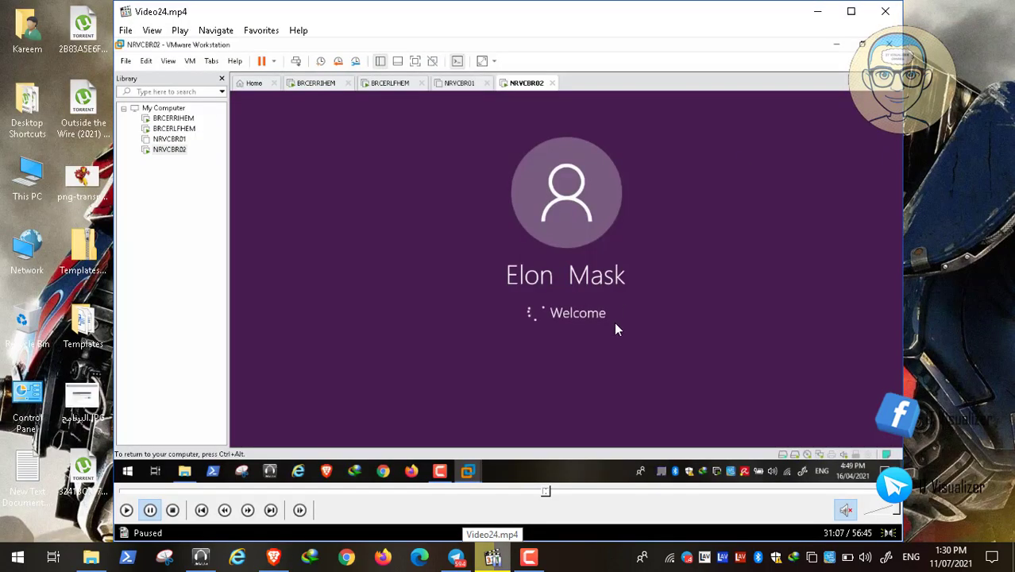
Step: Bring VMware Workstation forward and switch to the BRCERLFHEM virtual machine tab
{"action": "left_click", "coordinate": [126, 509]}
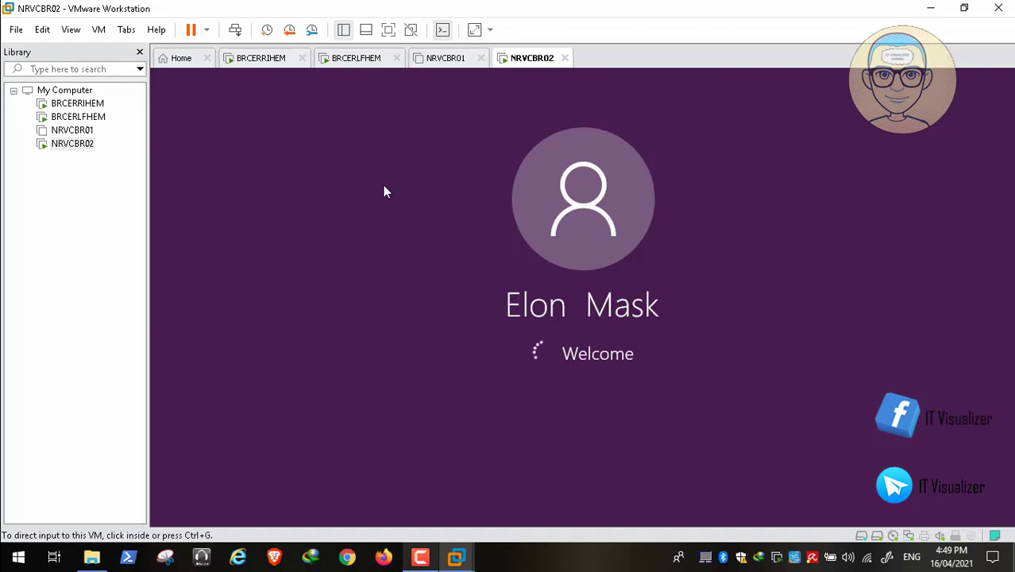
{"action": "left_click", "coordinate": [420, 558]}
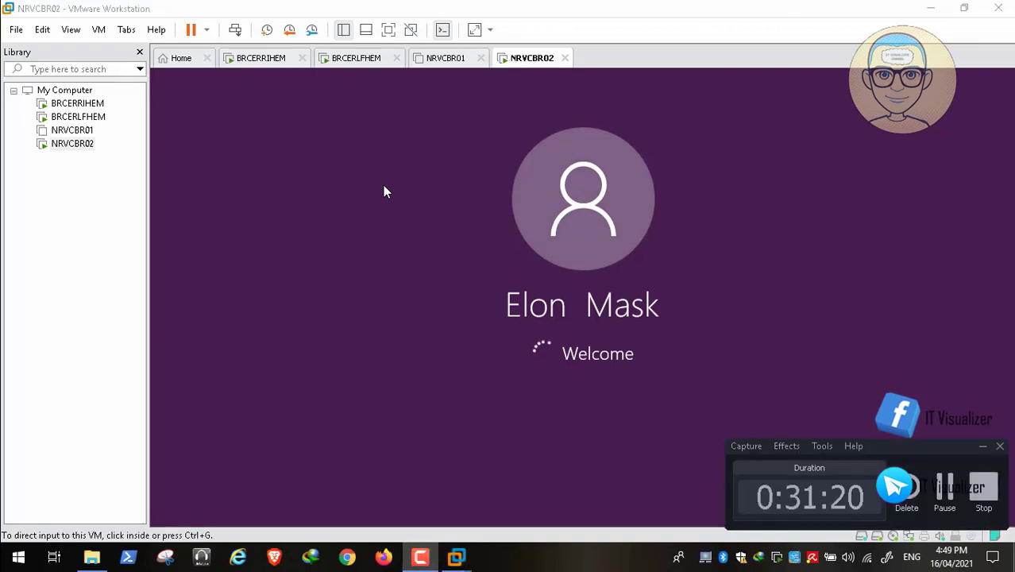
{"action": "left_click", "coordinate": [982, 447]}
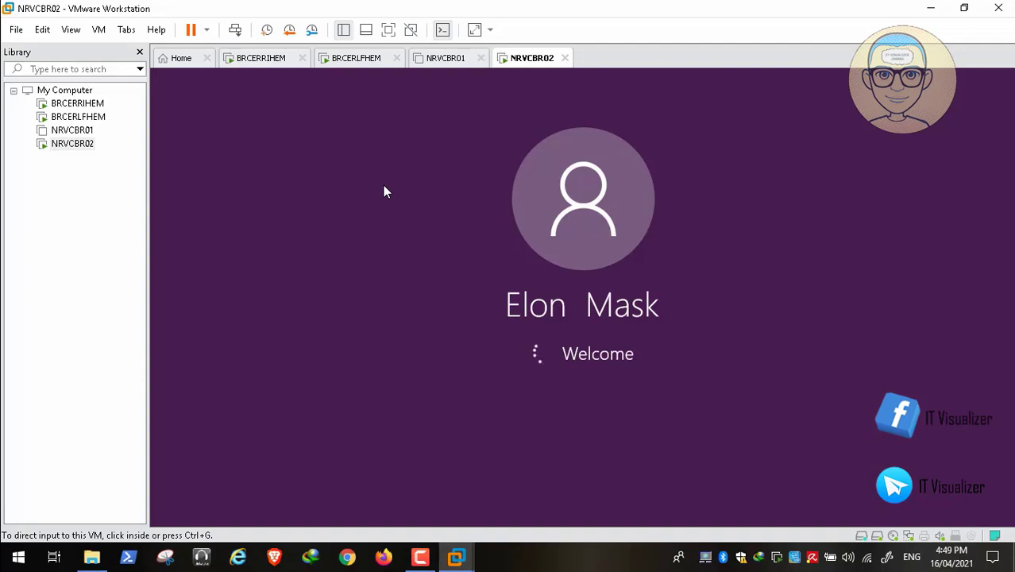
{"action": "left_click", "coordinate": [358, 58]}
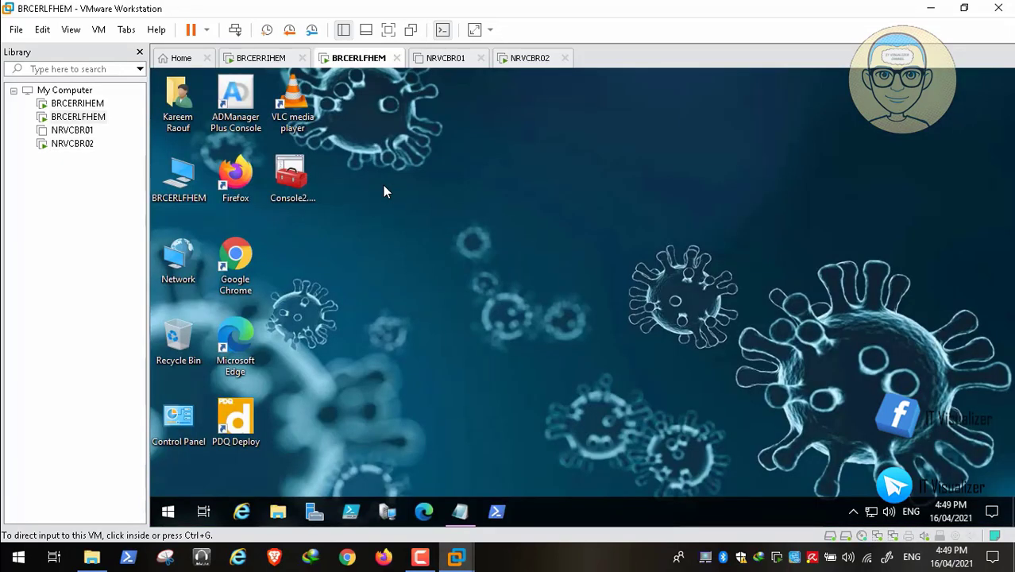
Step: Copy the get-smbshare | unblock-smbshareaccess line from BRCERLFHEM's Notepad notes, then minimize Notepad
{"action": "left_click", "coordinate": [383, 185]}
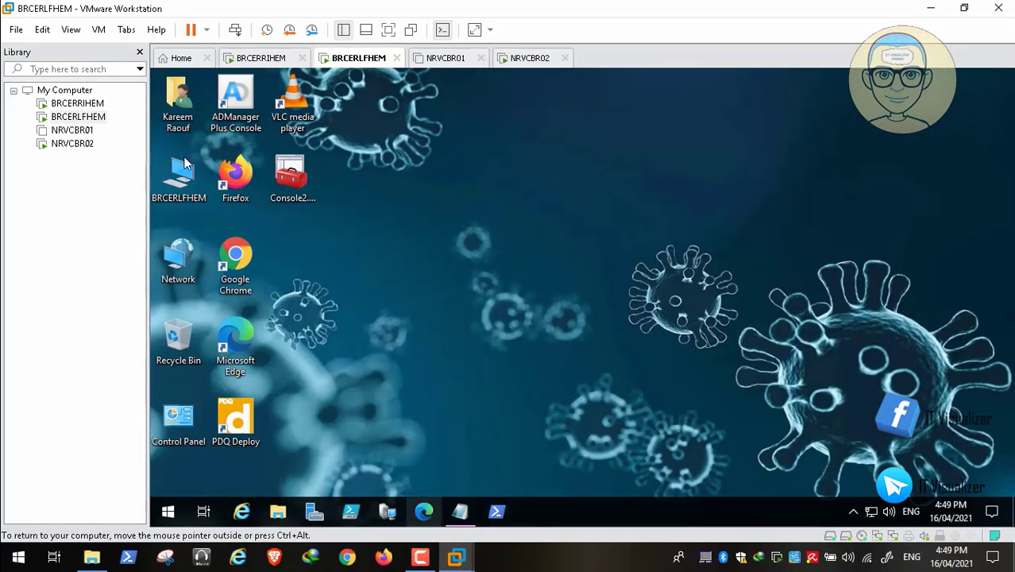
{"action": "key", "text": "alt+Tab"}
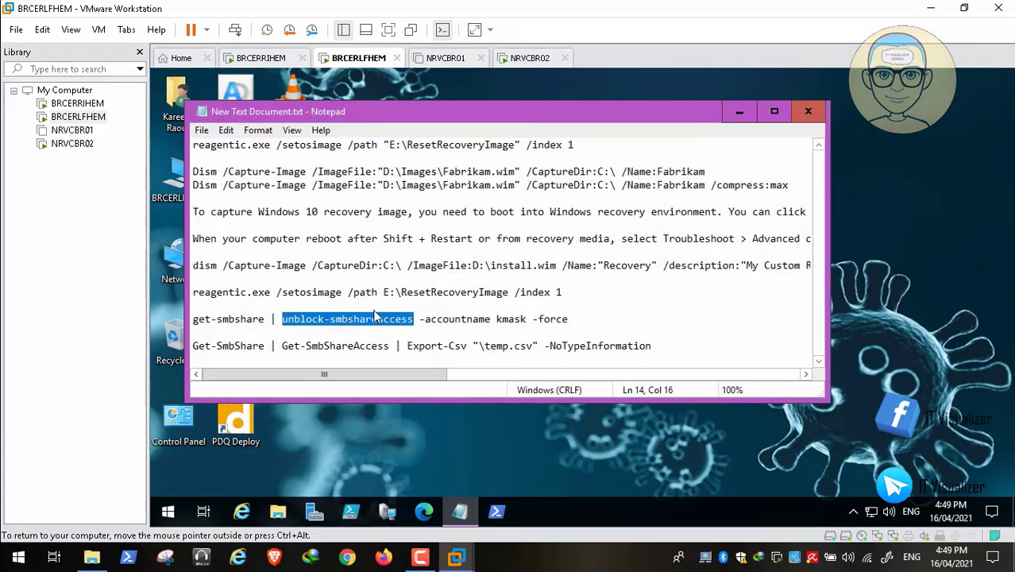
{"action": "key", "text": "Home"}
{"action": "key", "text": "shift+Right"}
{"action": "key", "text": "shift+Right"}
{"action": "key", "text": "shift+Right"}
{"action": "key", "text": "shift+Right"}
{"action": "key", "text": "shift+Right"}
{"action": "key", "text": "shift+Right"}
{"action": "key", "text": "shift+Right"}
{"action": "key", "text": "shift+Right"}
{"action": "key", "text": "shift+Right"}
{"action": "key", "text": "shift+Right"}
{"action": "key", "text": "shift+Right"}
{"action": "key", "text": "shift+Right"}
{"action": "key", "text": "shift+Right"}
{"action": "key", "text": "shift+Right"}
{"action": "key", "text": "shift+Right"}
{"action": "key", "text": "shift+Right"}
{"action": "key", "text": "shift+Right"}
{"action": "key", "text": "shift+Right"}
{"action": "key", "text": "shift+Right"}
{"action": "key", "text": "shift+Right"}
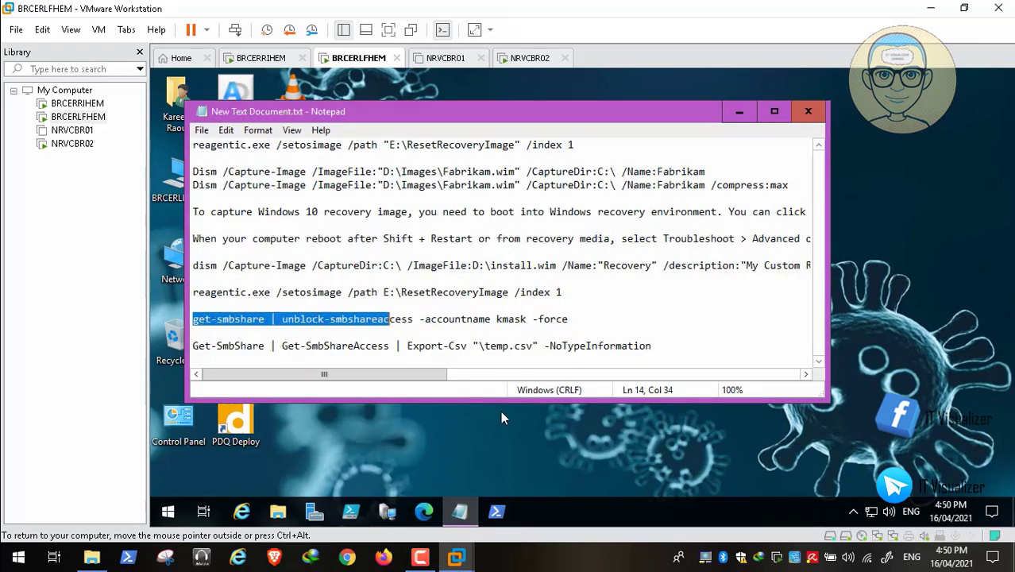
{"action": "key", "text": "shift+Right"}
{"action": "key", "text": "shift+Right"}
{"action": "key", "text": "shift+Right"}
{"action": "key", "text": "shift+Right"}
{"action": "right_click", "coordinate": [409, 315]}
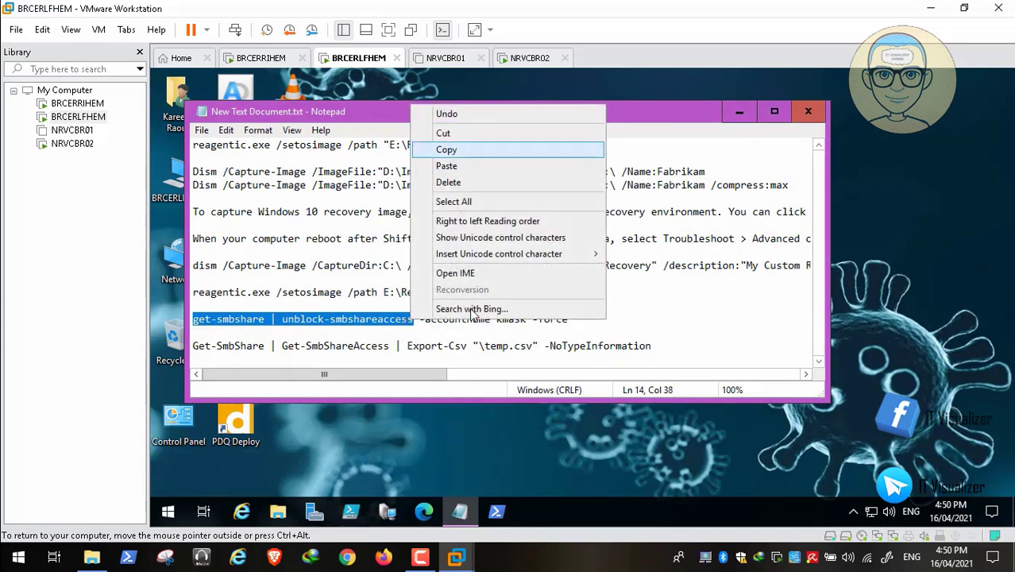
{"action": "key", "text": "Return"}
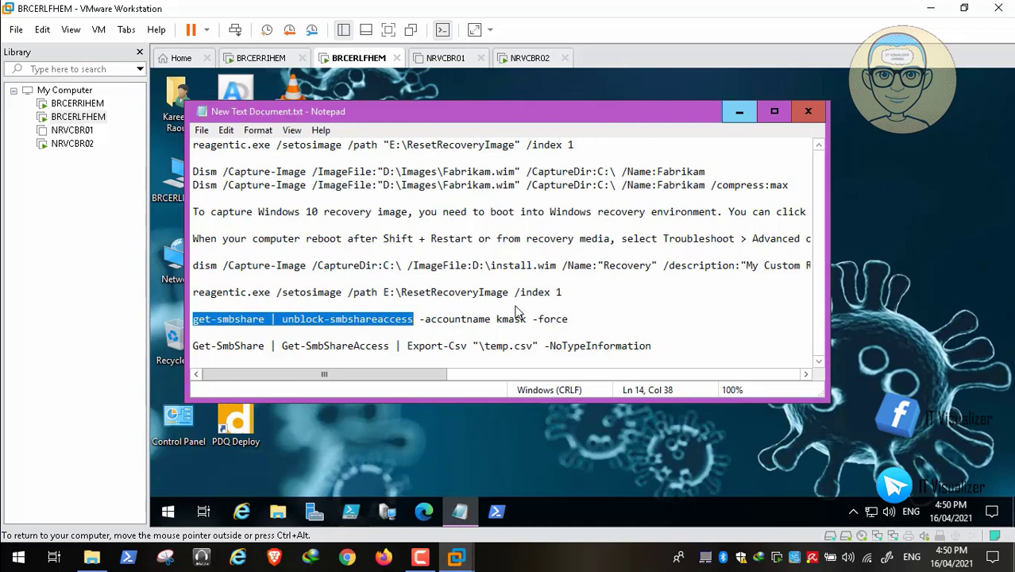
{"action": "left_click", "coordinate": [739, 111]}
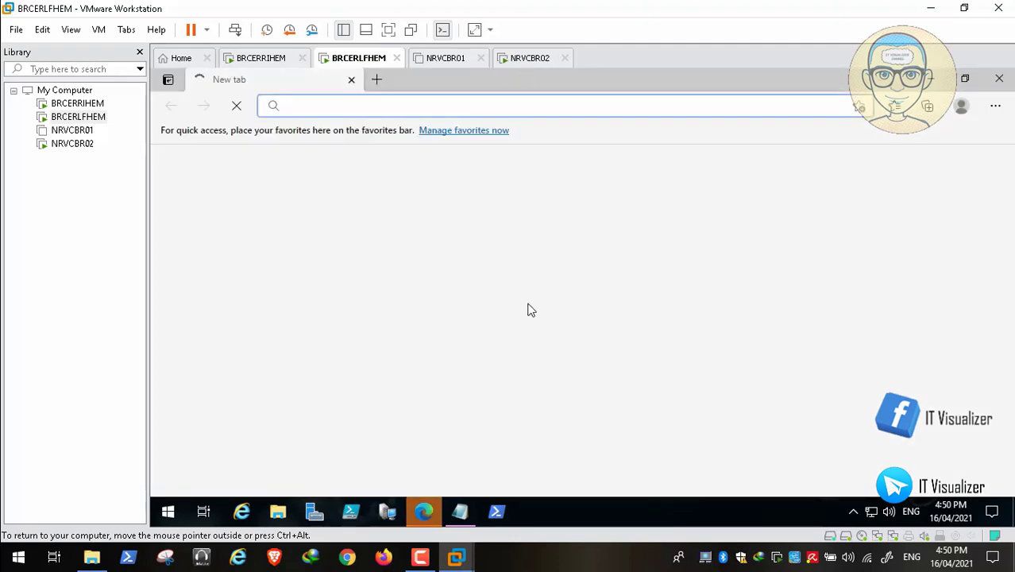
Step: Seek the video to where BRCERLFHEM's notes show the full unblock command with -force
{"action": "mouse_move", "coordinate": [522, 521]}
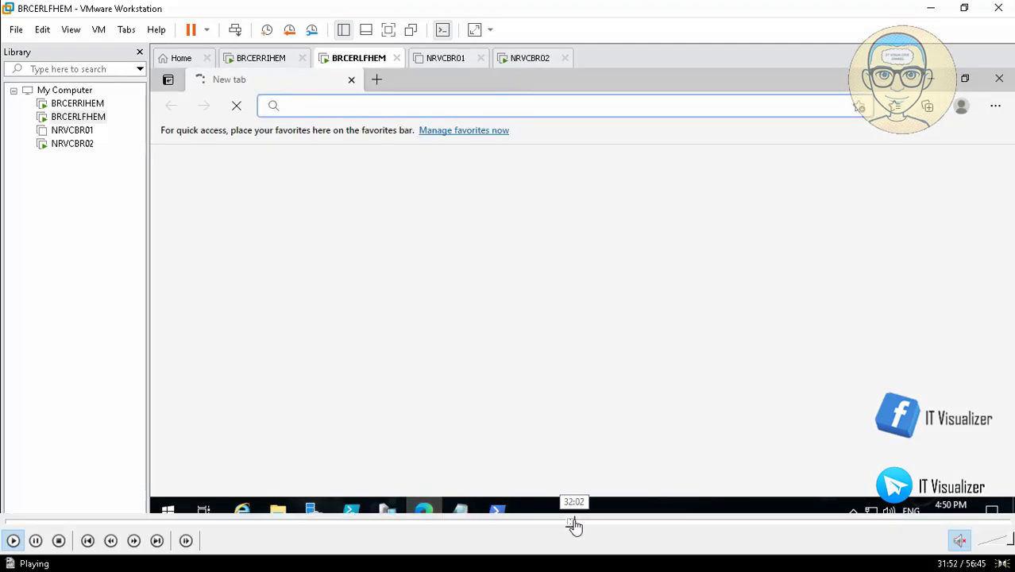
{"action": "left_click", "coordinate": [575, 524]}
{"action": "left_click", "coordinate": [580, 524]}
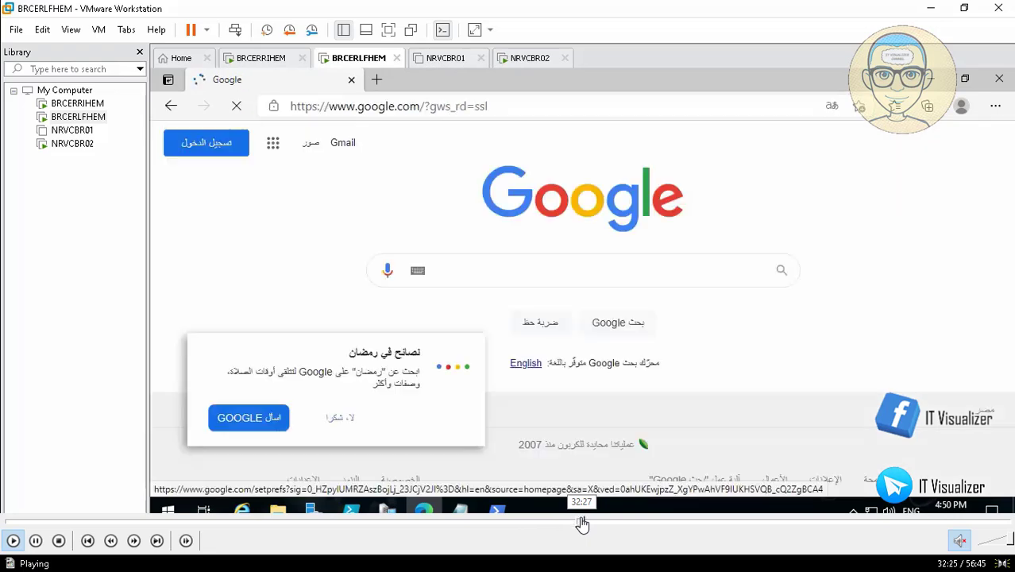
{"action": "left_click", "coordinate": [598, 524]}
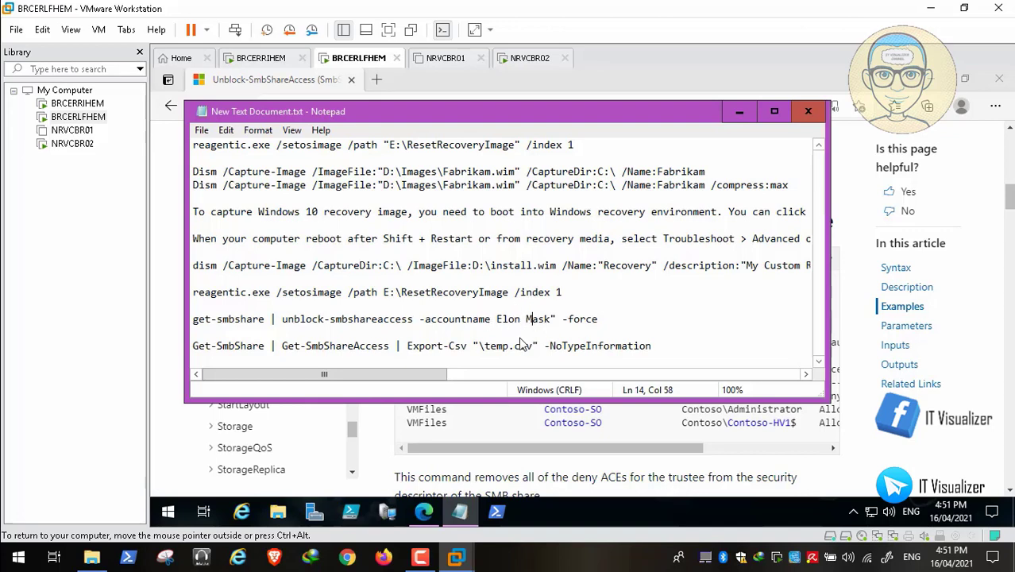
Step: Run get-smbshare | unblock-smbshareaccess -force for the user's account on all BRCERLFHEM shares
{"action": "mouse_move", "coordinate": [538, 548]}
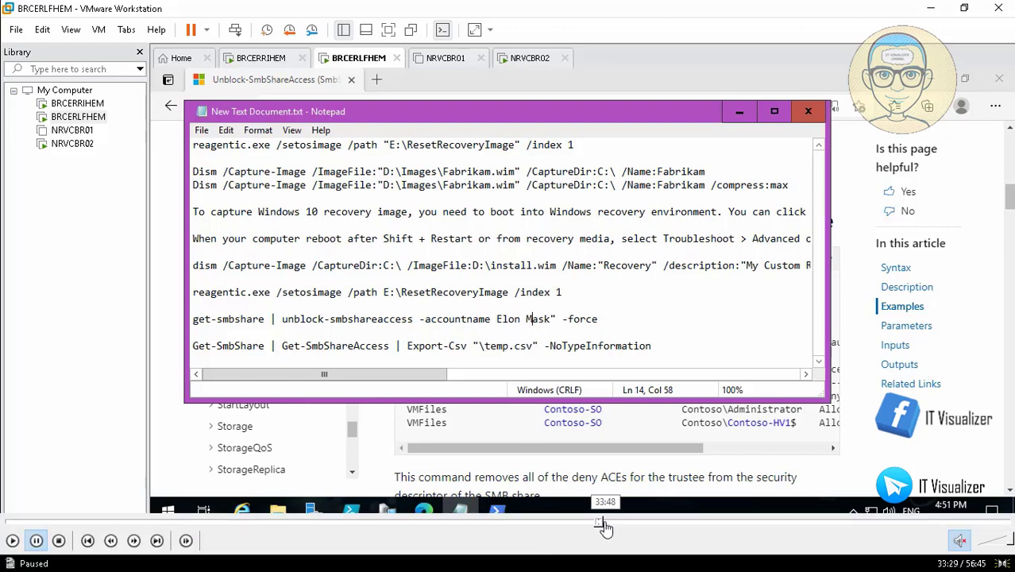
{"action": "left_click", "coordinate": [605, 523]}
{"action": "left_click", "coordinate": [615, 523]}
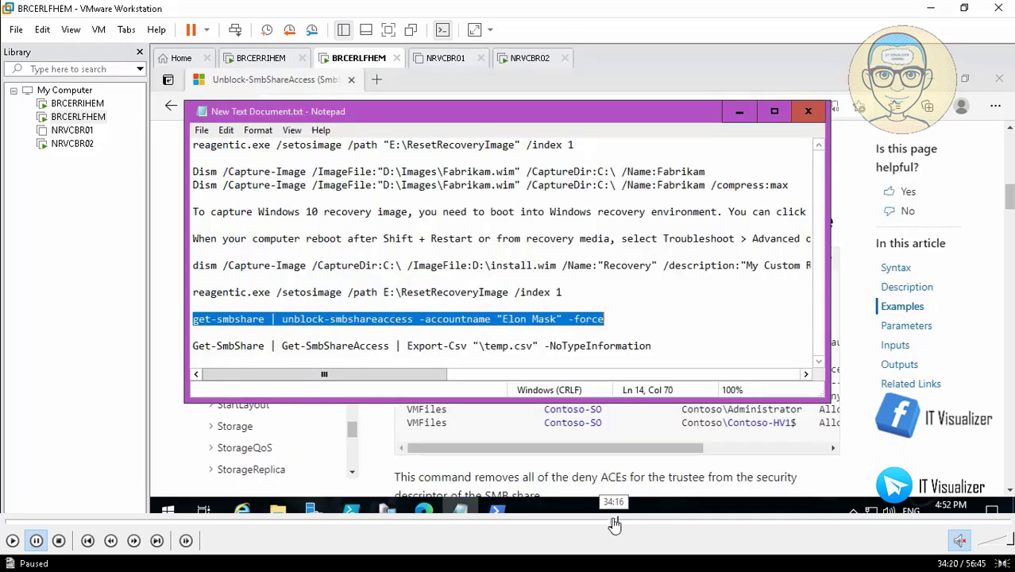
{"action": "left_click", "coordinate": [613, 523]}
{"action": "left_click", "coordinate": [611, 522]}
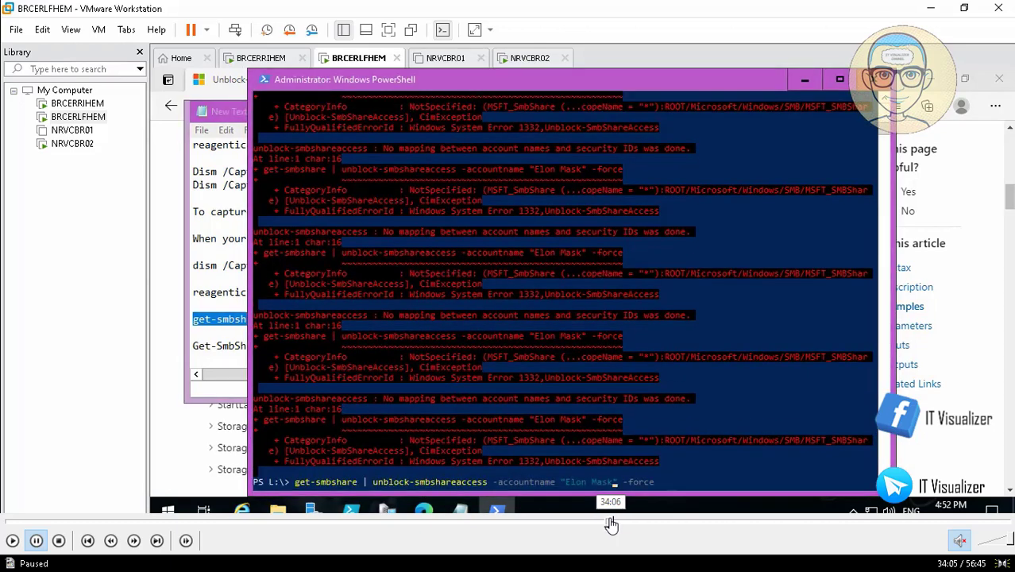
{"action": "left_click", "coordinate": [11, 543]}
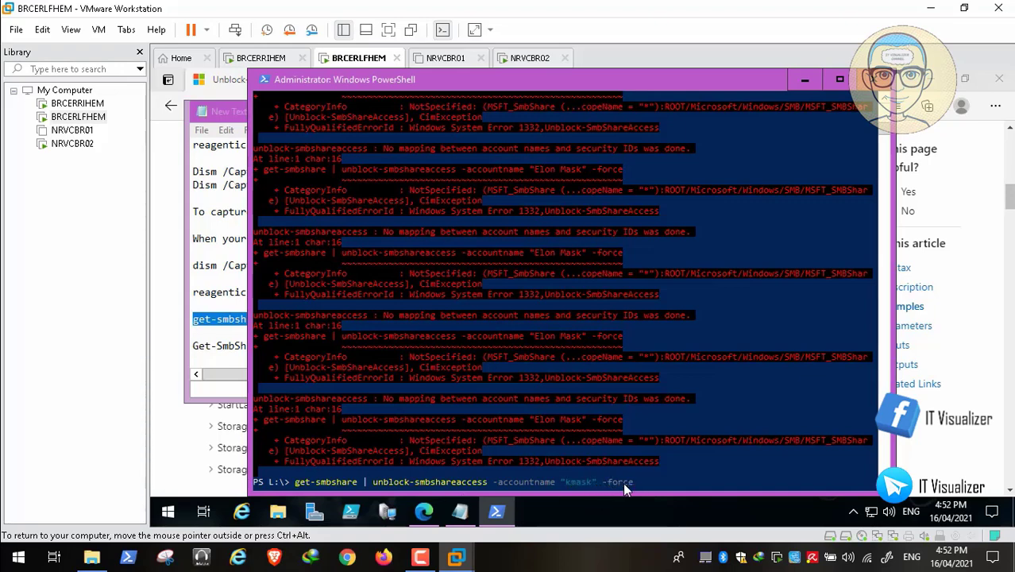
{"action": "key", "text": "Return"}
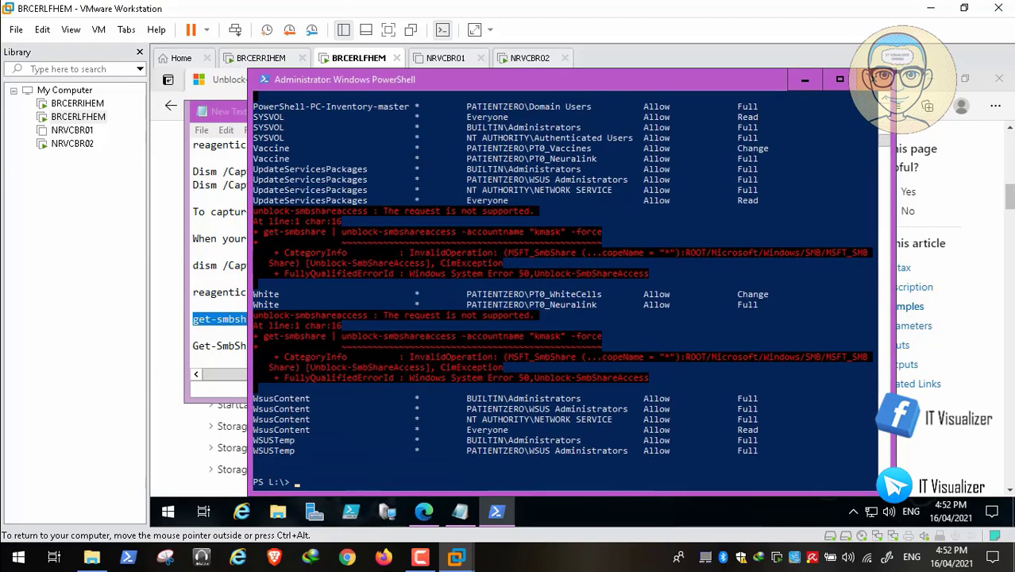
{"action": "mouse_move", "coordinate": [556, 518]}
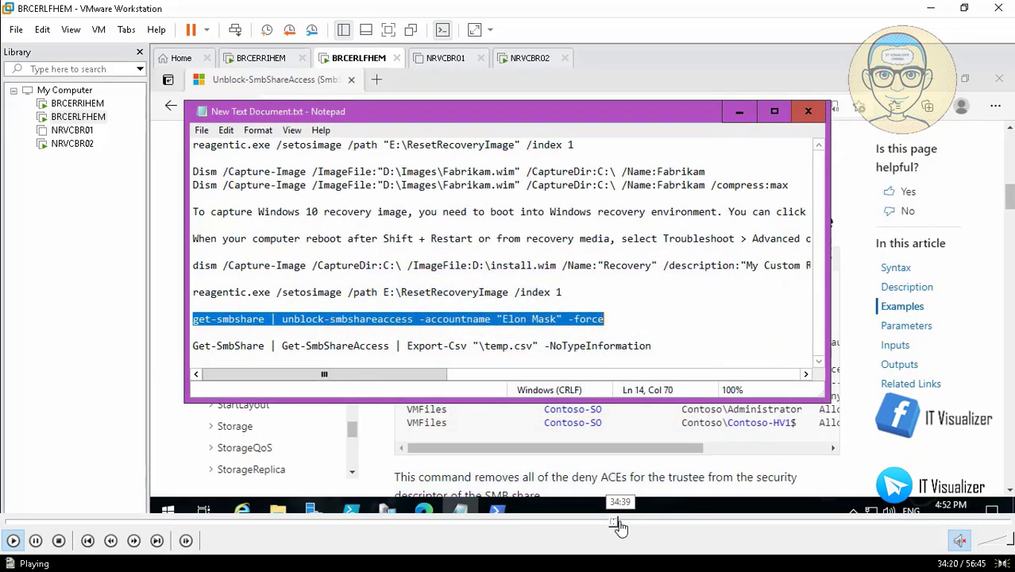
Step: Seek through the video as the account name gets the PatientZero\ domain prefix
{"action": "left_click", "coordinate": [619, 523]}
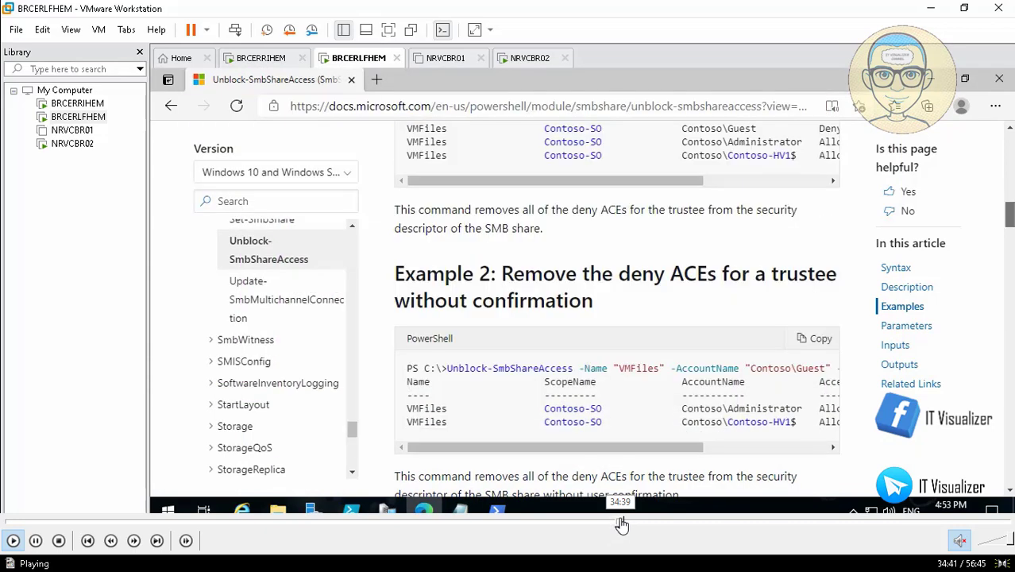
{"action": "left_click", "coordinate": [629, 524]}
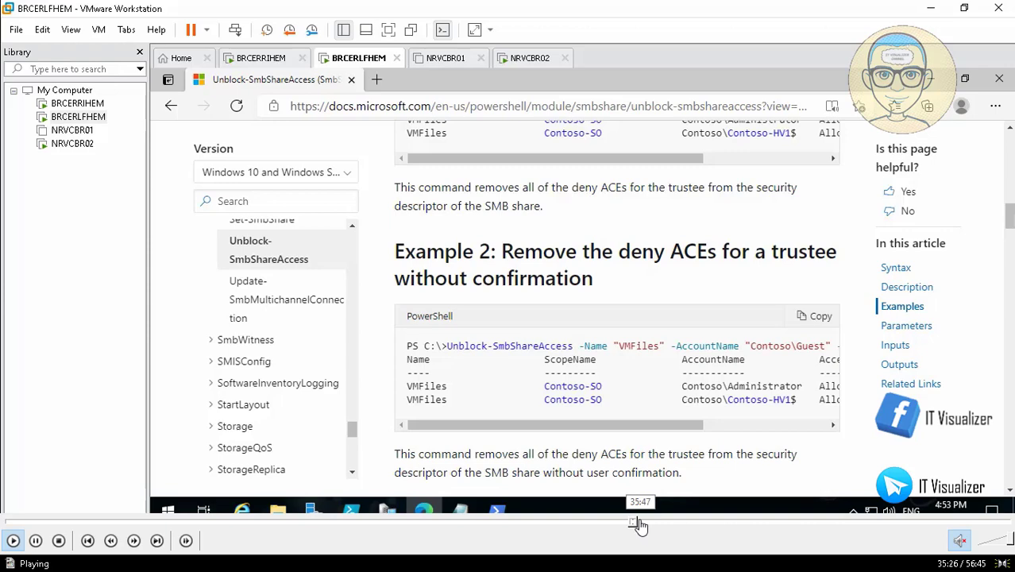
{"action": "left_click", "coordinate": [639, 524]}
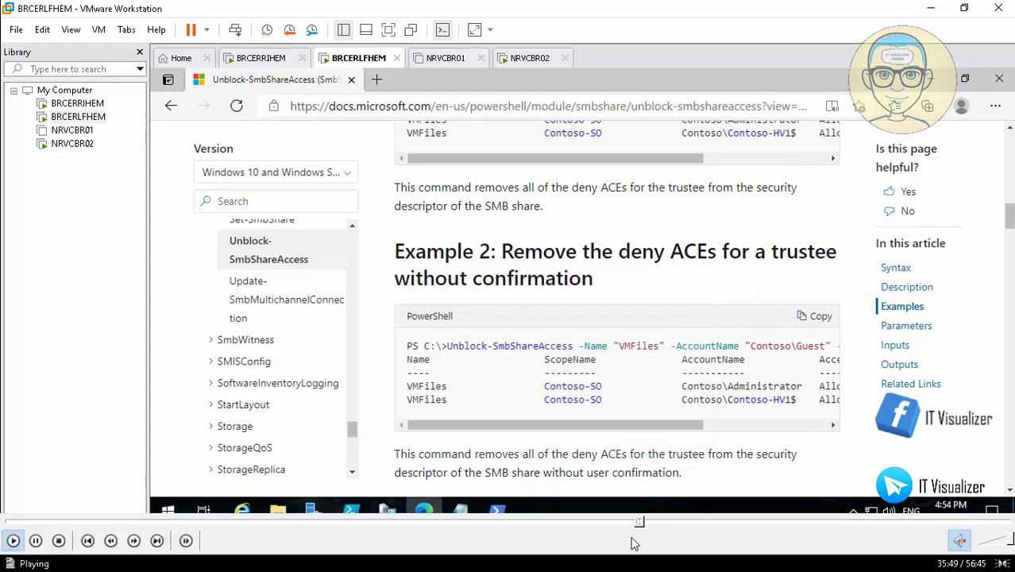
{"action": "left_click", "coordinate": [645, 522]}
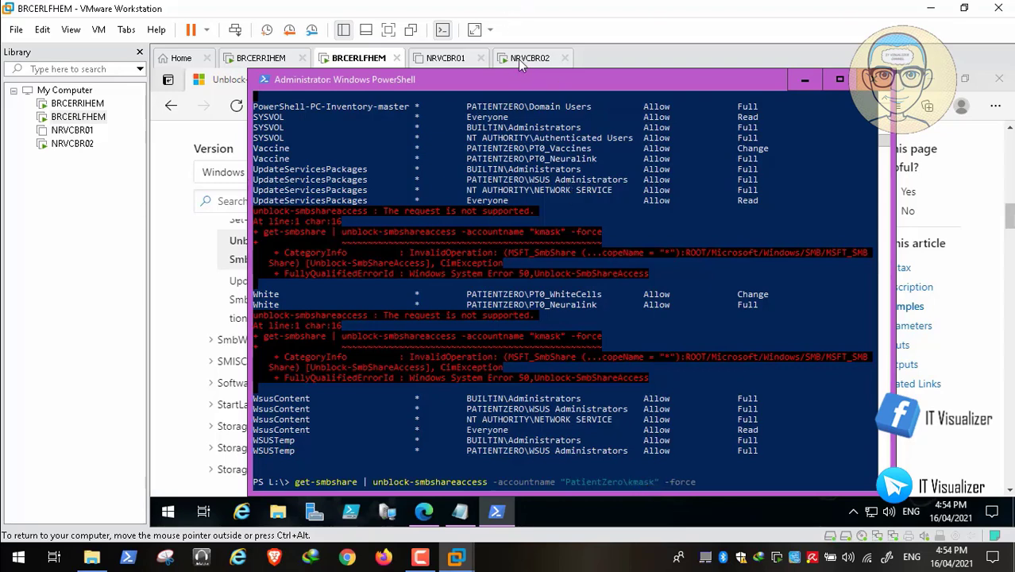
Step: Run get-smbshare | unblock-smbshareaccess -force with the PatientZero\-qualified account on all shares
{"action": "key", "text": "Right"}
{"action": "key", "text": "Right"}
{"action": "key", "text": "Right"}
{"action": "key", "text": "Return"}
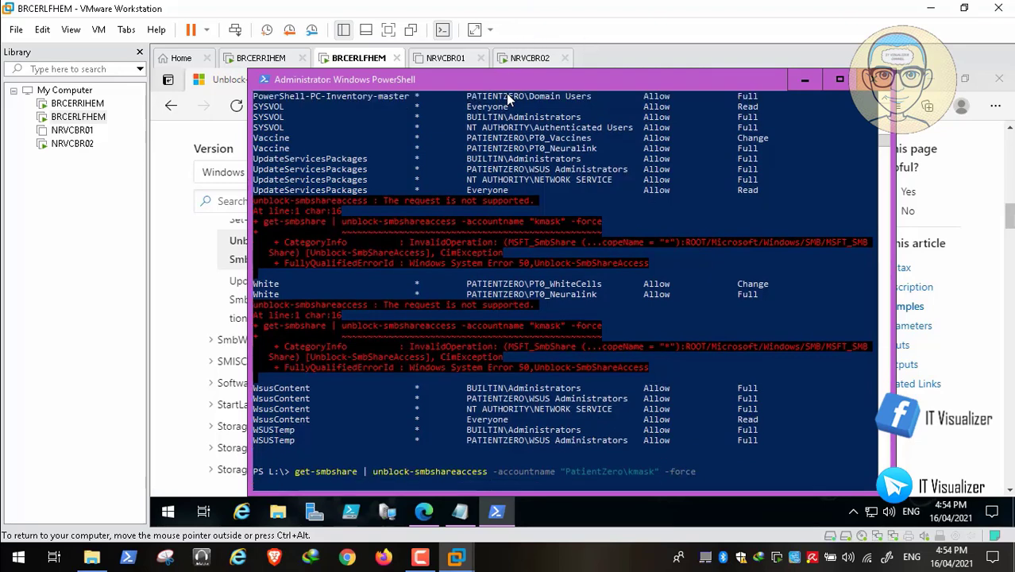
{"action": "mouse_move", "coordinate": [653, 542]}
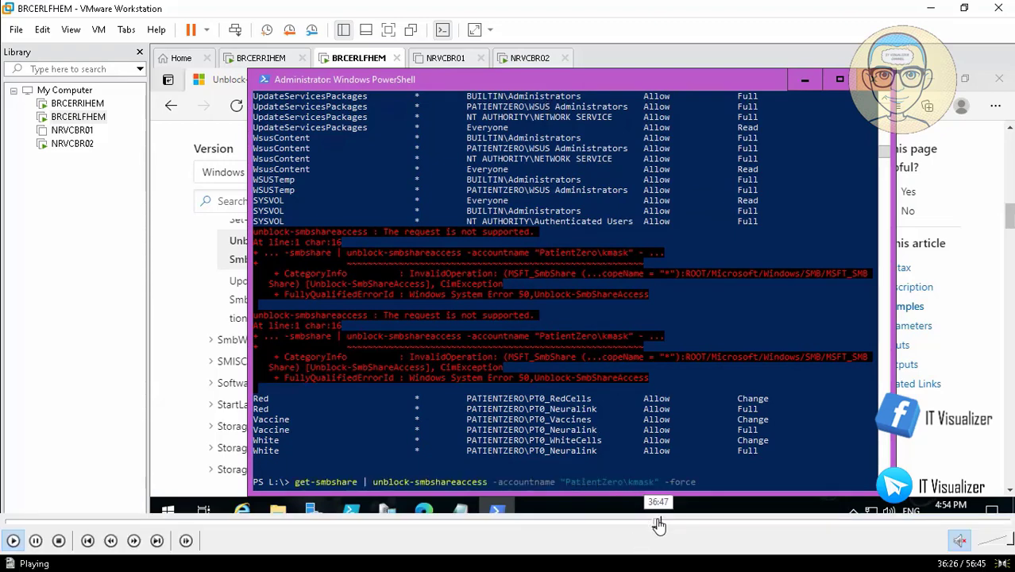
{"action": "left_click", "coordinate": [658, 524]}
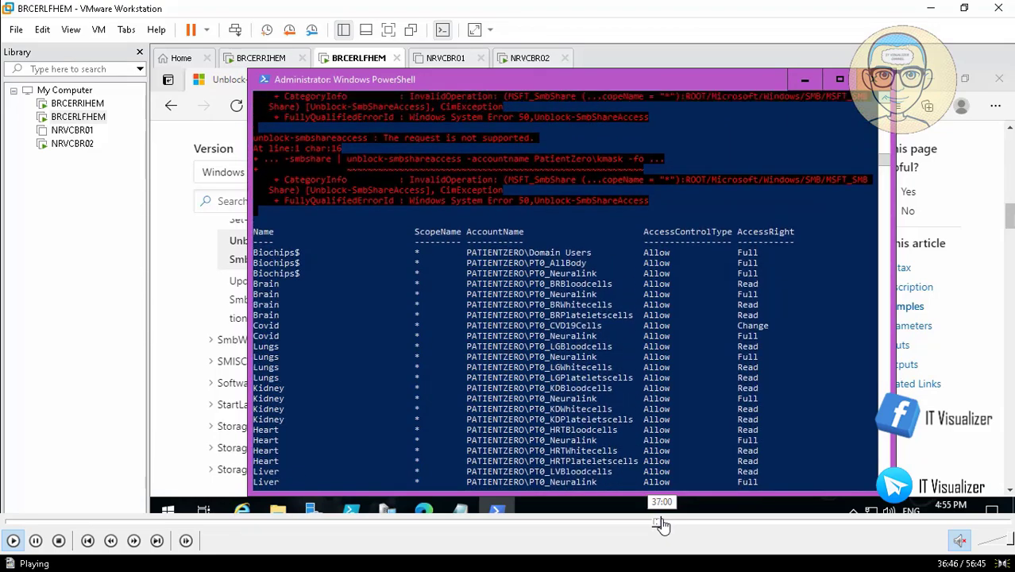
{"action": "left_click", "coordinate": [663, 524]}
{"action": "left_click", "coordinate": [668, 524]}
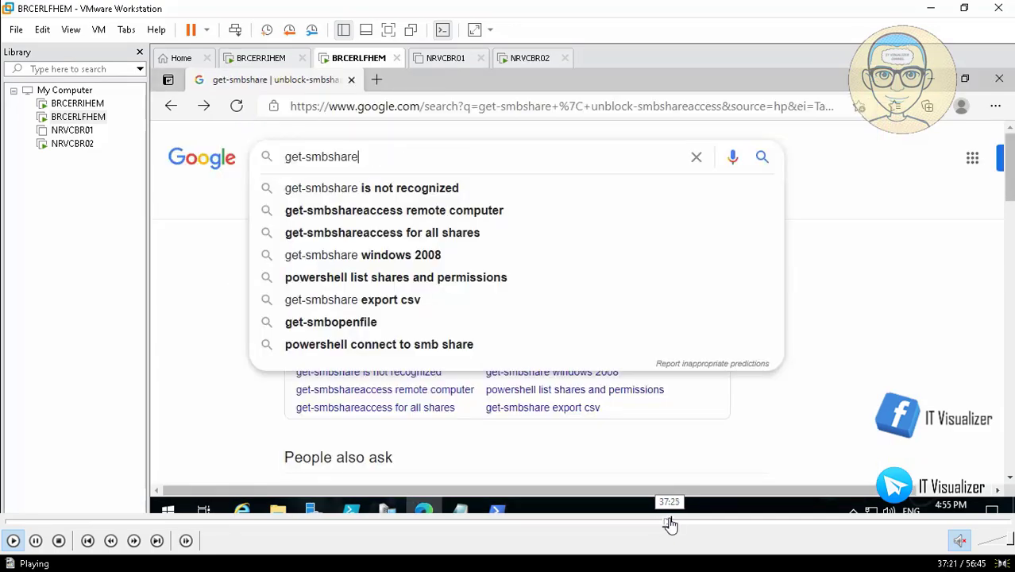
Step: On NRVCBR02, bring up File Explorer showing drive L: mapped to \\BRCERLFHEM\Biochips$ (4.99 GB free of 5.00 GB)
{"action": "left_click", "coordinate": [672, 524]}
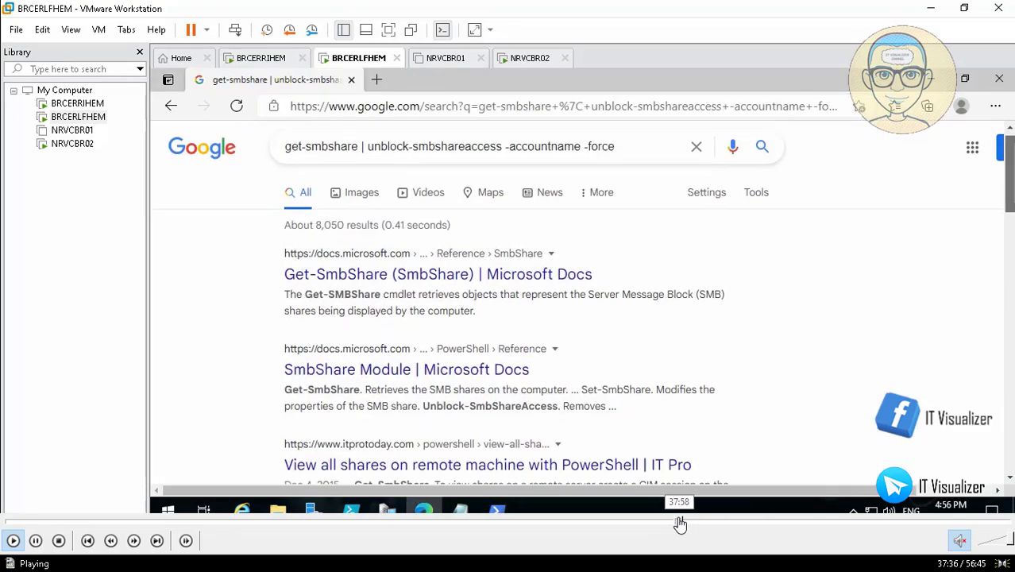
{"action": "left_click", "coordinate": [680, 524]}
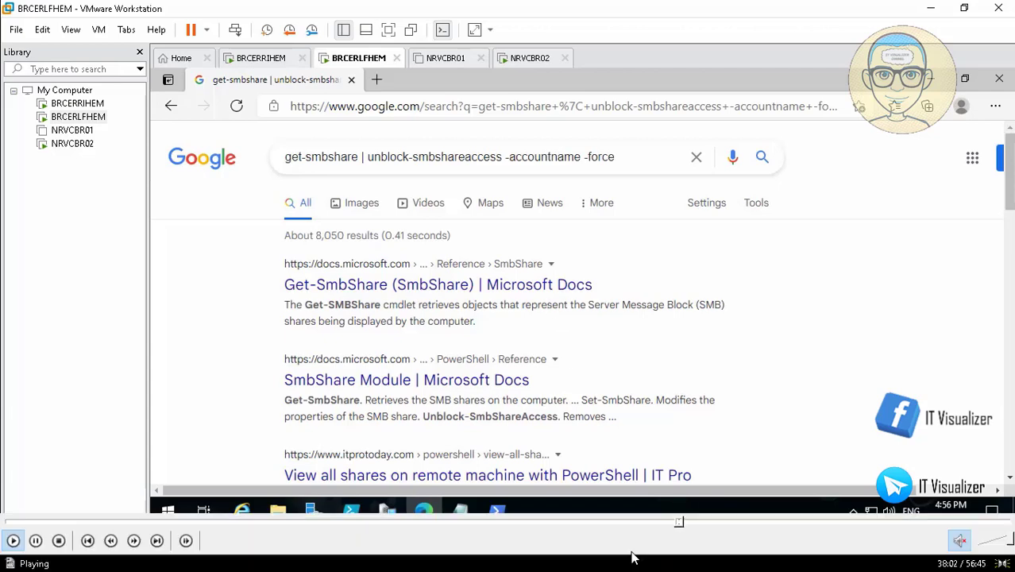
{"action": "left_click", "coordinate": [686, 524]}
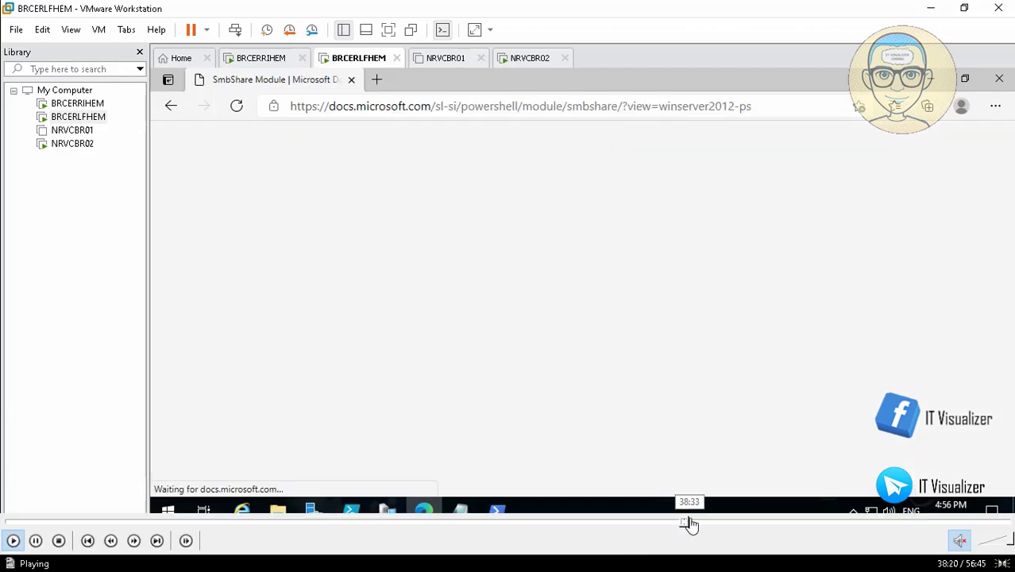
{"action": "left_click", "coordinate": [693, 524]}
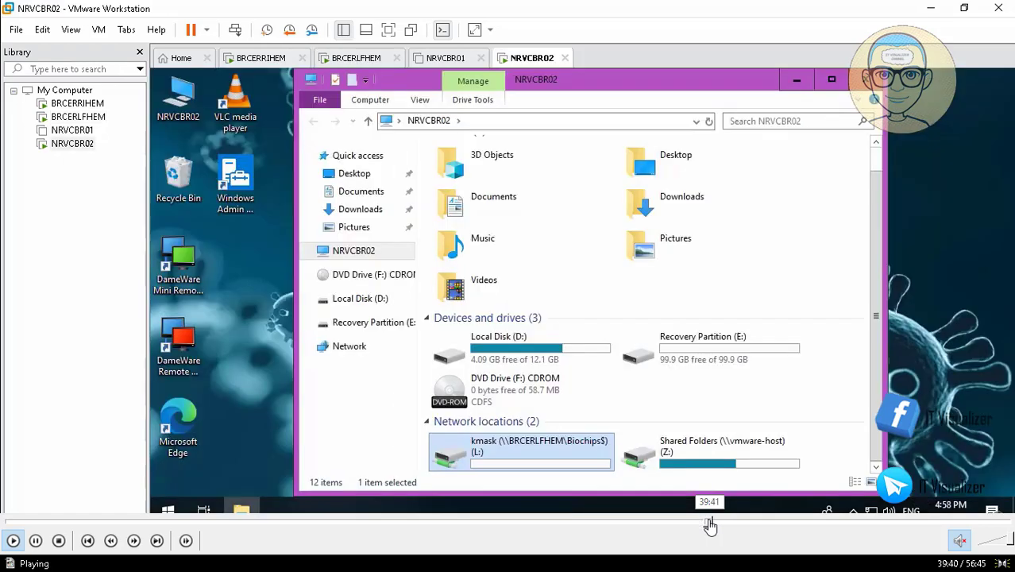
{"action": "left_click", "coordinate": [708, 524]}
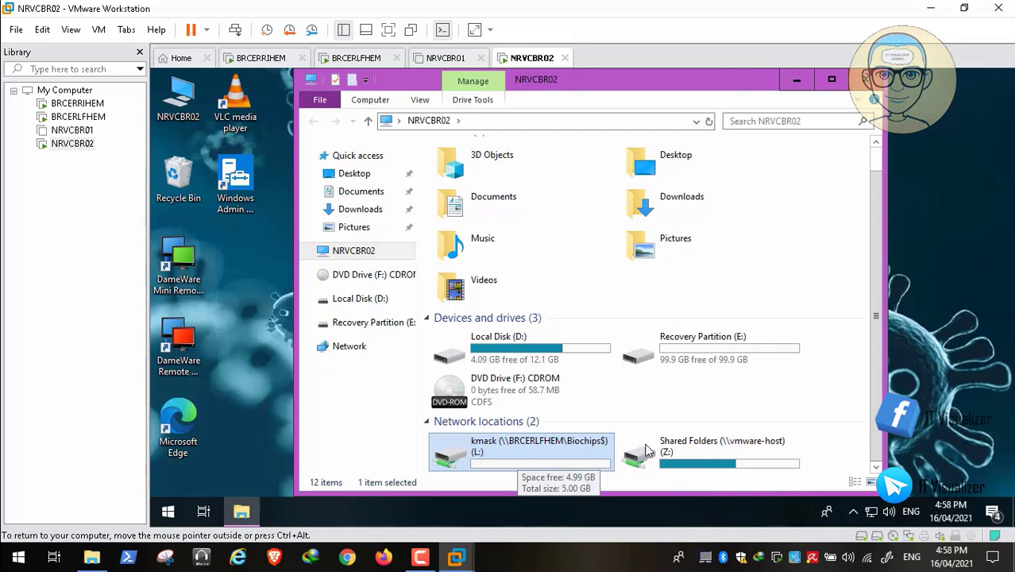
{"action": "mouse_move", "coordinate": [709, 521]}
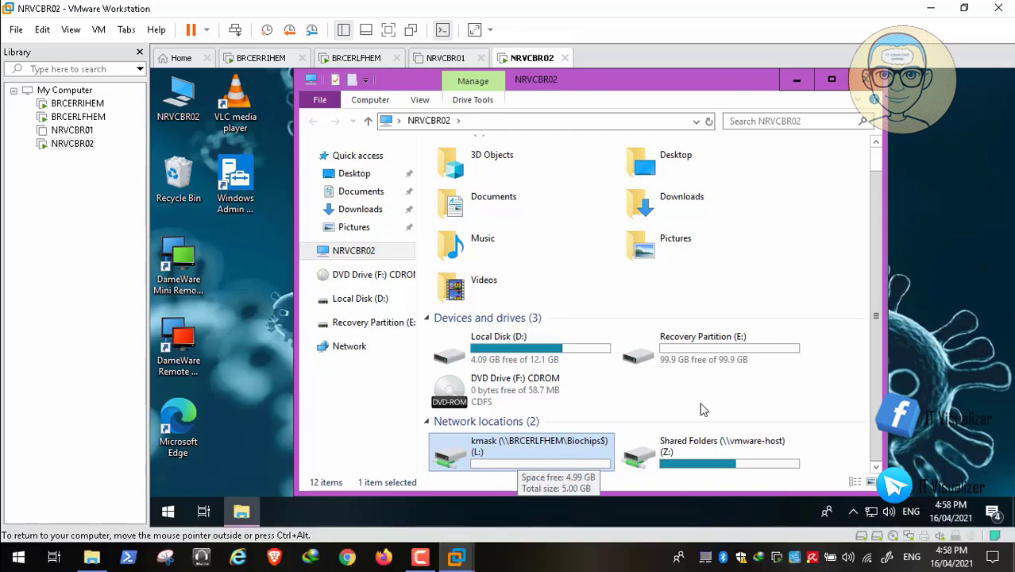
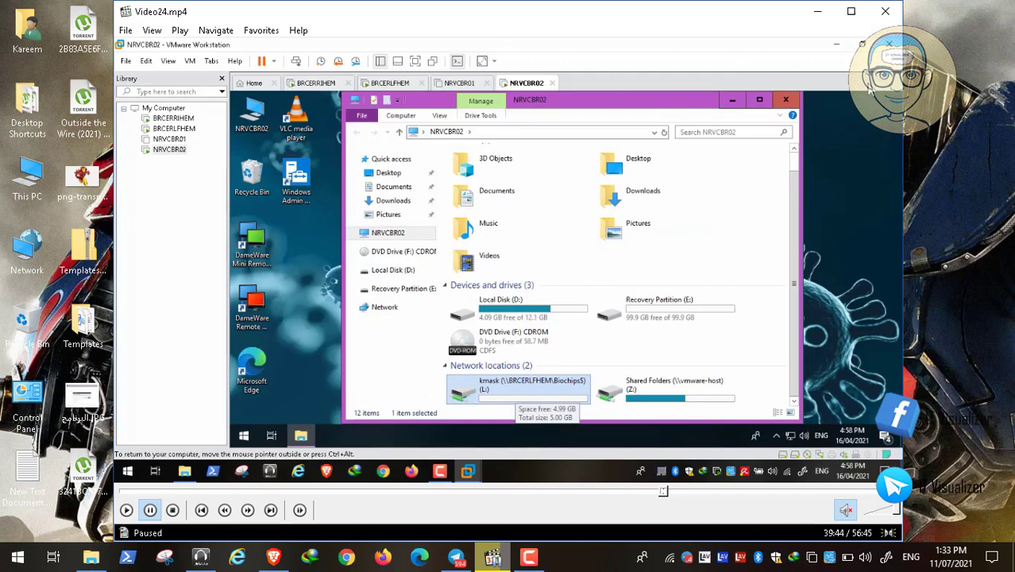
Step: Close the previous video's player and open the Data (D:) drive from This PC
{"action": "left_click", "coordinate": [885, 11]}
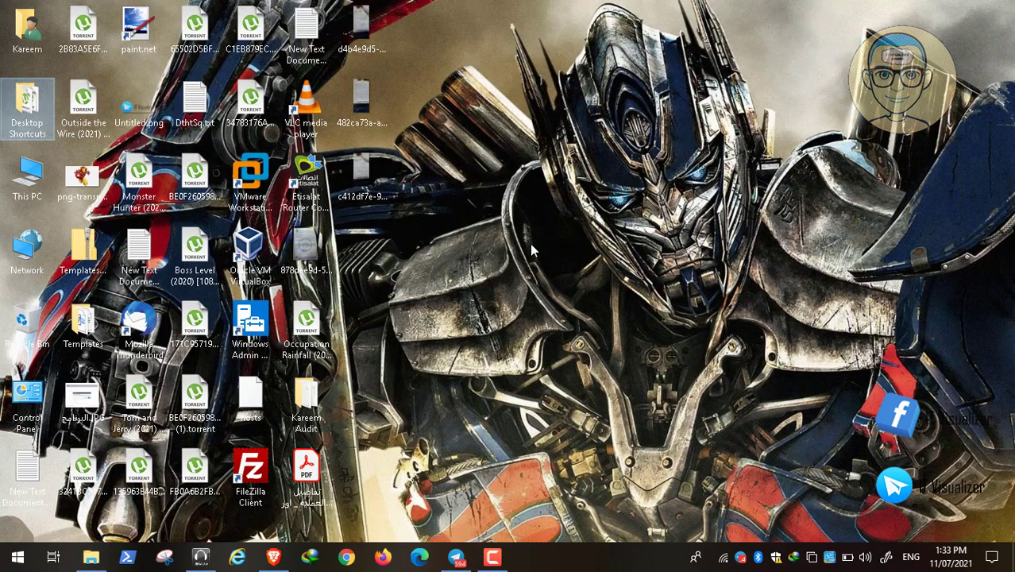
{"action": "double_click", "coordinate": [36, 173]}
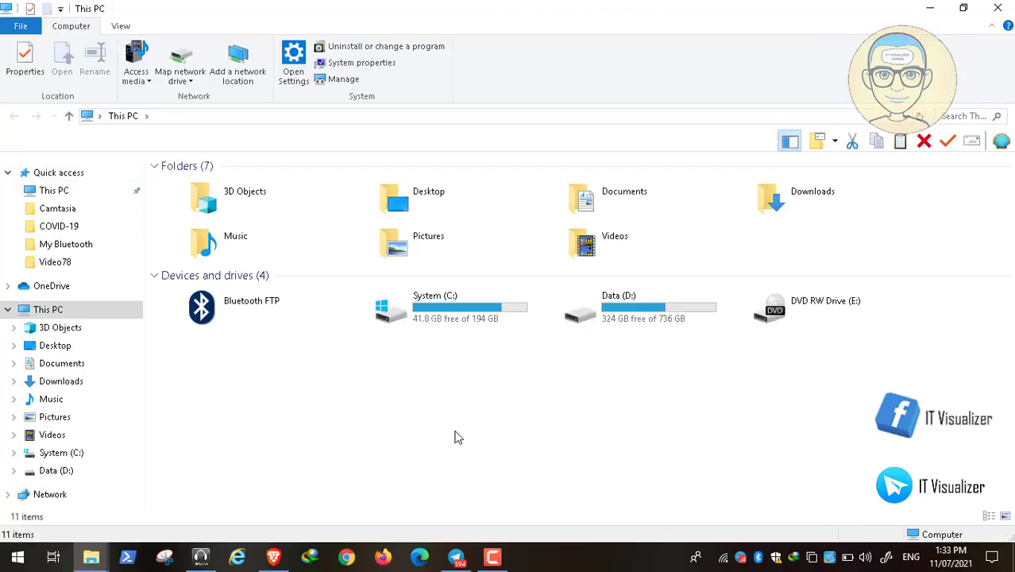
{"action": "left_click", "coordinate": [605, 315]}
{"action": "double_click", "coordinate": [605, 314]}
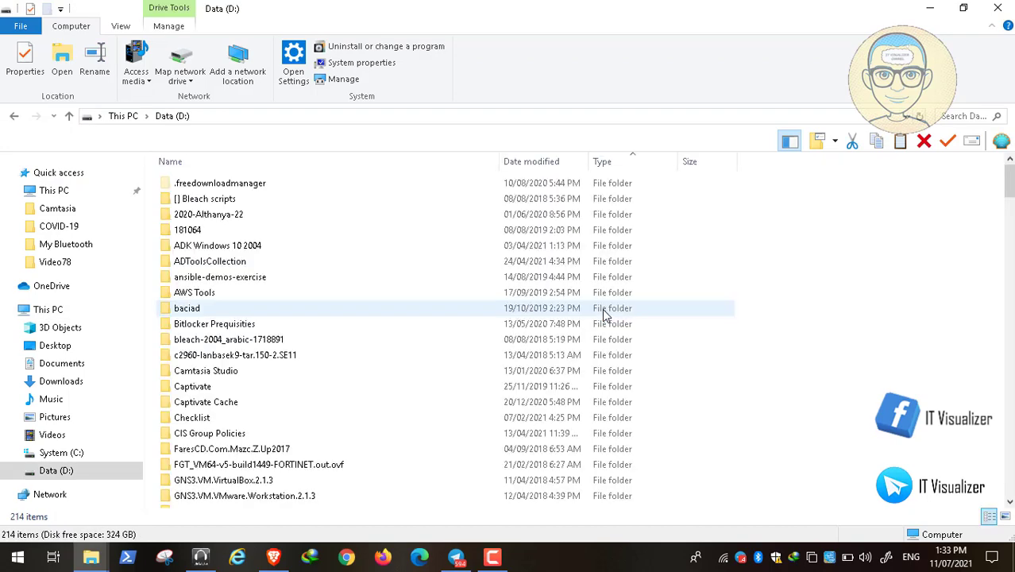
Step: Go into The Covid19 Lab > Video26 and start Video26.mp4
{"action": "left_click", "coordinate": [237, 260]}
{"action": "key", "text": "t"}
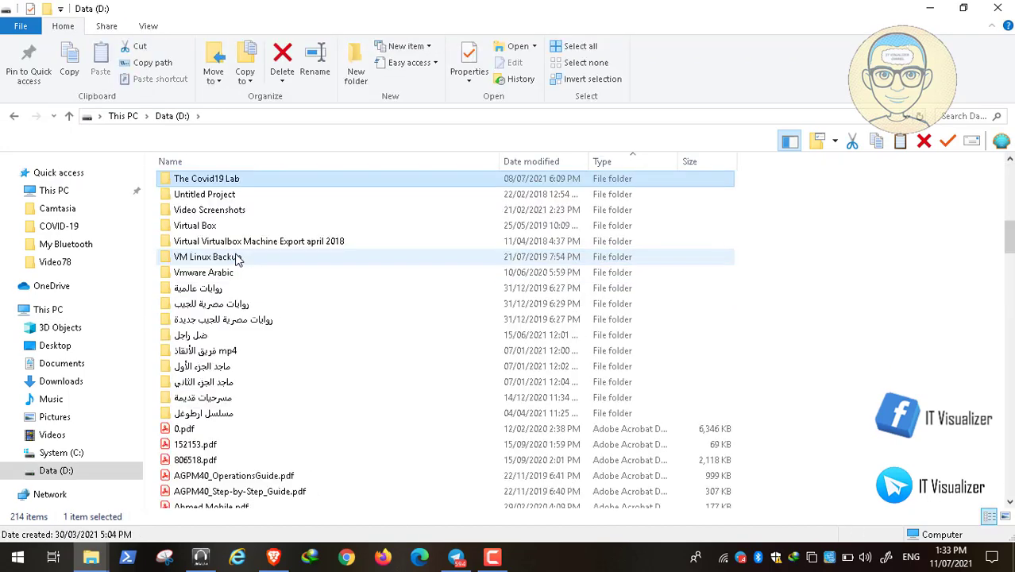
{"action": "double_click", "coordinate": [225, 181]}
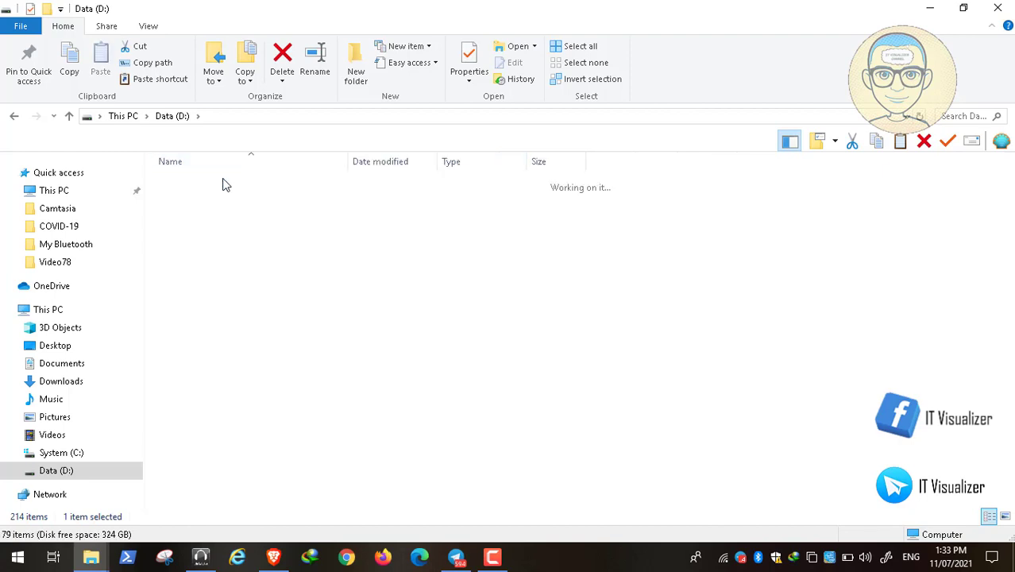
{"action": "left_click", "coordinate": [1012, 490]}
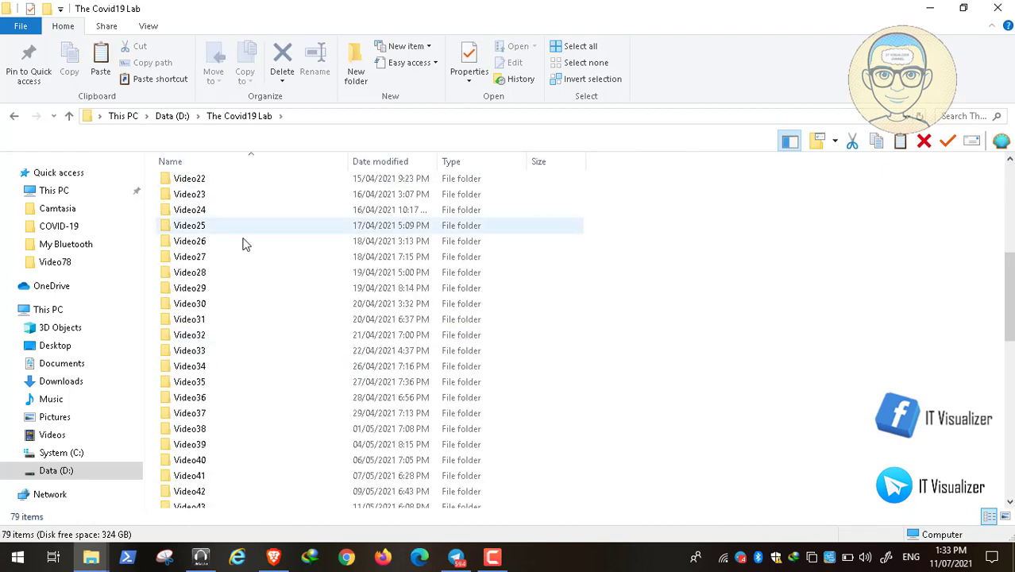
{"action": "double_click", "coordinate": [203, 241]}
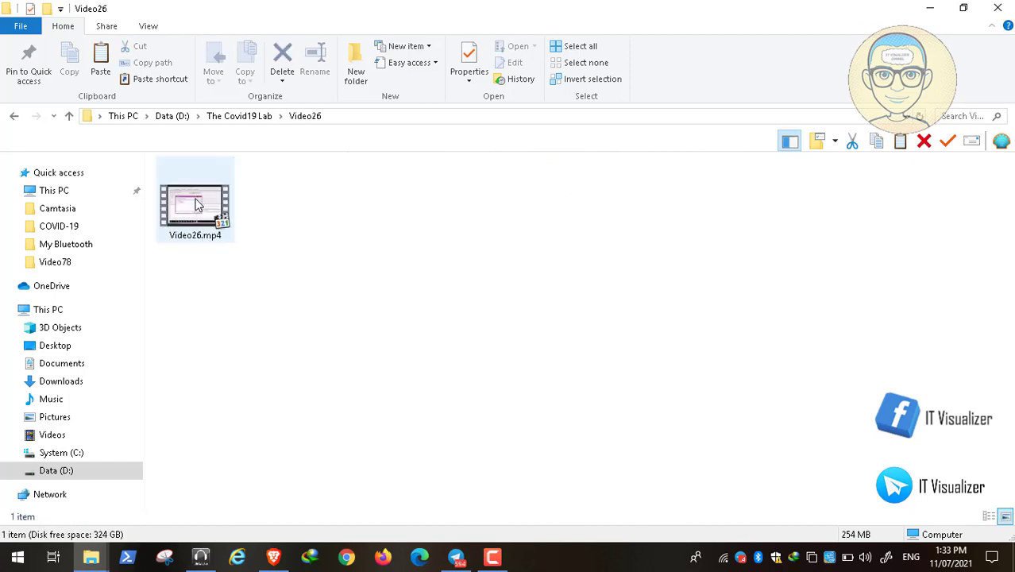
{"action": "double_click", "coordinate": [198, 200]}
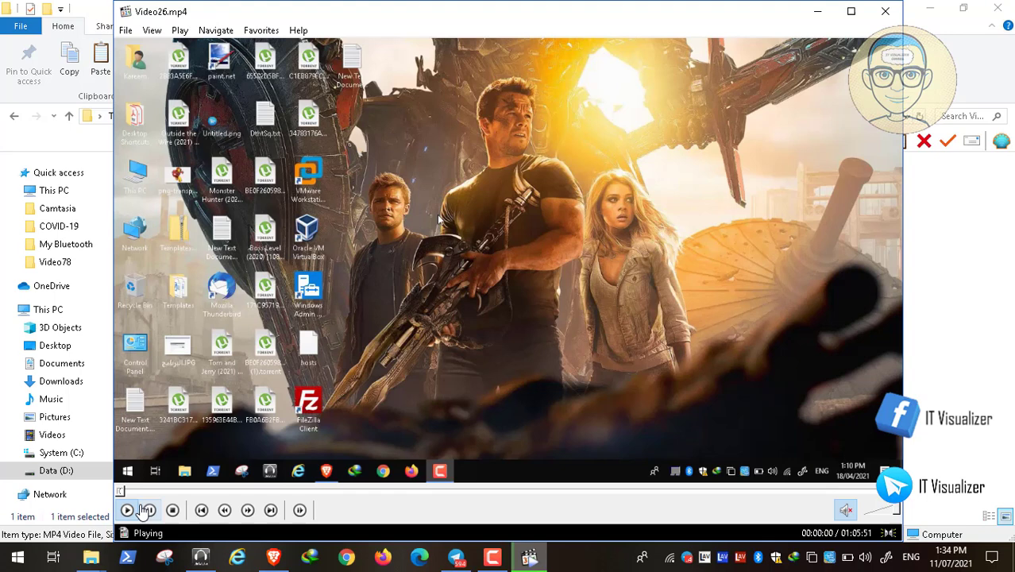
Step: Pause Video26.mp4 and seek to 00:03:45, where the expanded Group Policy tree appears
{"action": "left_click", "coordinate": [147, 509]}
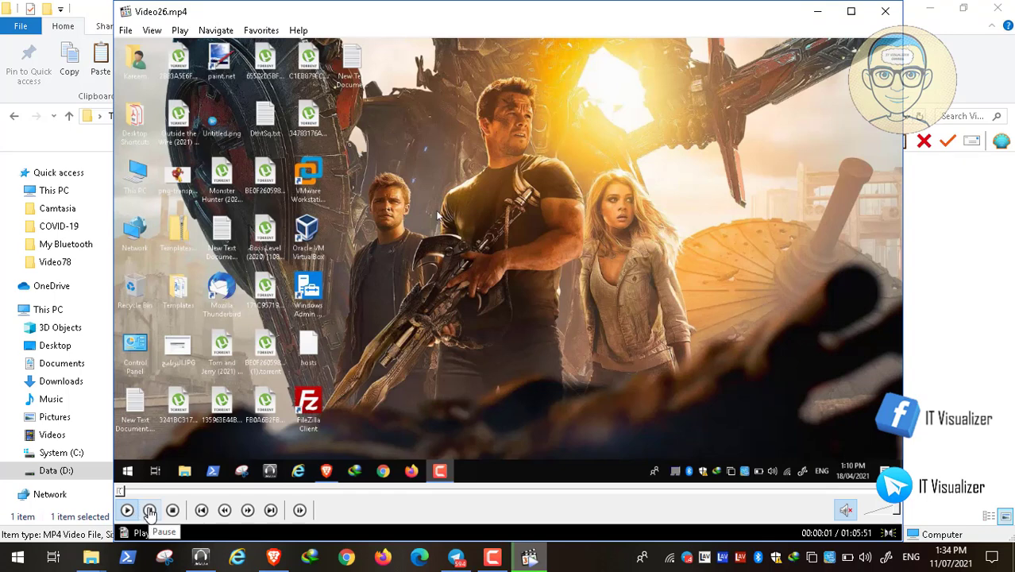
{"action": "left_click", "coordinate": [232, 492]}
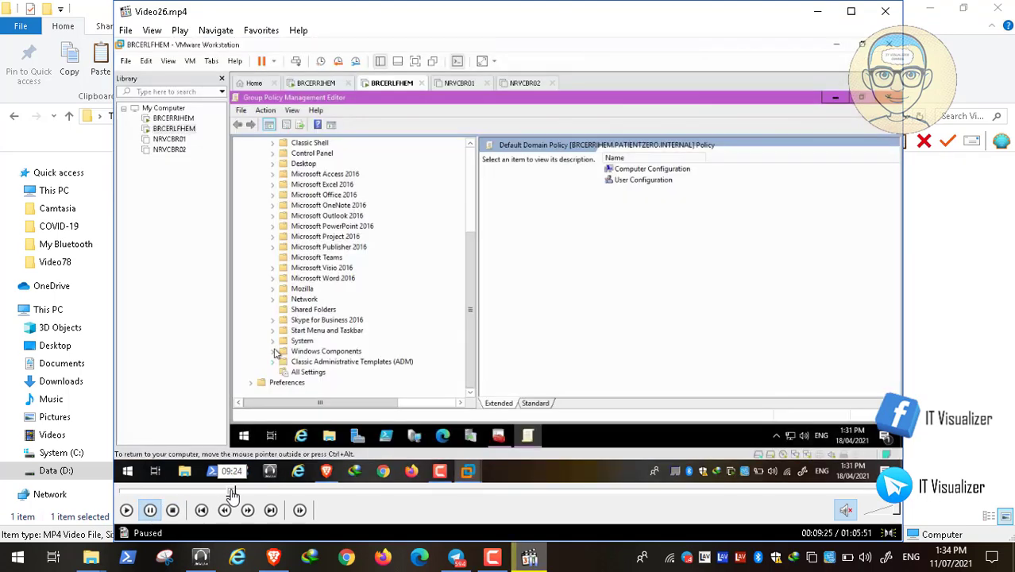
{"action": "left_click", "coordinate": [222, 493]}
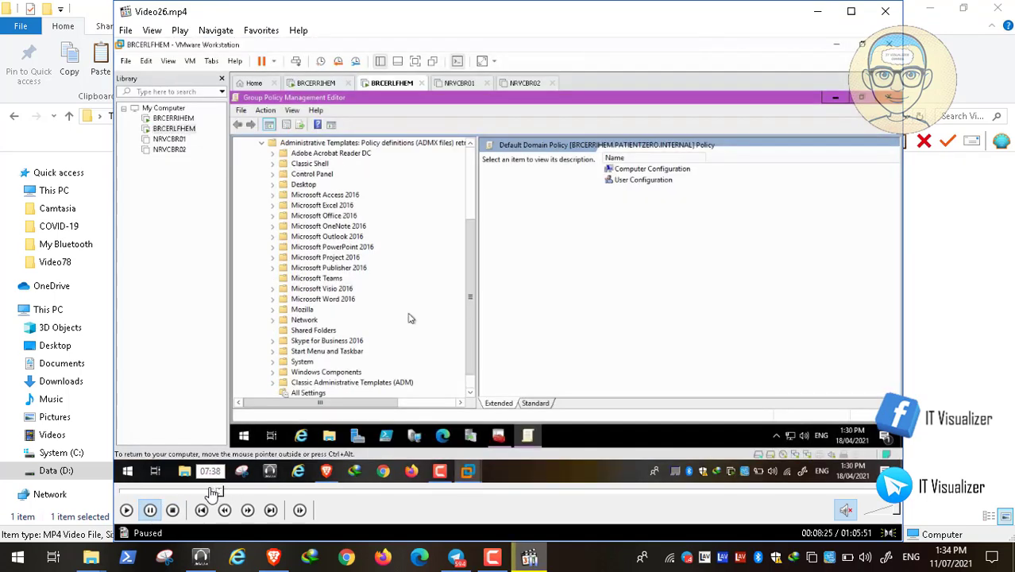
{"action": "left_click", "coordinate": [209, 493]}
{"action": "left_click", "coordinate": [198, 493]}
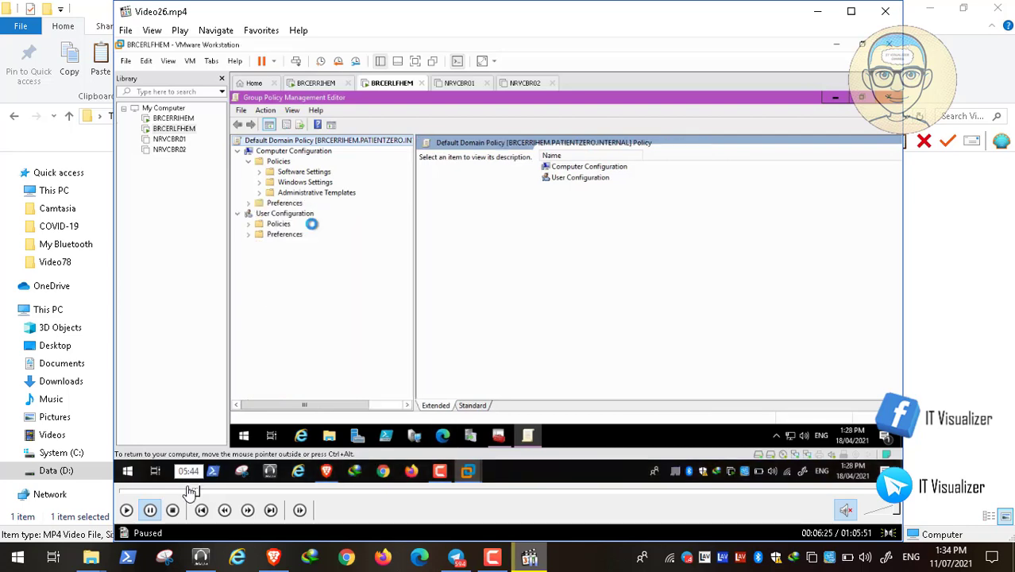
{"action": "left_click", "coordinate": [181, 492]}
{"action": "left_click", "coordinate": [170, 493]}
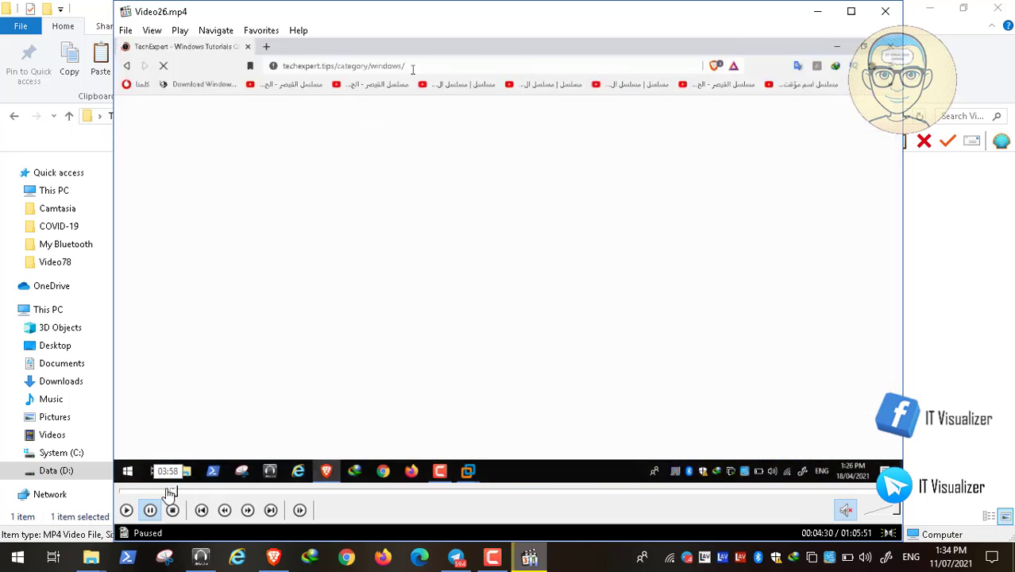
{"action": "left_click", "coordinate": [165, 492]}
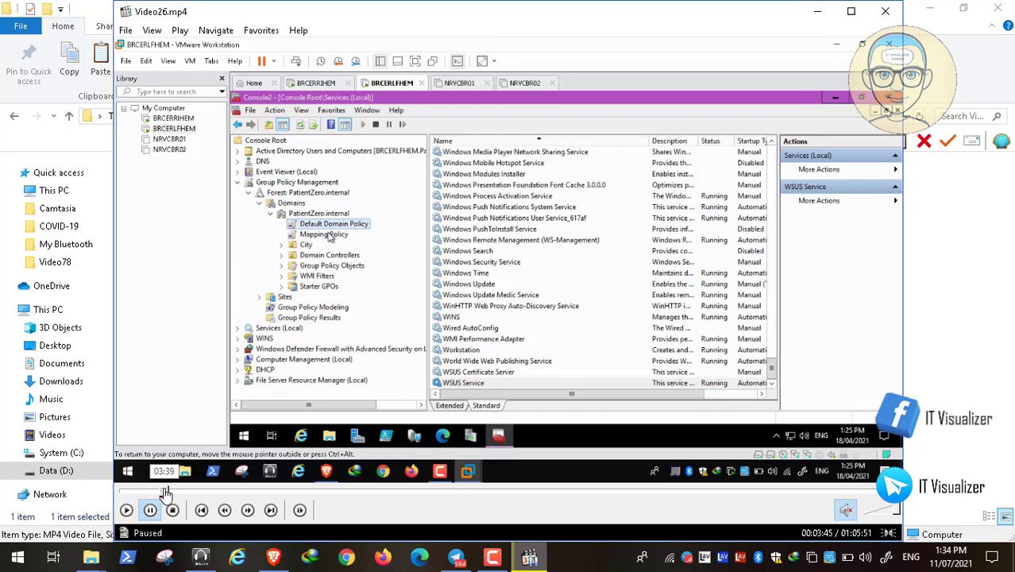
{"action": "left_click", "coordinate": [159, 493]}
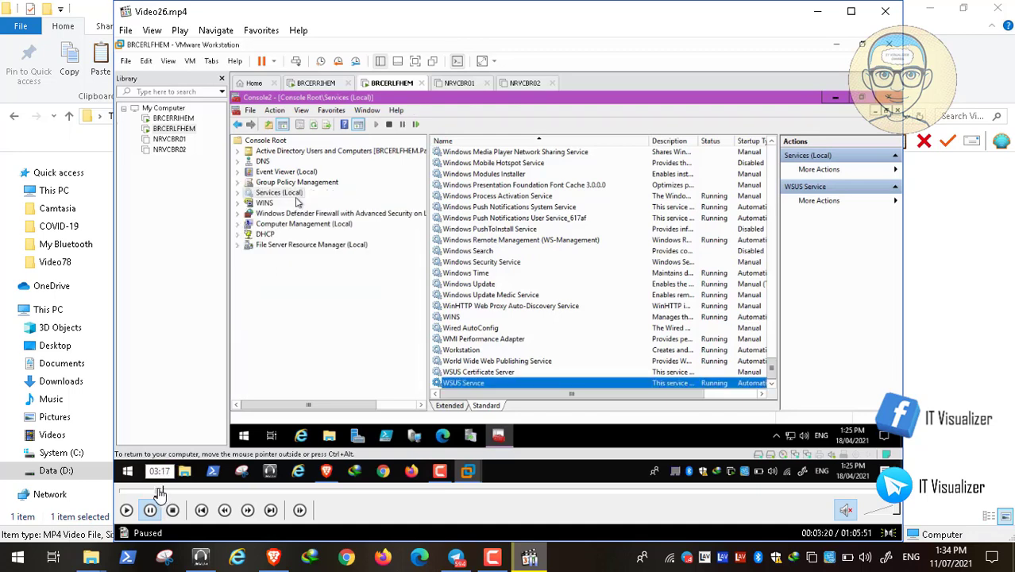
{"action": "left_click", "coordinate": [163, 493]}
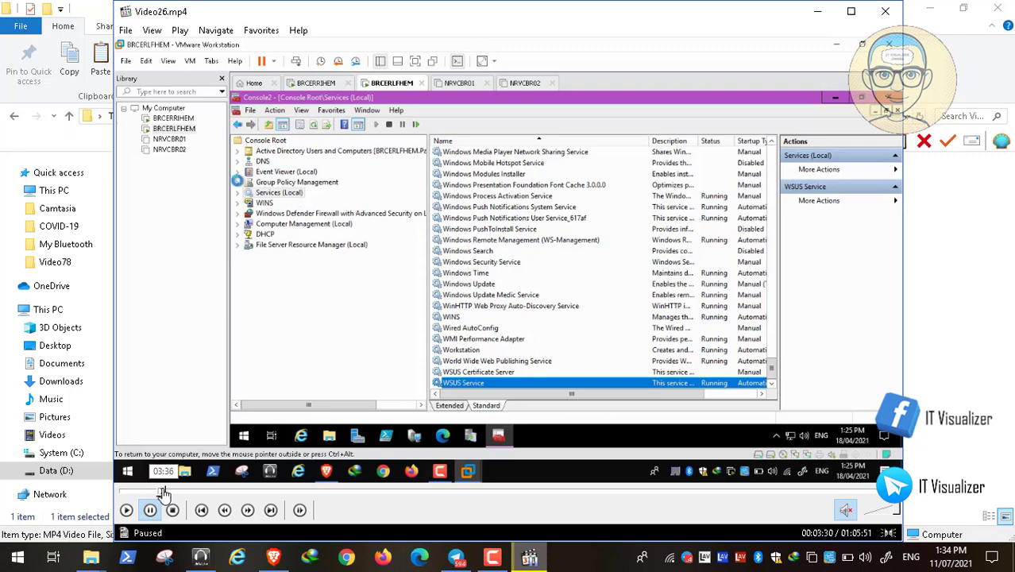
{"action": "left_click", "coordinate": [166, 492]}
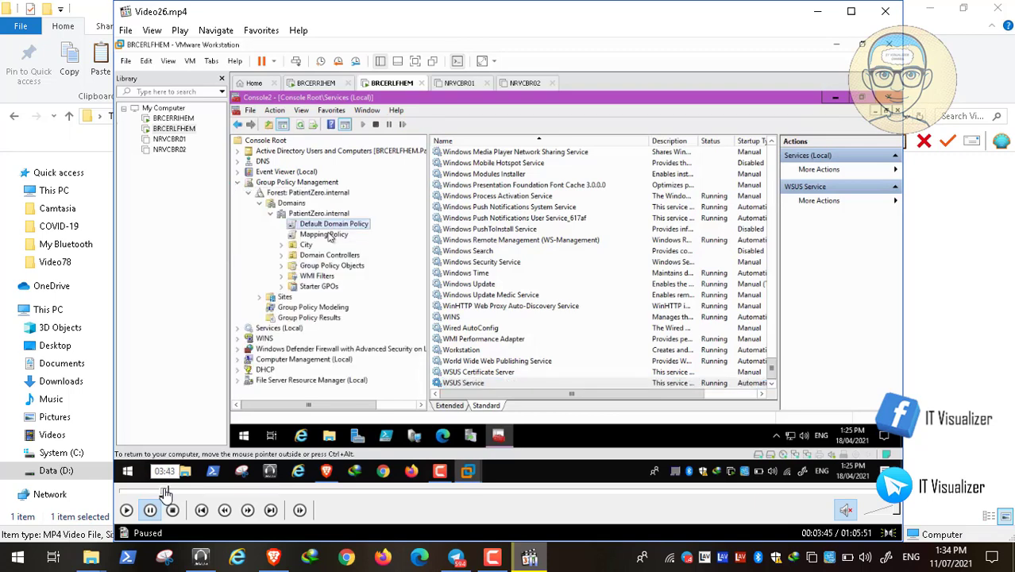
Step: Toggle the paused video to full screen and back to a window
{"action": "double_click", "coordinate": [359, 279]}
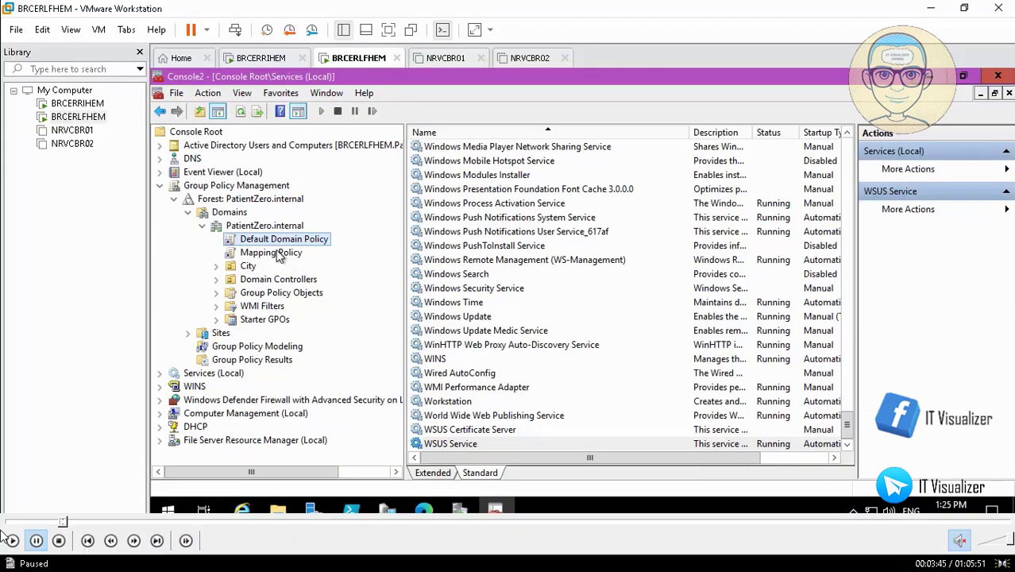
{"action": "double_click", "coordinate": [317, 307]}
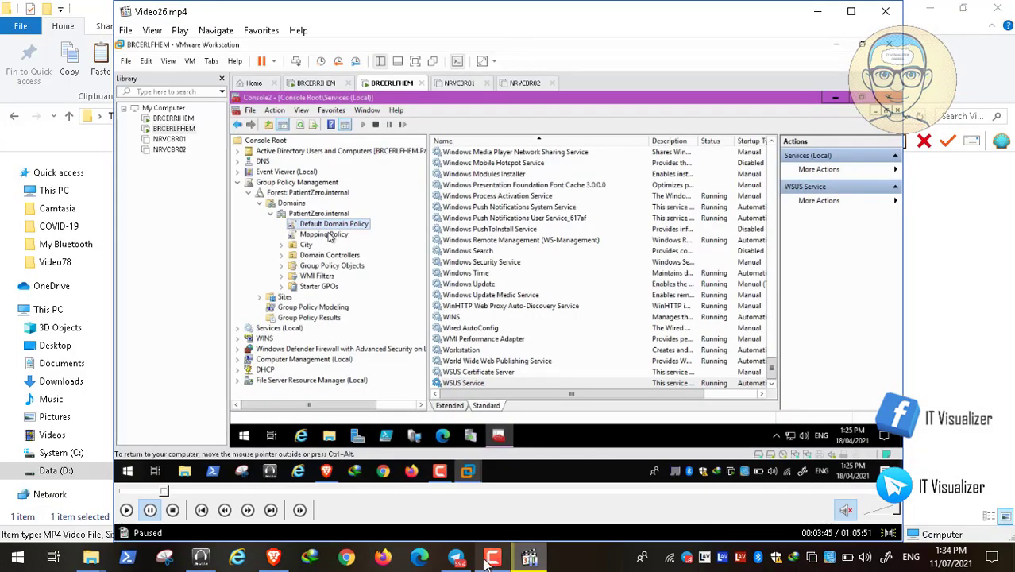
{"action": "left_click", "coordinate": [527, 559]}
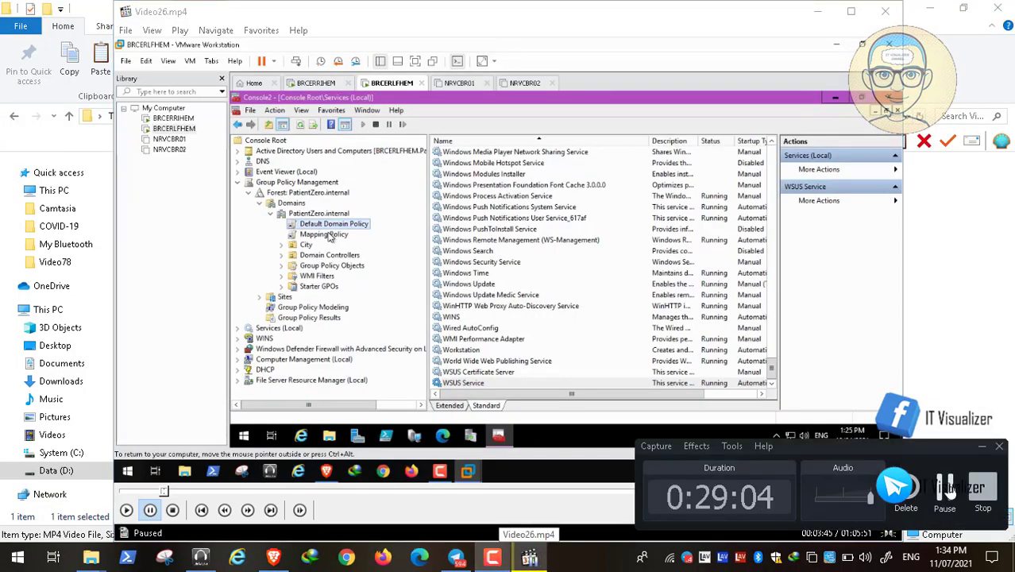
Step: Resume the video full screen, then maximize the Group Policy Management Editor and minimize VMware
{"action": "double_click", "coordinate": [452, 317]}
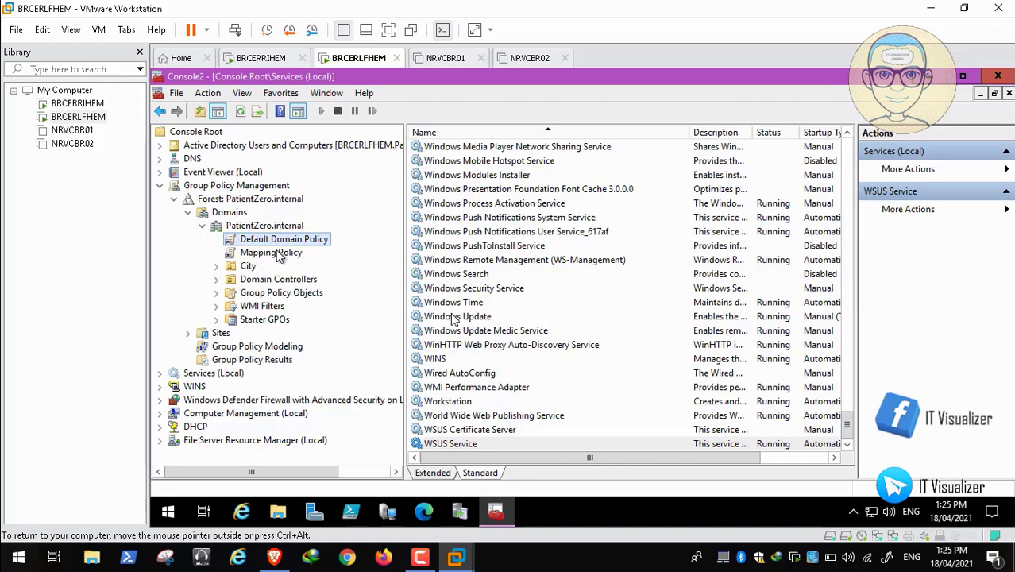
{"action": "mouse_move", "coordinate": [463, 526]}
{"action": "left_click", "coordinate": [13, 540]}
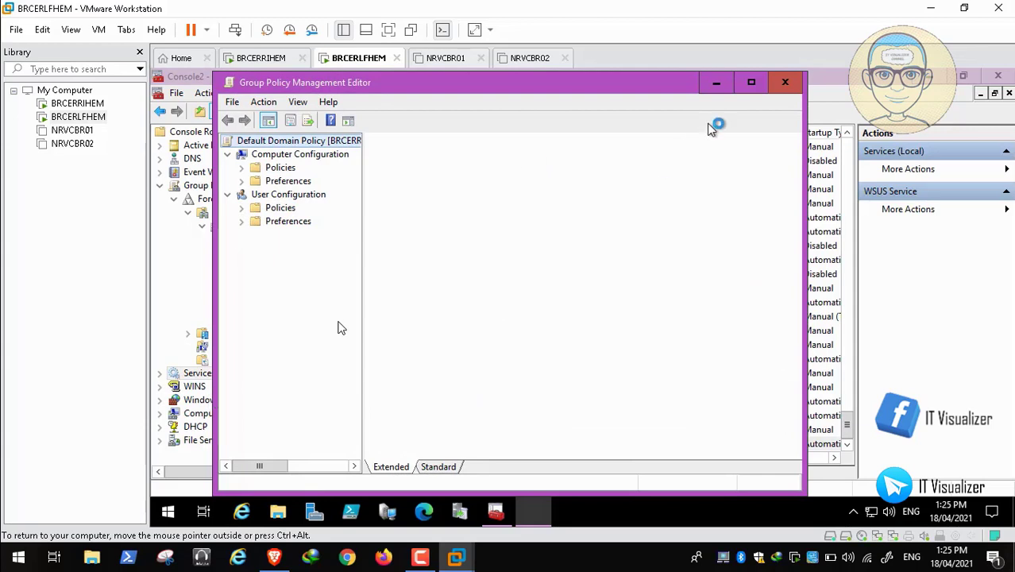
{"action": "left_click", "coordinate": [751, 84]}
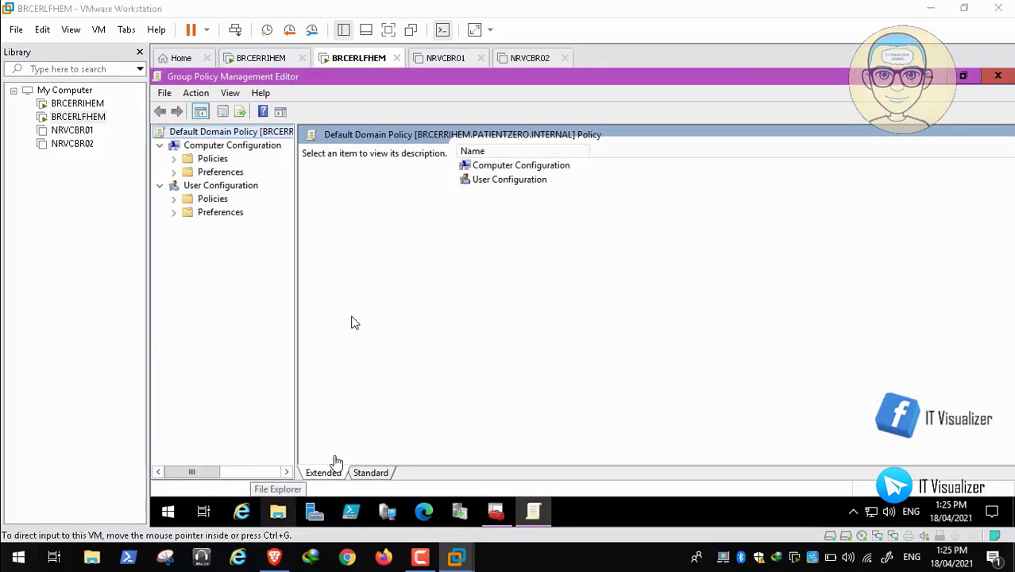
{"action": "left_click", "coordinate": [931, 9]}
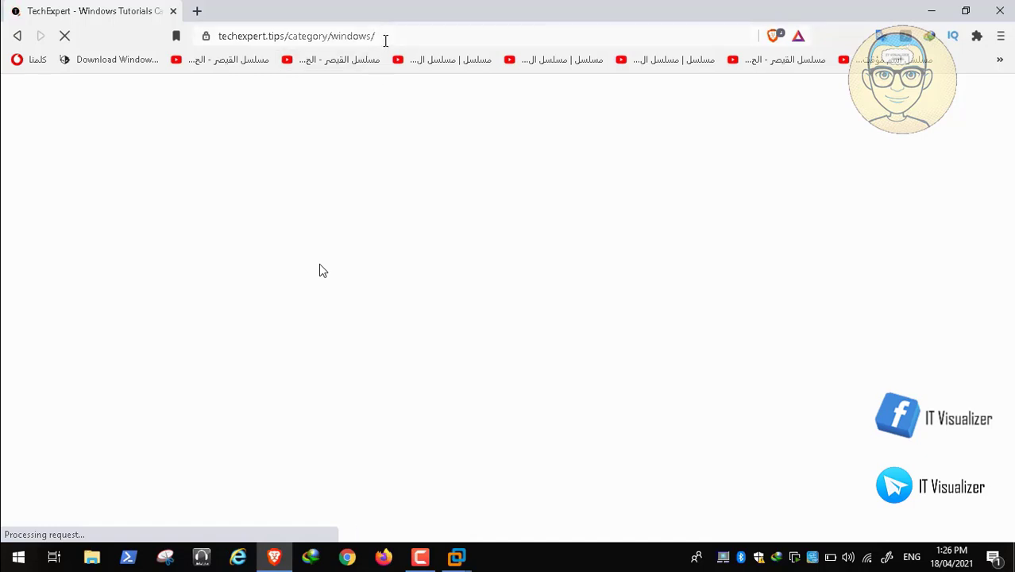
Step: Open the TechExpert Tips tutorial on setting the Microsoft Edge home page via GPO
{"action": "left_click", "coordinate": [385, 41]}
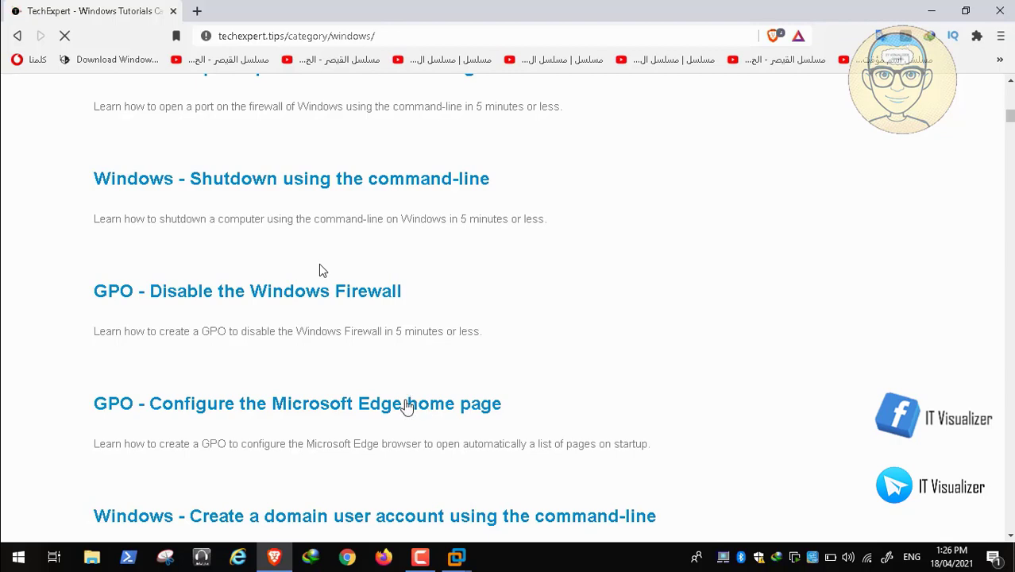
{"action": "left_click", "coordinate": [390, 409]}
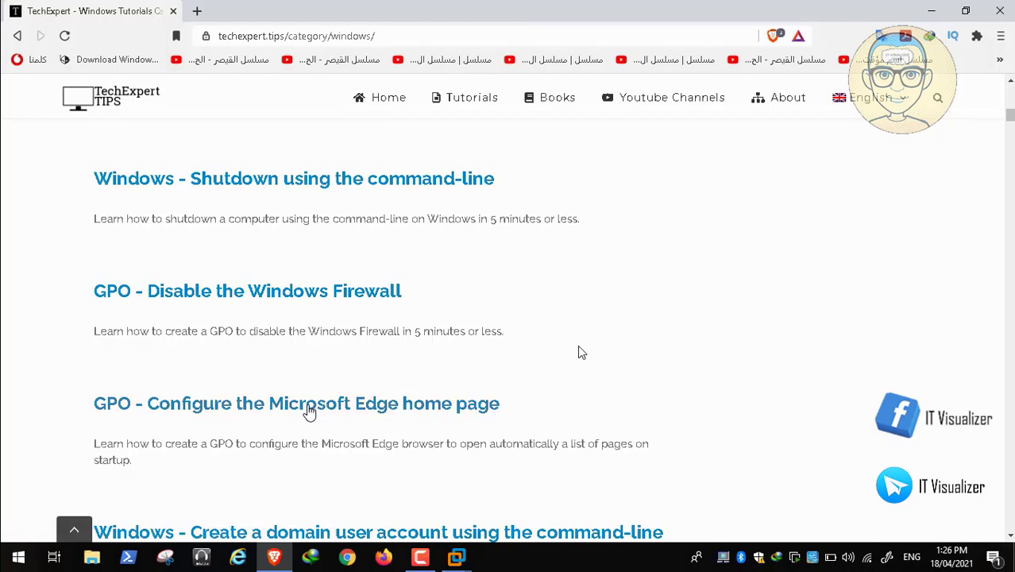
{"action": "left_click", "coordinate": [309, 410]}
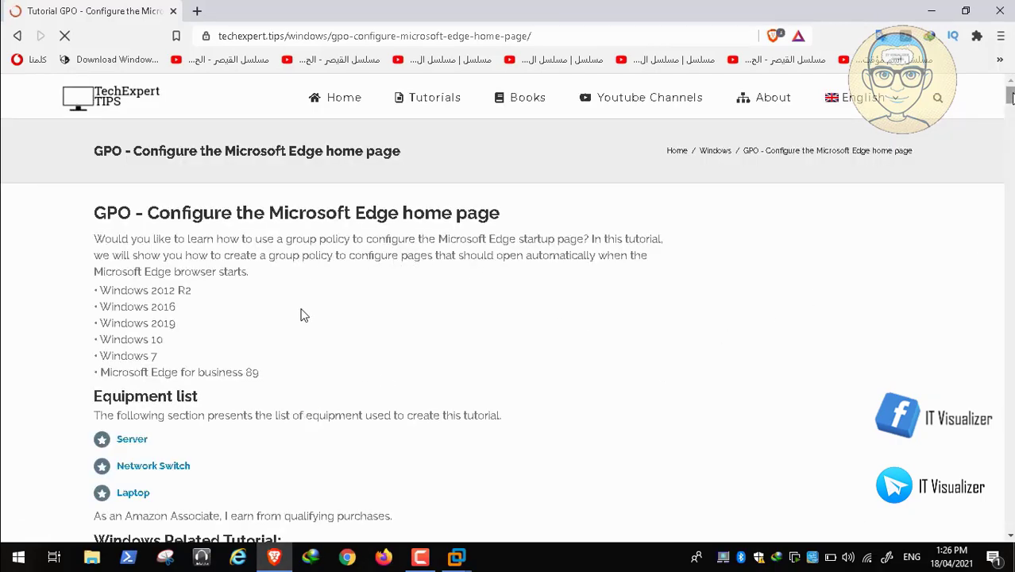
Step: Scroll the tutorial down to the Action to take on startup step with Open a list of URLs
{"action": "scroll", "coordinate": [302, 315], "scroll_direction": "down", "scroll_amount": 5}
{"action": "scroll", "coordinate": [302, 315], "scroll_direction": "down", "scroll_amount": 14}
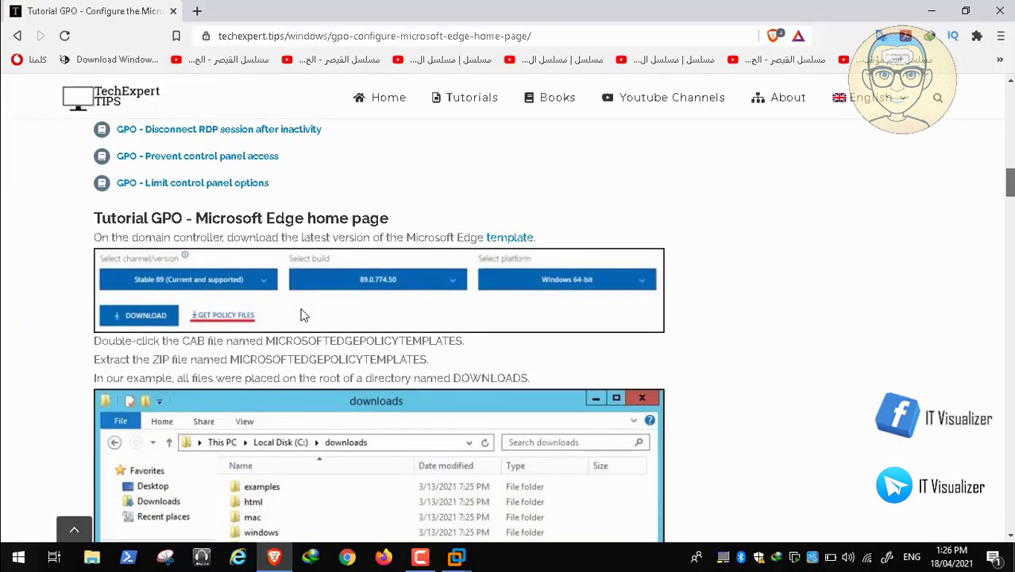
{"action": "scroll", "coordinate": [302, 315], "scroll_direction": "down", "scroll_amount": 5}
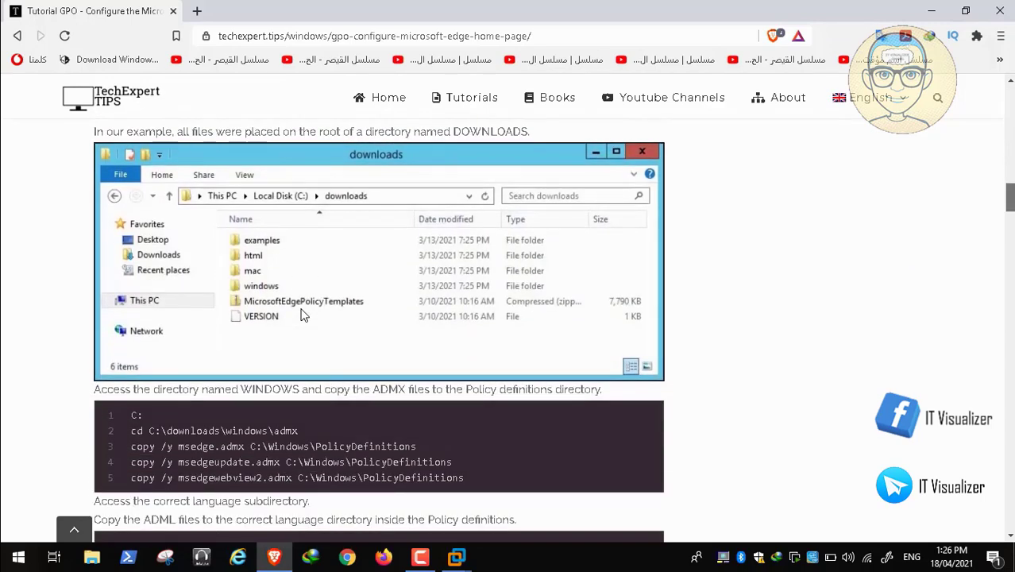
{"action": "scroll", "coordinate": [301, 315], "scroll_direction": "down", "scroll_amount": 10}
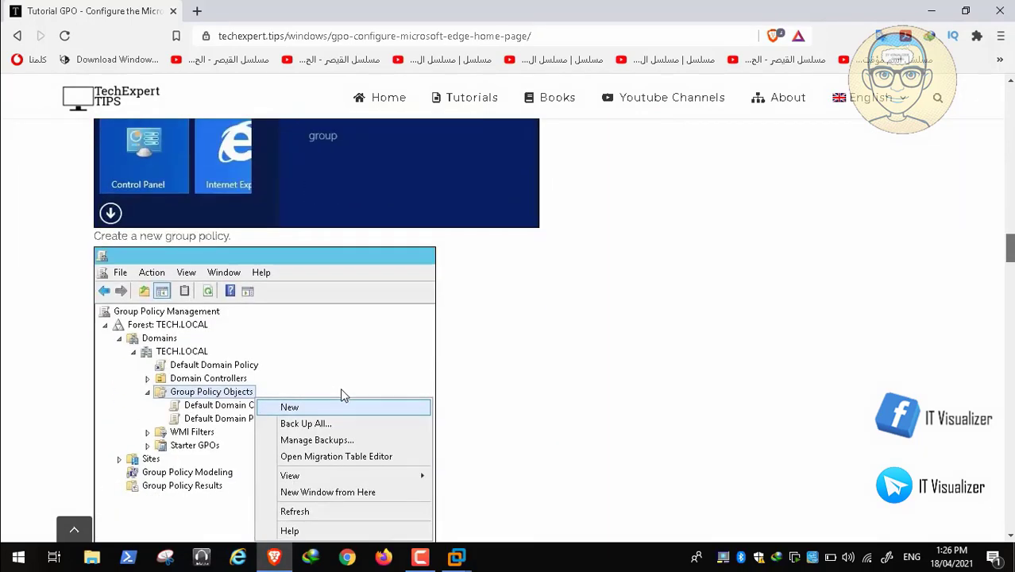
{"action": "scroll", "coordinate": [302, 389], "scroll_direction": "down", "scroll_amount": 10}
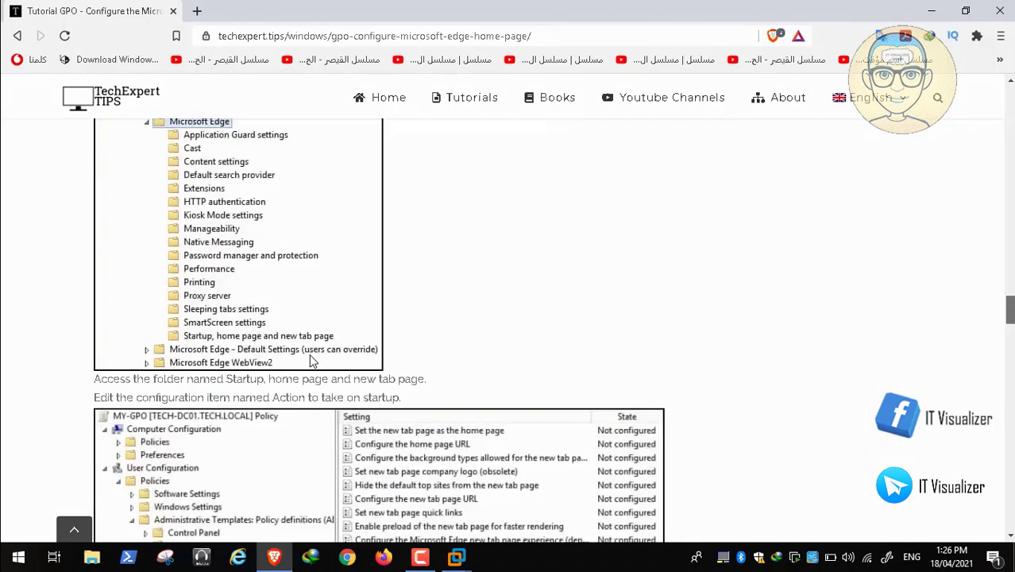
{"action": "scroll", "coordinate": [312, 361], "scroll_direction": "down", "scroll_amount": 2}
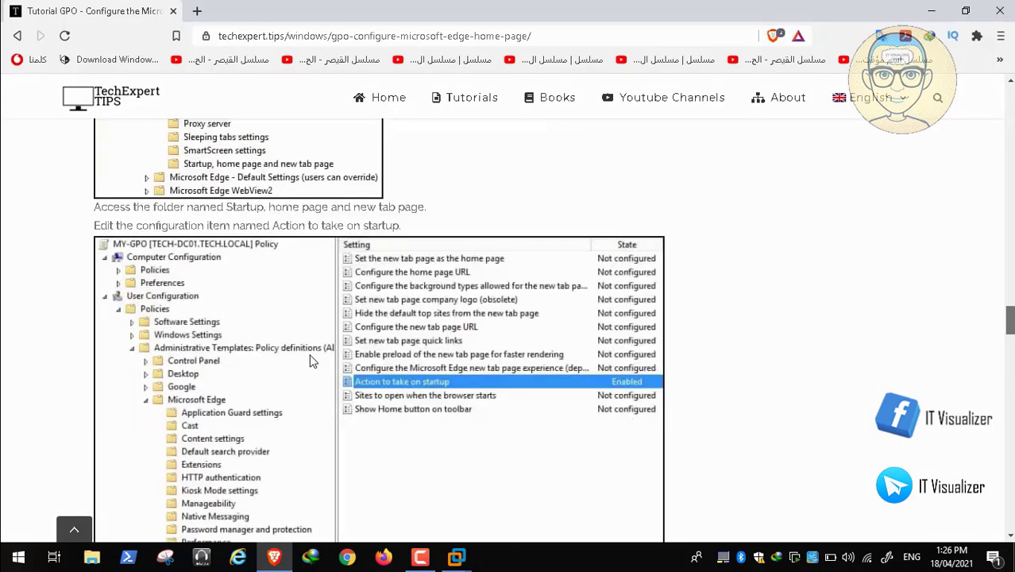
{"action": "scroll", "coordinate": [375, 385], "scroll_direction": "down", "scroll_amount": 2}
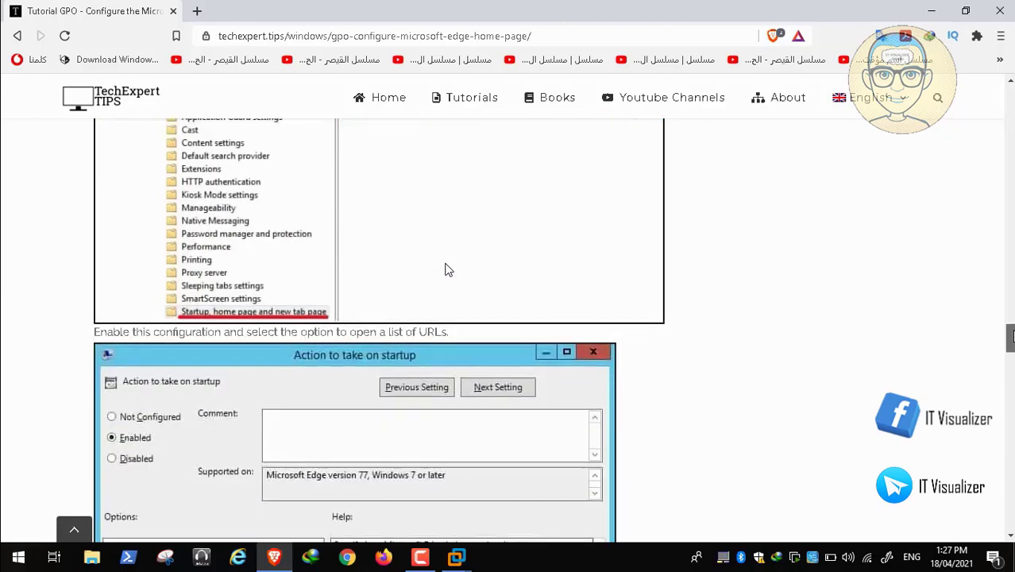
{"action": "mouse_move", "coordinate": [479, 563]}
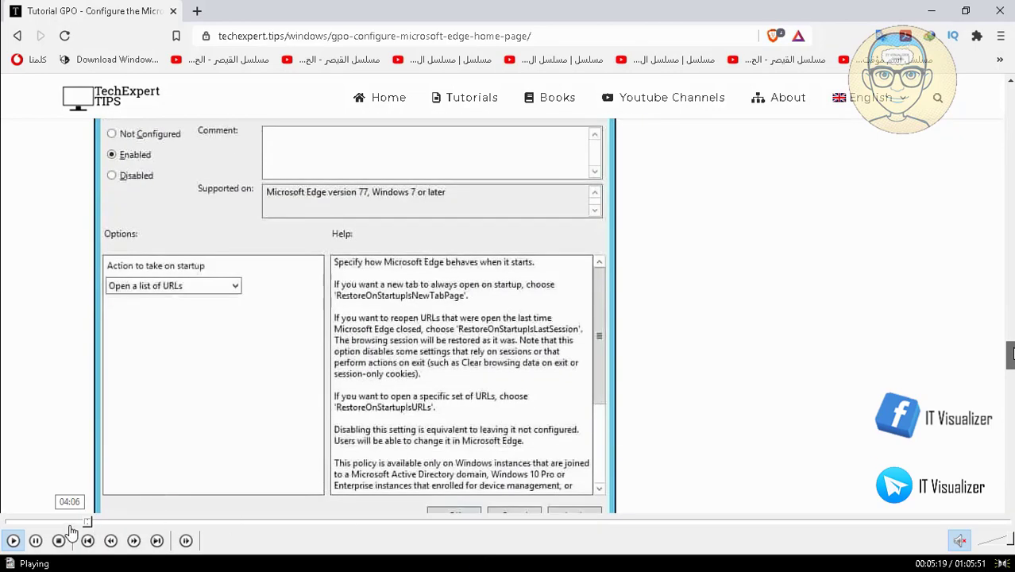
Step: Skip the recording ahead to 00:13:21, where the Policy Templates dialog browses Local Disk (D:)
{"action": "left_click", "coordinate": [91, 522]}
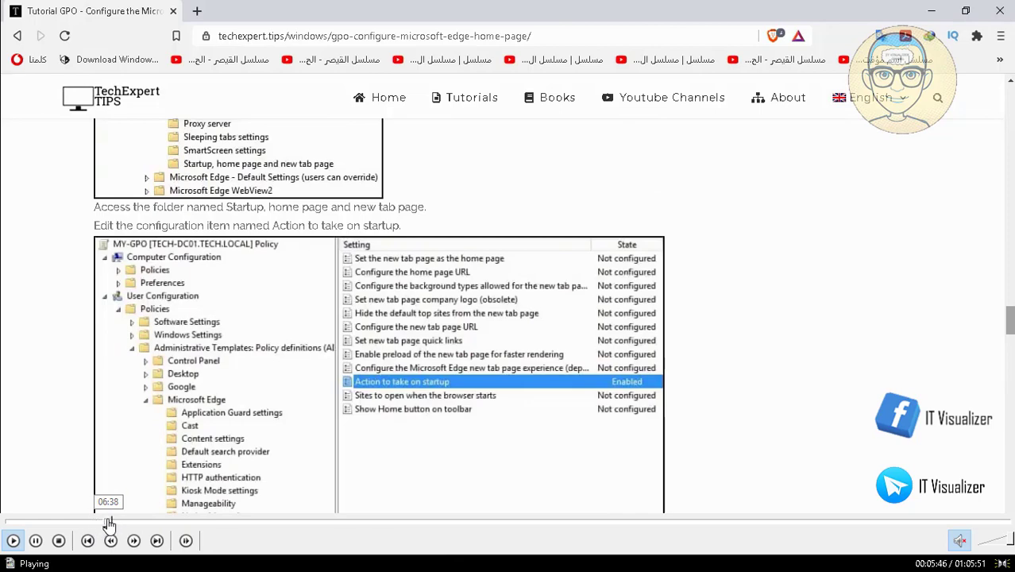
{"action": "left_click", "coordinate": [125, 523]}
{"action": "left_click", "coordinate": [147, 522]}
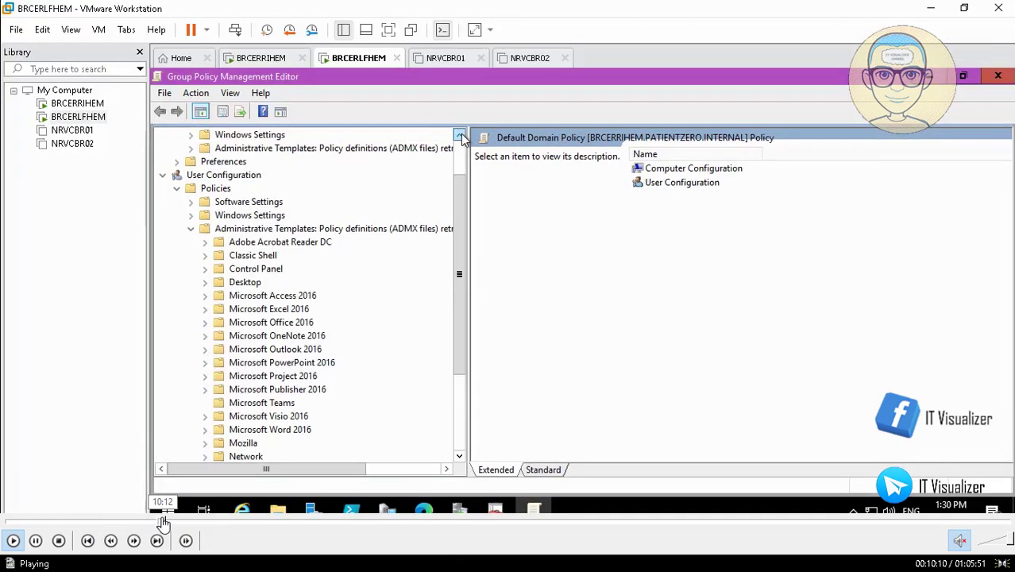
{"action": "left_click", "coordinate": [165, 523]}
{"action": "left_click", "coordinate": [177, 522]}
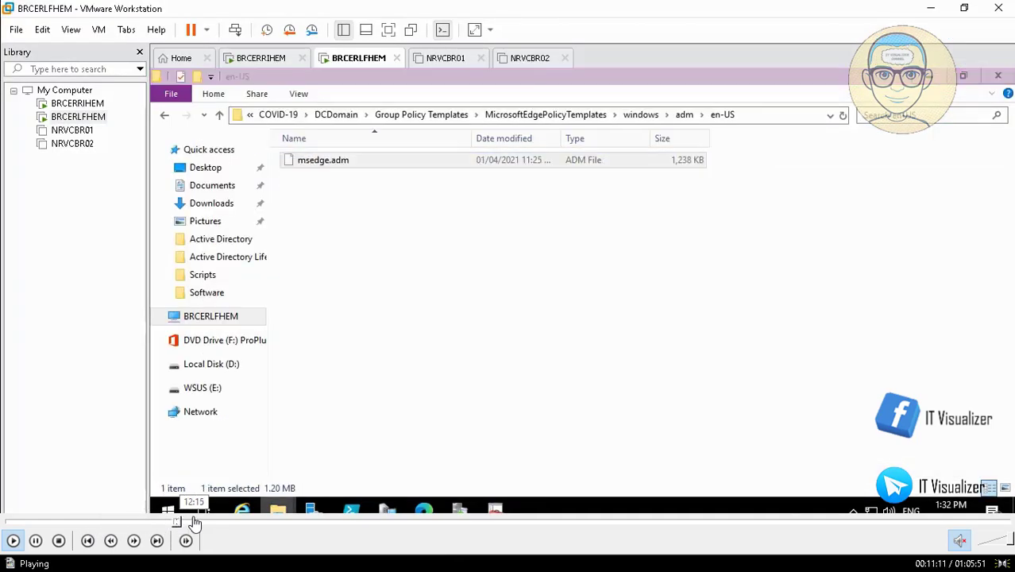
{"action": "left_click", "coordinate": [193, 522]}
{"action": "left_click", "coordinate": [211, 523]}
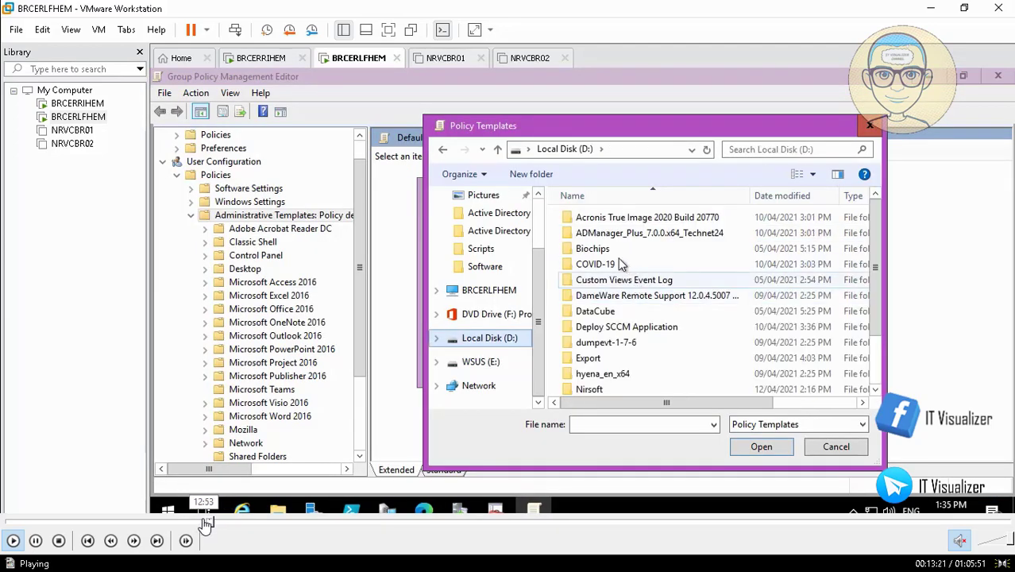
{"action": "left_click", "coordinate": [204, 523]}
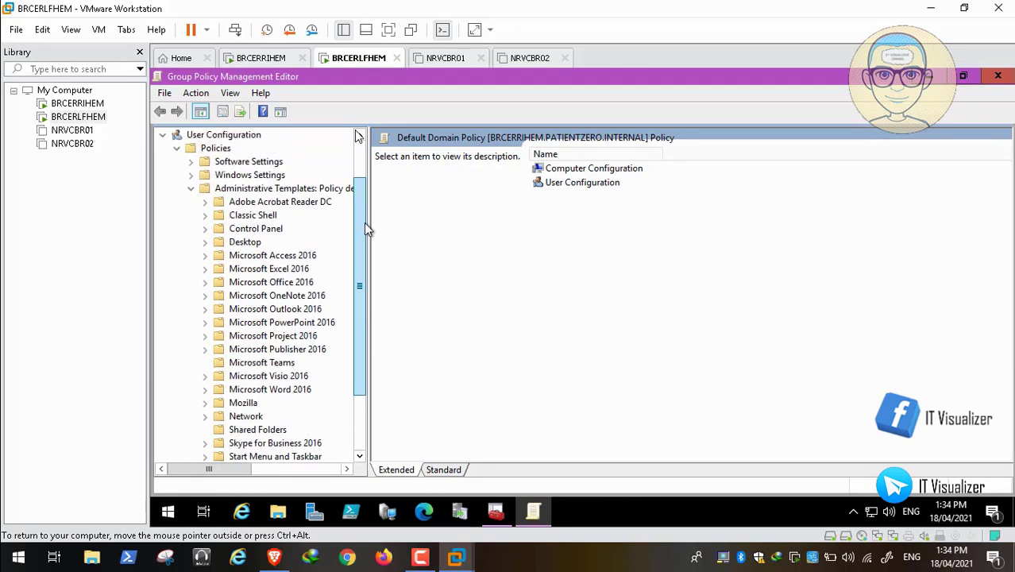
Step: Resume playback to follow opening the Policy Templates picker at Windows\INF
{"action": "mouse_move", "coordinate": [30, 547]}
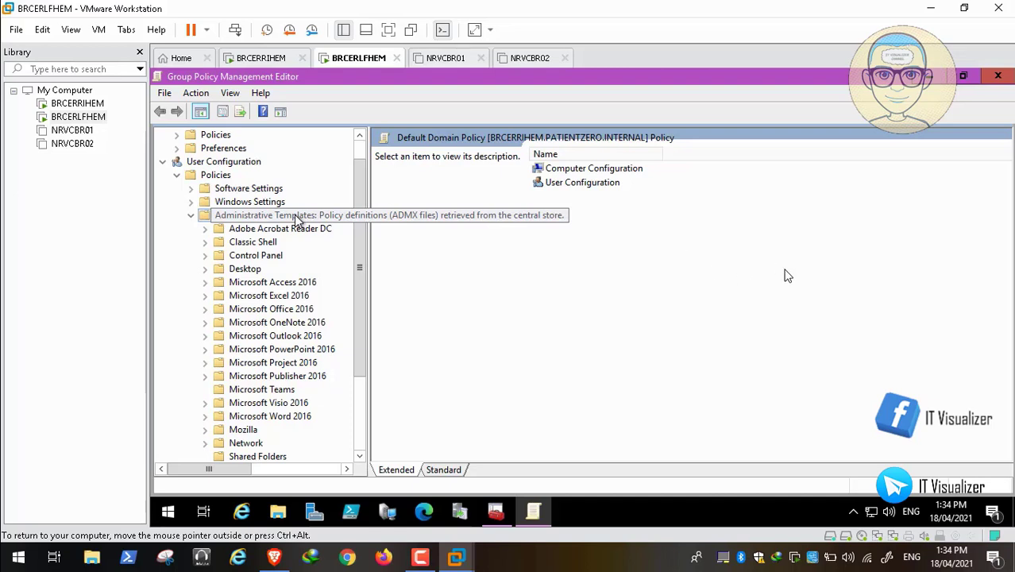
{"action": "mouse_move", "coordinate": [206, 525]}
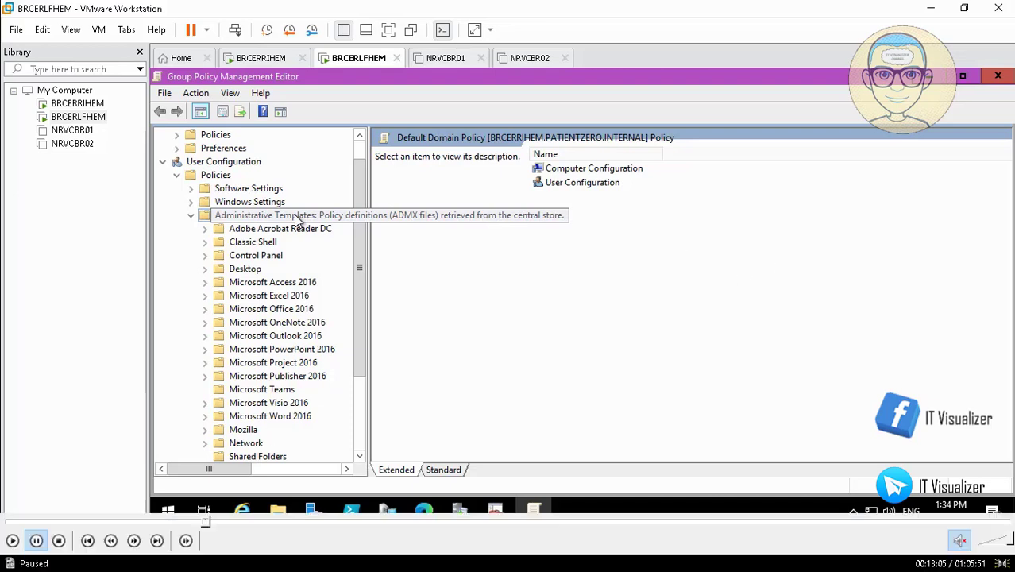
{"action": "left_click", "coordinate": [11, 540]}
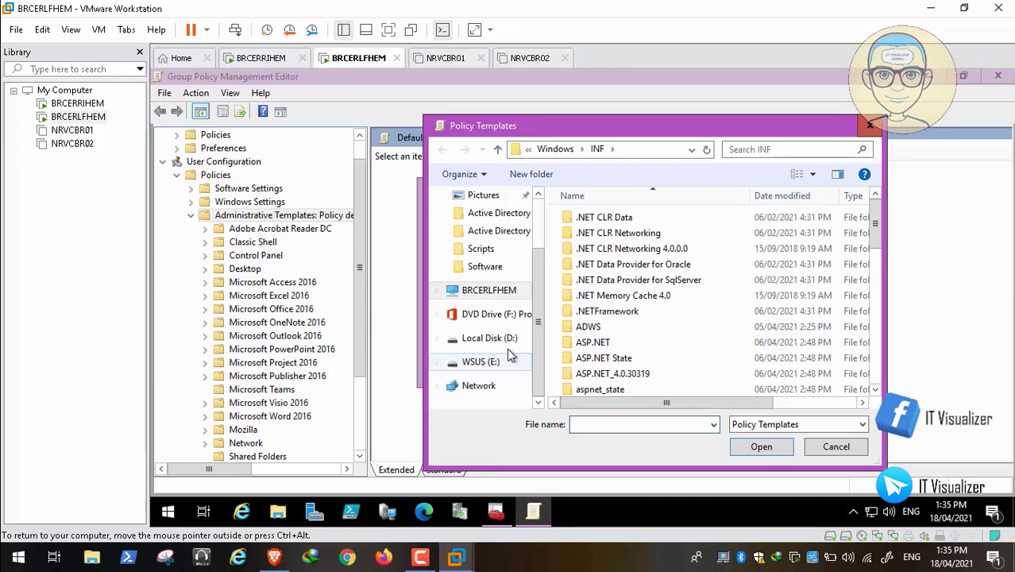
Step: Browse to D:\COVID-19\DCDomain\Group Policy Templates\MicrosoftEdgePolicyTemplates\windows\admx\en-US in the template picker
{"action": "left_click", "coordinate": [508, 340]}
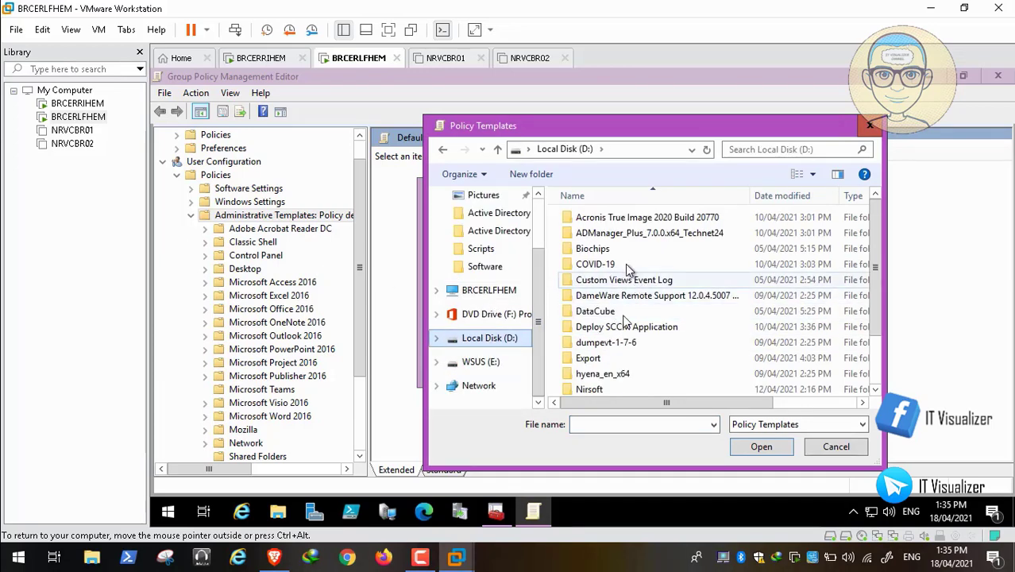
{"action": "double_click", "coordinate": [615, 265]}
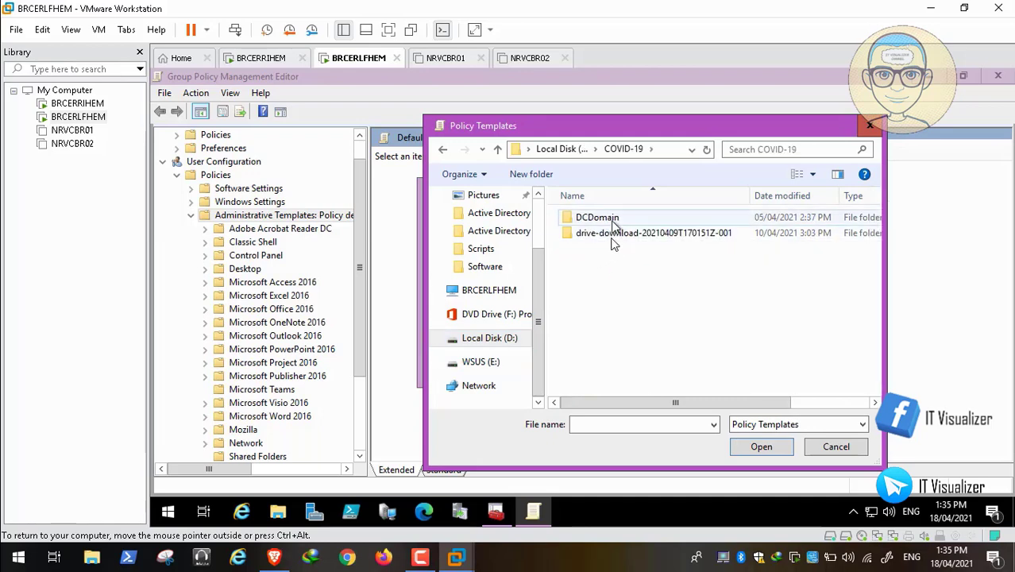
{"action": "double_click", "coordinate": [611, 222]}
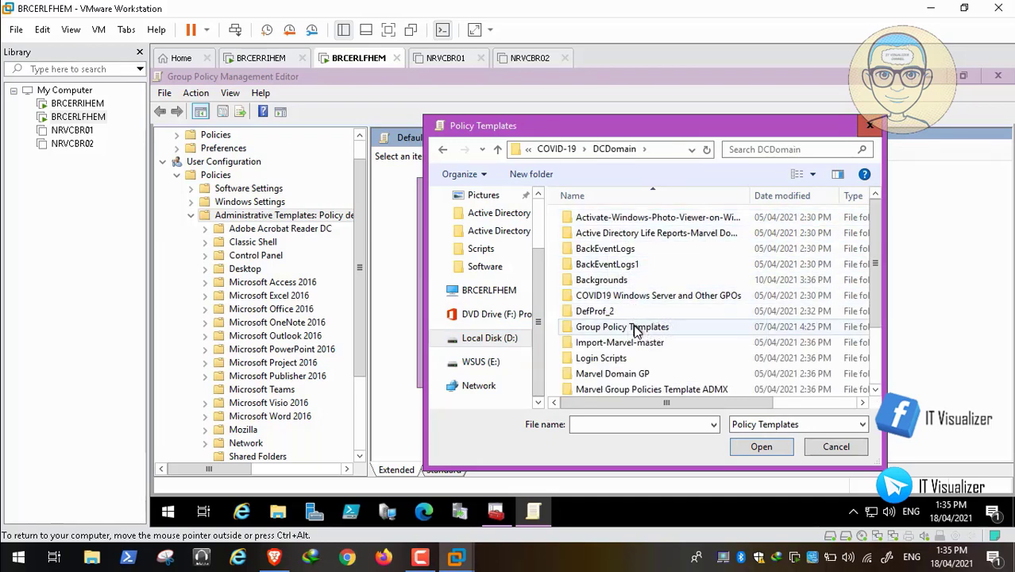
{"action": "double_click", "coordinate": [636, 331]}
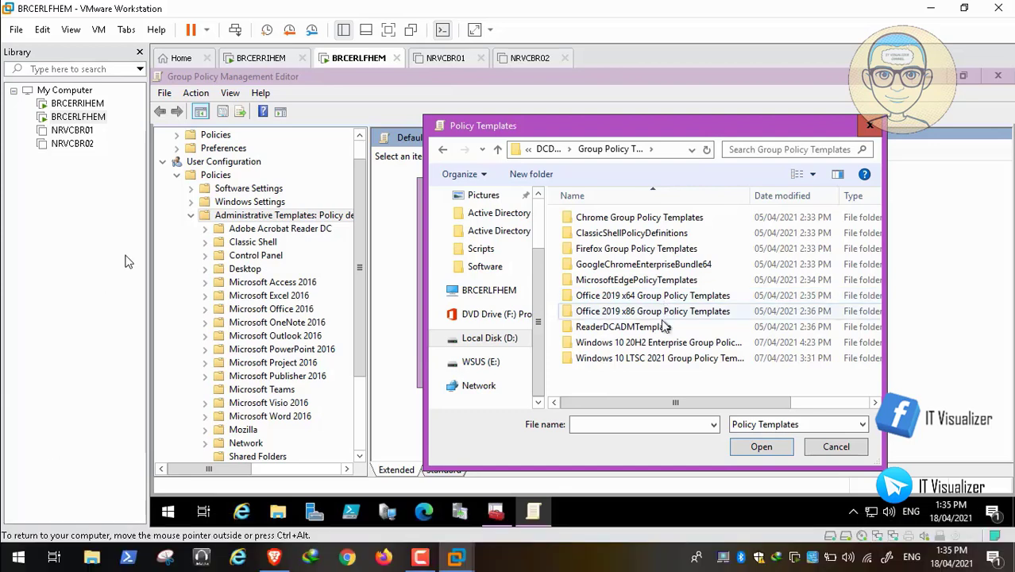
{"action": "left_click", "coordinate": [667, 279]}
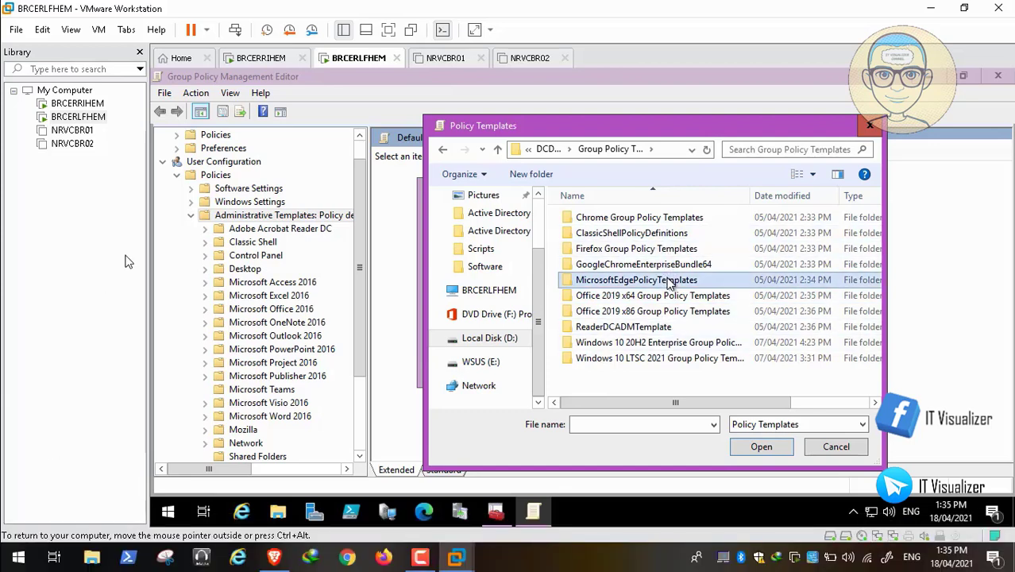
{"action": "left_click", "coordinate": [751, 445]}
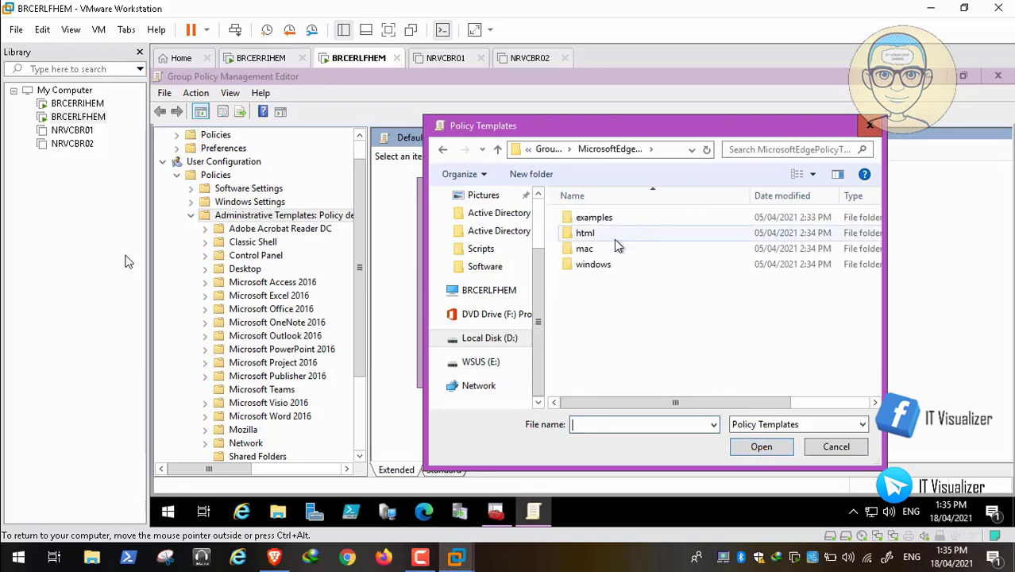
{"action": "double_click", "coordinate": [592, 264]}
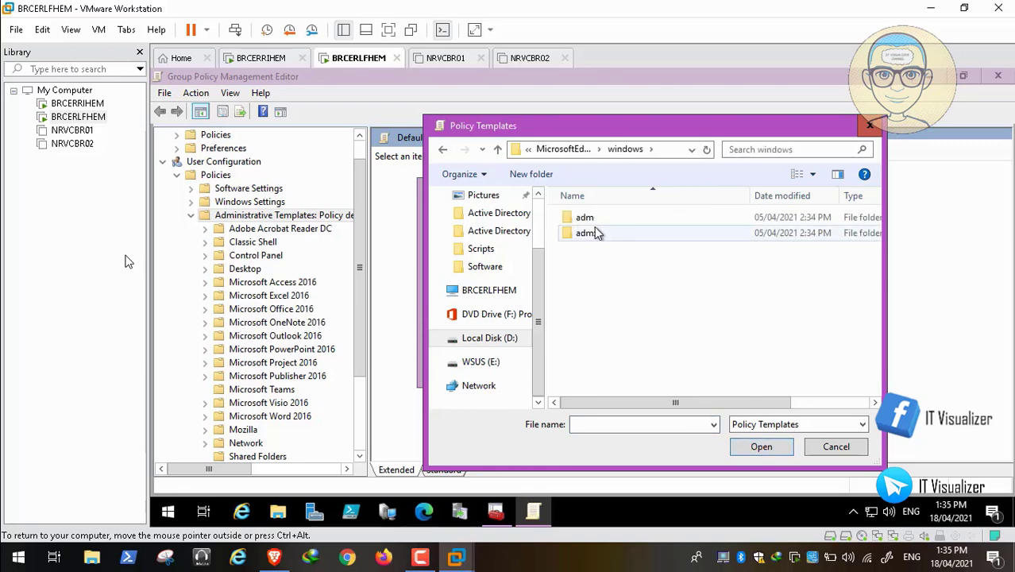
{"action": "double_click", "coordinate": [597, 235]}
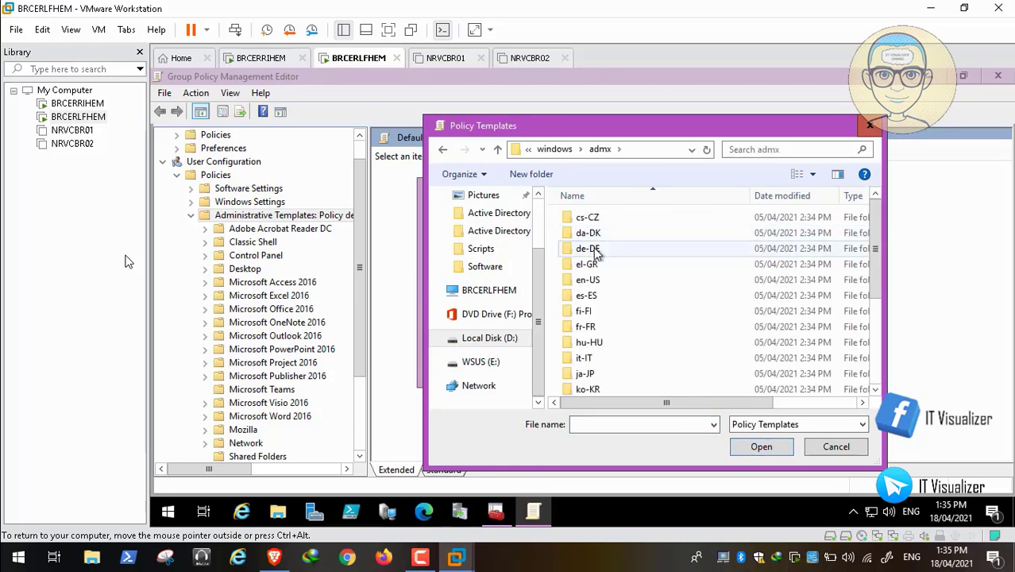
{"action": "double_click", "coordinate": [586, 280]}
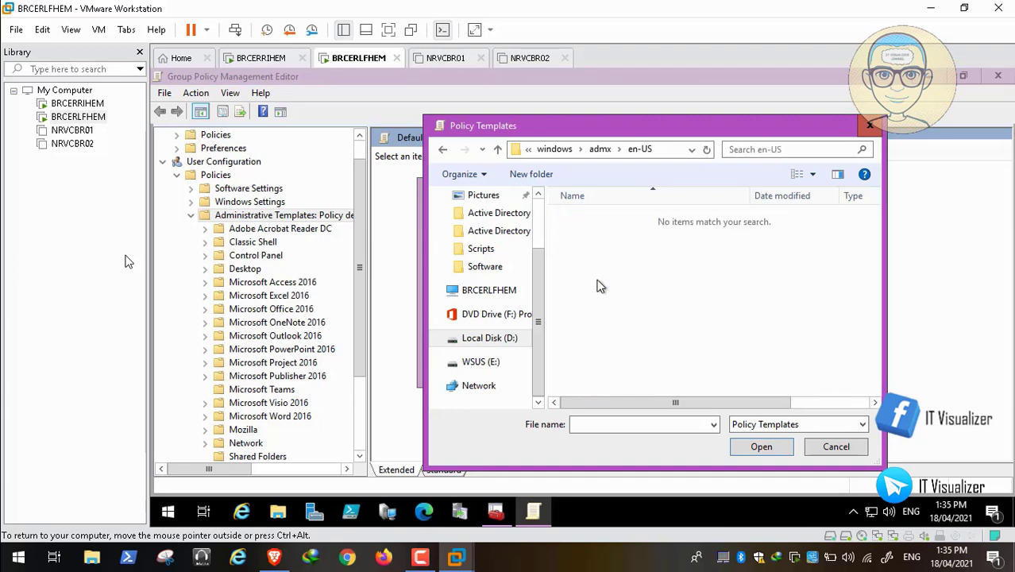
Step: Switch to the windows\adm\en-US folder and add msedge.adm as a policy template
{"action": "left_click", "coordinate": [760, 425]}
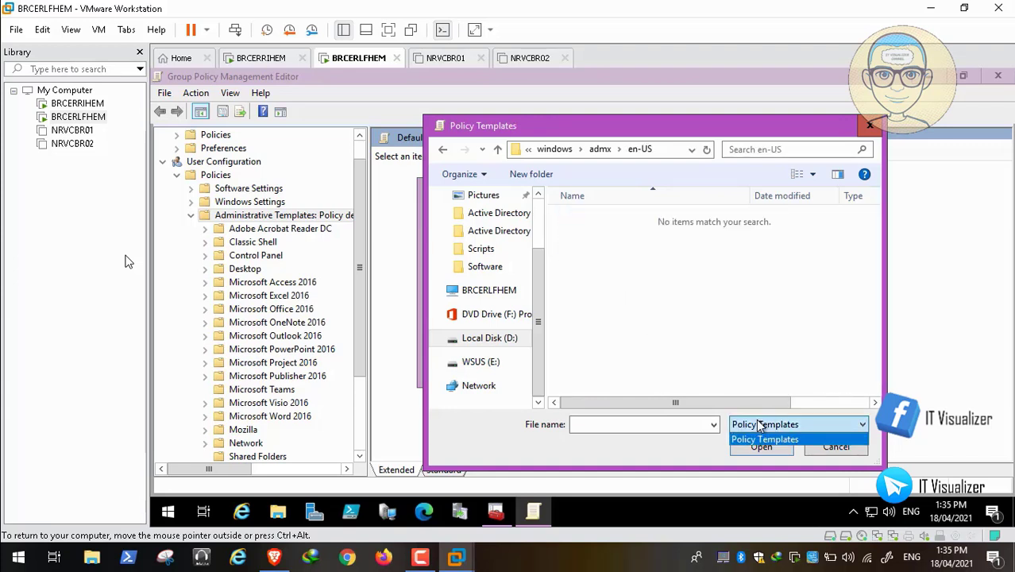
{"action": "left_click", "coordinate": [761, 425]}
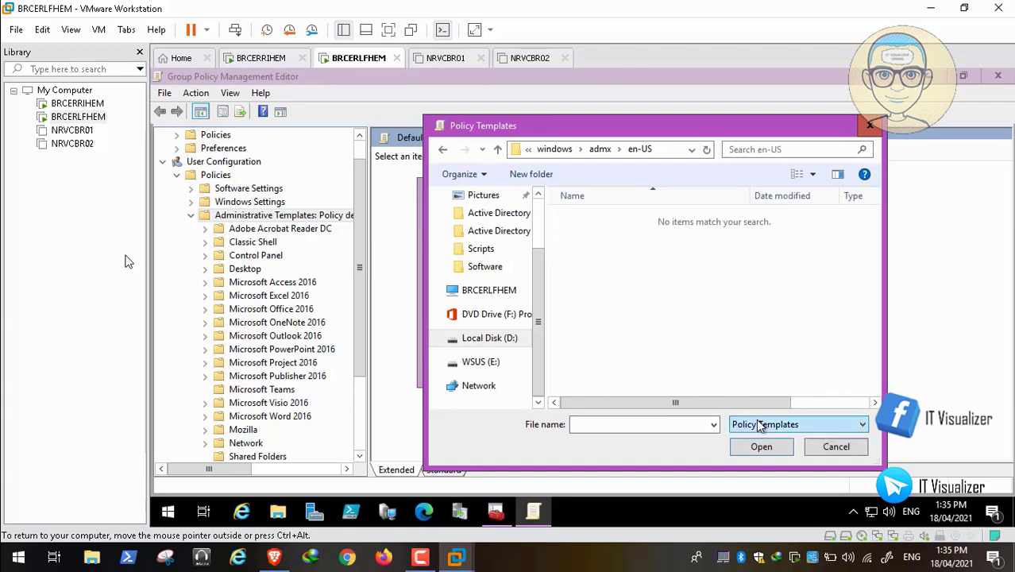
{"action": "left_click", "coordinate": [601, 149]}
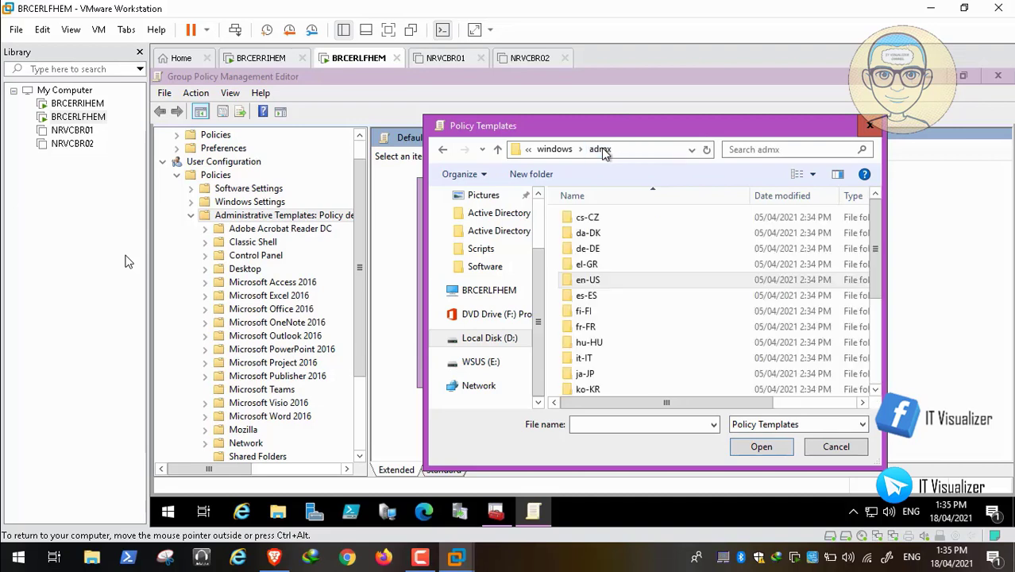
{"action": "left_click", "coordinate": [556, 150]}
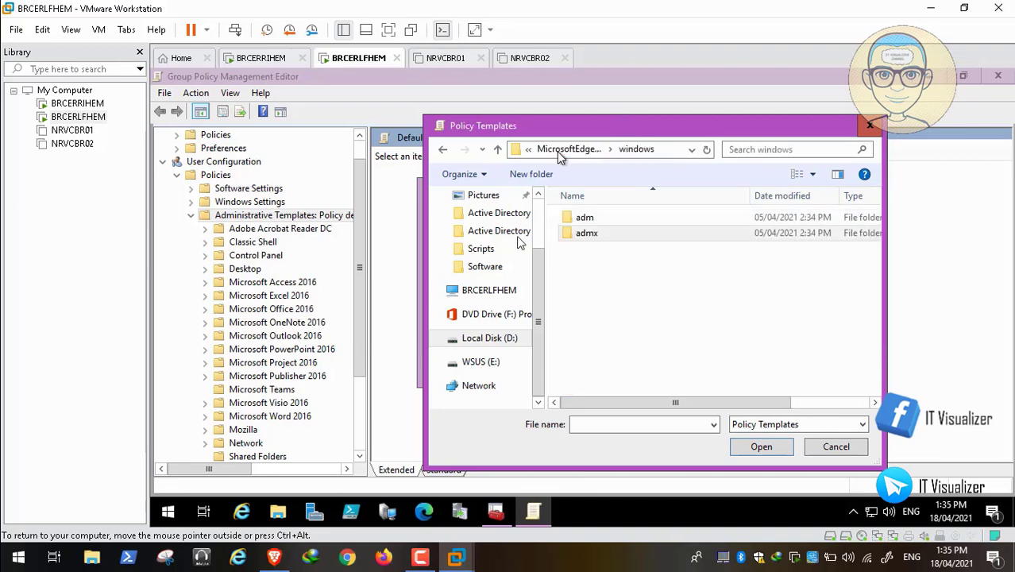
{"action": "double_click", "coordinate": [585, 218]}
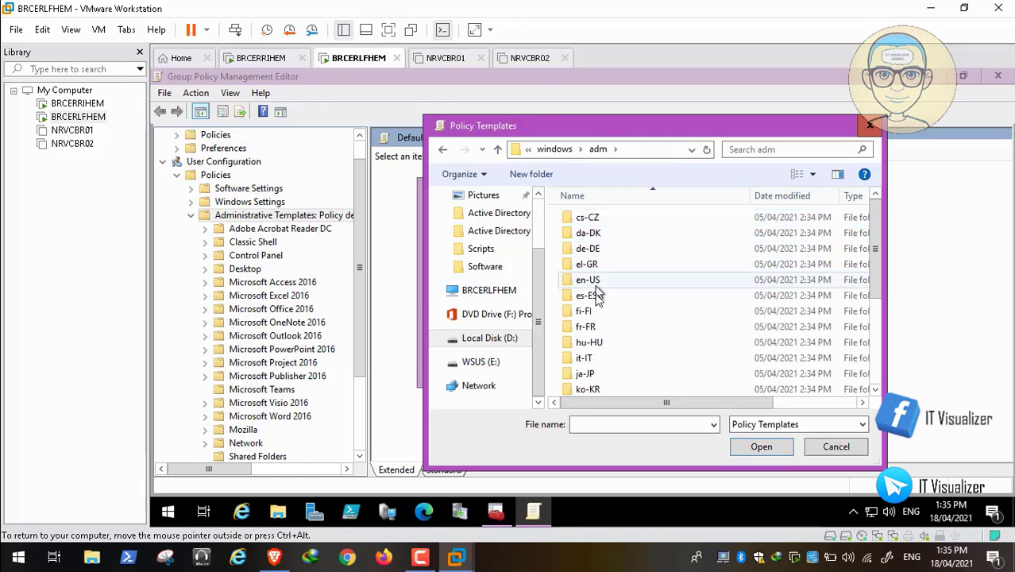
{"action": "double_click", "coordinate": [597, 279]}
{"action": "left_click", "coordinate": [605, 228]}
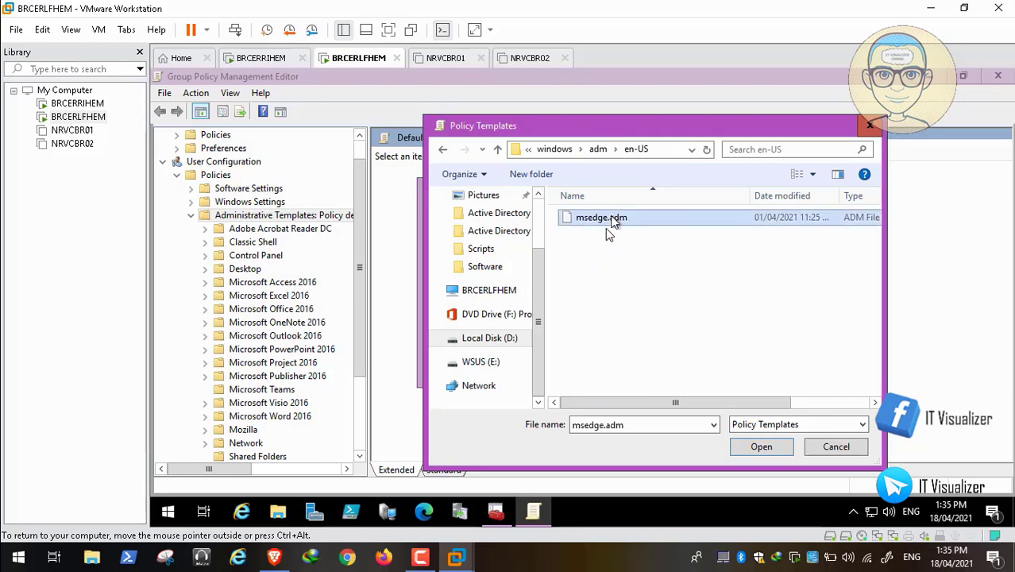
{"action": "left_click", "coordinate": [761, 451]}
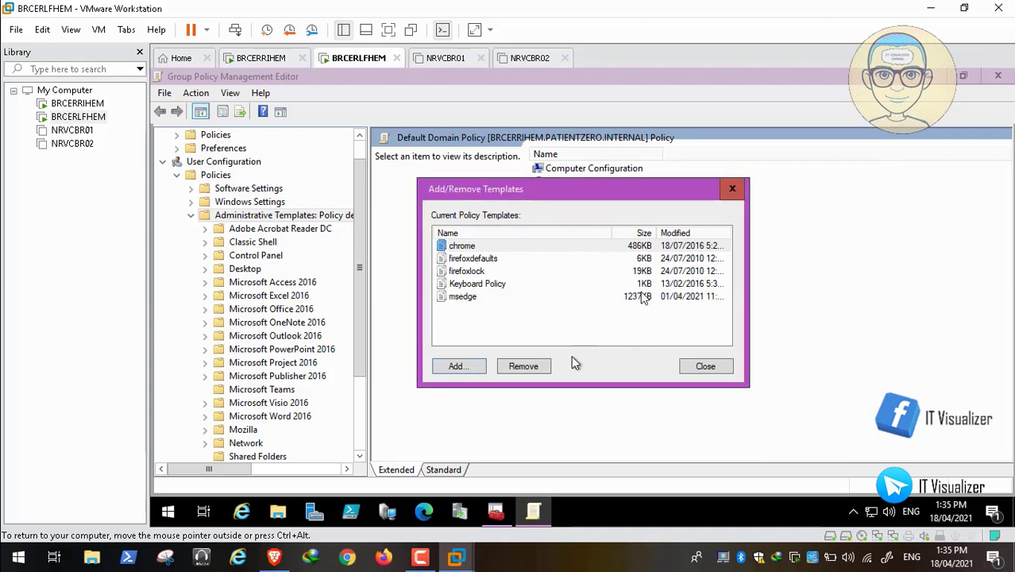
Step: Close the template list and scroll the policy tree to the Classic Administrative Templates folders
{"action": "left_click", "coordinate": [708, 369]}
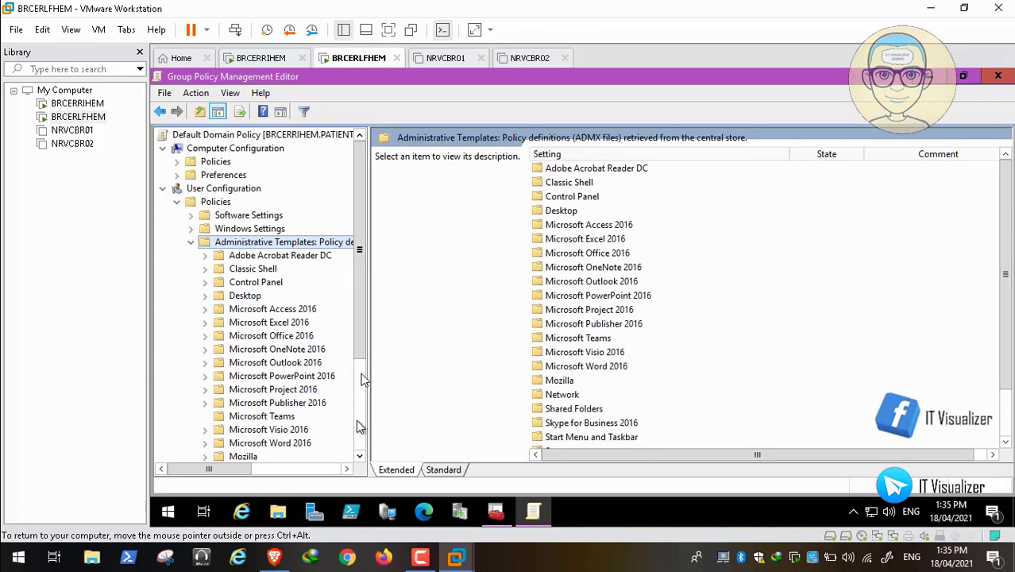
{"action": "left_click", "coordinate": [359, 456]}
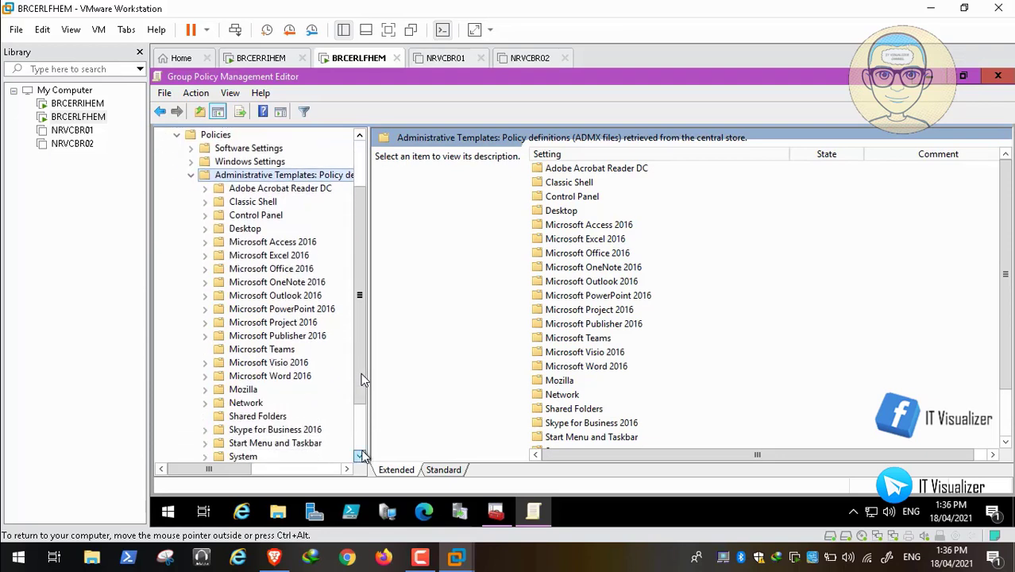
{"action": "left_click", "coordinate": [360, 456]}
{"action": "left_click", "coordinate": [360, 456]}
{"action": "left_click", "coordinate": [360, 456]}
{"action": "left_click", "coordinate": [360, 456]}
{"action": "left_click", "coordinate": [360, 456]}
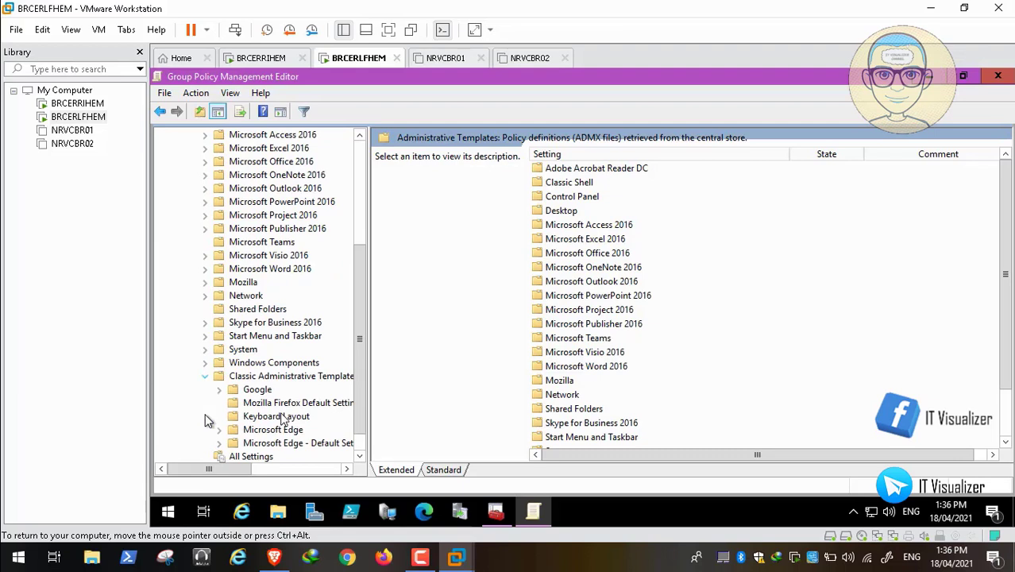
{"action": "left_click", "coordinate": [306, 473]}
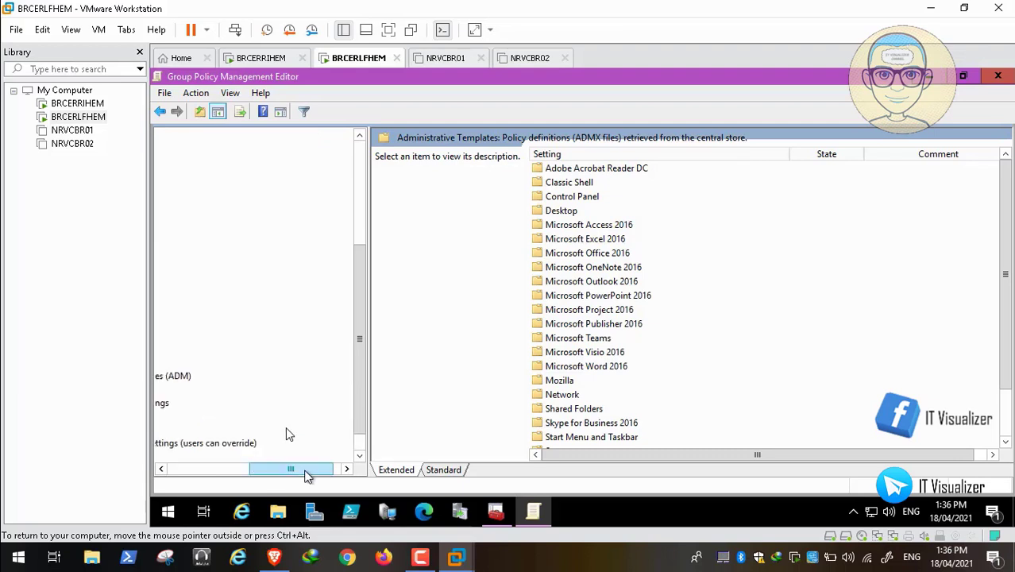
{"action": "left_click", "coordinate": [161, 470]}
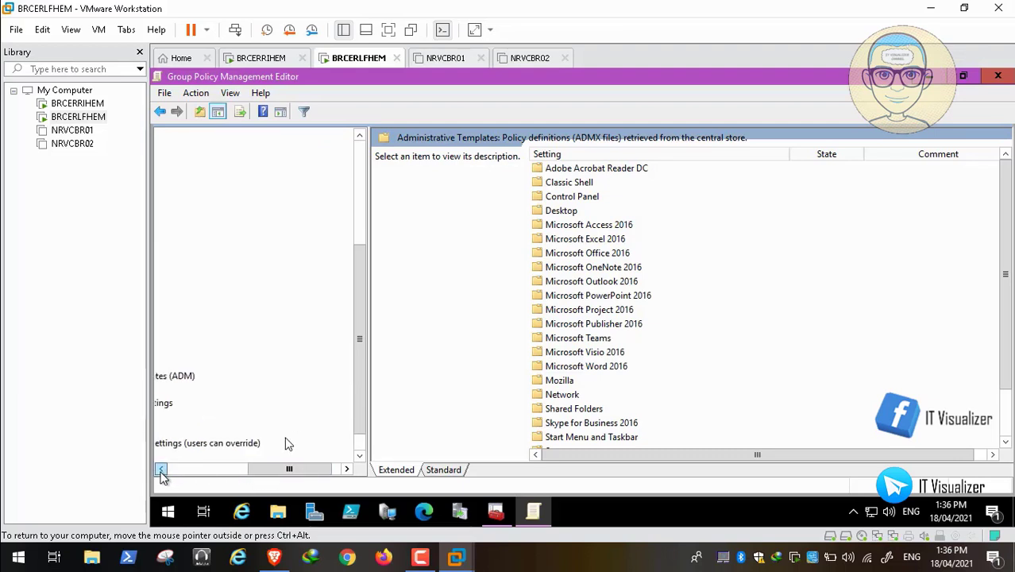
{"action": "left_click_drag", "start_coordinate": [162, 470], "coordinate": [161, 470]}
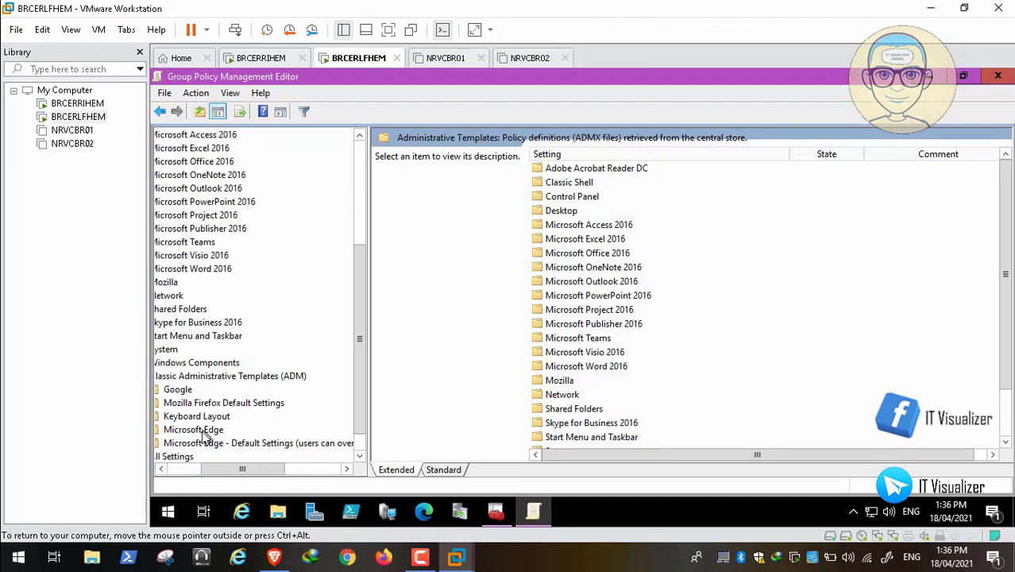
Step: Show the Microsoft Edge policy settings, then bring up the TechExpert Edge tutorial in Brave
{"action": "left_click", "coordinate": [204, 432]}
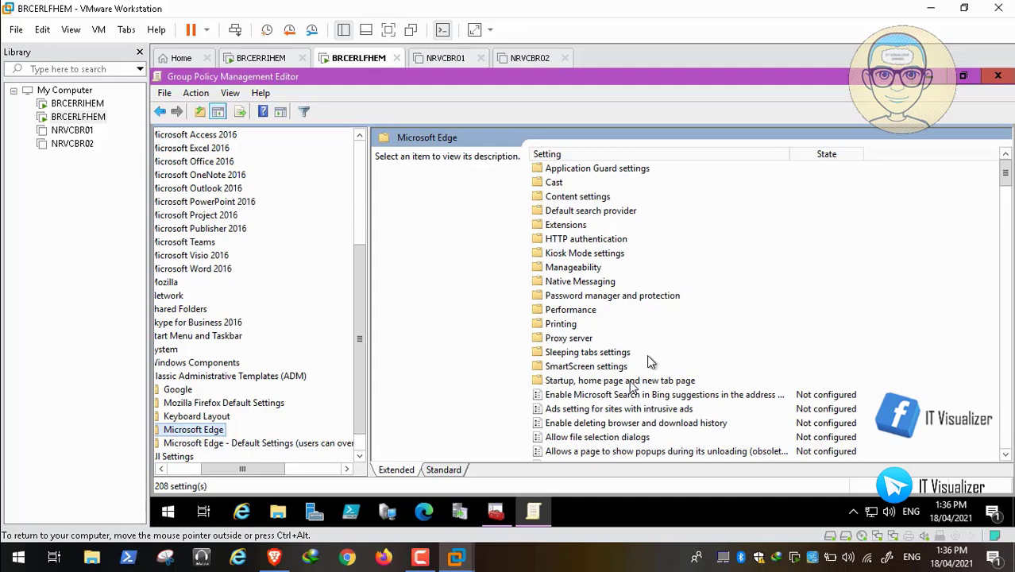
{"action": "left_click", "coordinate": [311, 444]}
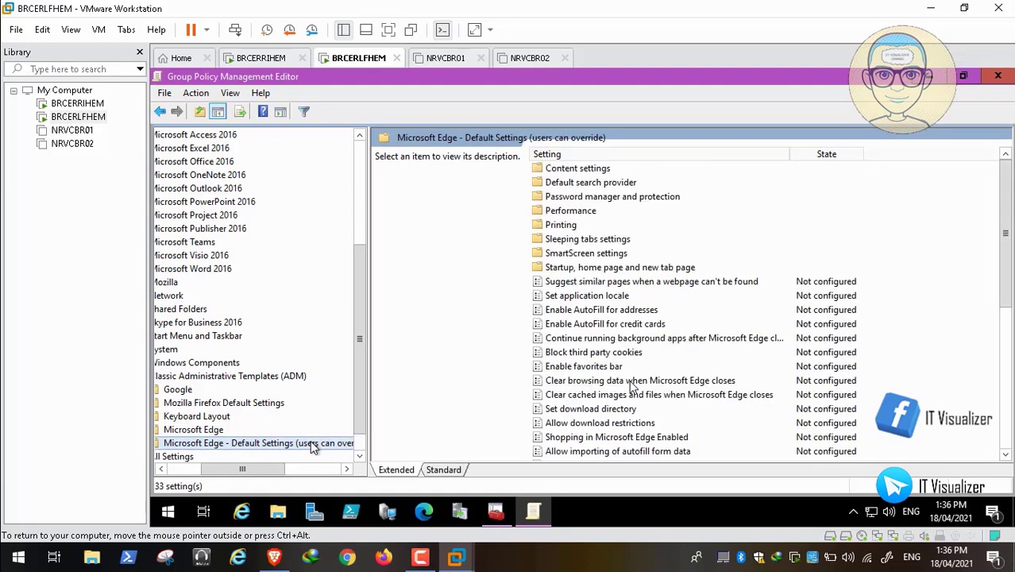
{"action": "left_click", "coordinate": [212, 431]}
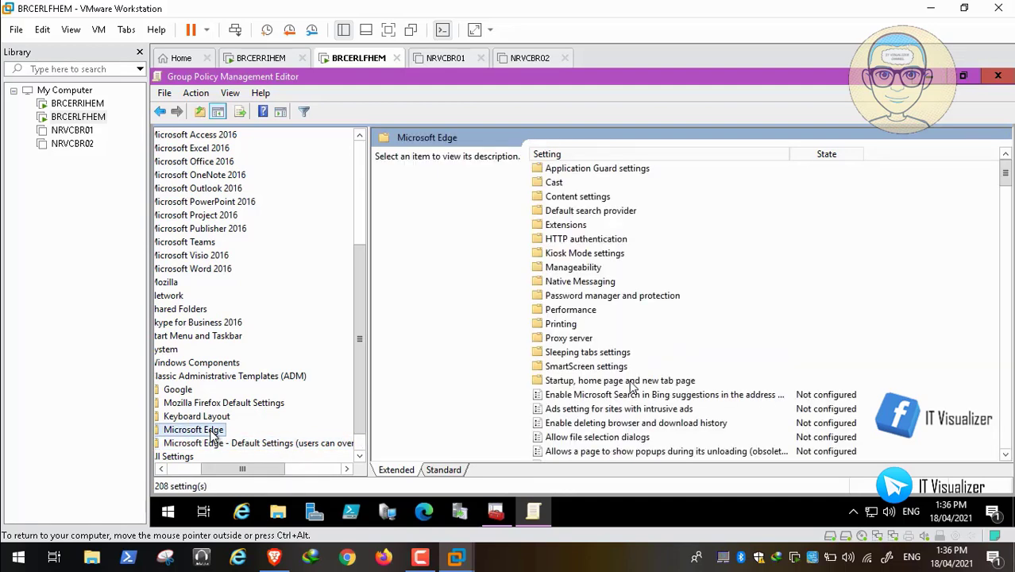
{"action": "left_click", "coordinate": [274, 558]}
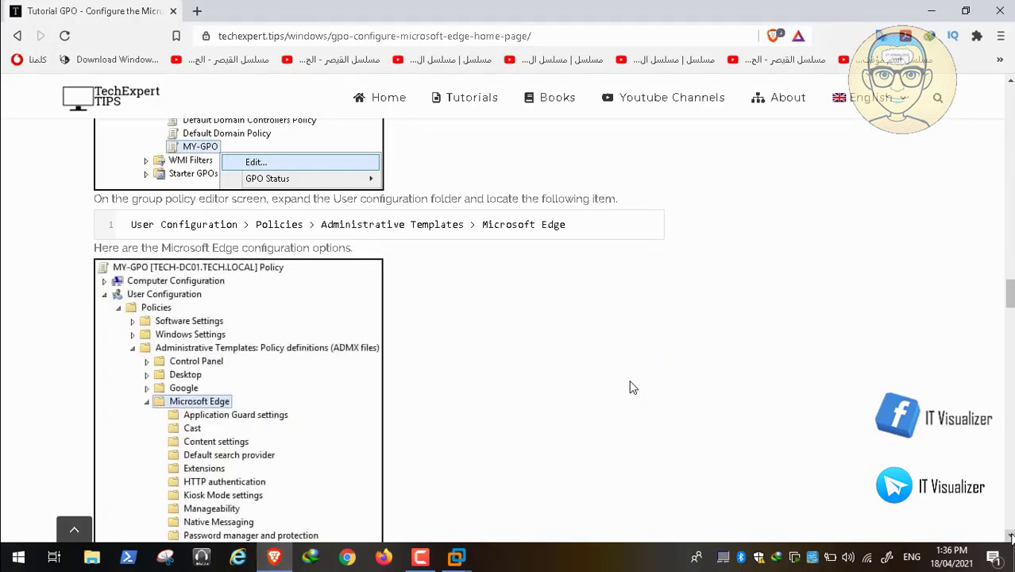
Step: Scroll the tutorial to the Startup, home page and new tab page step, then minimize Brave
{"action": "scroll", "coordinate": [633, 388], "scroll_direction": "down", "scroll_amount": 2}
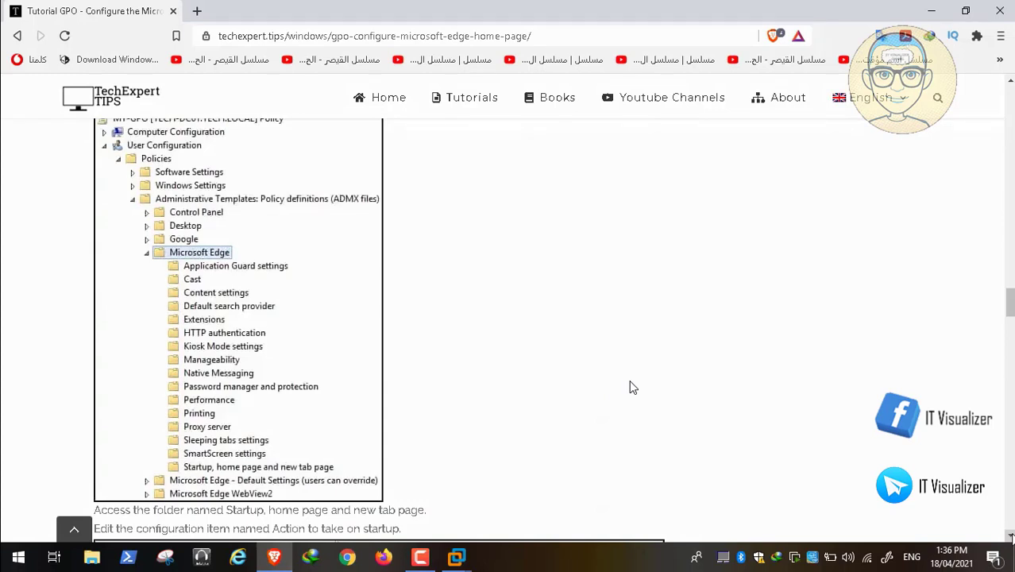
{"action": "scroll", "coordinate": [633, 387], "scroll_direction": "down", "scroll_amount": 1}
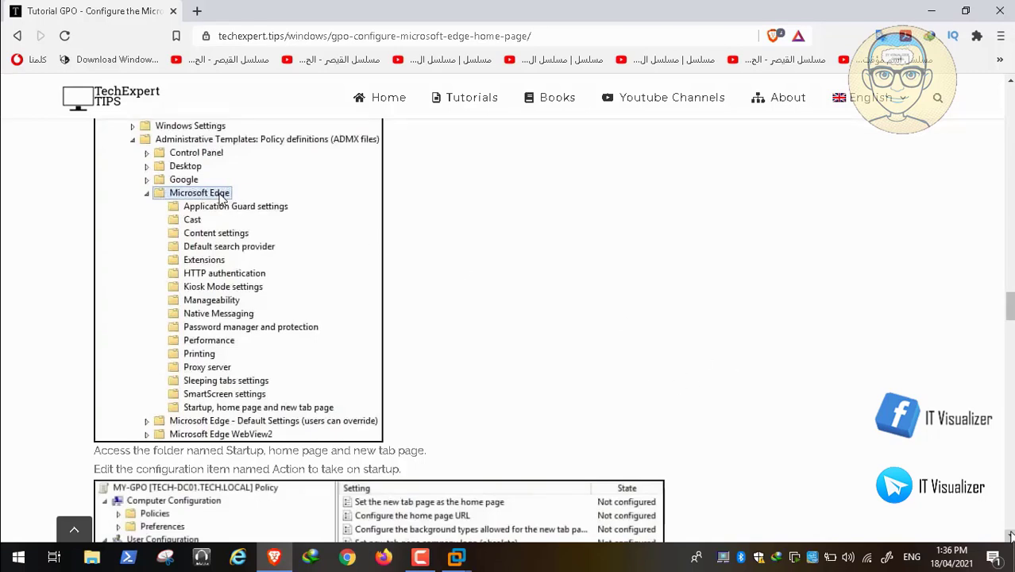
{"action": "left_click", "coordinate": [930, 11]}
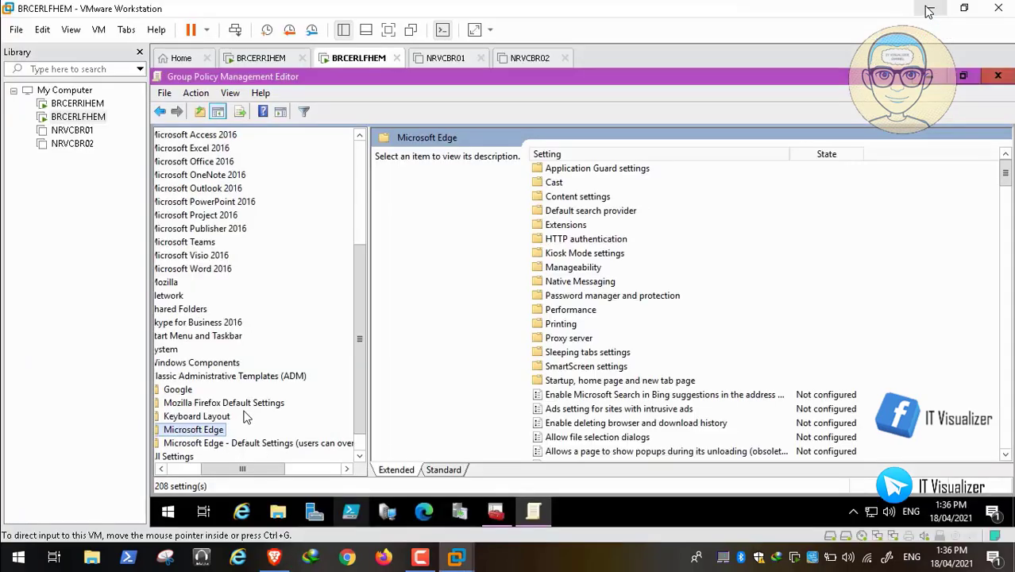
Step: Enable Action to take on startup with Open a list of URLs under Startup, home page and new tab page, and apply it
{"action": "double_click", "coordinate": [632, 382]}
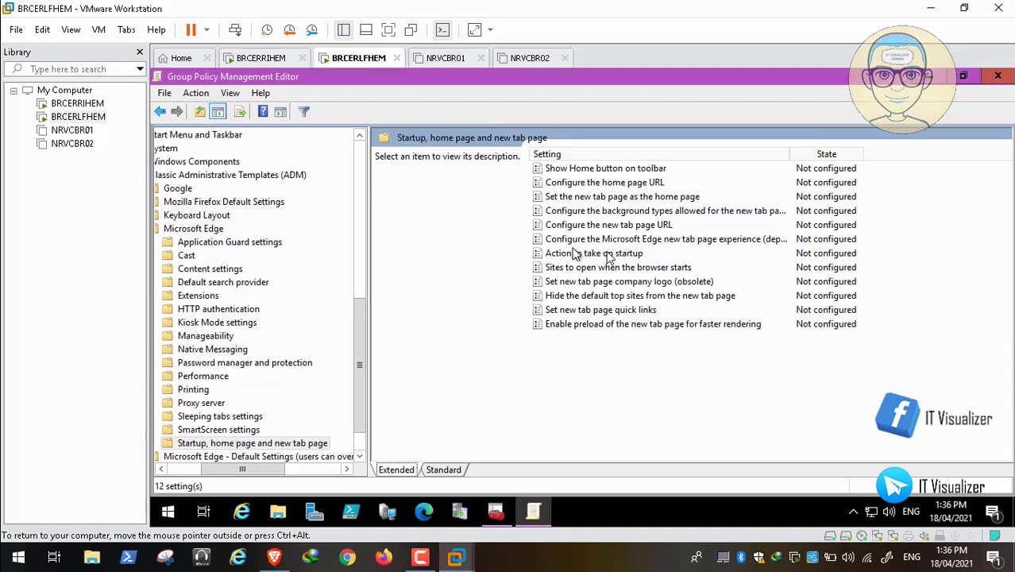
{"action": "double_click", "coordinate": [576, 254]}
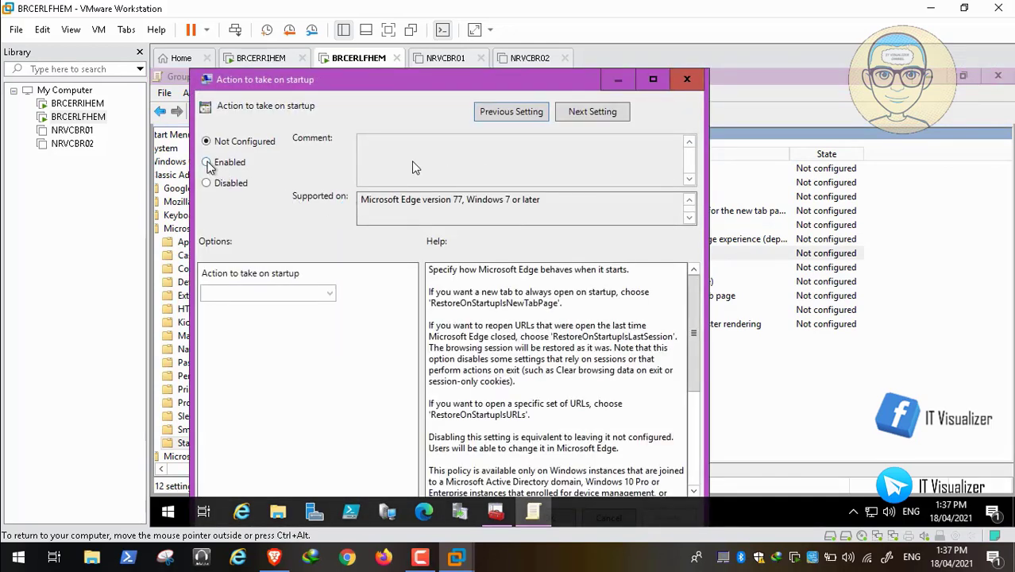
{"action": "left_click", "coordinate": [207, 162]}
{"action": "left_click", "coordinate": [288, 295]}
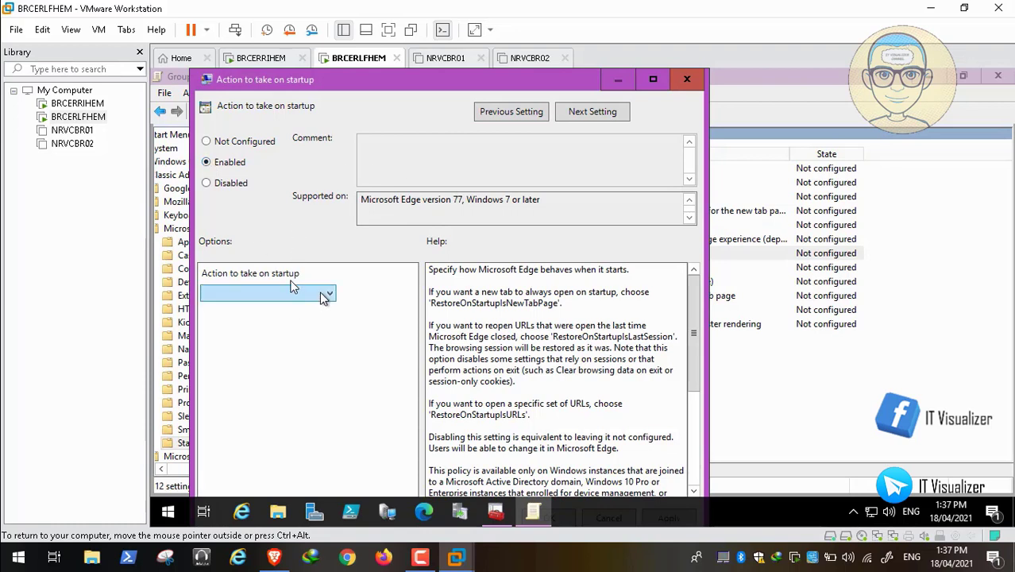
{"action": "left_click", "coordinate": [291, 292]}
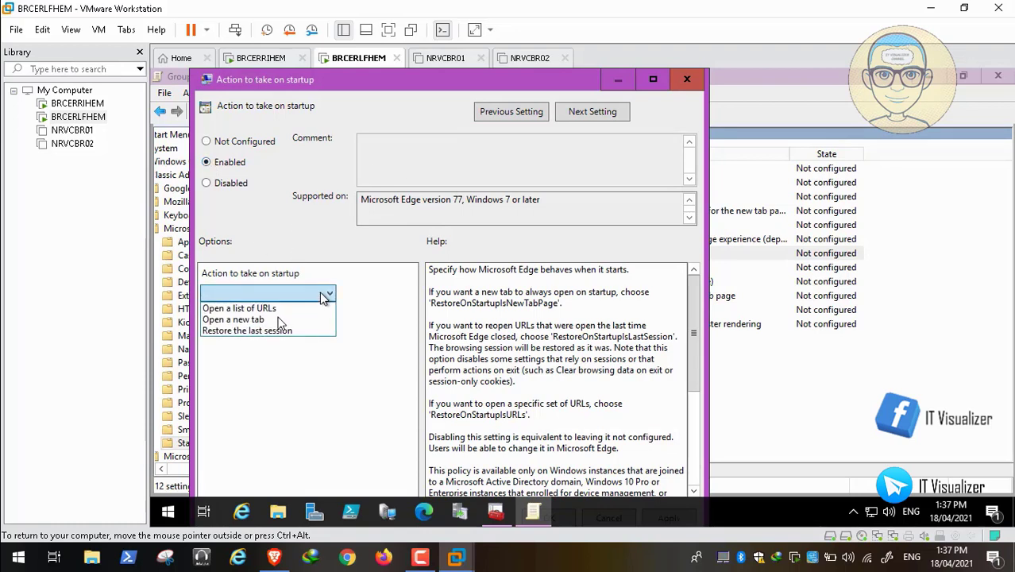
{"action": "left_click", "coordinate": [270, 309]}
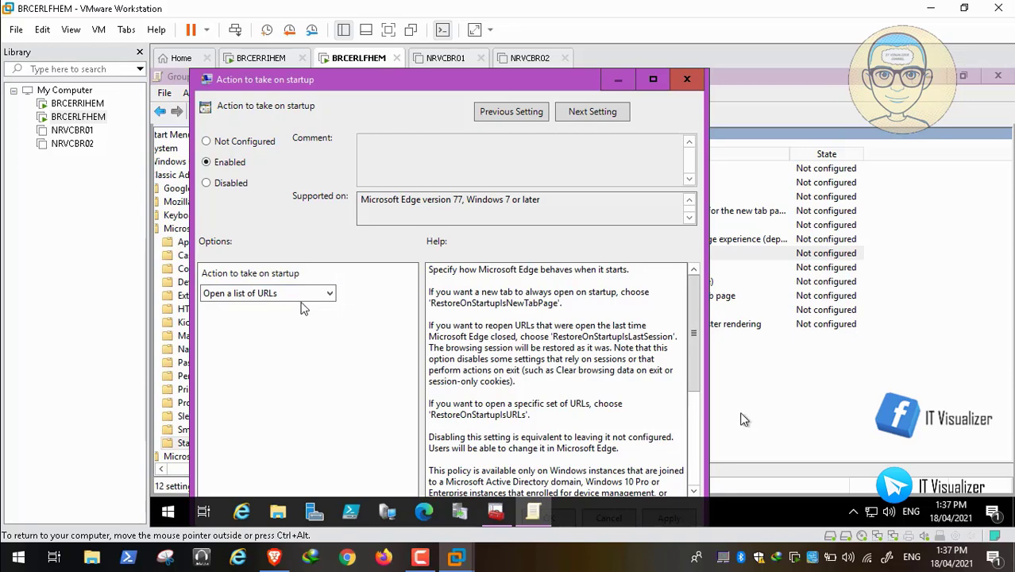
{"action": "left_click", "coordinate": [696, 453]}
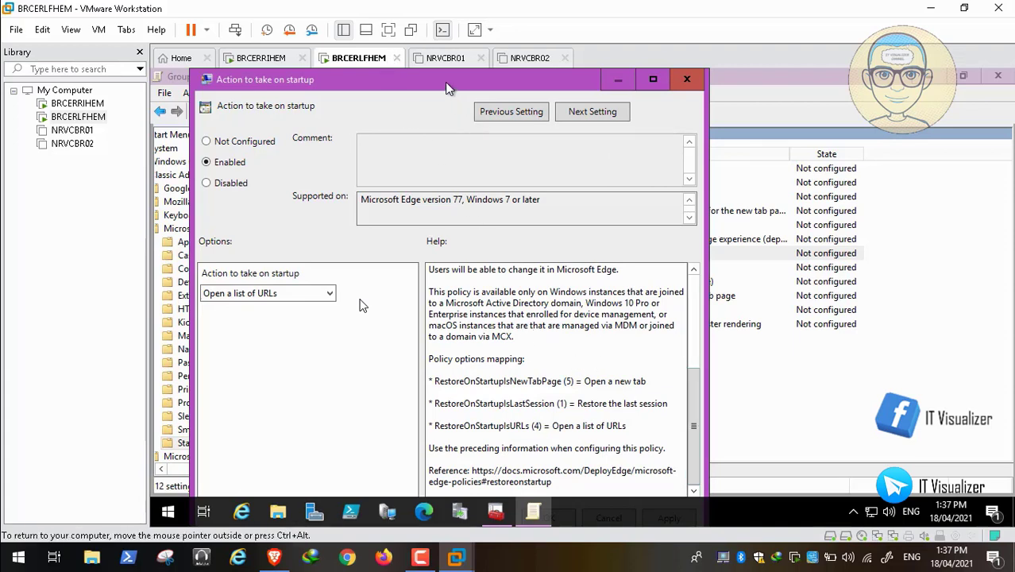
{"action": "left_click_drag", "start_coordinate": [445, 82], "coordinate": [497, 66]}
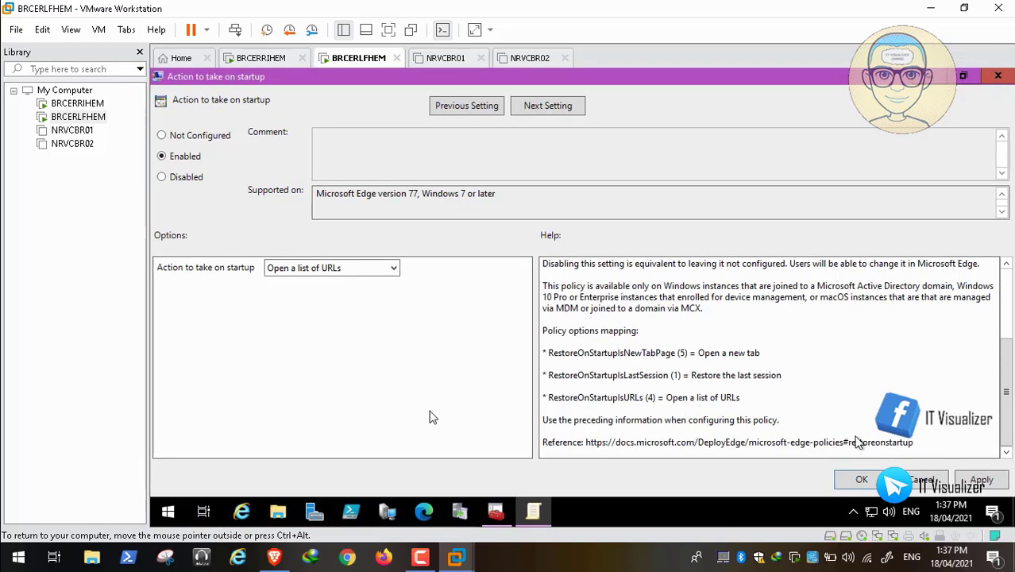
{"action": "left_click", "coordinate": [983, 481]}
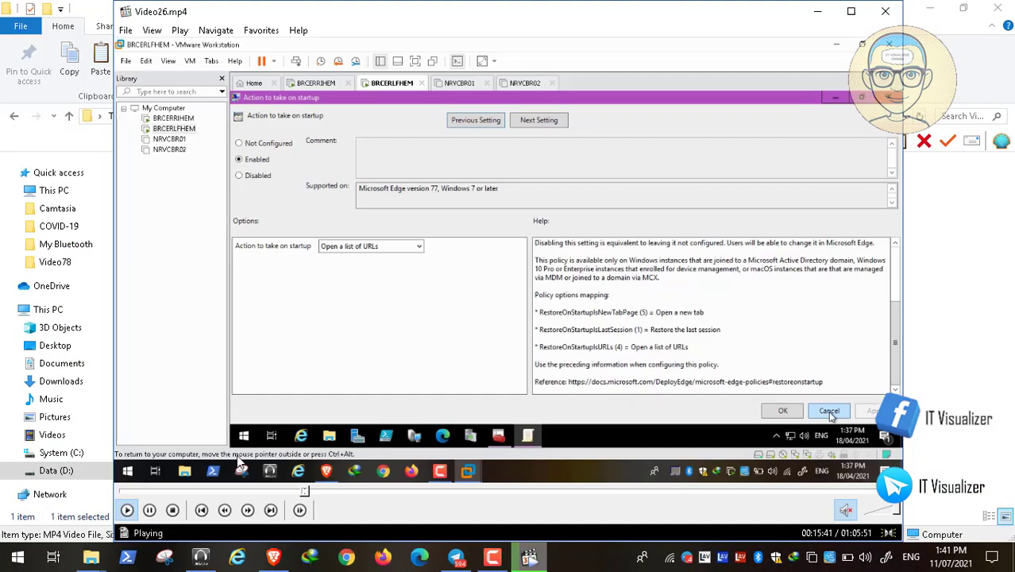
Step: Pause Video26.mp4 at 00:15:42 and minimize Media Player Classic
{"action": "left_click", "coordinate": [150, 510]}
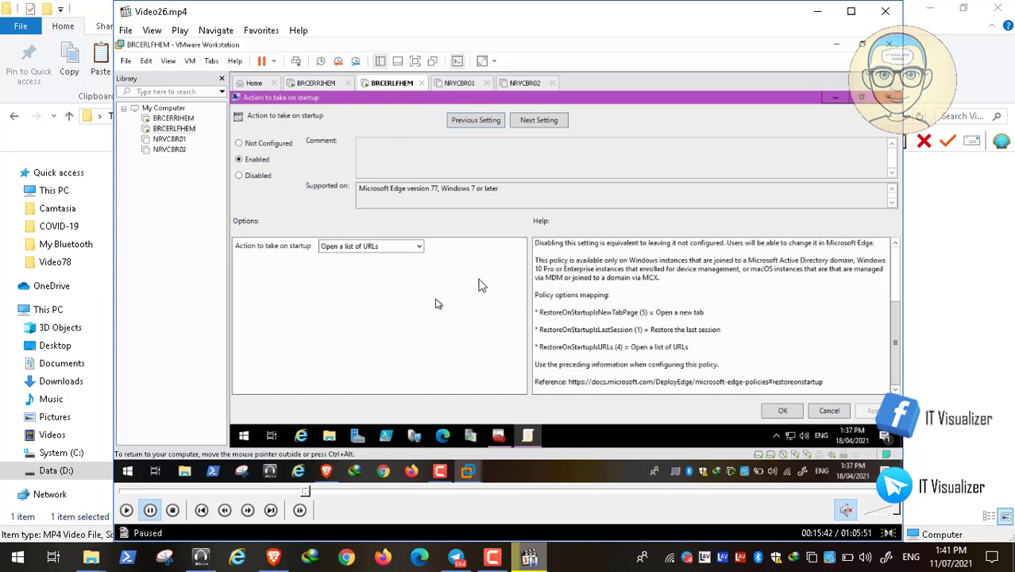
{"action": "left_click", "coordinate": [818, 11]}
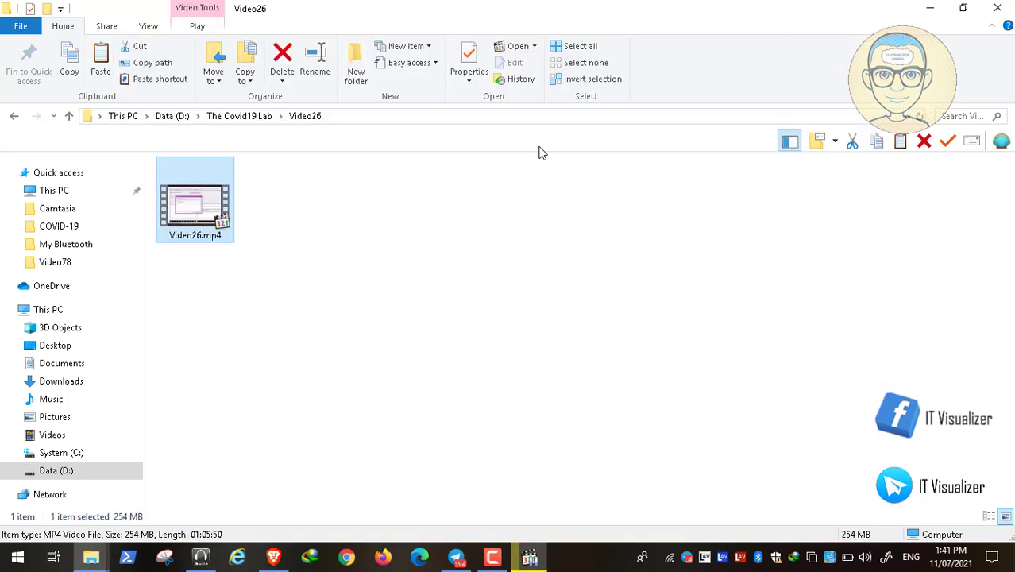
Step: Browse to D:\ADToolsCollection\COVID-19 Final\CIS Group Policies, widen the Name column, and select the Chrome benchmark PDF
{"action": "left_click", "coordinate": [59, 473]}
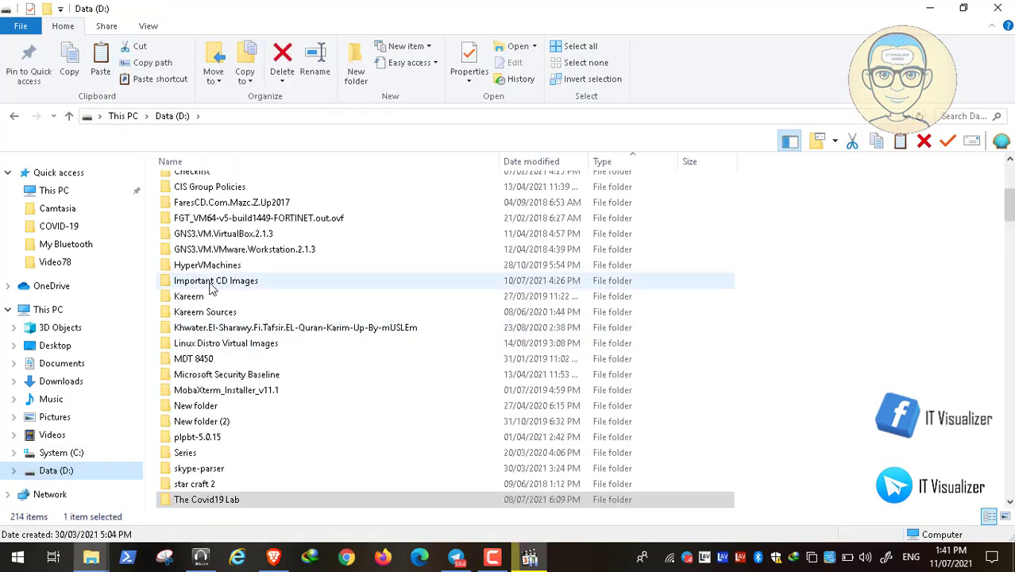
{"action": "left_click_drag", "start_coordinate": [1007, 205], "coordinate": [1008, 180]}
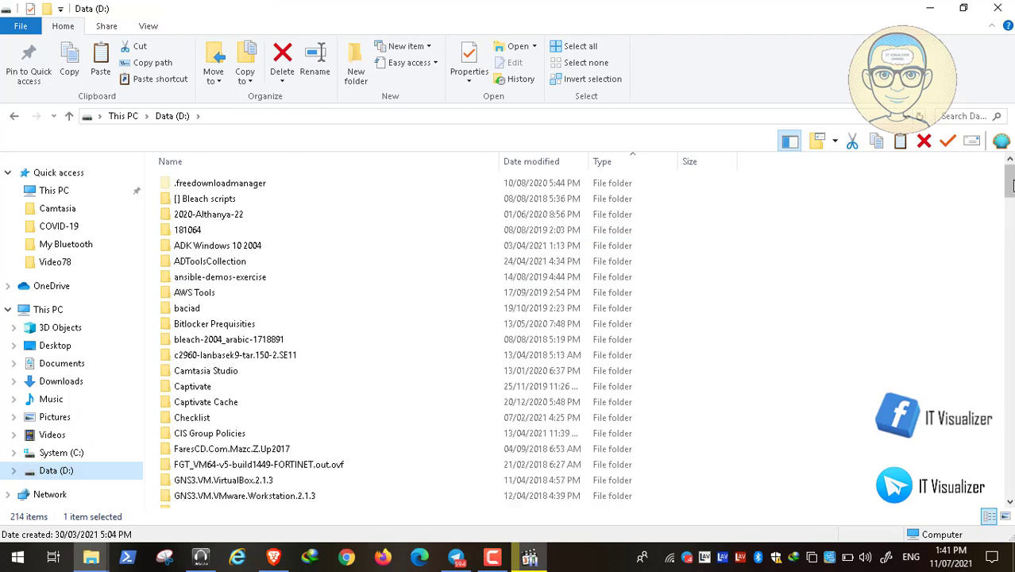
{"action": "double_click", "coordinate": [231, 263]}
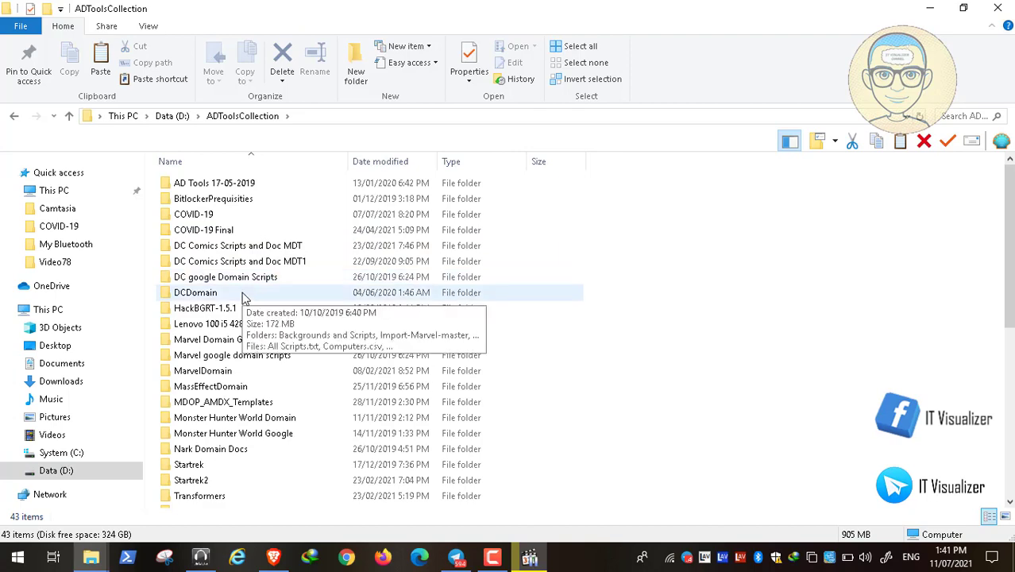
{"action": "double_click", "coordinate": [219, 229]}
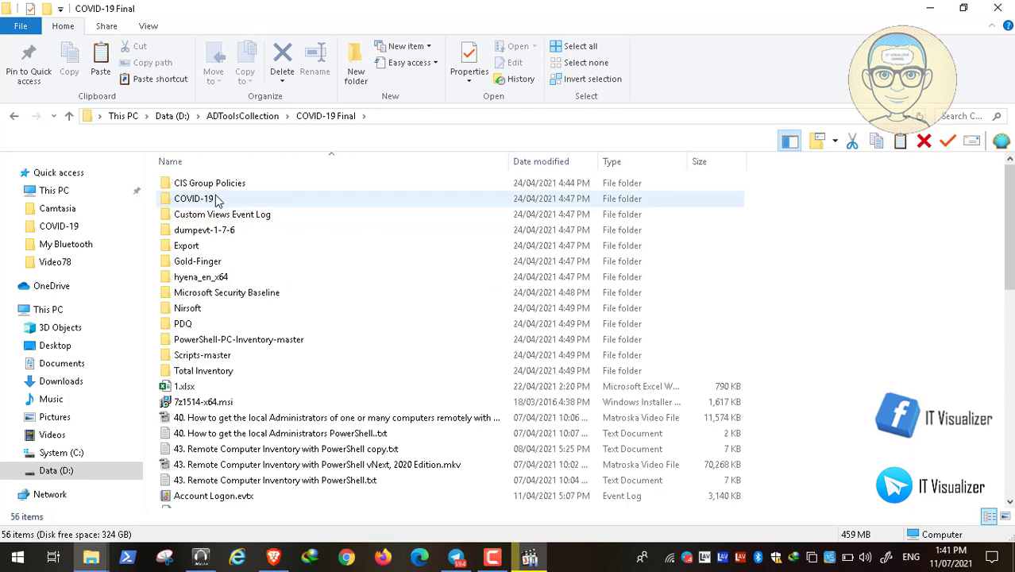
{"action": "double_click", "coordinate": [220, 188]}
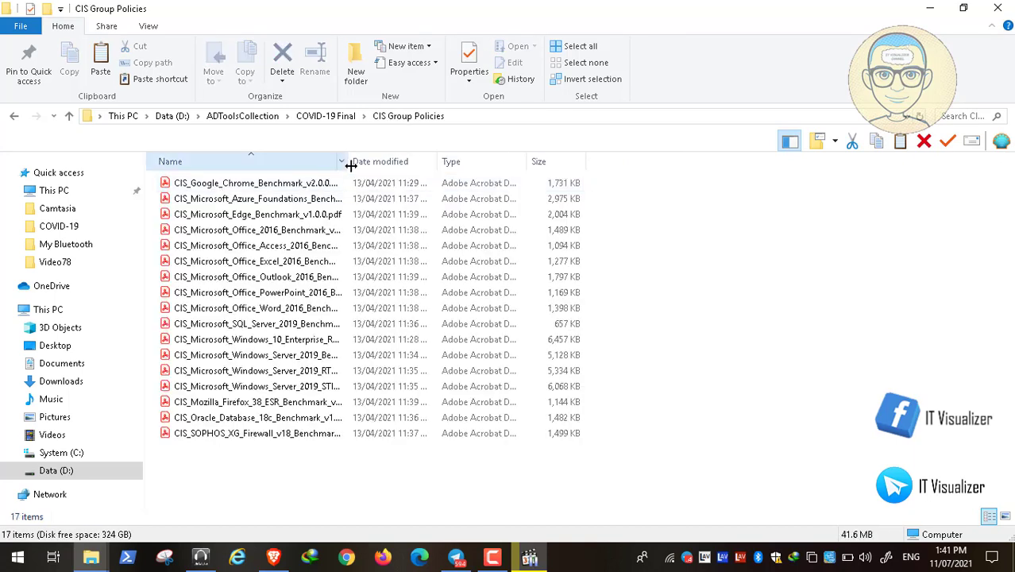
{"action": "left_click_drag", "start_coordinate": [350, 166], "coordinate": [472, 166]}
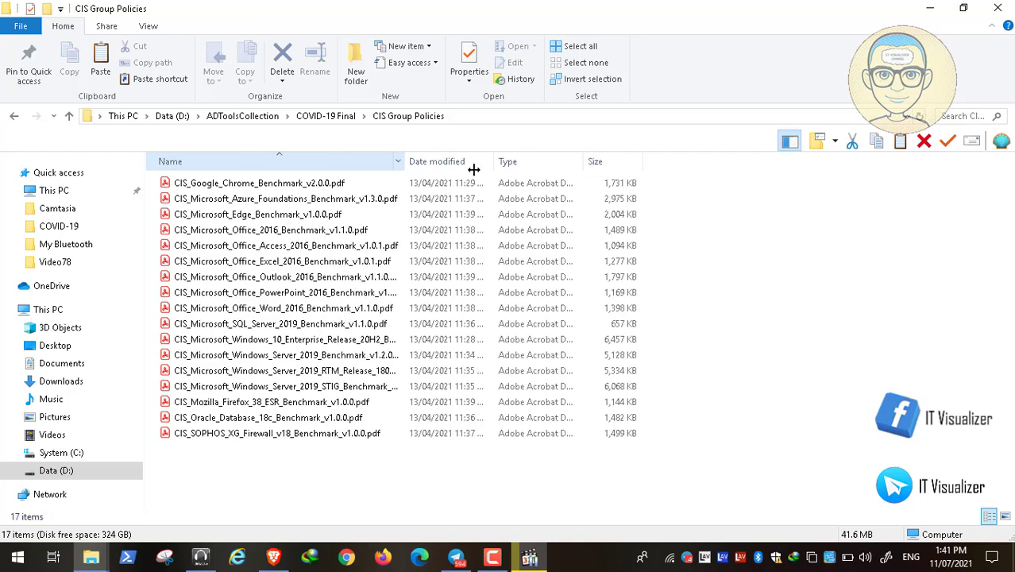
{"action": "left_click", "coordinate": [286, 189]}
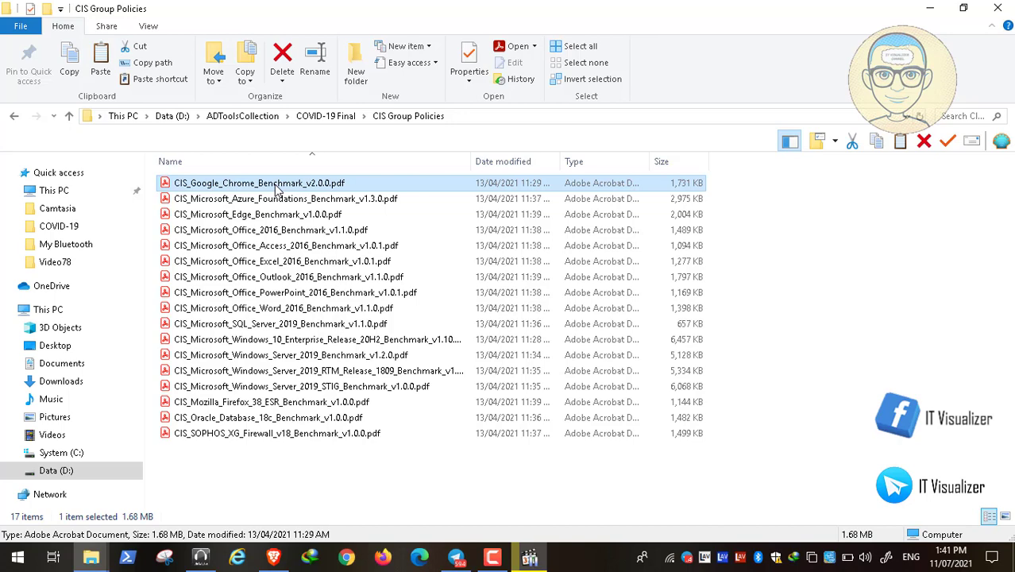
Step: Open CIS_Google_Chrome_Benchmark_v2.0.0.pdf, skim its table of contents, then close Acrobat Reader
{"action": "double_click", "coordinate": [276, 189]}
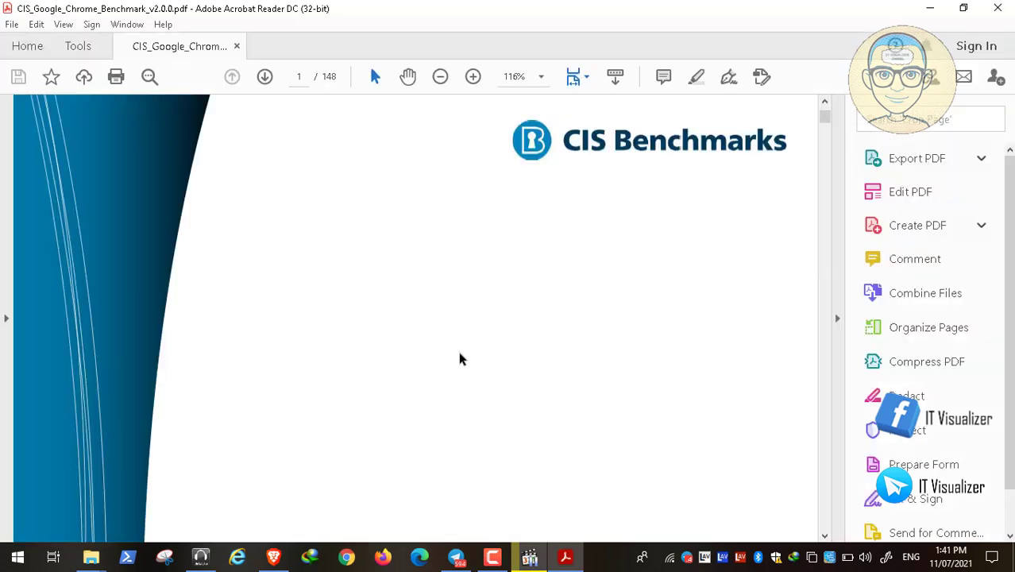
{"action": "scroll", "coordinate": [459, 359], "scroll_direction": "down", "scroll_amount": 2}
{"action": "scroll", "coordinate": [460, 359], "scroll_direction": "down", "scroll_amount": 1}
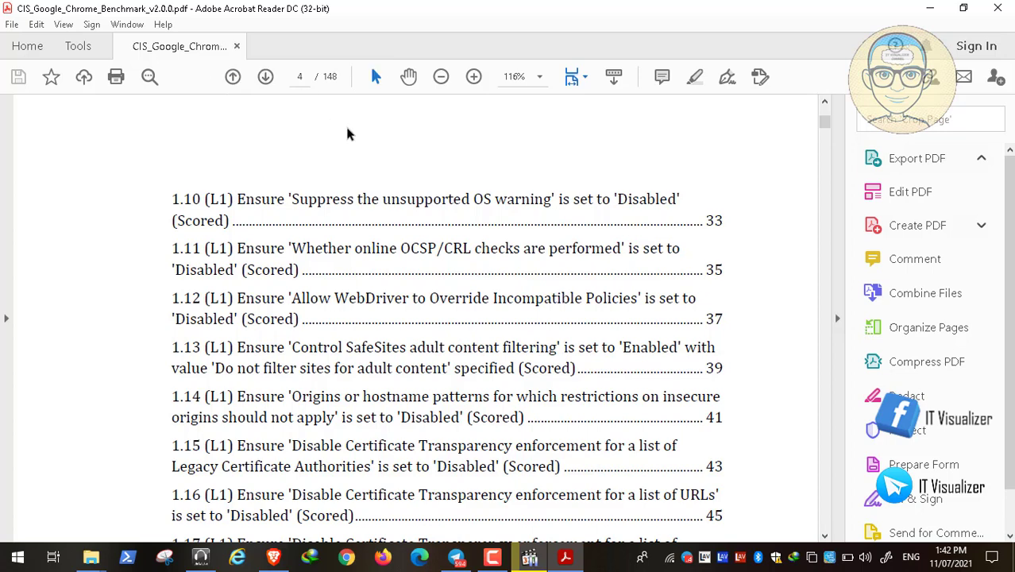
{"action": "scroll", "coordinate": [724, 252], "scroll_direction": "down", "scroll_amount": 20}
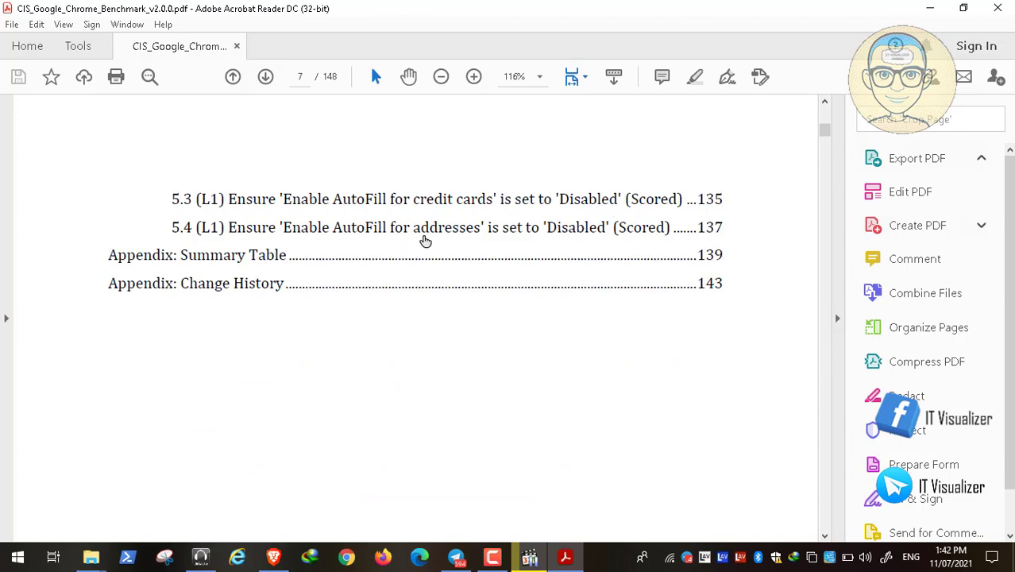
{"action": "left_click", "coordinate": [916, 158]}
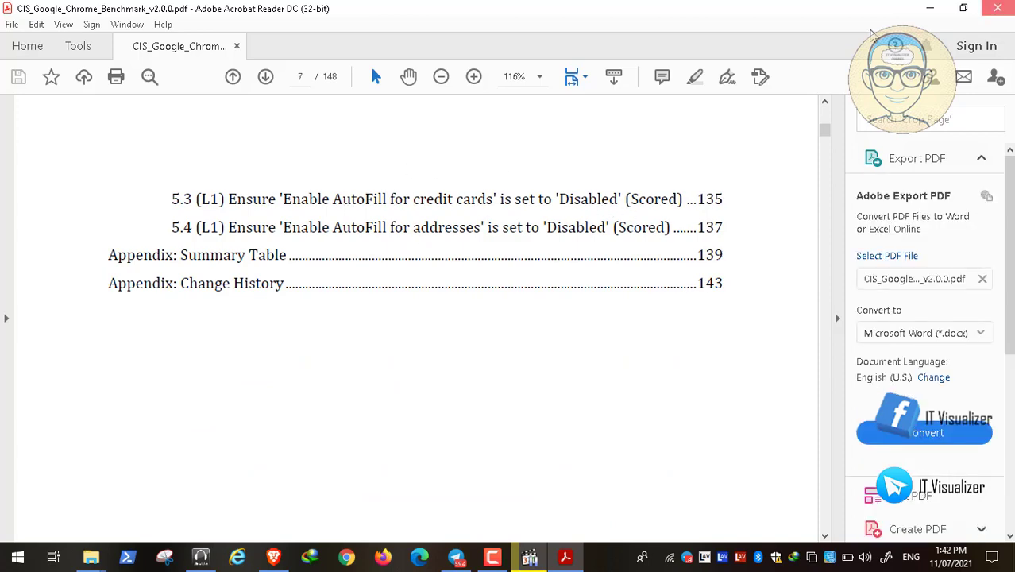
{"action": "left_click", "coordinate": [998, 8]}
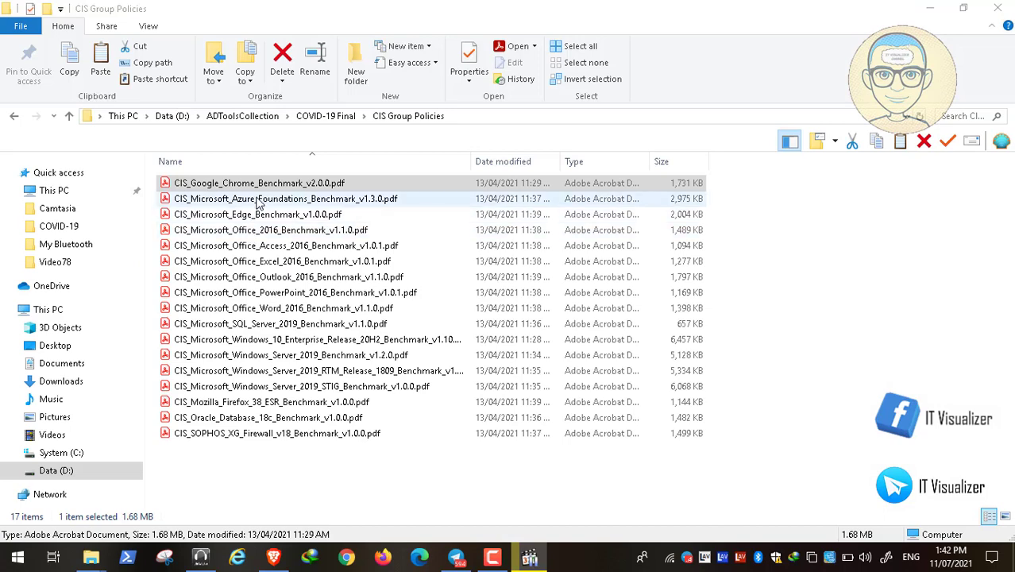
Step: Open CIS_Microsoft_Edge_Benchmark_v1.0.0.pdf, skim its contents, and close it
{"action": "left_click", "coordinate": [271, 215]}
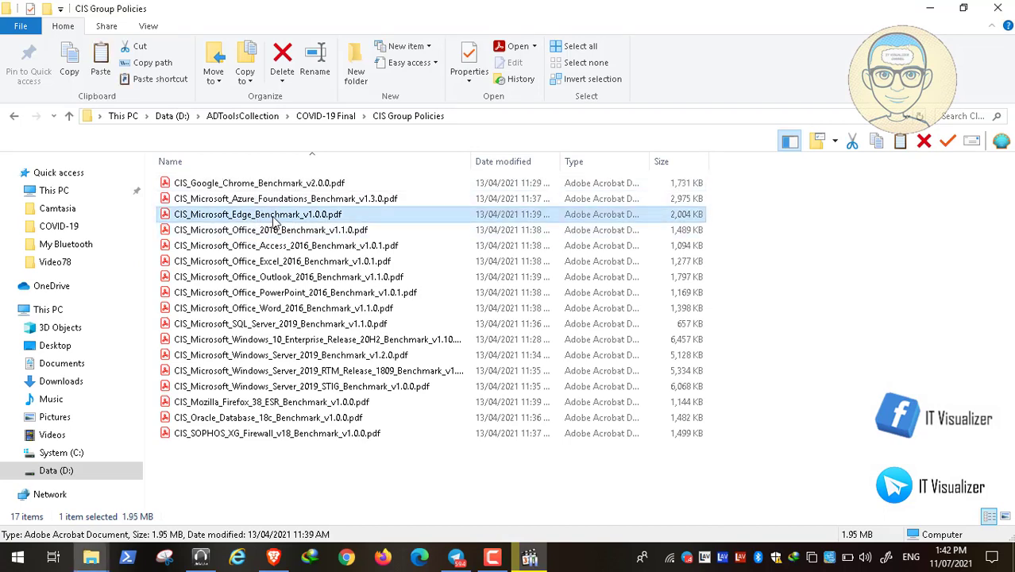
{"action": "double_click", "coordinate": [273, 218]}
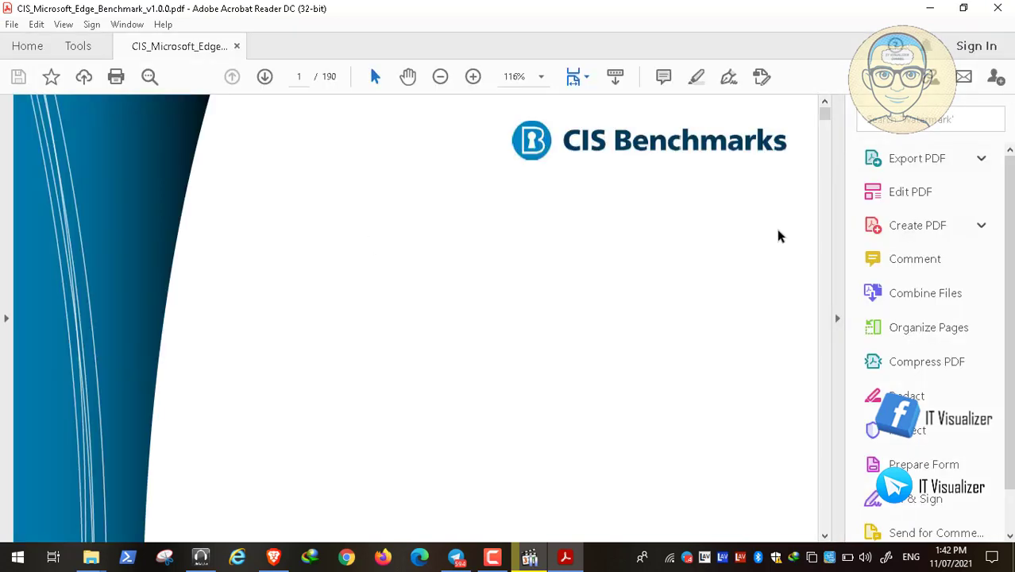
{"action": "scroll", "coordinate": [815, 250], "scroll_direction": "down", "scroll_amount": 5}
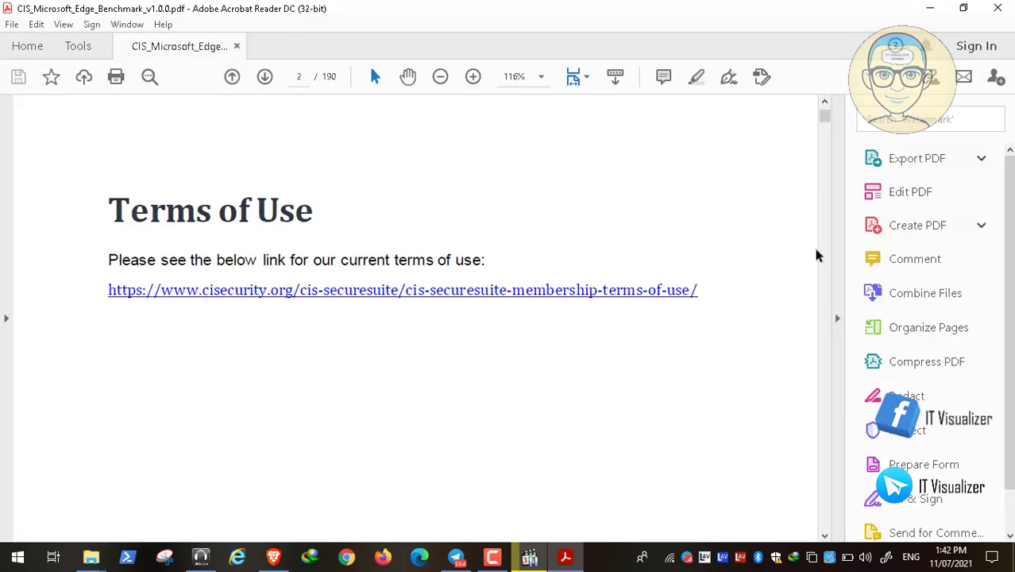
{"action": "scroll", "coordinate": [817, 255], "scroll_direction": "down", "scroll_amount": 5}
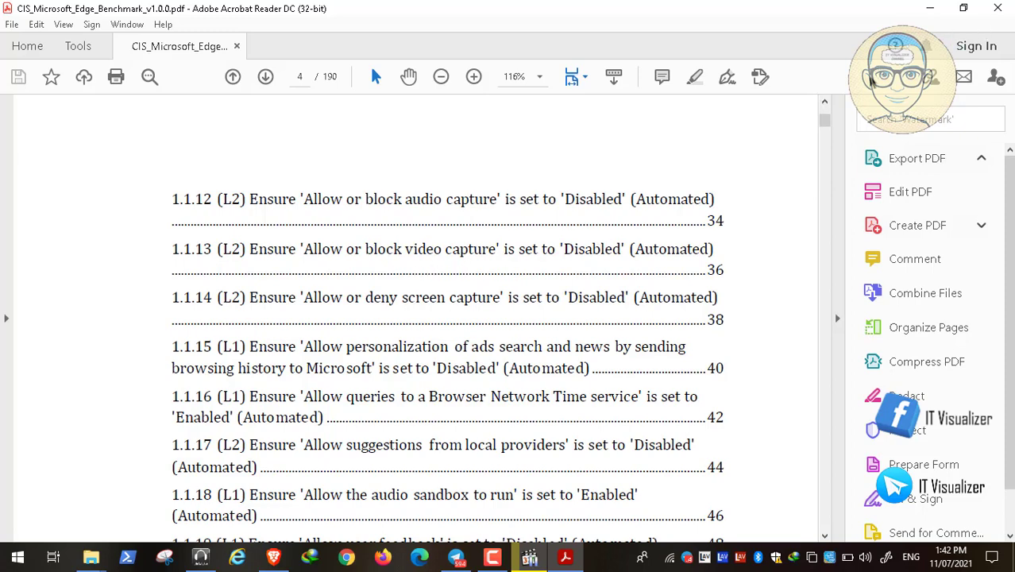
{"action": "left_click", "coordinate": [999, 8]}
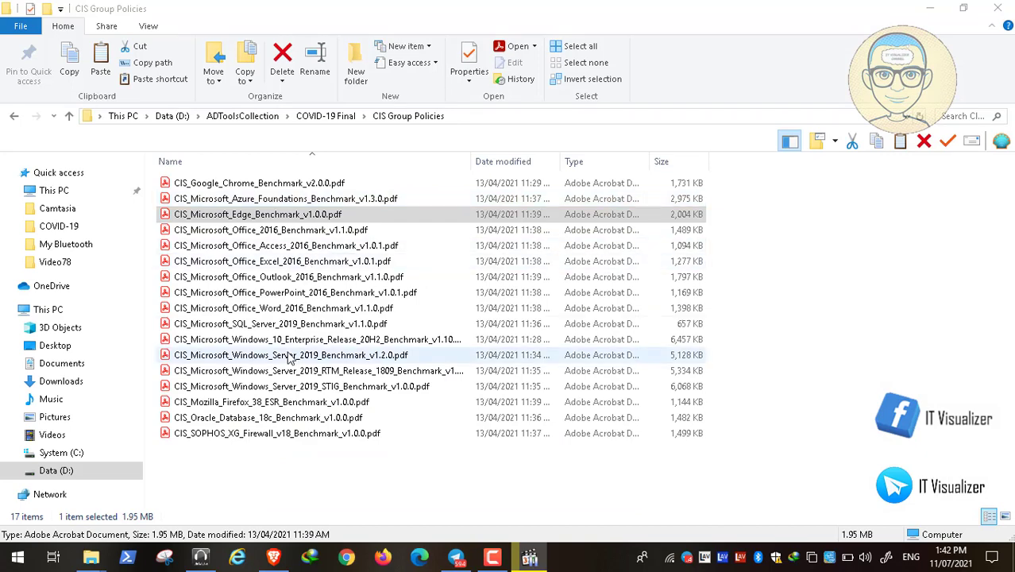
Step: Close the CIS Group Policies folder and bring the paused tutorial recording back full screen
{"action": "left_click", "coordinate": [308, 405]}
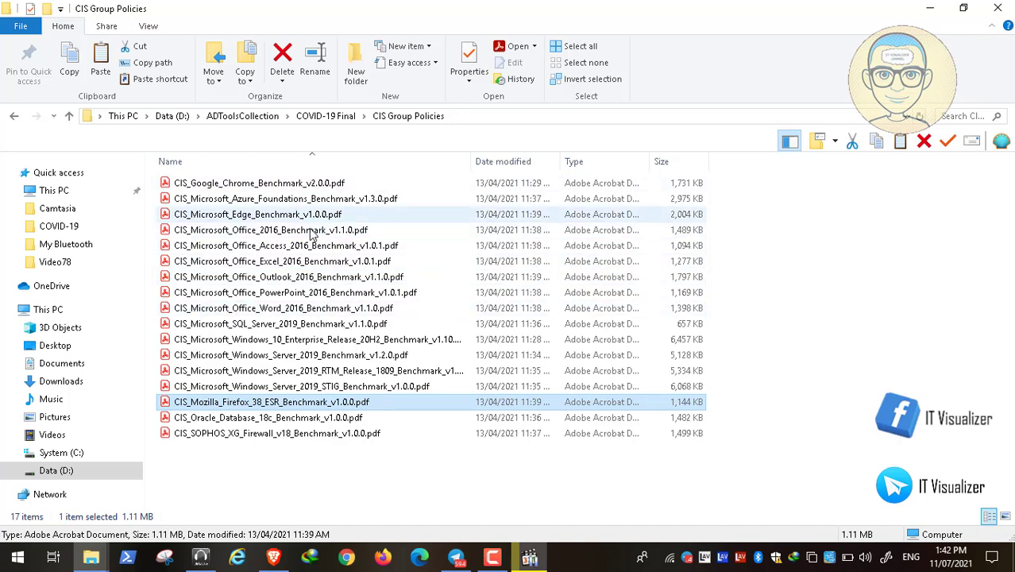
{"action": "left_click", "coordinate": [994, 9]}
{"action": "left_click", "coordinate": [533, 556]}
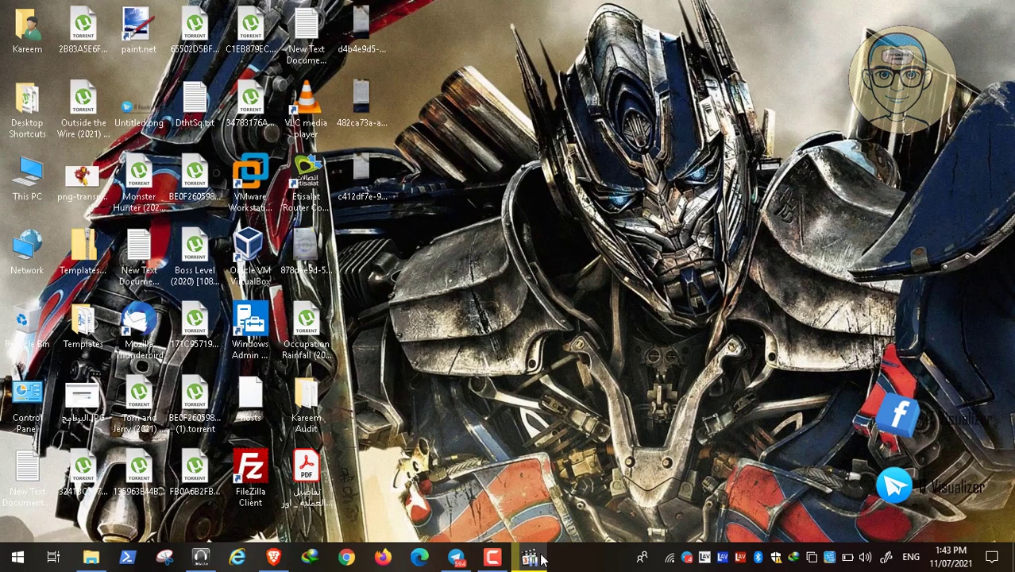
{"action": "double_click", "coordinate": [392, 324]}
{"action": "key", "text": "space"}
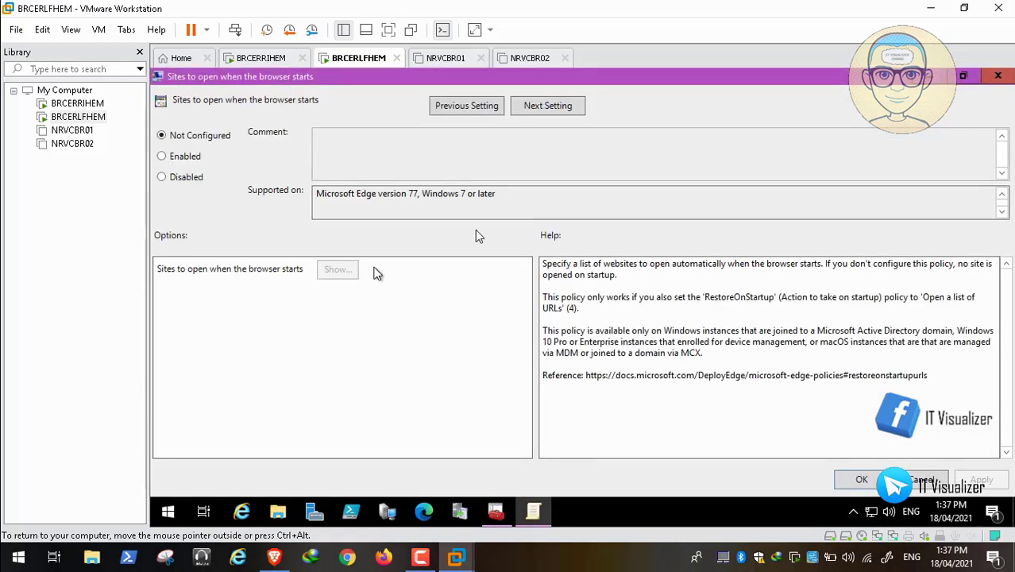
{"action": "left_click", "coordinate": [179, 157]}
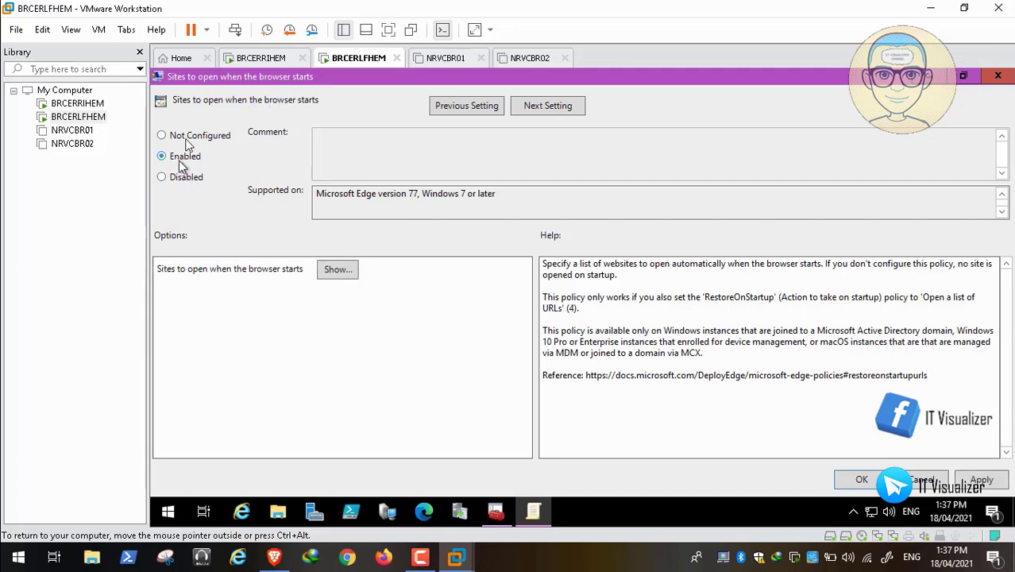
{"action": "left_click", "coordinate": [336, 269]}
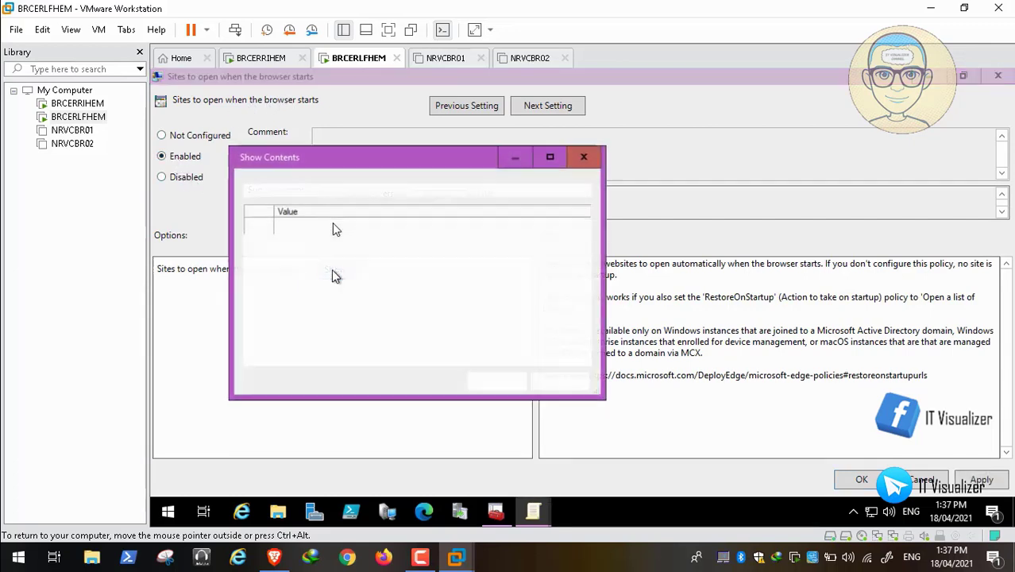
{"action": "left_click", "coordinate": [314, 228]}
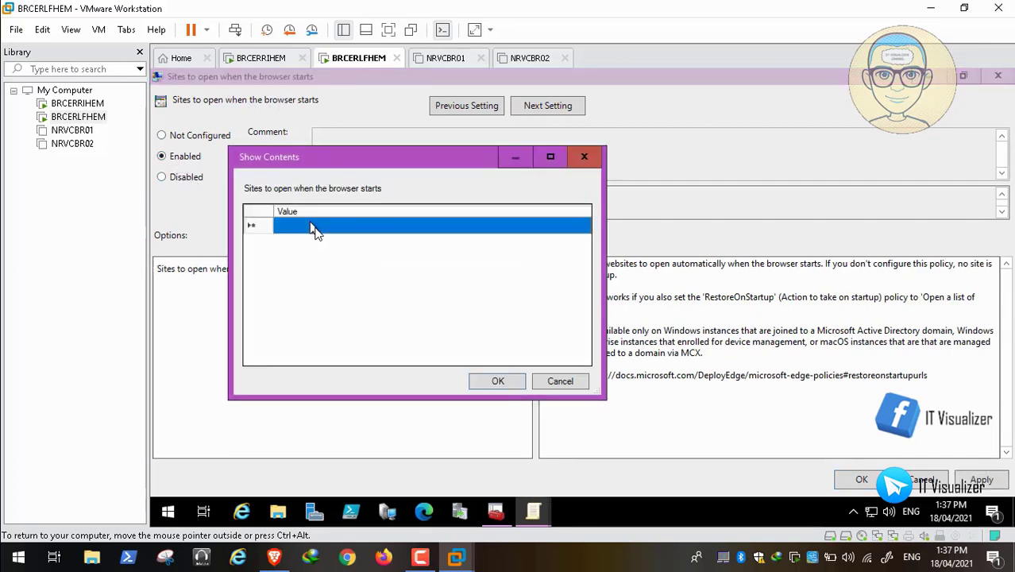
{"action": "left_click", "coordinate": [324, 231]}
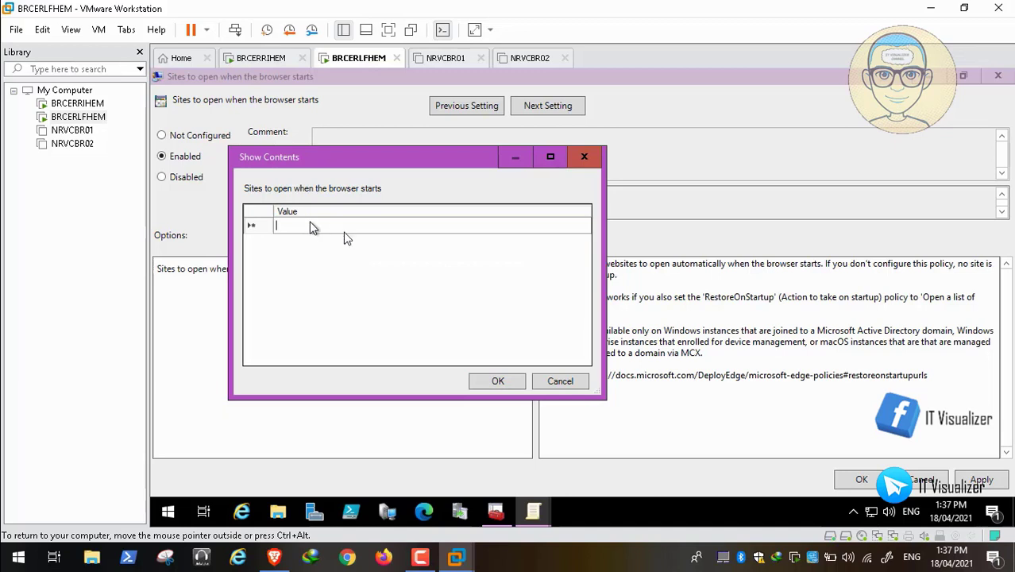
{"action": "type", "text": "www.google"}
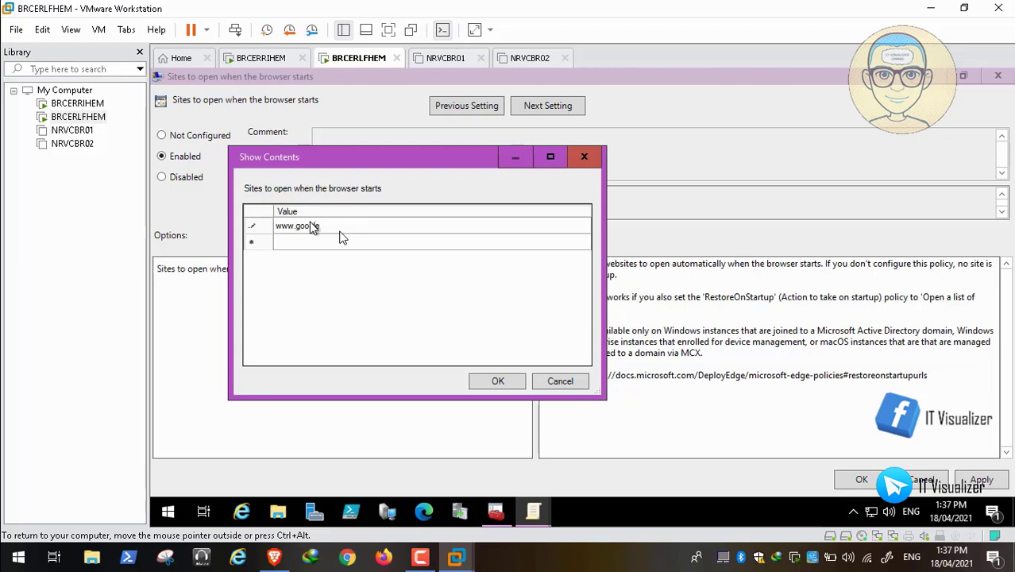
{"action": "type", "text": ".com"}
{"action": "left_click", "coordinate": [293, 242]}
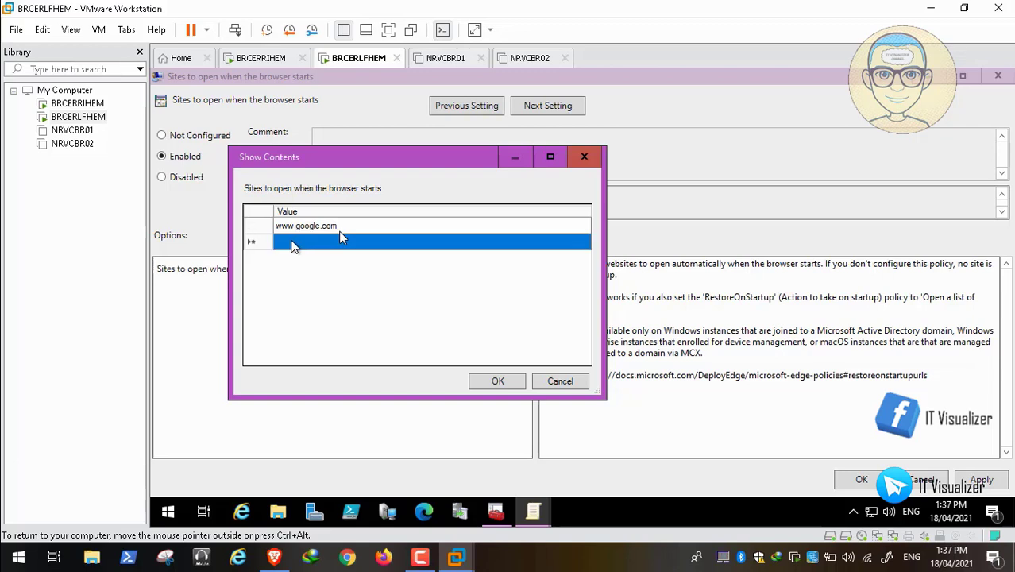
{"action": "left_click", "coordinate": [293, 243]}
{"action": "type", "text": "www.microsoft.com"}
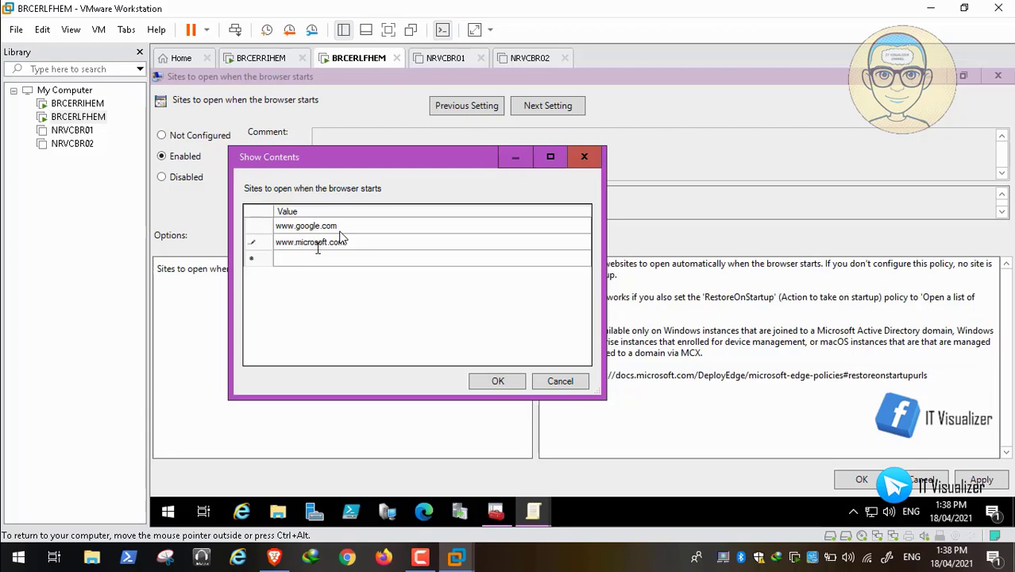
{"action": "left_click", "coordinate": [497, 381]}
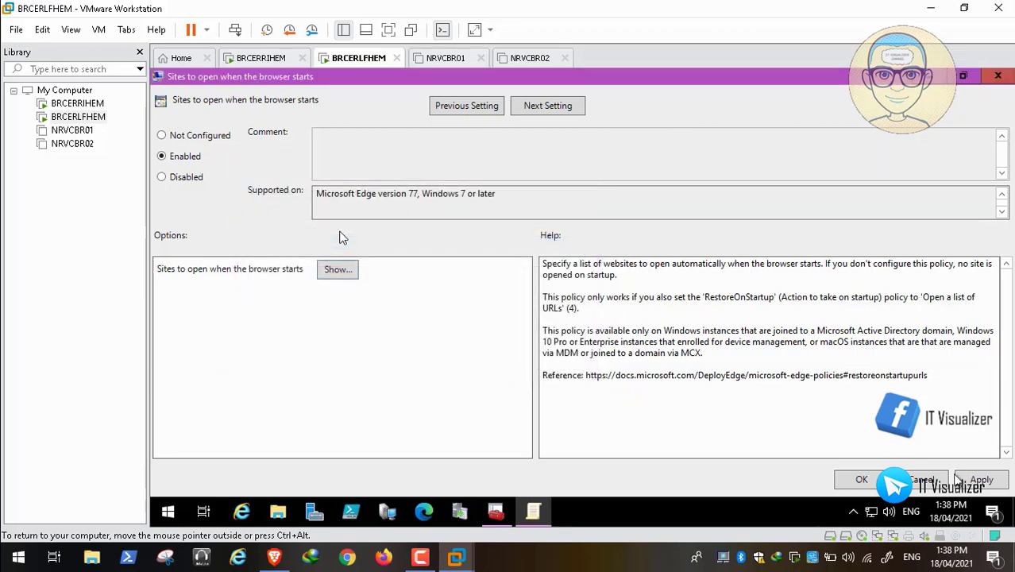
{"action": "left_click", "coordinate": [979, 481]}
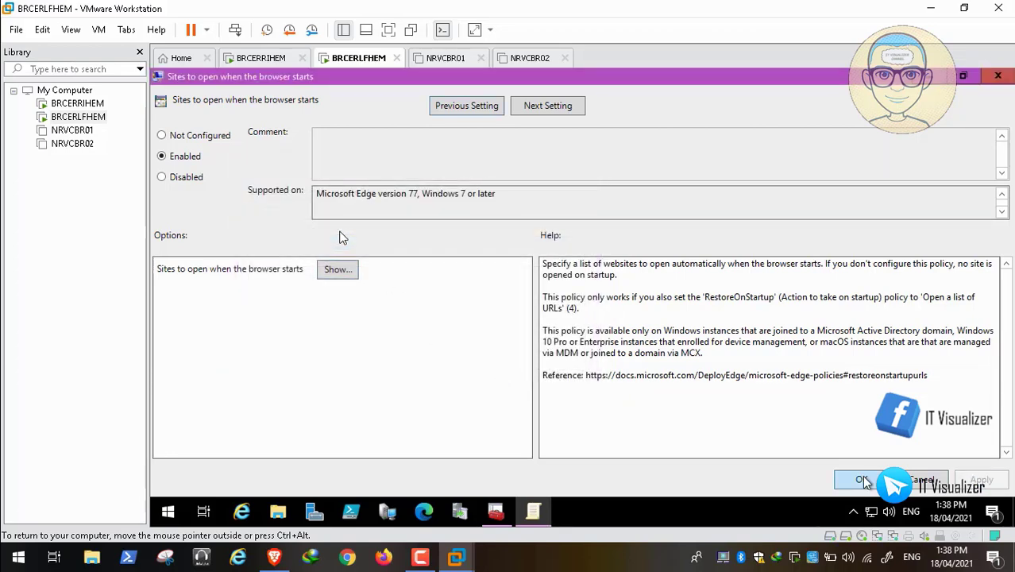
{"action": "left_click", "coordinate": [871, 473]}
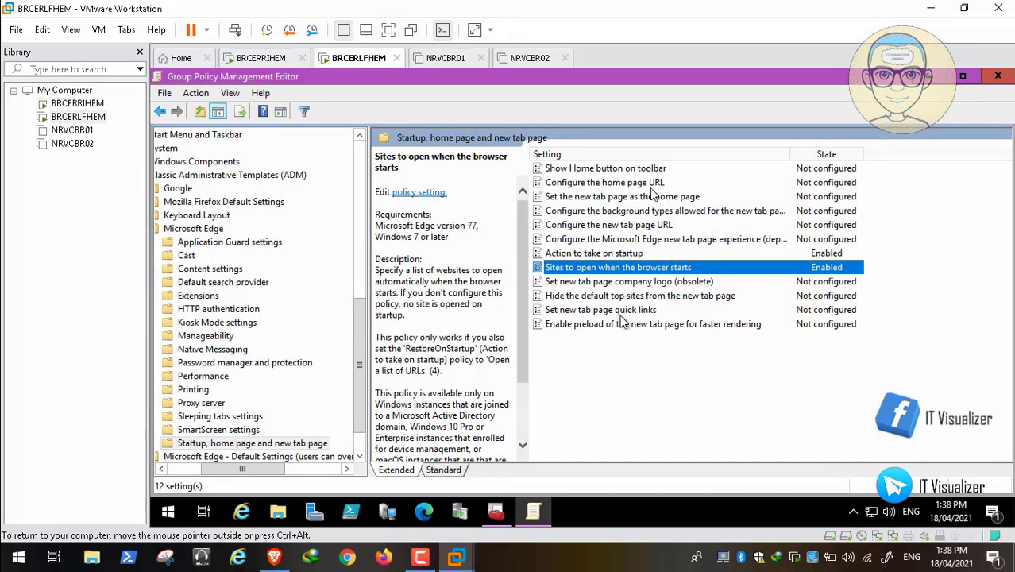
{"action": "left_click", "coordinate": [624, 226]}
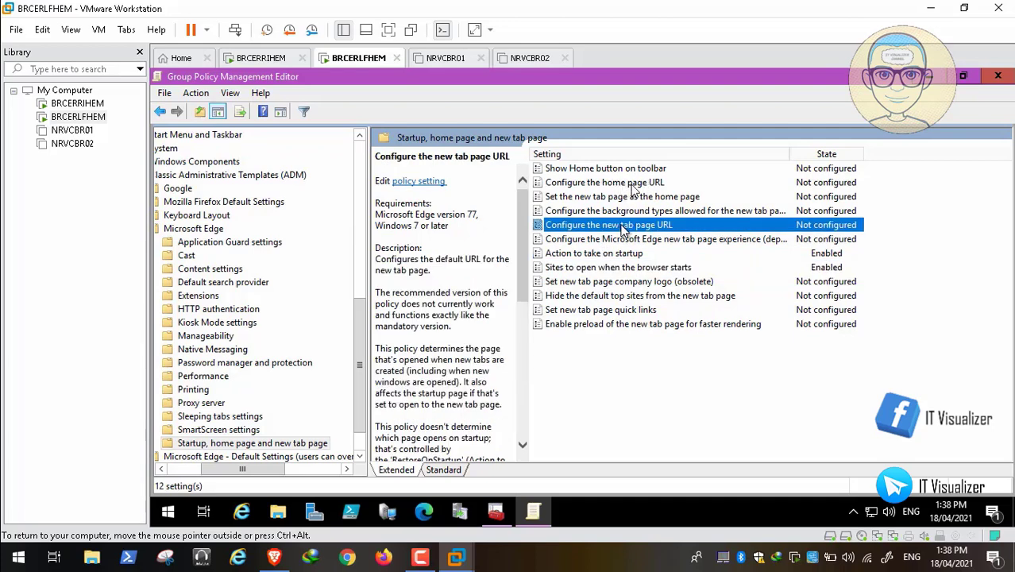
{"action": "double_click", "coordinate": [626, 183]}
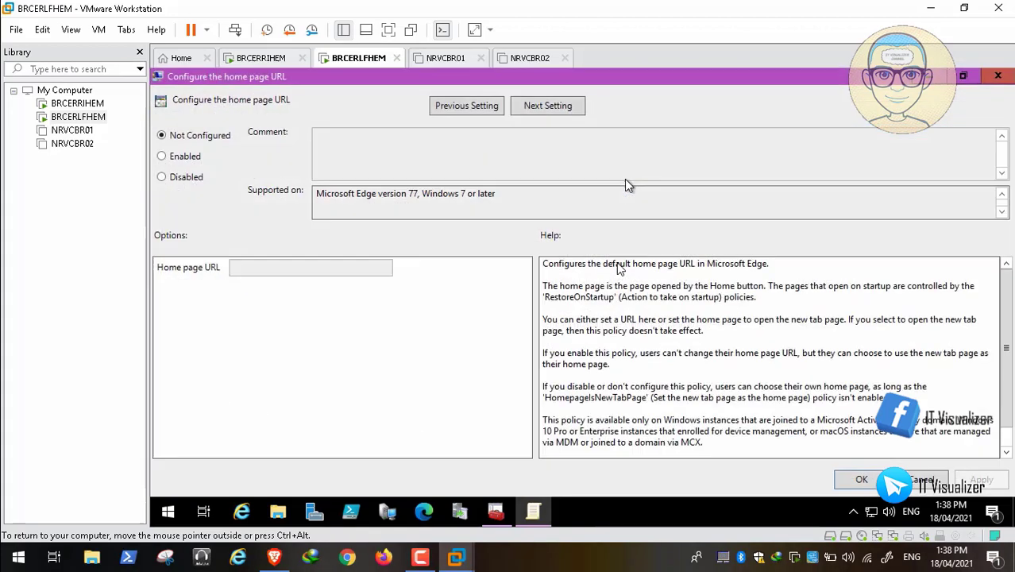
{"action": "left_click", "coordinate": [184, 160]}
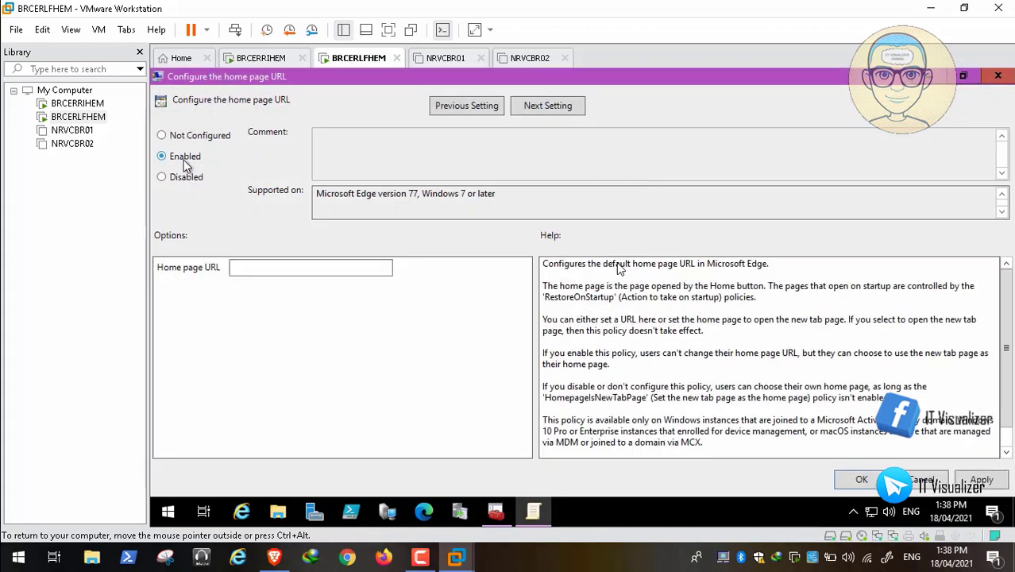
{"action": "left_click", "coordinate": [247, 272]}
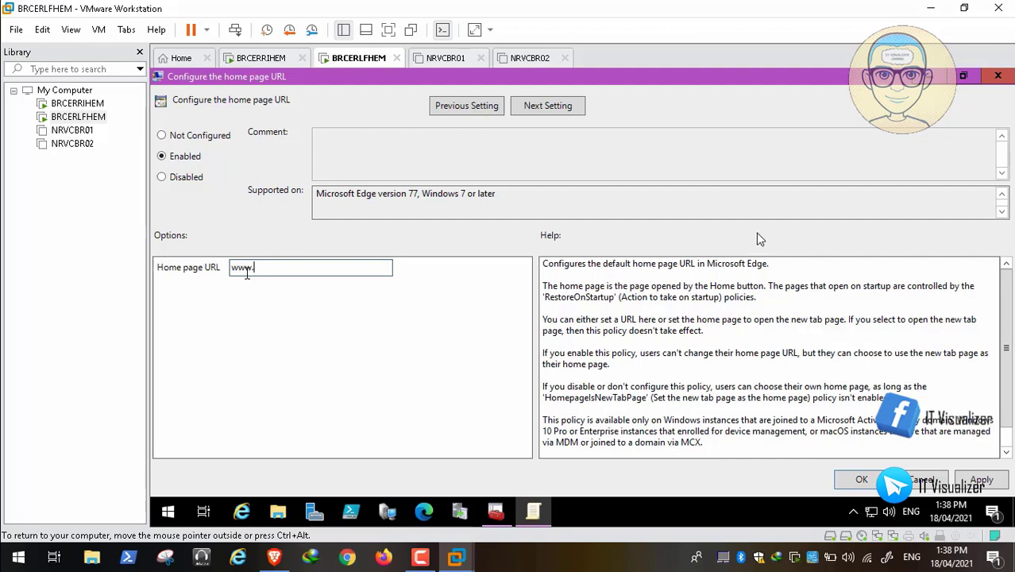
{"action": "type", "text": "microsoft.com"}
{"action": "left_click", "coordinate": [985, 480]}
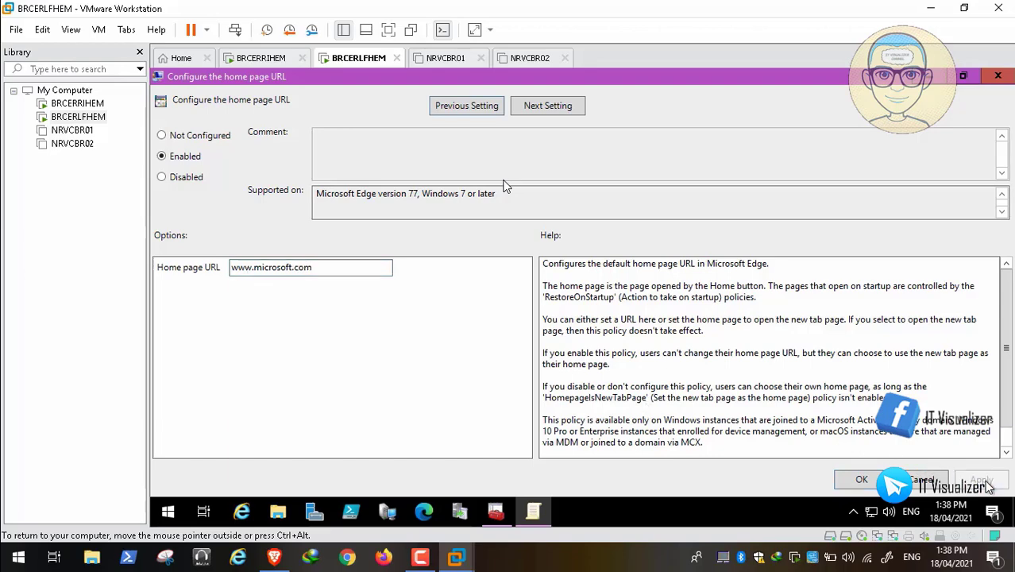
{"action": "left_click", "coordinate": [850, 483]}
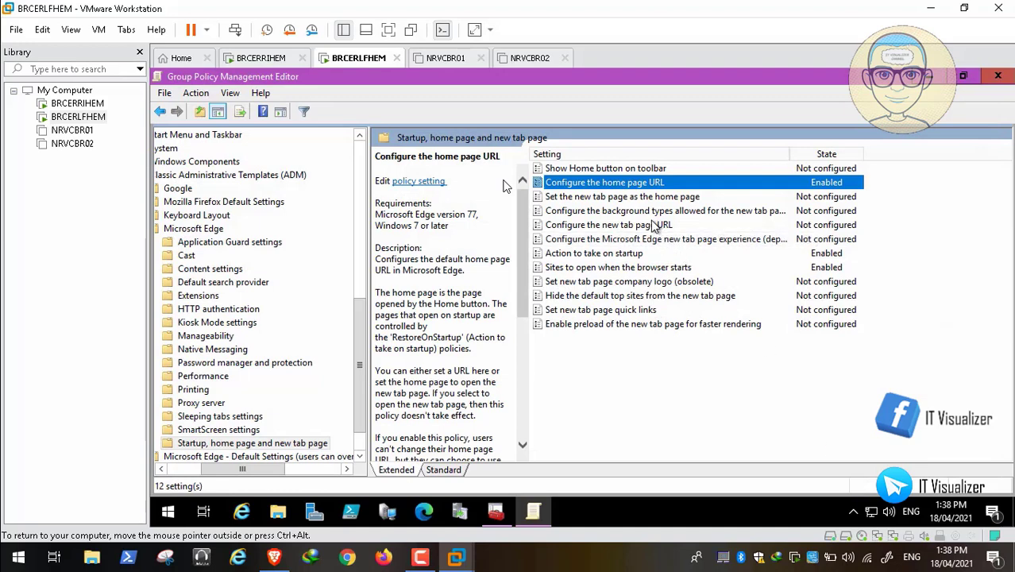
Step: Read the TechExpert Edge tutorial down to the Show Home button step, then switch to the BRCERLFHEM VM
{"action": "left_click", "coordinate": [284, 560]}
{"action": "scroll", "coordinate": [373, 288], "scroll_direction": "down", "scroll_amount": 1}
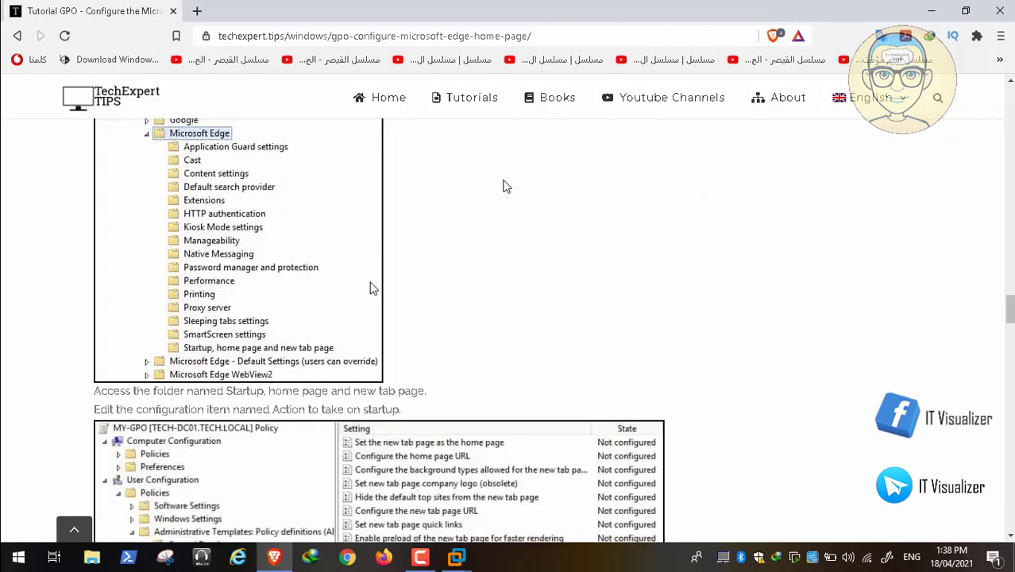
{"action": "scroll", "coordinate": [373, 289], "scroll_direction": "down", "scroll_amount": 4}
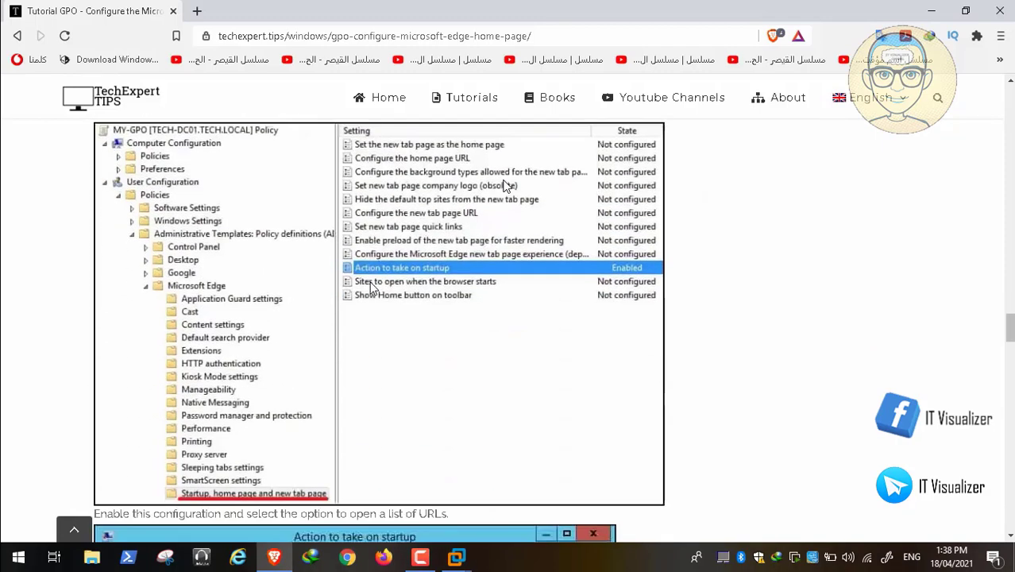
{"action": "scroll", "coordinate": [374, 289], "scroll_direction": "down", "scroll_amount": 6}
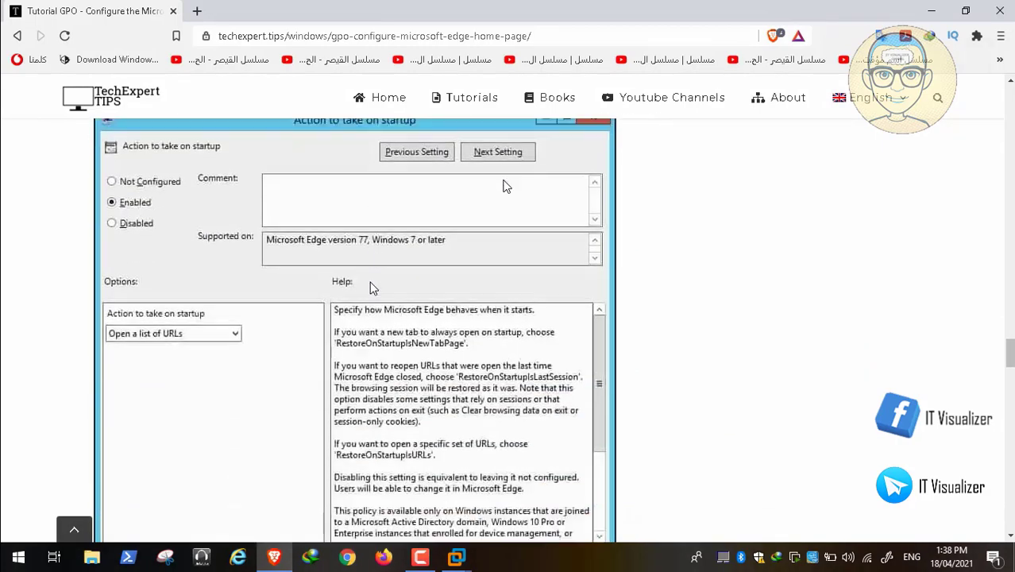
{"action": "scroll", "coordinate": [374, 288], "scroll_direction": "down", "scroll_amount": 1}
{"action": "scroll", "coordinate": [373, 289], "scroll_direction": "down", "scroll_amount": 3}
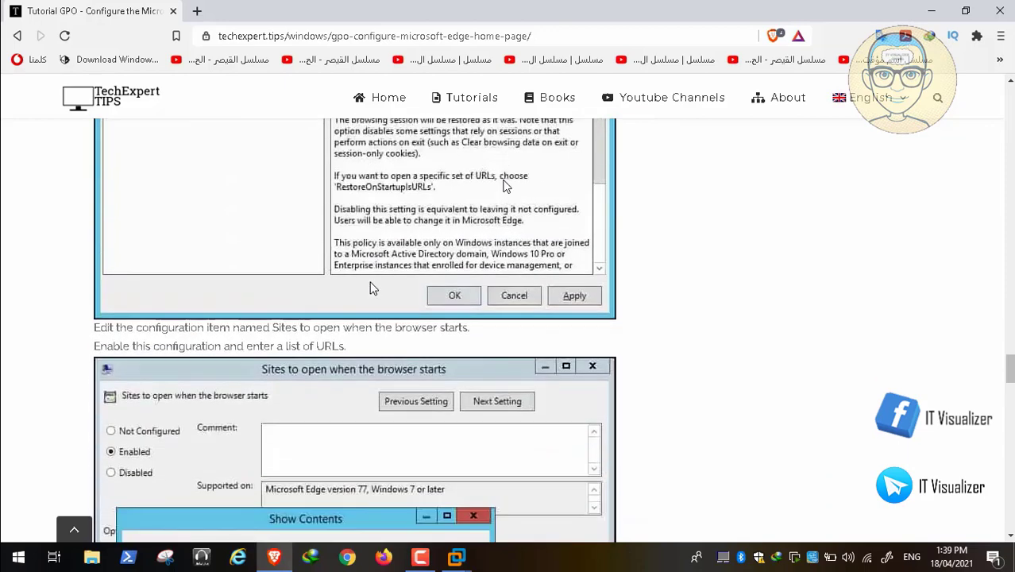
{"action": "scroll", "coordinate": [374, 288], "scroll_direction": "down", "scroll_amount": 6}
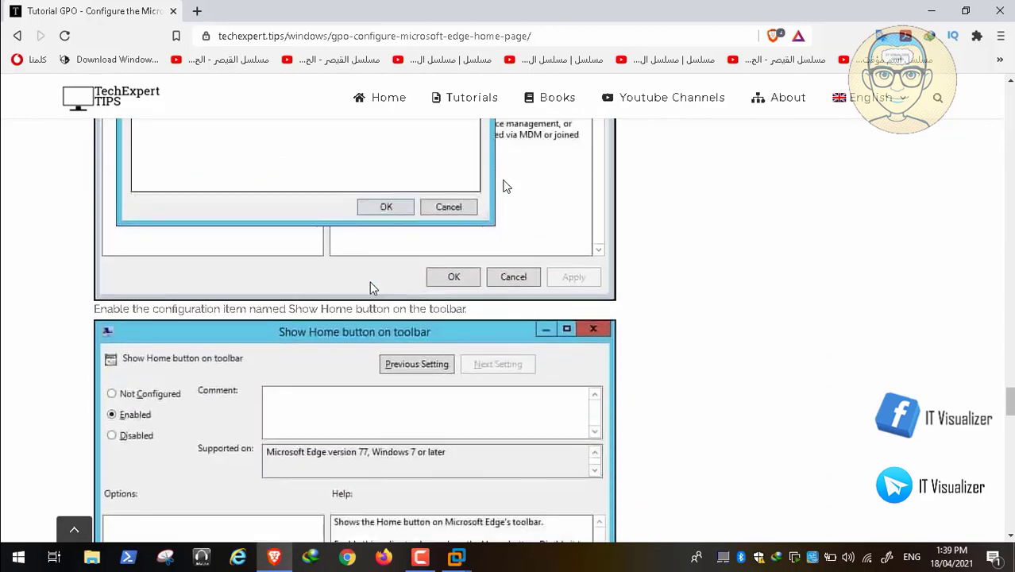
{"action": "scroll", "coordinate": [374, 289], "scroll_direction": "down", "scroll_amount": 2}
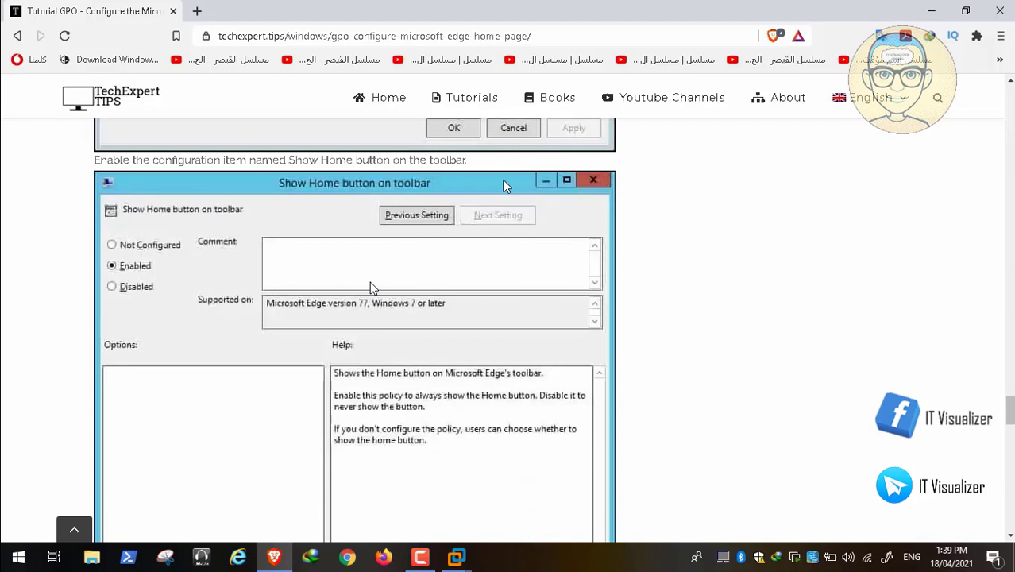
{"action": "scroll", "coordinate": [374, 288], "scroll_direction": "down", "scroll_amount": 1}
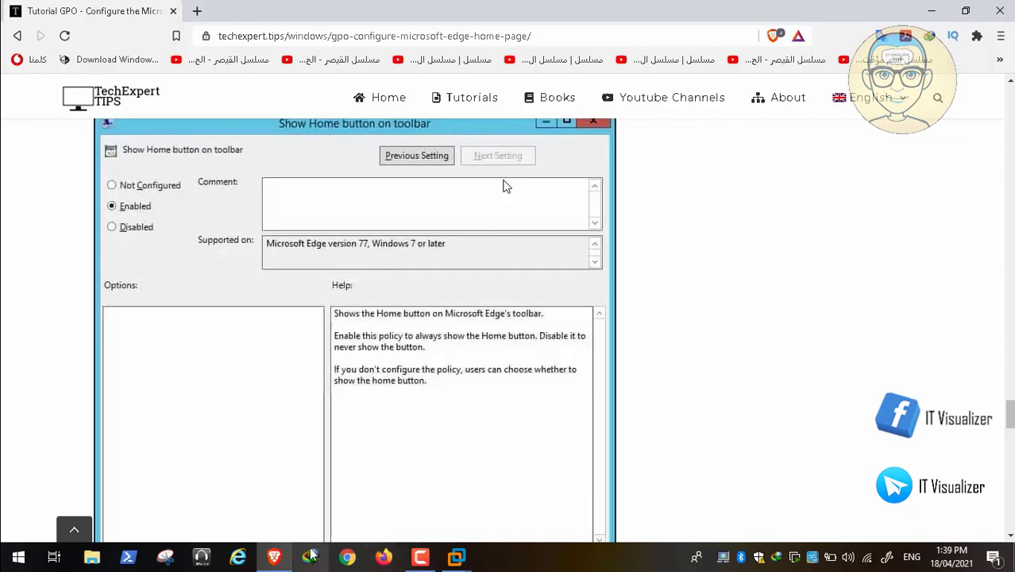
{"action": "mouse_move", "coordinate": [461, 557]}
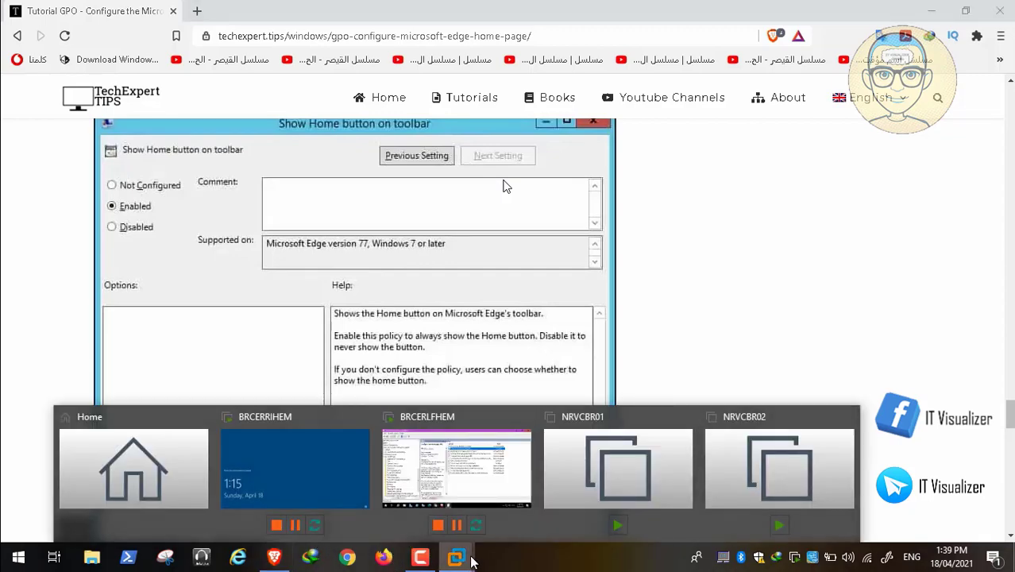
{"action": "left_click", "coordinate": [472, 479]}
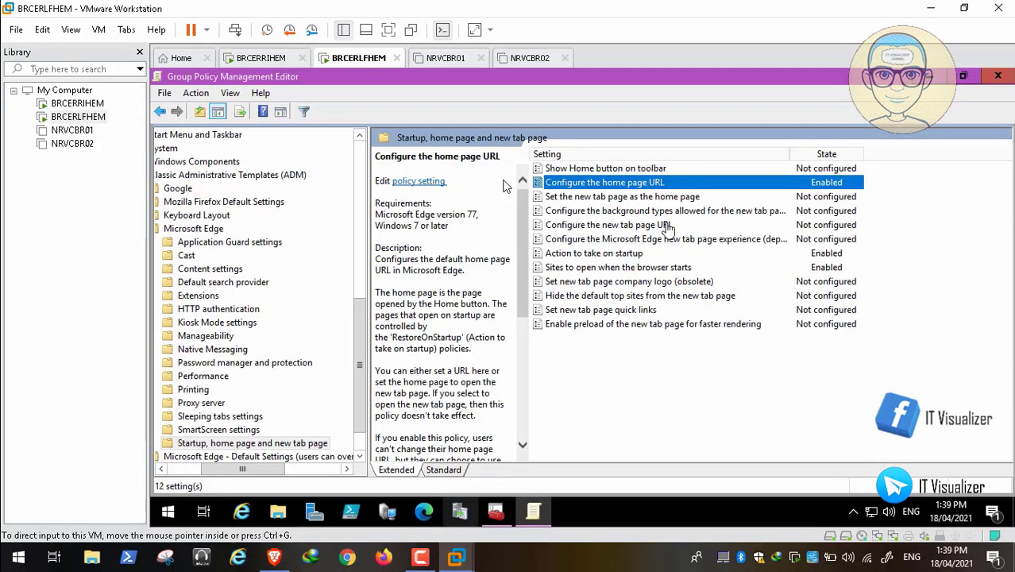
Step: Set the Edge 'Show Home button on toolbar' policy to Enabled and apply it
{"action": "double_click", "coordinate": [625, 168]}
{"action": "left_click", "coordinate": [185, 159]}
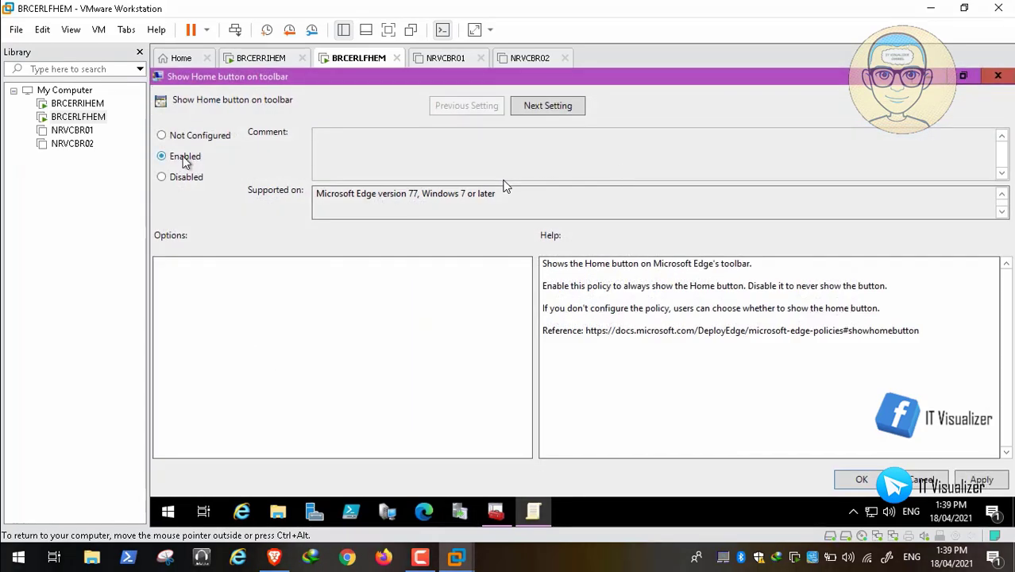
{"action": "left_click", "coordinate": [982, 480]}
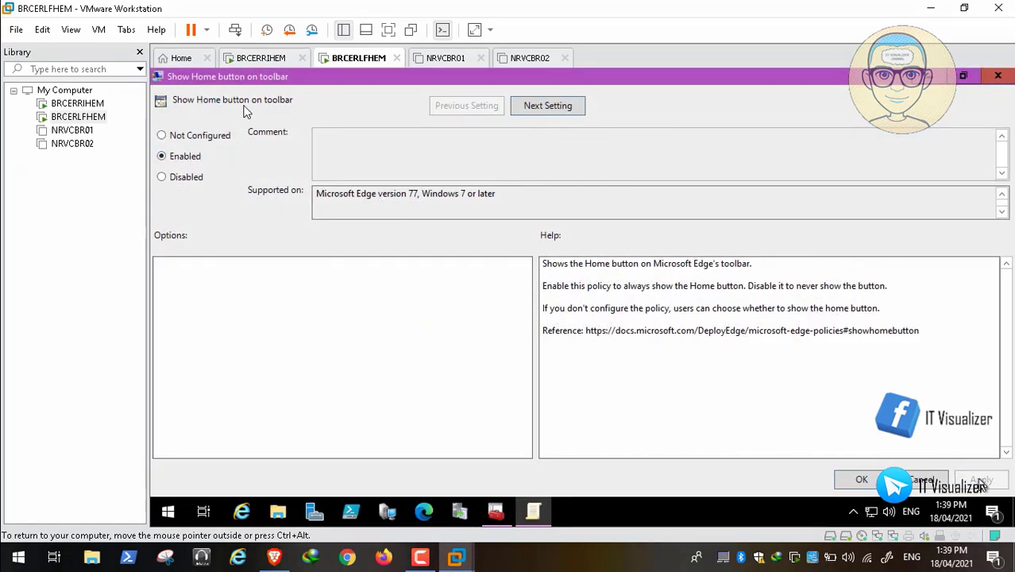
{"action": "left_click", "coordinate": [864, 480]}
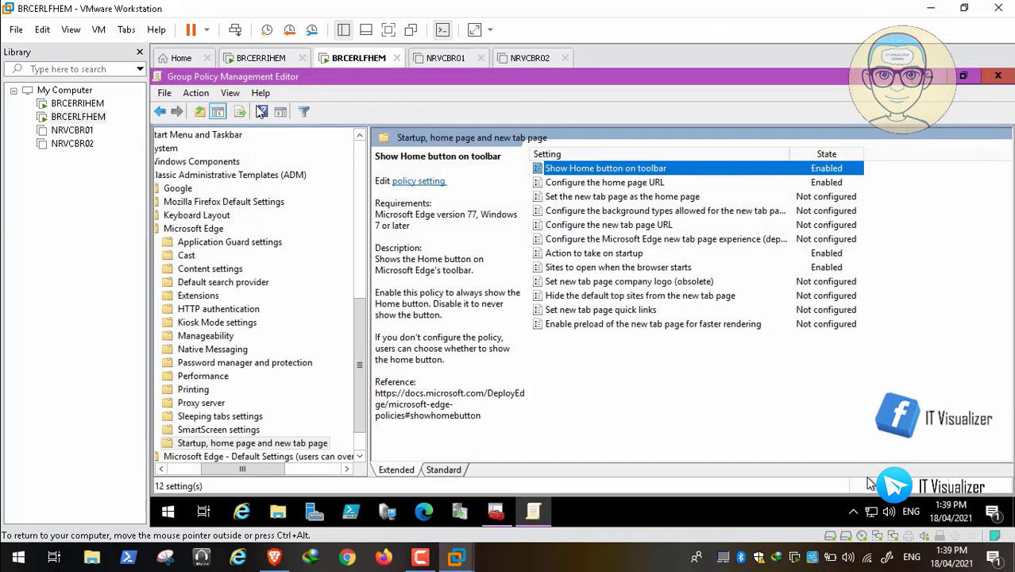
{"action": "left_click", "coordinate": [625, 183]}
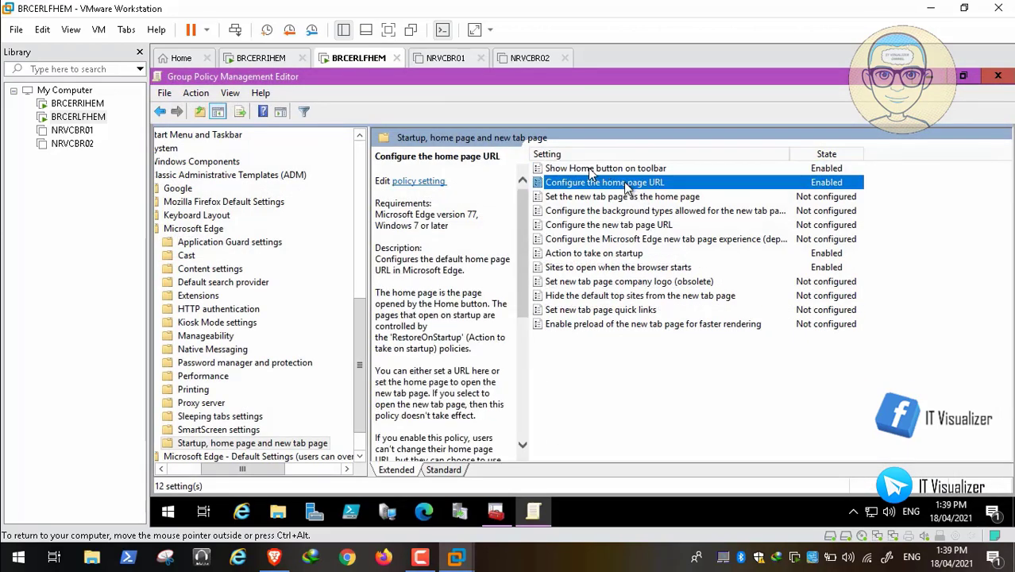
Step: Scroll the Edge home page tutorial in Brave to the end of the page
{"action": "left_click", "coordinate": [286, 559]}
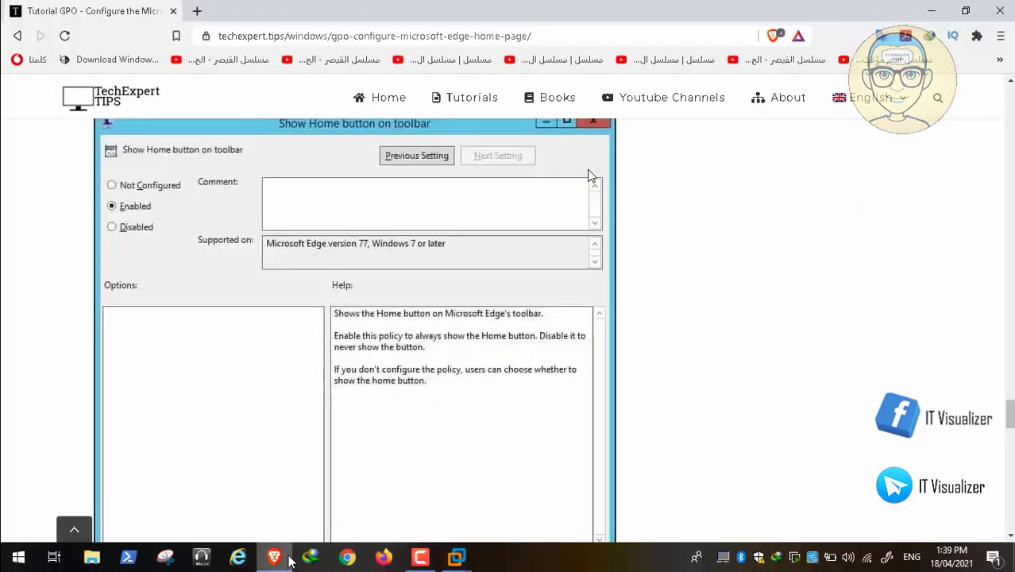
{"action": "scroll", "coordinate": [292, 352], "scroll_direction": "down", "scroll_amount": 4}
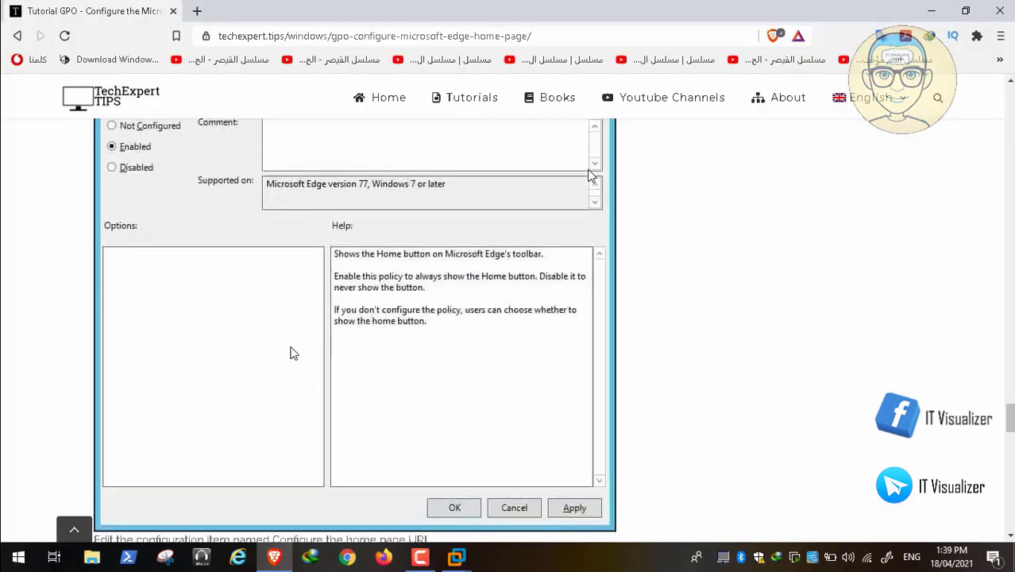
{"action": "scroll", "coordinate": [292, 353], "scroll_direction": "down", "scroll_amount": 1}
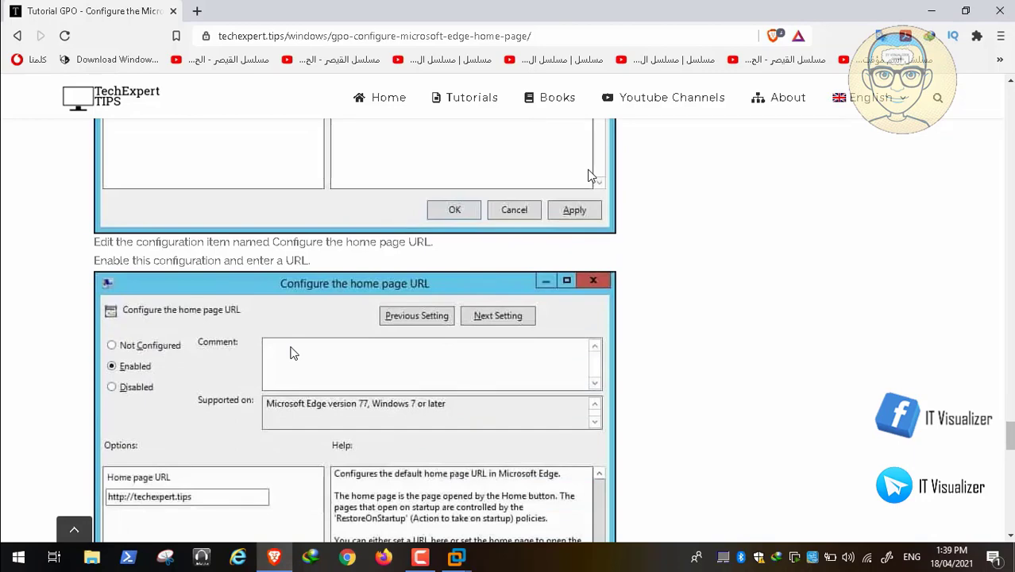
{"action": "scroll", "coordinate": [292, 353], "scroll_direction": "down", "scroll_amount": 4}
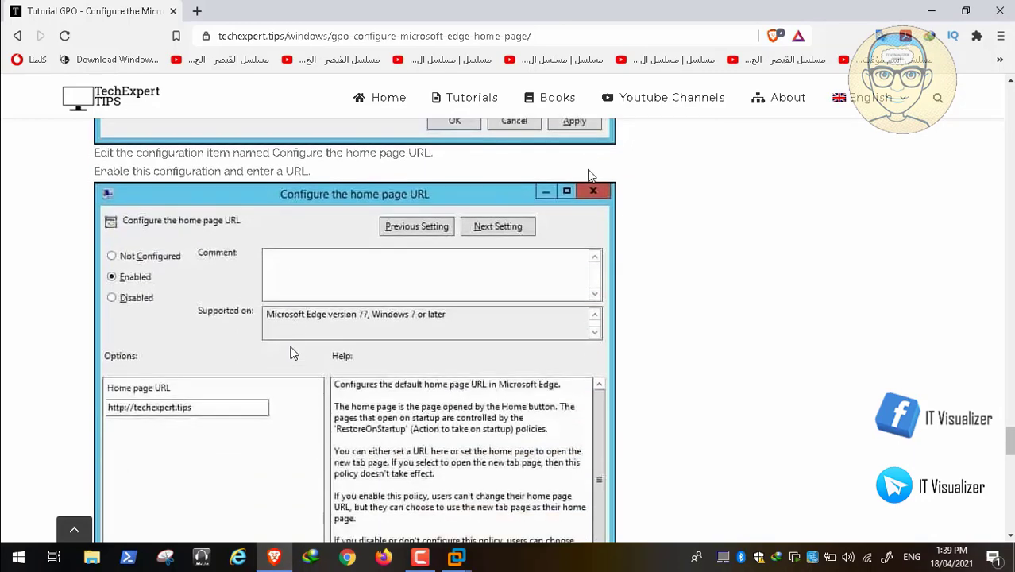
{"action": "scroll", "coordinate": [292, 352], "scroll_direction": "down", "scroll_amount": 12}
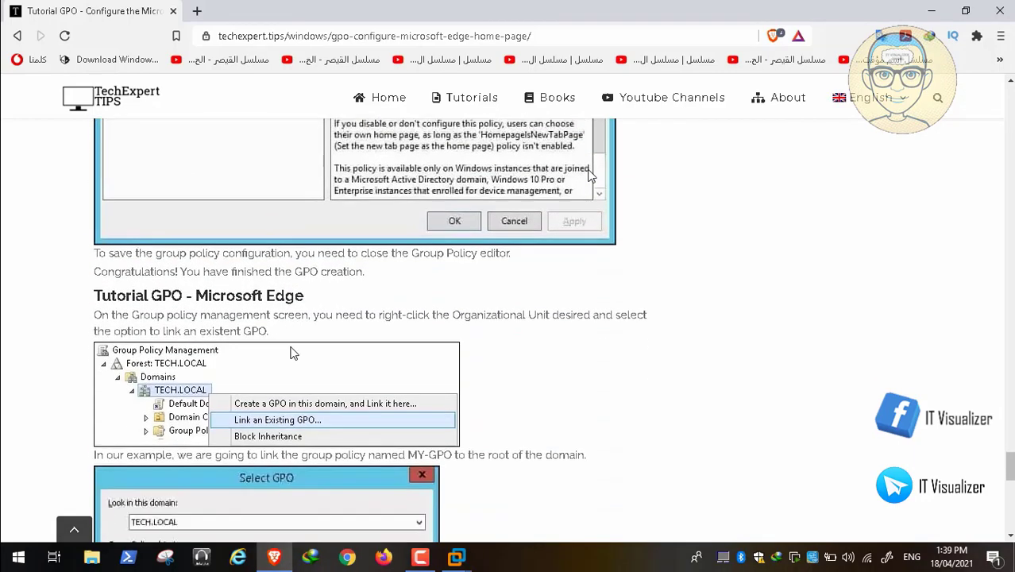
{"action": "scroll", "coordinate": [291, 353], "scroll_direction": "down", "scroll_amount": 2}
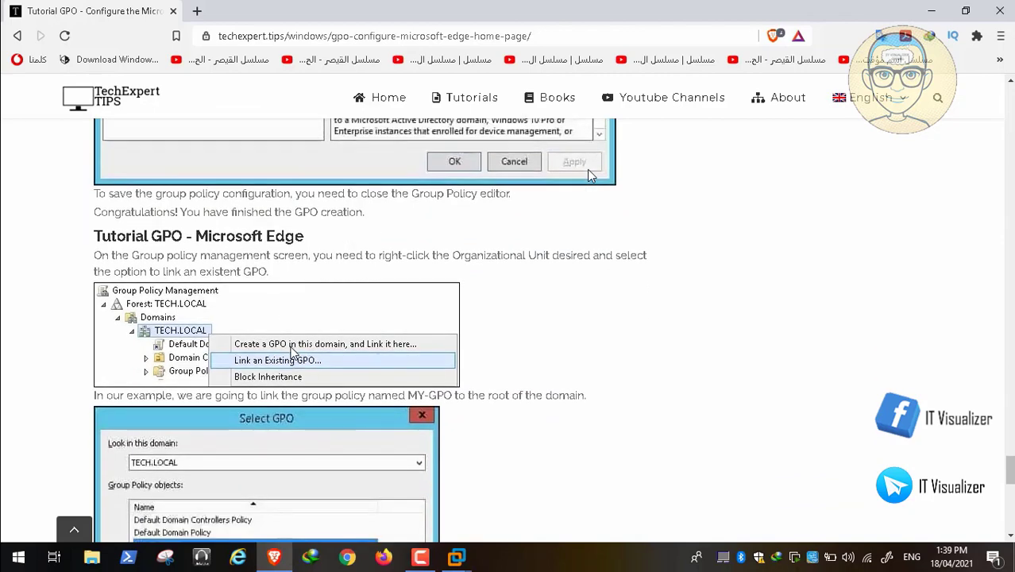
{"action": "scroll", "coordinate": [291, 352], "scroll_direction": "down", "scroll_amount": 12}
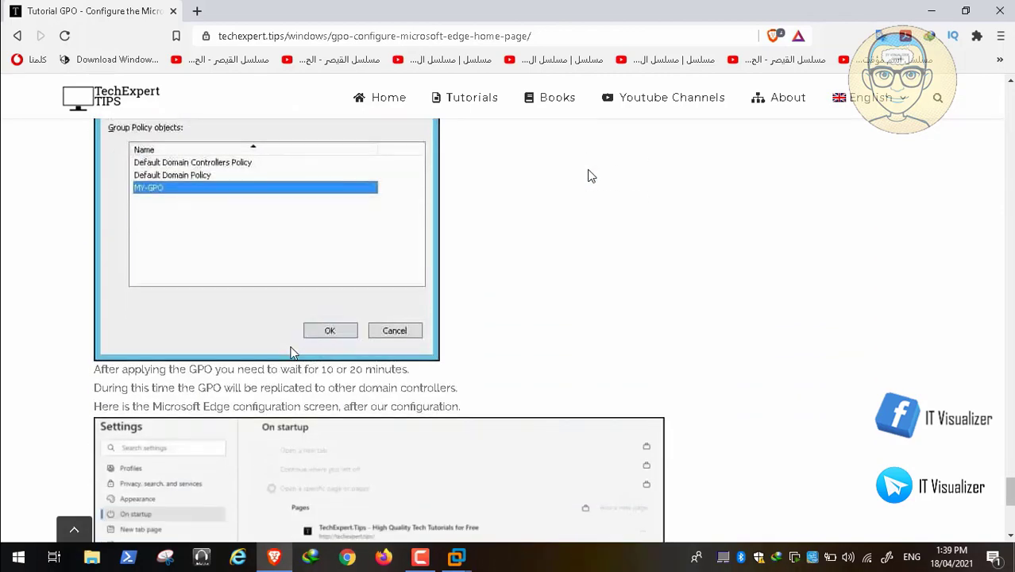
{"action": "scroll", "coordinate": [292, 352], "scroll_direction": "down", "scroll_amount": 11}
{"action": "scroll", "coordinate": [291, 353], "scroll_direction": "down", "scroll_amount": 1}
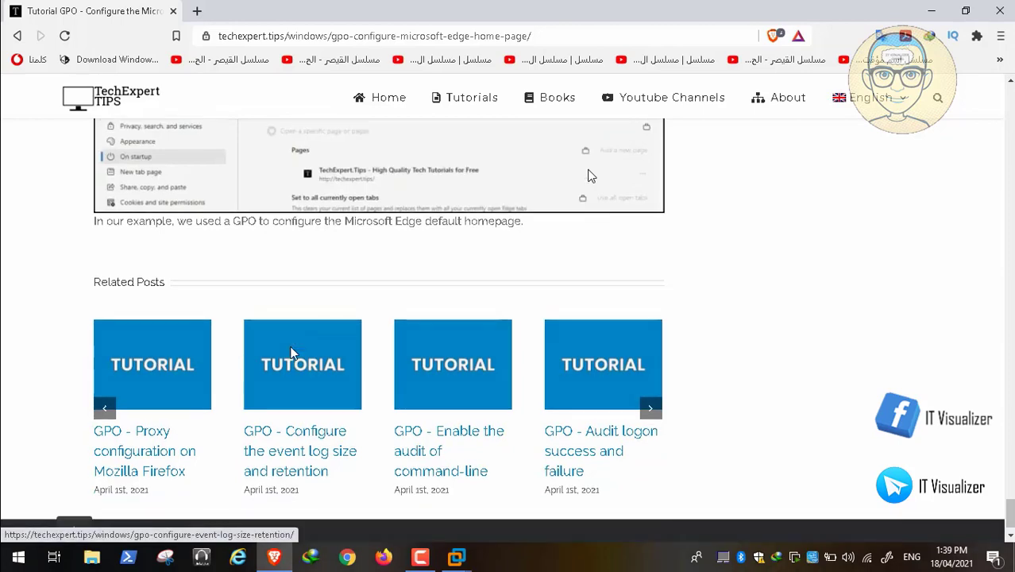
Step: Return to the Windows tutorials list and scroll to the Firefox home page and Chrome startup posts
{"action": "left_click", "coordinate": [19, 37]}
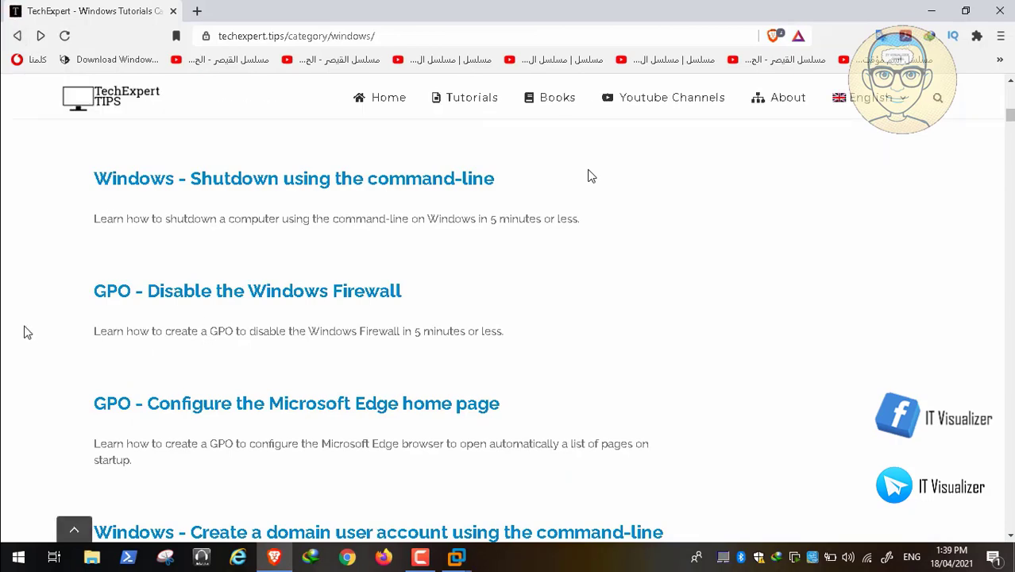
{"action": "scroll", "coordinate": [22, 312], "scroll_direction": "down", "scroll_amount": 2}
{"action": "scroll", "coordinate": [22, 313], "scroll_direction": "down", "scroll_amount": 4}
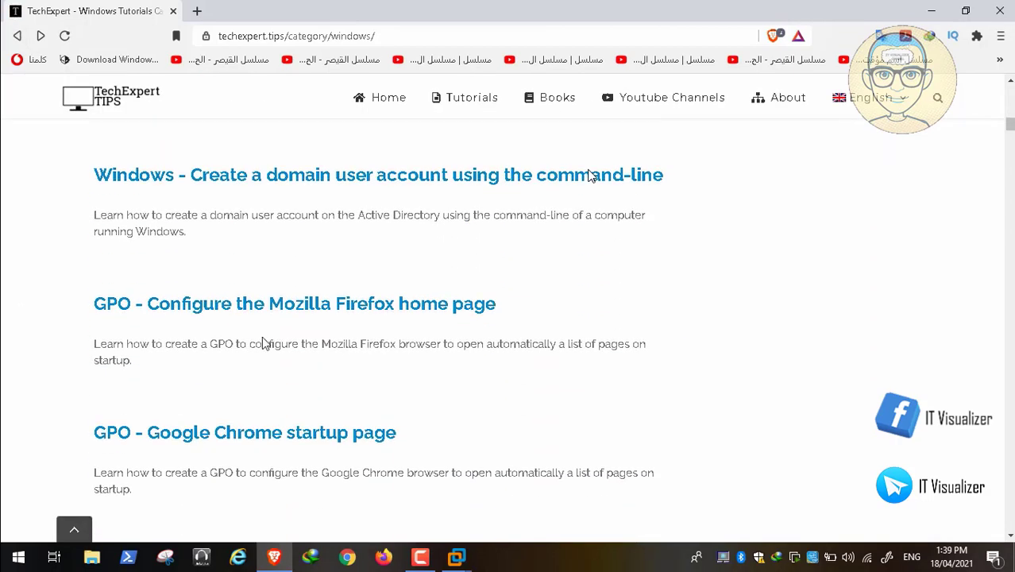
Step: Open the 'GPO - Configure the Mozilla Firefox home page' tutorial and start reading it
{"action": "left_click", "coordinate": [329, 311]}
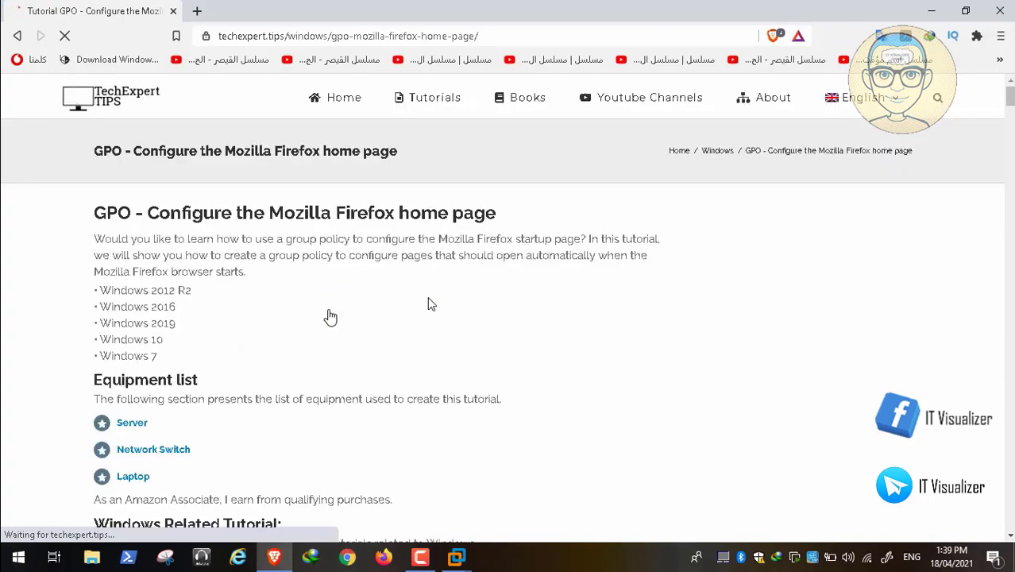
{"action": "scroll", "coordinate": [429, 304], "scroll_direction": "down", "scroll_amount": 1}
{"action": "scroll", "coordinate": [429, 304], "scroll_direction": "down", "scroll_amount": 3}
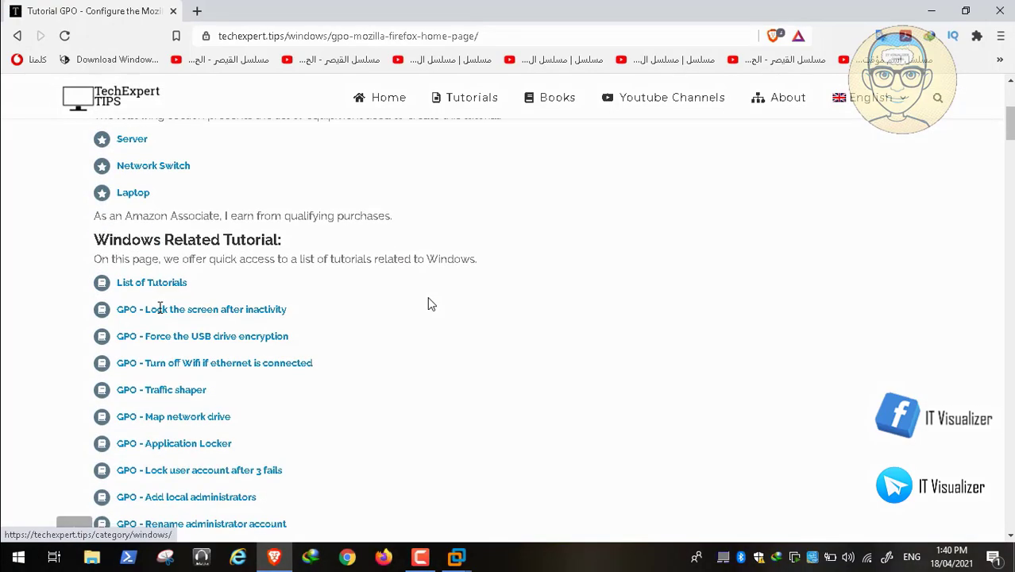
{"action": "scroll", "coordinate": [429, 304], "scroll_direction": "down", "scroll_amount": 10}
{"action": "scroll", "coordinate": [427, 304], "scroll_direction": "down", "scroll_amount": 5}
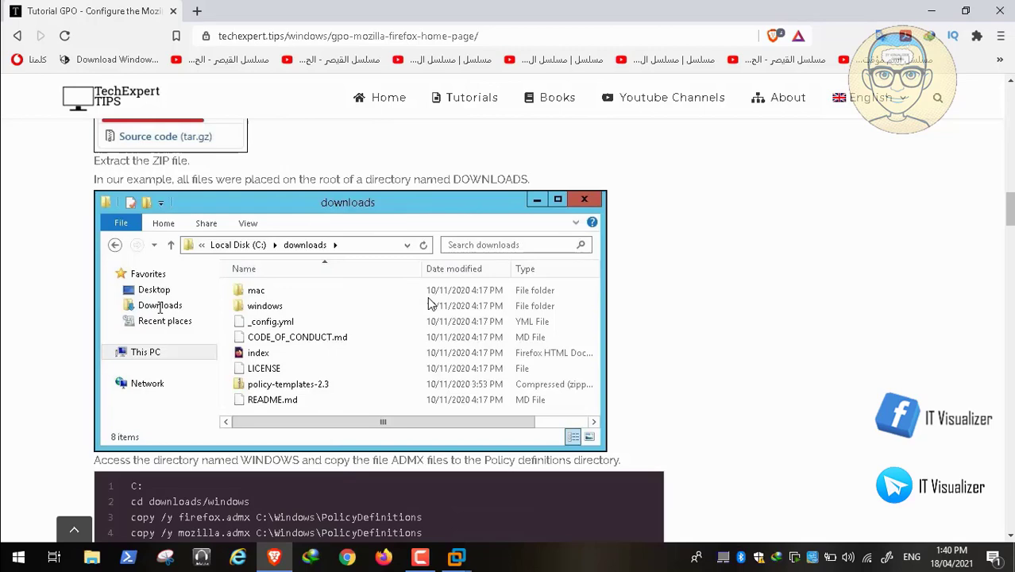
{"action": "scroll", "coordinate": [429, 304], "scroll_direction": "down", "scroll_amount": 1}
{"action": "scroll", "coordinate": [568, 320], "scroll_direction": "down", "scroll_amount": 2}
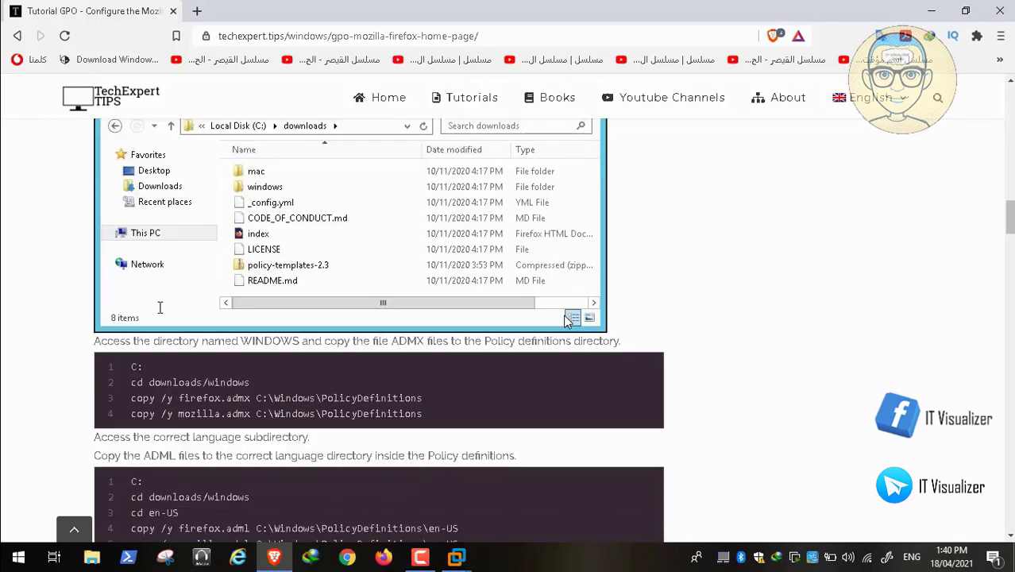
Step: Read on to the Home page folder step, then minimize Brave
{"action": "scroll", "coordinate": [568, 320], "scroll_direction": "down", "scroll_amount": 4}
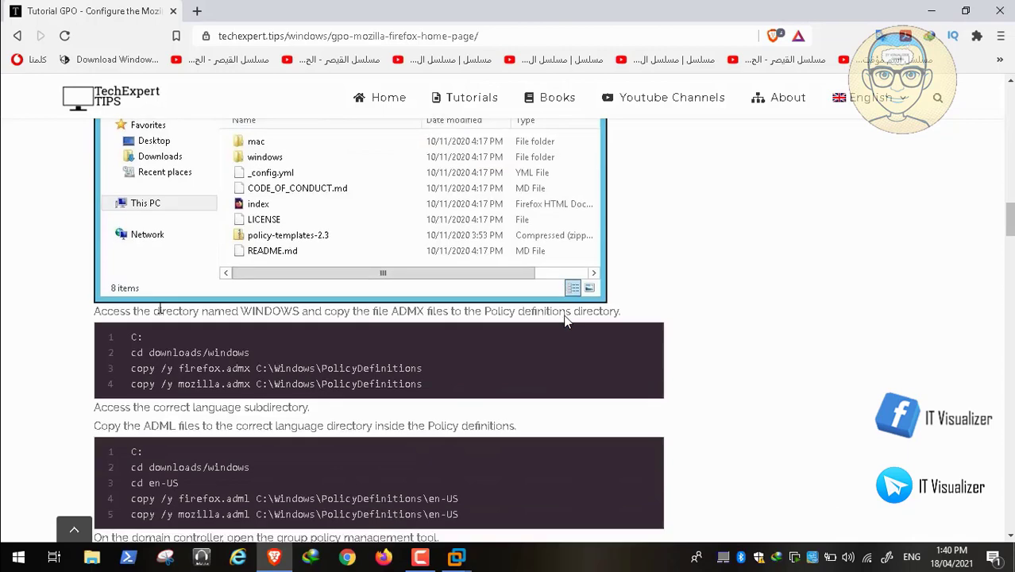
{"action": "scroll", "coordinate": [568, 322], "scroll_direction": "down", "scroll_amount": 7}
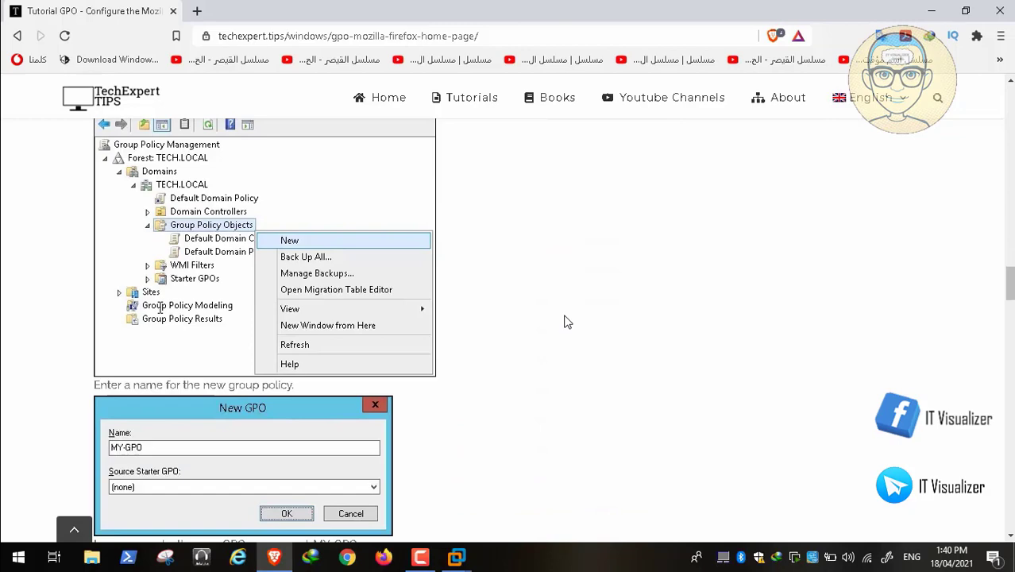
{"action": "scroll", "coordinate": [568, 320], "scroll_direction": "down", "scroll_amount": 1}
{"action": "scroll", "coordinate": [568, 321], "scroll_direction": "down", "scroll_amount": 6}
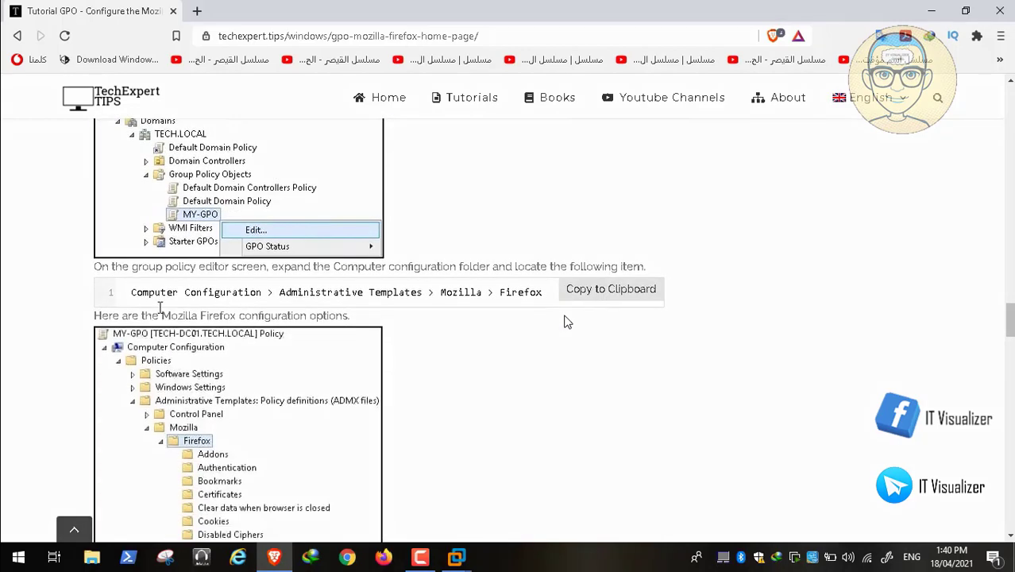
{"action": "scroll", "coordinate": [567, 322], "scroll_direction": "down", "scroll_amount": 3}
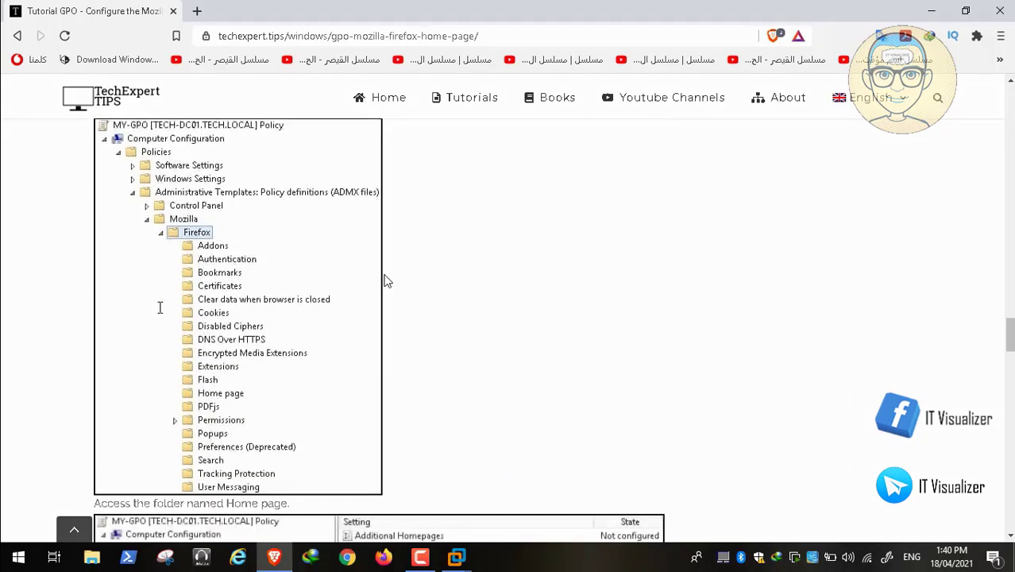
{"action": "scroll", "coordinate": [250, 265], "scroll_direction": "down", "scroll_amount": 3}
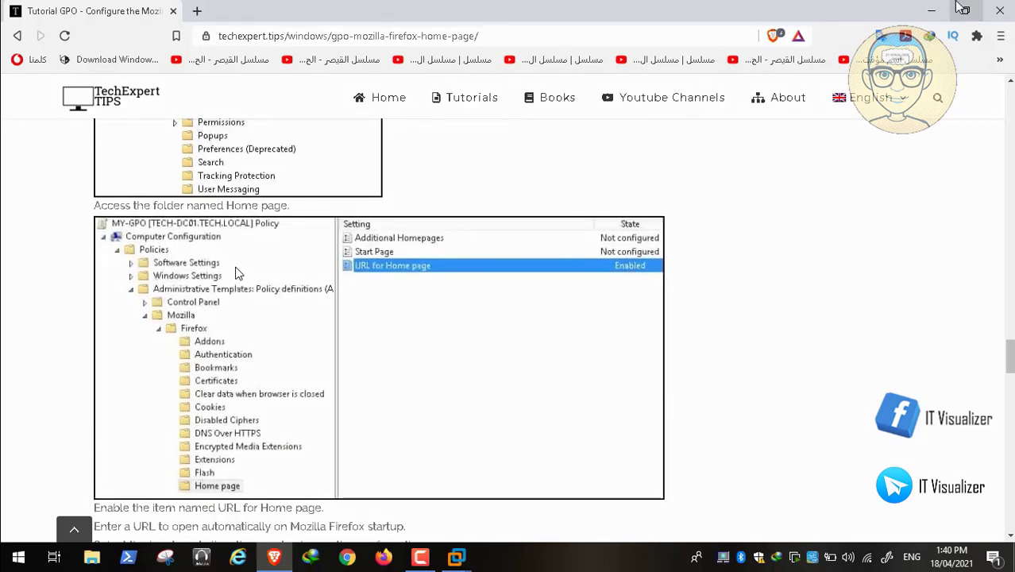
{"action": "left_click", "coordinate": [932, 12]}
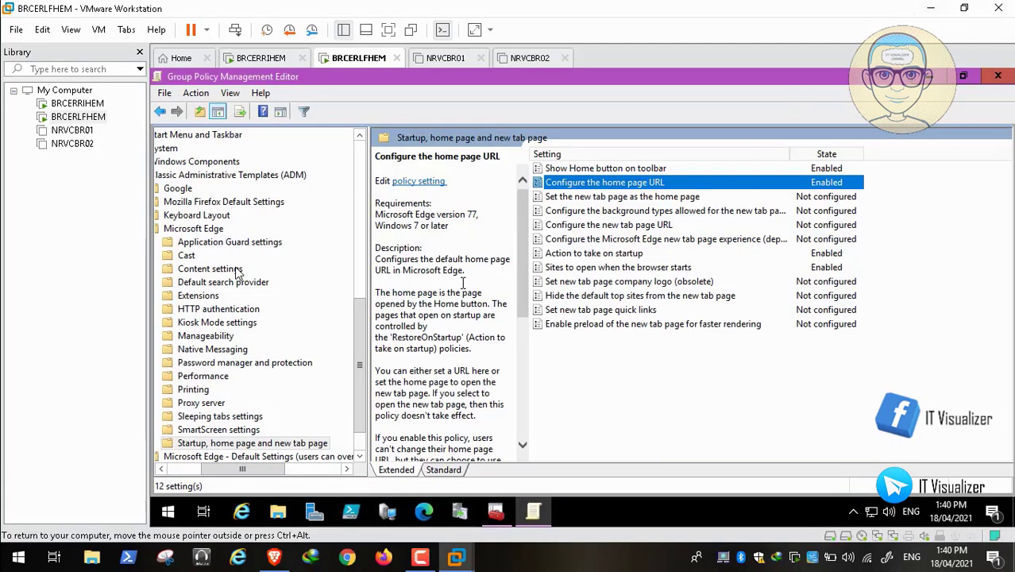
Step: Close the Edge policy editor and reopen Default Domain Policy for editing in a maximized editor window
{"action": "left_click", "coordinate": [998, 75]}
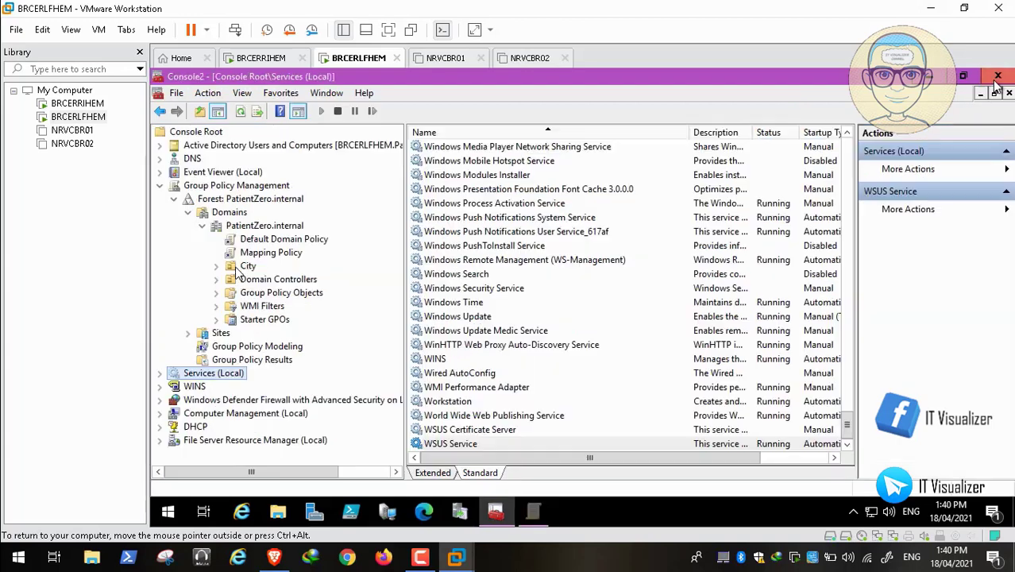
{"action": "left_click", "coordinate": [279, 243]}
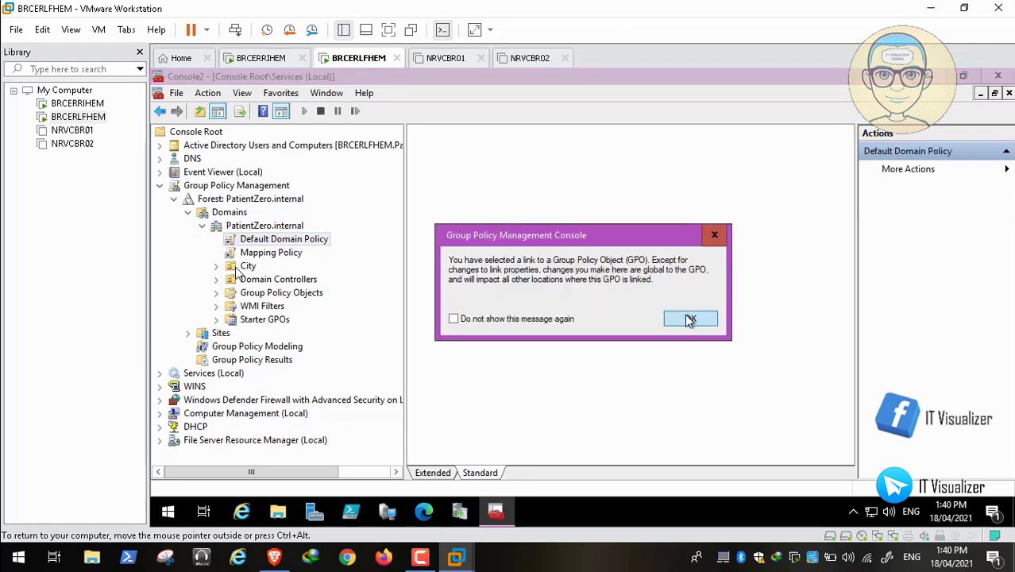
{"action": "left_click", "coordinate": [687, 318]}
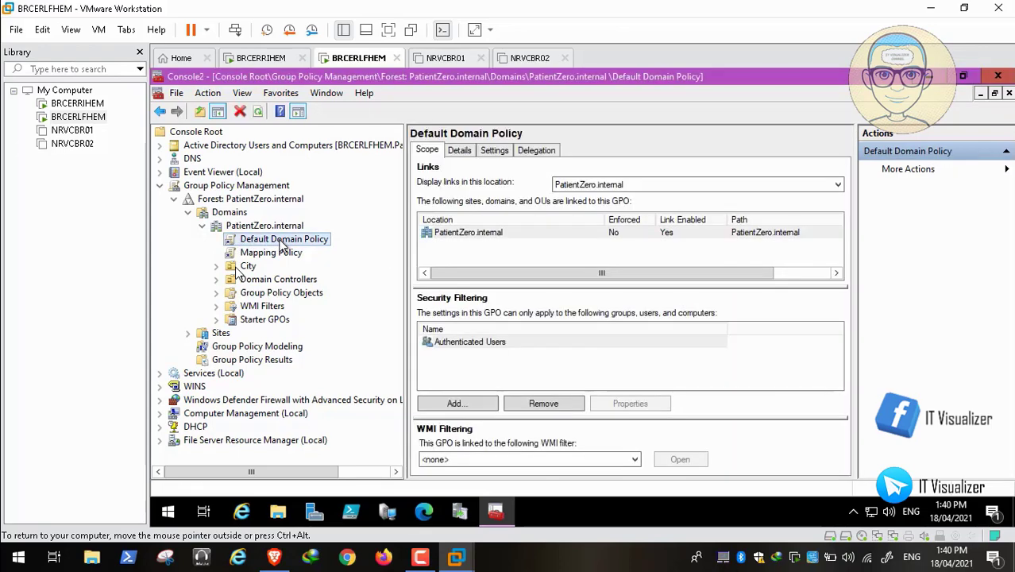
{"action": "right_click", "coordinate": [281, 242]}
{"action": "left_click", "coordinate": [311, 251]}
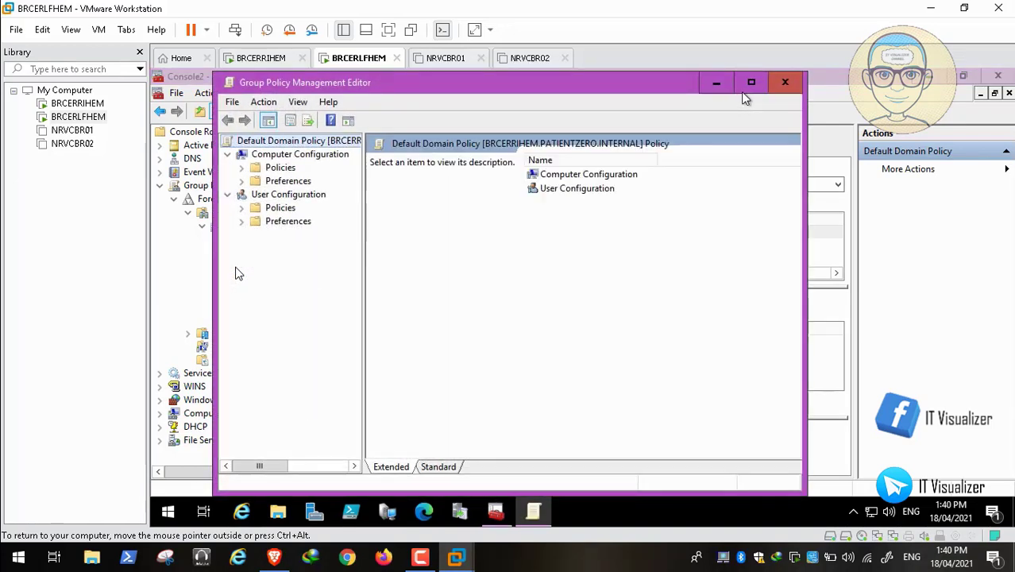
{"action": "left_click", "coordinate": [749, 84]}
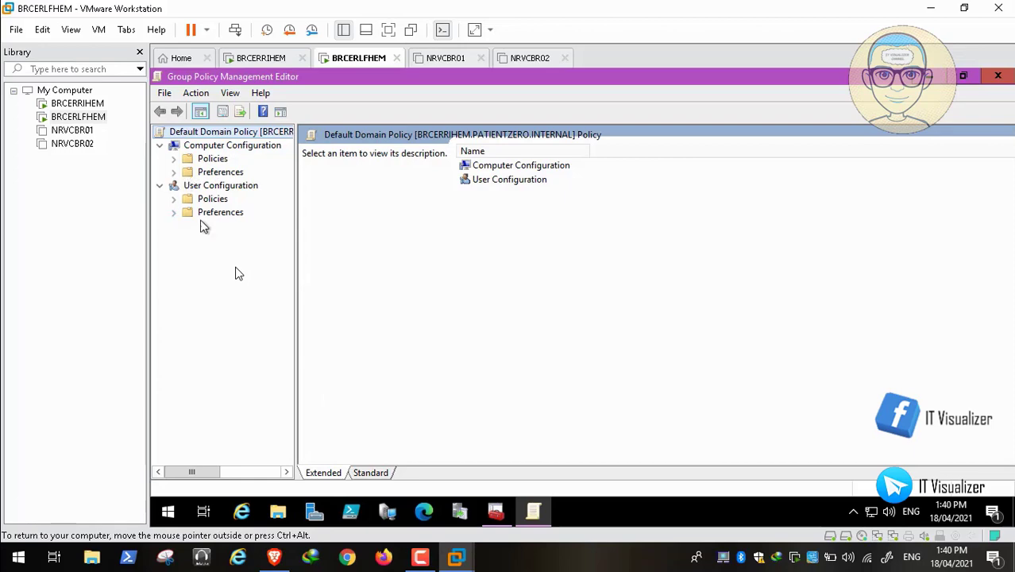
{"action": "key", "text": "ctrl+alt"}
{"action": "left_click", "coordinate": [274, 558]}
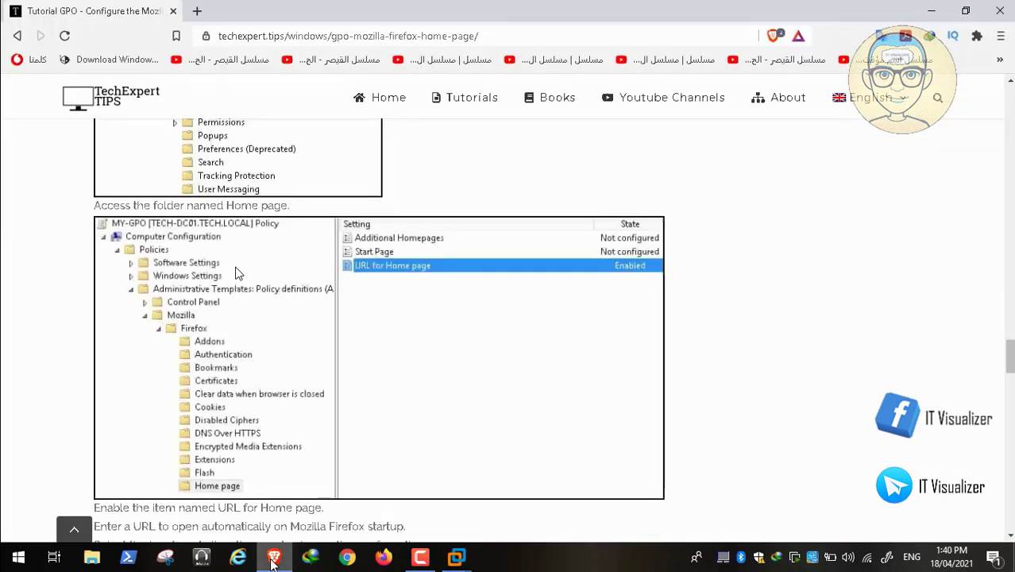
{"action": "scroll", "coordinate": [296, 333], "scroll_direction": "up", "scroll_amount": 2}
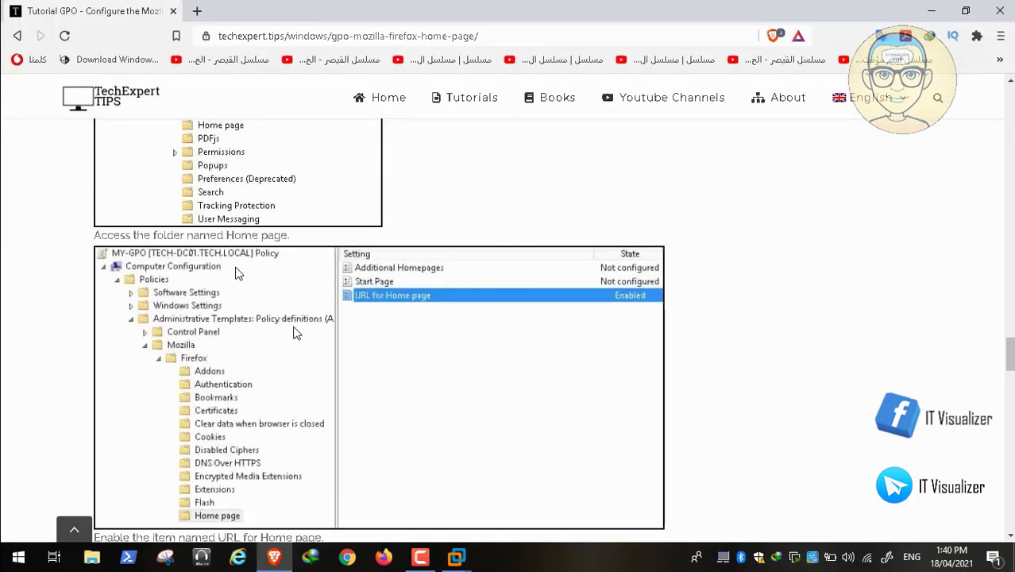
{"action": "scroll", "coordinate": [296, 333], "scroll_direction": "up", "scroll_amount": 5}
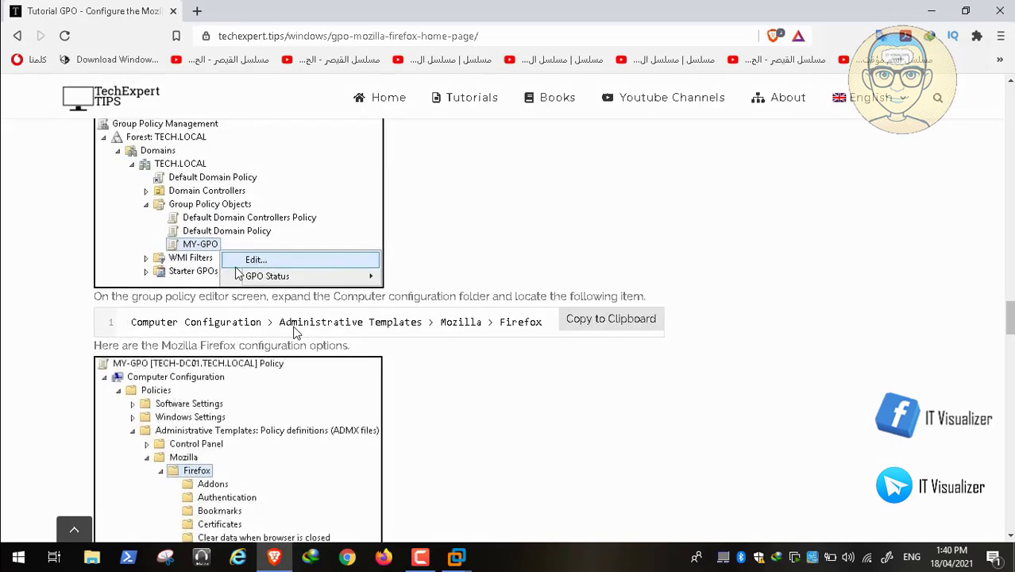
{"action": "scroll", "coordinate": [296, 334], "scroll_direction": "down", "scroll_amount": 2}
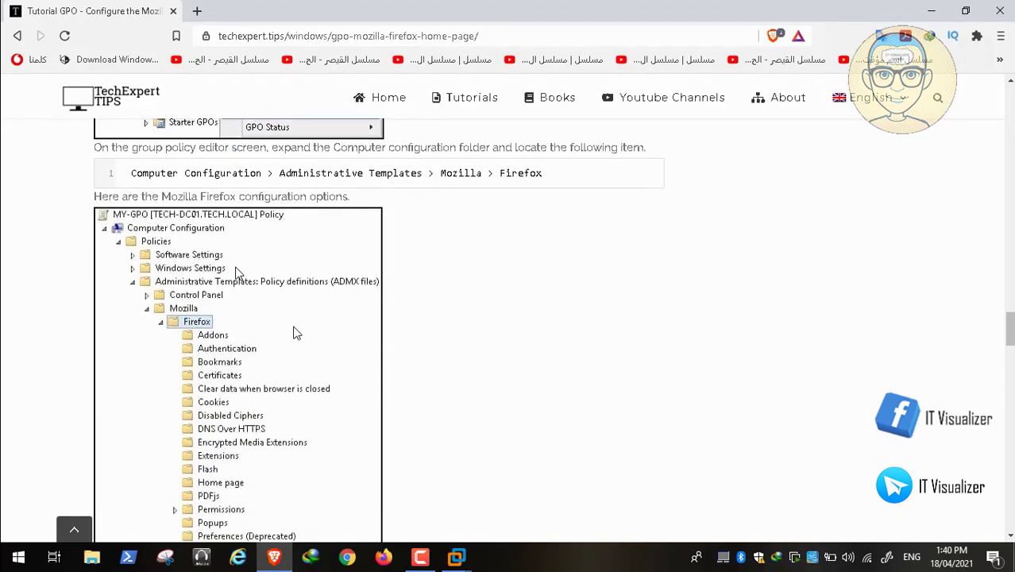
{"action": "left_click", "coordinate": [276, 560]}
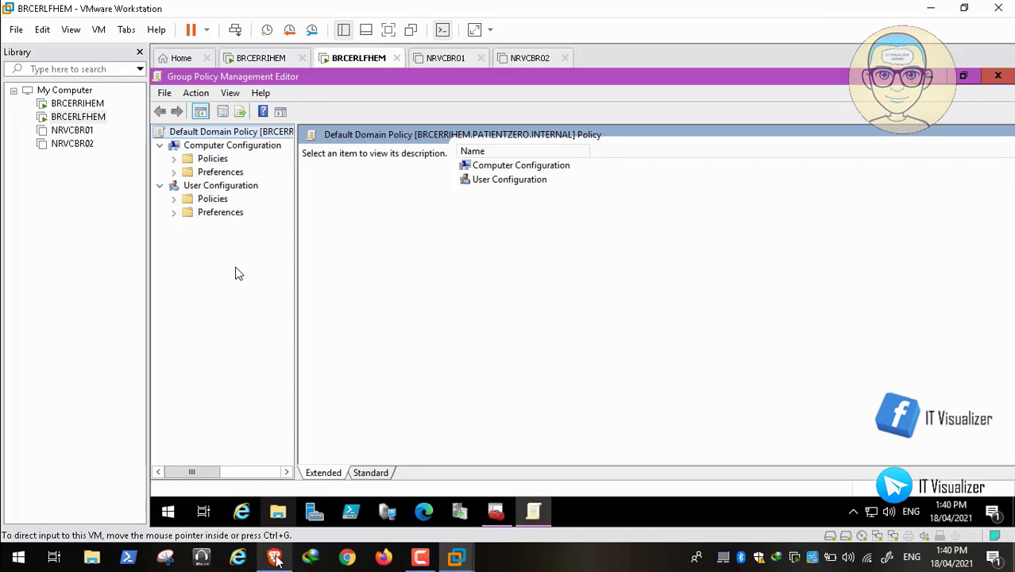
Step: Expand Computer Configuration Policies down to Mozilla > Firefox, widening the tree pane to show full names
{"action": "left_click", "coordinate": [174, 159]}
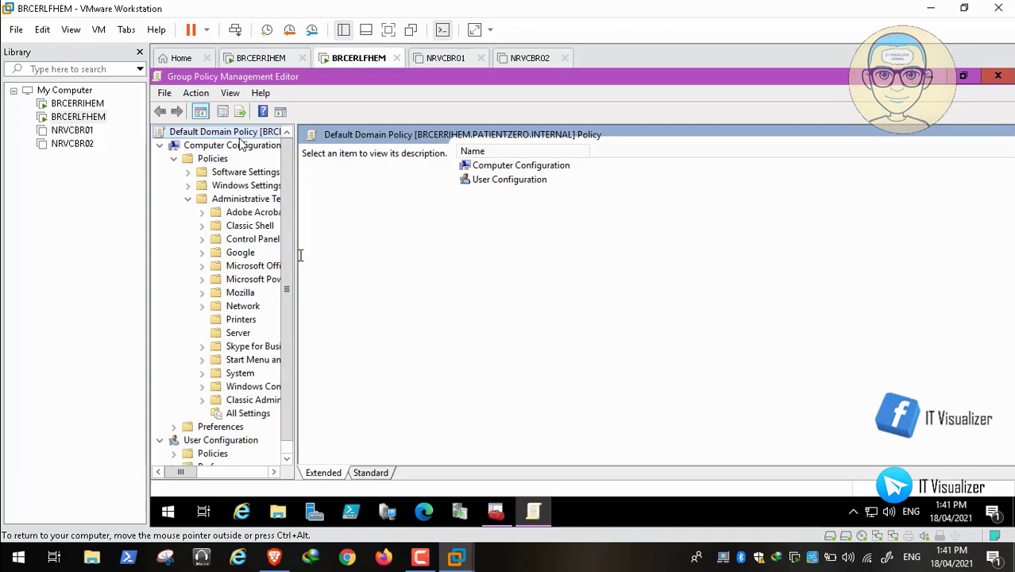
{"action": "left_click_drag", "start_coordinate": [296, 254], "coordinate": [441, 256]}
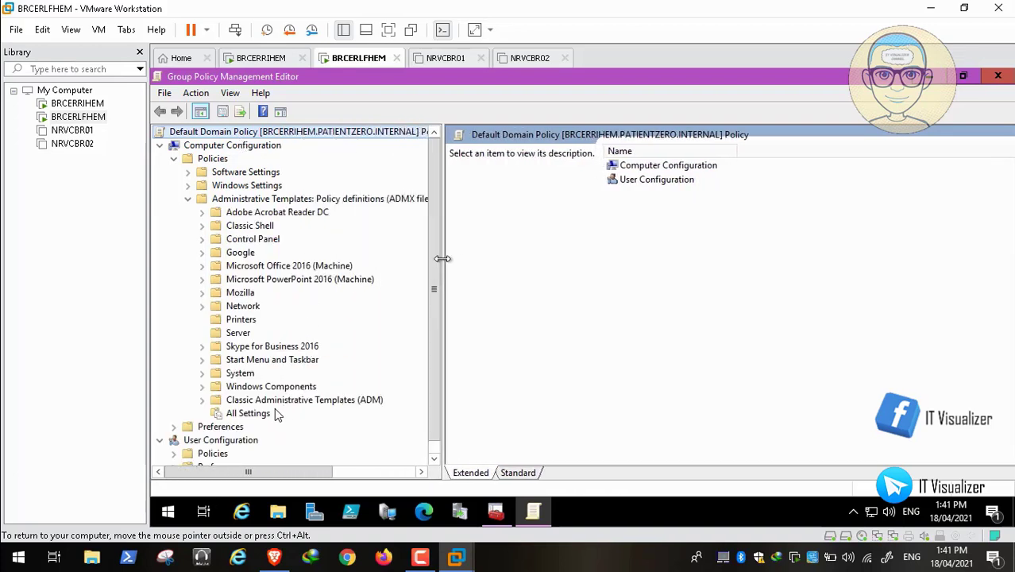
{"action": "left_click", "coordinate": [203, 293]}
{"action": "left_click", "coordinate": [215, 307]}
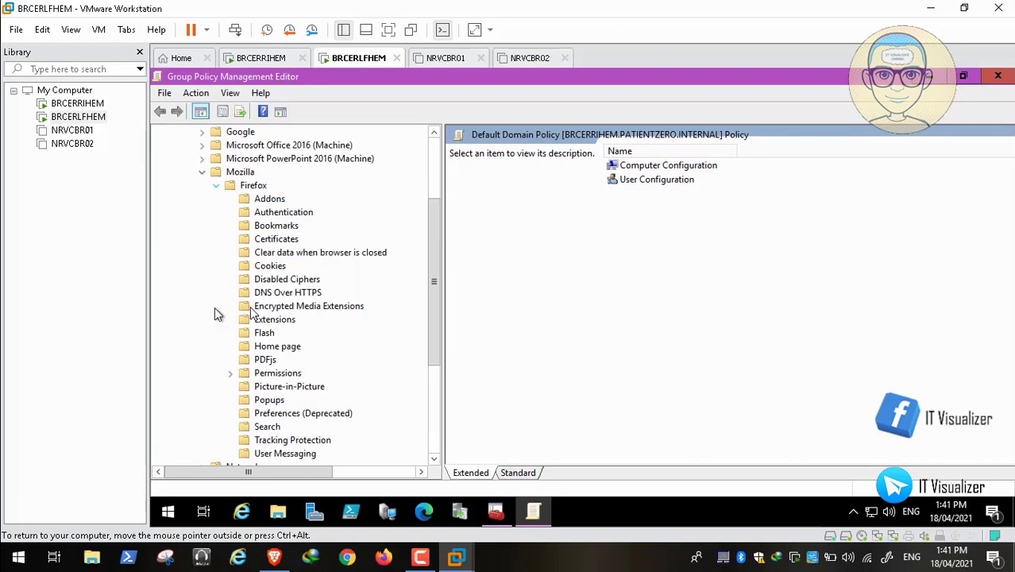
{"action": "left_click", "coordinate": [433, 460]}
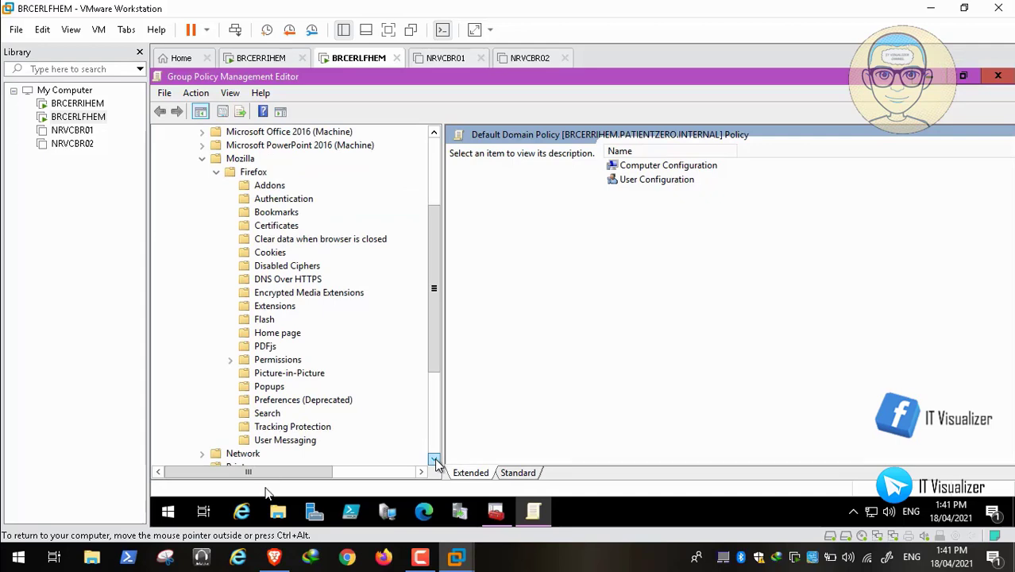
{"action": "left_click", "coordinate": [274, 560]}
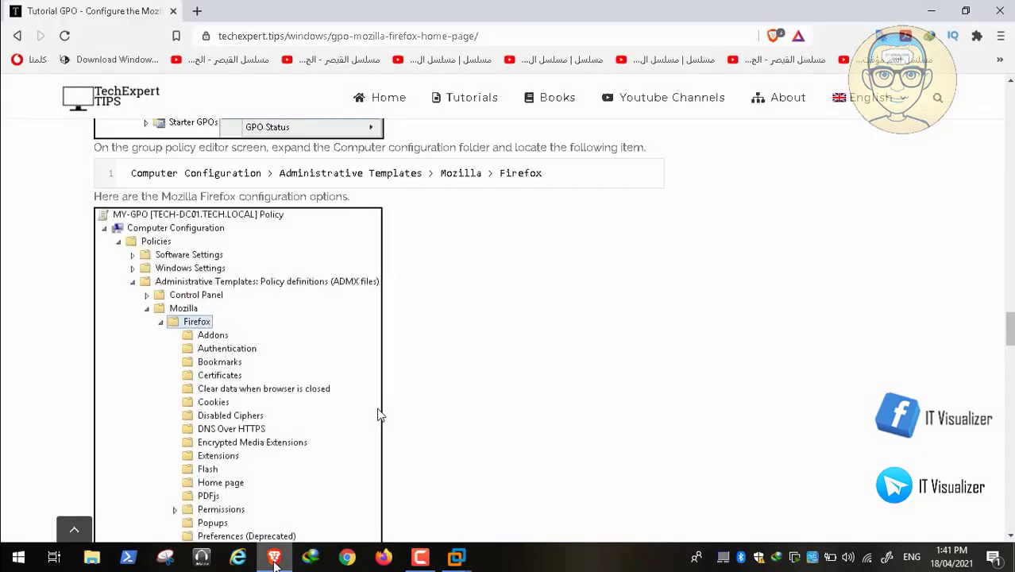
{"action": "scroll", "coordinate": [304, 347], "scroll_direction": "down", "scroll_amount": 1}
{"action": "scroll", "coordinate": [306, 350], "scroll_direction": "down", "scroll_amount": 3}
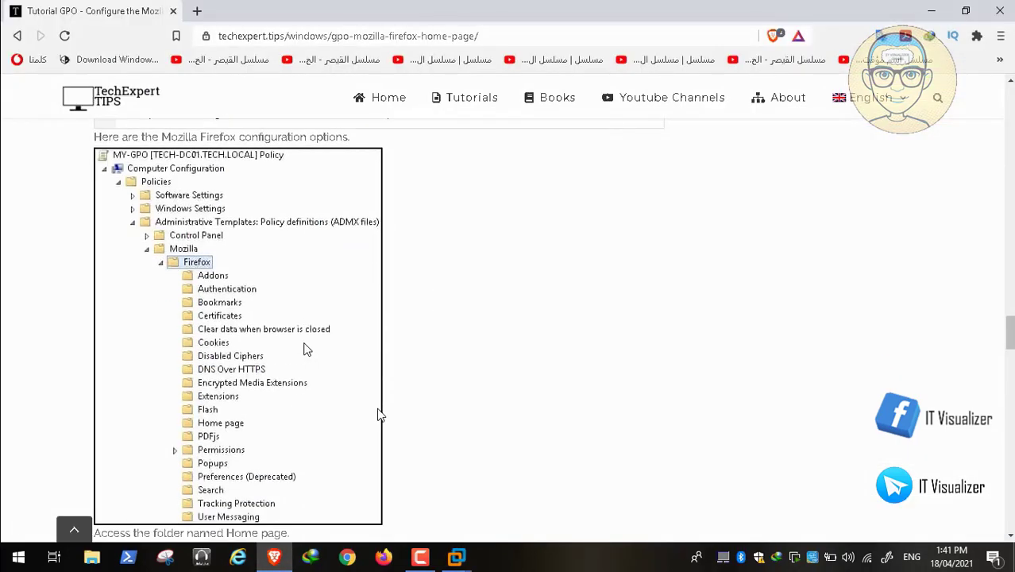
{"action": "scroll", "coordinate": [305, 350], "scroll_direction": "down", "scroll_amount": 4}
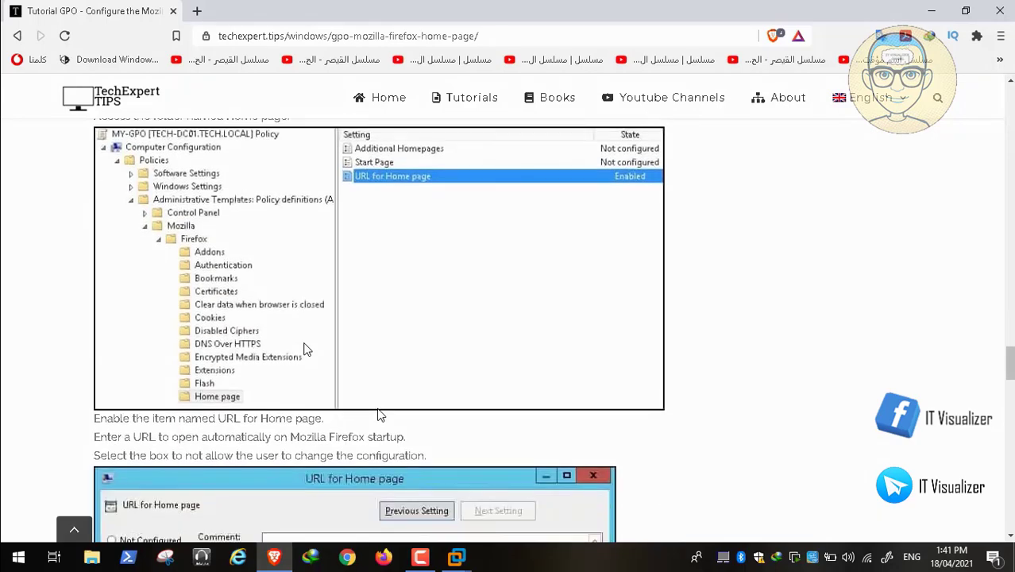
{"action": "left_click", "coordinate": [280, 560]}
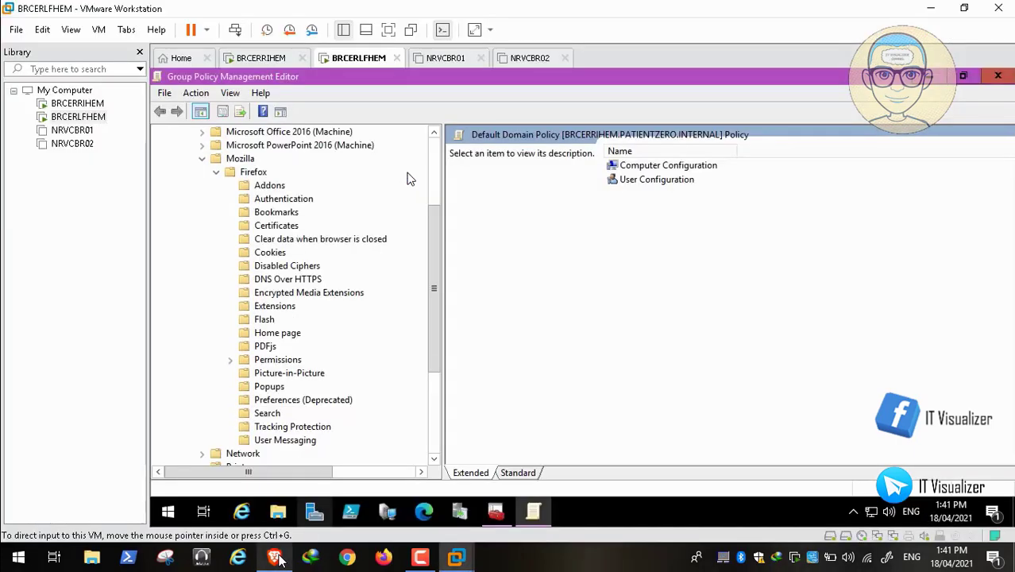
{"action": "left_click", "coordinate": [285, 334]}
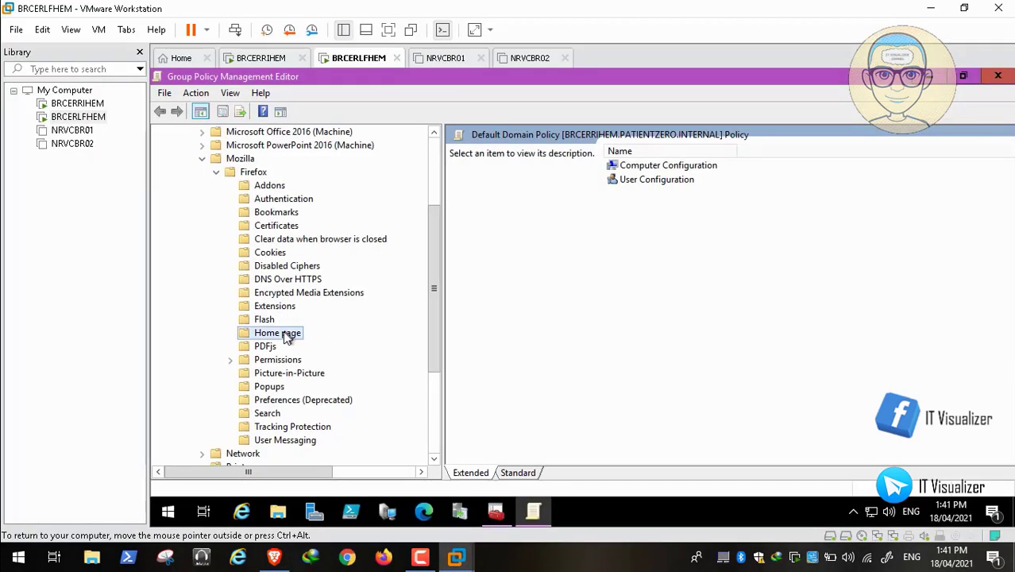
{"action": "left_click", "coordinate": [655, 196]}
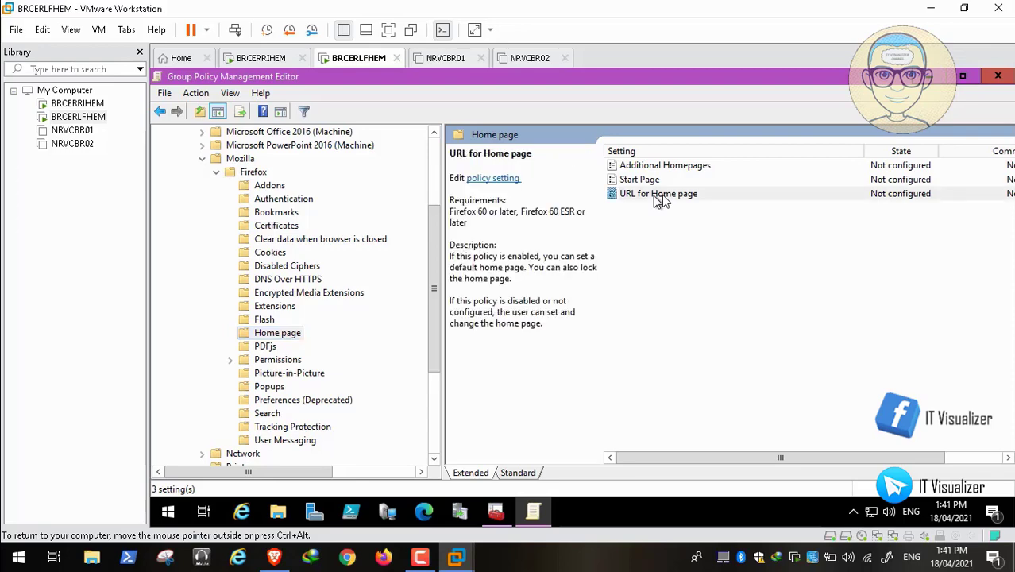
{"action": "double_click", "coordinate": [654, 196]}
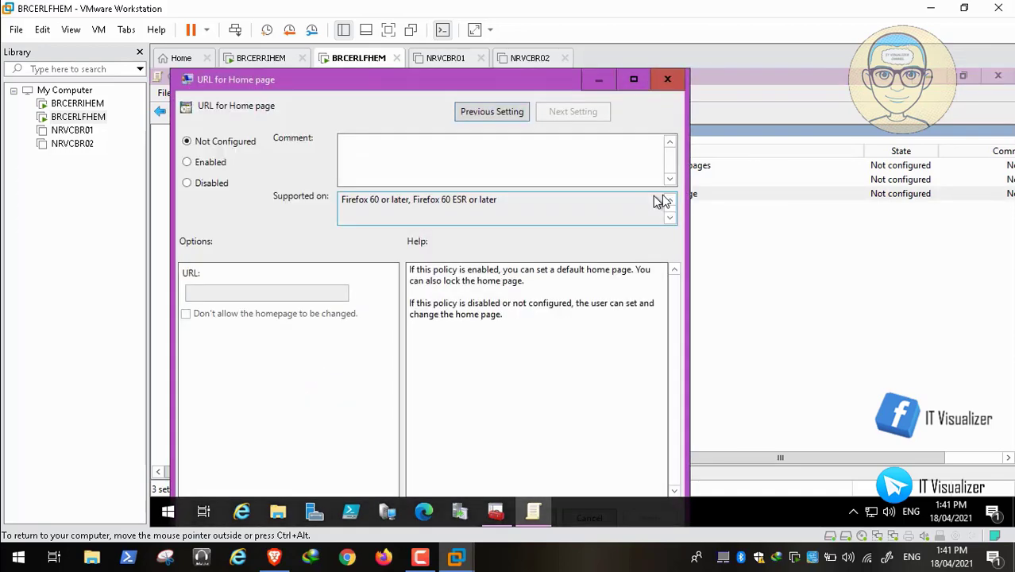
{"action": "left_click", "coordinate": [209, 165]}
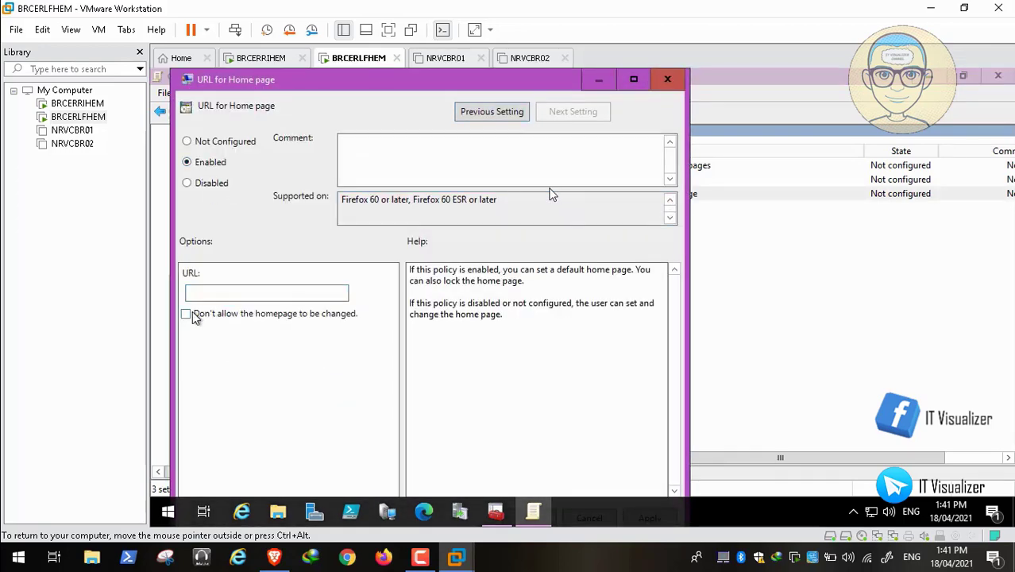
{"action": "left_click", "coordinate": [318, 314]}
{"action": "left_click", "coordinate": [206, 294]}
{"action": "type", "text": "www"}
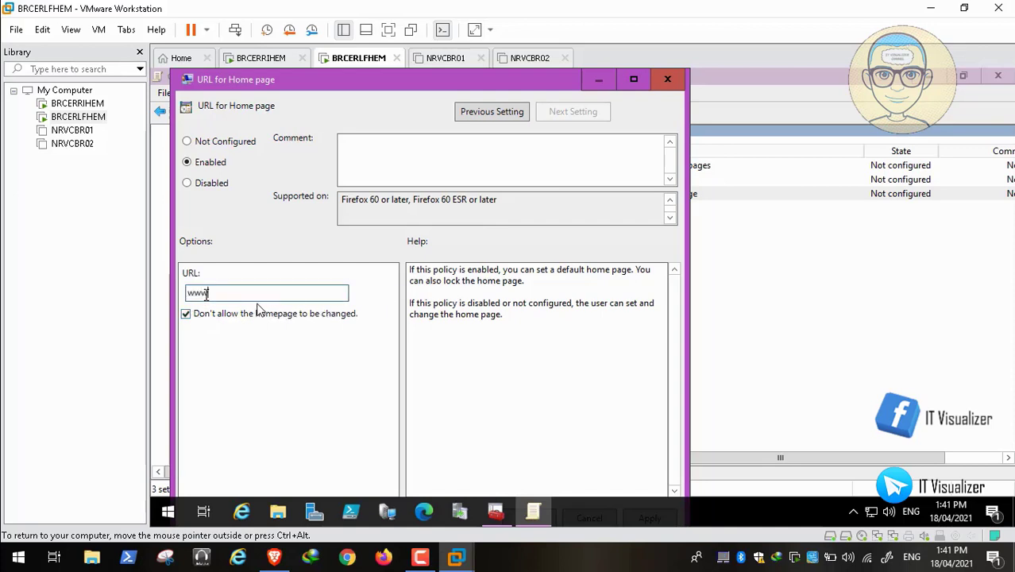
{"action": "type", "text": ".microsoft.com"}
{"action": "double_click", "coordinate": [378, 80]}
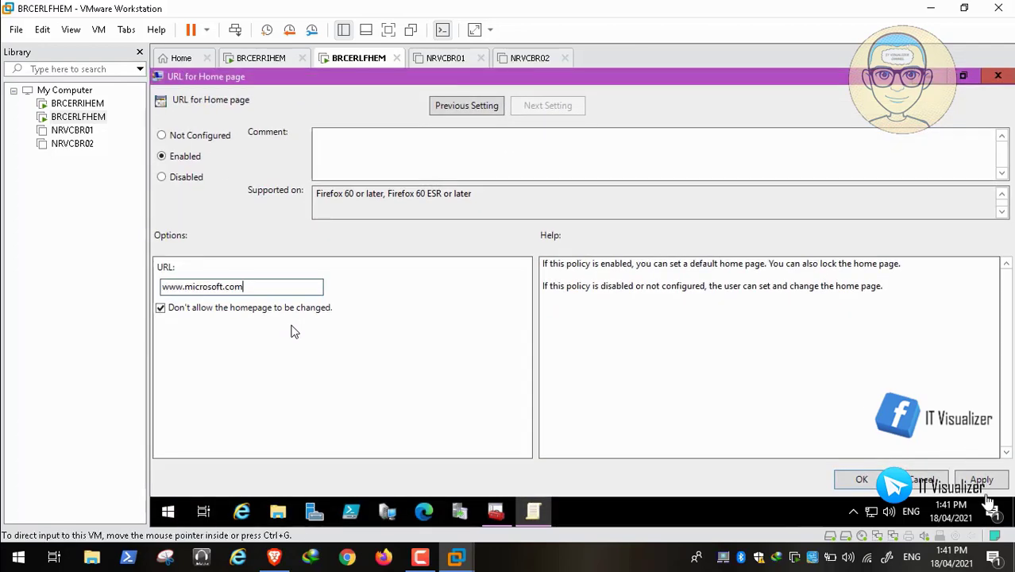
{"action": "left_click", "coordinate": [985, 483]}
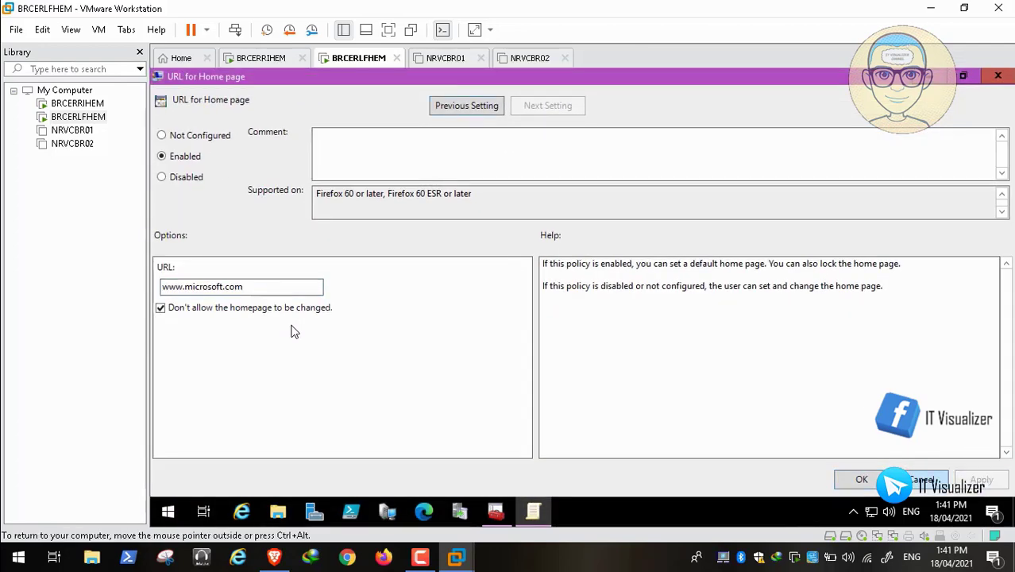
{"action": "left_click", "coordinate": [862, 481]}
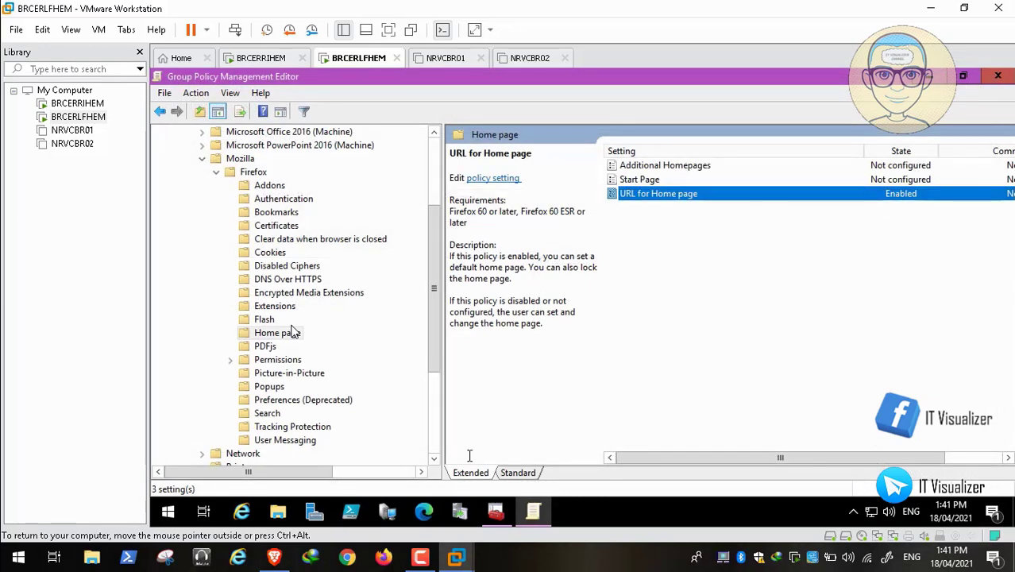
Step: Return to the Firefox tutorial in Brave and scroll to the URL for Home page screenshot
{"action": "left_click", "coordinate": [274, 557]}
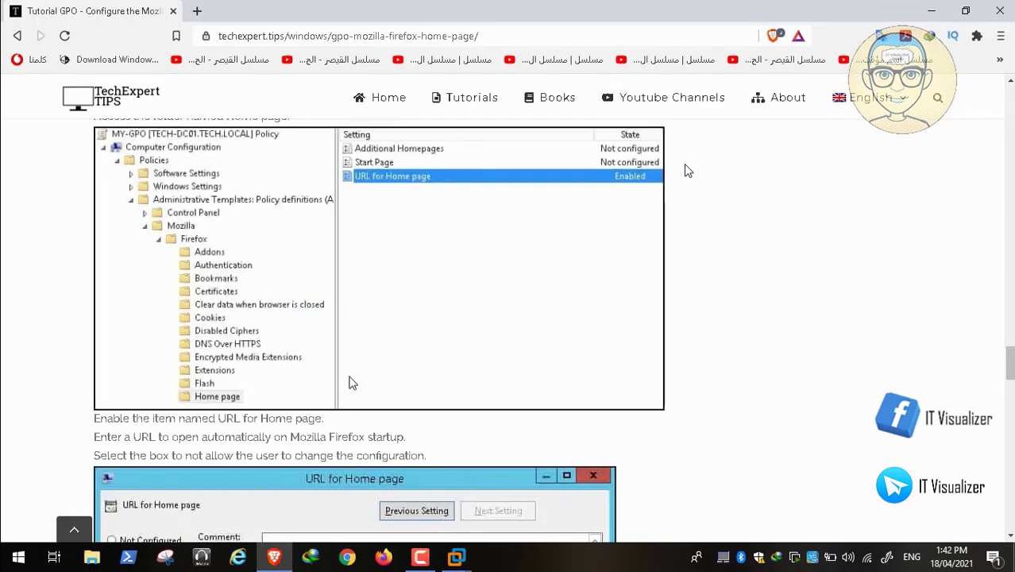
{"action": "scroll", "coordinate": [473, 172], "scroll_direction": "down", "scroll_amount": 1}
{"action": "scroll", "coordinate": [371, 161], "scroll_direction": "up", "scroll_amount": 2}
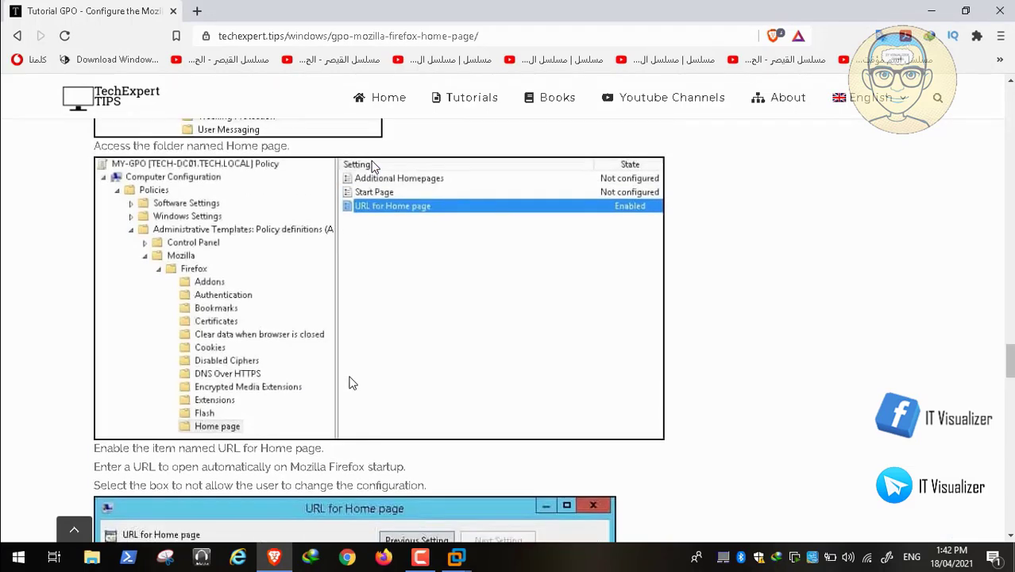
{"action": "scroll", "coordinate": [374, 167], "scroll_direction": "down", "scroll_amount": 5}
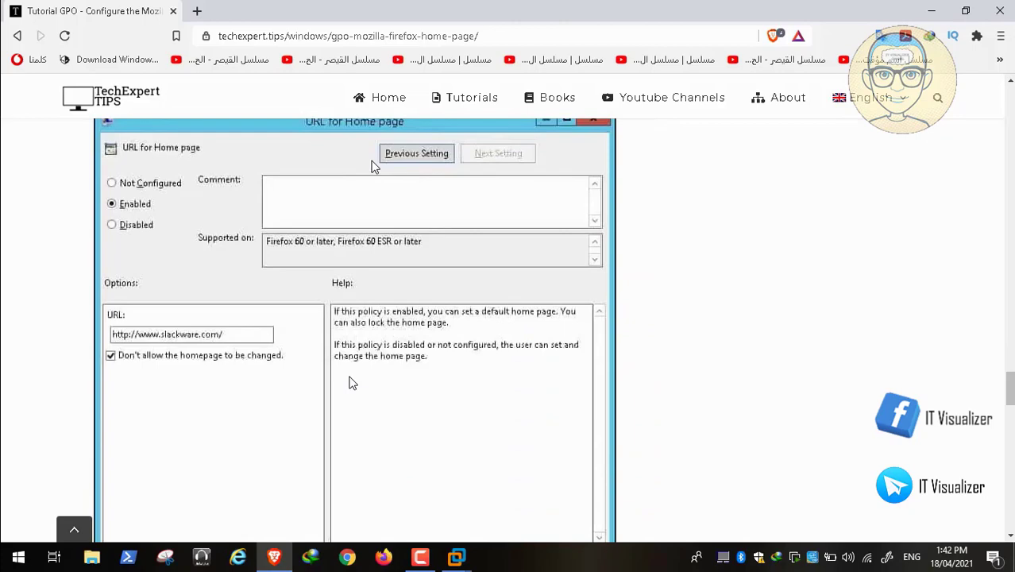
{"action": "scroll", "coordinate": [374, 166], "scroll_direction": "up", "scroll_amount": 3}
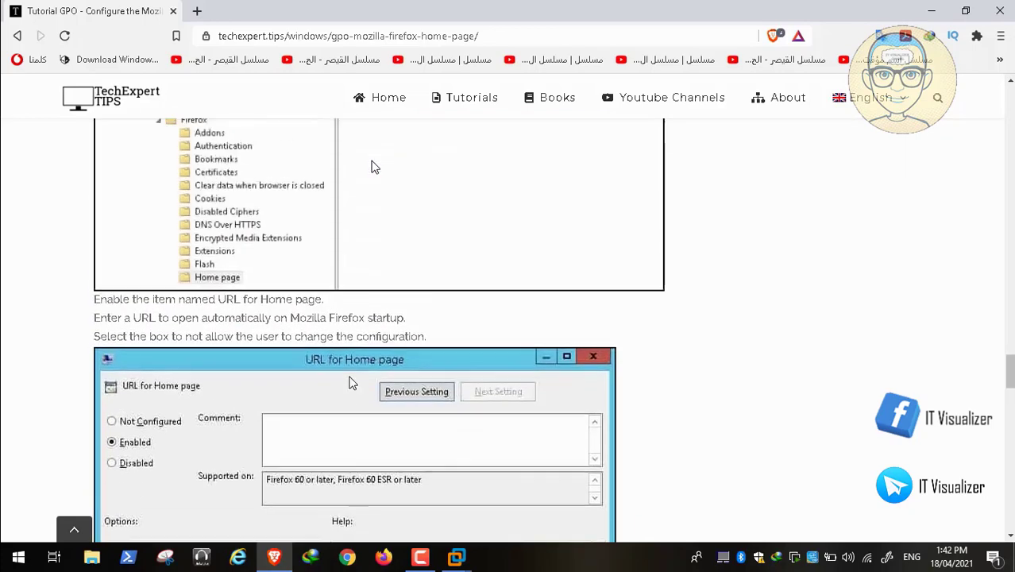
{"action": "scroll", "coordinate": [374, 167], "scroll_direction": "up", "scroll_amount": 2}
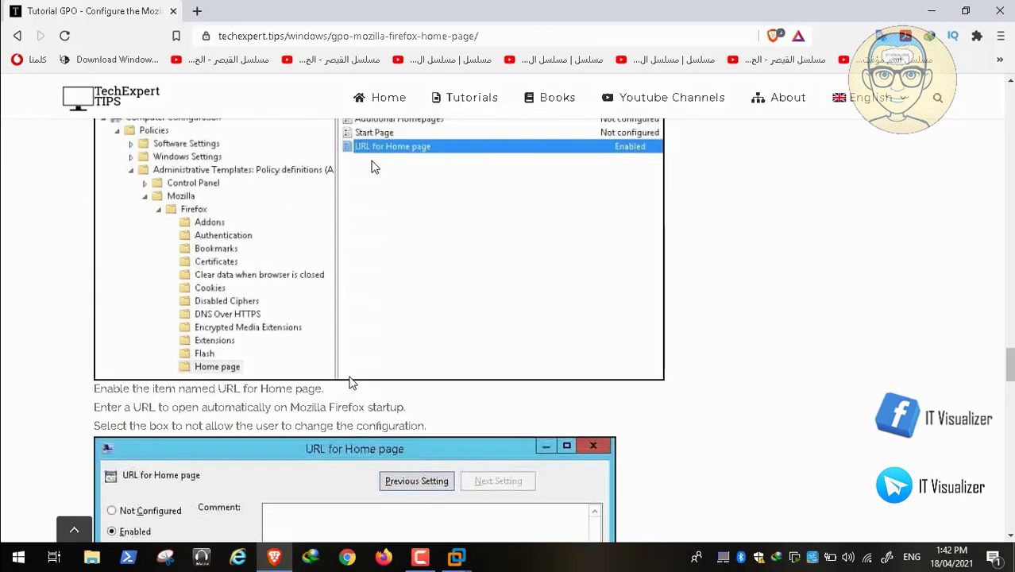
{"action": "scroll", "coordinate": [371, 160], "scroll_direction": "up", "scroll_amount": 1}
{"action": "scroll", "coordinate": [373, 165], "scroll_direction": "down", "scroll_amount": 1}
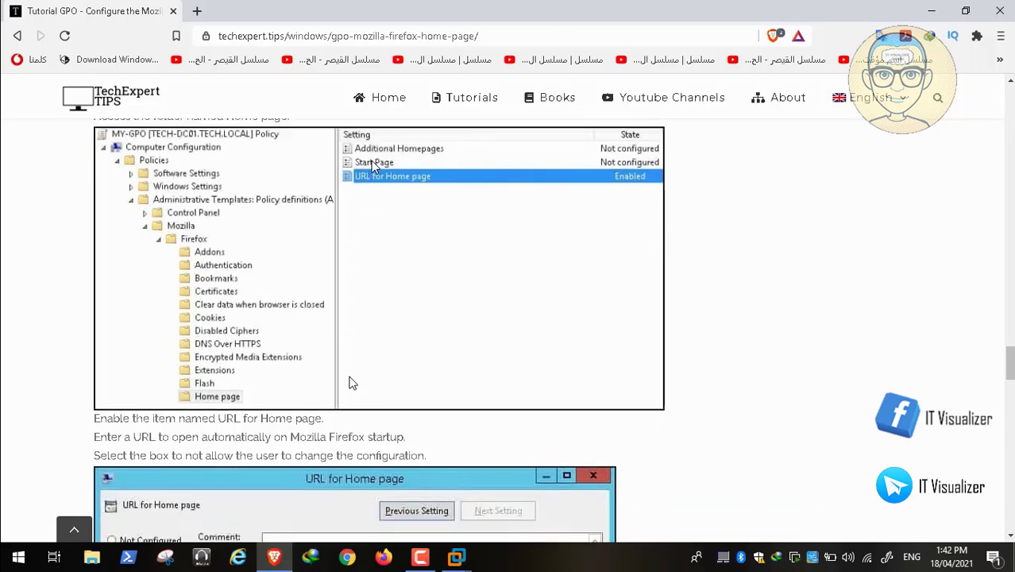
{"action": "scroll", "coordinate": [352, 383], "scroll_direction": "down", "scroll_amount": 6}
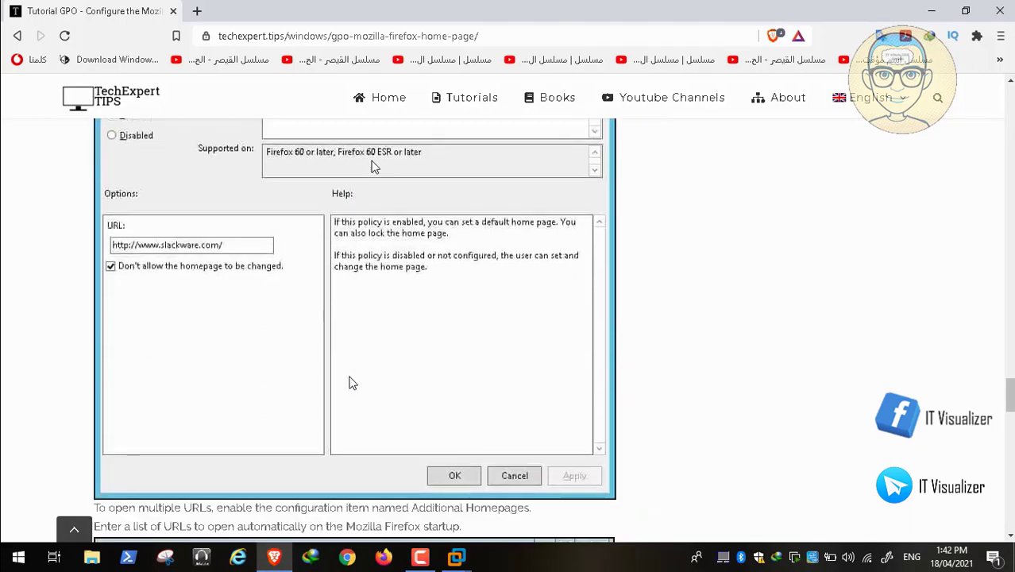
Step: Pause the tutorial video at the Additional Homepages step, check the recorder, and resume full screen
{"action": "key", "text": "Escape"}
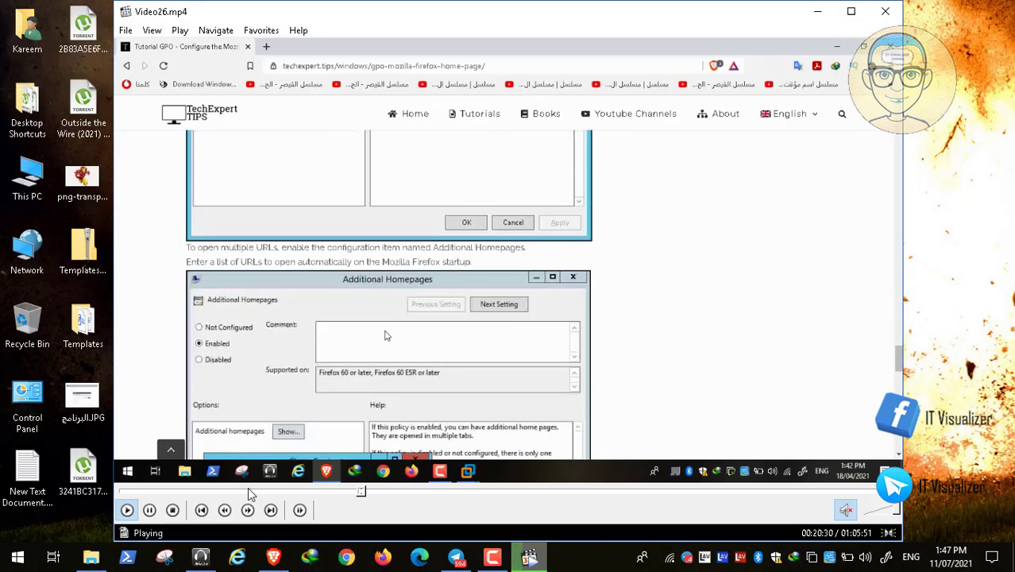
{"action": "left_click", "coordinate": [149, 510]}
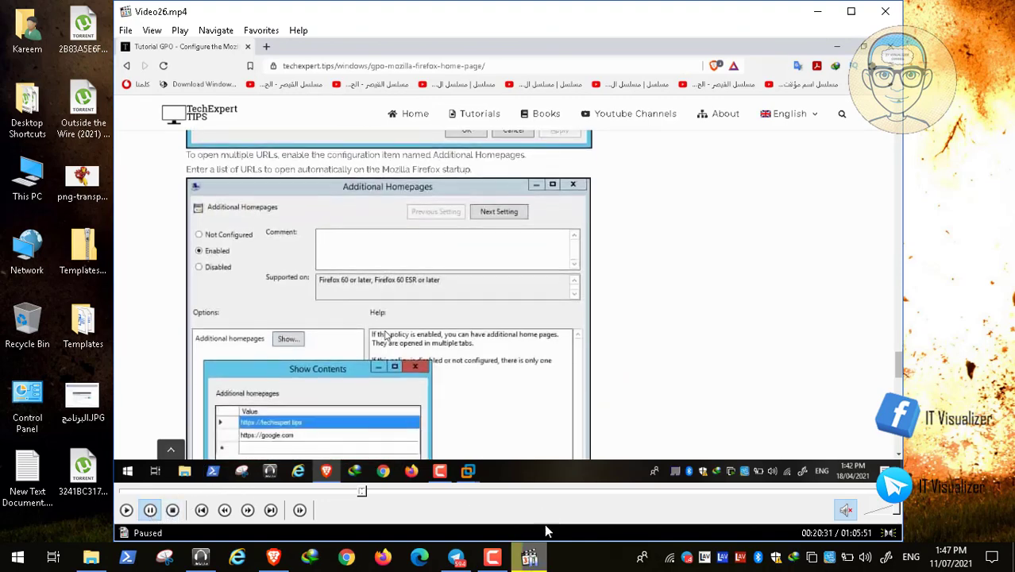
{"action": "left_click", "coordinate": [493, 558]}
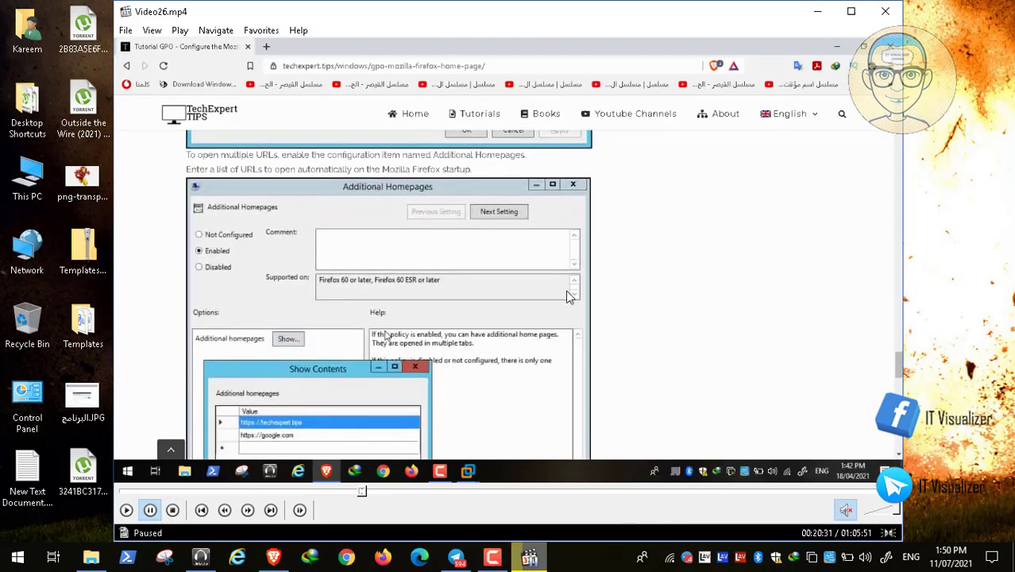
{"action": "key", "text": "alt+Return"}
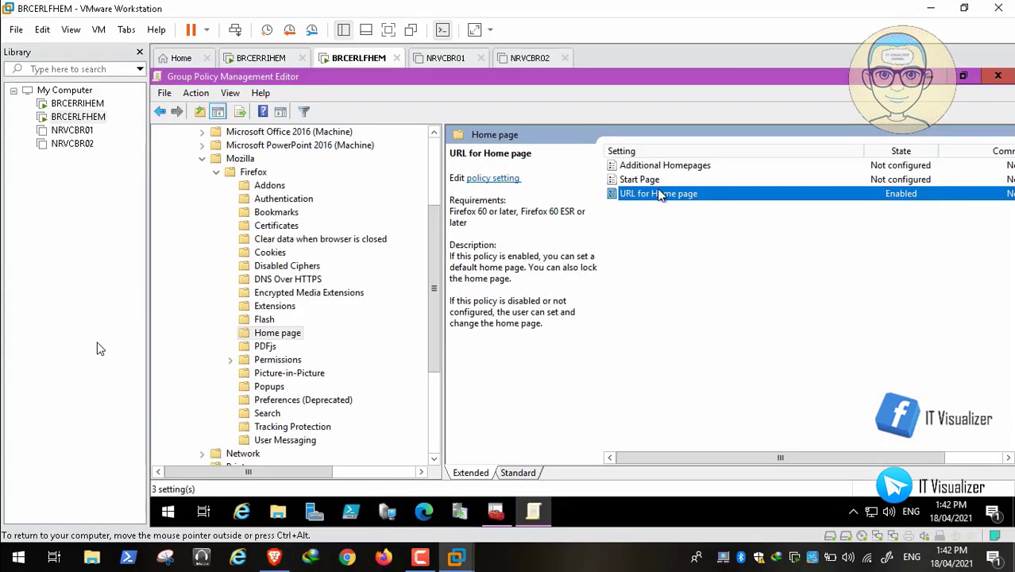
{"action": "double_click", "coordinate": [672, 166]}
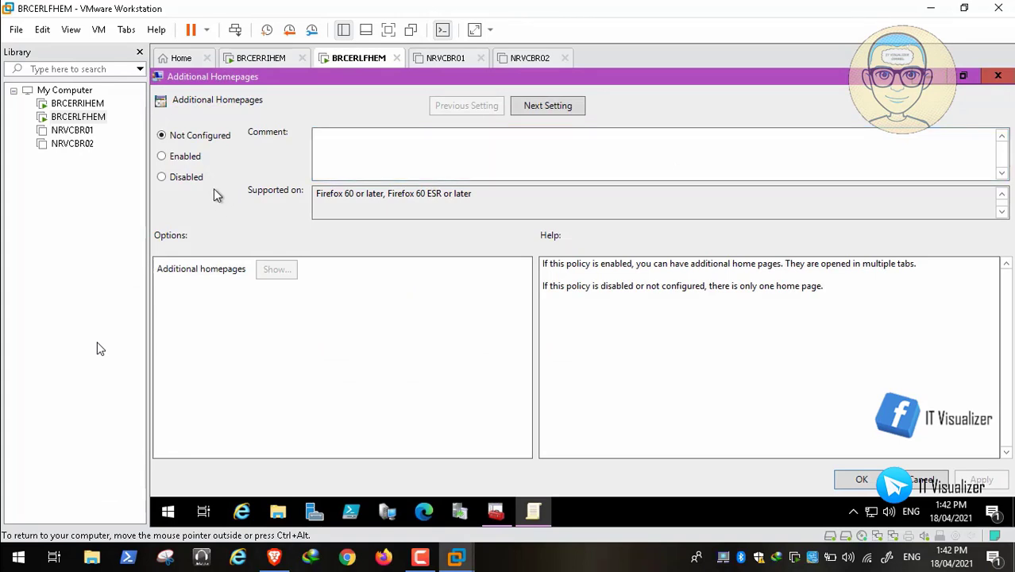
{"action": "left_click", "coordinate": [183, 159]}
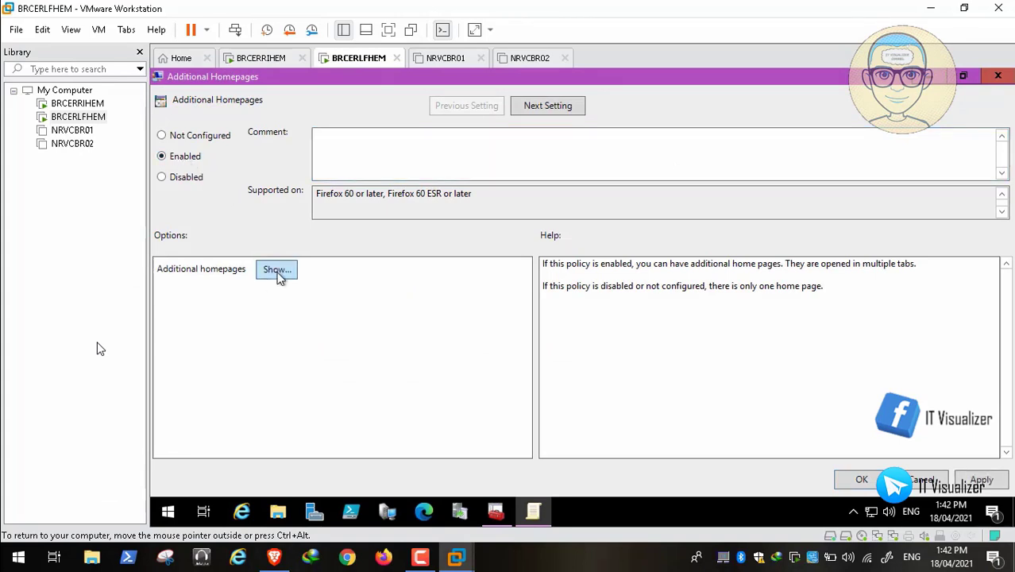
{"action": "left_click", "coordinate": [278, 270]}
{"action": "left_click", "coordinate": [272, 207]}
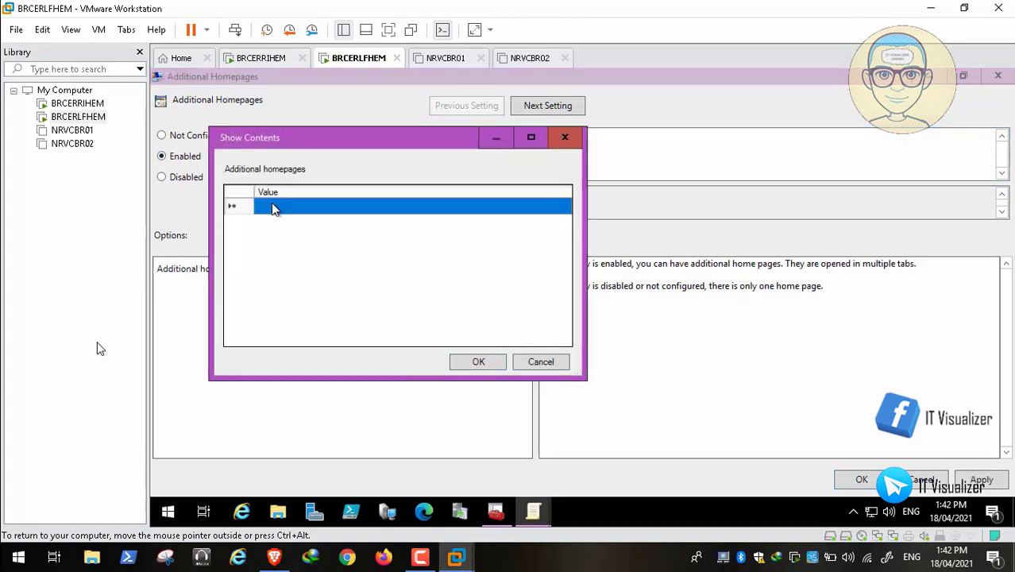
{"action": "left_click", "coordinate": [272, 207]}
{"action": "type", "text": "www"}
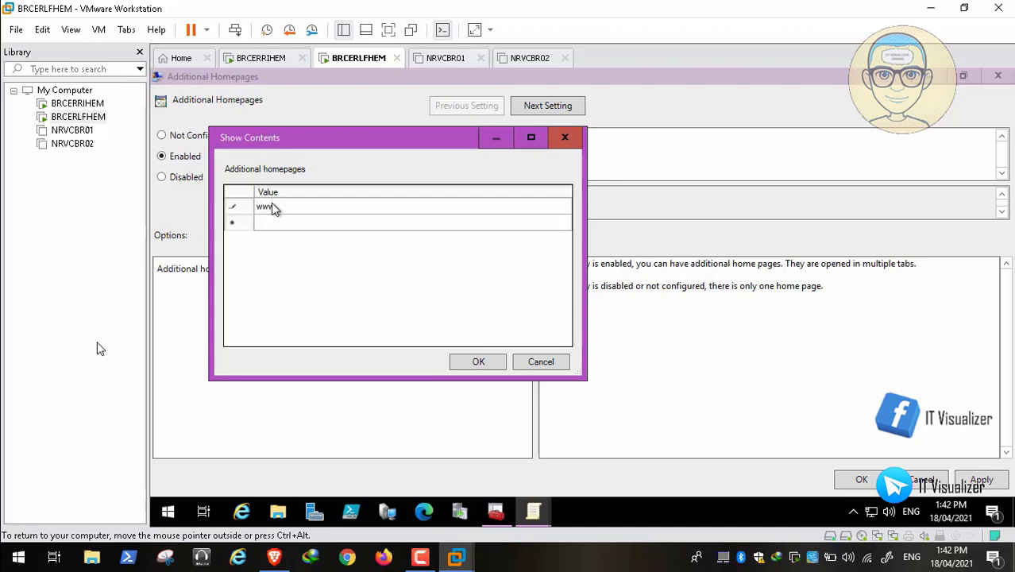
{"action": "type", "text": ".microsoft.com"}
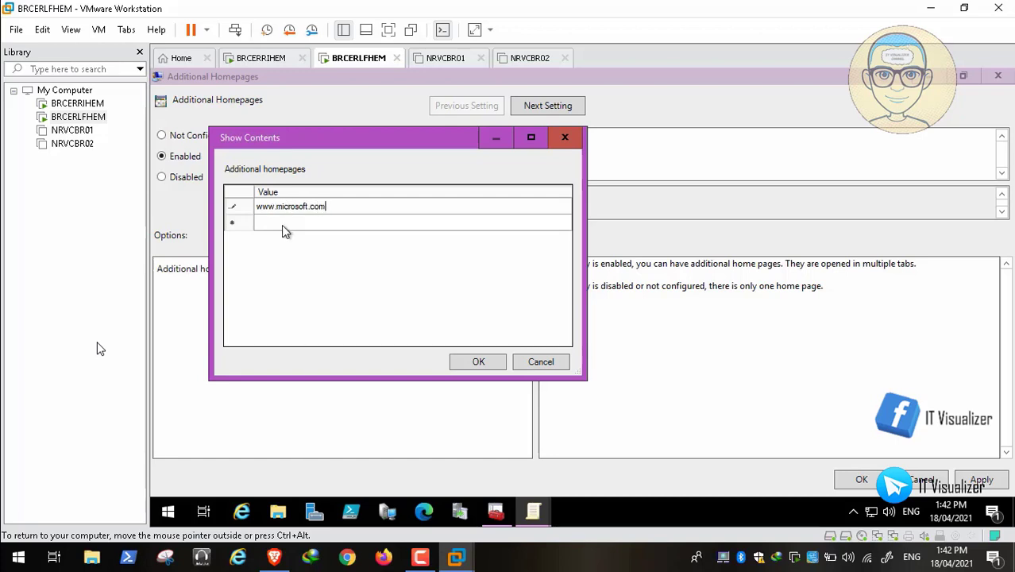
{"action": "left_click", "coordinate": [280, 226]}
{"action": "left_click", "coordinate": [279, 226]}
{"action": "type", "text": "www.goo"}
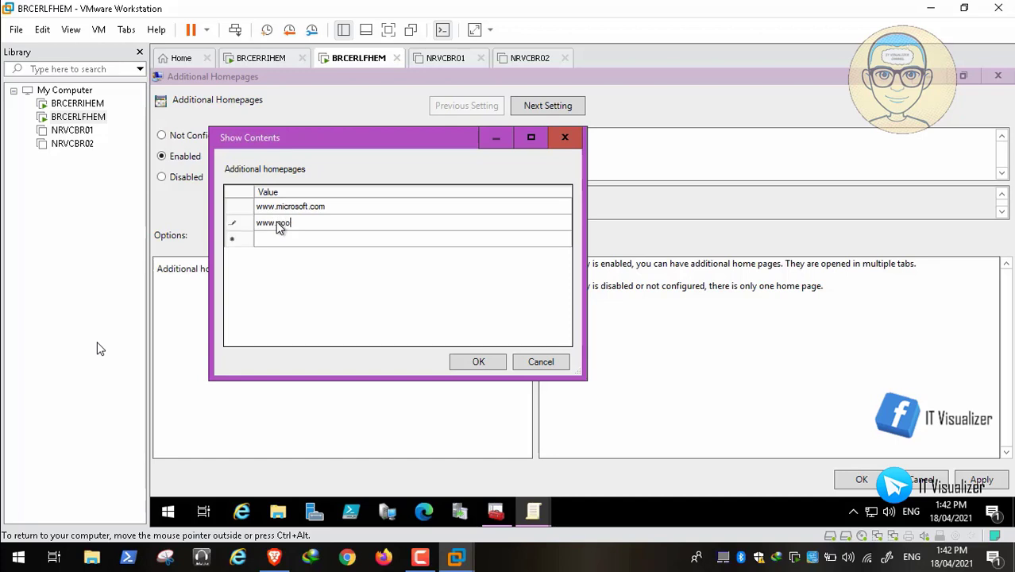
{"action": "type", "text": "gle.com"}
{"action": "left_click", "coordinate": [467, 363]}
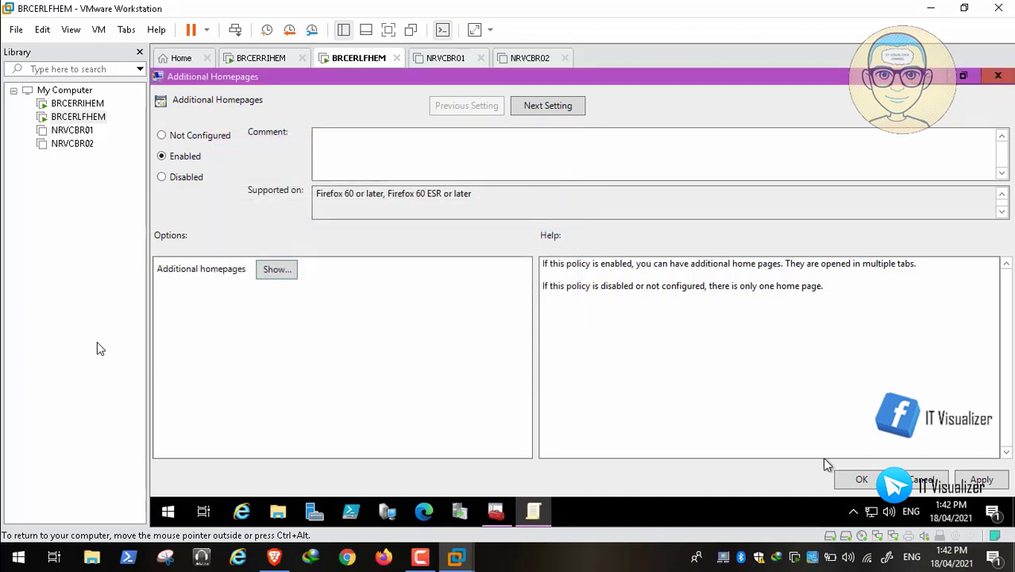
{"action": "left_click", "coordinate": [983, 480]}
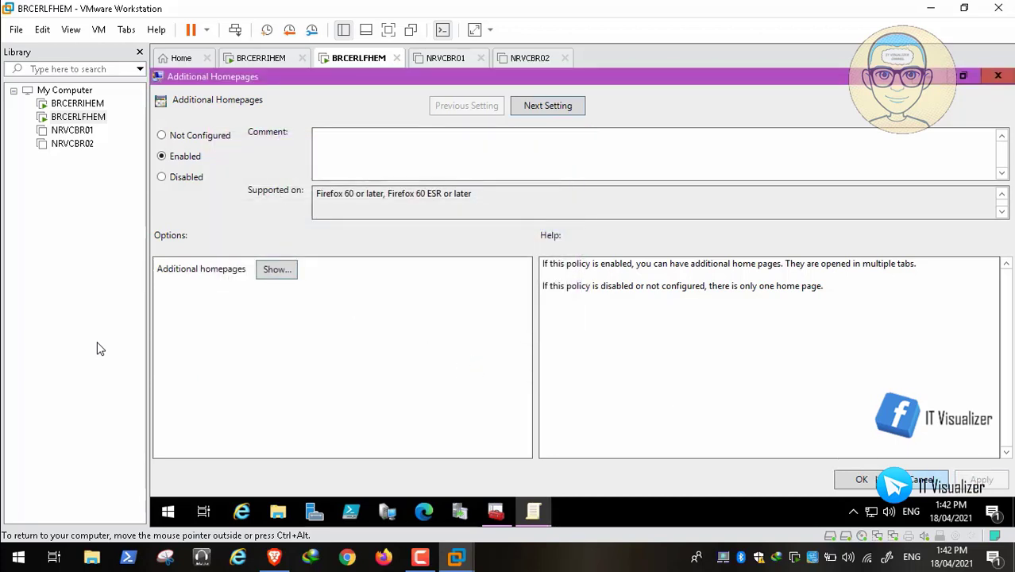
{"action": "left_click", "coordinate": [922, 480]}
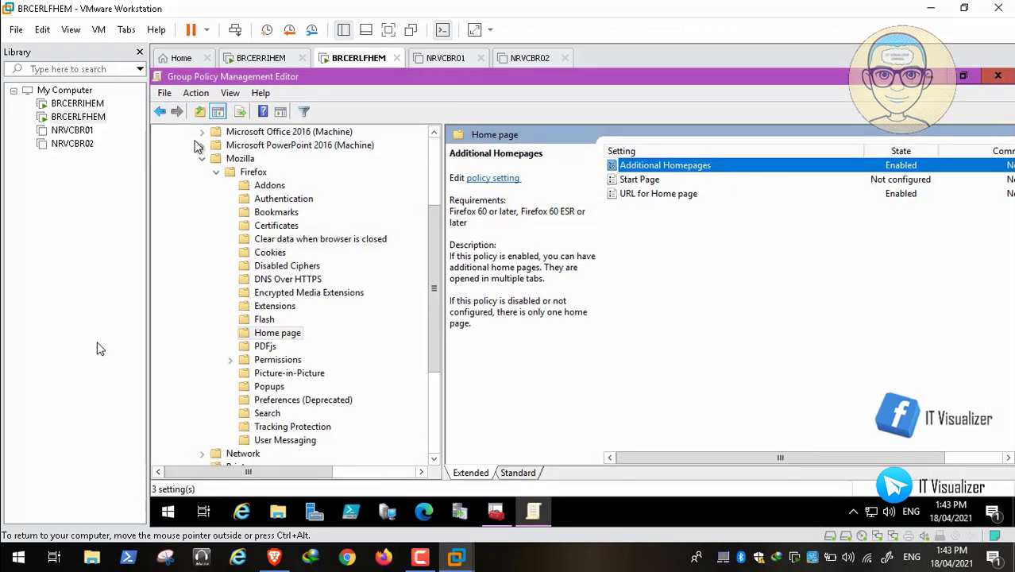
{"action": "left_click", "coordinate": [202, 159]}
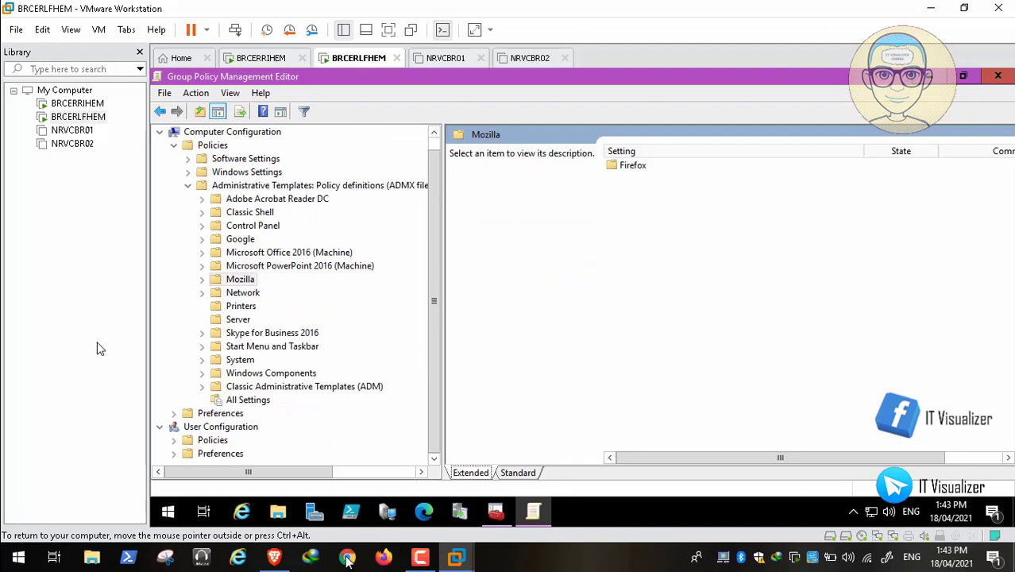
Step: Open the 'GPO - Google Chrome startup page' tutorial and scroll to its Startup, Home page and New Tab page section
{"action": "left_click", "coordinate": [274, 557]}
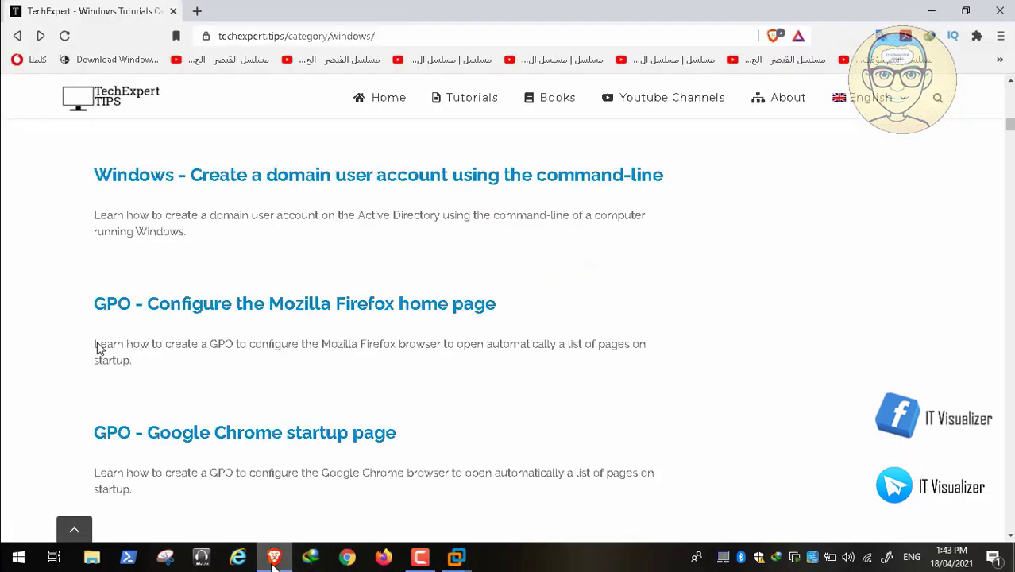
{"action": "left_click", "coordinate": [276, 437]}
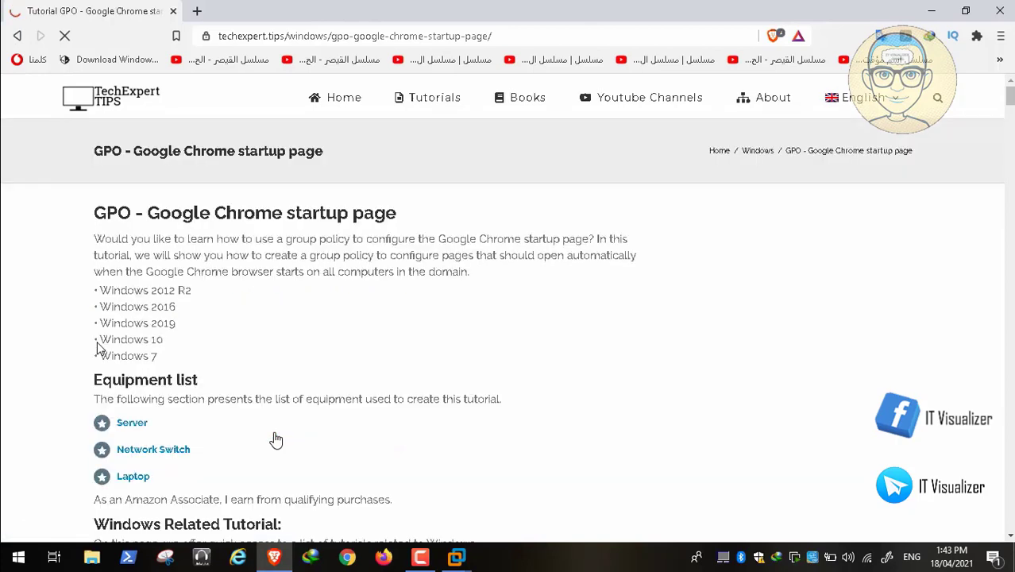
{"action": "scroll", "coordinate": [350, 340], "scroll_direction": "down", "scroll_amount": 5}
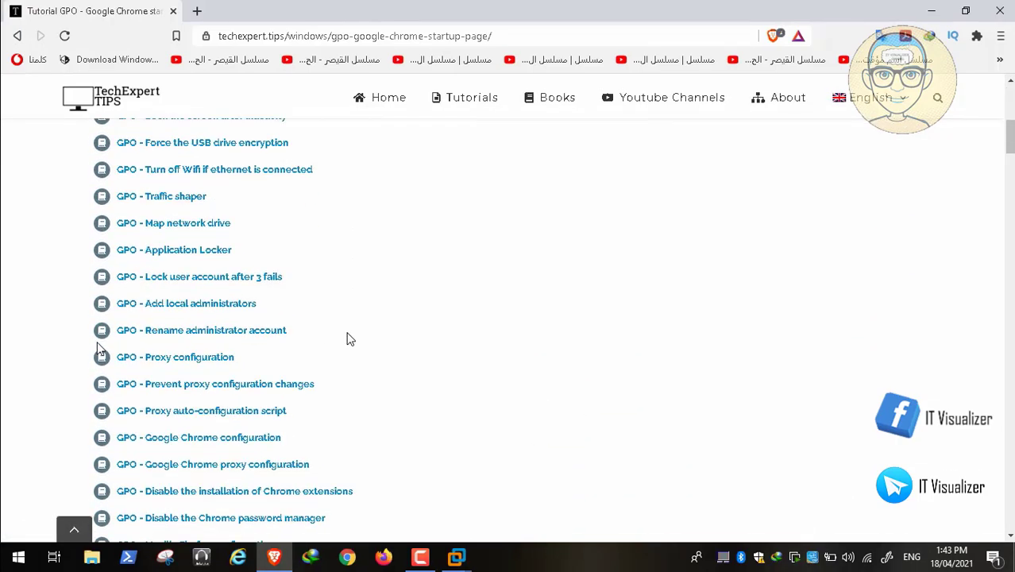
{"action": "scroll", "coordinate": [350, 339], "scroll_direction": "down", "scroll_amount": 10}
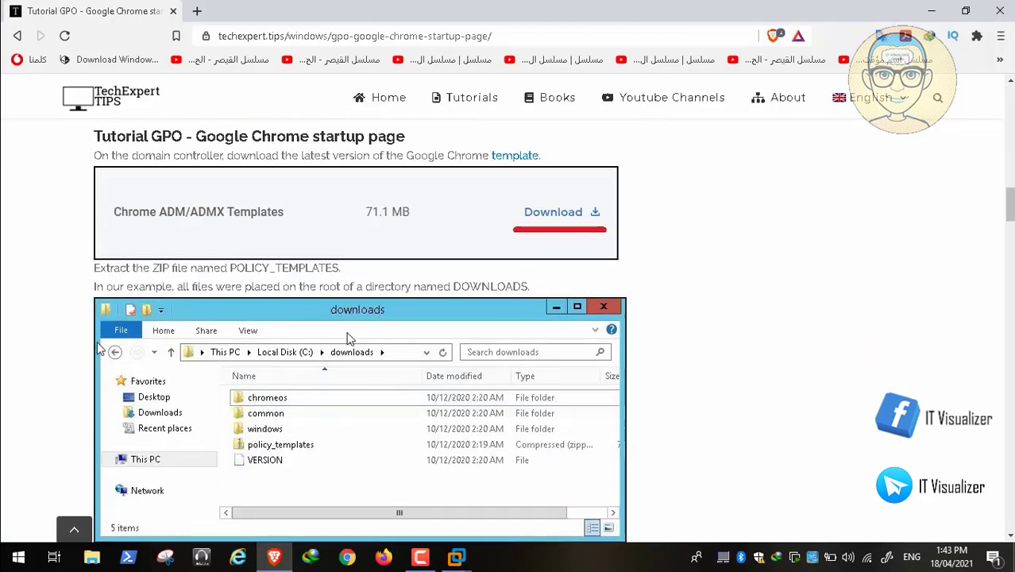
{"action": "scroll", "coordinate": [347, 339], "scroll_direction": "down", "scroll_amount": 5}
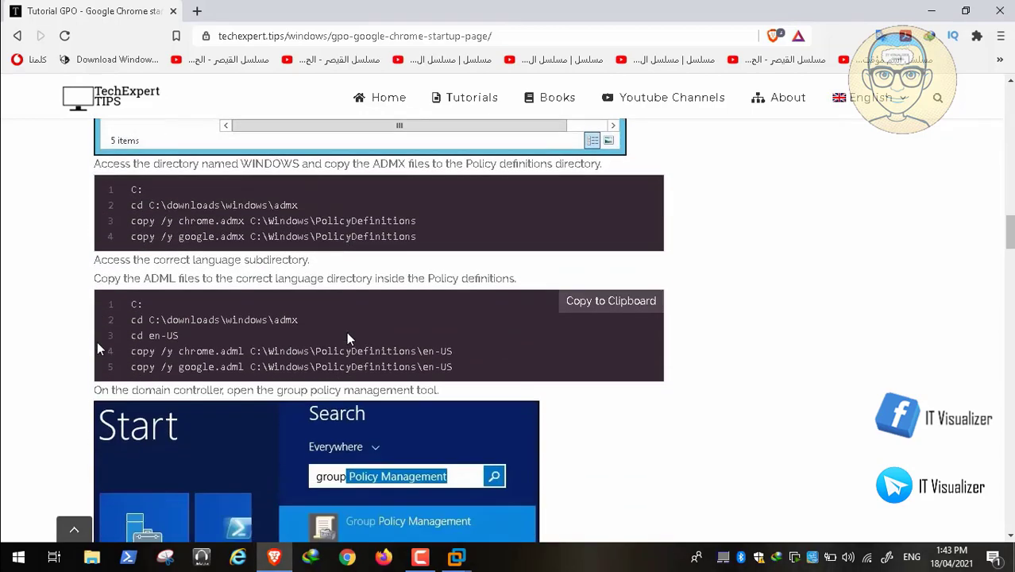
{"action": "scroll", "coordinate": [347, 339], "scroll_direction": "down", "scroll_amount": 10}
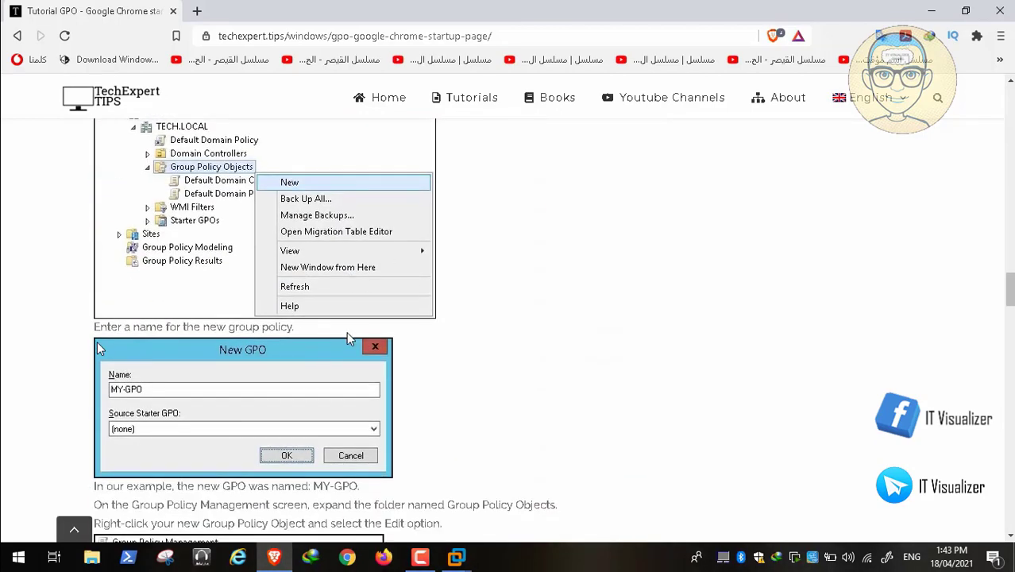
{"action": "scroll", "coordinate": [347, 336], "scroll_direction": "down", "scroll_amount": 5}
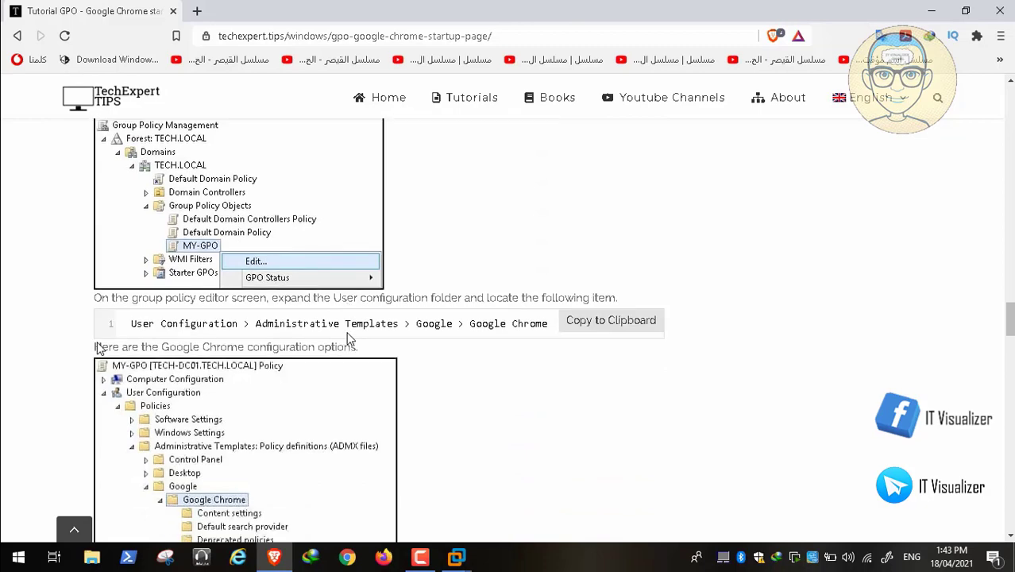
{"action": "scroll", "coordinate": [347, 339], "scroll_direction": "down", "scroll_amount": 3}
{"action": "scroll", "coordinate": [347, 339], "scroll_direction": "down", "scroll_amount": 1}
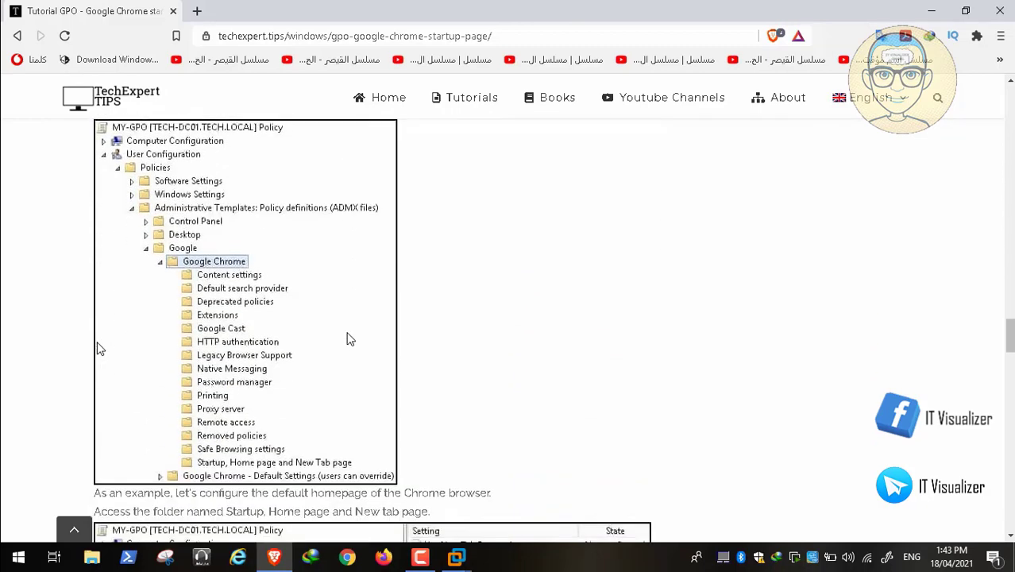
{"action": "scroll", "coordinate": [347, 339], "scroll_direction": "down", "scroll_amount": 2}
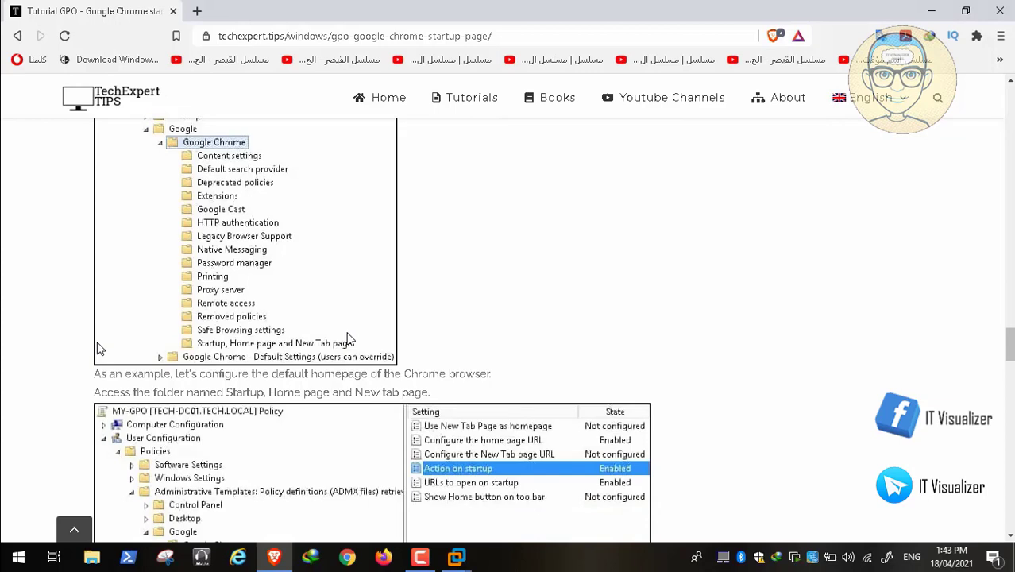
{"action": "scroll", "coordinate": [348, 340], "scroll_direction": "down", "scroll_amount": 1}
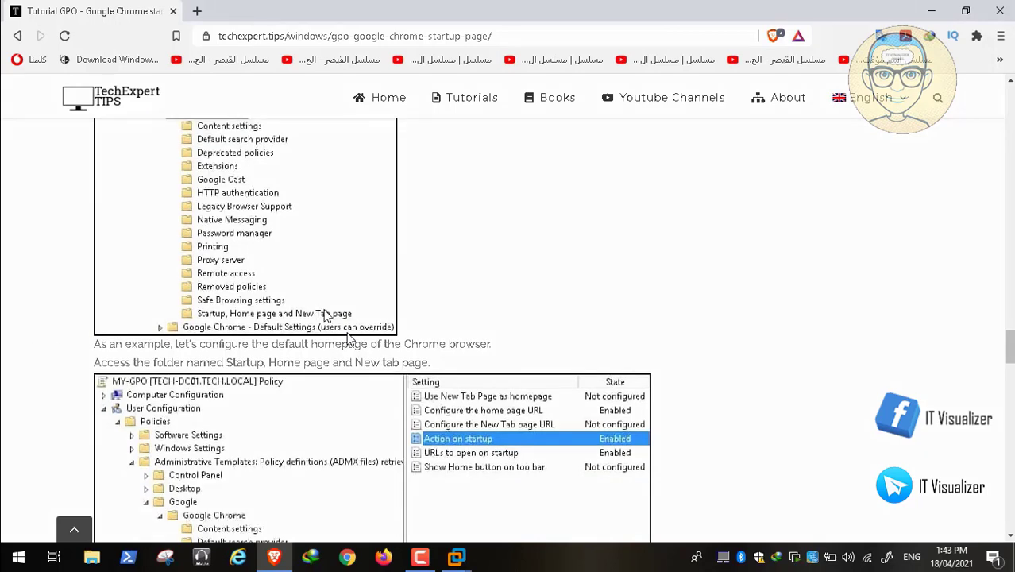
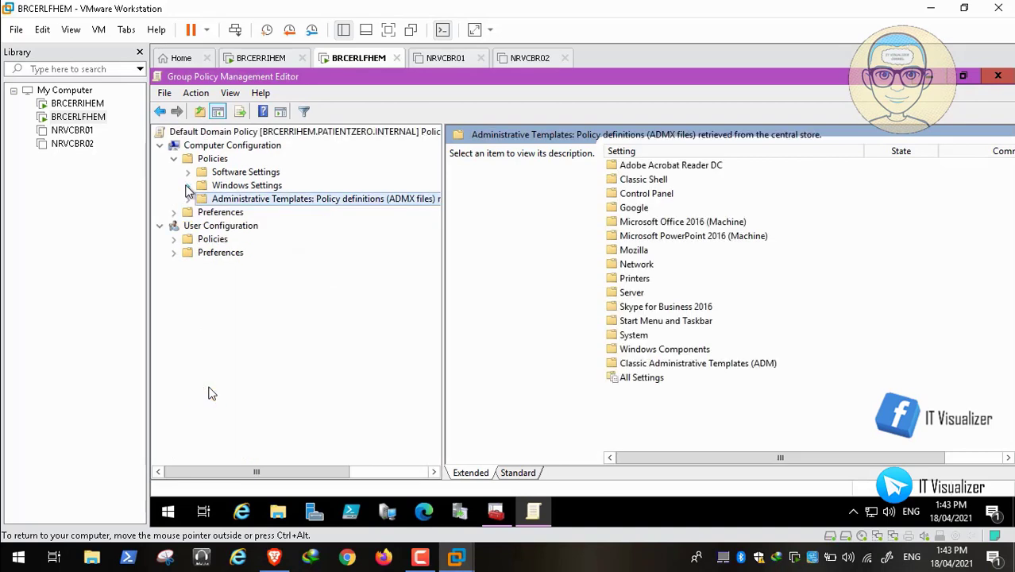
Step: Expand Classic Administrative Templates > Google > Google Chrome and show the Startup pages policies
{"action": "left_click", "coordinate": [174, 240]}
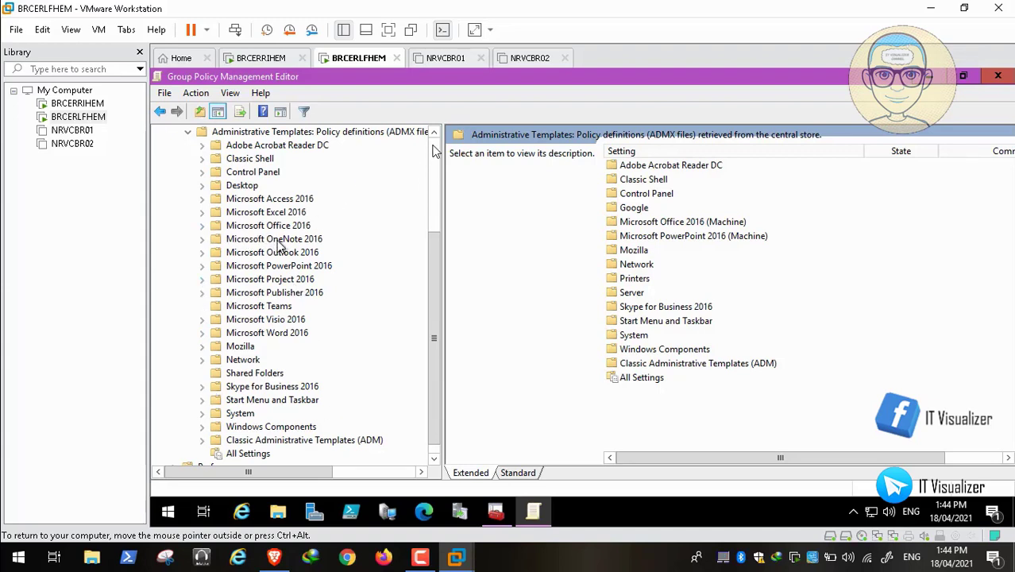
{"action": "left_click", "coordinate": [203, 440]}
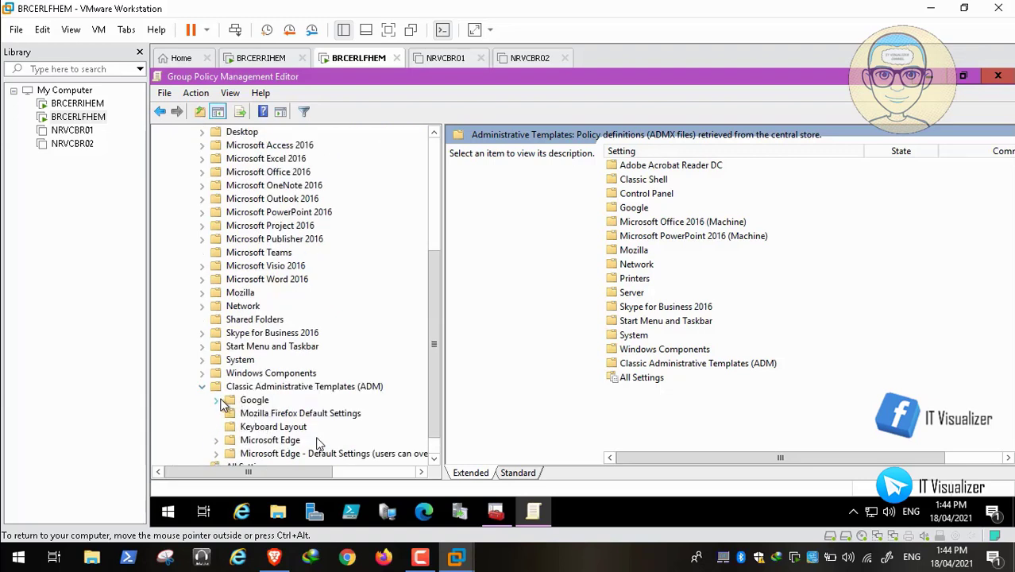
{"action": "left_click", "coordinate": [218, 401]}
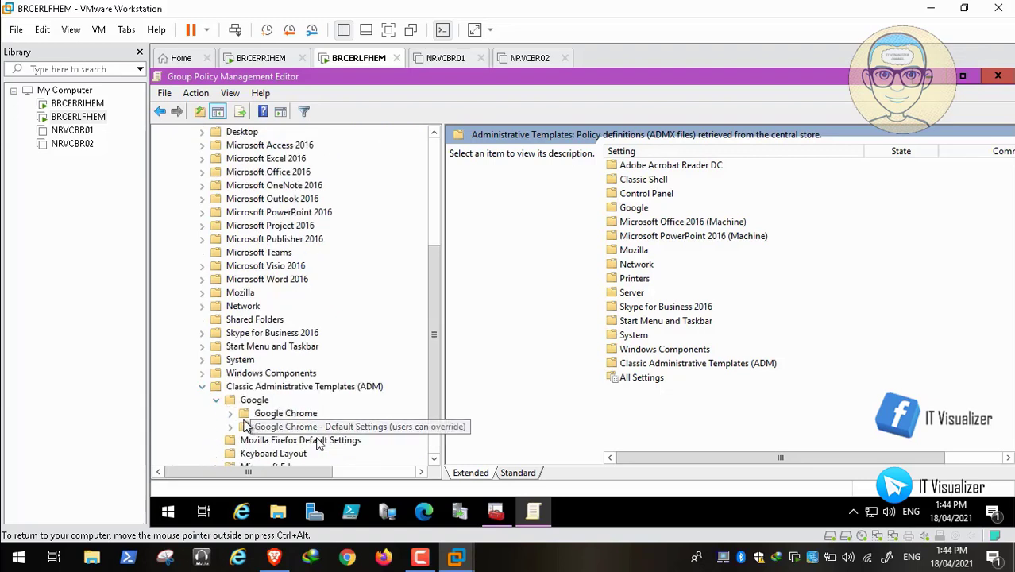
{"action": "left_click", "coordinate": [274, 558]}
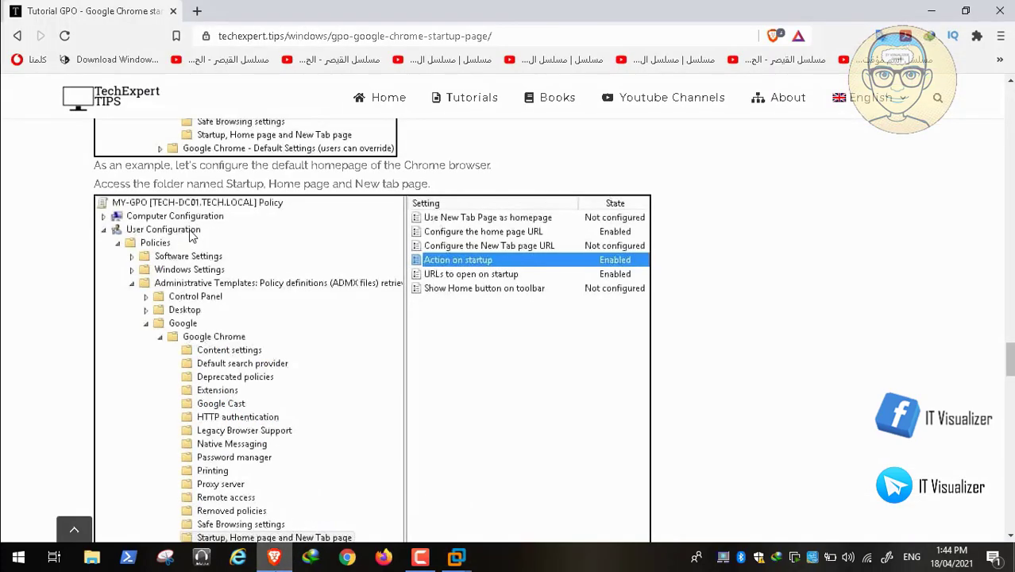
{"action": "left_click", "coordinate": [274, 558]}
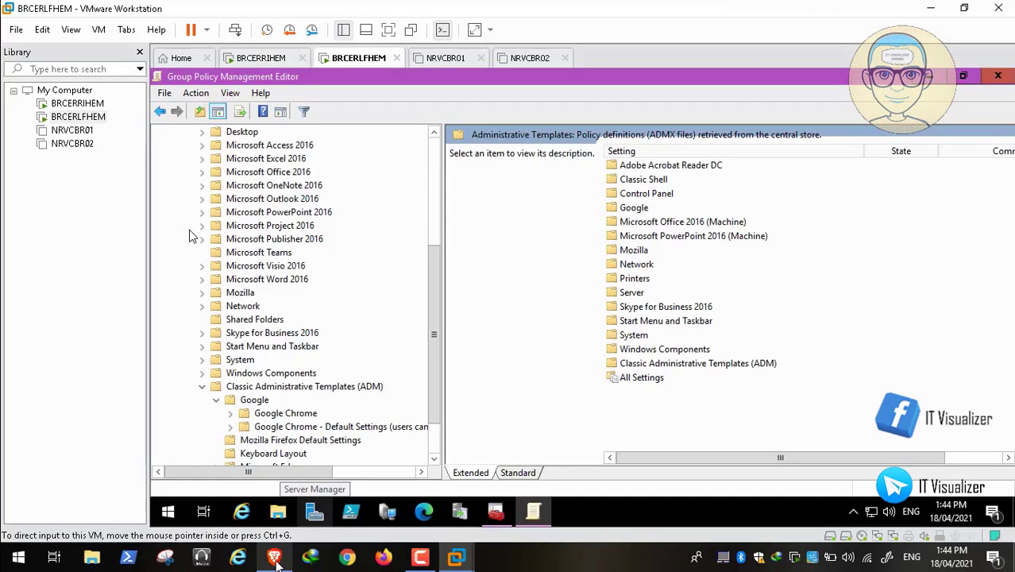
{"action": "left_click", "coordinate": [230, 414]}
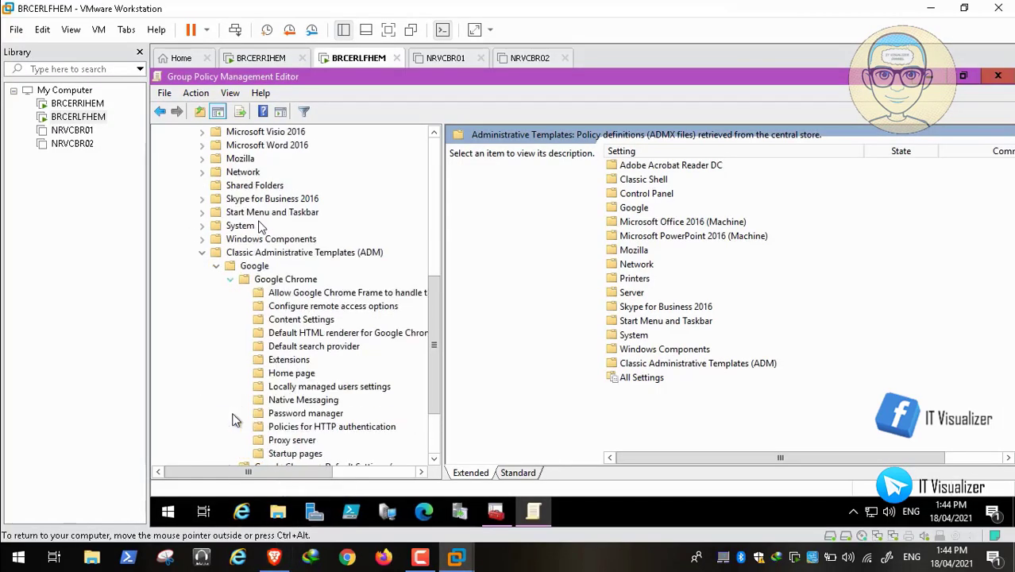
{"action": "left_click", "coordinate": [308, 455]}
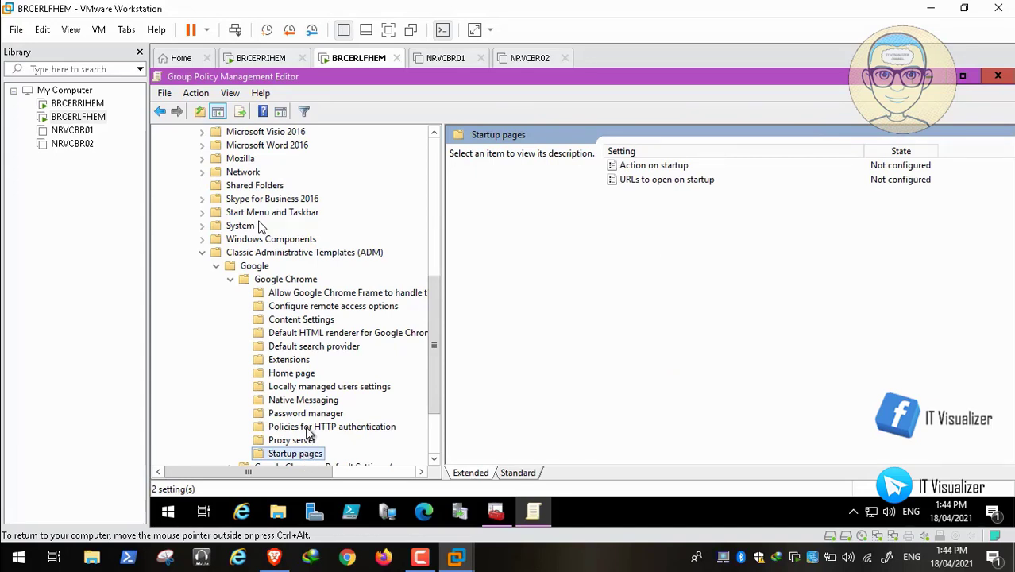
Step: Compare the Chrome Home page and Startup pages folders with the tutorial's instructions
{"action": "left_click", "coordinate": [310, 375]}
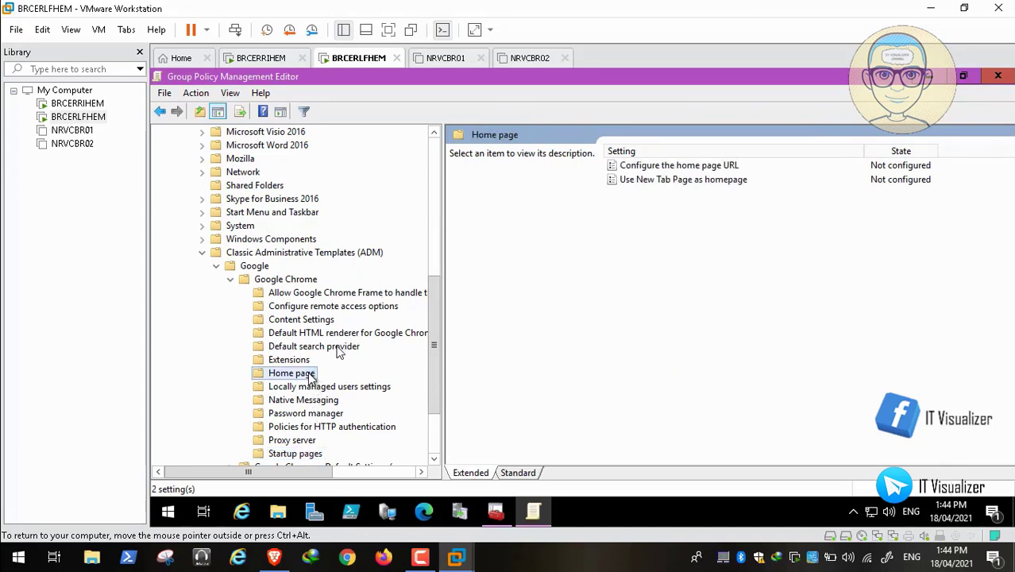
{"action": "left_click", "coordinate": [306, 454]}
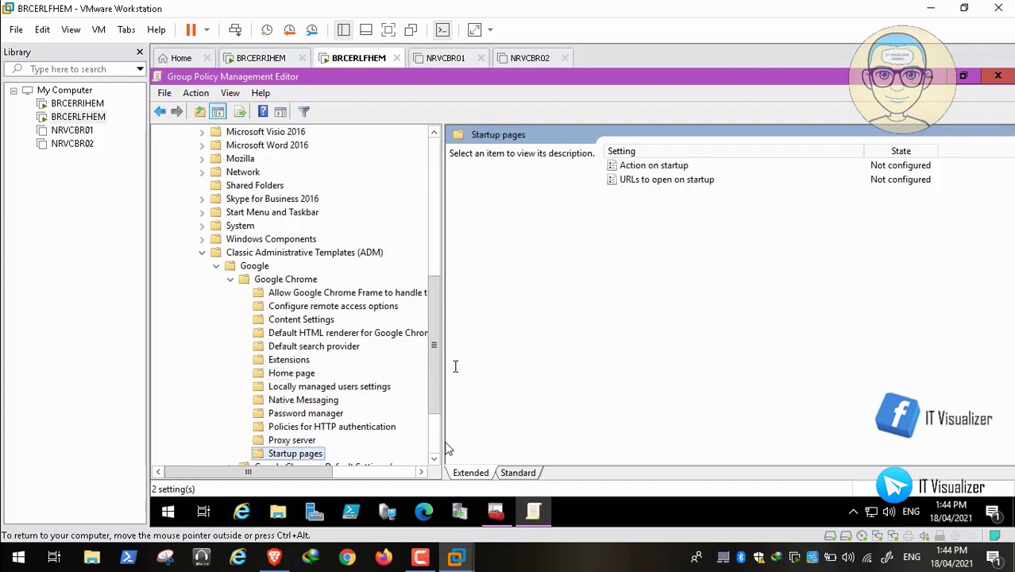
{"action": "left_click", "coordinate": [273, 558]}
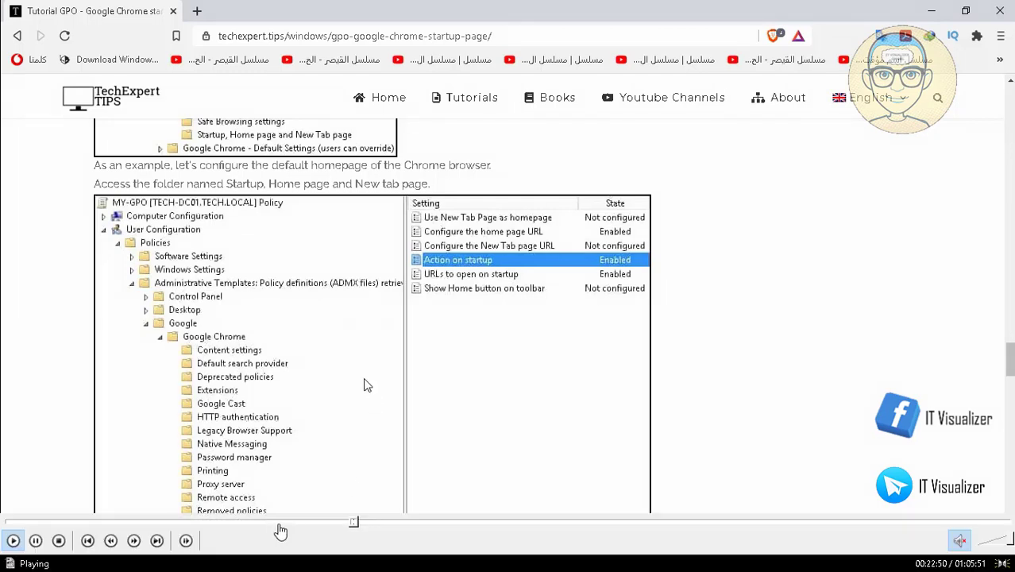
{"action": "scroll", "coordinate": [364, 385], "scroll_direction": "down", "scroll_amount": 1}
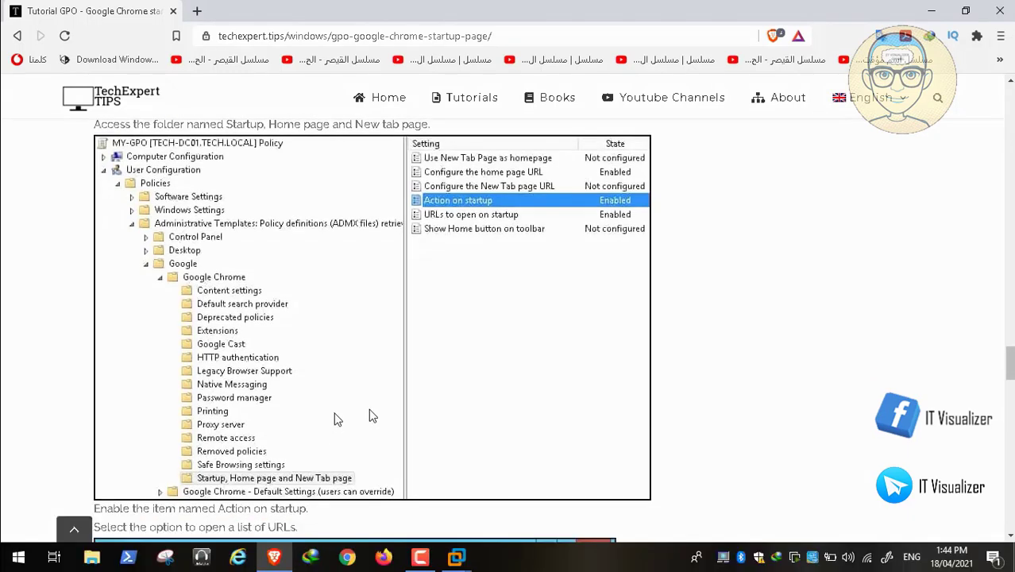
{"action": "left_click", "coordinate": [271, 558]}
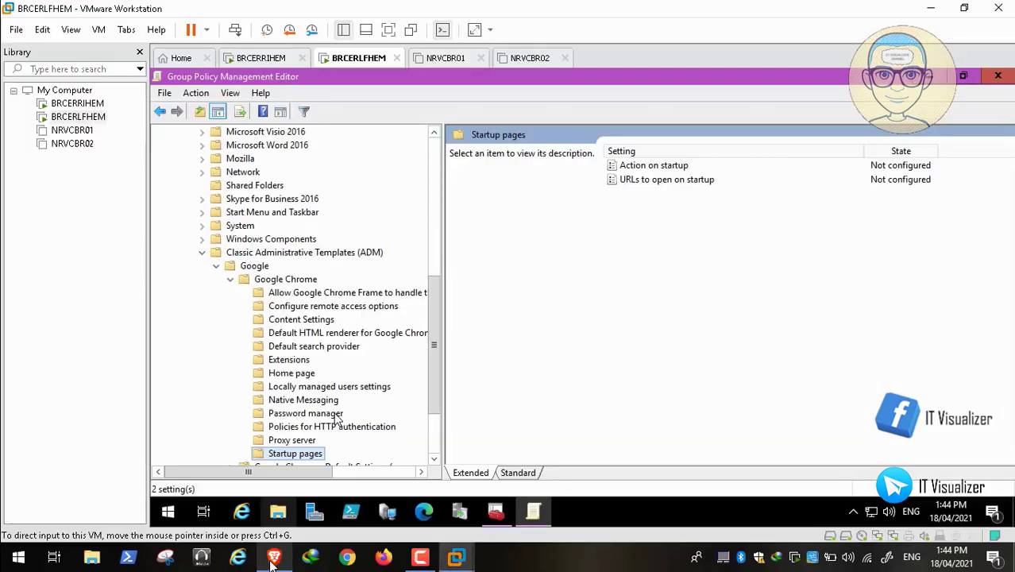
{"action": "left_click", "coordinate": [434, 460]}
{"action": "left_click", "coordinate": [435, 460]}
{"action": "left_click", "coordinate": [435, 460]}
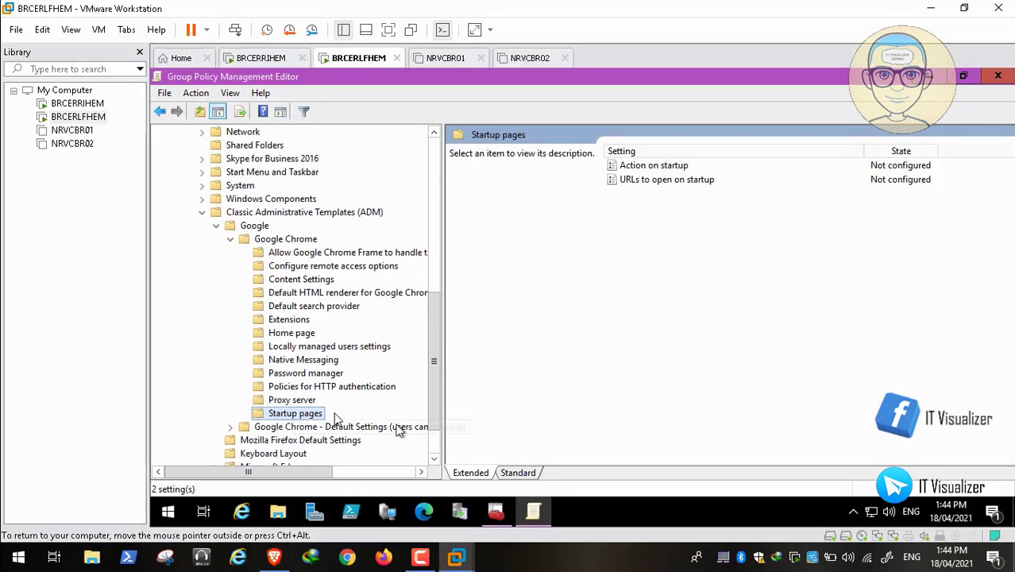
Step: Enable Chrome's Action on startup policy set to 'Open a list of URLs'
{"action": "double_click", "coordinate": [672, 166]}
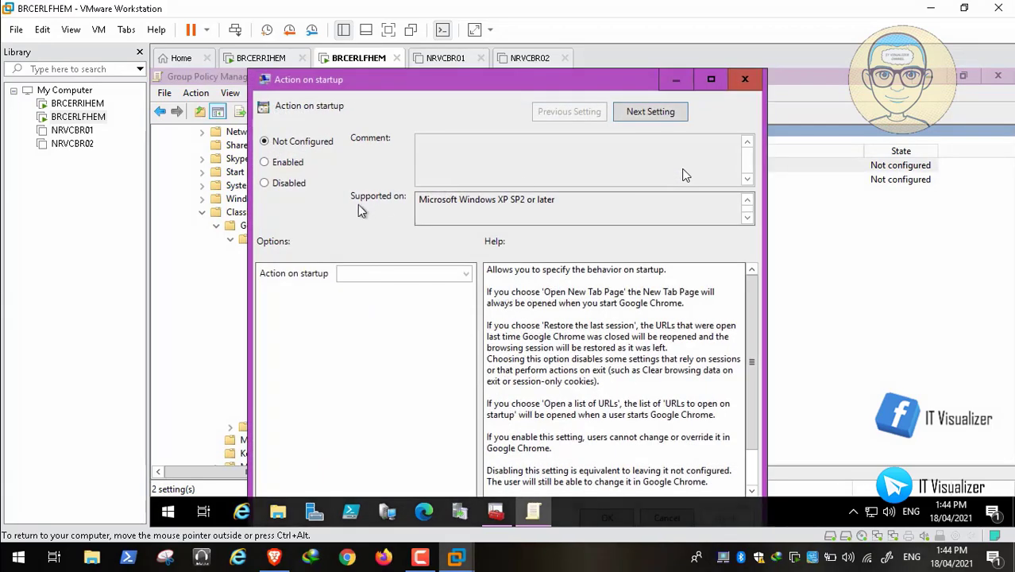
{"action": "left_click", "coordinate": [280, 167]}
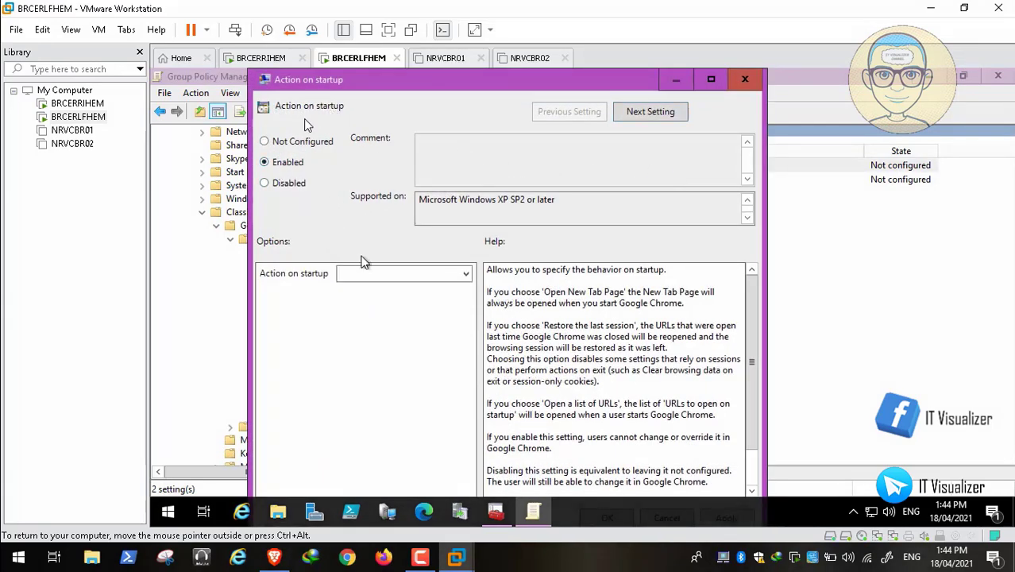
{"action": "left_click", "coordinate": [385, 274]}
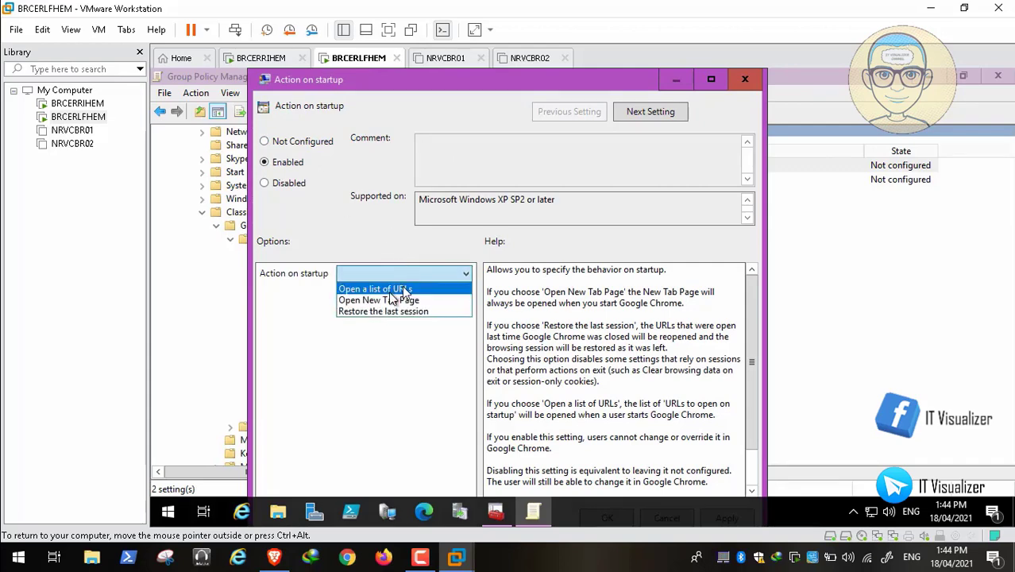
{"action": "left_click", "coordinate": [402, 289]}
{"action": "double_click", "coordinate": [523, 82]}
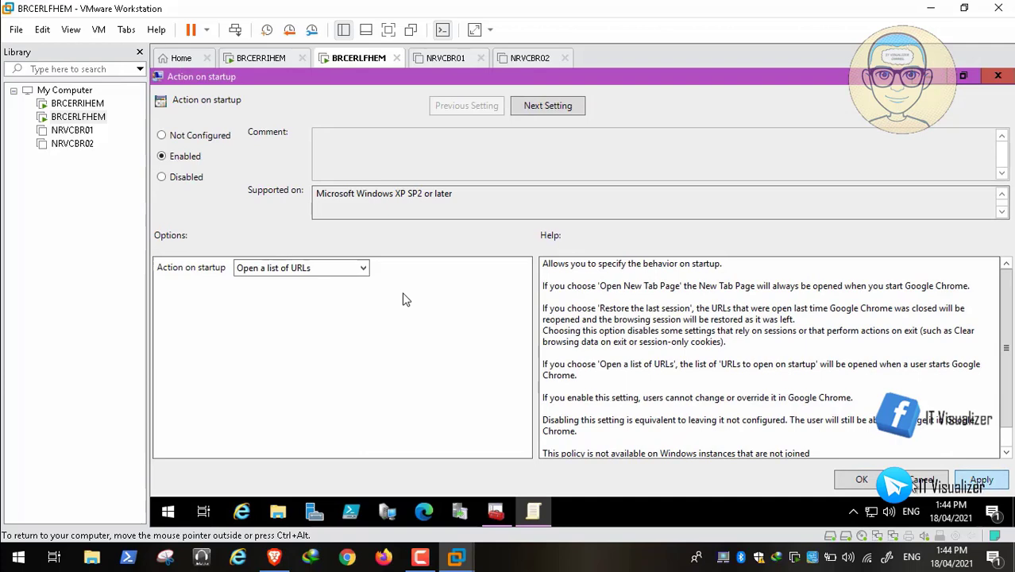
{"action": "left_click", "coordinate": [862, 481]}
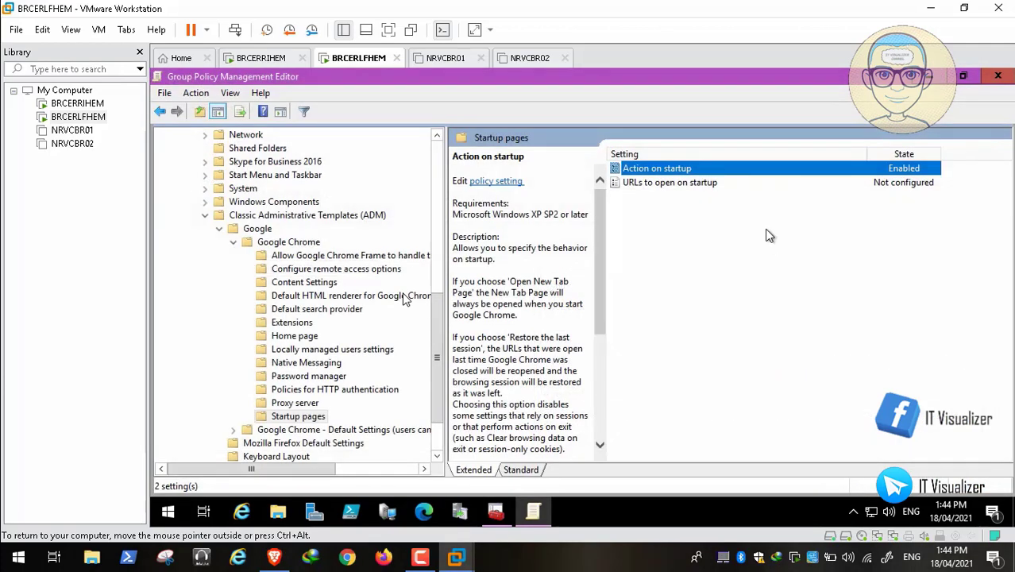
{"action": "double_click", "coordinate": [697, 182]}
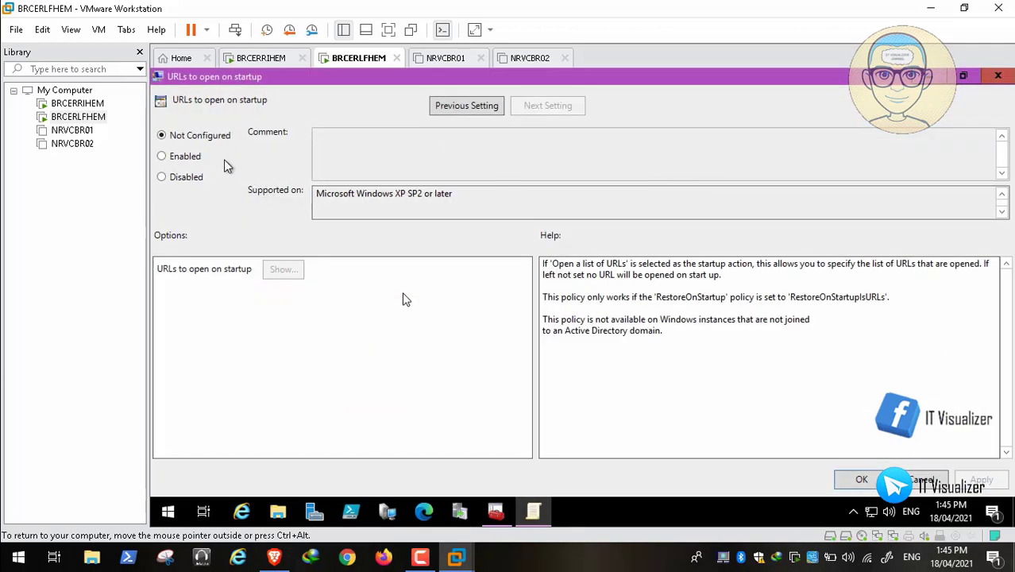
{"action": "left_click", "coordinate": [194, 156]}
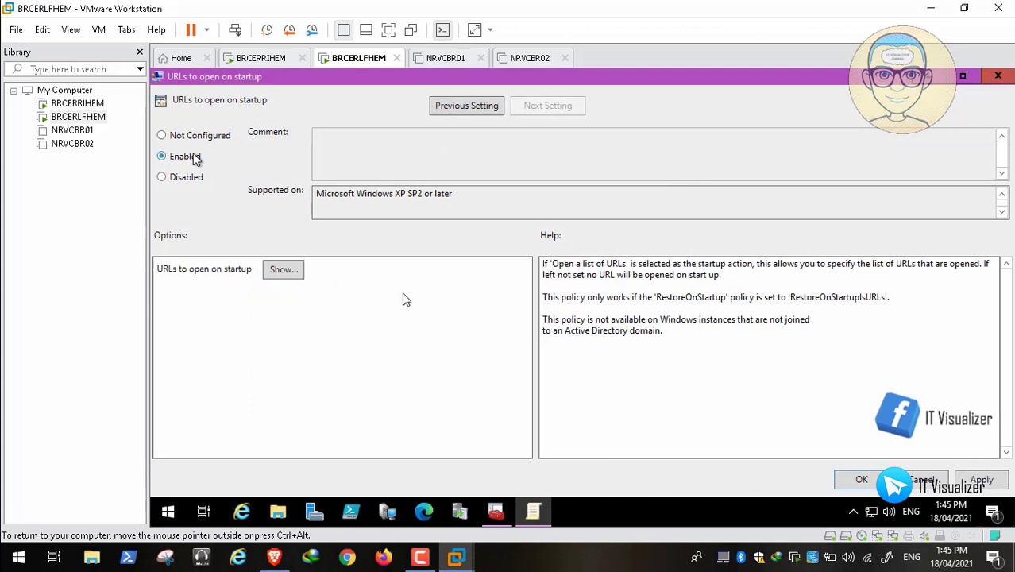
{"action": "left_click", "coordinate": [286, 270]}
{"action": "left_click", "coordinate": [251, 189]}
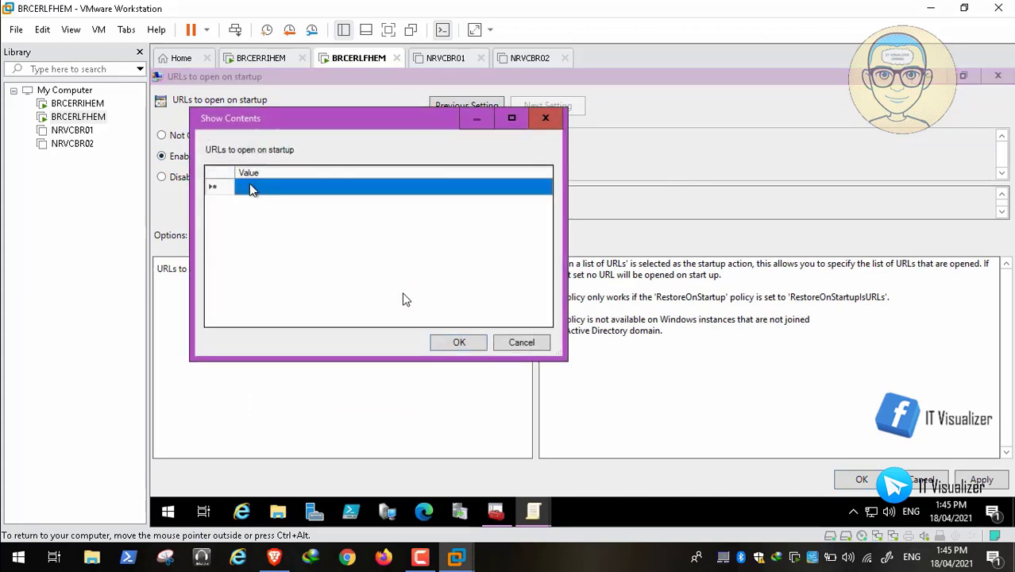
{"action": "left_click", "coordinate": [251, 189]}
{"action": "type", "text": "www.goog"}
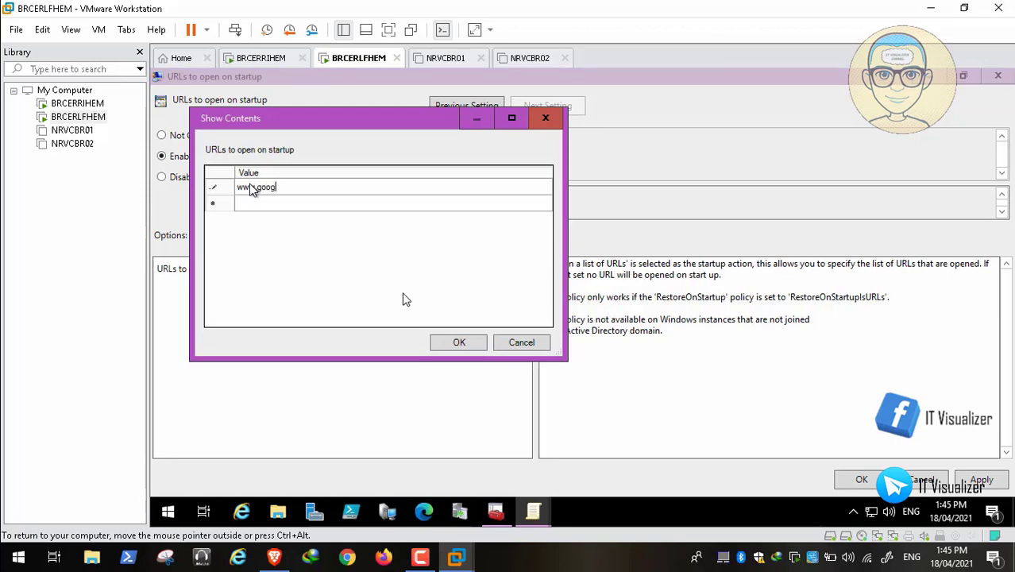
{"action": "type", "text": "le.com"}
{"action": "key", "text": "Return"}
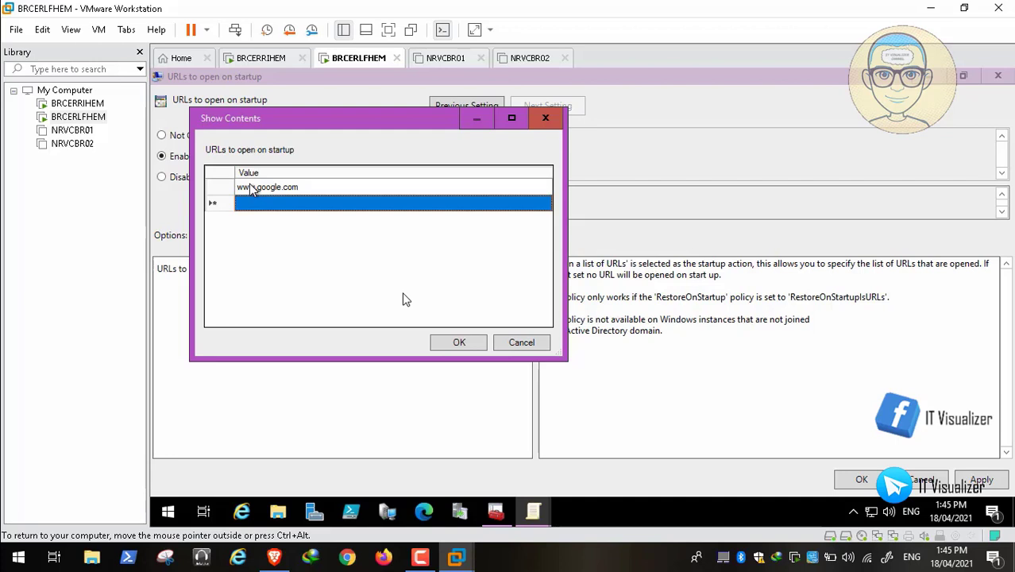
{"action": "type", "text": "www.microsoft."}
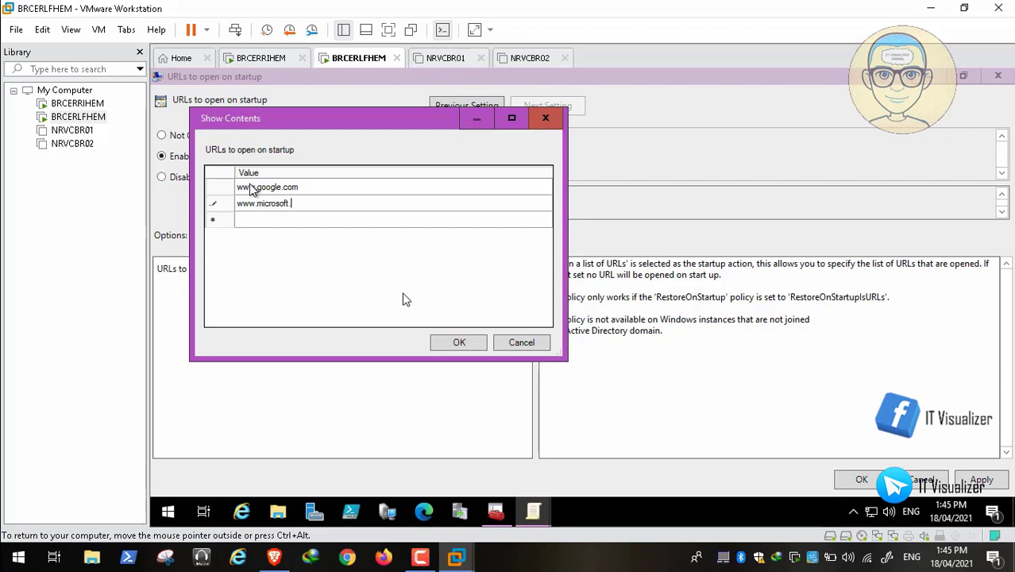
{"action": "type", "text": "com"}
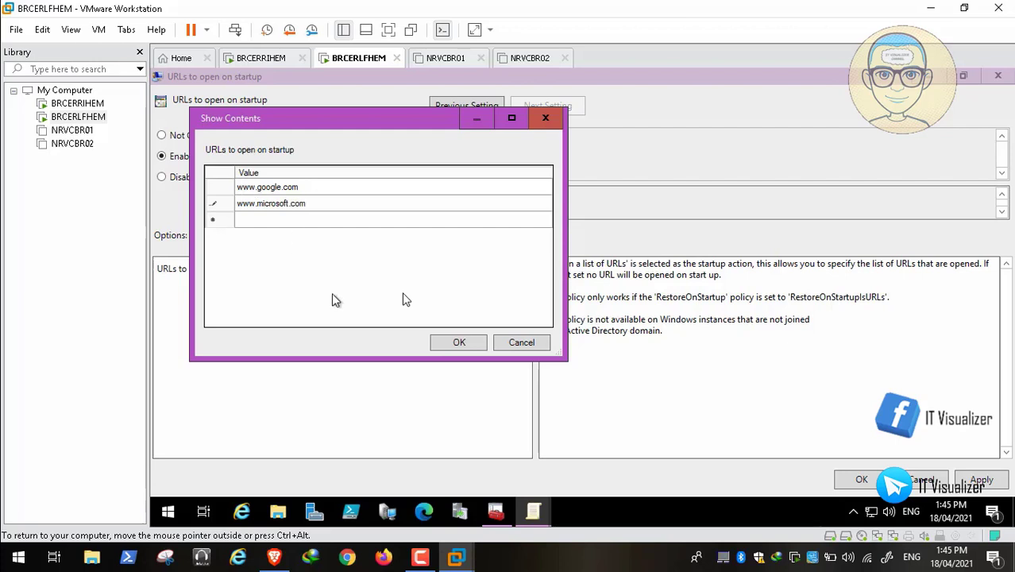
{"action": "left_click", "coordinate": [456, 342]}
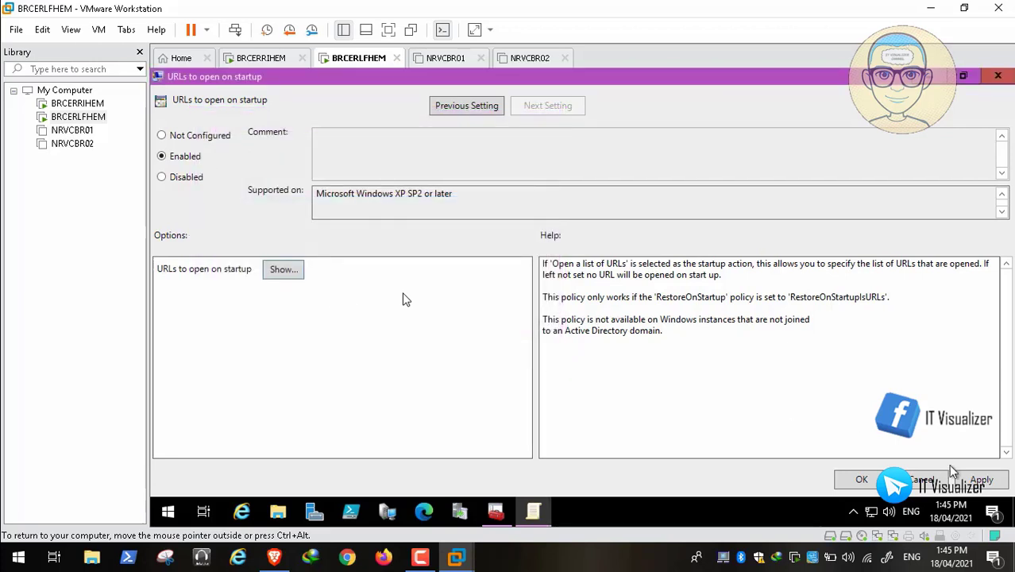
{"action": "left_click", "coordinate": [977, 479]}
{"action": "left_click", "coordinate": [842, 481]}
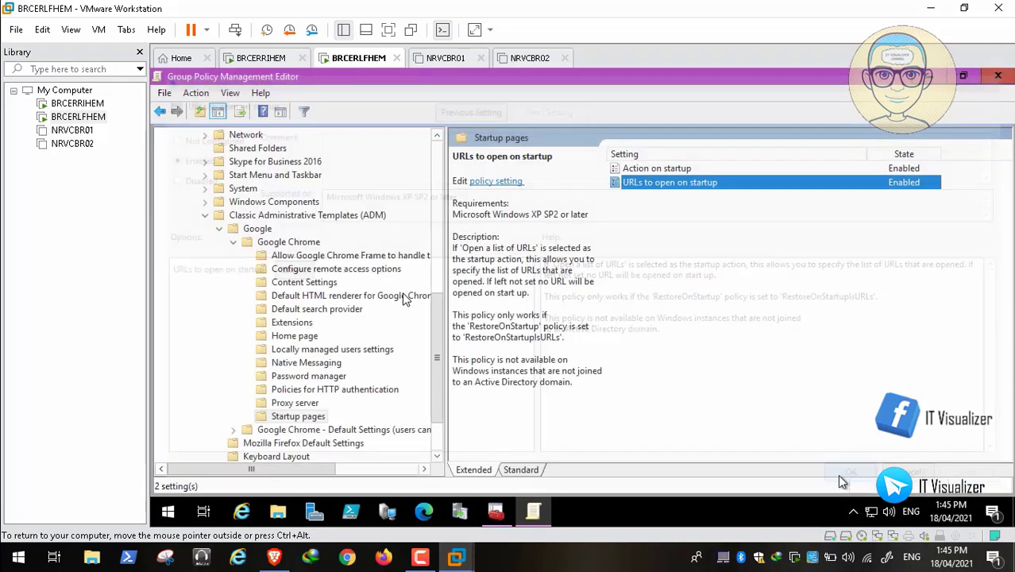
{"action": "left_click", "coordinate": [306, 335]}
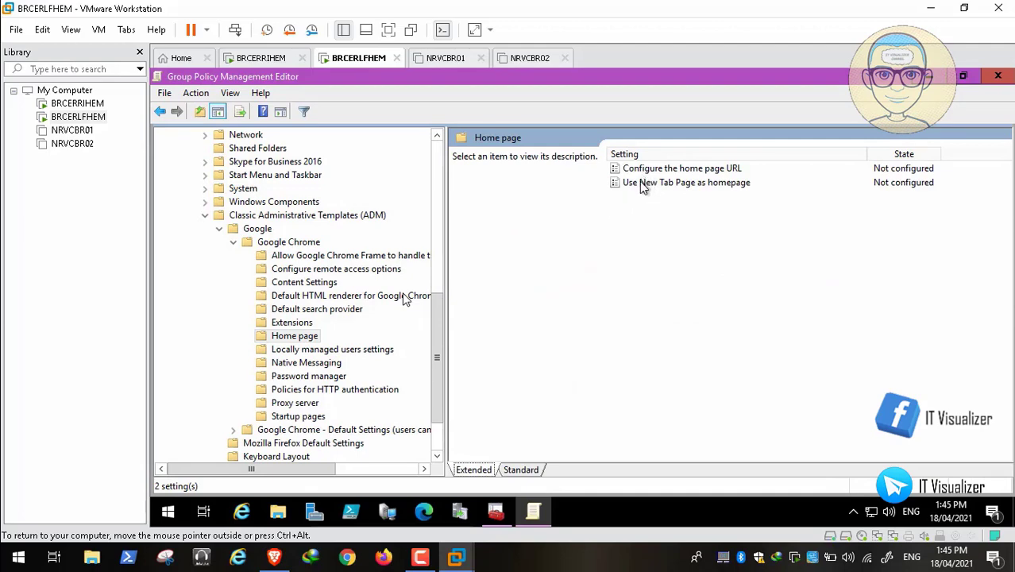
{"action": "left_click", "coordinate": [644, 184]}
{"action": "left_click", "coordinate": [659, 169]}
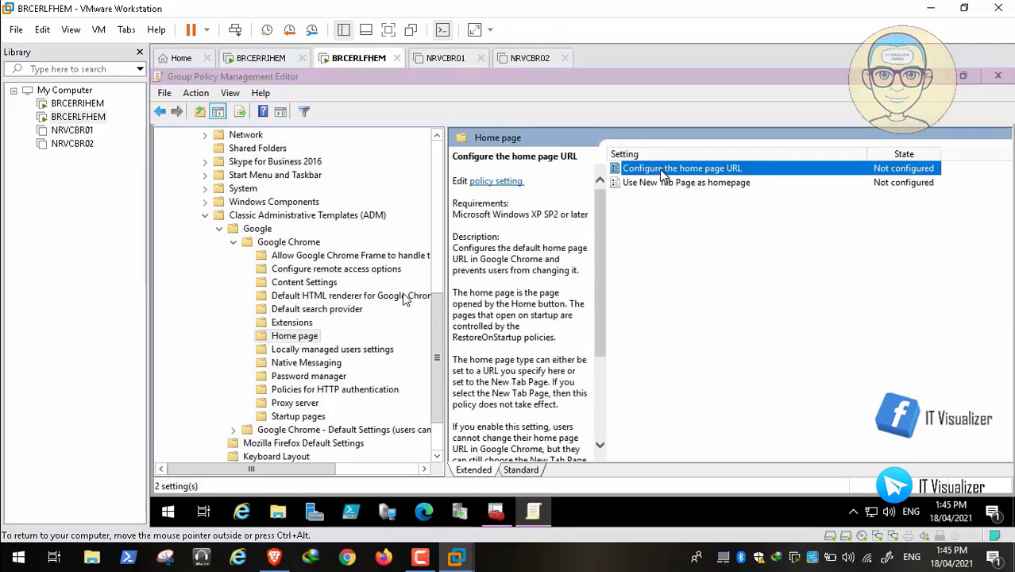
{"action": "double_click", "coordinate": [659, 169]}
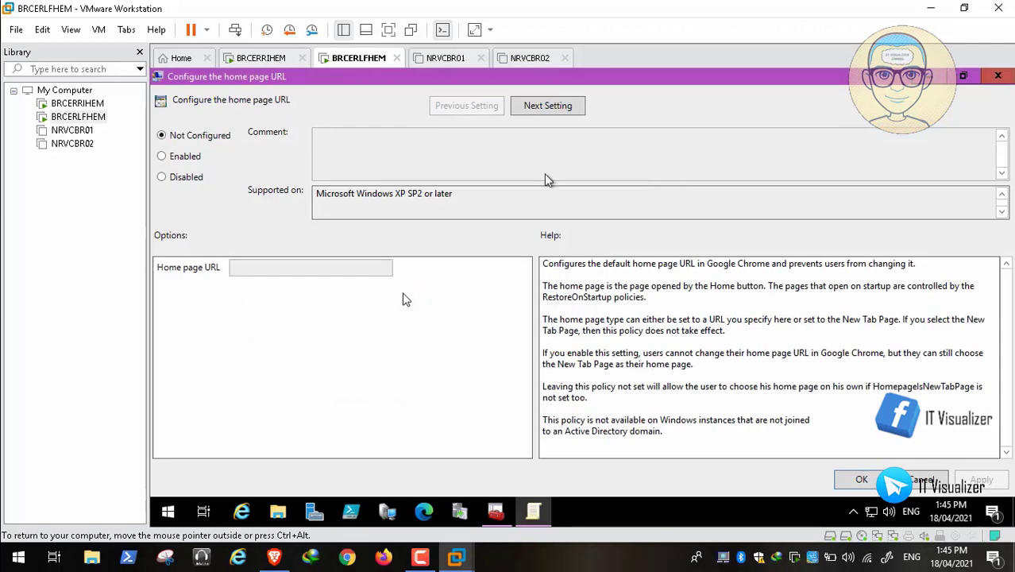
{"action": "left_click", "coordinate": [162, 157]}
{"action": "left_click", "coordinate": [248, 266]}
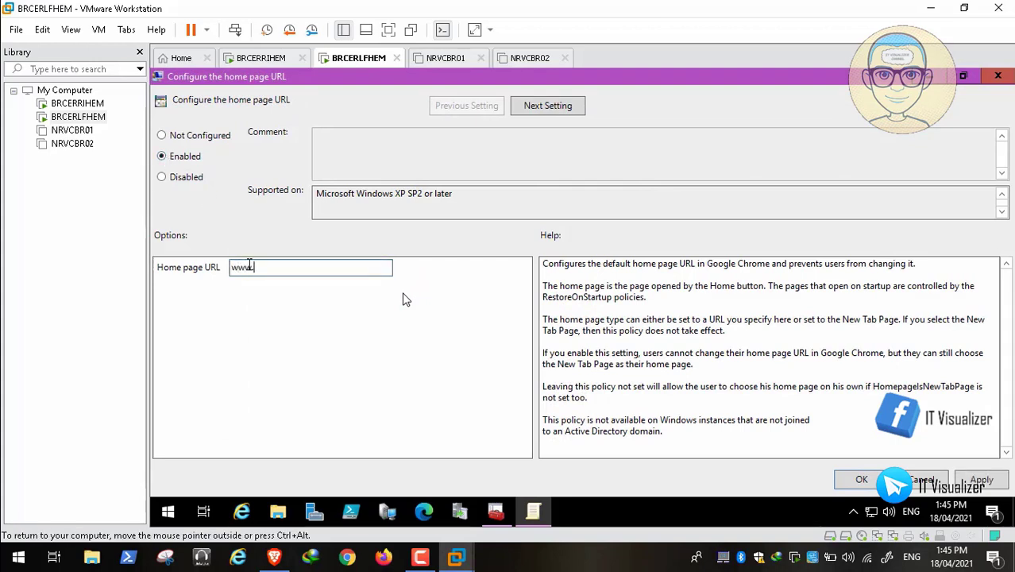
{"action": "type", "text": "www.microsoft.com"}
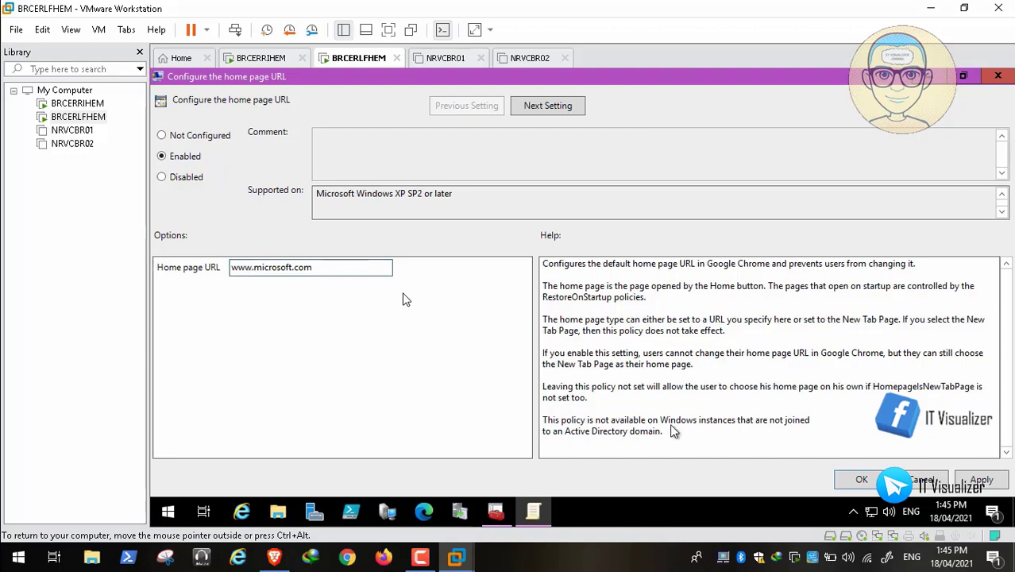
{"action": "left_click", "coordinate": [978, 480]}
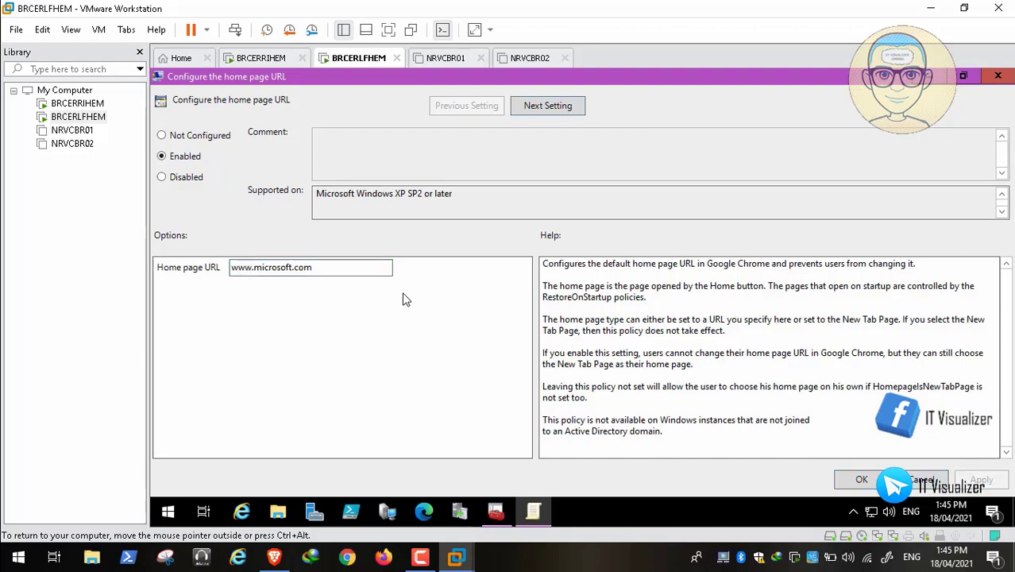
{"action": "left_click", "coordinate": [862, 481]}
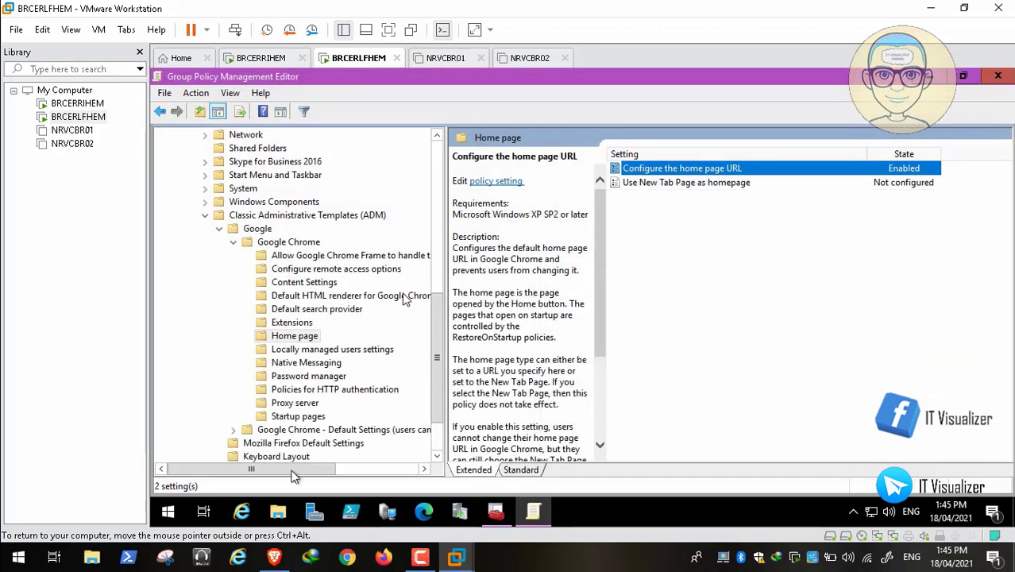
Step: Review the Chrome startup page GPO tutorial in Brave
{"action": "left_click", "coordinate": [274, 557]}
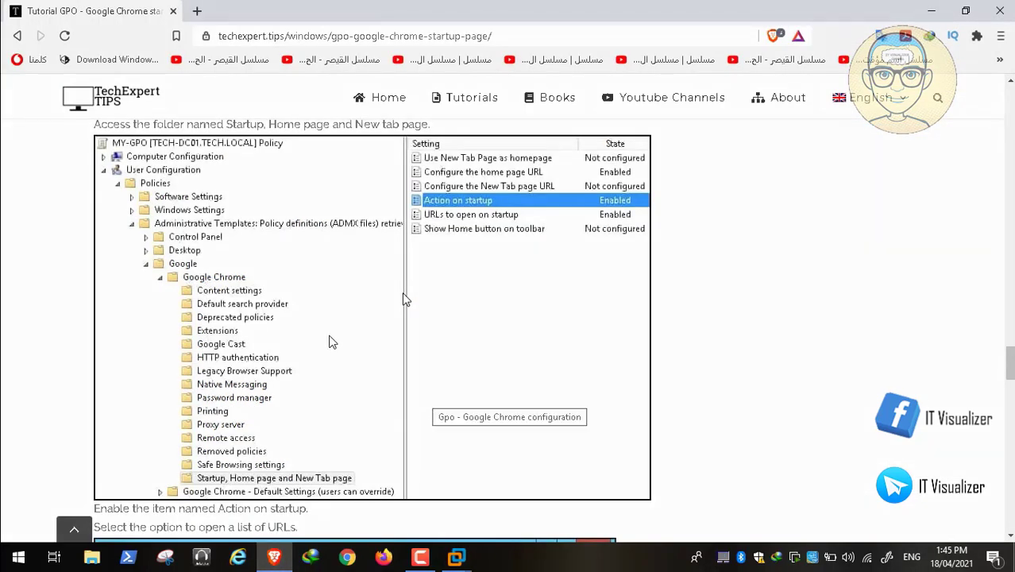
{"action": "scroll", "coordinate": [332, 342], "scroll_direction": "down", "scroll_amount": 9}
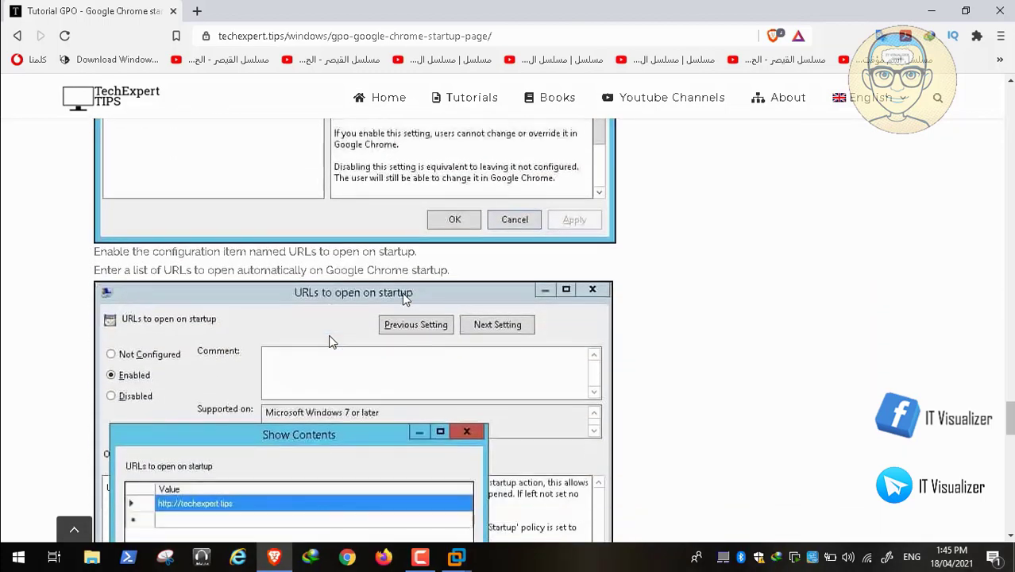
{"action": "scroll", "coordinate": [332, 342], "scroll_direction": "down", "scroll_amount": 5}
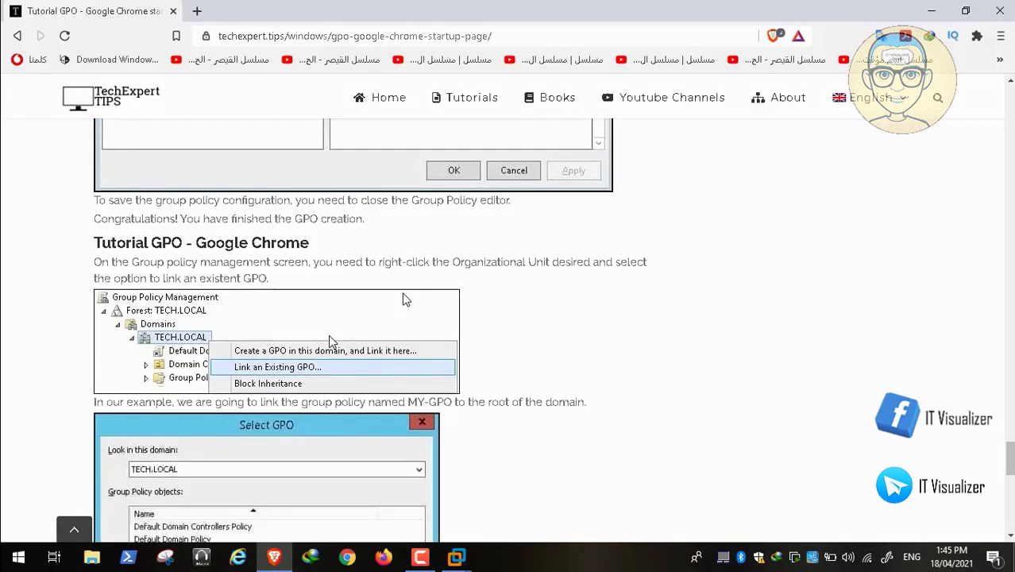
{"action": "scroll", "coordinate": [330, 341], "scroll_direction": "up", "scroll_amount": 5}
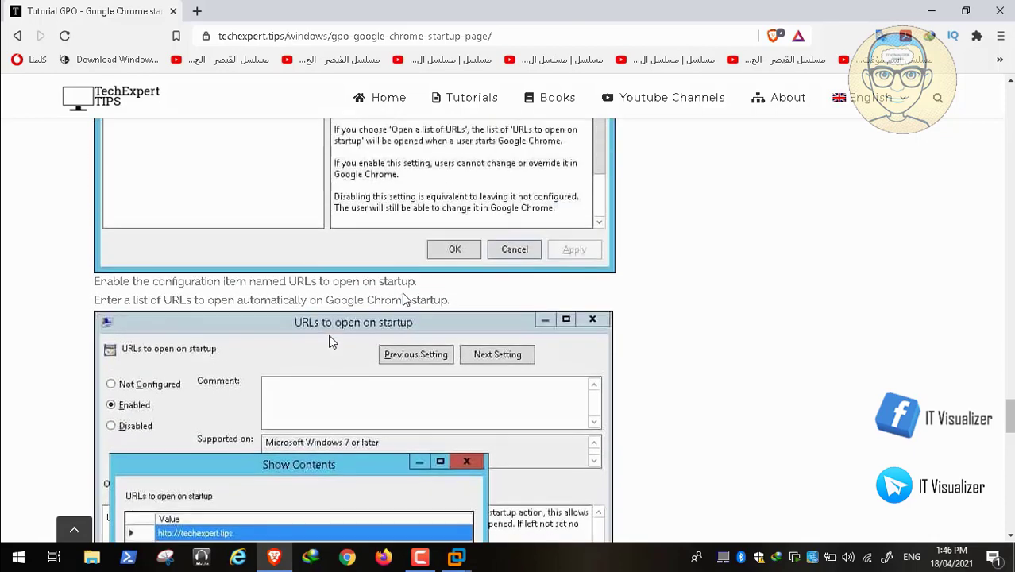
{"action": "scroll", "coordinate": [331, 341], "scroll_direction": "up", "scroll_amount": 5}
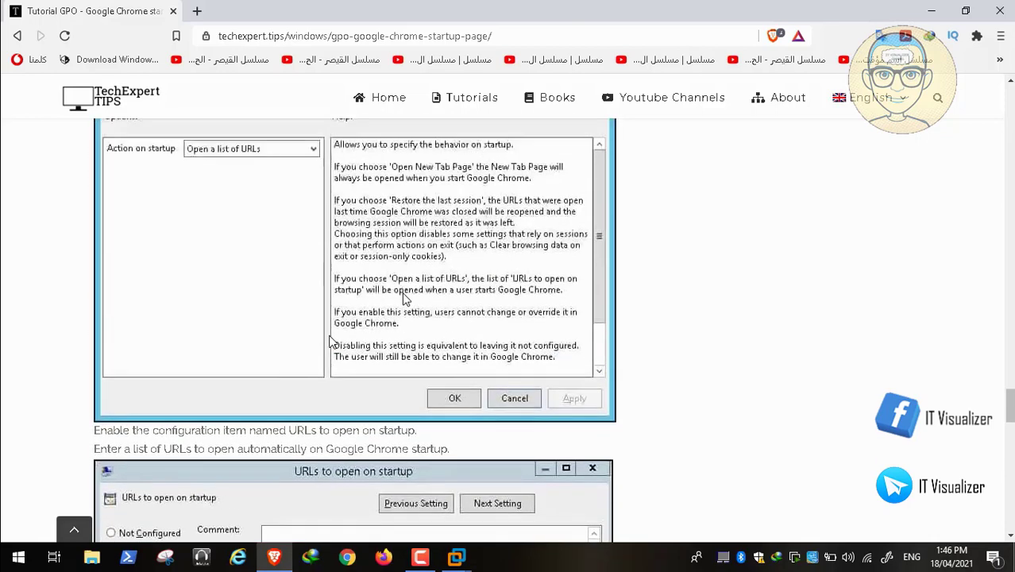
{"action": "scroll", "coordinate": [332, 342], "scroll_direction": "up", "scroll_amount": 5}
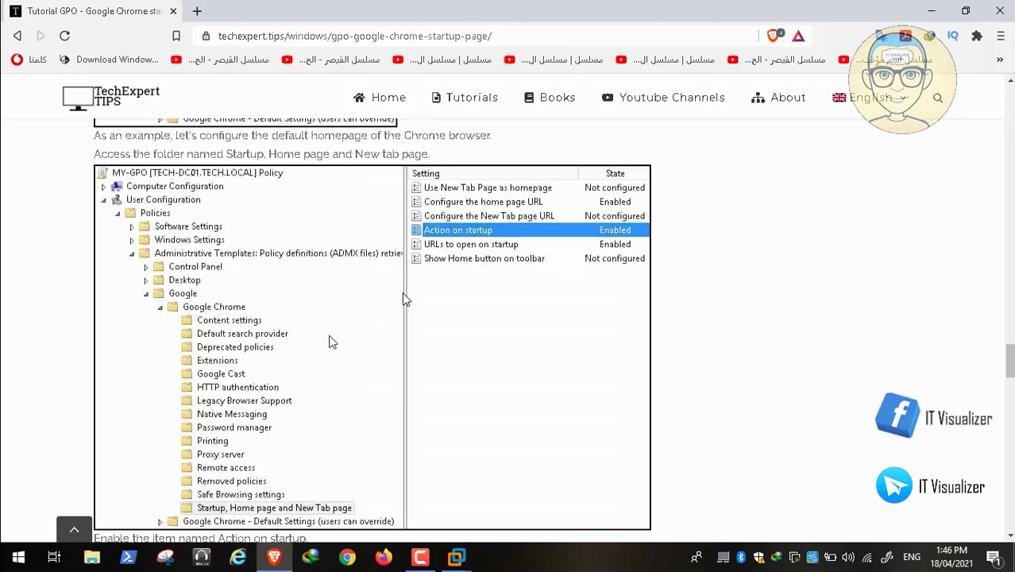
Step: Go back to the Windows tutorials listing and scroll down to the Office 2010/2013 GPO articles
{"action": "left_click", "coordinate": [15, 38]}
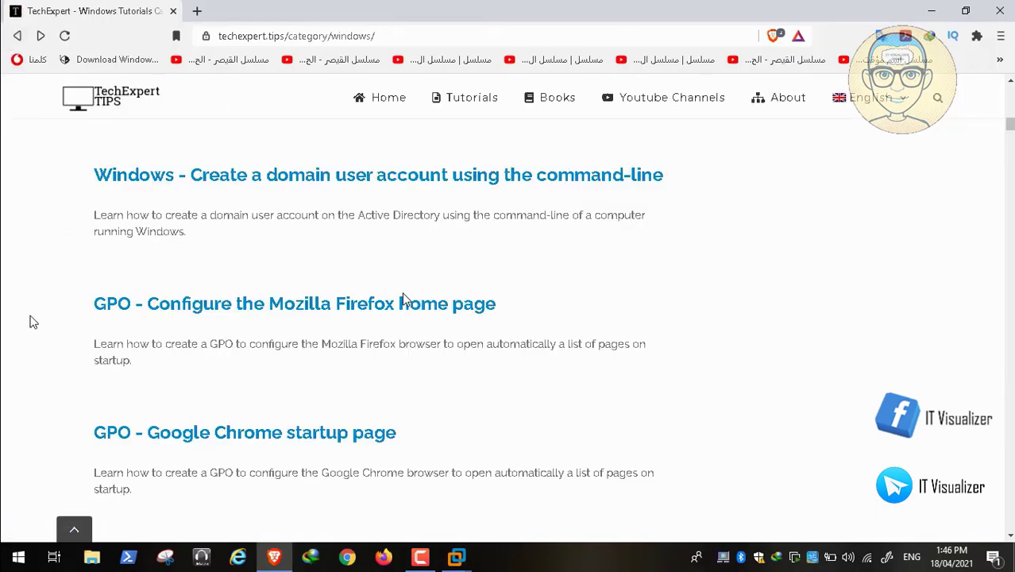
{"action": "scroll", "coordinate": [404, 299], "scroll_direction": "down", "scroll_amount": 3}
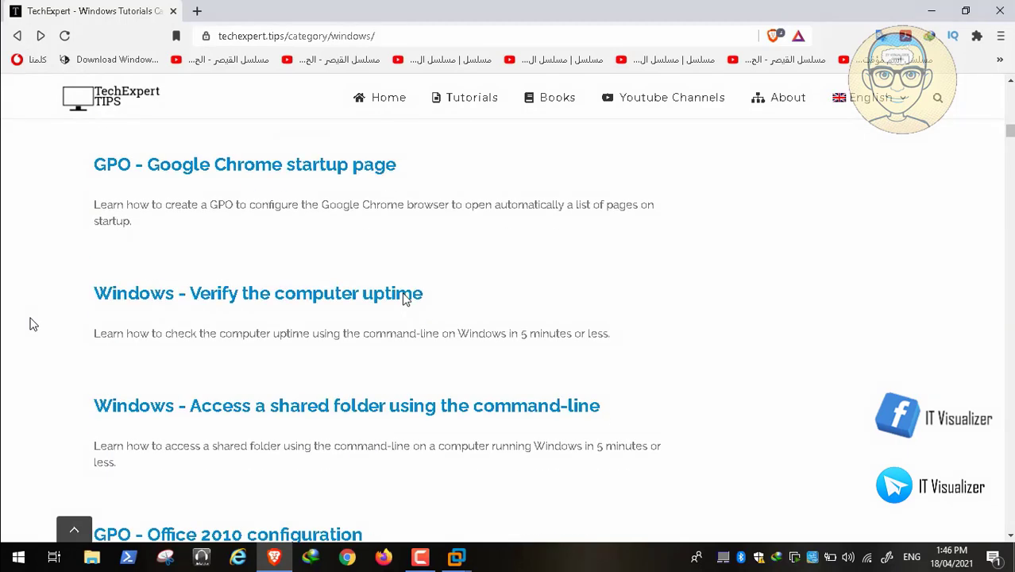
{"action": "scroll", "coordinate": [403, 299], "scroll_direction": "down", "scroll_amount": 3}
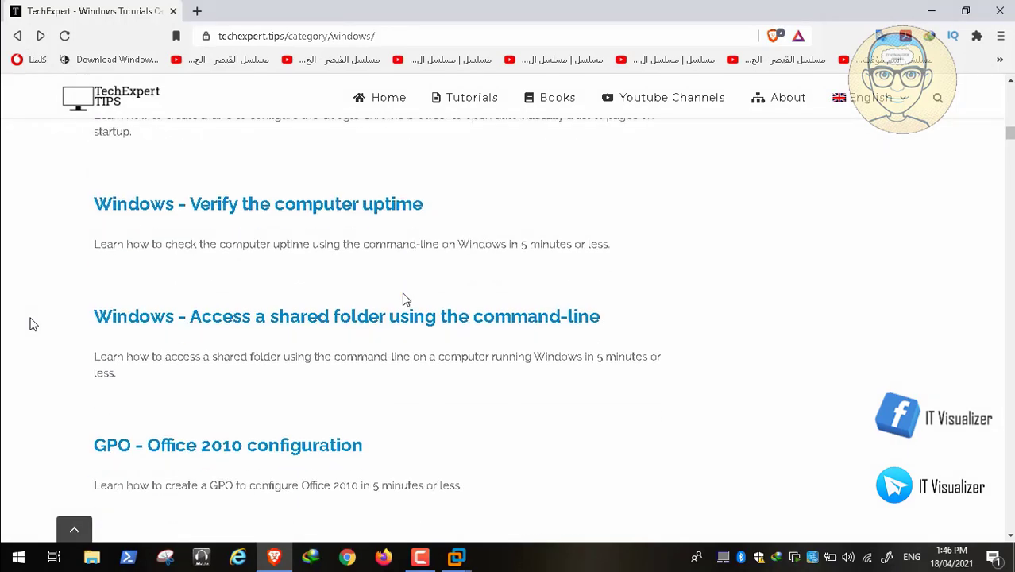
{"action": "scroll", "coordinate": [404, 298], "scroll_direction": "down", "scroll_amount": 1}
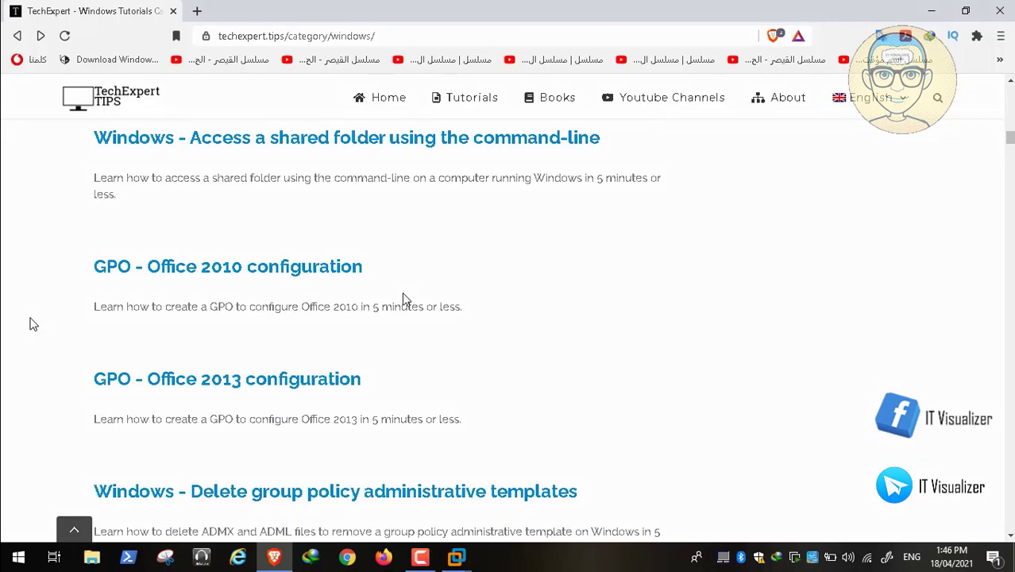
{"action": "scroll", "coordinate": [403, 298], "scroll_direction": "down", "scroll_amount": 1}
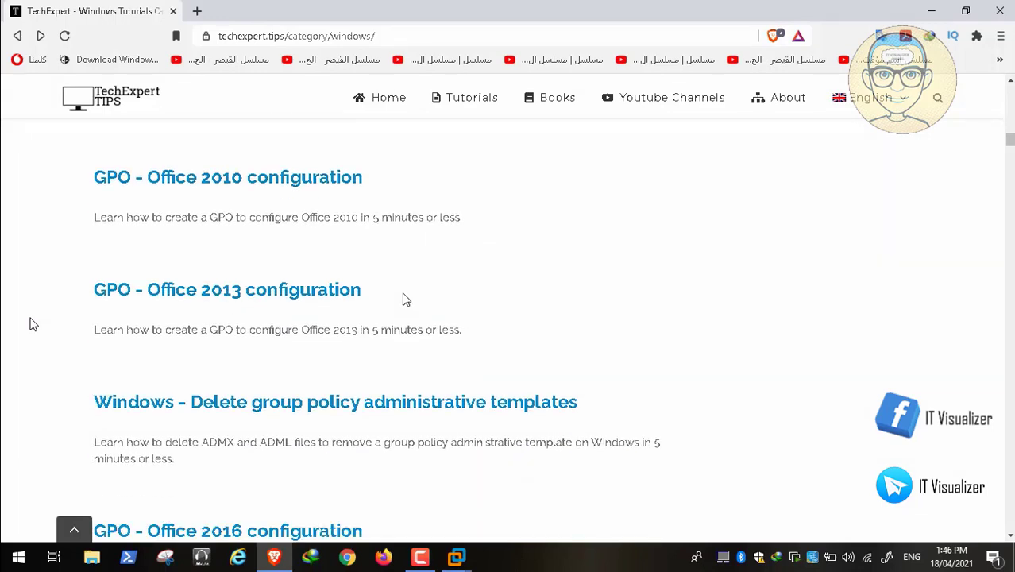
{"action": "scroll", "coordinate": [404, 299], "scroll_direction": "down", "scroll_amount": 1}
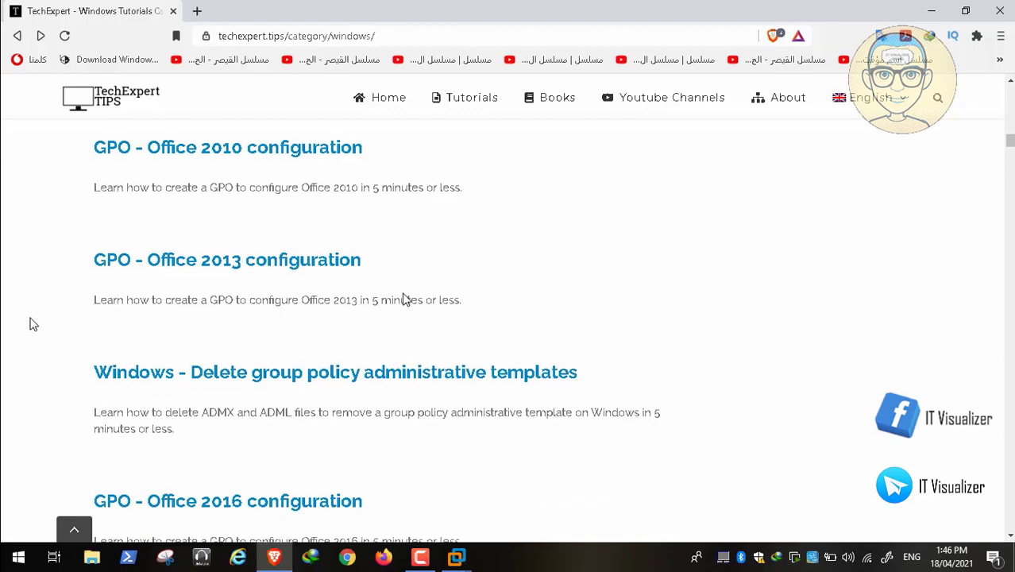
{"action": "left_click", "coordinate": [294, 270]}
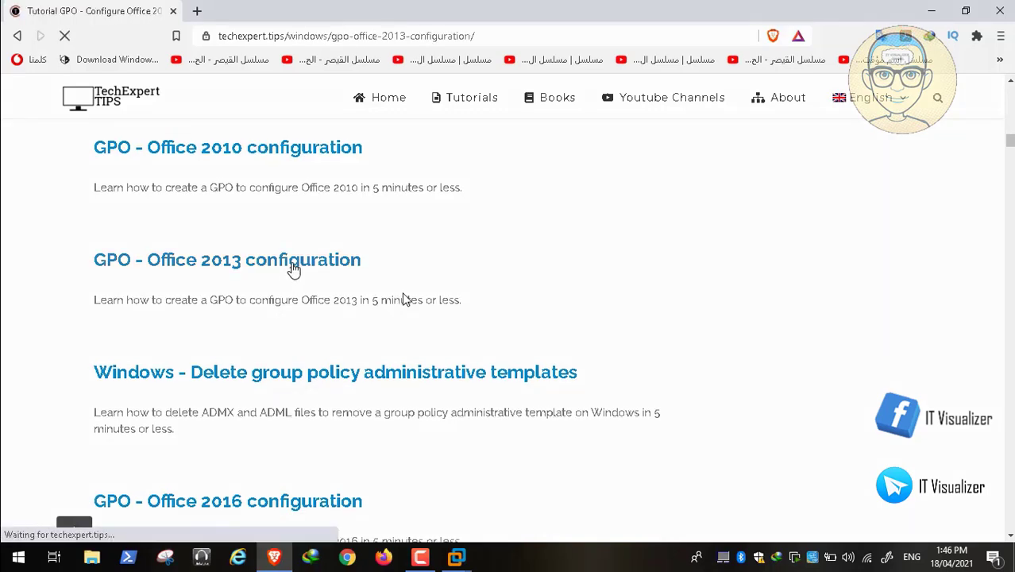
{"action": "scroll", "coordinate": [403, 299], "scroll_direction": "down", "scroll_amount": 15}
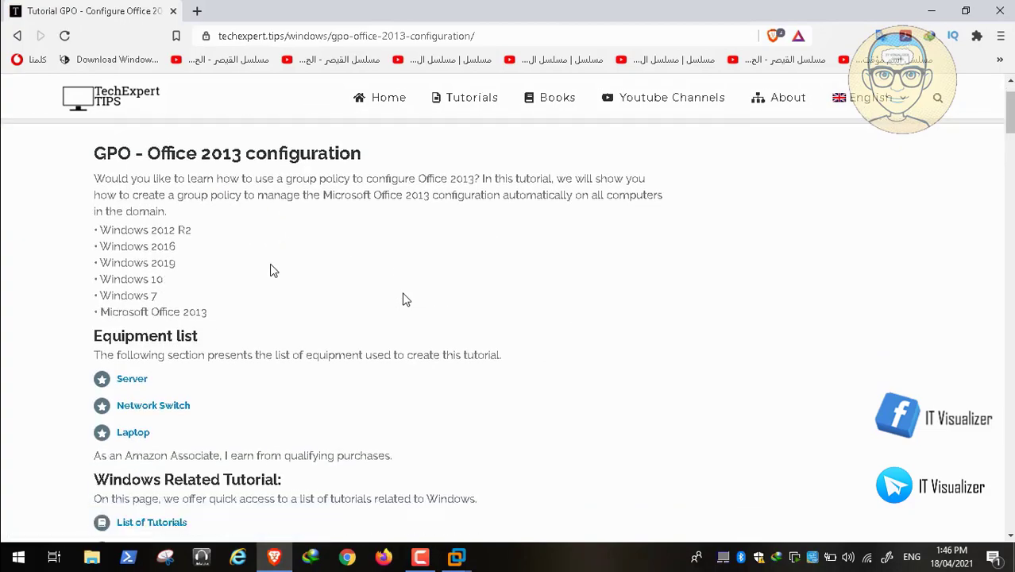
{"action": "scroll", "coordinate": [403, 296], "scroll_direction": "down", "scroll_amount": 7}
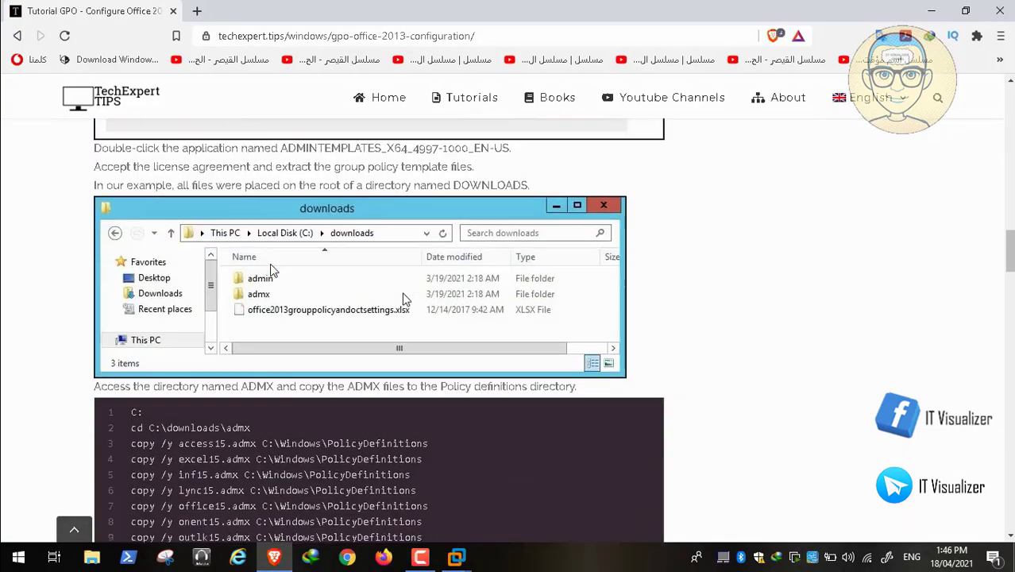
{"action": "scroll", "coordinate": [403, 296], "scroll_direction": "down", "scroll_amount": 5}
{"action": "scroll", "coordinate": [403, 299], "scroll_direction": "down", "scroll_amount": 9}
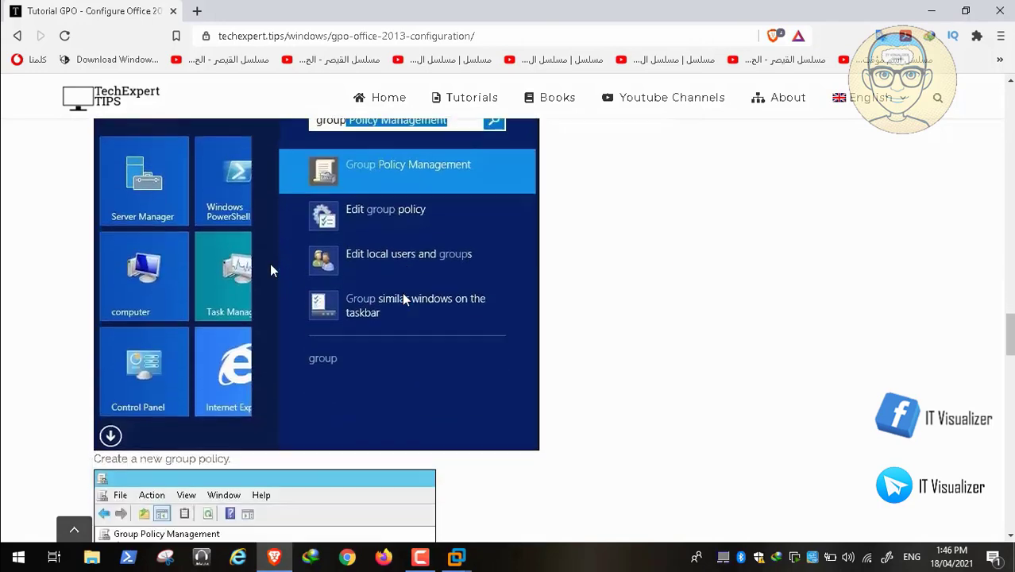
{"action": "scroll", "coordinate": [402, 300], "scroll_direction": "down", "scroll_amount": 1}
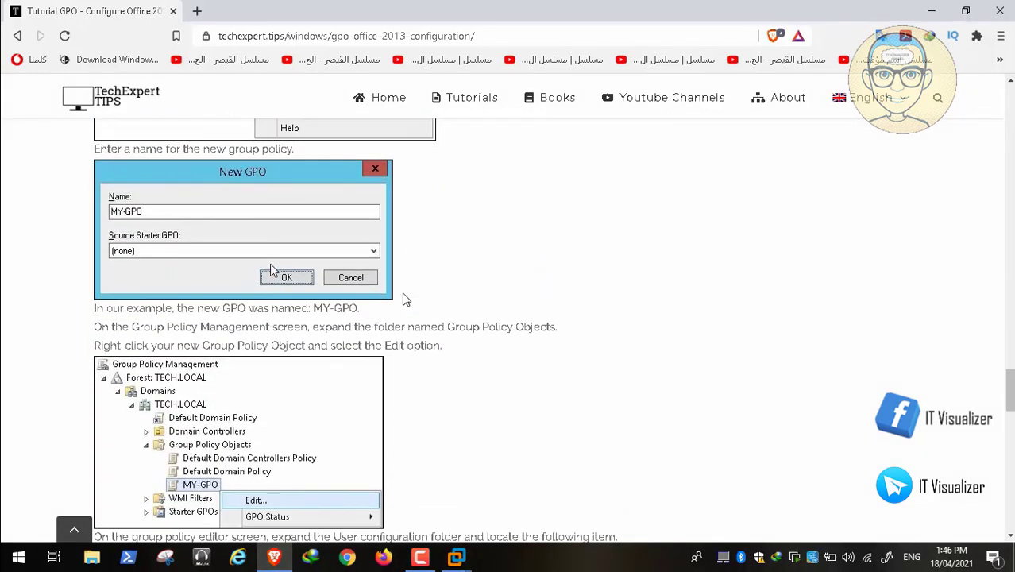
{"action": "scroll", "coordinate": [403, 299], "scroll_direction": "down", "scroll_amount": 4}
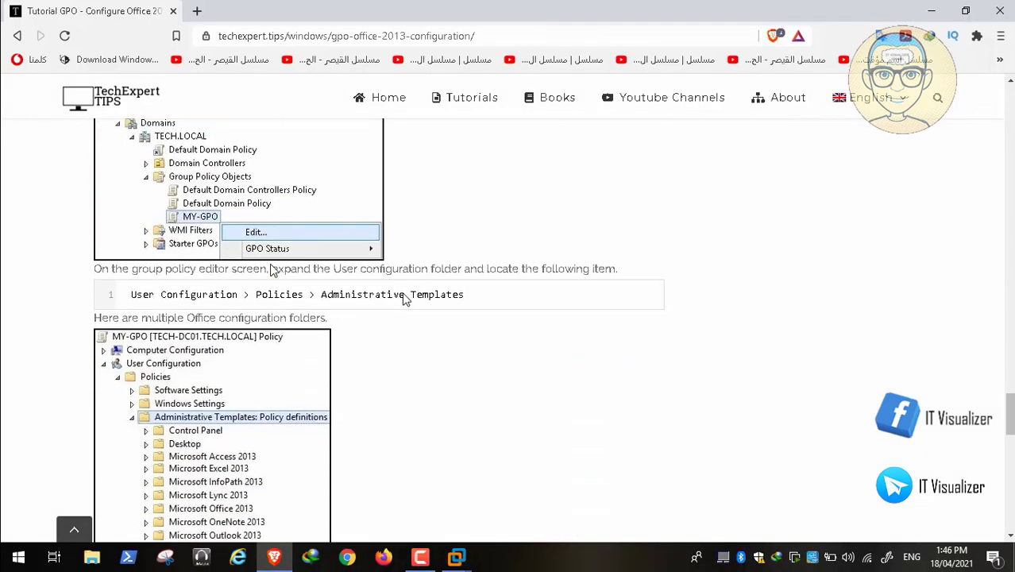
{"action": "scroll", "coordinate": [403, 299], "scroll_direction": "down", "scroll_amount": 4}
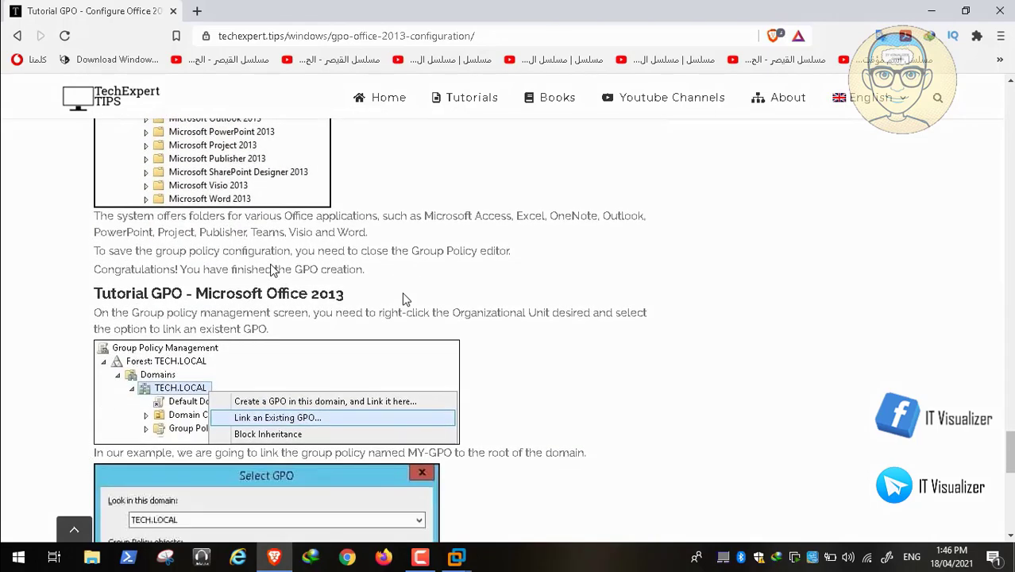
{"action": "scroll", "coordinate": [403, 299], "scroll_direction": "down", "scroll_amount": 5}
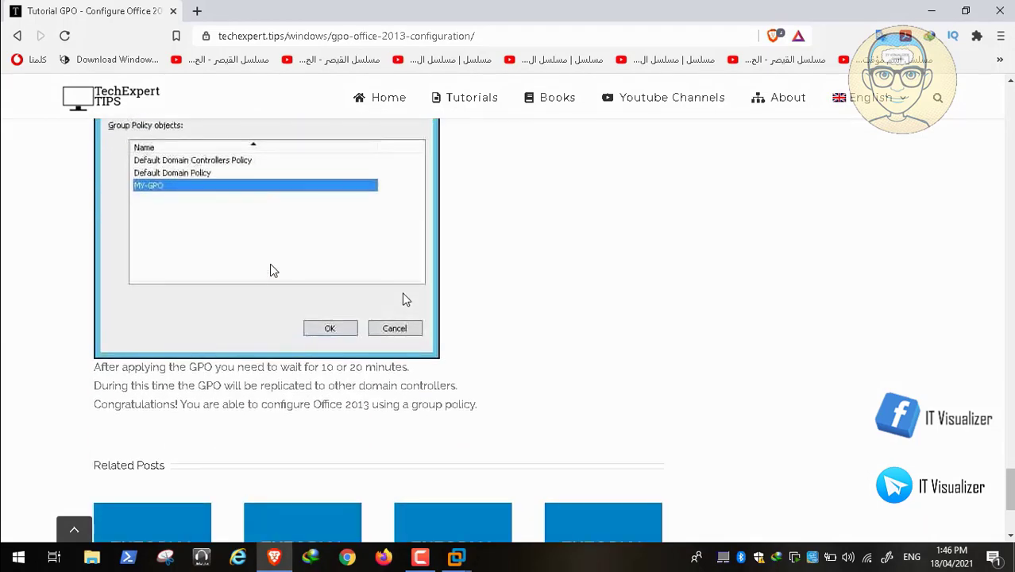
{"action": "scroll", "coordinate": [403, 300], "scroll_direction": "up", "scroll_amount": 5}
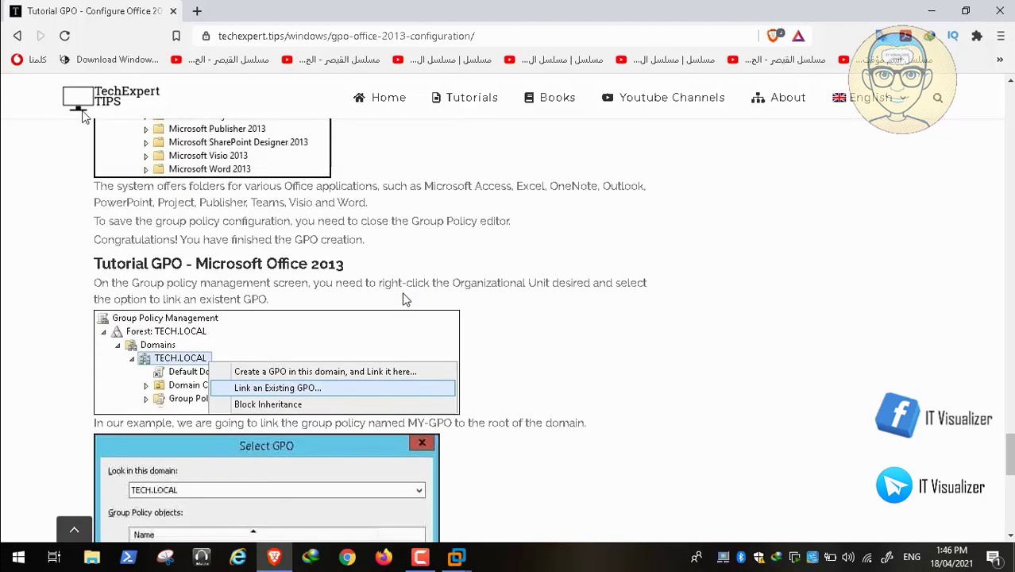
{"action": "left_click", "coordinate": [18, 36]}
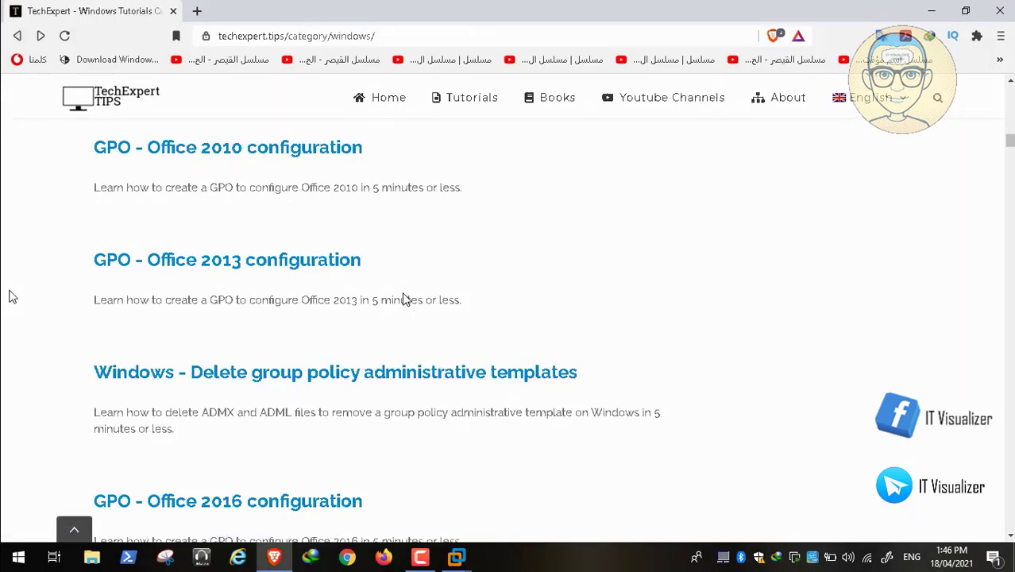
Step: Scroll the Windows tutorials list and open 'GPO - Proxy configuration on Microsoft Edge'
{"action": "scroll", "coordinate": [10, 294], "scroll_direction": "down", "scroll_amount": 3}
{"action": "scroll", "coordinate": [10, 297], "scroll_direction": "down", "scroll_amount": 2}
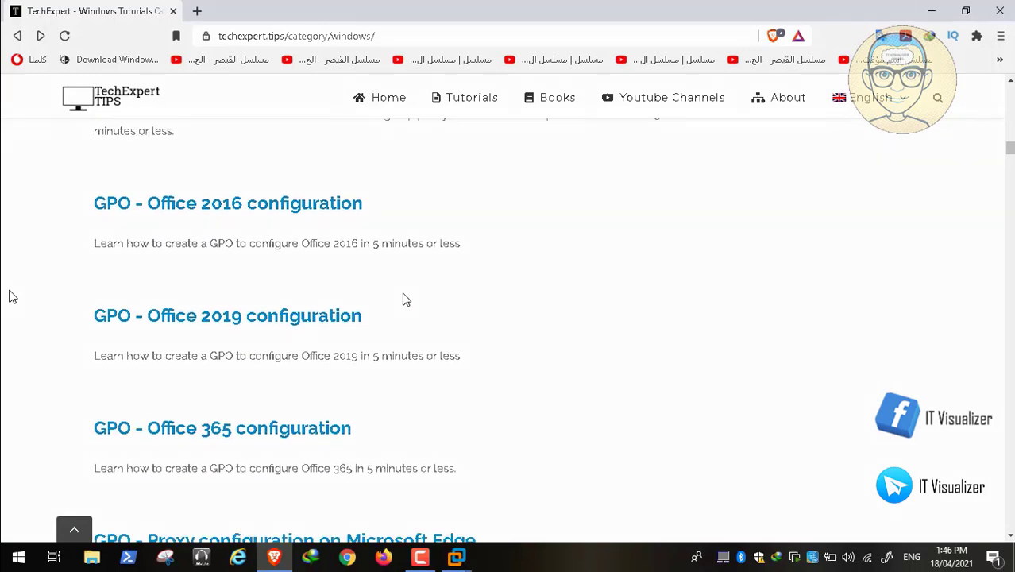
{"action": "scroll", "coordinate": [10, 296], "scroll_direction": "down", "scroll_amount": 2}
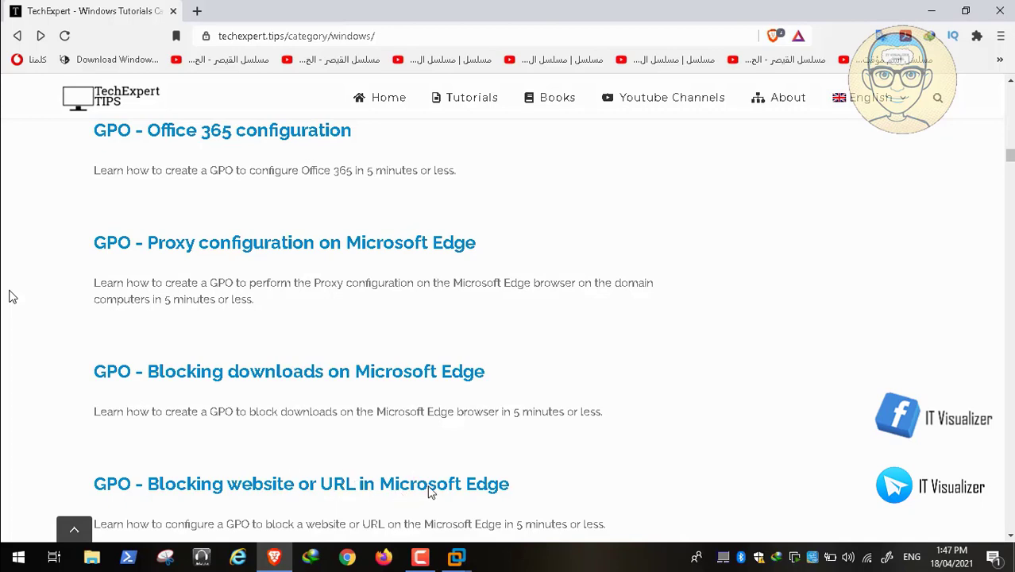
{"action": "left_click", "coordinate": [341, 244]}
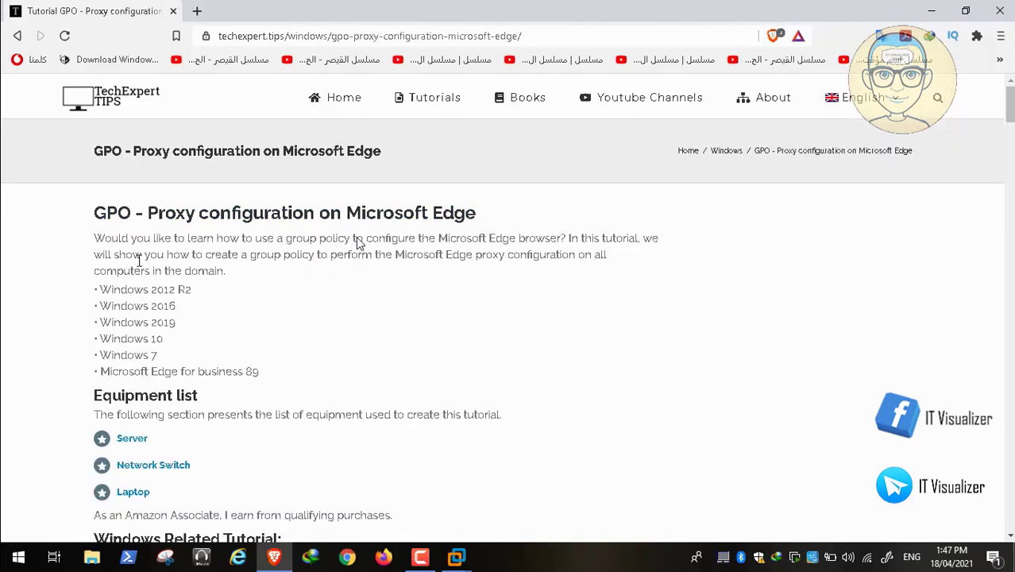
Step: Read through the Edge proxy configuration article, then go back to the Windows tutorials list
{"action": "scroll", "coordinate": [400, 247], "scroll_direction": "down", "scroll_amount": 20}
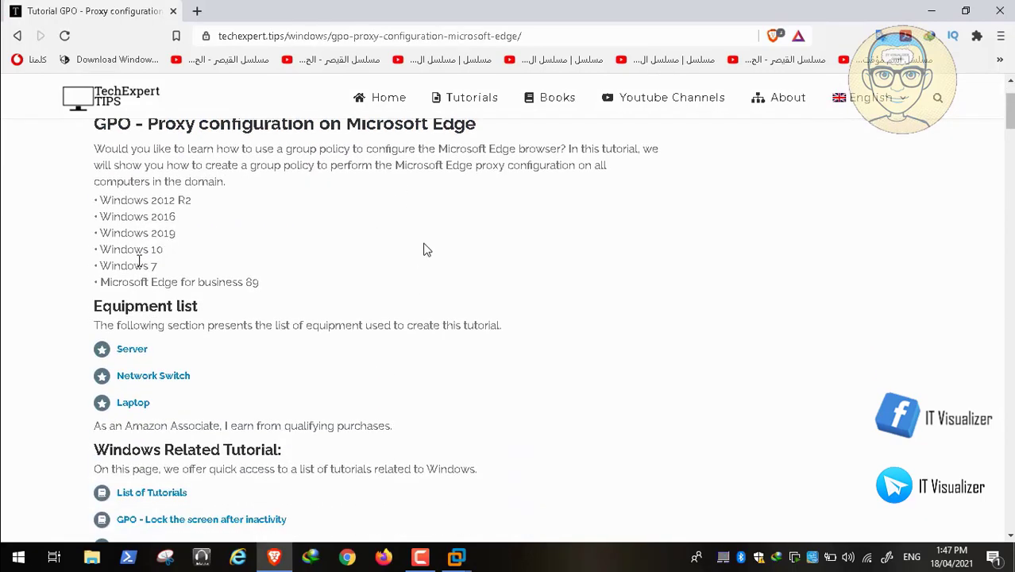
{"action": "scroll", "coordinate": [423, 250], "scroll_direction": "down", "scroll_amount": 10}
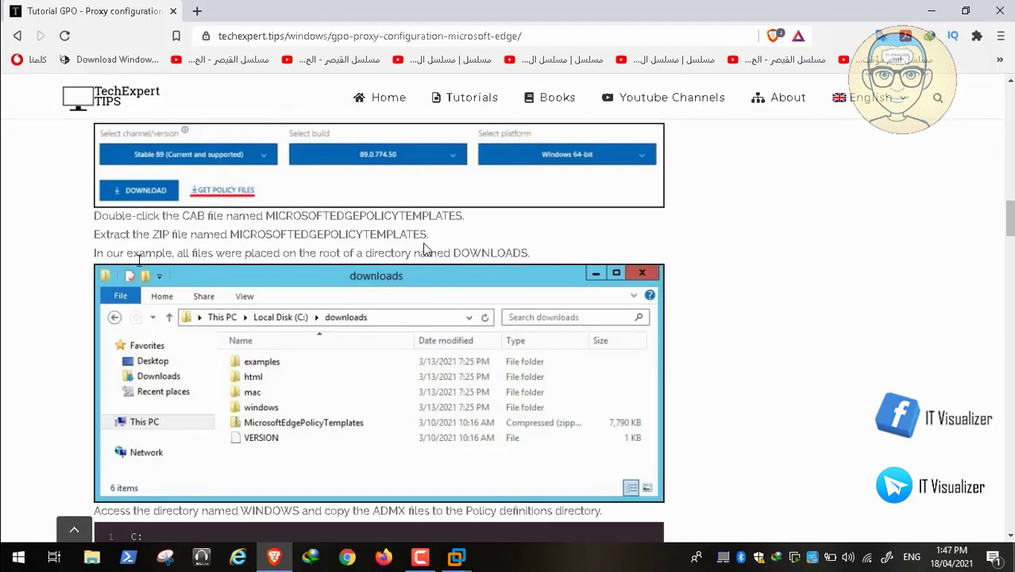
{"action": "scroll", "coordinate": [423, 250], "scroll_direction": "down", "scroll_amount": 9}
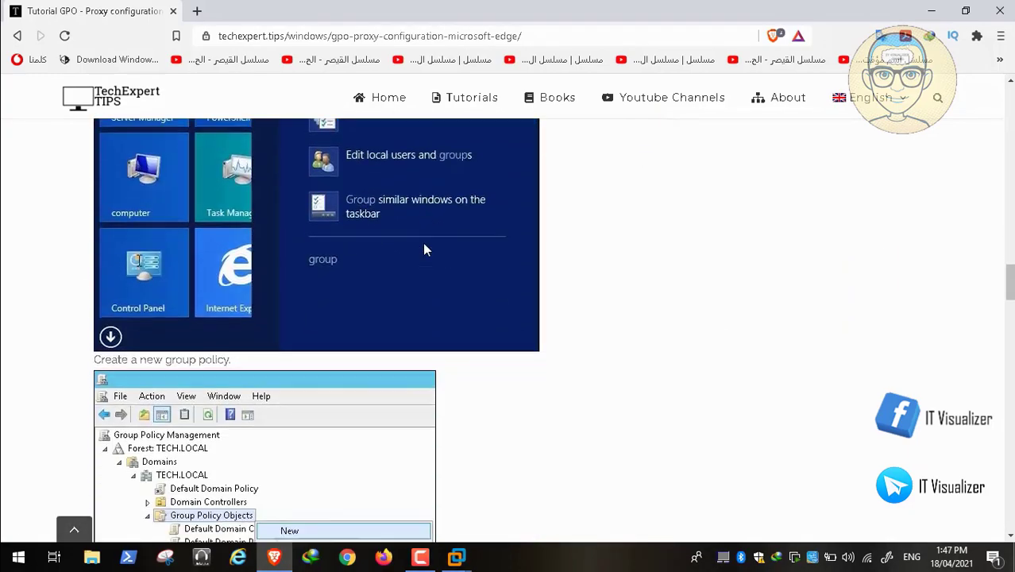
{"action": "scroll", "coordinate": [302, 215], "scroll_direction": "down", "scroll_amount": 7}
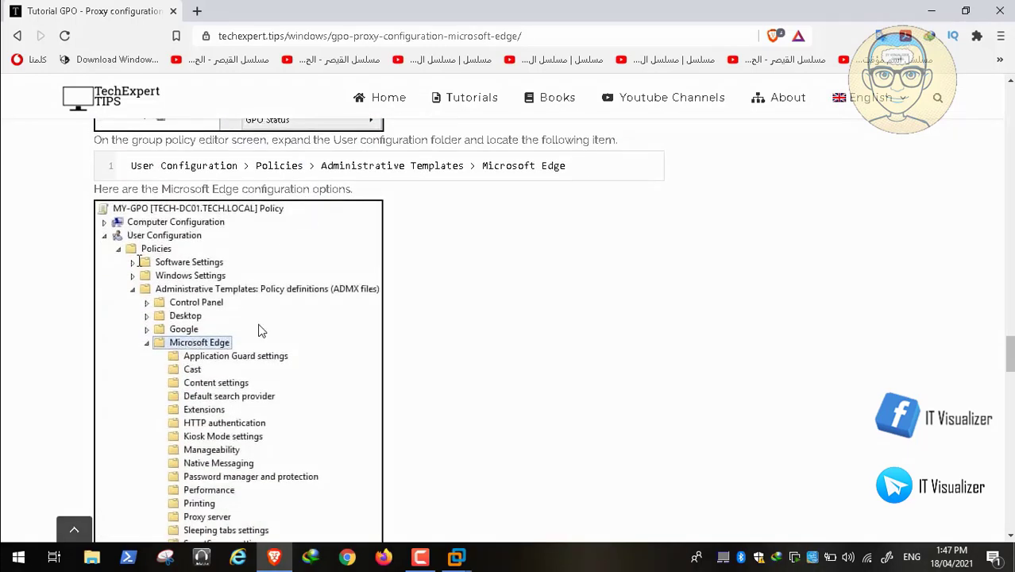
{"action": "mouse_move", "coordinate": [74, 564]}
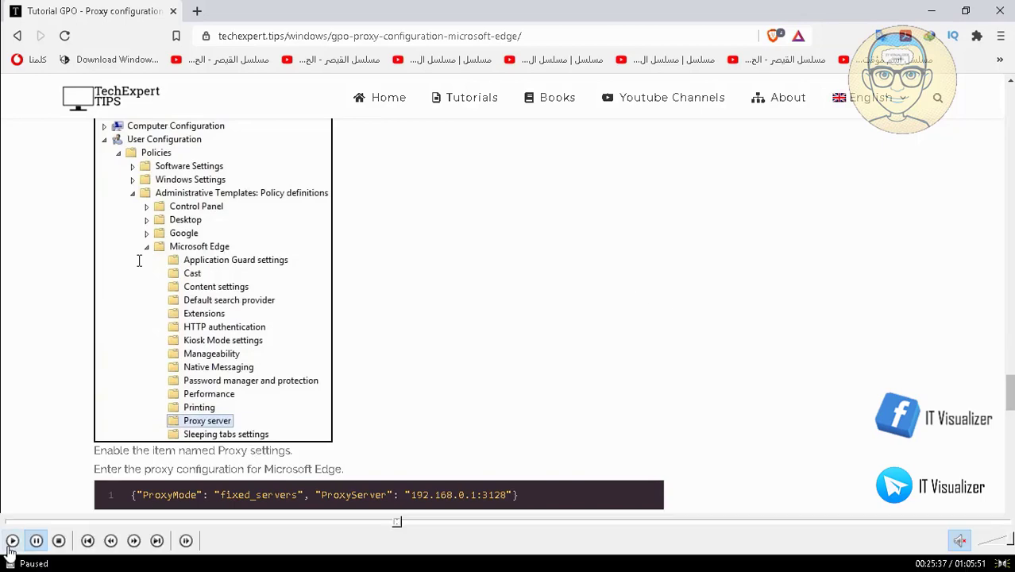
{"action": "left_click", "coordinate": [12, 541]}
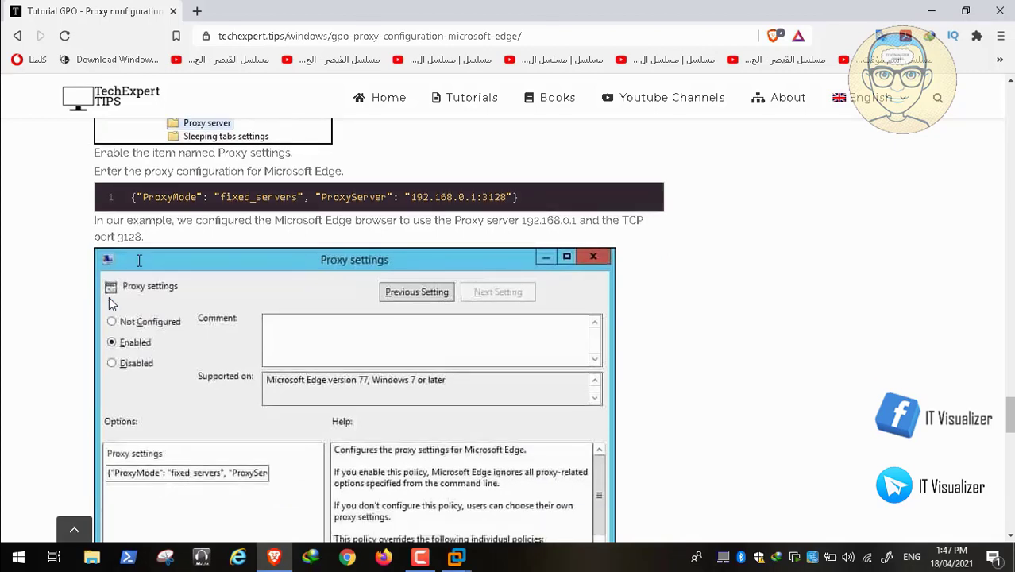
{"action": "scroll", "coordinate": [111, 303], "scroll_direction": "down", "scroll_amount": 10}
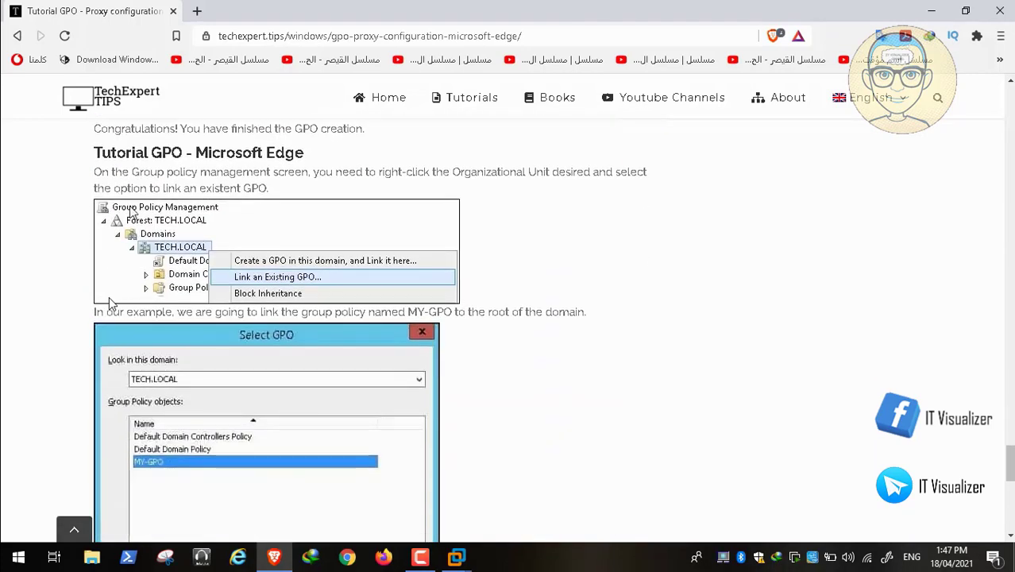
{"action": "left_click", "coordinate": [19, 36]}
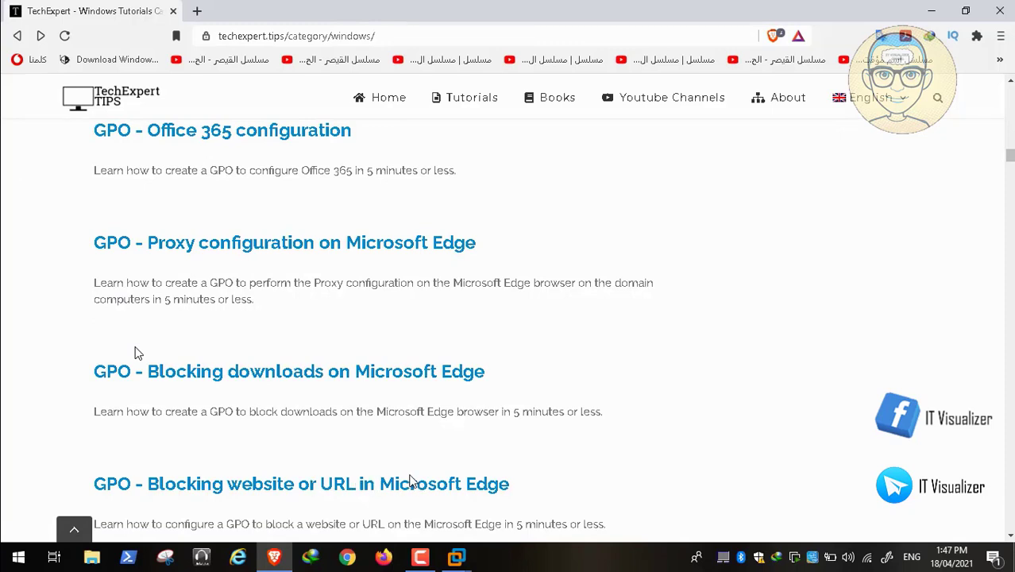
Step: Open the 'Blocking website or URL in Microsoft Edge' article from the listing
{"action": "scroll", "coordinate": [411, 482], "scroll_direction": "down", "scroll_amount": 2}
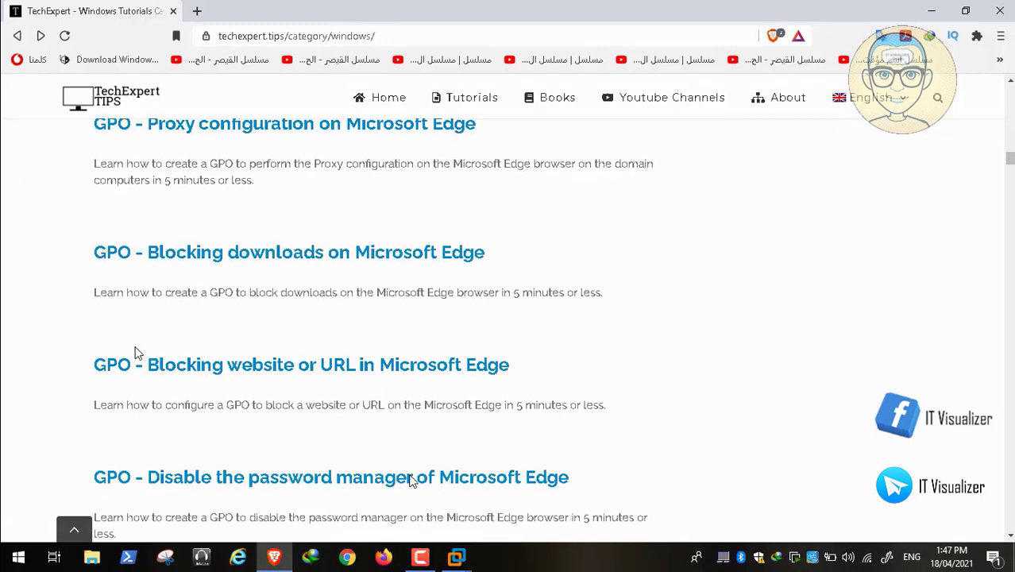
{"action": "scroll", "coordinate": [411, 482], "scroll_direction": "down", "scroll_amount": 1}
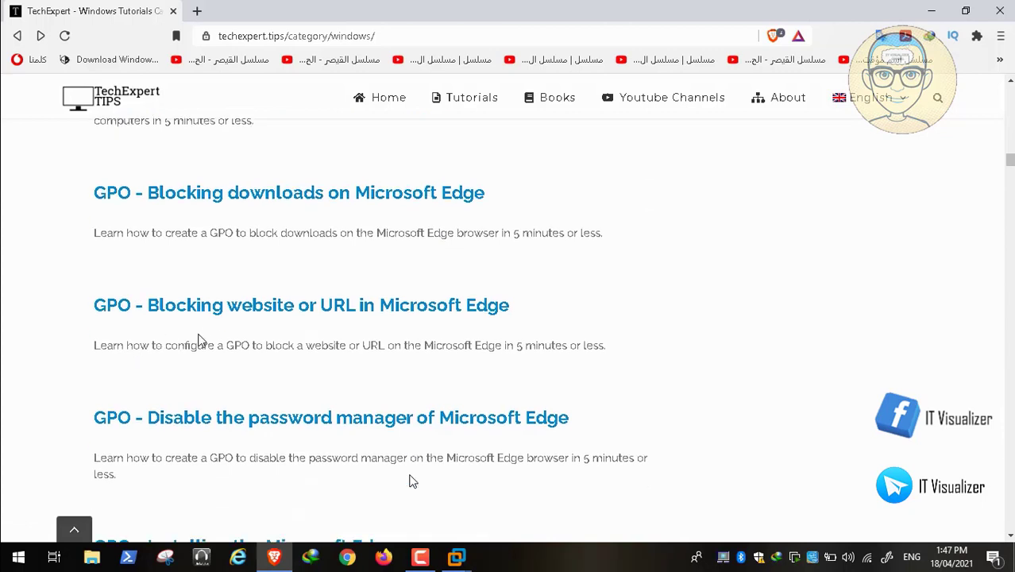
{"action": "left_click", "coordinate": [225, 310]}
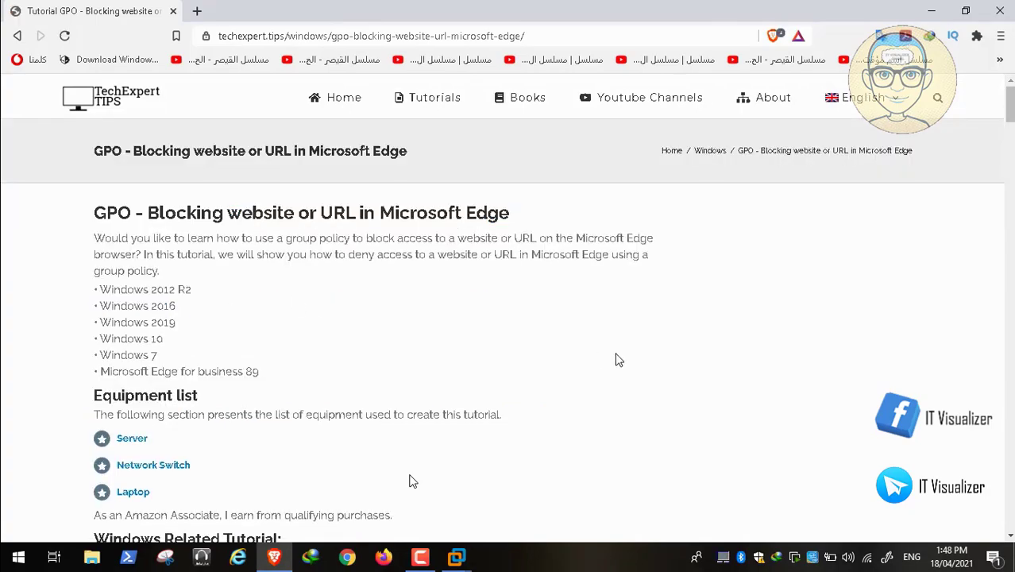
Step: Read through the Edge URL-blocking GPO steps in the article
{"action": "scroll", "coordinate": [618, 360], "scroll_direction": "down", "scroll_amount": 10}
{"action": "scroll", "coordinate": [618, 360], "scroll_direction": "down", "scroll_amount": 15}
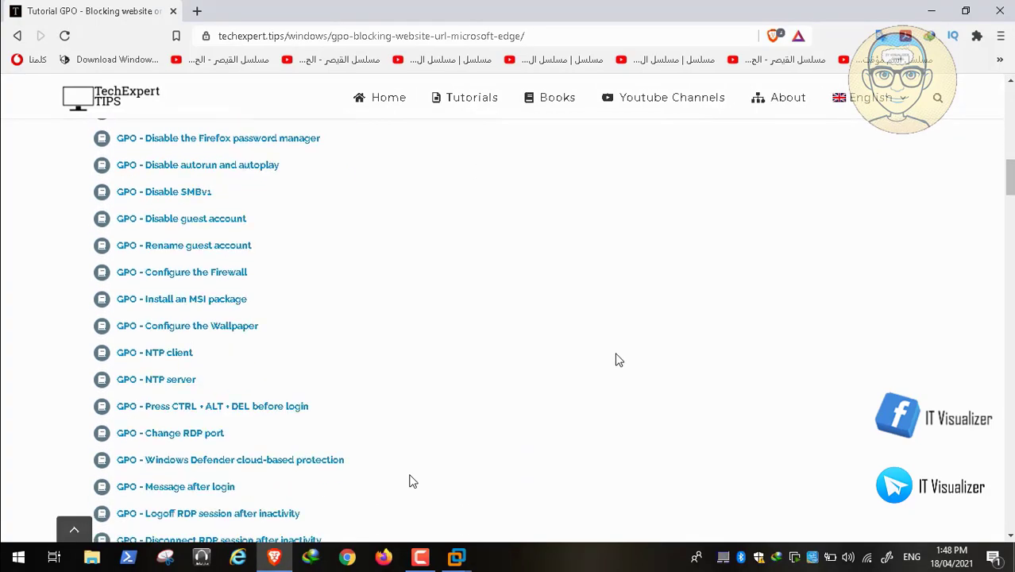
{"action": "scroll", "coordinate": [616, 357], "scroll_direction": "down", "scroll_amount": 12}
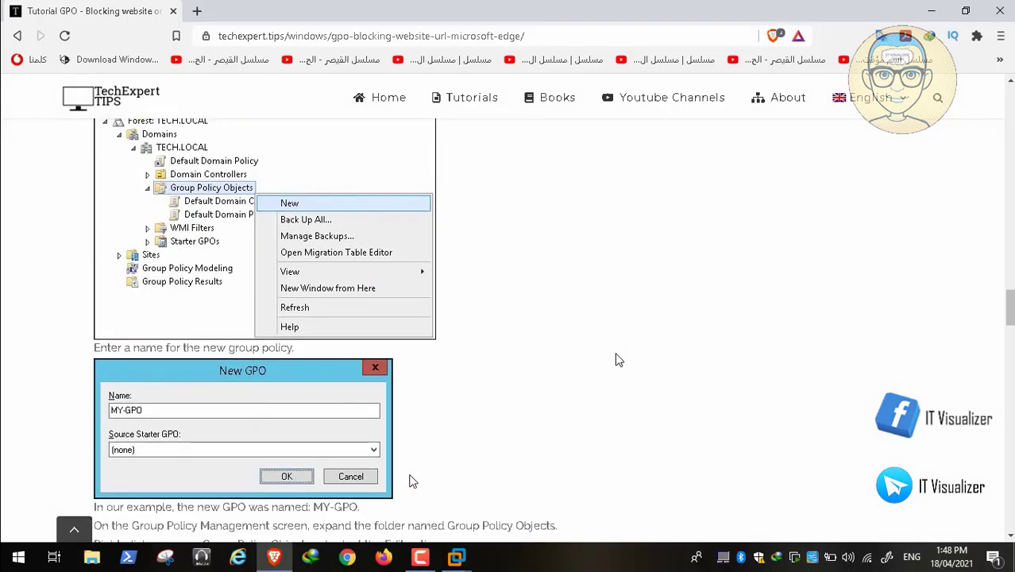
{"action": "scroll", "coordinate": [618, 360], "scroll_direction": "down", "scroll_amount": 7}
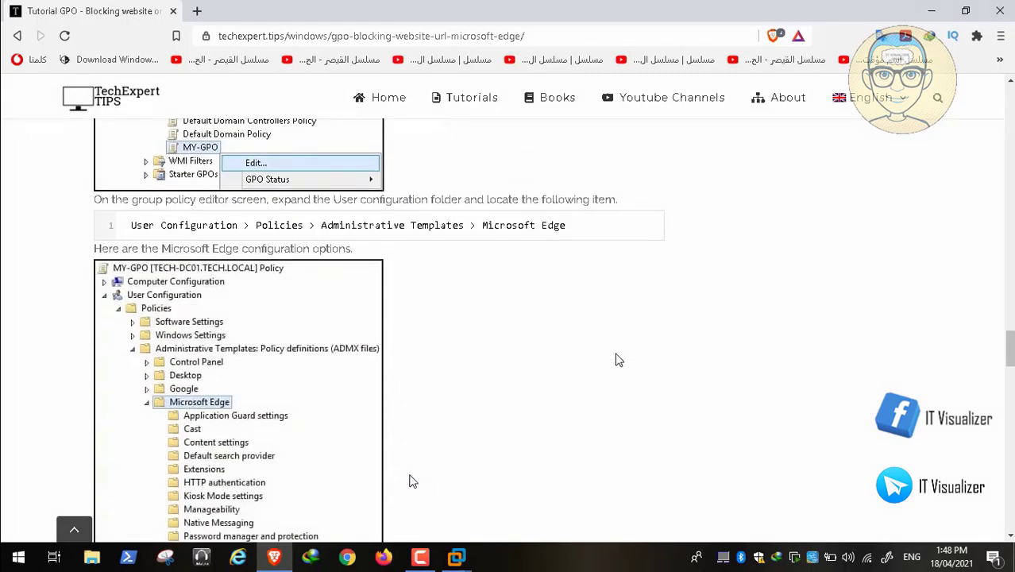
{"action": "scroll", "coordinate": [619, 360], "scroll_direction": "down", "scroll_amount": 3}
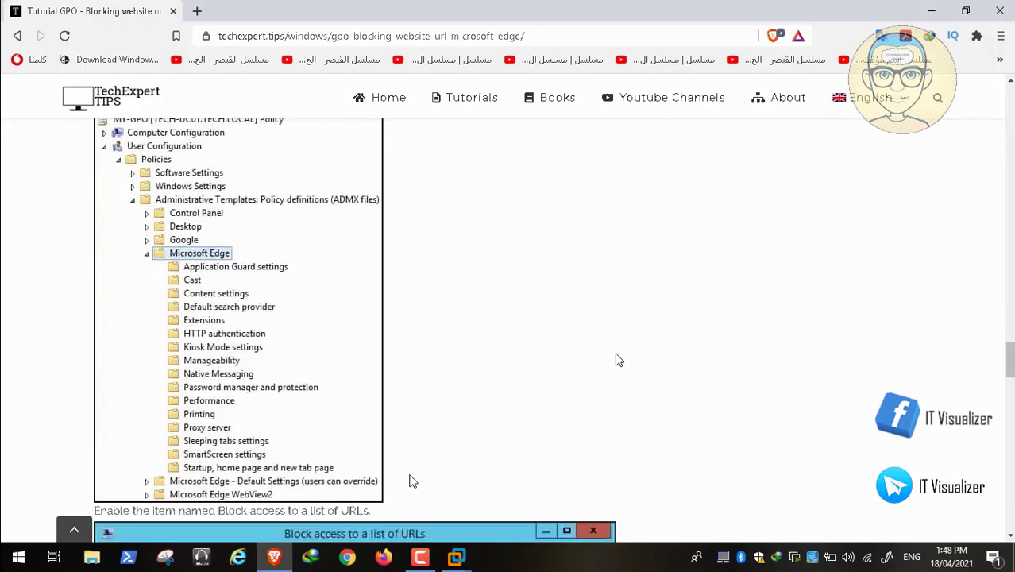
{"action": "scroll", "coordinate": [619, 360], "scroll_direction": "down", "scroll_amount": 1}
{"action": "scroll", "coordinate": [619, 360], "scroll_direction": "up", "scroll_amount": 2}
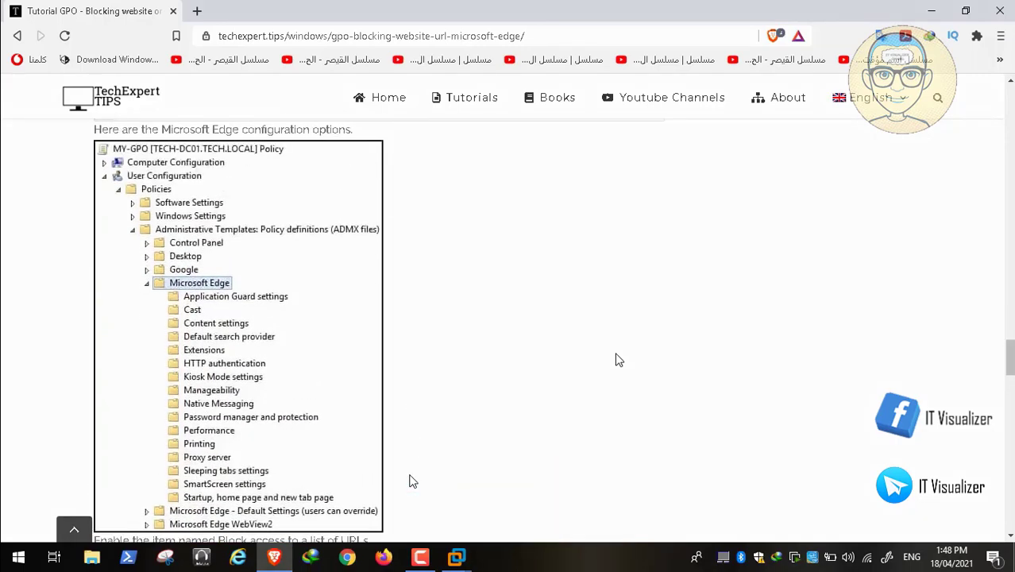
{"action": "scroll", "coordinate": [619, 360], "scroll_direction": "down", "scroll_amount": 5}
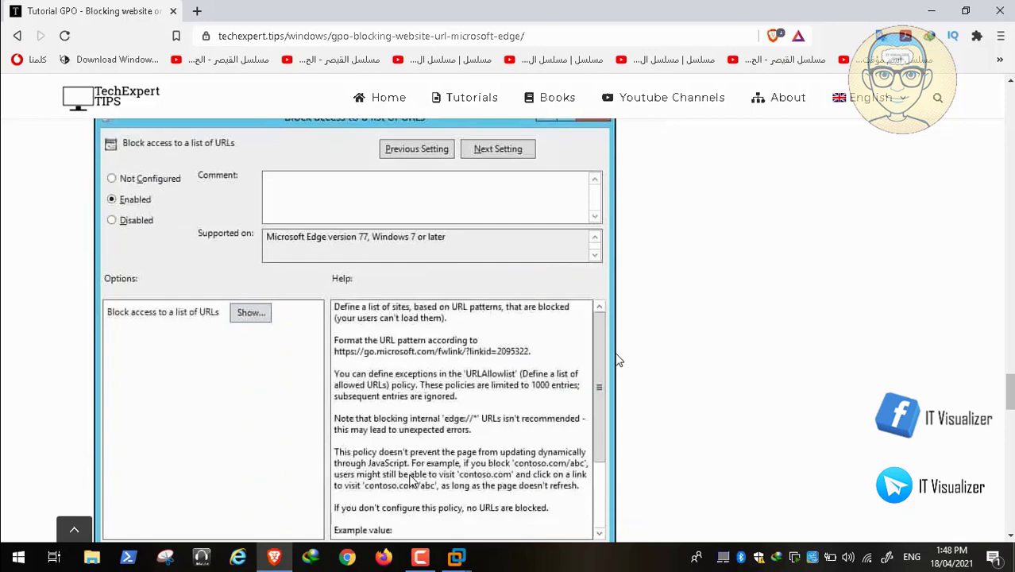
{"action": "scroll", "coordinate": [619, 360], "scroll_direction": "up", "scroll_amount": 2}
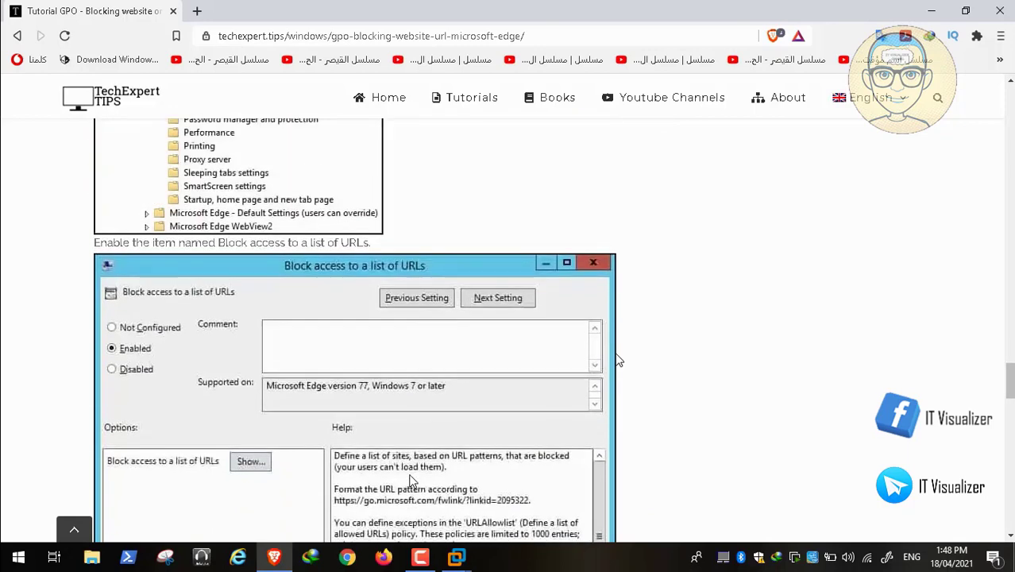
{"action": "scroll", "coordinate": [619, 360], "scroll_direction": "up", "scroll_amount": 5}
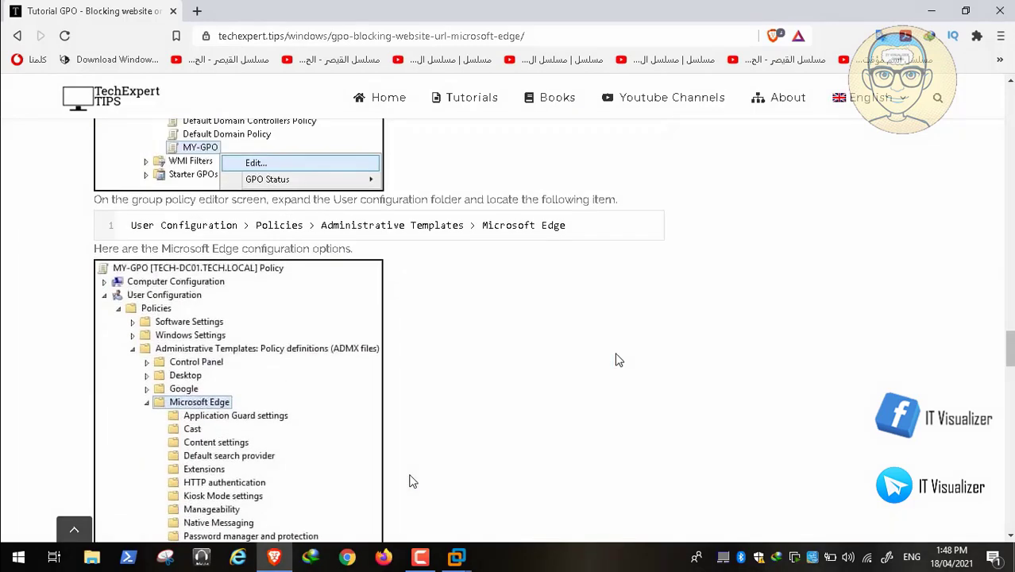
{"action": "scroll", "coordinate": [618, 360], "scroll_direction": "up", "scroll_amount": 2}
{"action": "scroll", "coordinate": [619, 360], "scroll_direction": "down", "scroll_amount": 3}
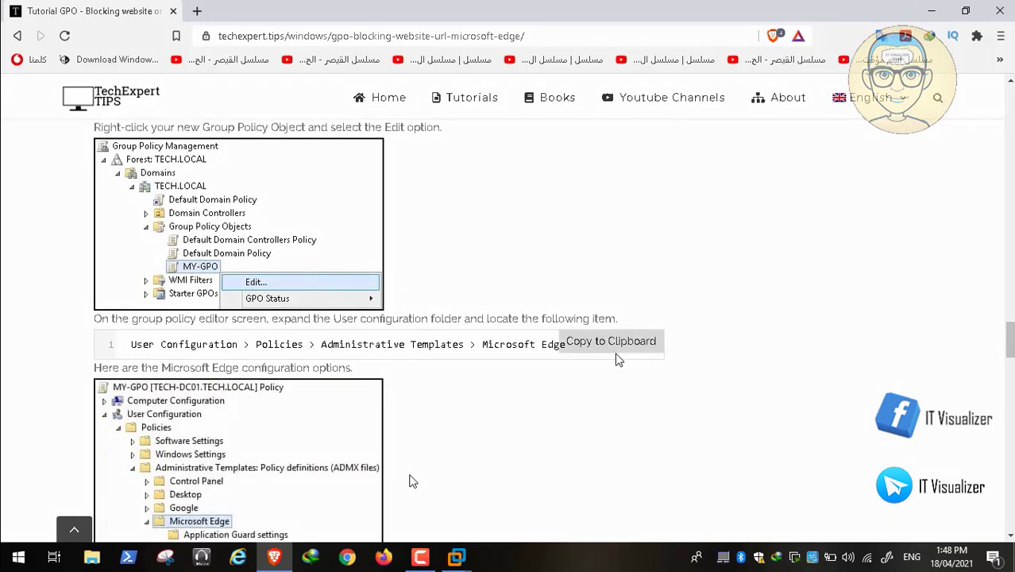
{"action": "scroll", "coordinate": [619, 360], "scroll_direction": "down", "scroll_amount": 1}
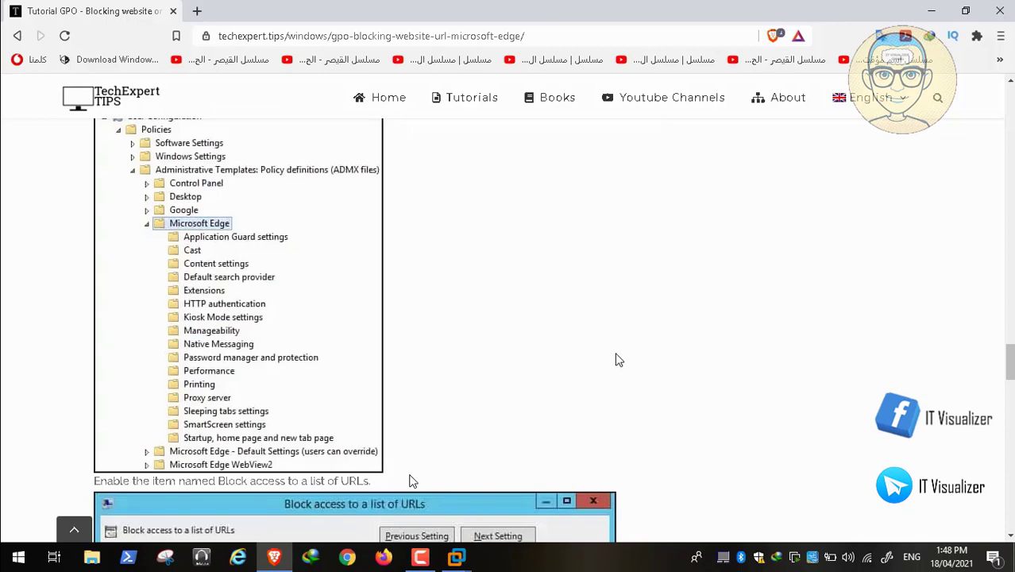
{"action": "scroll", "coordinate": [618, 360], "scroll_direction": "down", "scroll_amount": 1}
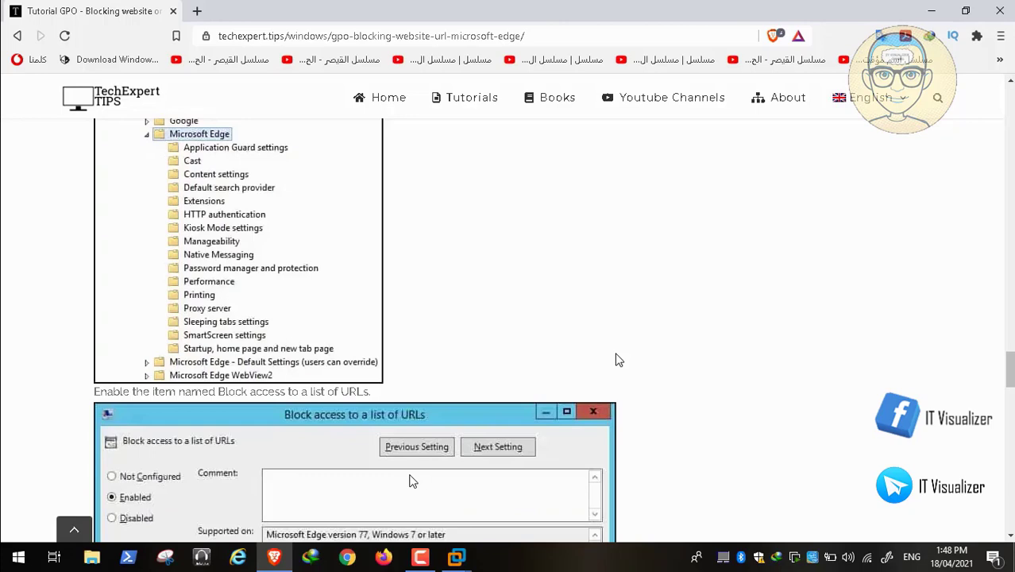
{"action": "scroll", "coordinate": [618, 360], "scroll_direction": "up", "scroll_amount": 1}
{"action": "scroll", "coordinate": [619, 359], "scroll_direction": "up", "scroll_amount": 3}
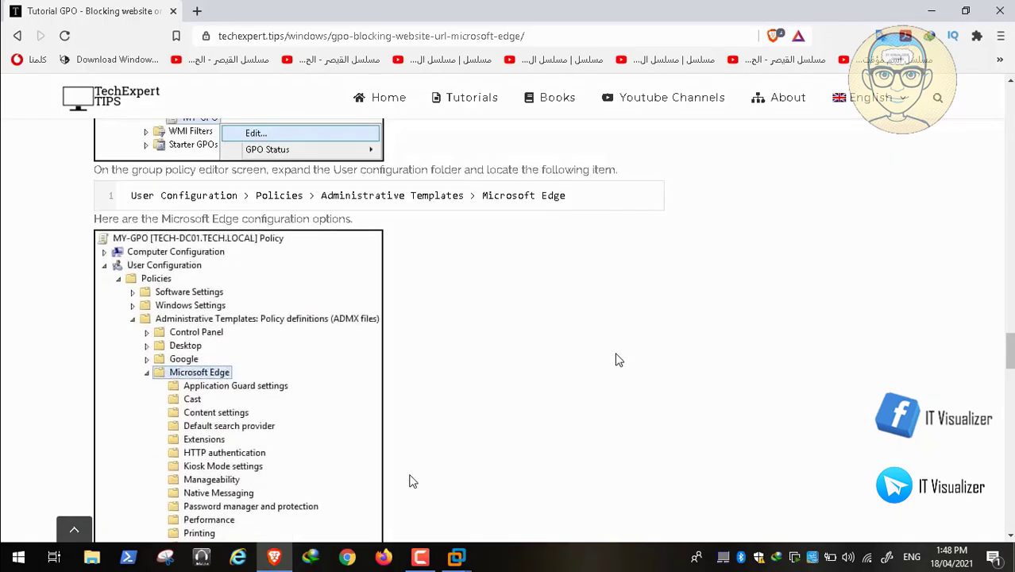
{"action": "scroll", "coordinate": [619, 359], "scroll_direction": "down", "scroll_amount": 1}
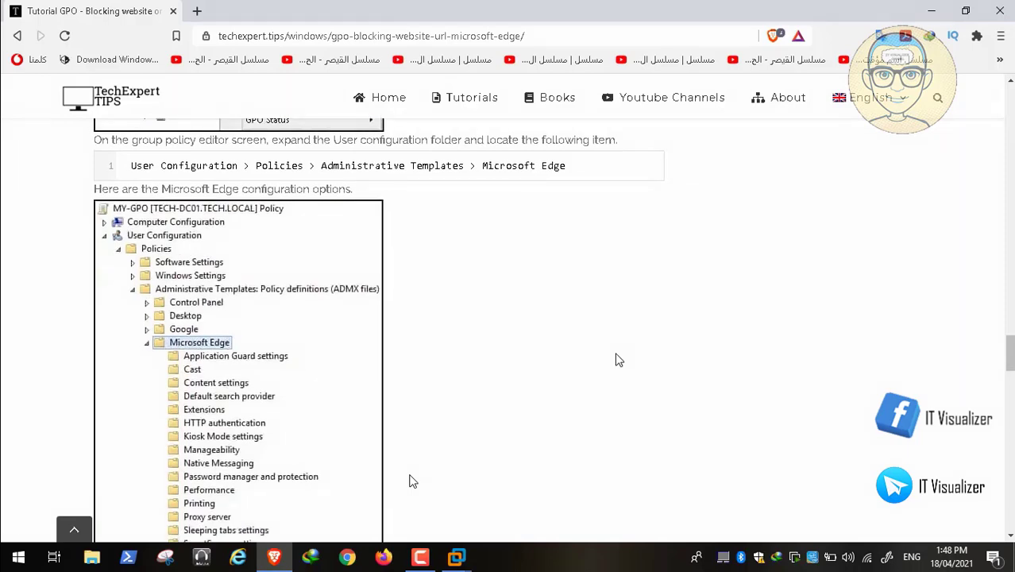
{"action": "scroll", "coordinate": [619, 359], "scroll_direction": "down", "scroll_amount": 5}
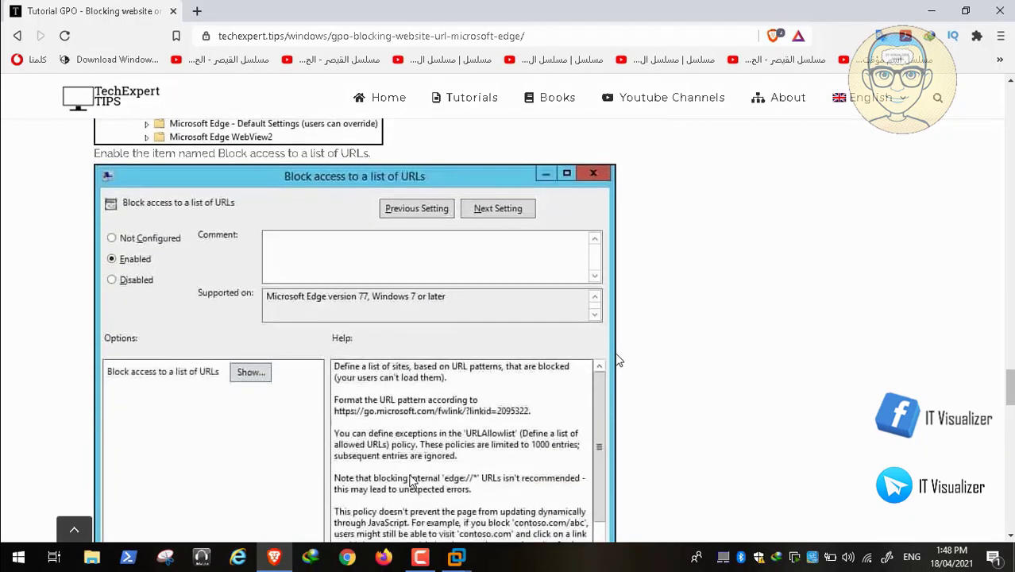
{"action": "scroll", "coordinate": [618, 359], "scroll_direction": "up", "scroll_amount": 1}
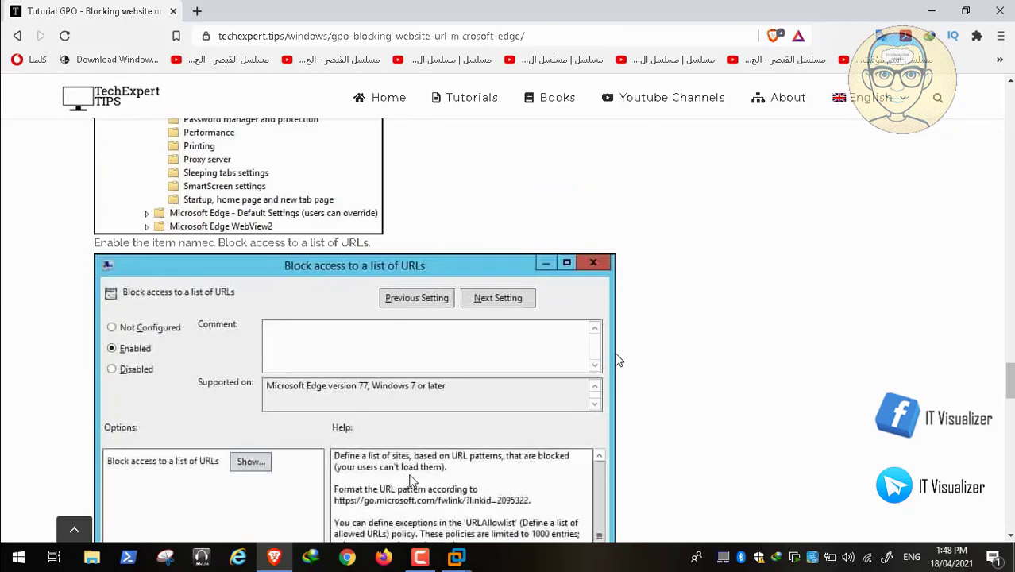
{"action": "scroll", "coordinate": [619, 360], "scroll_direction": "down", "scroll_amount": 1}
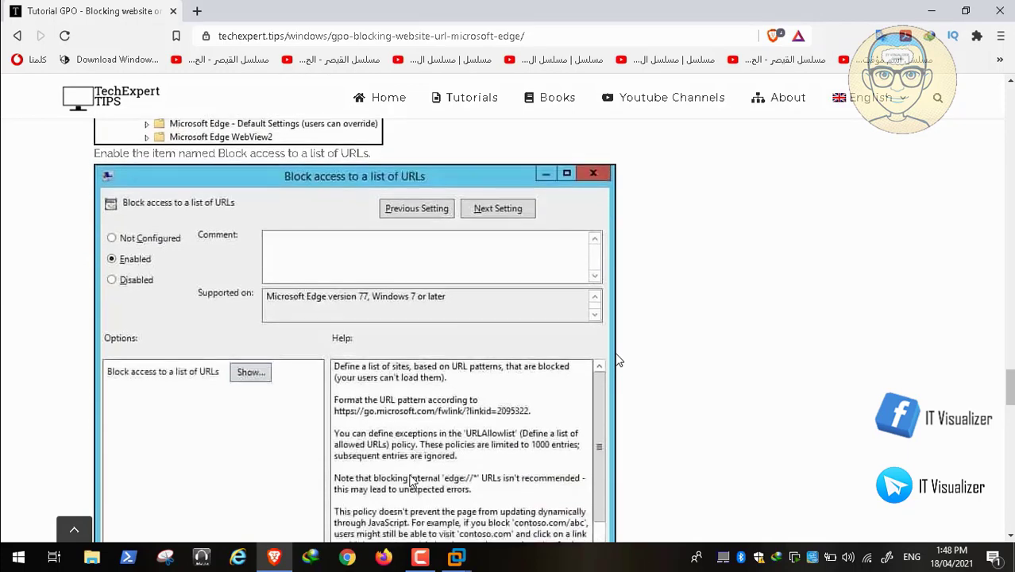
{"action": "scroll", "coordinate": [619, 360], "scroll_direction": "down", "scroll_amount": 5}
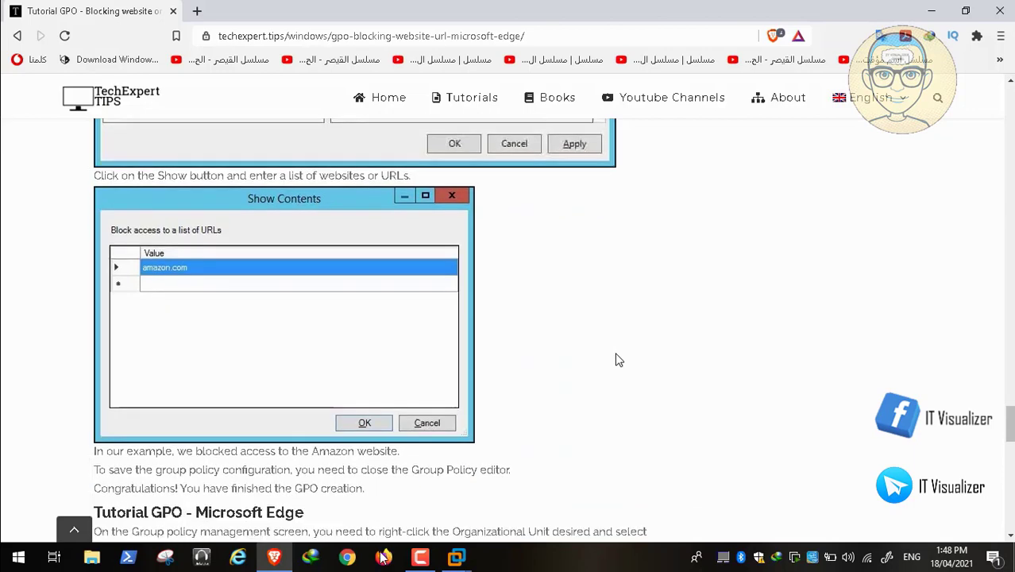
{"action": "scroll", "coordinate": [619, 359], "scroll_direction": "up", "scroll_amount": 5}
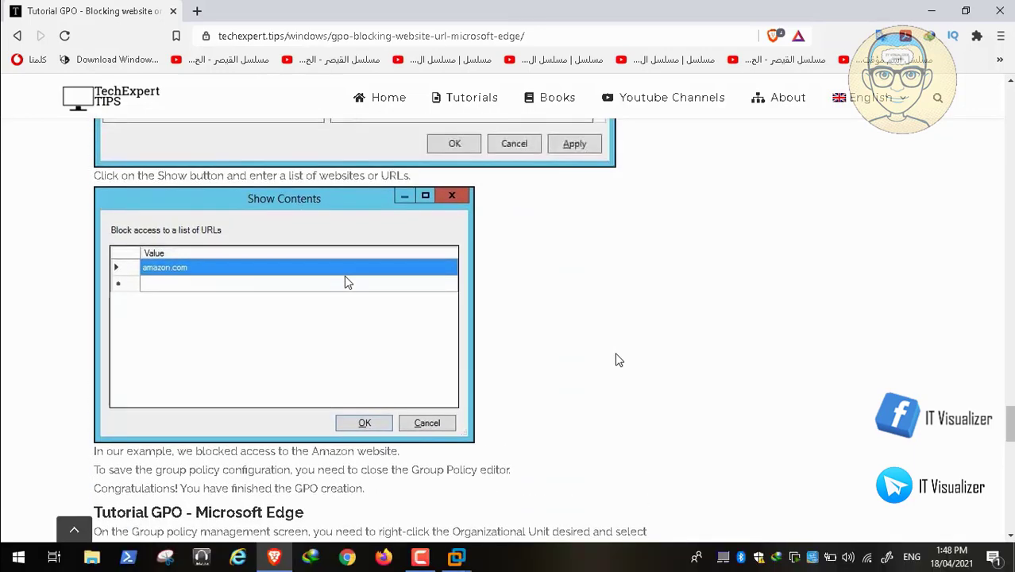
{"action": "scroll", "coordinate": [619, 360], "scroll_direction": "up", "scroll_amount": 4}
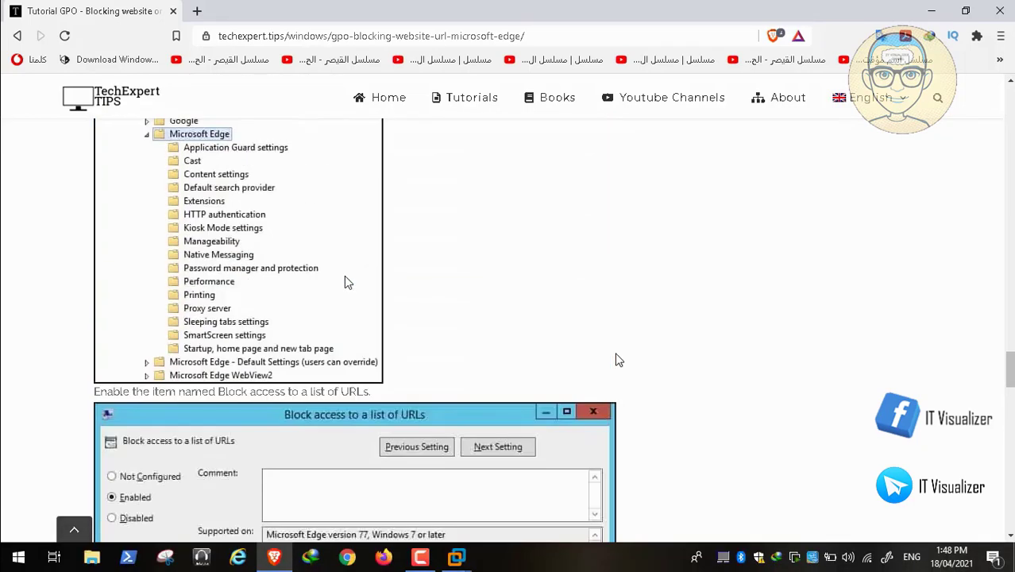
{"action": "scroll", "coordinate": [619, 360], "scroll_direction": "up", "scroll_amount": 2}
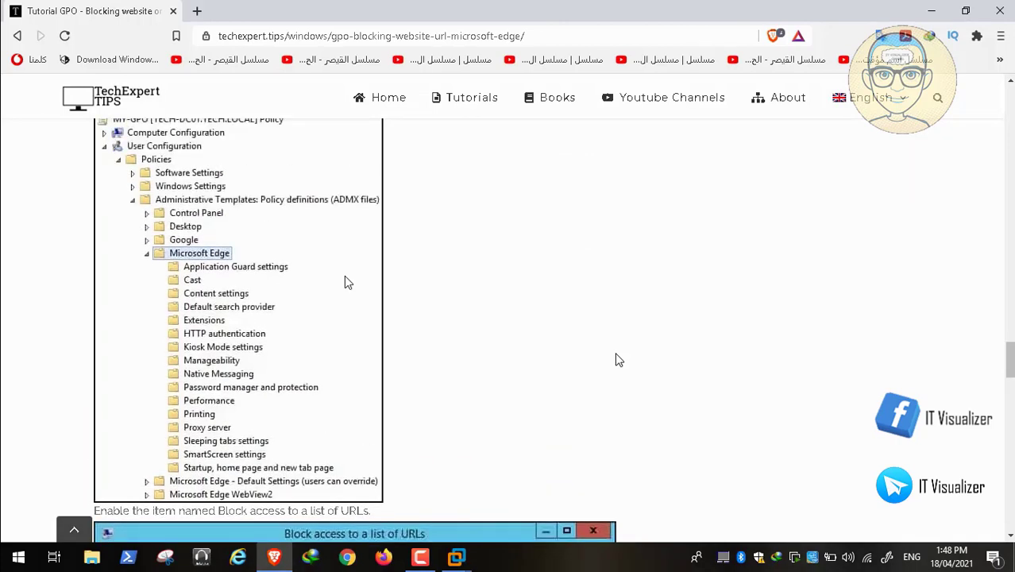
{"action": "scroll", "coordinate": [619, 360], "scroll_direction": "up", "scroll_amount": 5}
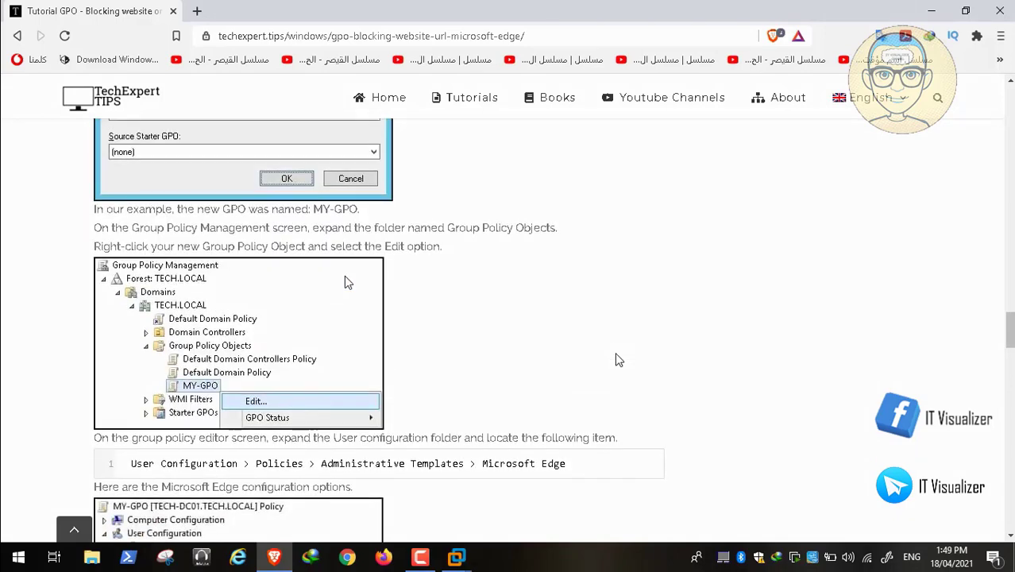
{"action": "scroll", "coordinate": [619, 359], "scroll_direction": "down", "scroll_amount": 1}
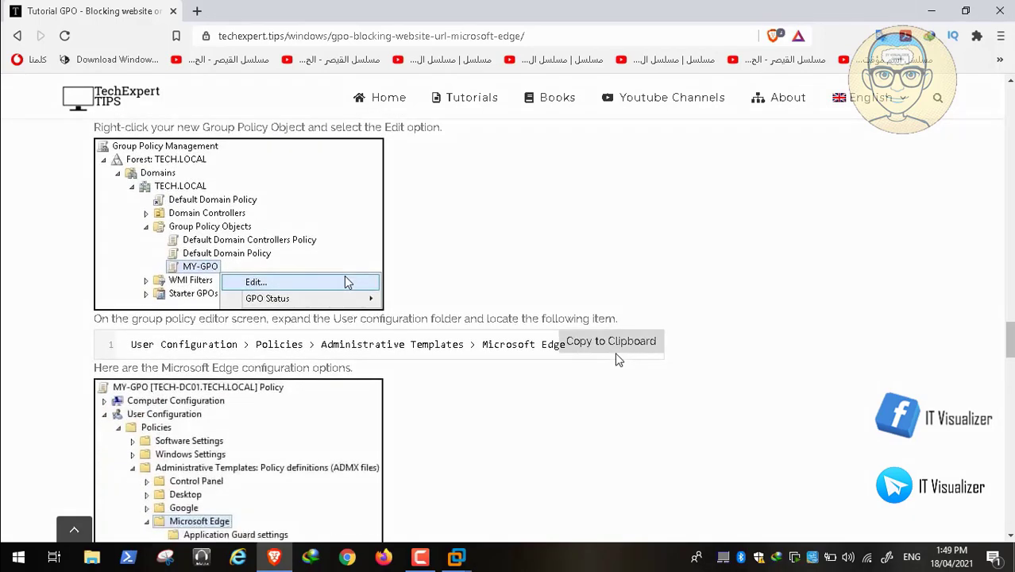
{"action": "scroll", "coordinate": [619, 360], "scroll_direction": "down", "scroll_amount": 2}
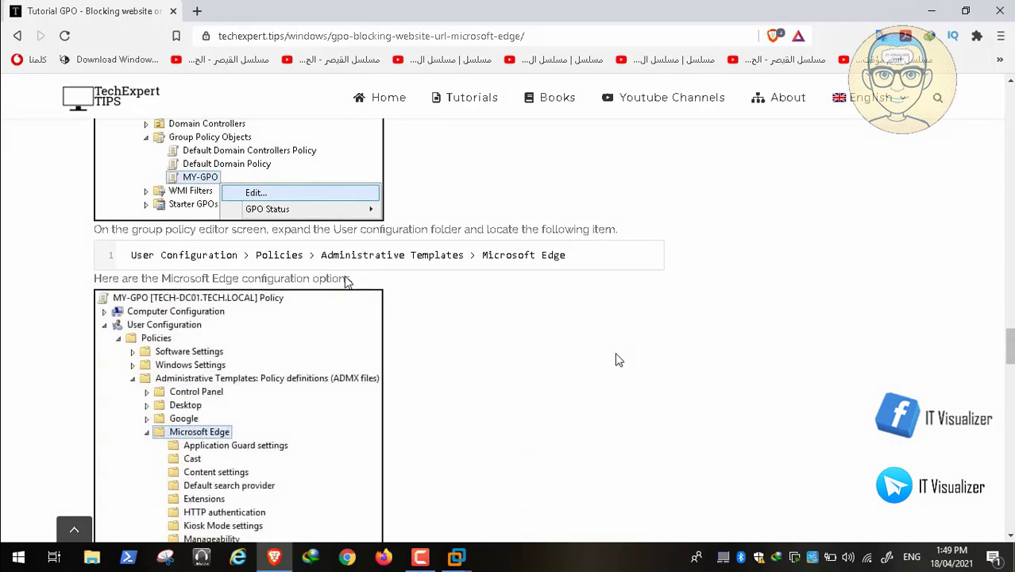
{"action": "scroll", "coordinate": [619, 360], "scroll_direction": "down", "scroll_amount": 3}
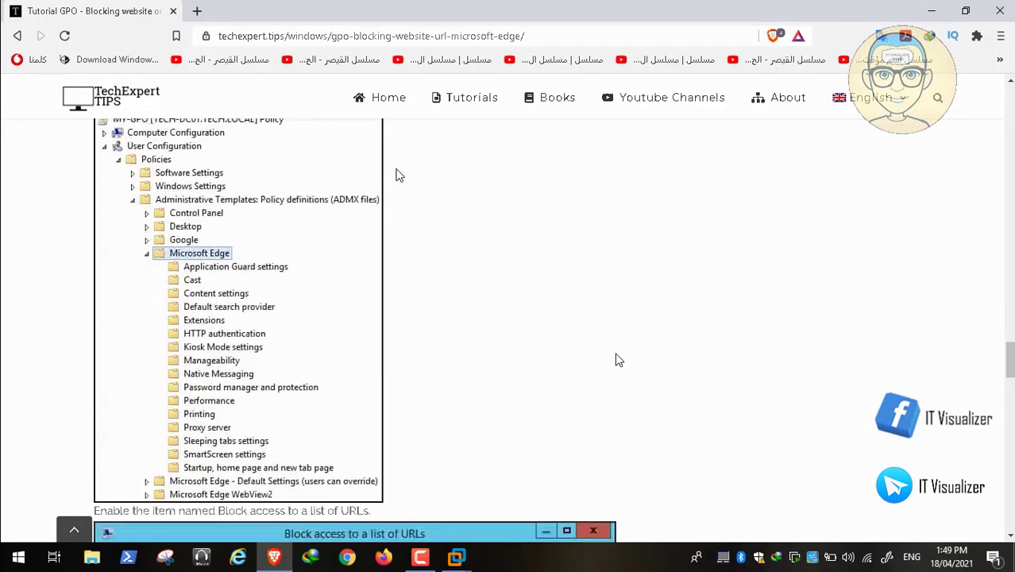
{"action": "scroll", "coordinate": [618, 360], "scroll_direction": "down", "scroll_amount": 5}
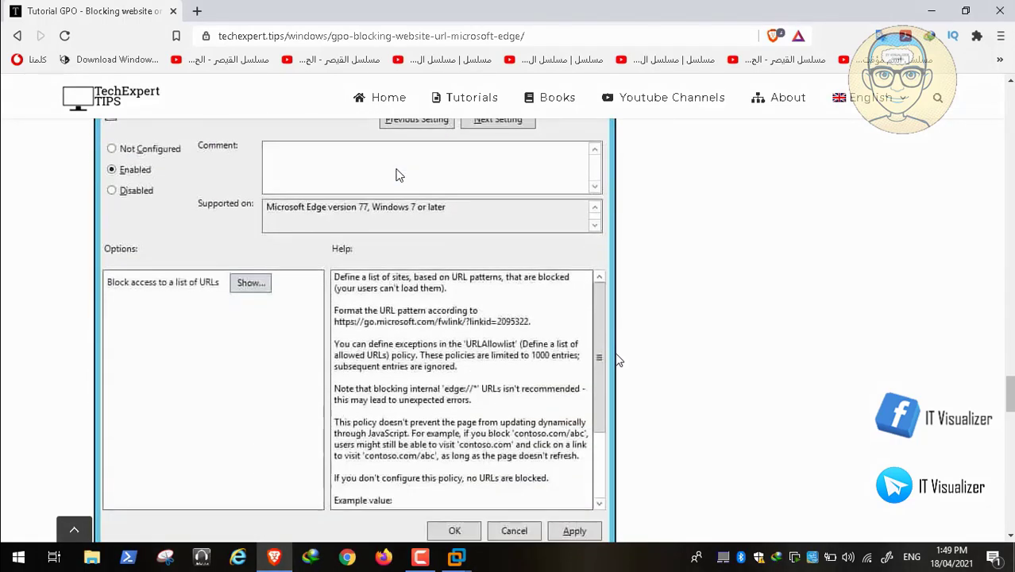
{"action": "mouse_move", "coordinate": [32, 556]}
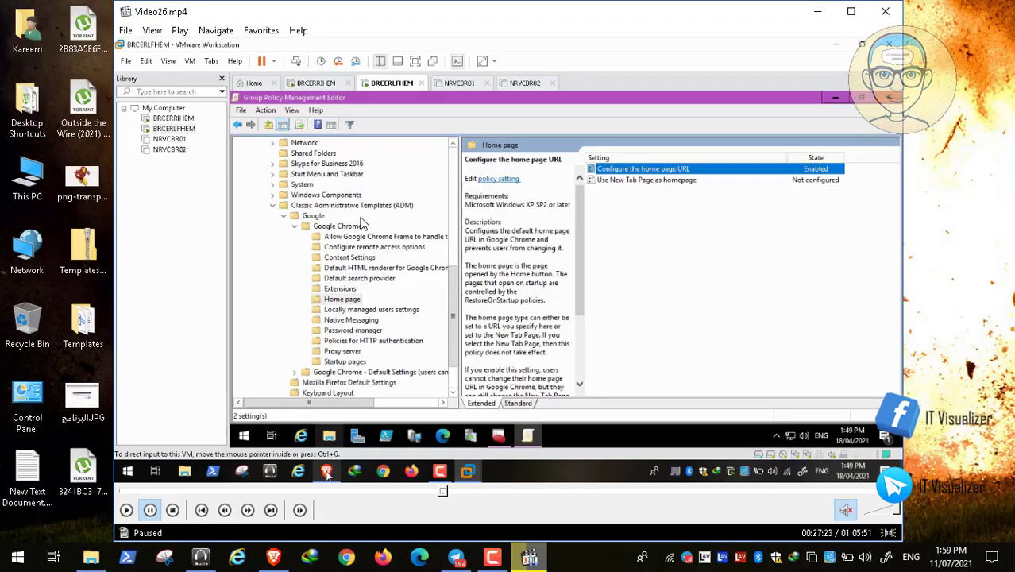
Step: Back in the VM, expand the Microsoft Edge folder and list all its policy settings
{"action": "left_click", "coordinate": [496, 562]}
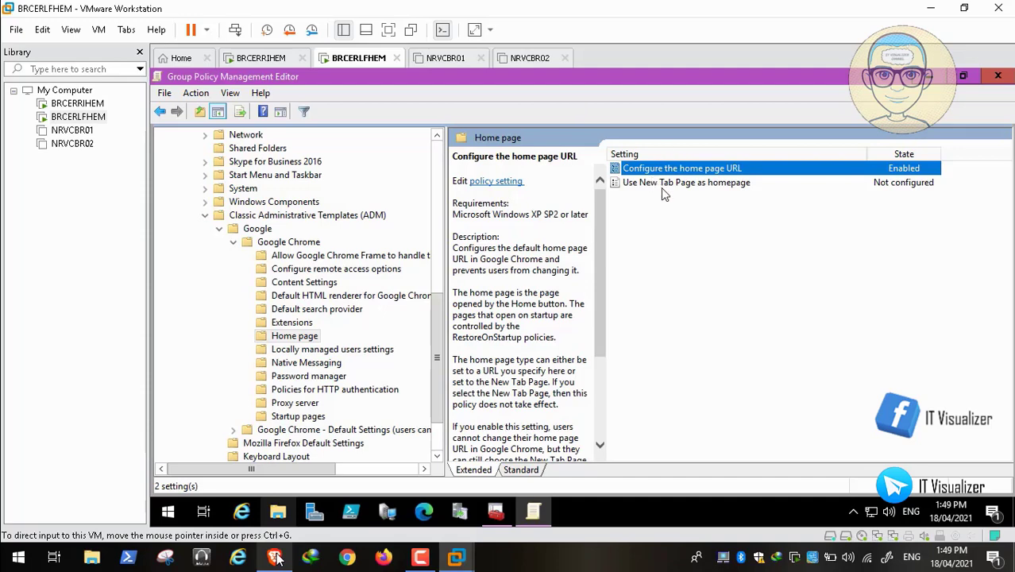
{"action": "left_click", "coordinate": [324, 170]}
{"action": "left_click", "coordinate": [11, 541]}
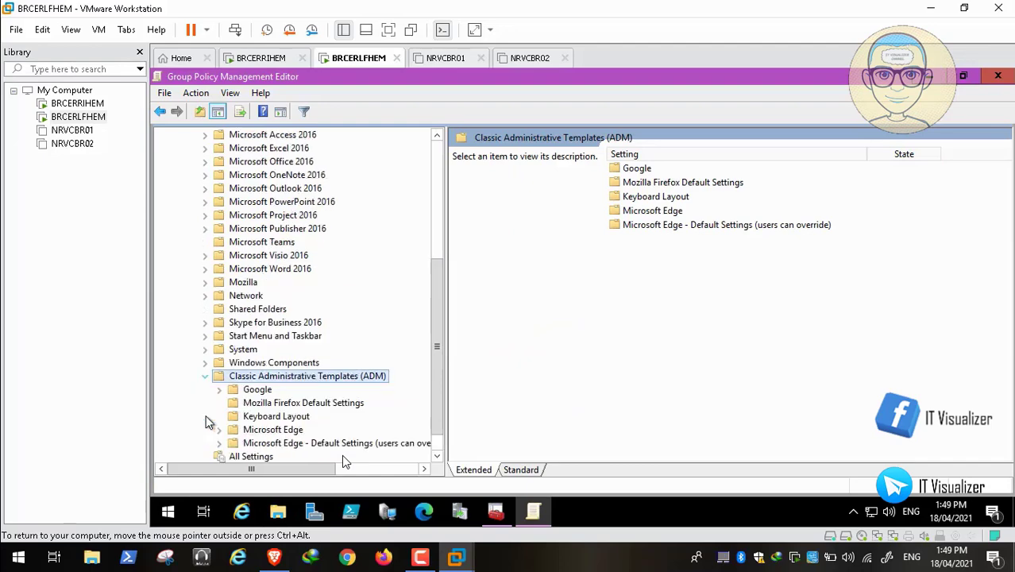
{"action": "left_click", "coordinate": [220, 430]}
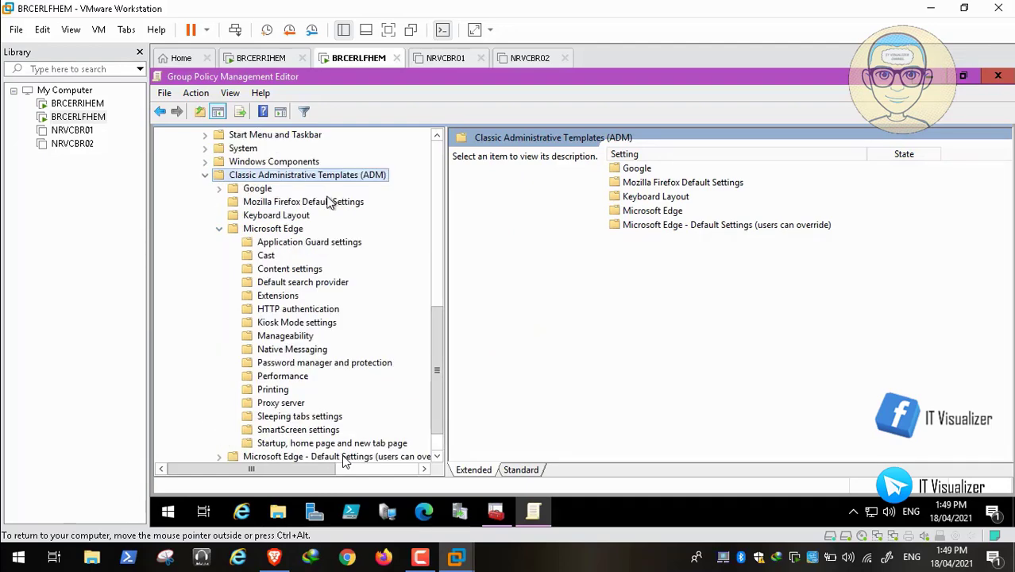
{"action": "left_click", "coordinate": [300, 229]}
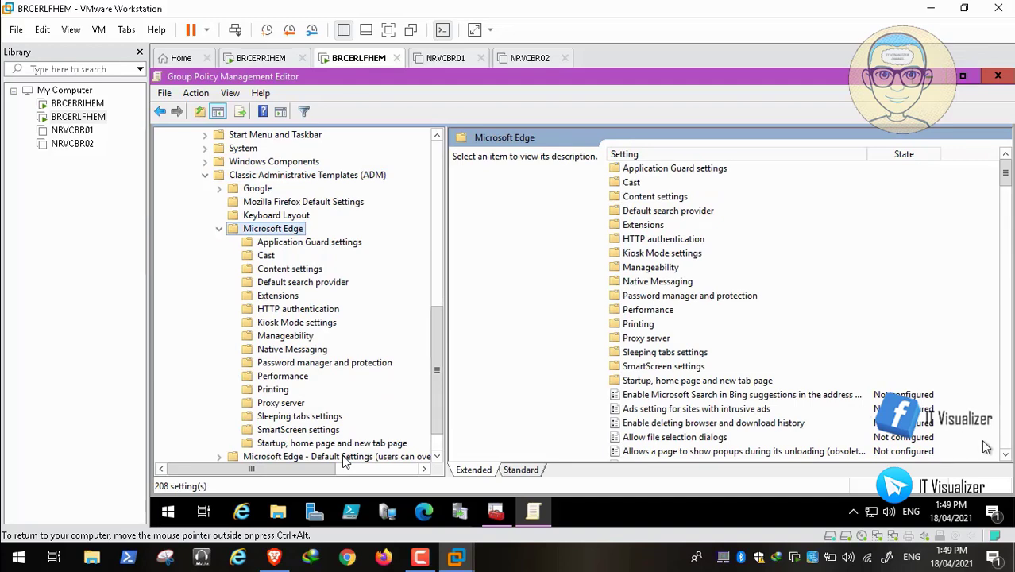
{"action": "left_click", "coordinate": [1005, 458]}
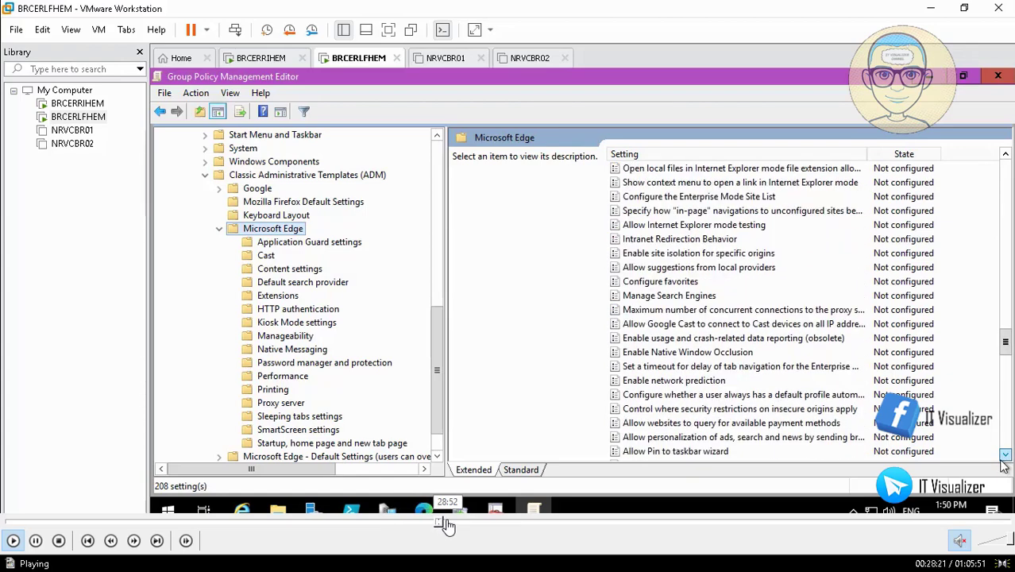
{"action": "left_click", "coordinate": [446, 524]}
{"action": "left_click", "coordinate": [446, 524]}
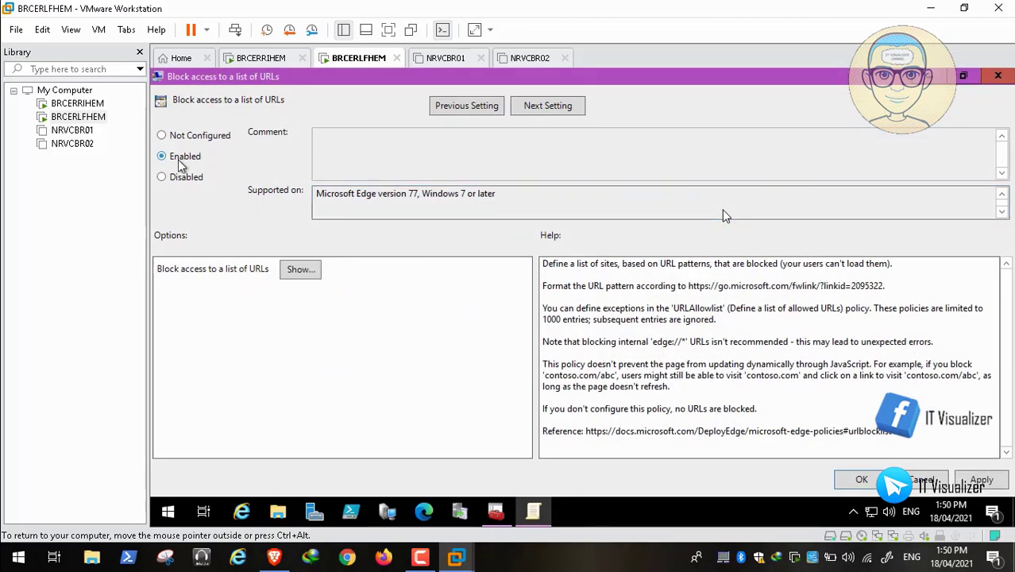
{"action": "left_click", "coordinate": [300, 268]}
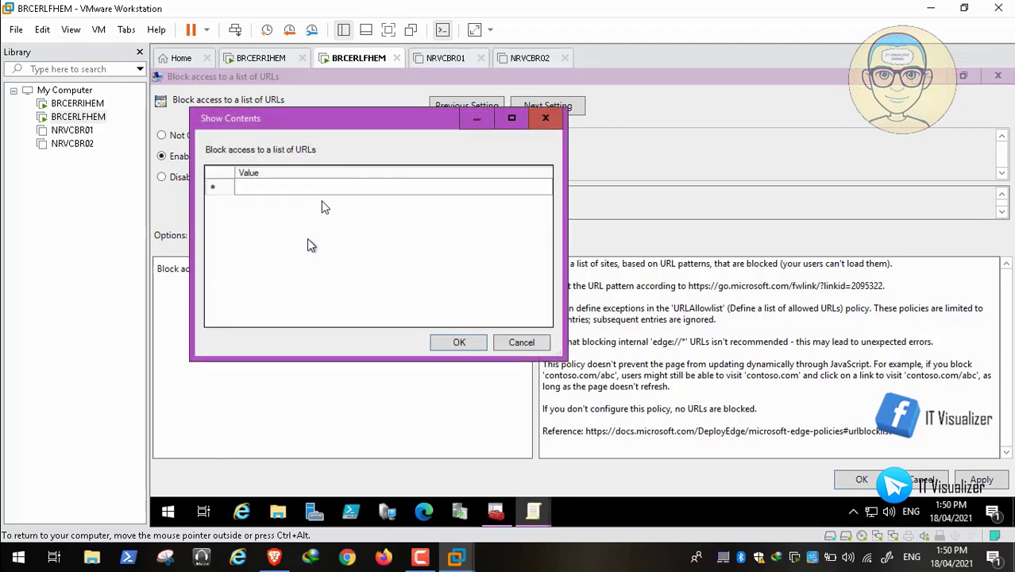
{"action": "left_click", "coordinate": [281, 181]}
{"action": "left_click", "coordinate": [281, 182]}
{"action": "type", "text": "www.youtube.com"}
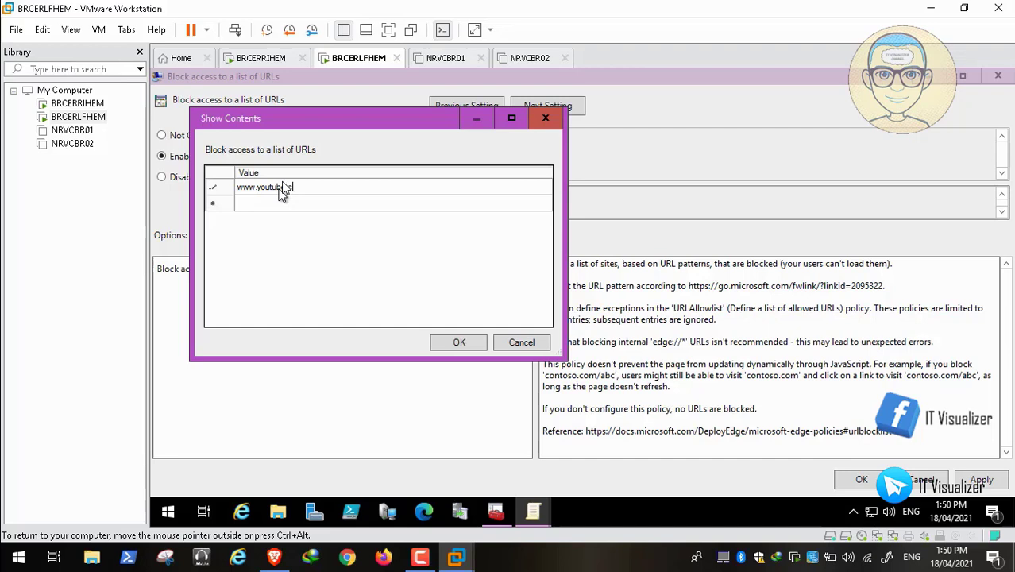
{"action": "left_click", "coordinate": [458, 344]}
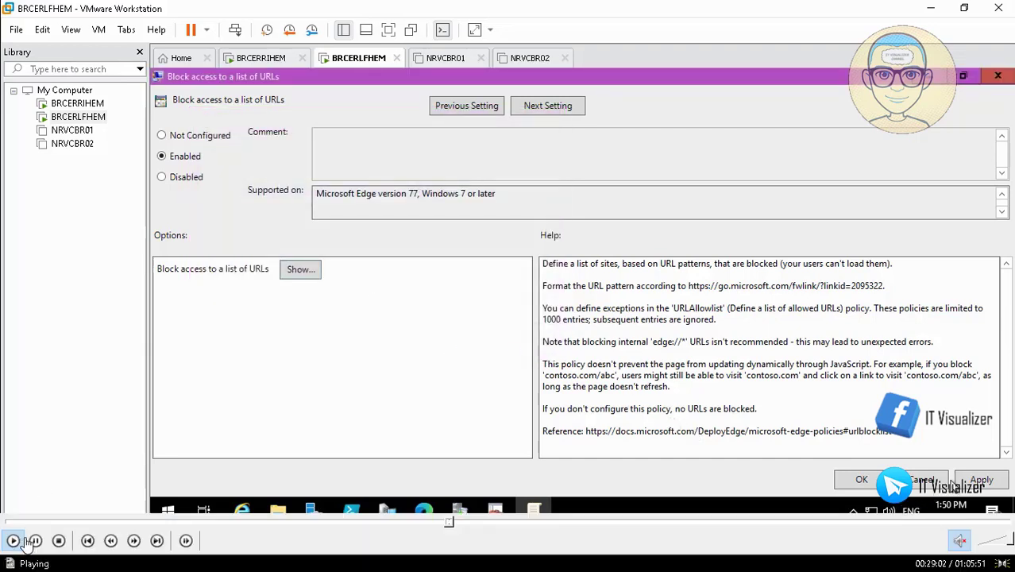
{"action": "left_click", "coordinate": [35, 541]}
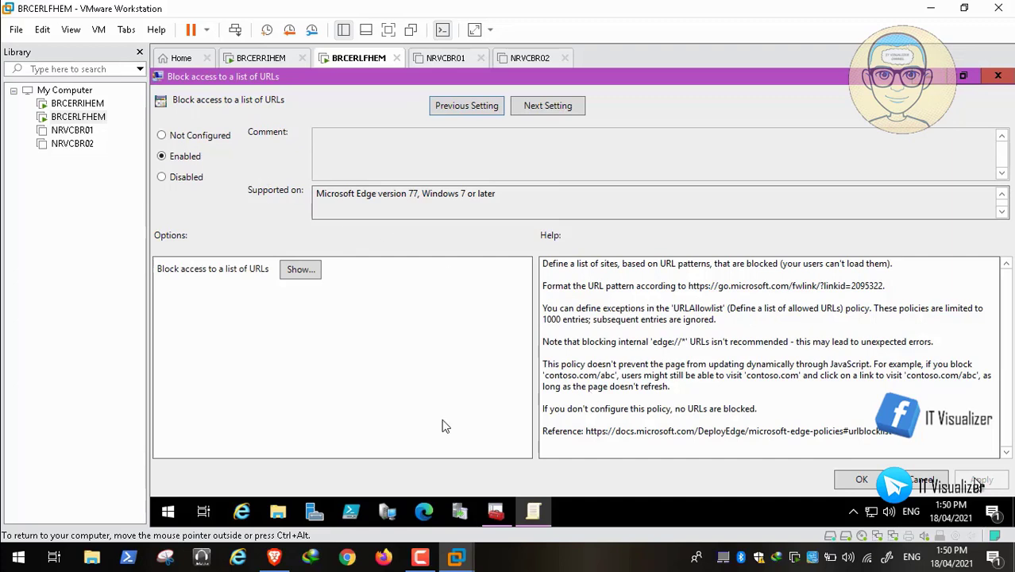
{"action": "left_click", "coordinate": [12, 541]}
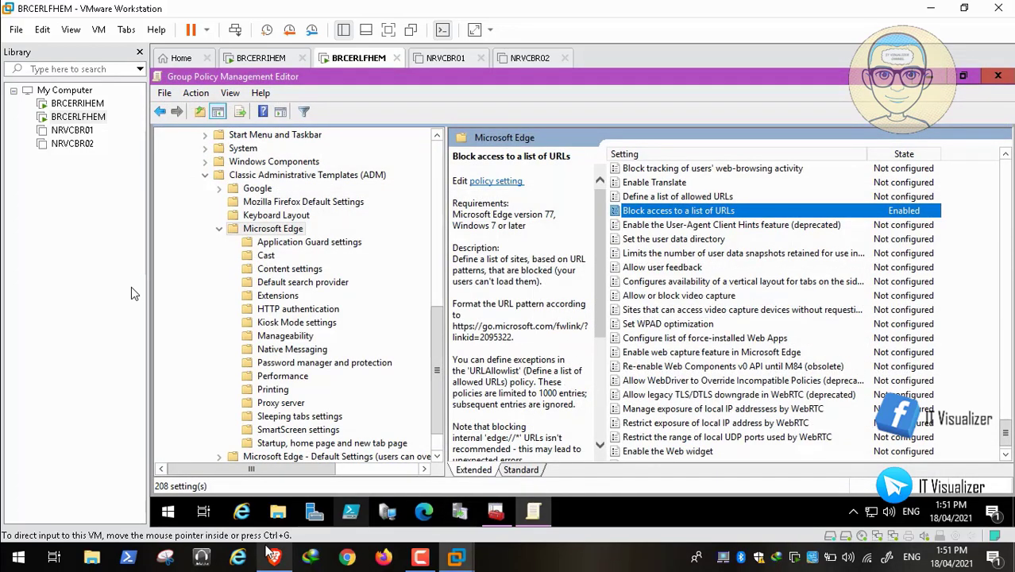
Step: Scroll through the open tutorial and return to the Windows tutorials list
{"action": "left_click", "coordinate": [274, 559]}
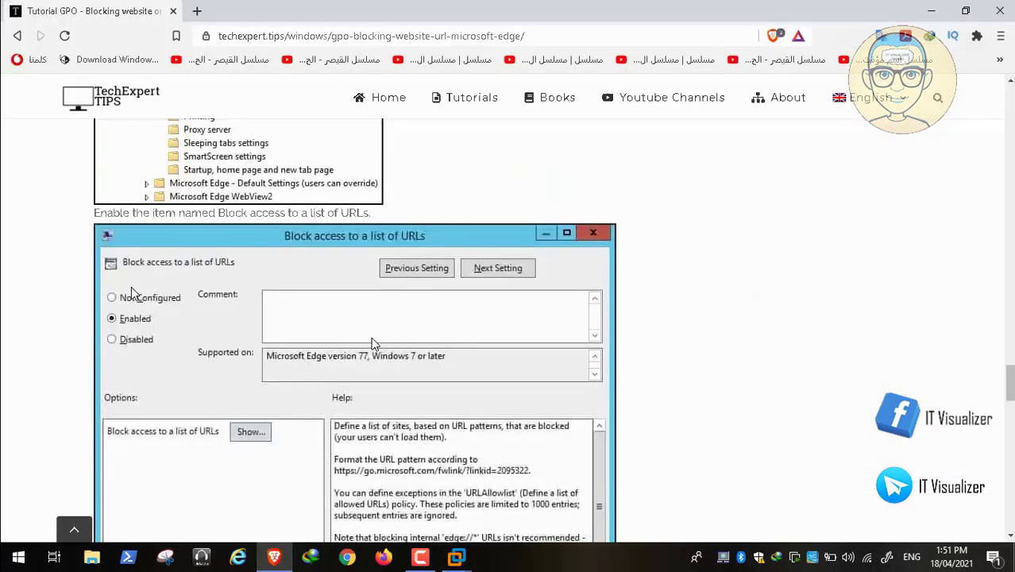
{"action": "scroll", "coordinate": [343, 332], "scroll_direction": "down", "scroll_amount": 1}
{"action": "scroll", "coordinate": [344, 332], "scroll_direction": "down", "scroll_amount": 12}
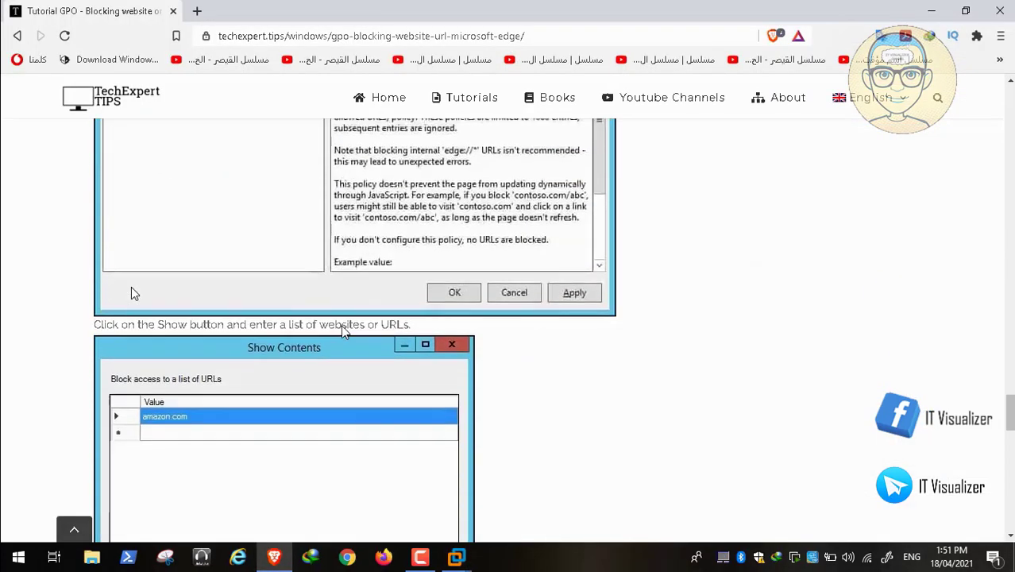
{"action": "scroll", "coordinate": [344, 332], "scroll_direction": "down", "scroll_amount": 2}
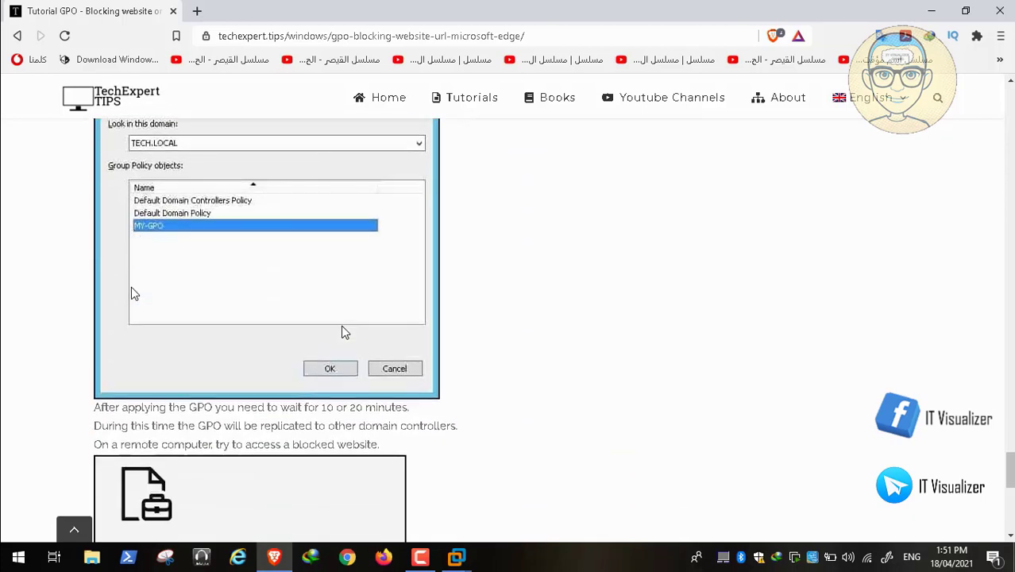
{"action": "left_click", "coordinate": [18, 37]}
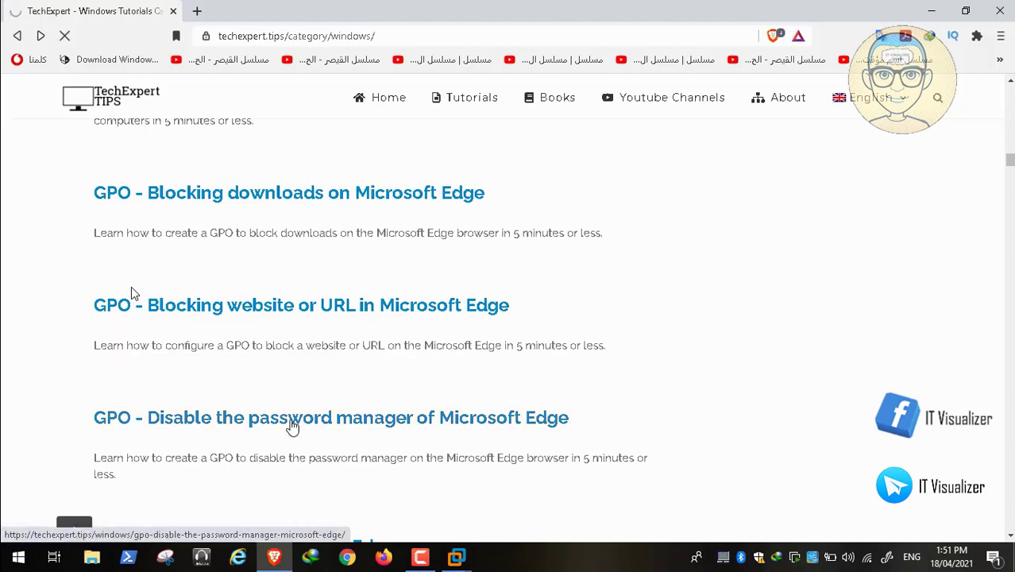
Step: Read through the Edge password manager GPO tutorial, then go back to the list
{"action": "left_click", "coordinate": [292, 419]}
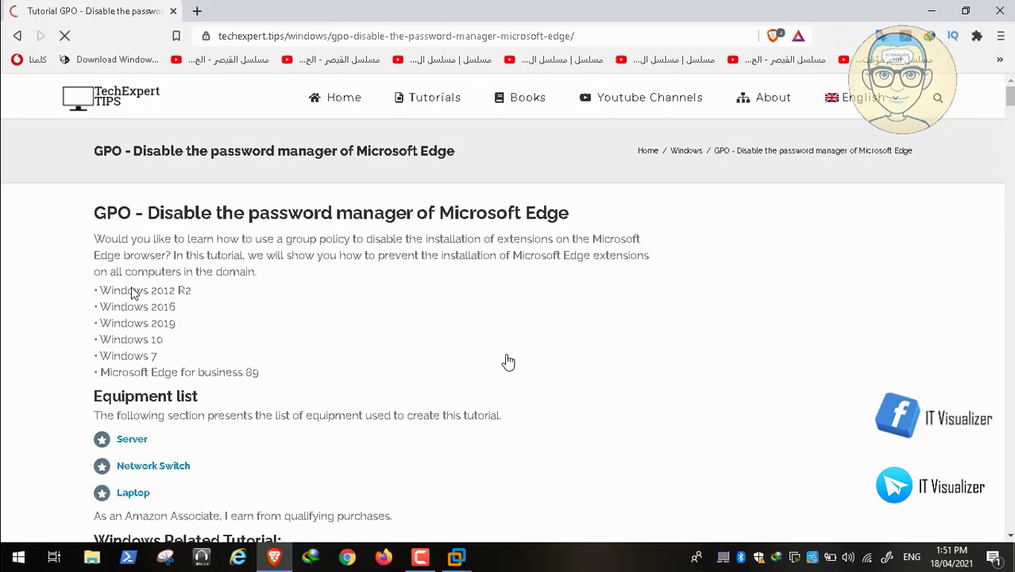
{"action": "scroll", "coordinate": [508, 362], "scroll_direction": "down", "scroll_amount": 15}
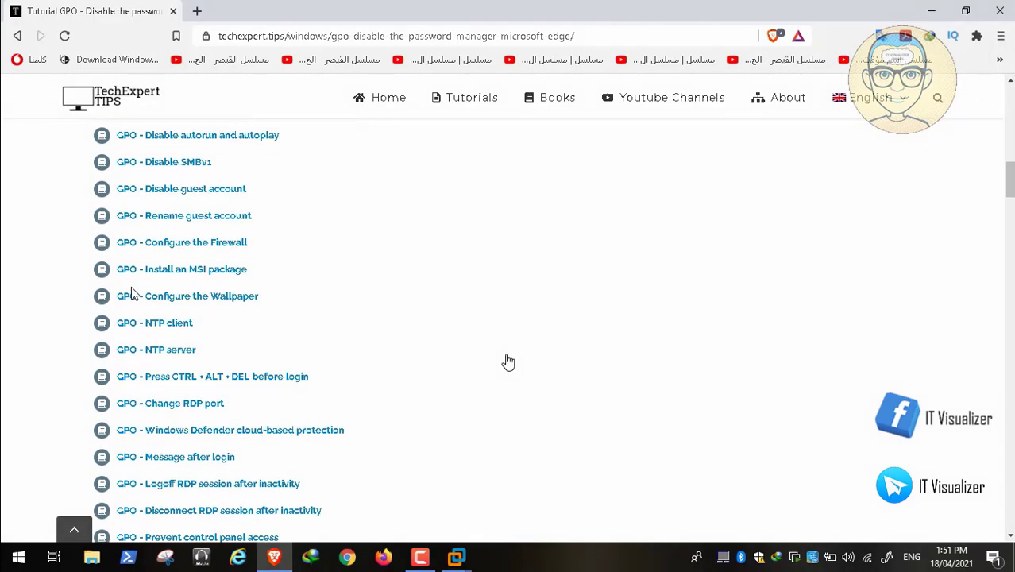
{"action": "scroll", "coordinate": [508, 363], "scroll_direction": "down", "scroll_amount": 10}
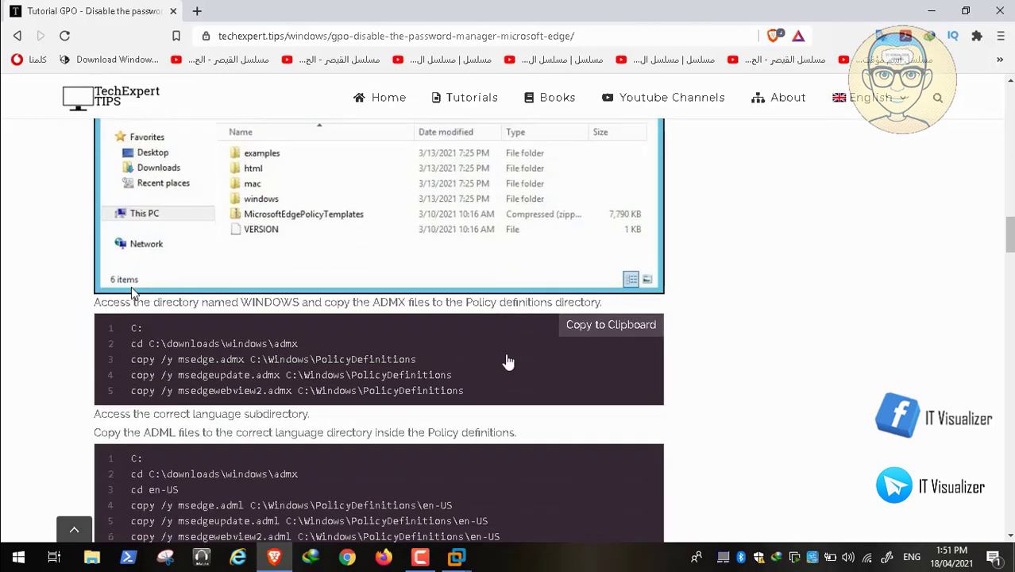
{"action": "scroll", "coordinate": [508, 362], "scroll_direction": "down", "scroll_amount": 1}
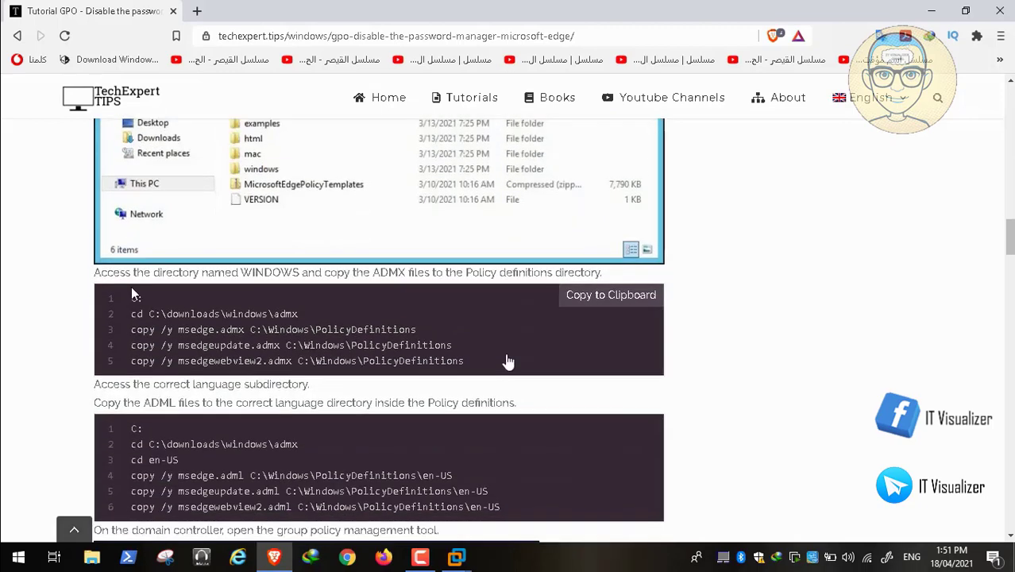
{"action": "scroll", "coordinate": [508, 363], "scroll_direction": "down", "scroll_amount": 3}
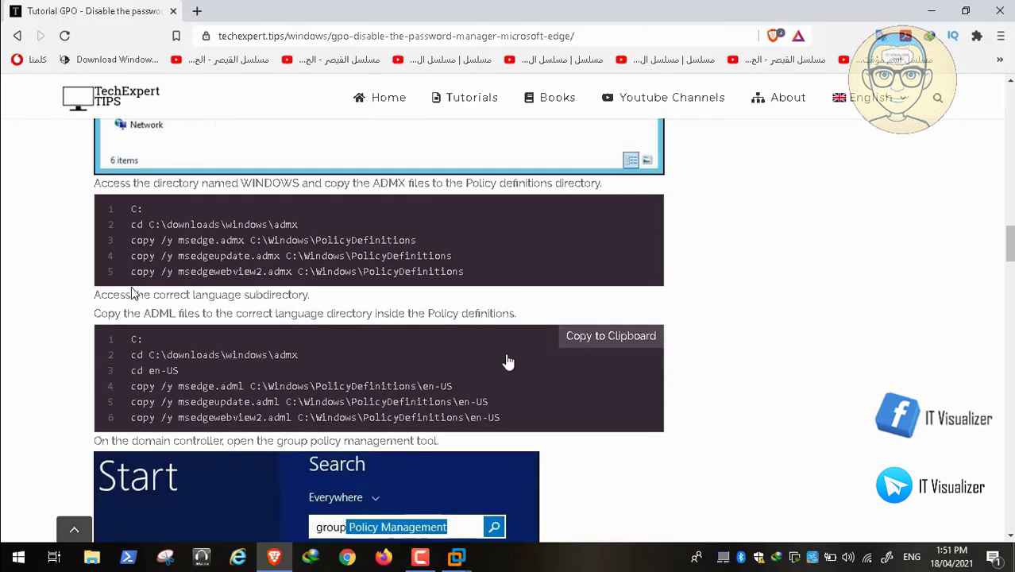
{"action": "scroll", "coordinate": [509, 362], "scroll_direction": "down", "scroll_amount": 10}
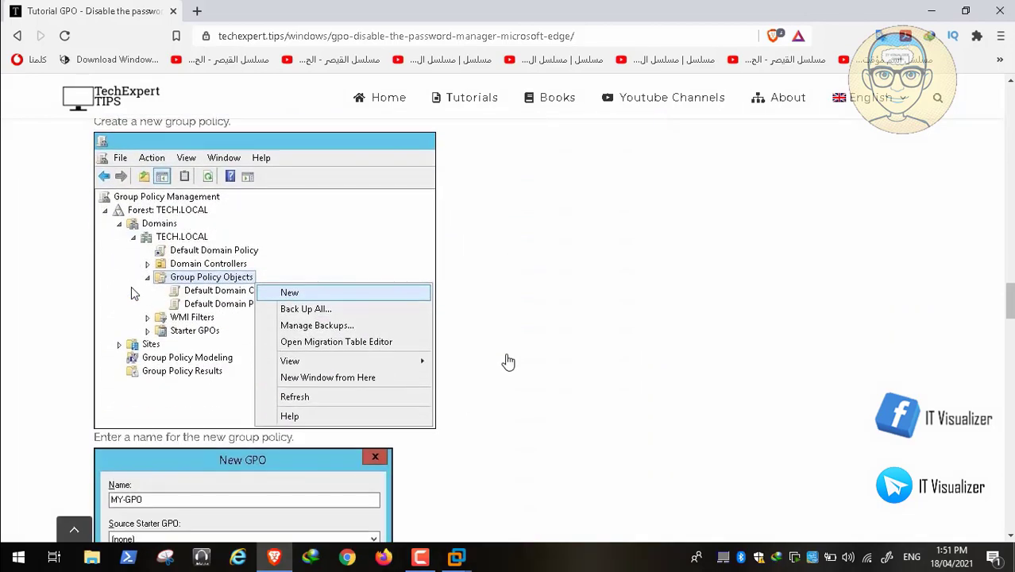
{"action": "scroll", "coordinate": [508, 362], "scroll_direction": "down", "scroll_amount": 17}
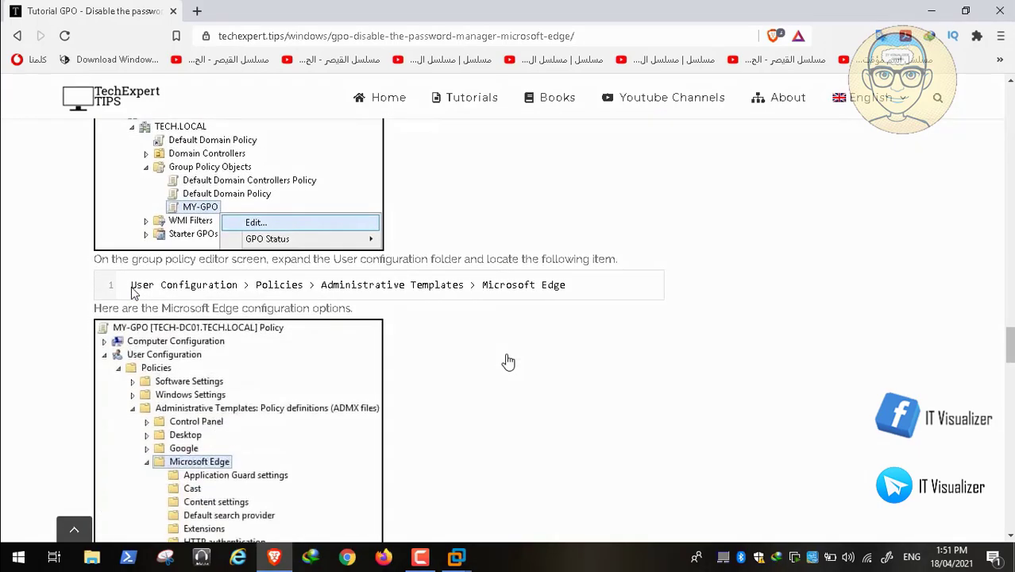
{"action": "scroll", "coordinate": [508, 362], "scroll_direction": "down", "scroll_amount": 4}
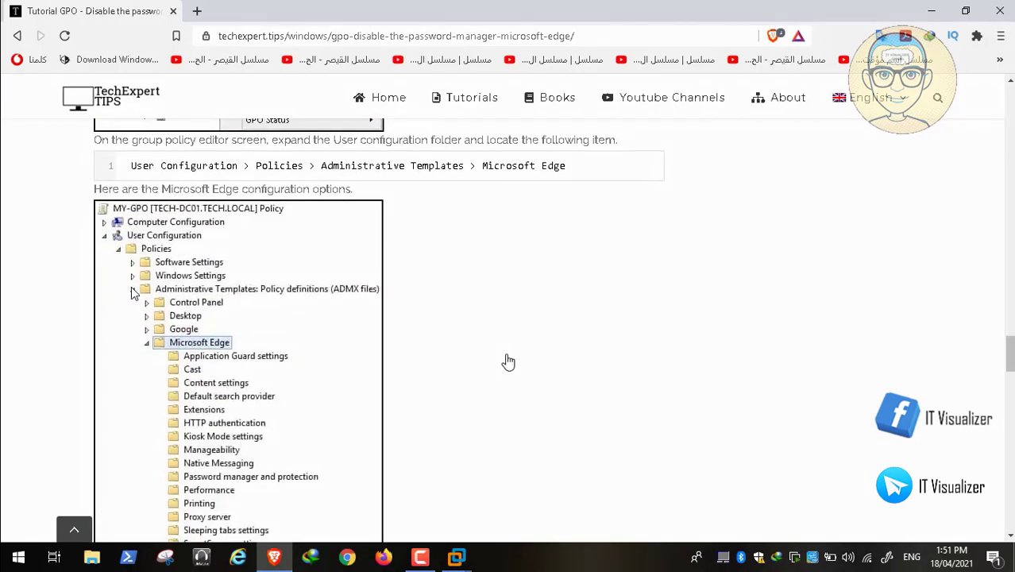
{"action": "scroll", "coordinate": [509, 362], "scroll_direction": "down", "scroll_amount": 7}
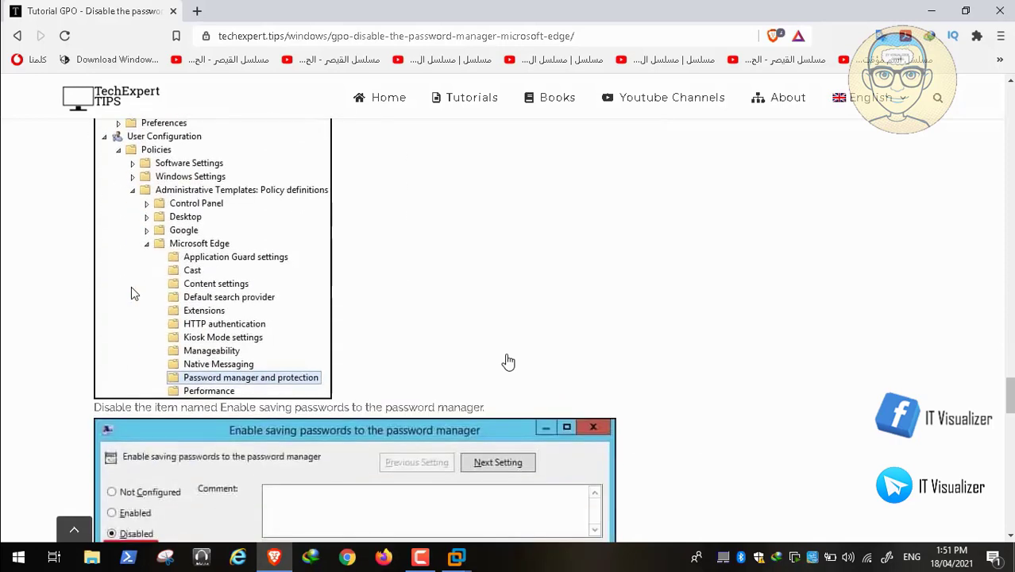
{"action": "scroll", "coordinate": [508, 362], "scroll_direction": "down", "scroll_amount": 5}
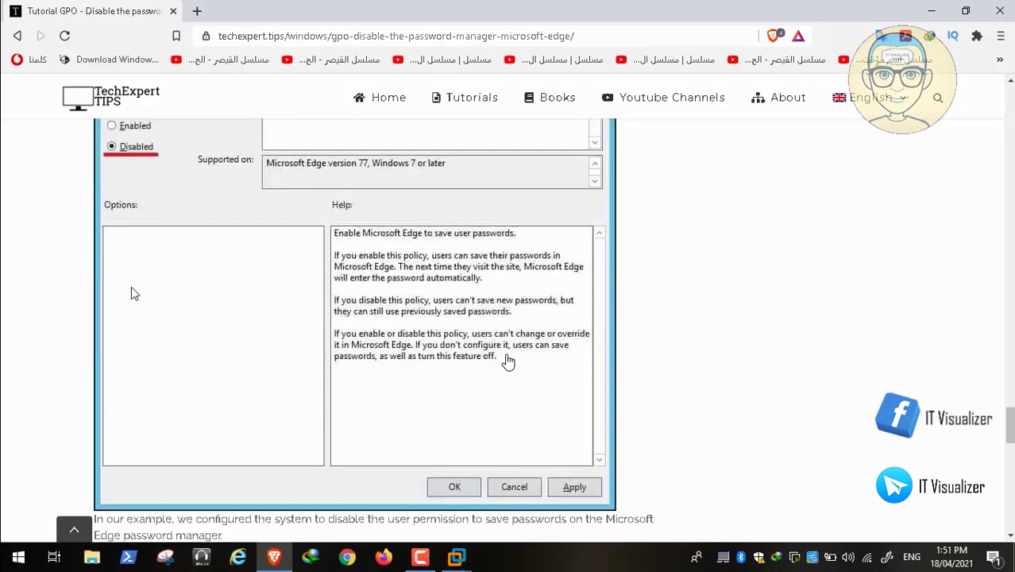
{"action": "scroll", "coordinate": [508, 361], "scroll_direction": "down", "scroll_amount": 9}
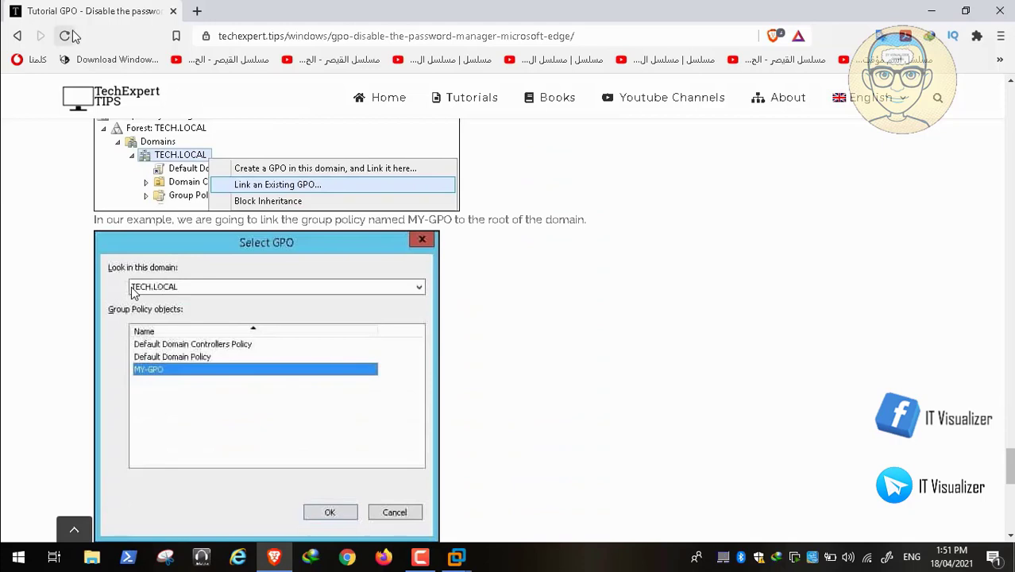
{"action": "left_click", "coordinate": [18, 36]}
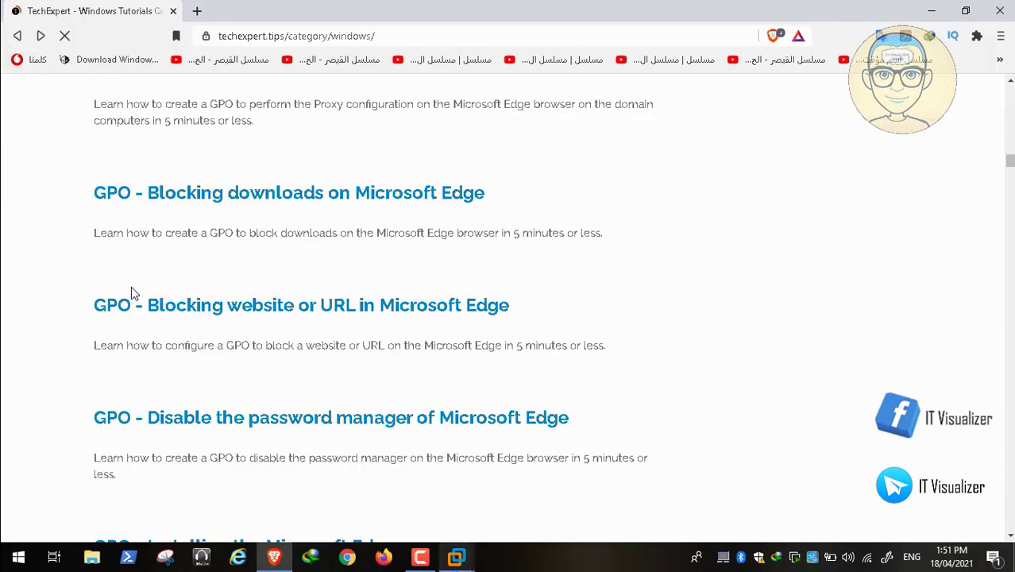
Step: Under Password manager and protection, set Enable saving passwords to the password manager to Disabled
{"action": "left_click", "coordinate": [278, 559]}
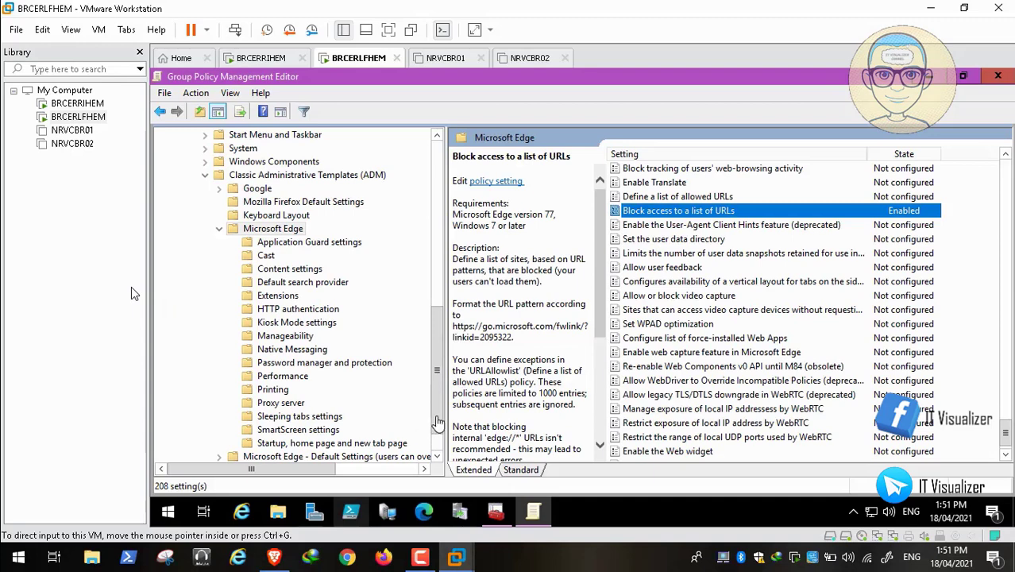
{"action": "left_click", "coordinate": [322, 364]}
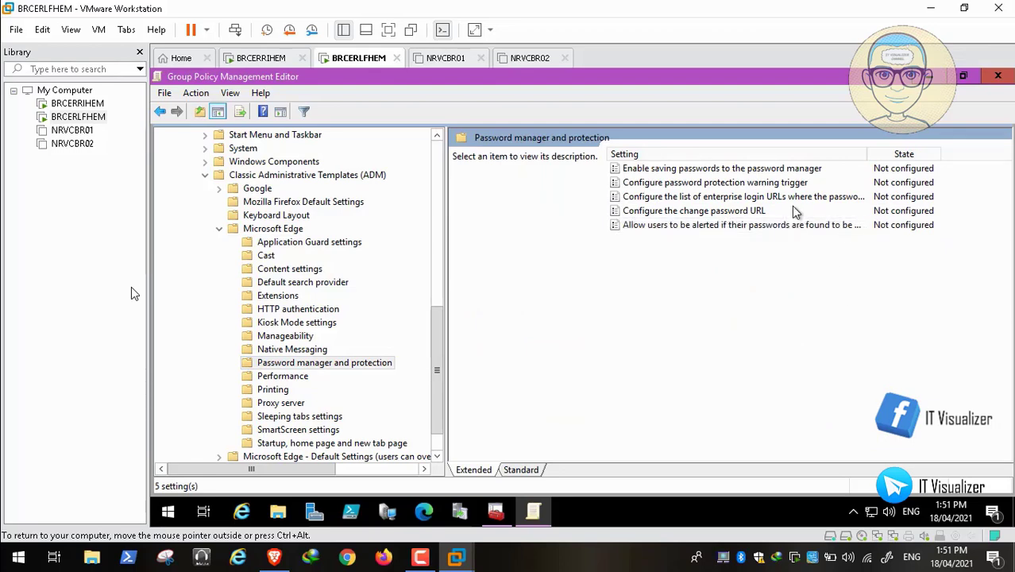
{"action": "double_click", "coordinate": [765, 169]}
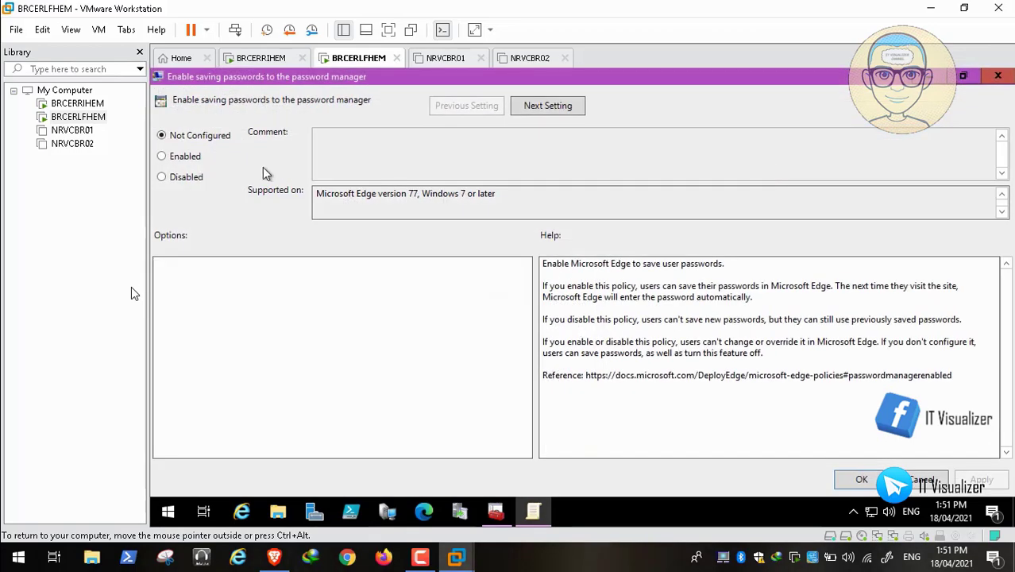
{"action": "left_click", "coordinate": [185, 176]}
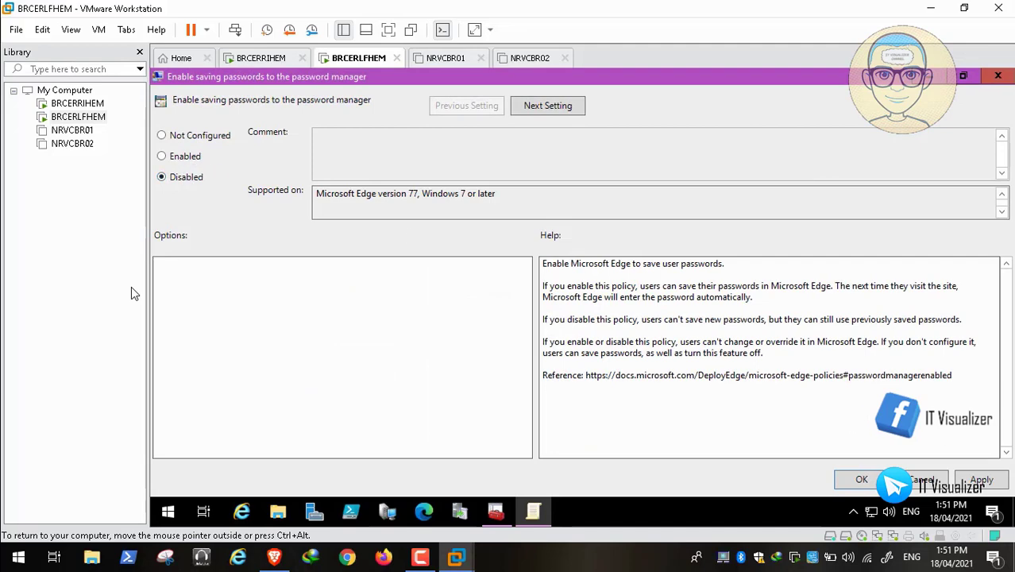
{"action": "left_click", "coordinate": [984, 481]}
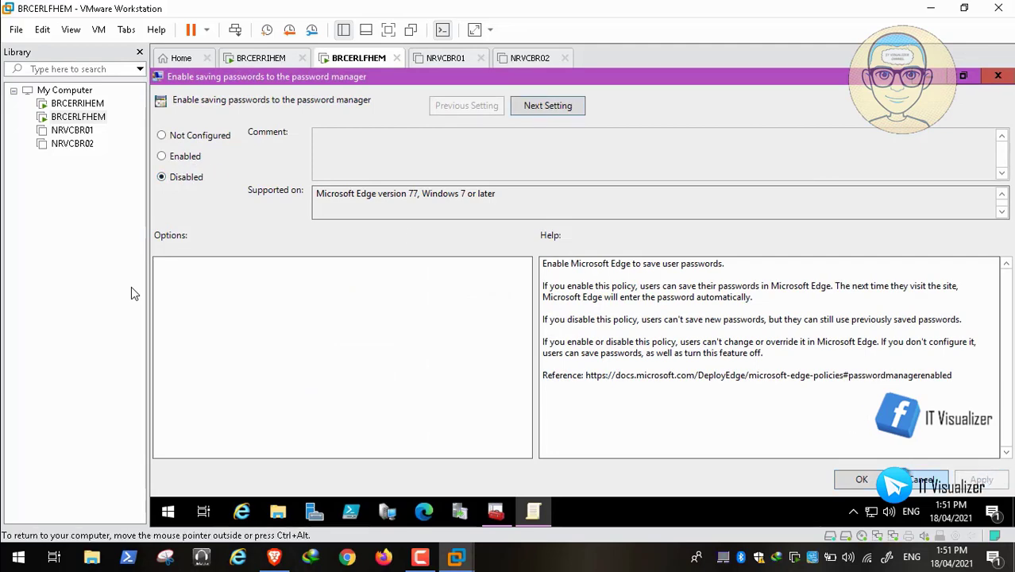
{"action": "left_click", "coordinate": [863, 480]}
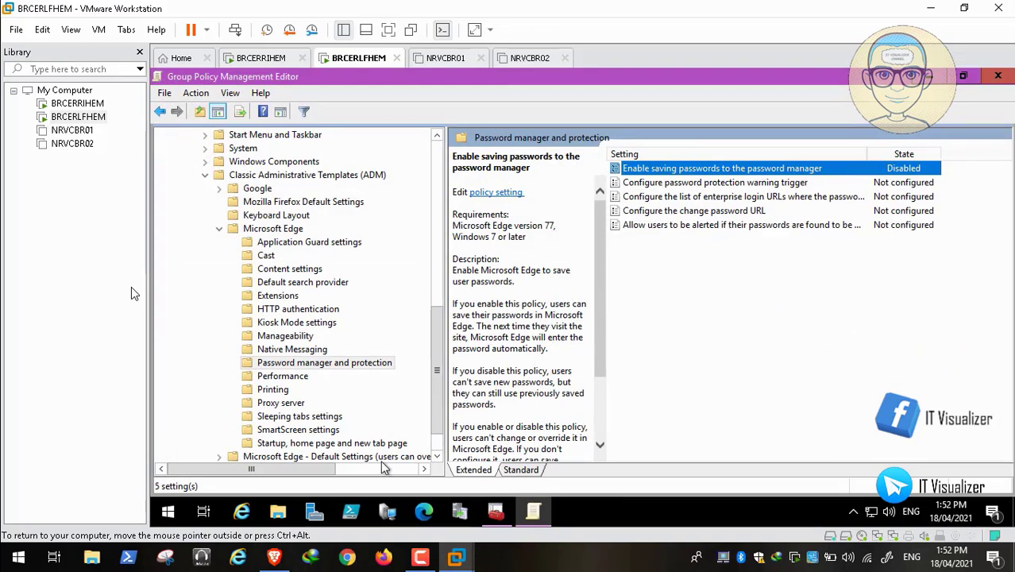
Step: Reopen the Edge password manager tutorial, skim it, and return to the Windows tutorials list
{"action": "left_click", "coordinate": [275, 559]}
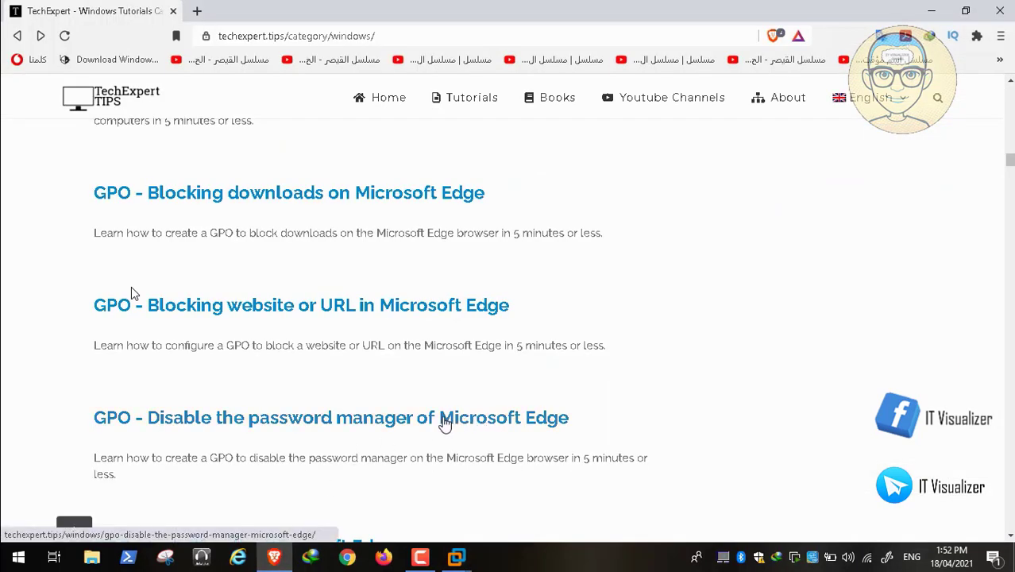
{"action": "left_click", "coordinate": [445, 421]}
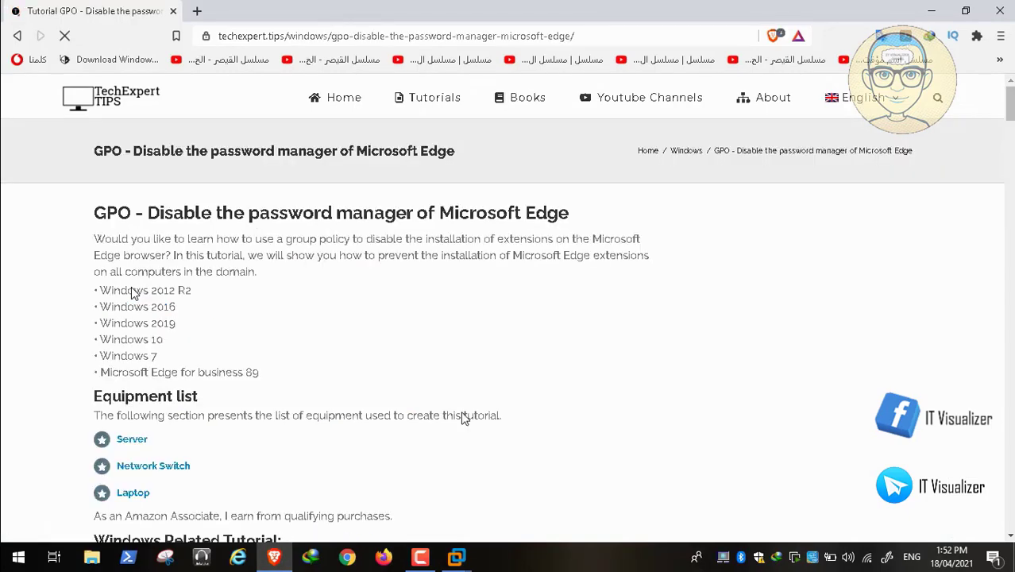
{"action": "scroll", "coordinate": [133, 292], "scroll_direction": "down", "scroll_amount": 10}
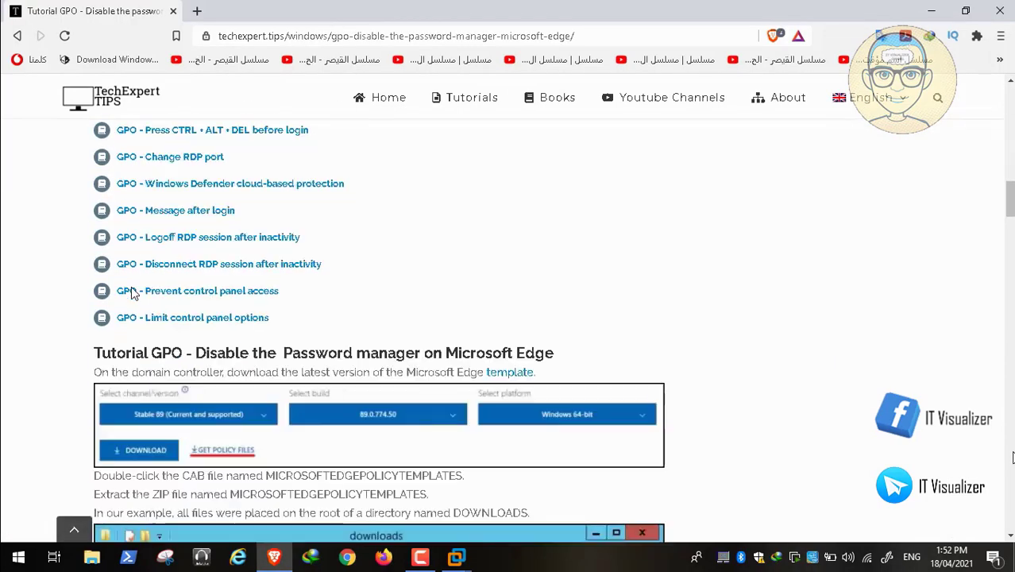
{"action": "scroll", "coordinate": [134, 292], "scroll_direction": "down", "scroll_amount": 15}
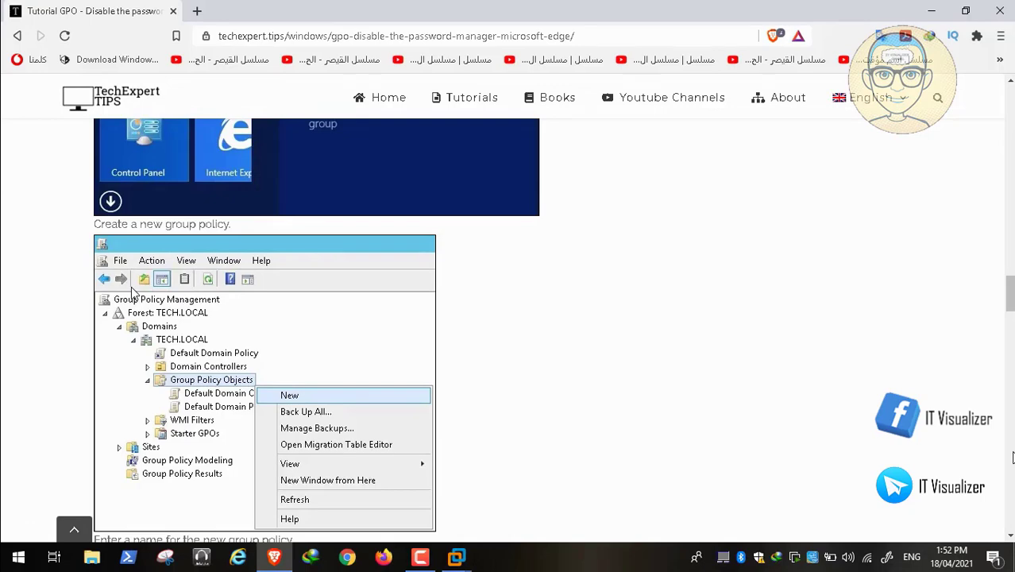
{"action": "scroll", "coordinate": [134, 292], "scroll_direction": "down", "scroll_amount": 12}
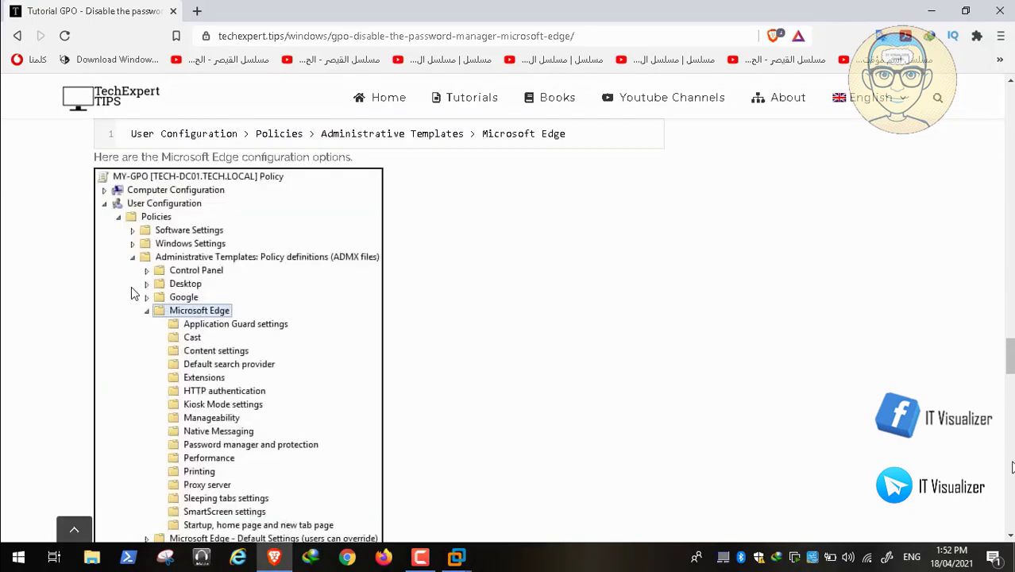
{"action": "scroll", "coordinate": [133, 292], "scroll_direction": "down", "scroll_amount": 5}
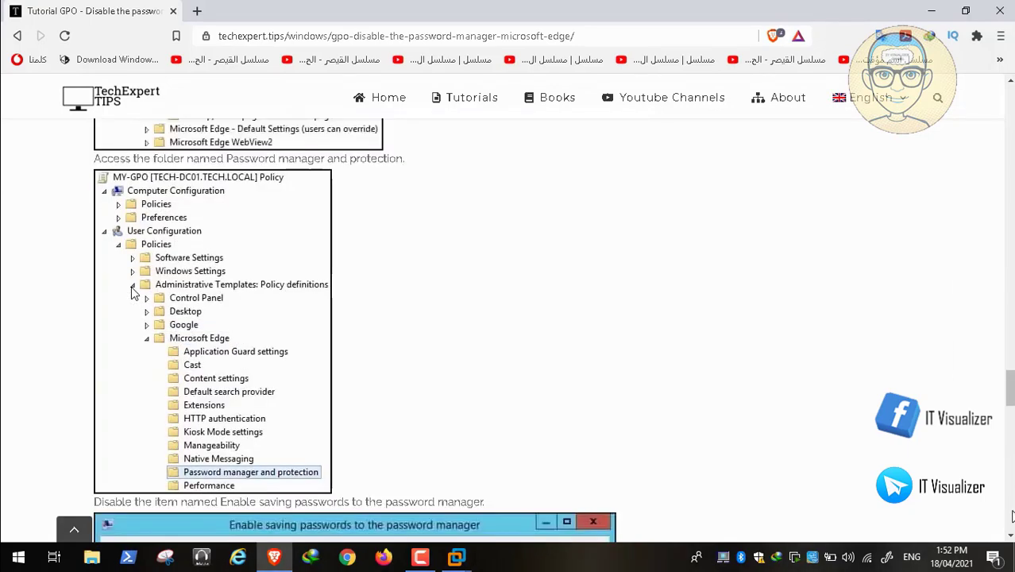
{"action": "left_click", "coordinate": [17, 35]}
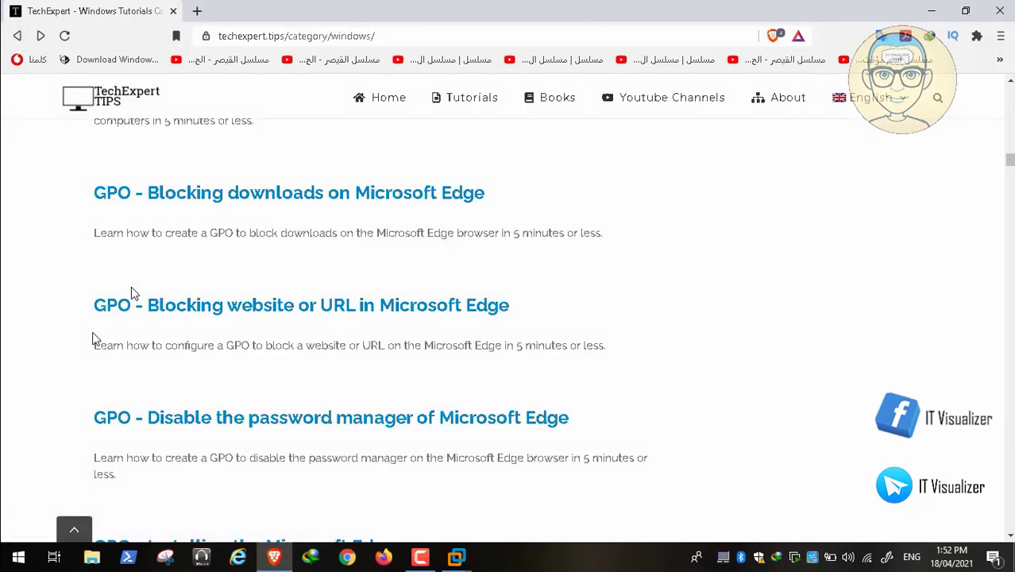
Step: Scroll the list down to the Disable installation of Microsoft Edge extensions tutorial
{"action": "scroll", "coordinate": [134, 294], "scroll_direction": "down", "scroll_amount": 3}
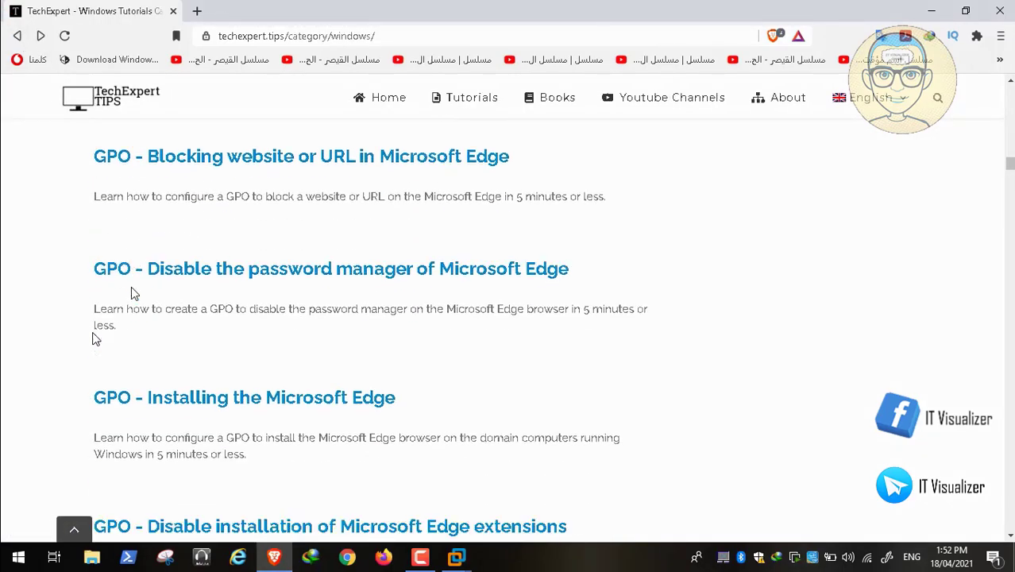
{"action": "scroll", "coordinate": [133, 294], "scroll_direction": "down", "scroll_amount": 2}
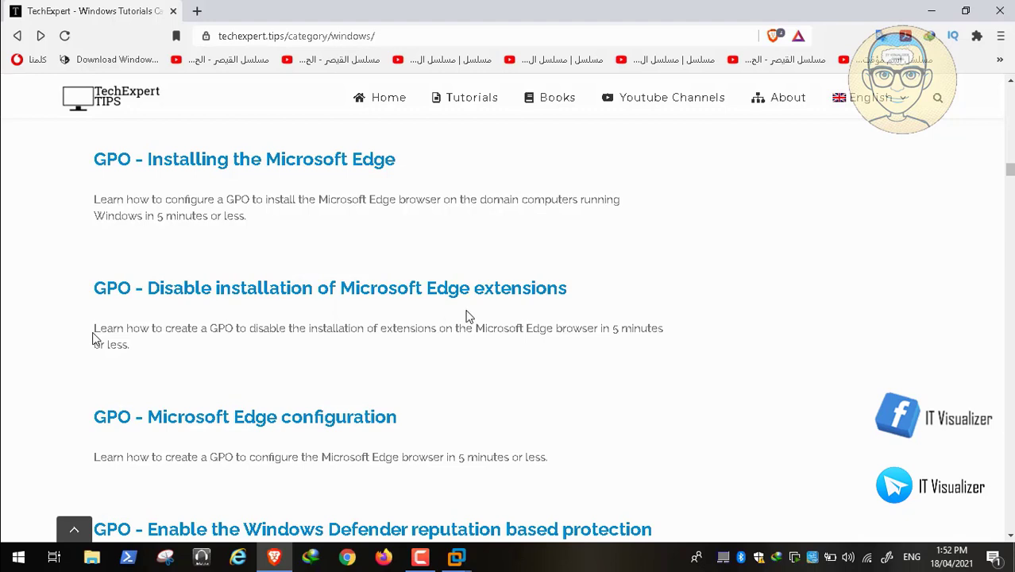
{"action": "mouse_move", "coordinate": [32, 566]}
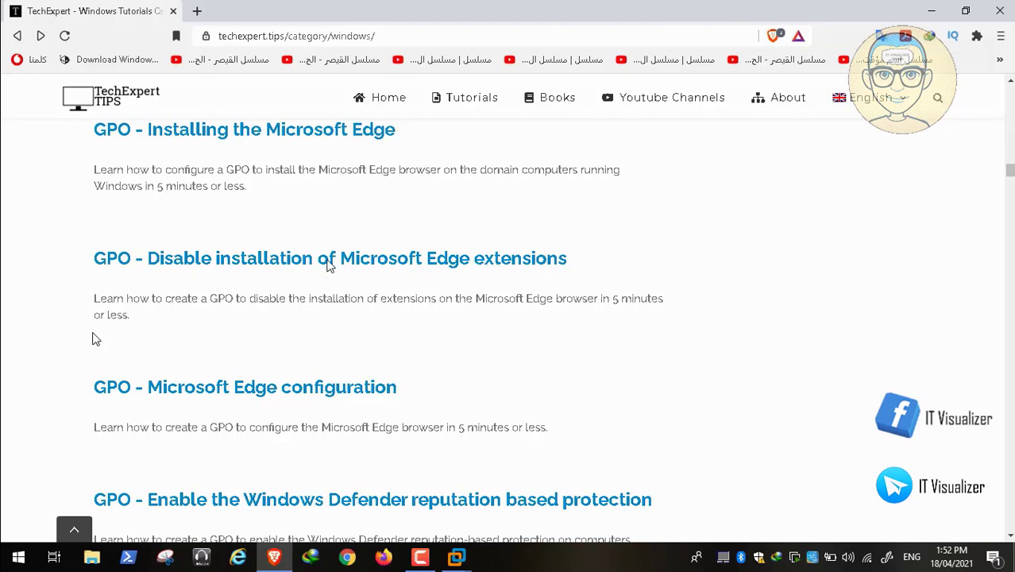
Step: Open 'GPO - Disable installation of Microsoft Edge extensions' and scroll to its blocked-extensions step
{"action": "left_click", "coordinate": [13, 541]}
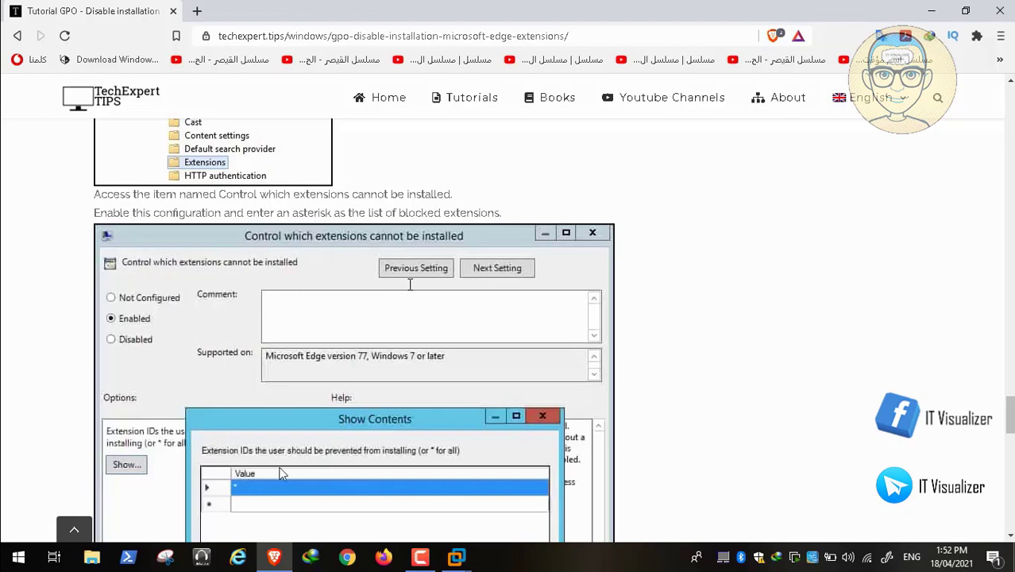
{"action": "scroll", "coordinate": [410, 283], "scroll_direction": "down", "scroll_amount": 4}
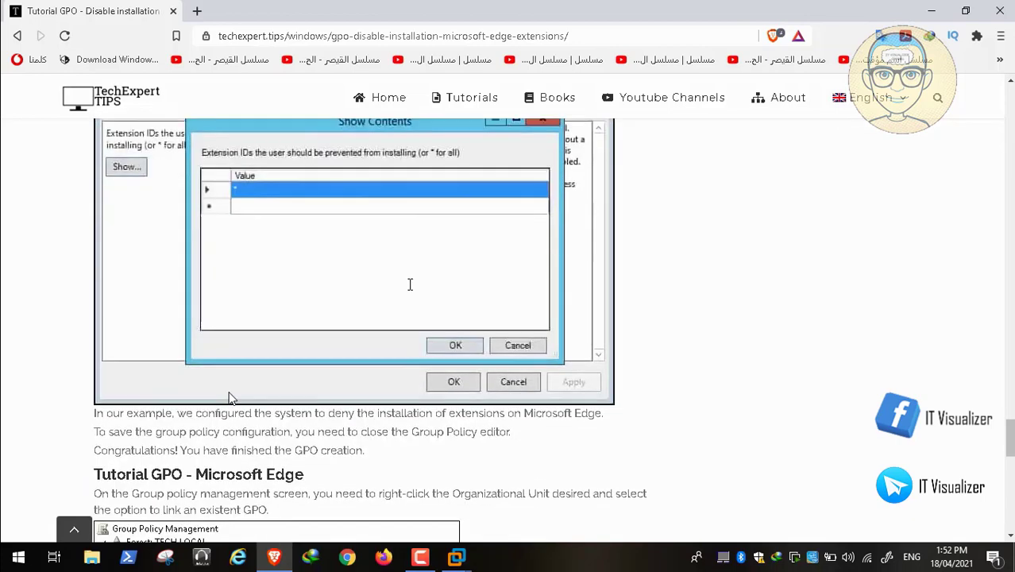
Step: Scroll past the Show Contents screenshot where an asterisk blocks all extensions
{"action": "scroll", "coordinate": [410, 283], "scroll_direction": "down", "scroll_amount": 2}
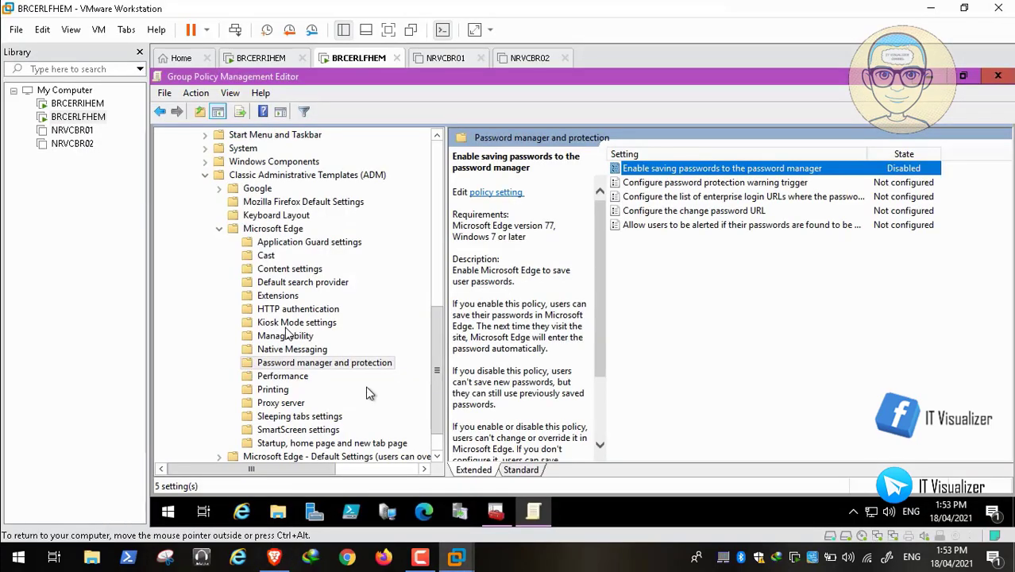
Step: Enable Edge's Control which extensions cannot be installed policy with the blocklist value *
{"action": "left_click", "coordinate": [270, 294]}
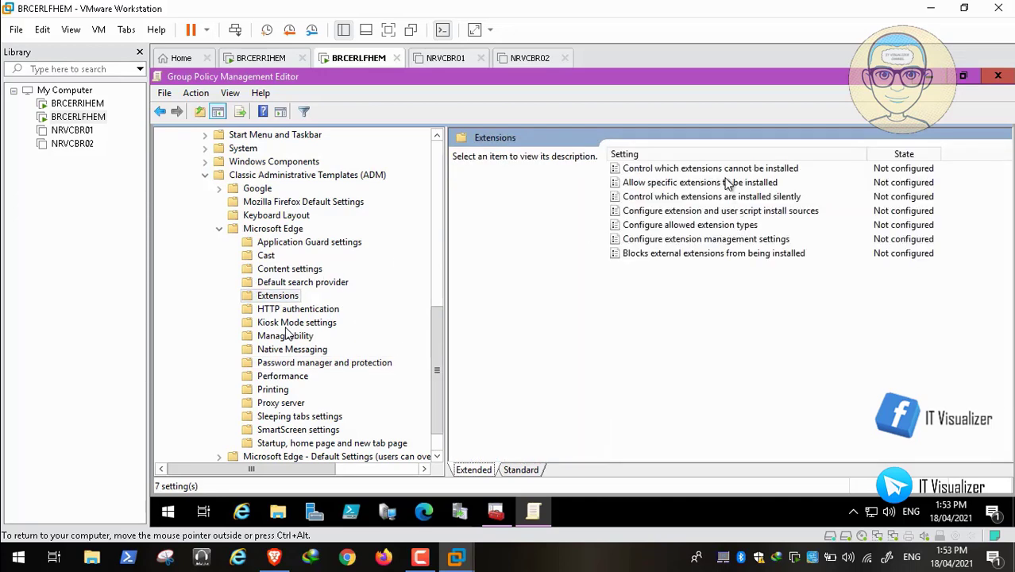
{"action": "double_click", "coordinate": [727, 174]}
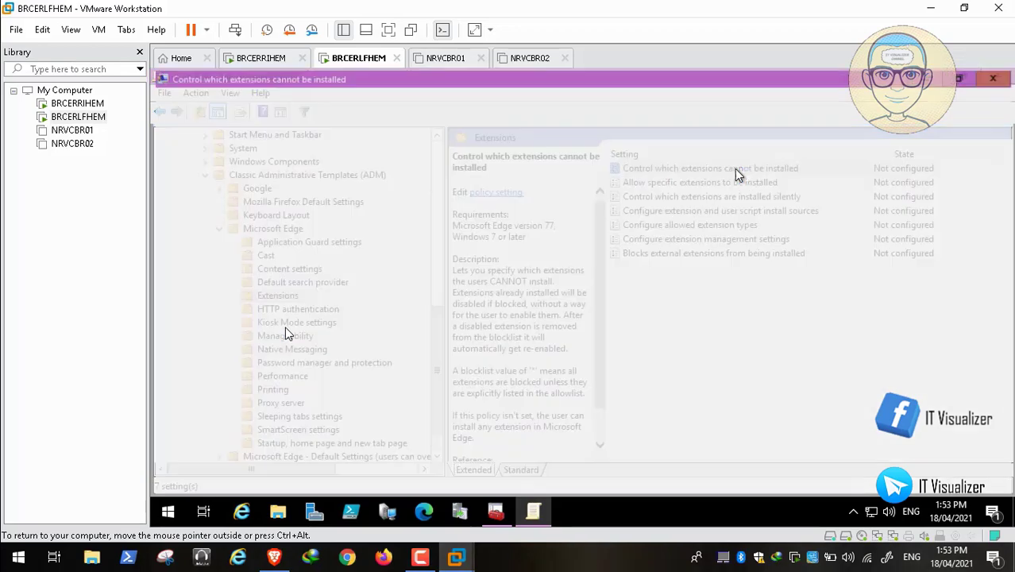
{"action": "left_click", "coordinate": [188, 160]}
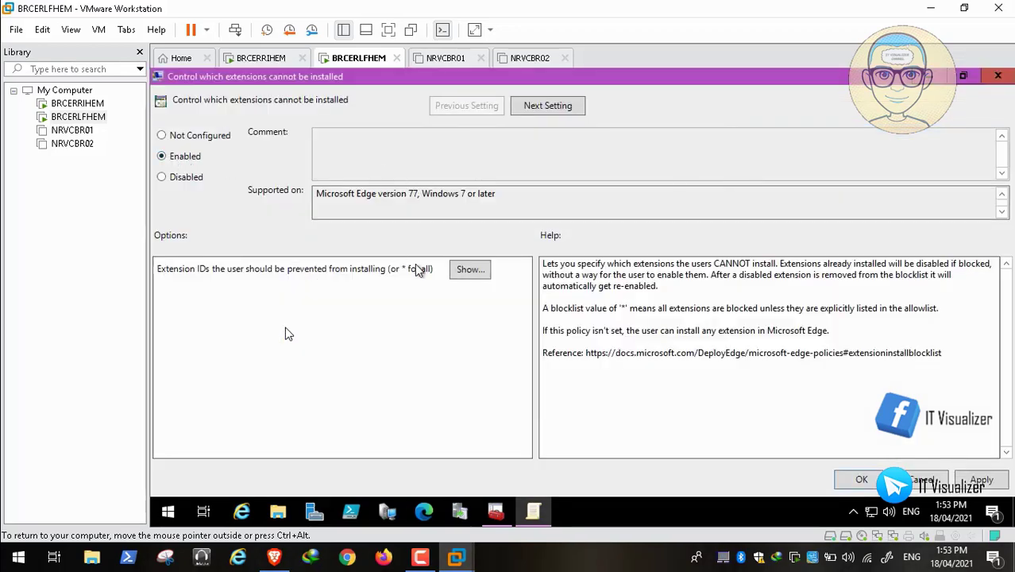
{"action": "left_click", "coordinate": [470, 270]}
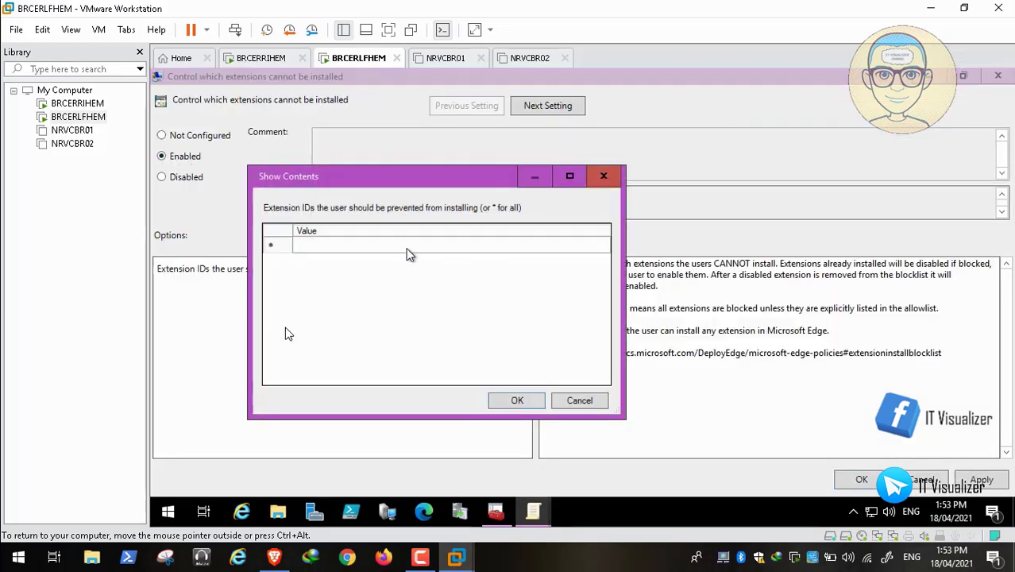
{"action": "left_click", "coordinate": [378, 250]}
{"action": "left_click", "coordinate": [379, 250]}
{"action": "type", "text": "*"}
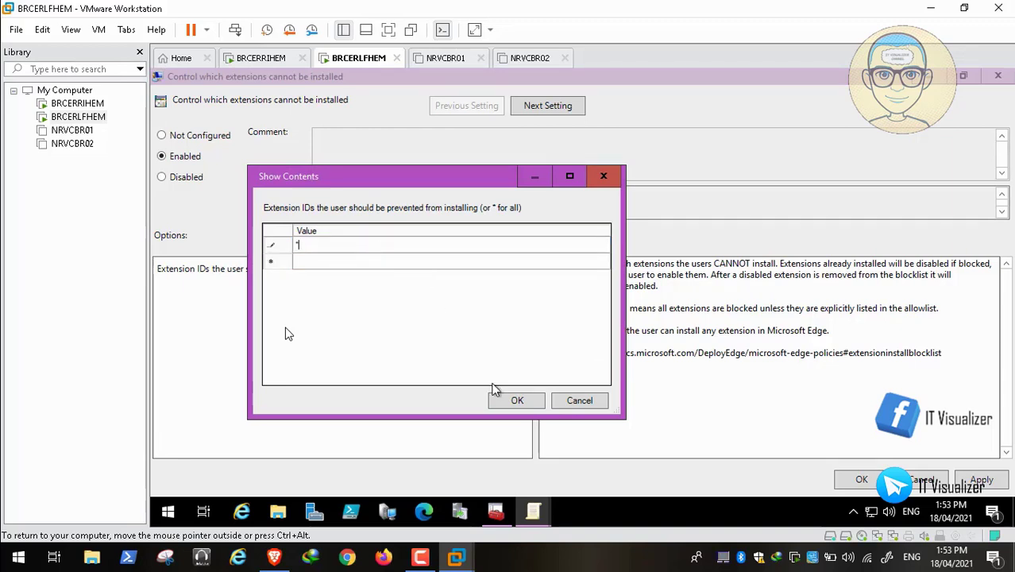
{"action": "left_click", "coordinate": [517, 399]}
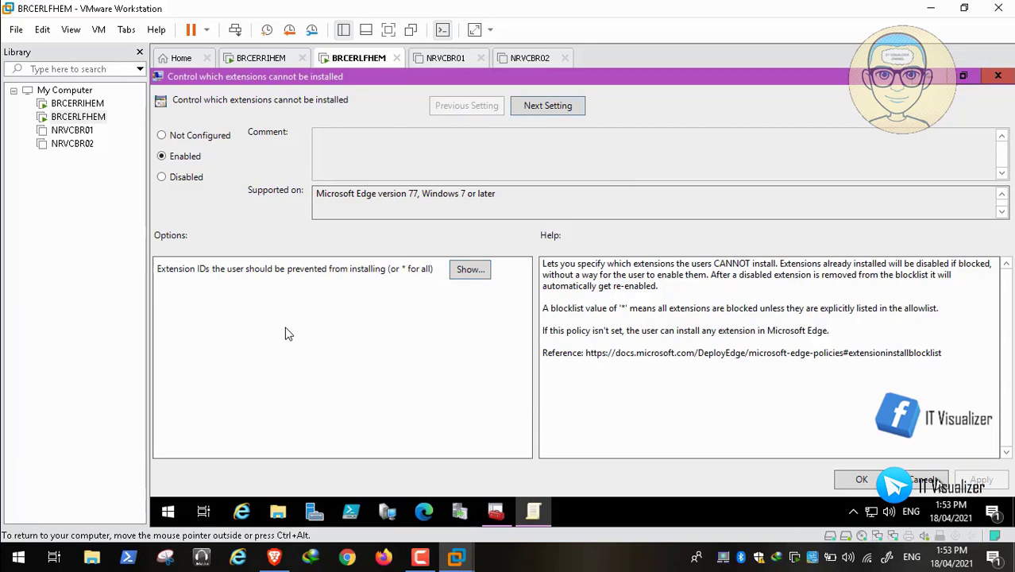
{"action": "left_click", "coordinate": [866, 481]}
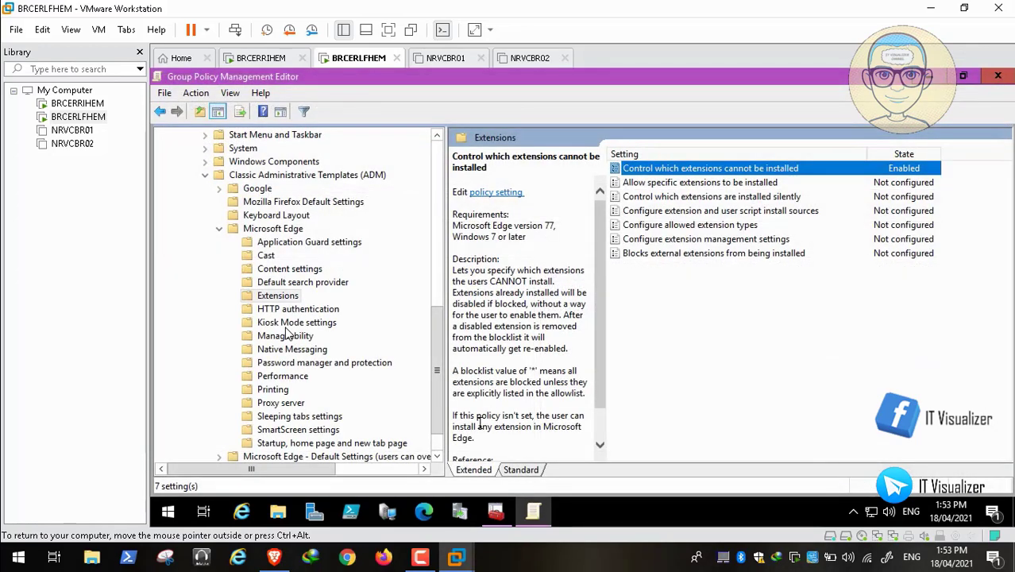
Step: Return to the Windows tutorials list and scroll down to the Chrome tutorials
{"action": "left_click", "coordinate": [274, 559]}
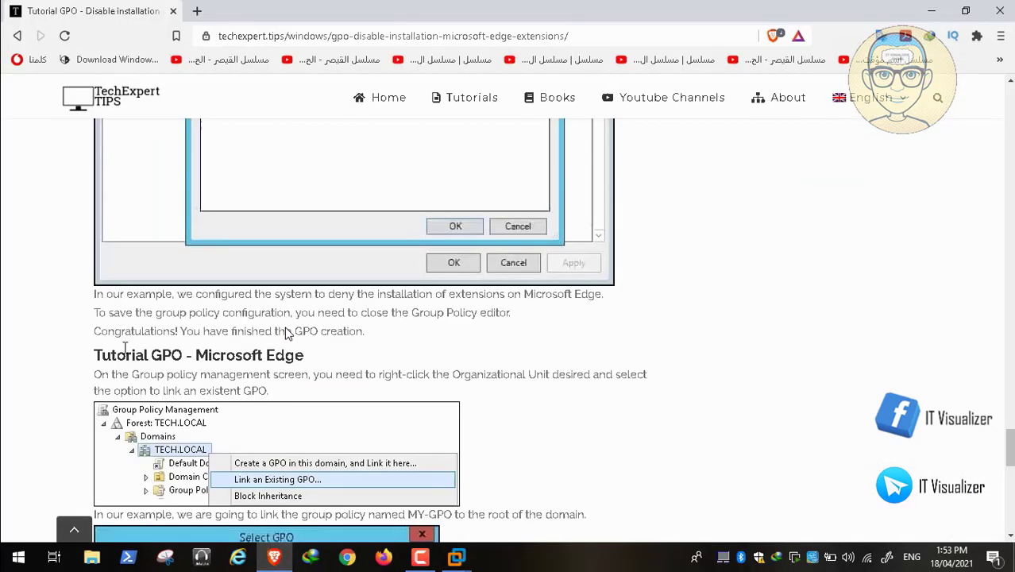
{"action": "left_click", "coordinate": [18, 37]}
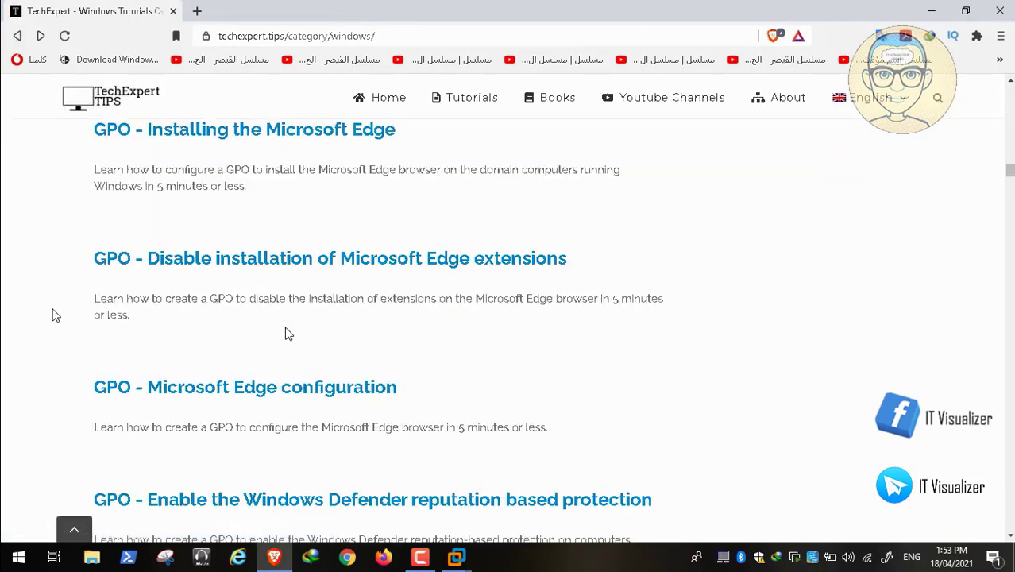
{"action": "scroll", "coordinate": [288, 334], "scroll_direction": "down", "scroll_amount": 2}
{"action": "scroll", "coordinate": [288, 335], "scroll_direction": "down", "scroll_amount": 2}
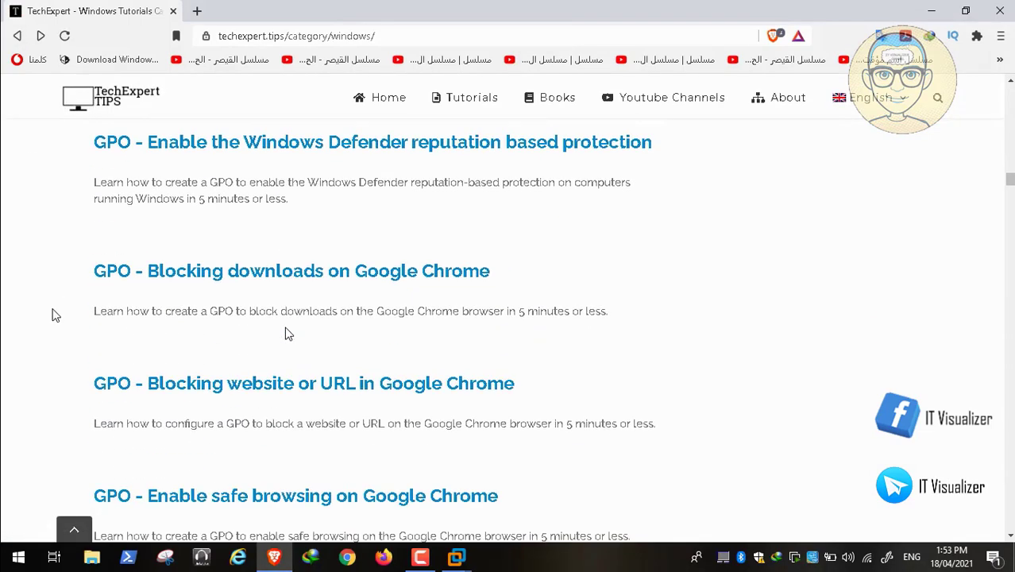
{"action": "scroll", "coordinate": [288, 334], "scroll_direction": "down", "scroll_amount": 1}
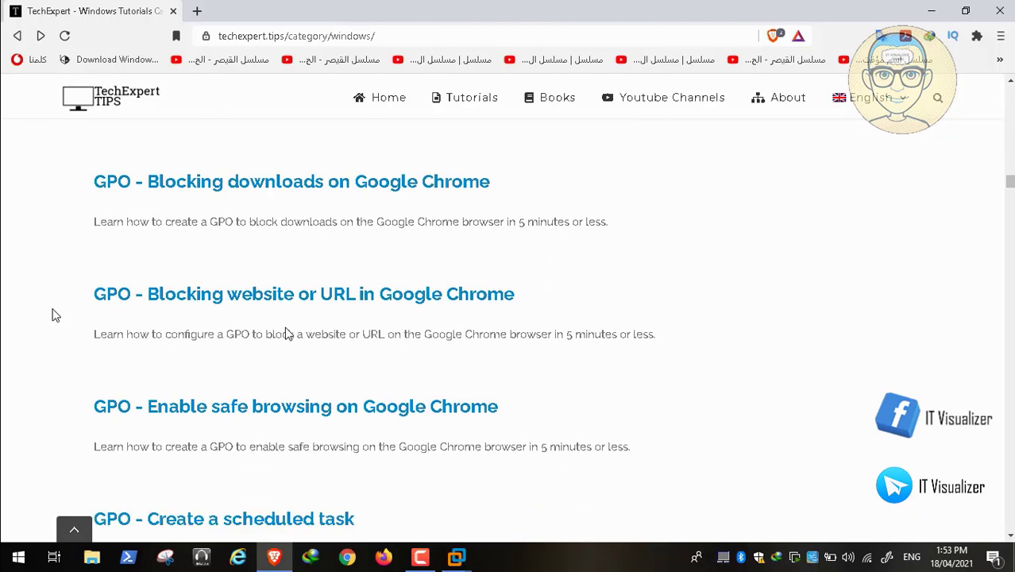
Step: Read through the 'GPO - Blocking website or URL in Google Chrome' tutorial
{"action": "left_click", "coordinate": [219, 302]}
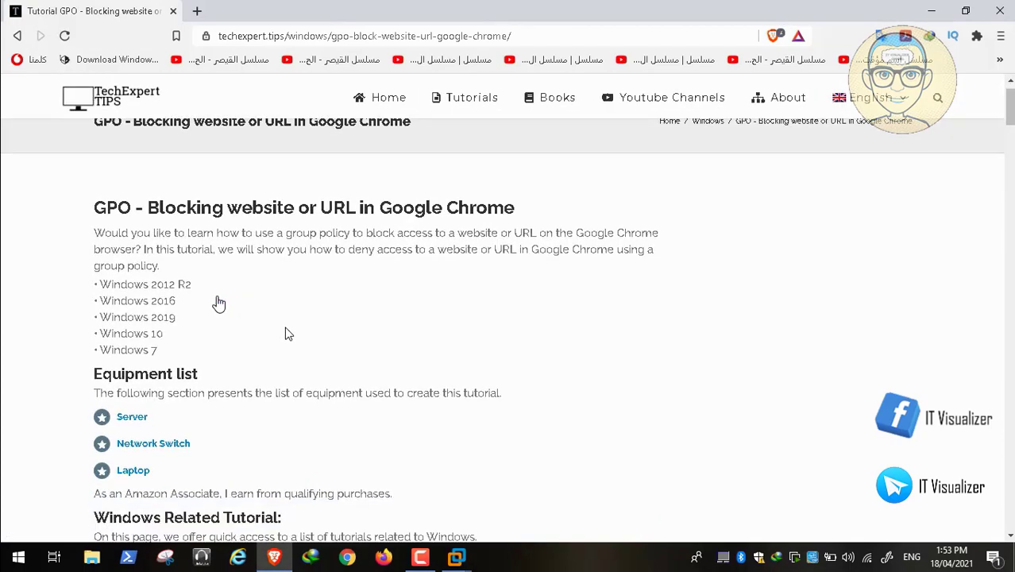
{"action": "scroll", "coordinate": [288, 334], "scroll_direction": "down", "scroll_amount": 12}
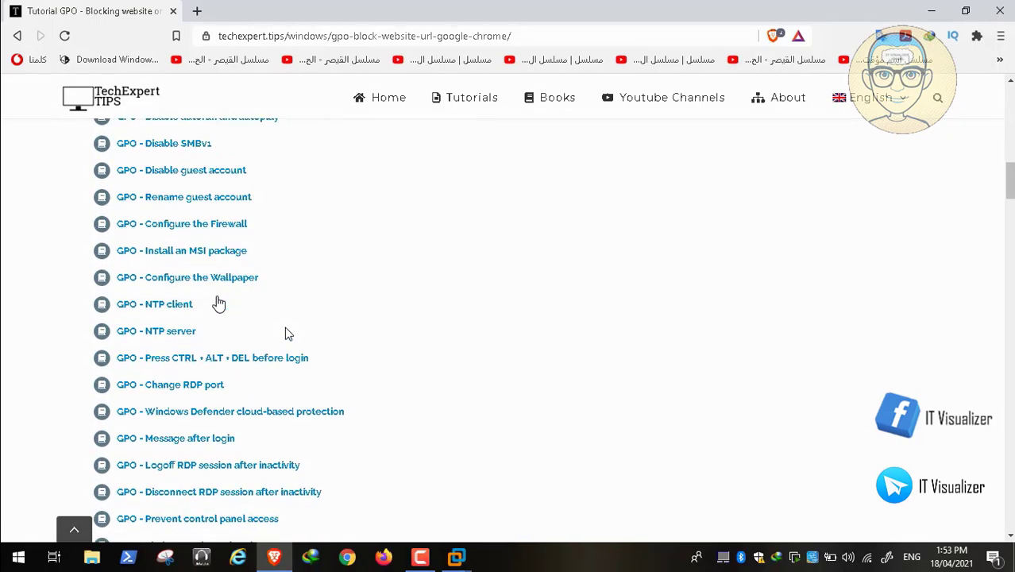
{"action": "scroll", "coordinate": [287, 333], "scroll_direction": "down", "scroll_amount": 5}
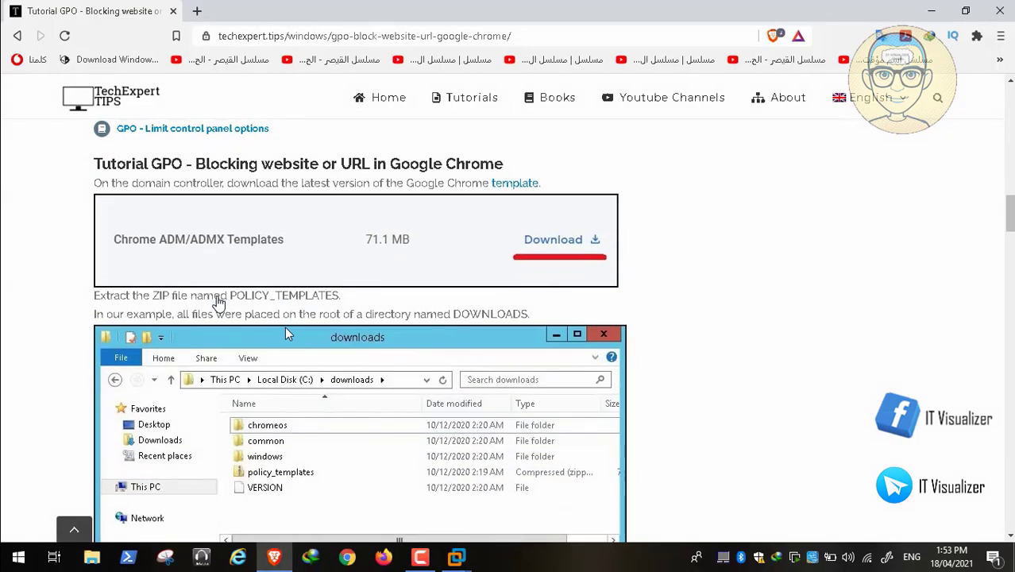
{"action": "scroll", "coordinate": [288, 333], "scroll_direction": "down", "scroll_amount": 3}
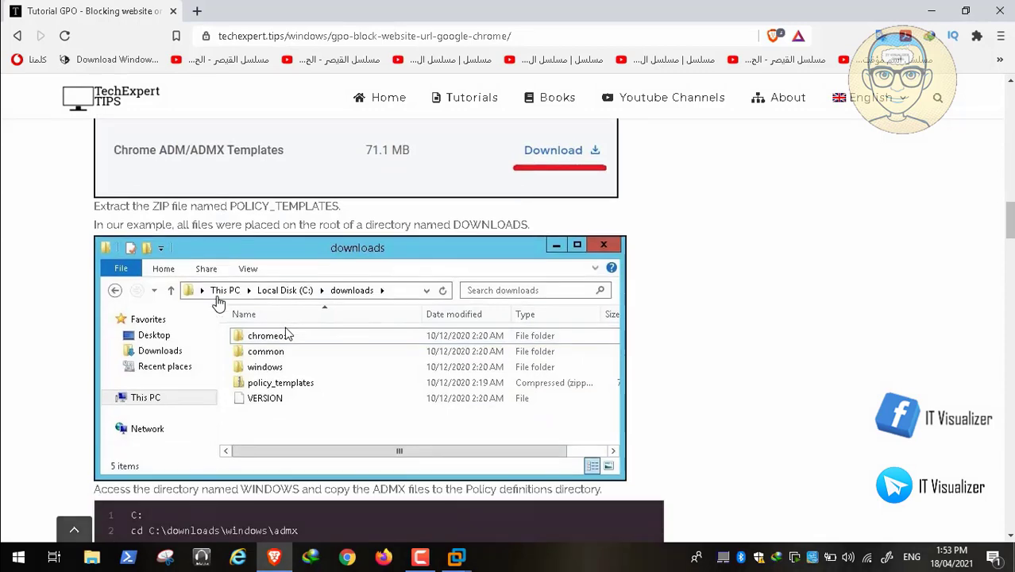
{"action": "scroll", "coordinate": [287, 334], "scroll_direction": "down", "scroll_amount": 10}
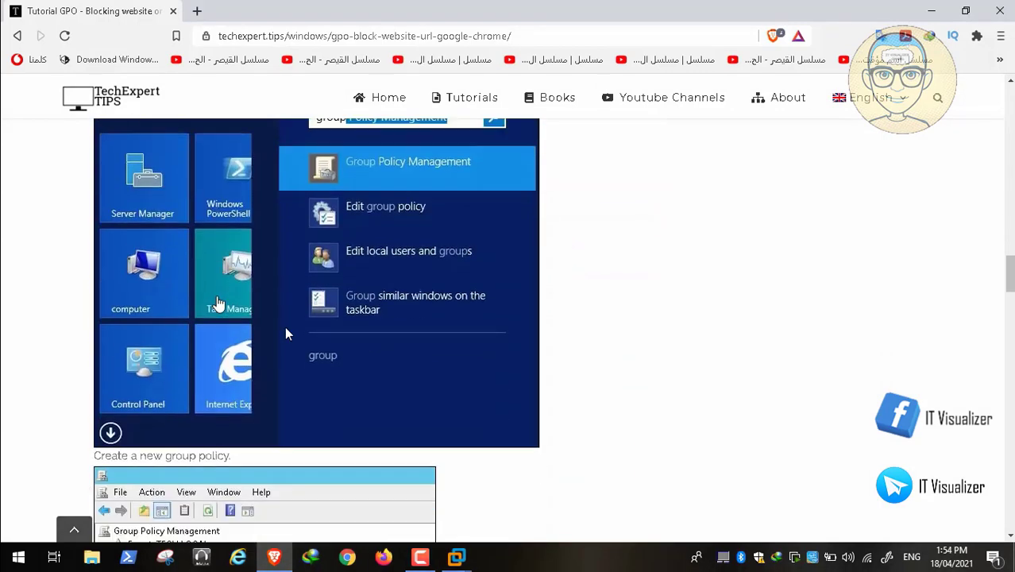
{"action": "scroll", "coordinate": [287, 333], "scroll_direction": "down", "scroll_amount": 6}
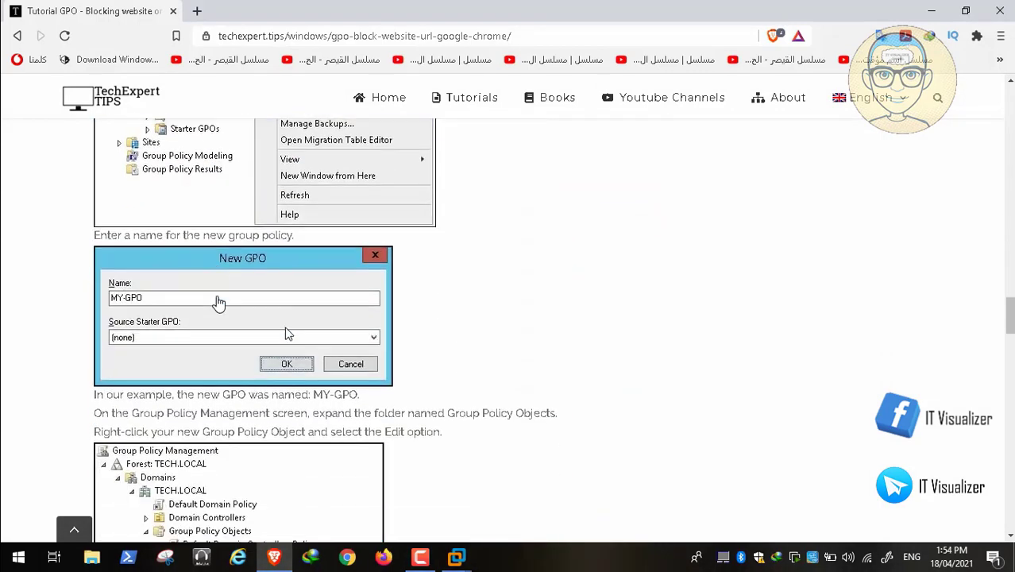
{"action": "scroll", "coordinate": [288, 334], "scroll_direction": "down", "scroll_amount": 2}
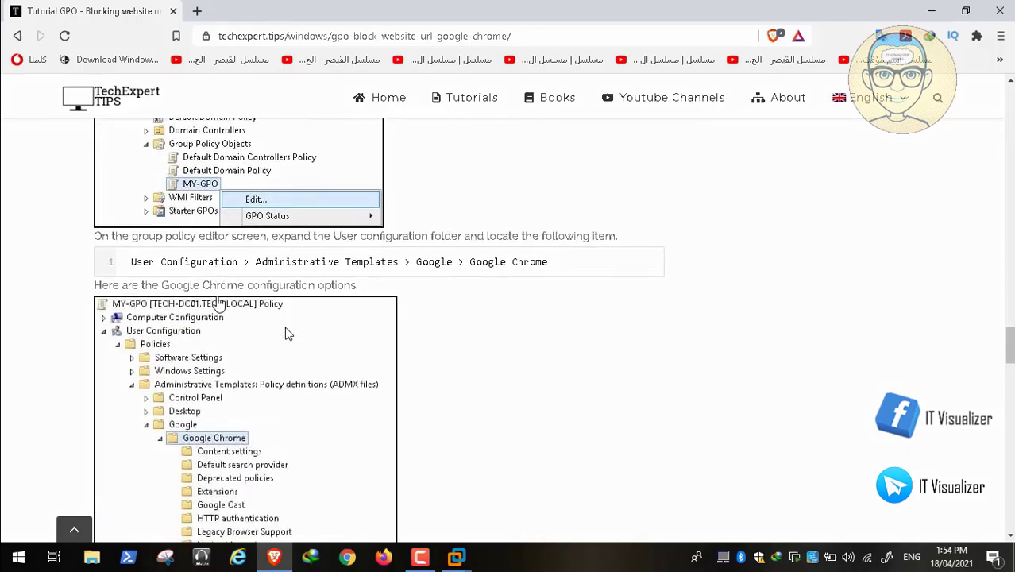
{"action": "scroll", "coordinate": [288, 333], "scroll_direction": "down", "scroll_amount": 3}
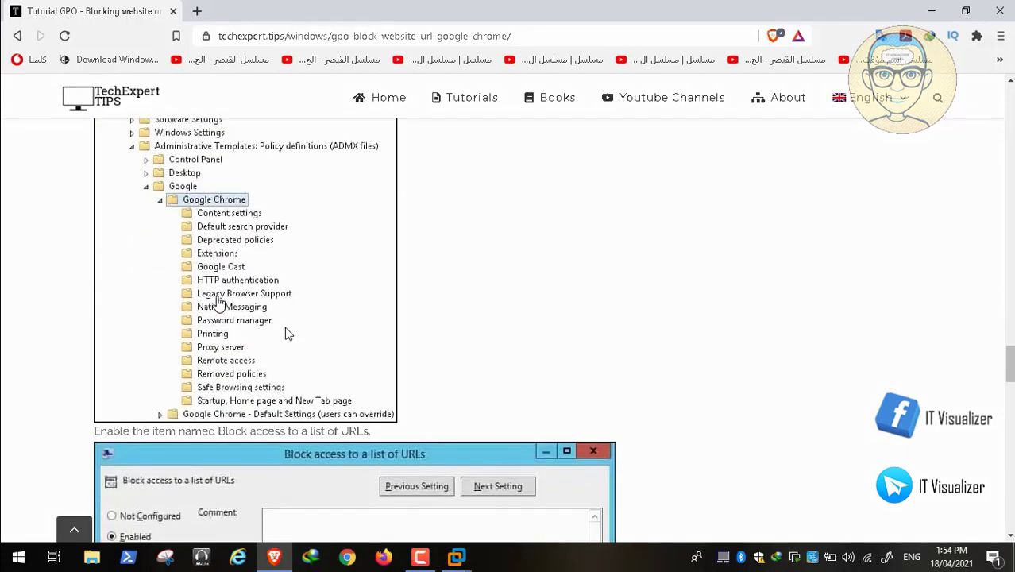
{"action": "scroll", "coordinate": [287, 334], "scroll_direction": "down", "scroll_amount": 8}
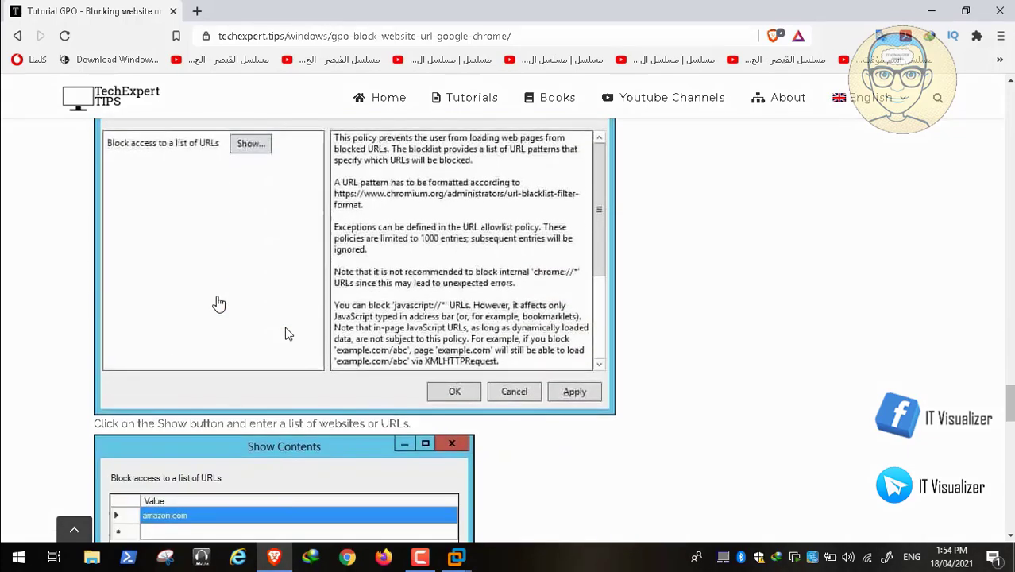
{"action": "scroll", "coordinate": [288, 333], "scroll_direction": "down", "scroll_amount": 3}
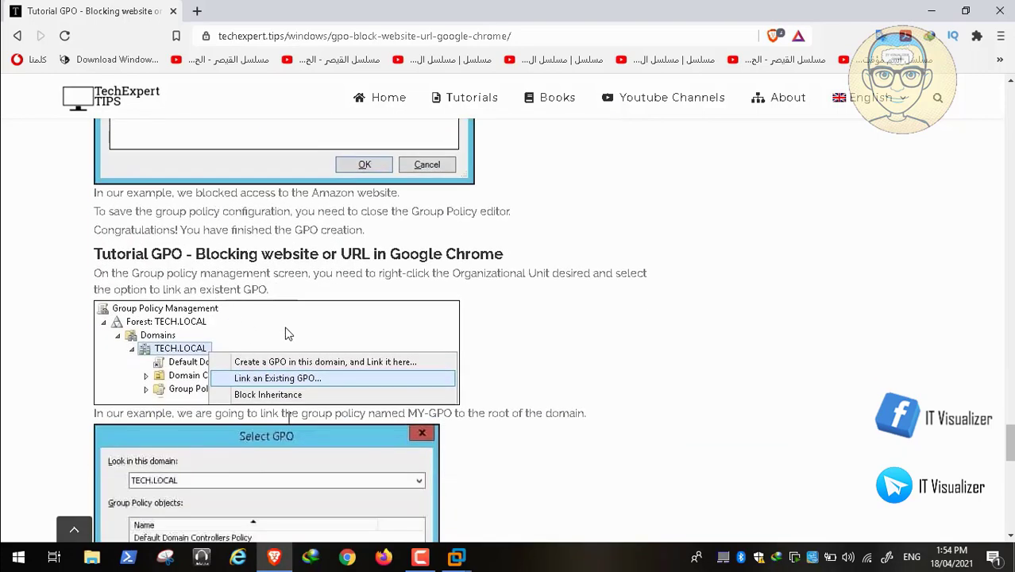
{"action": "left_click", "coordinate": [274, 556]}
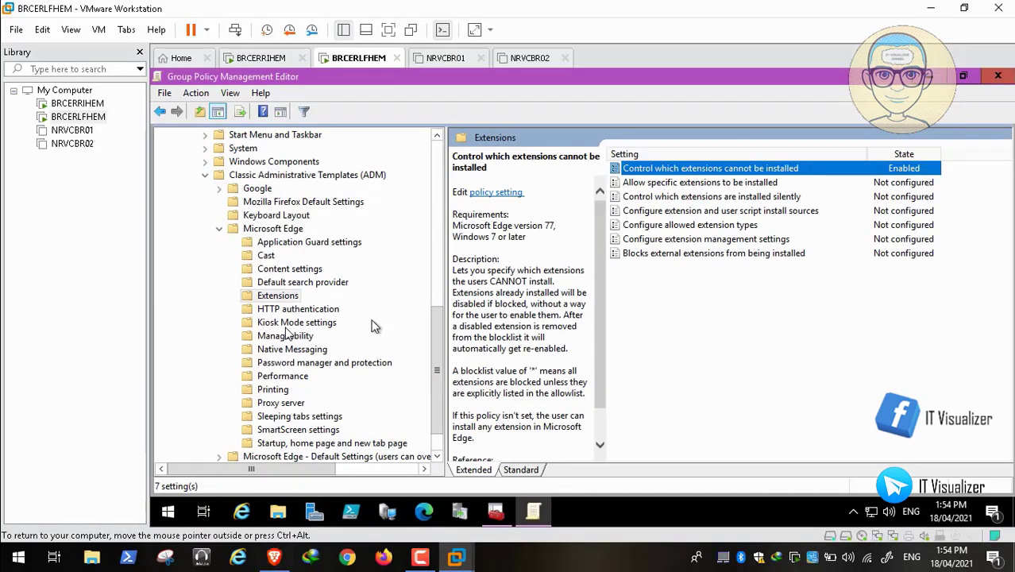
Step: Navigate to the Google Chrome policies and open Block access to a list of URLs
{"action": "left_click", "coordinate": [220, 230]}
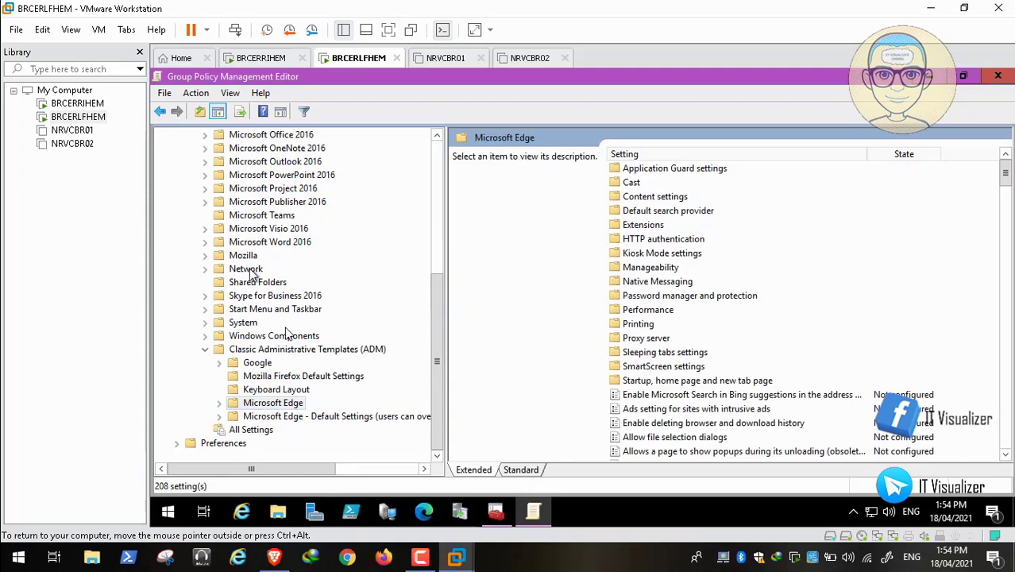
{"action": "left_click", "coordinate": [220, 363]}
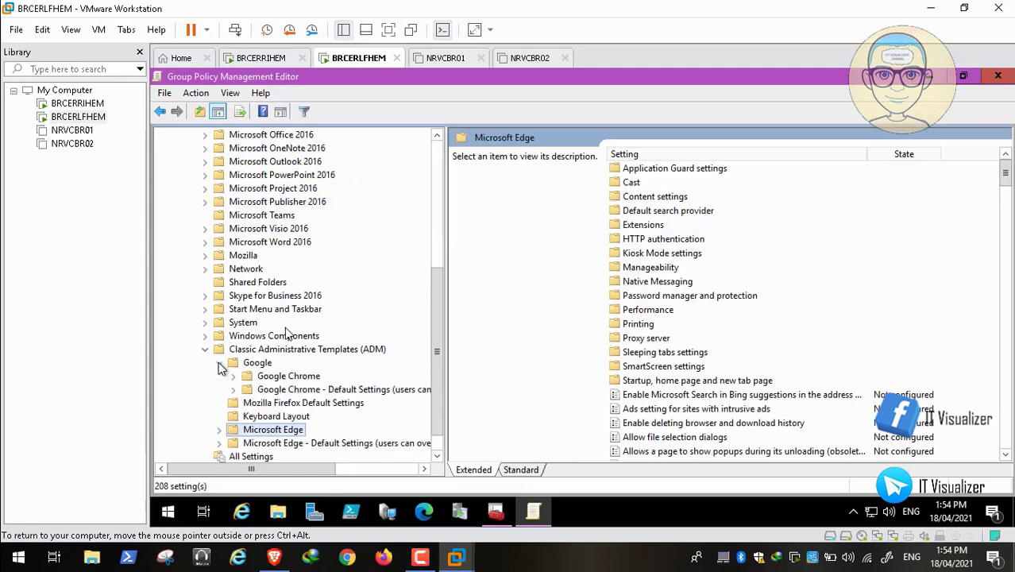
{"action": "left_click", "coordinate": [274, 378]}
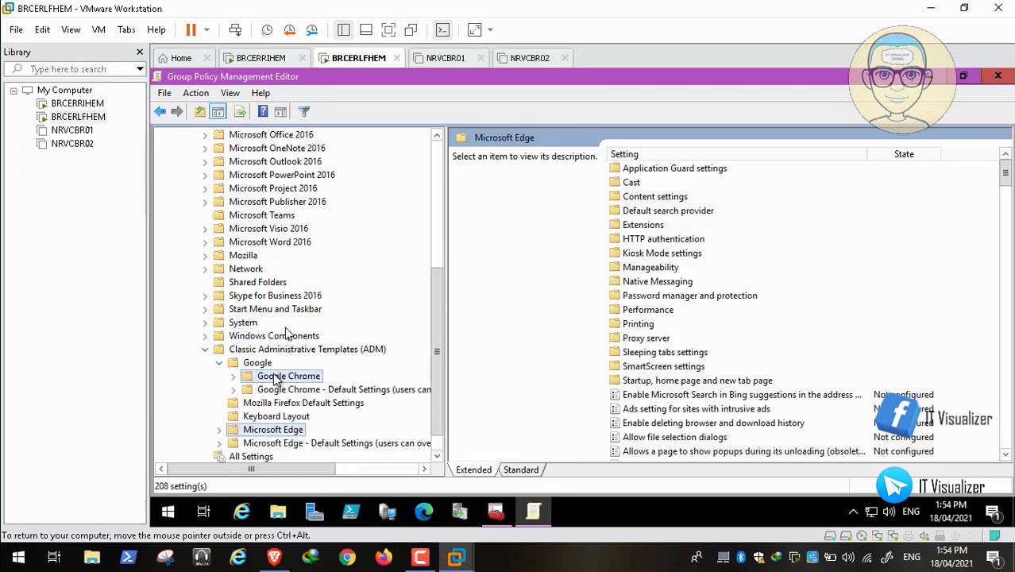
{"action": "left_click", "coordinate": [234, 377]}
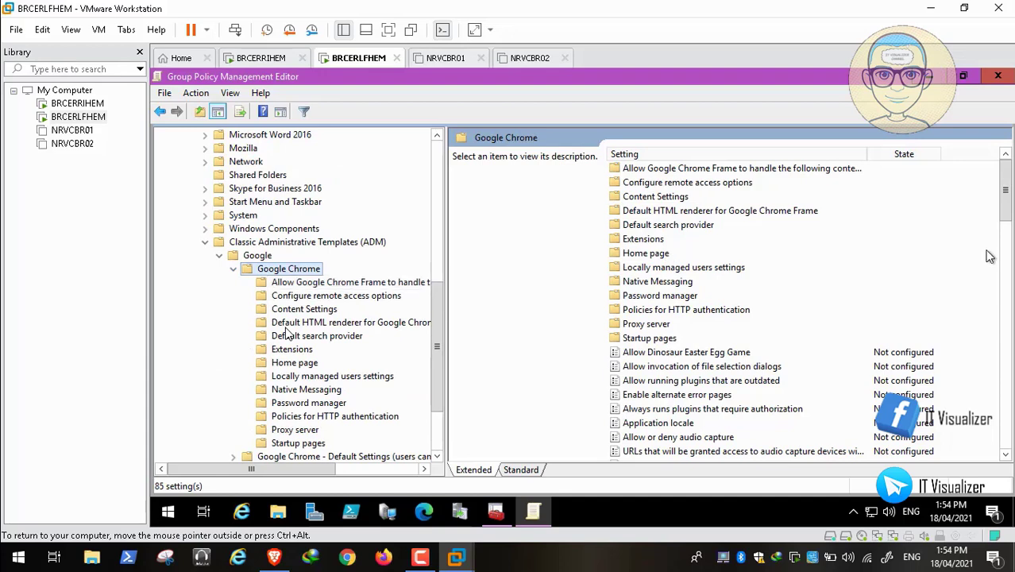
{"action": "left_click", "coordinate": [649, 396]}
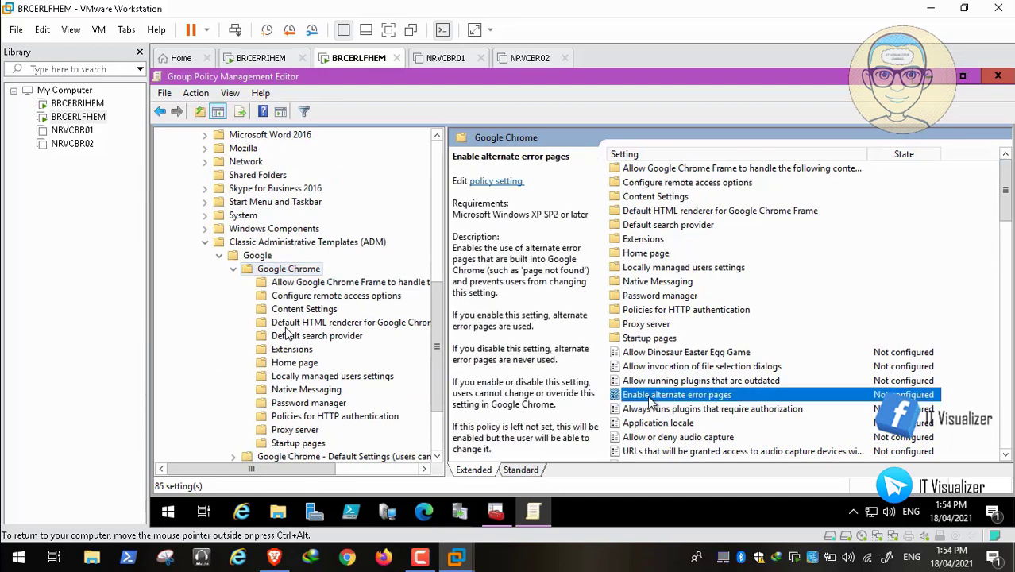
{"action": "key", "text": "b"}
{"action": "key", "text": "b"}
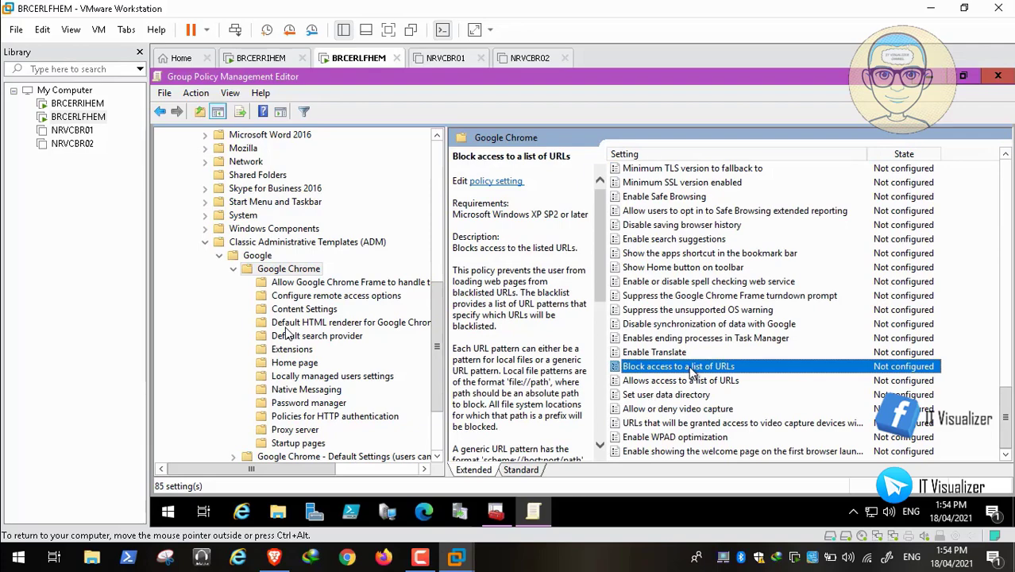
{"action": "double_click", "coordinate": [694, 367]}
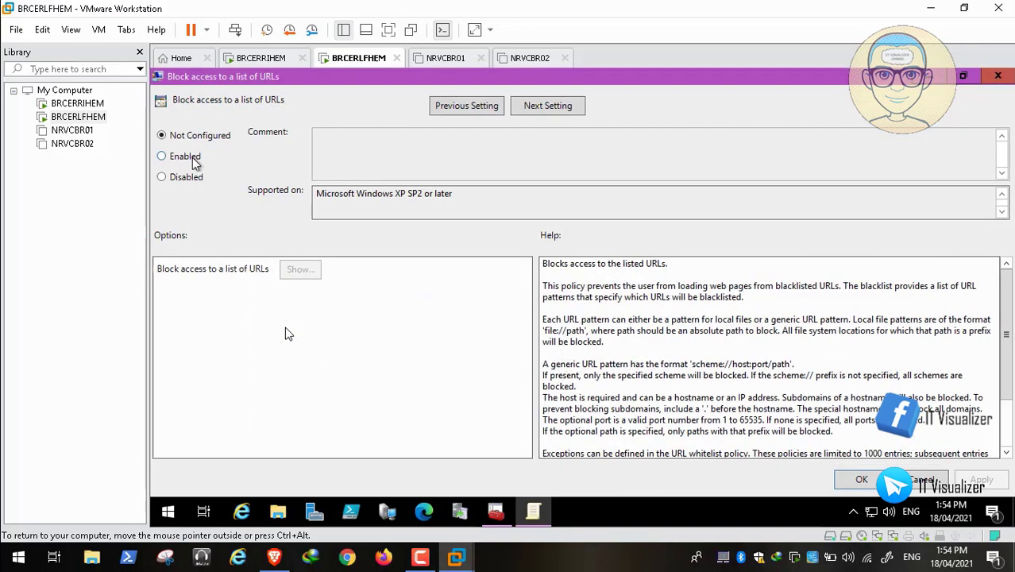
{"action": "left_click", "coordinate": [195, 161]}
{"action": "left_click", "coordinate": [299, 268]}
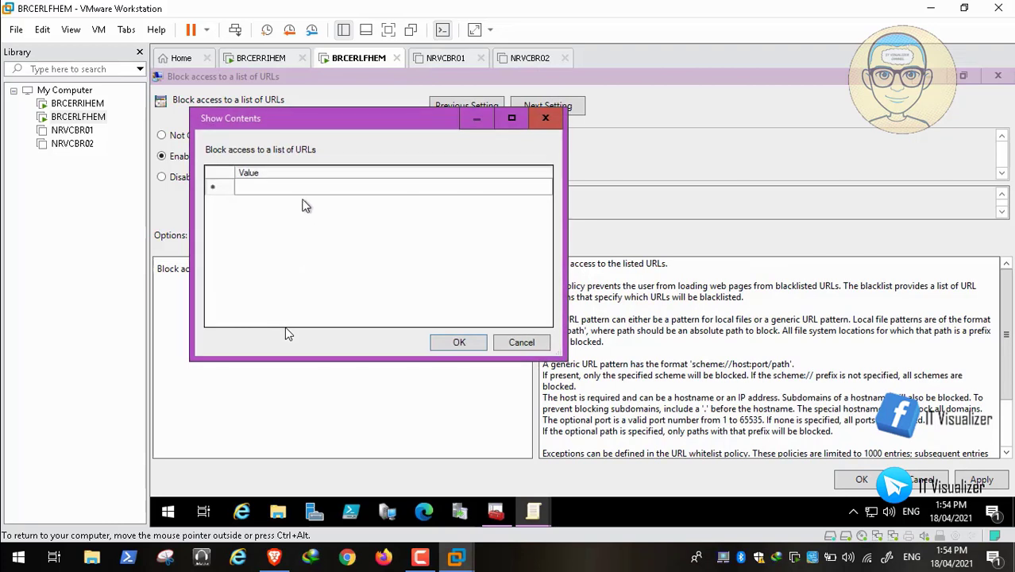
{"action": "left_click", "coordinate": [288, 191]}
{"action": "left_click", "coordinate": [288, 191]}
{"action": "type", "text": "www.y"}
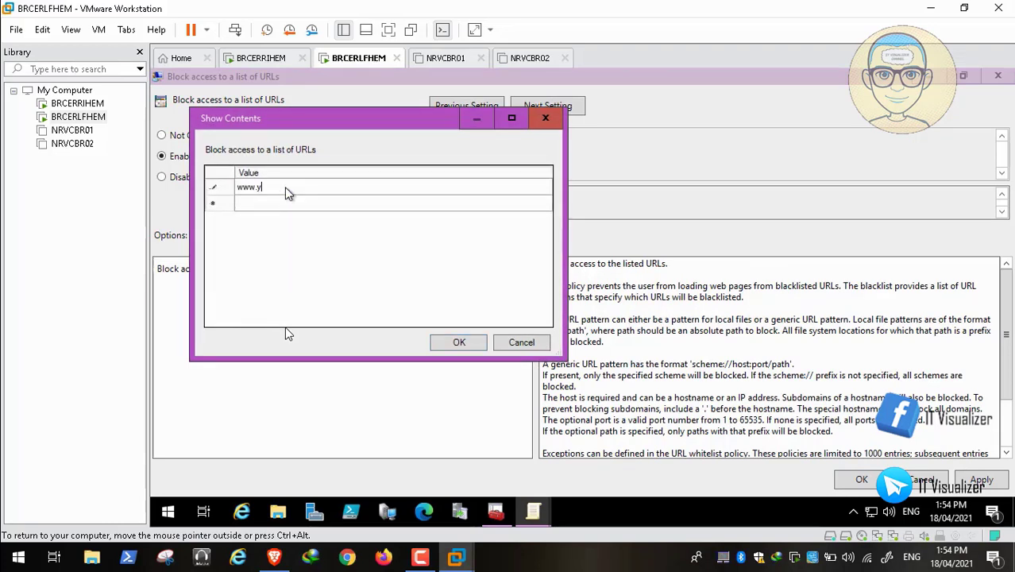
{"action": "type", "text": "outube.com"}
{"action": "left_click", "coordinate": [454, 341]}
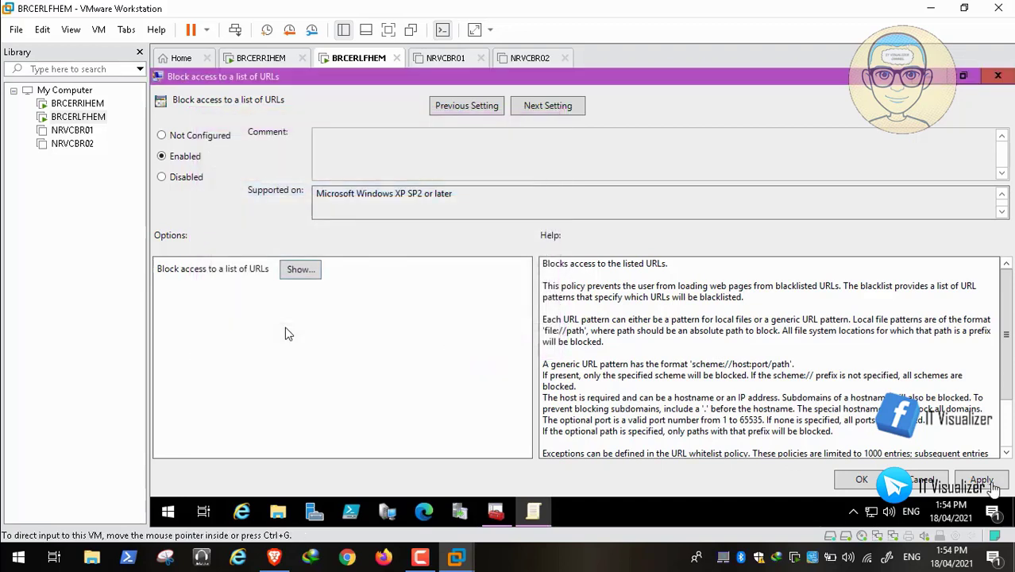
{"action": "left_click", "coordinate": [858, 481]}
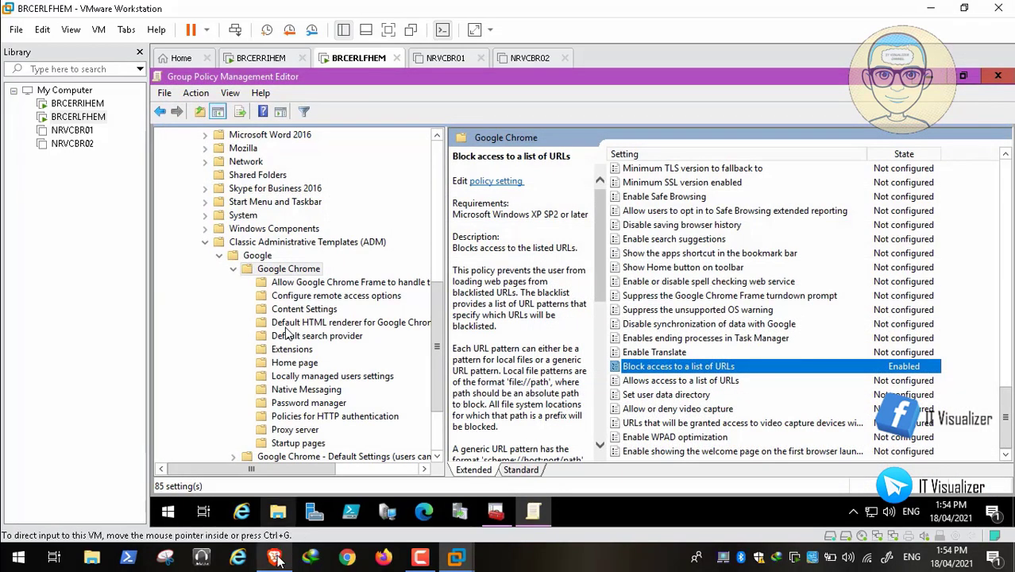
{"action": "left_click", "coordinate": [275, 557]}
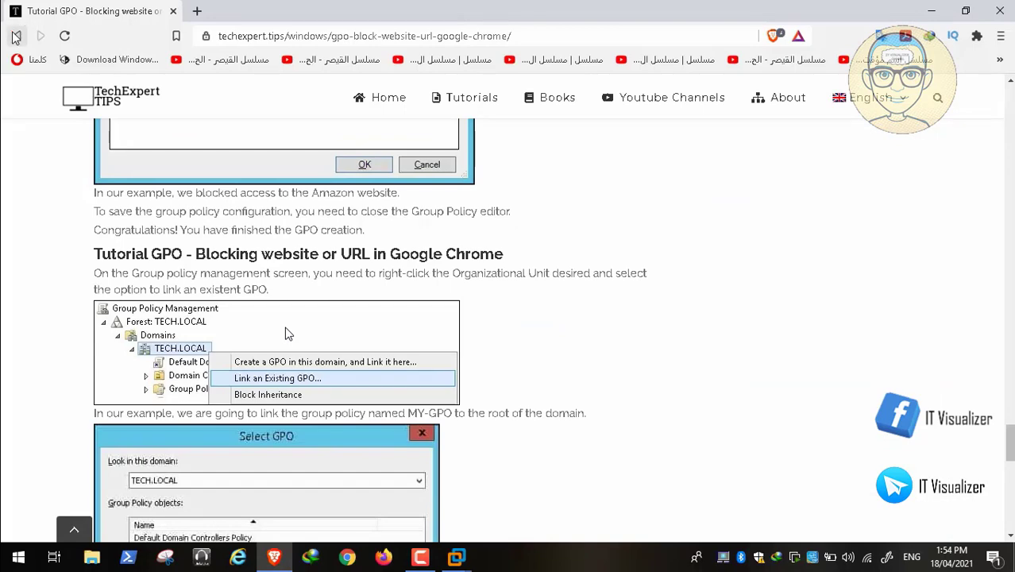
Step: Open 'GPO - Enable safe browsing on Google Chrome' and scroll to its Safe Browsing Protection Level step
{"action": "left_click", "coordinate": [16, 35]}
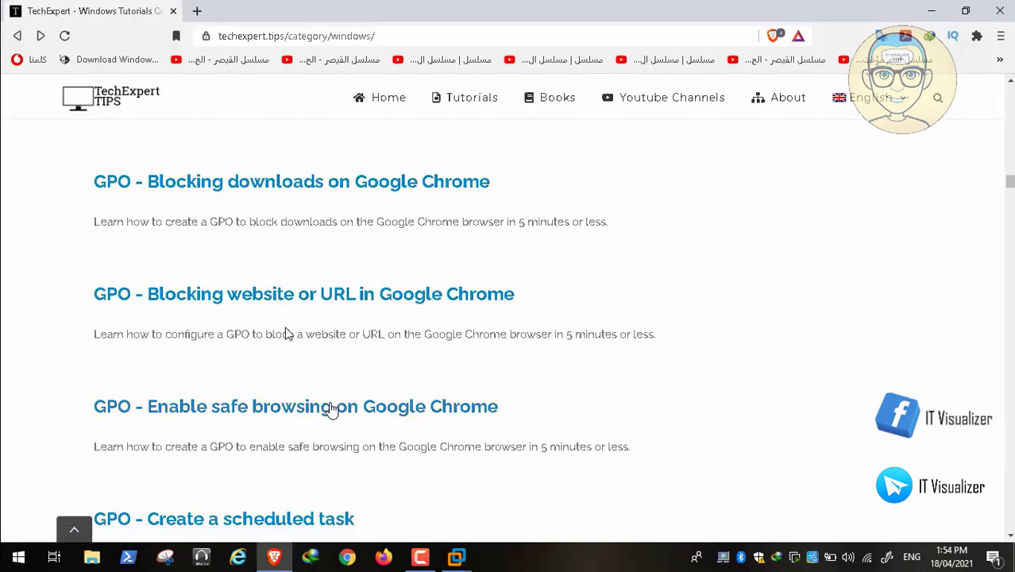
{"action": "left_click", "coordinate": [332, 407]}
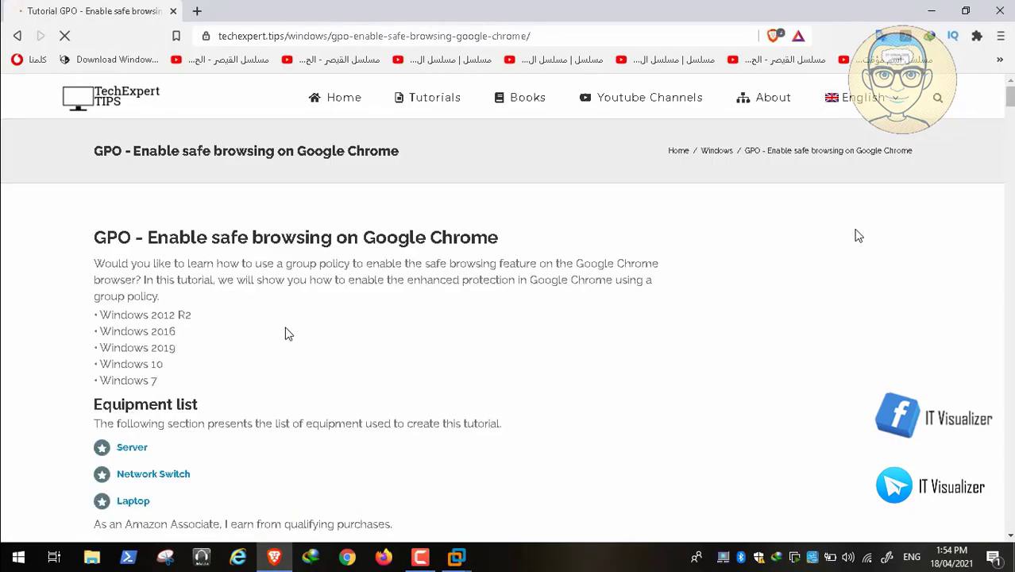
{"action": "scroll", "coordinate": [288, 333], "scroll_direction": "down", "scroll_amount": 15}
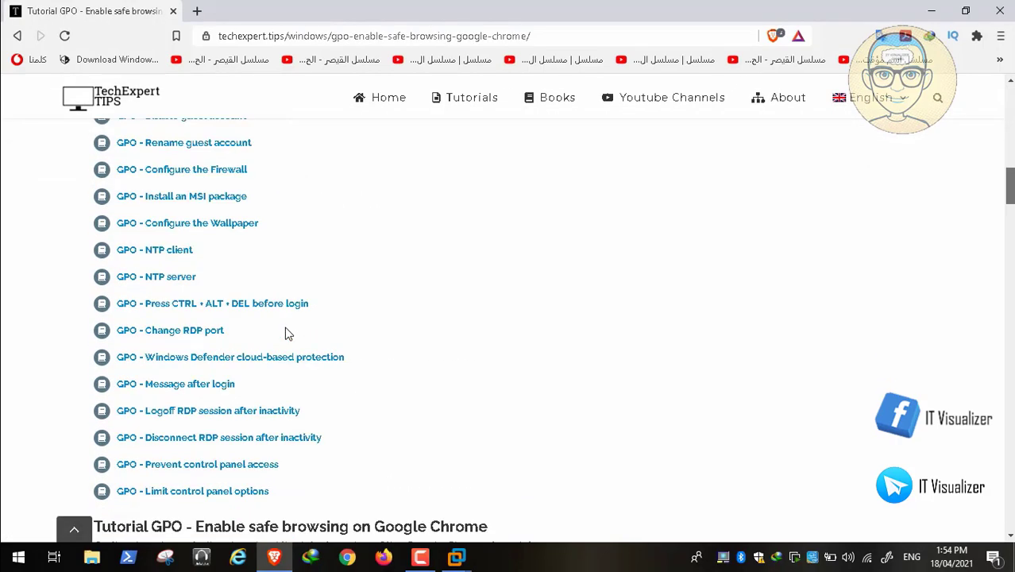
{"action": "scroll", "coordinate": [284, 327], "scroll_direction": "down", "scroll_amount": 10}
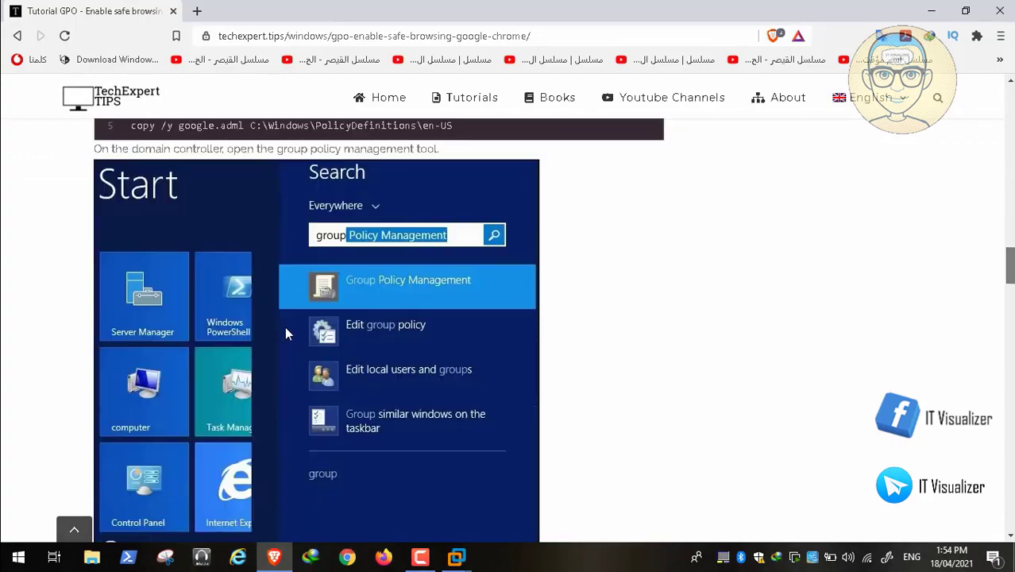
{"action": "scroll", "coordinate": [287, 333], "scroll_direction": "down", "scroll_amount": 8}
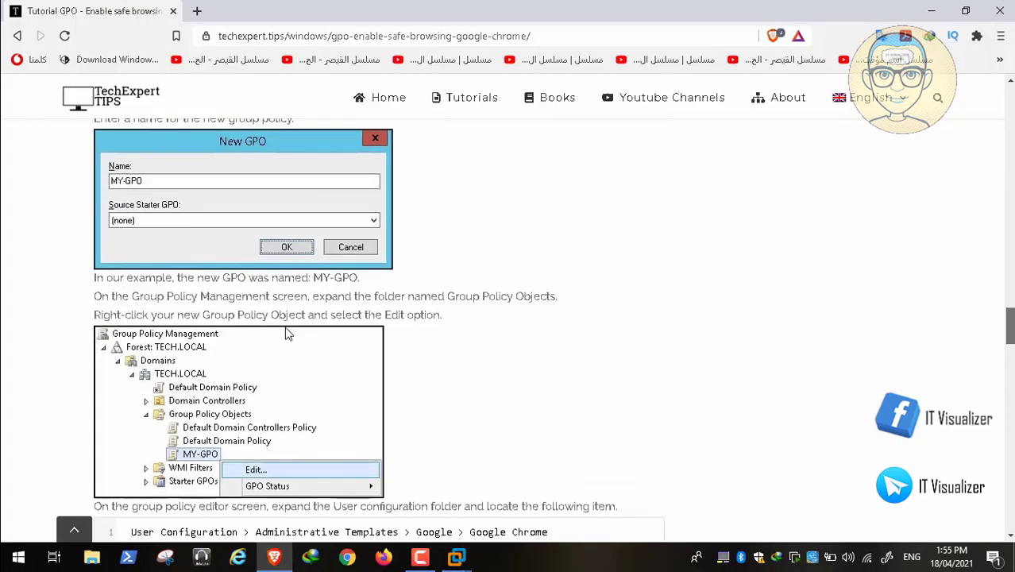
{"action": "scroll", "coordinate": [288, 333], "scroll_direction": "down", "scroll_amount": 6}
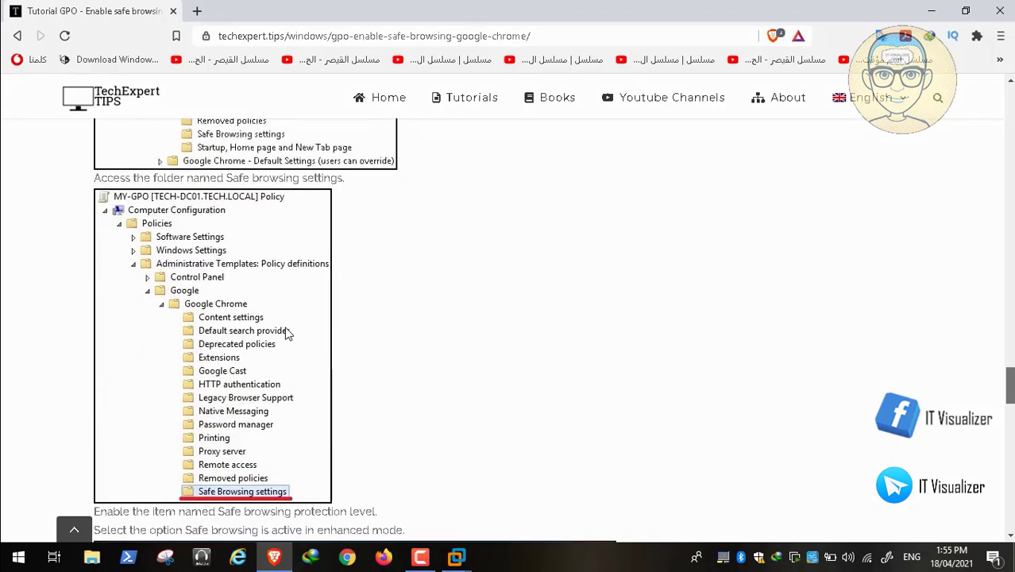
{"action": "scroll", "coordinate": [287, 334], "scroll_direction": "up", "scroll_amount": 5}
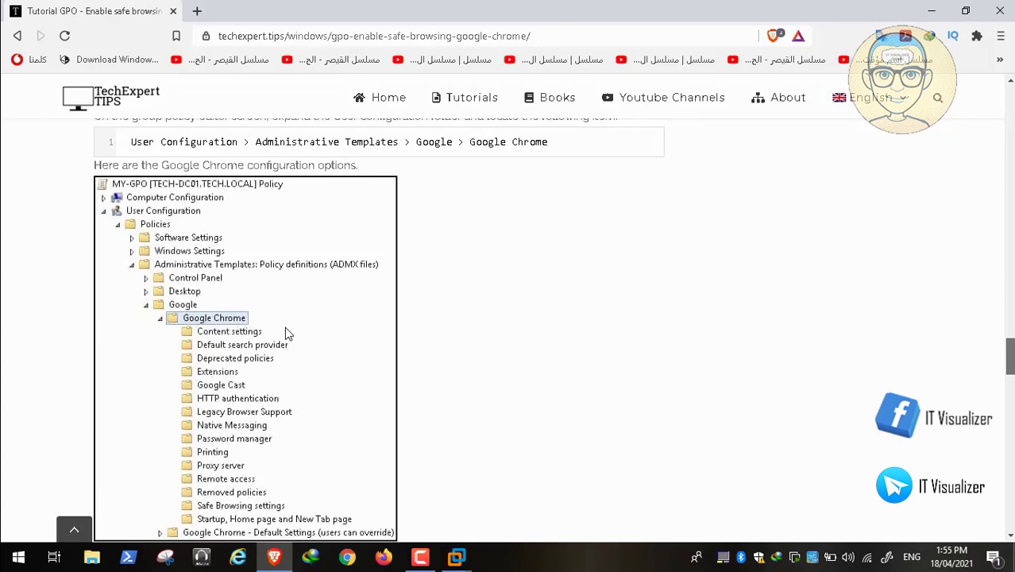
{"action": "scroll", "coordinate": [288, 334], "scroll_direction": "up", "scroll_amount": 1}
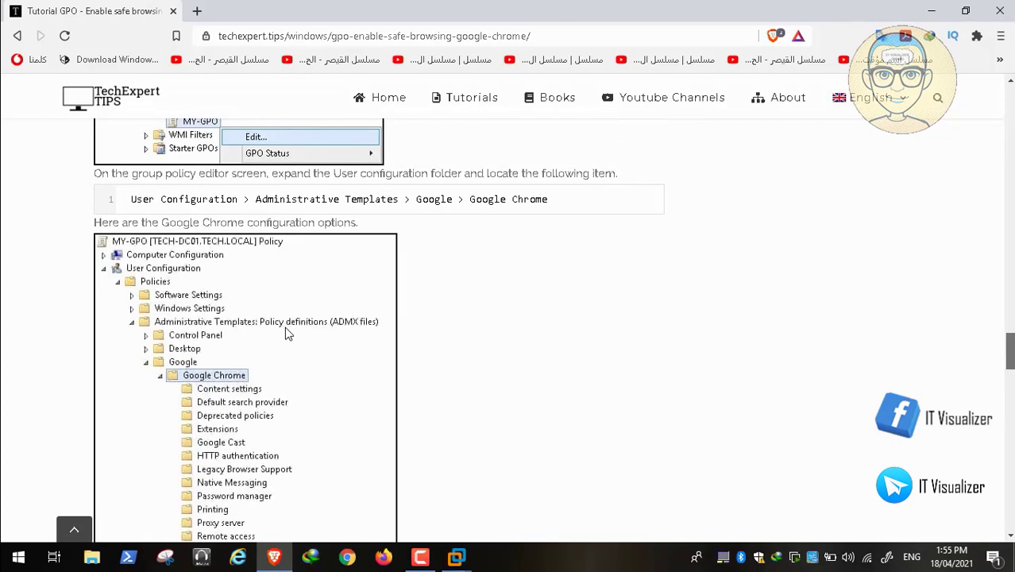
{"action": "scroll", "coordinate": [288, 333], "scroll_direction": "down", "scroll_amount": 3}
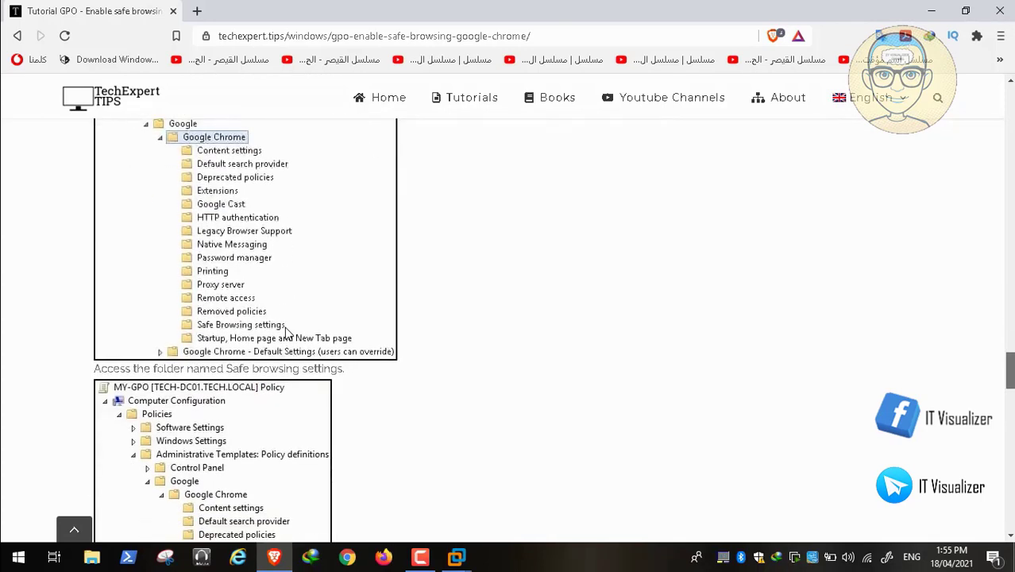
{"action": "scroll", "coordinate": [288, 334], "scroll_direction": "down", "scroll_amount": 1}
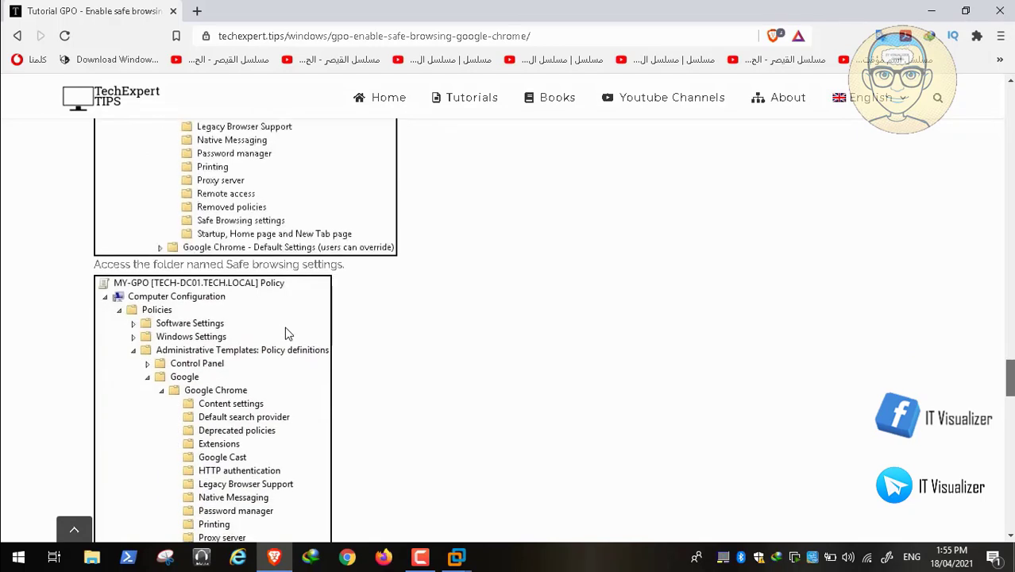
{"action": "scroll", "coordinate": [286, 329], "scroll_direction": "down", "scroll_amount": 6}
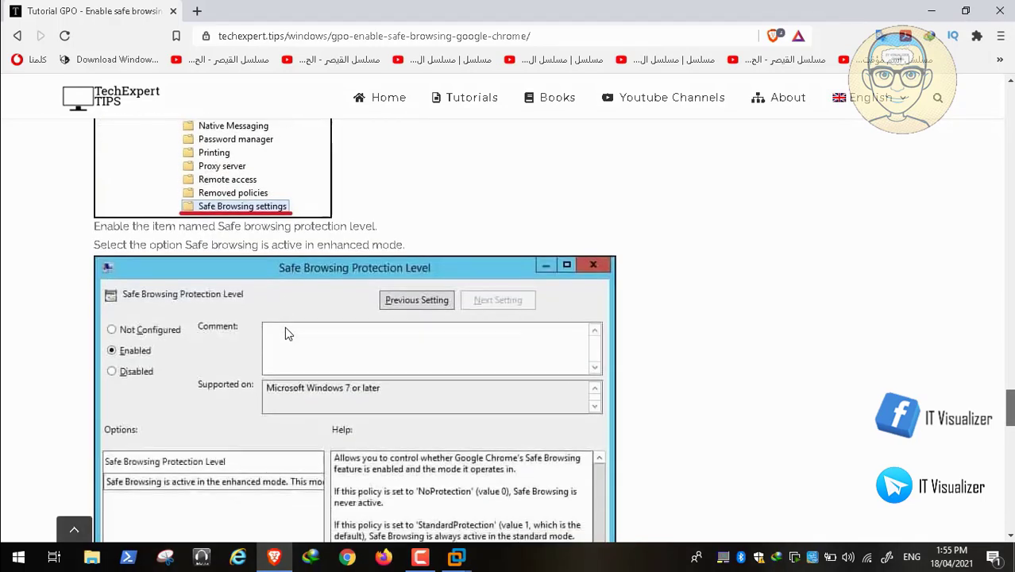
{"action": "scroll", "coordinate": [286, 333], "scroll_direction": "down", "scroll_amount": 5}
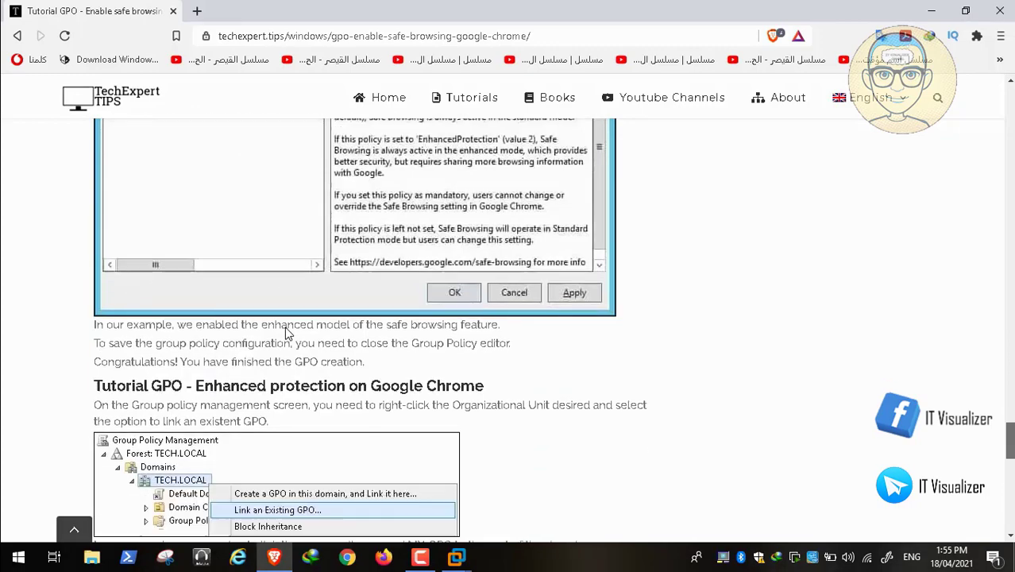
{"action": "scroll", "coordinate": [288, 334], "scroll_direction": "up", "scroll_amount": 15}
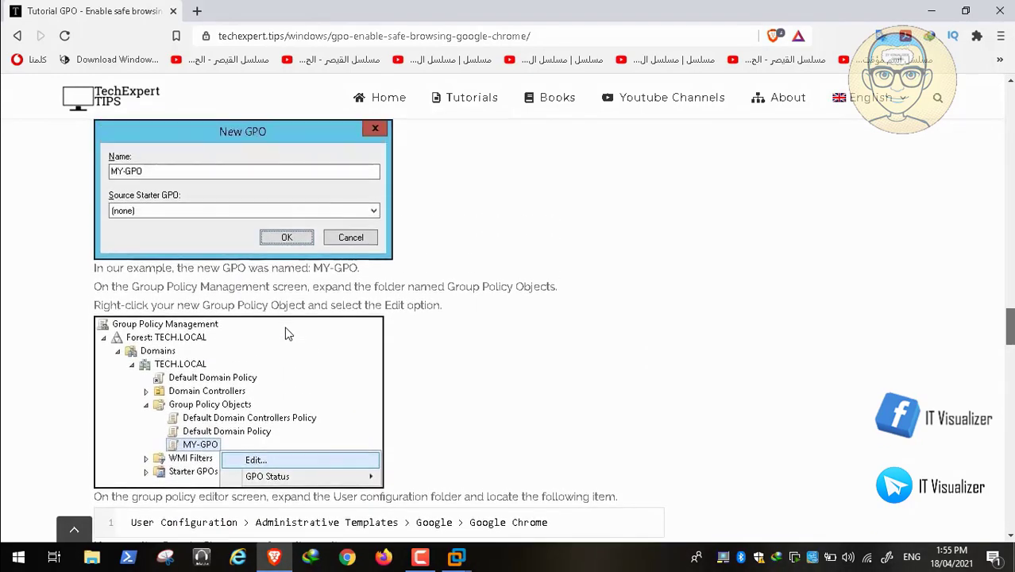
{"action": "scroll", "coordinate": [286, 333], "scroll_direction": "up", "scroll_amount": 4}
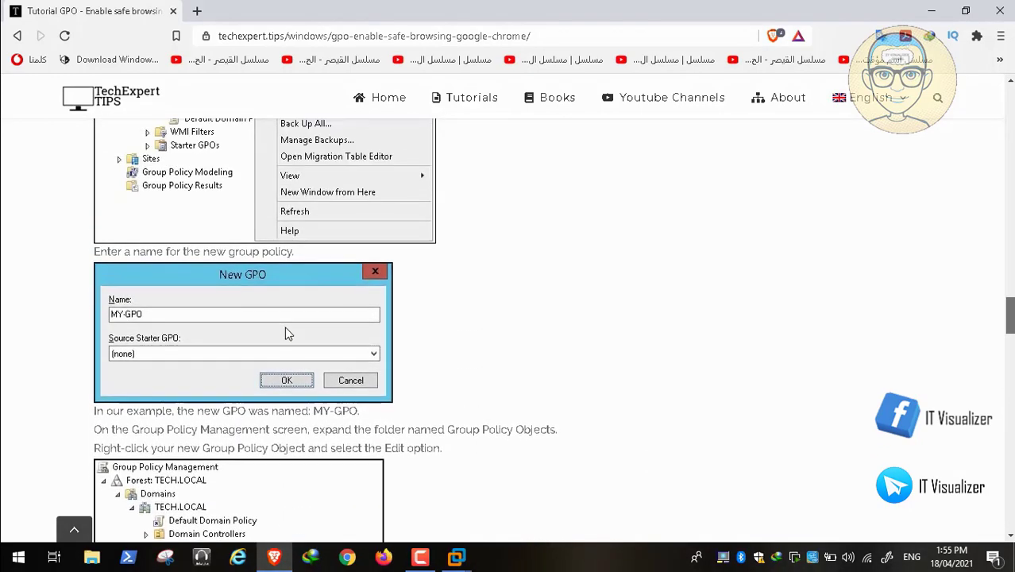
{"action": "scroll", "coordinate": [286, 333], "scroll_direction": "down", "scroll_amount": 8}
{"action": "scroll", "coordinate": [287, 333], "scroll_direction": "down", "scroll_amount": 1}
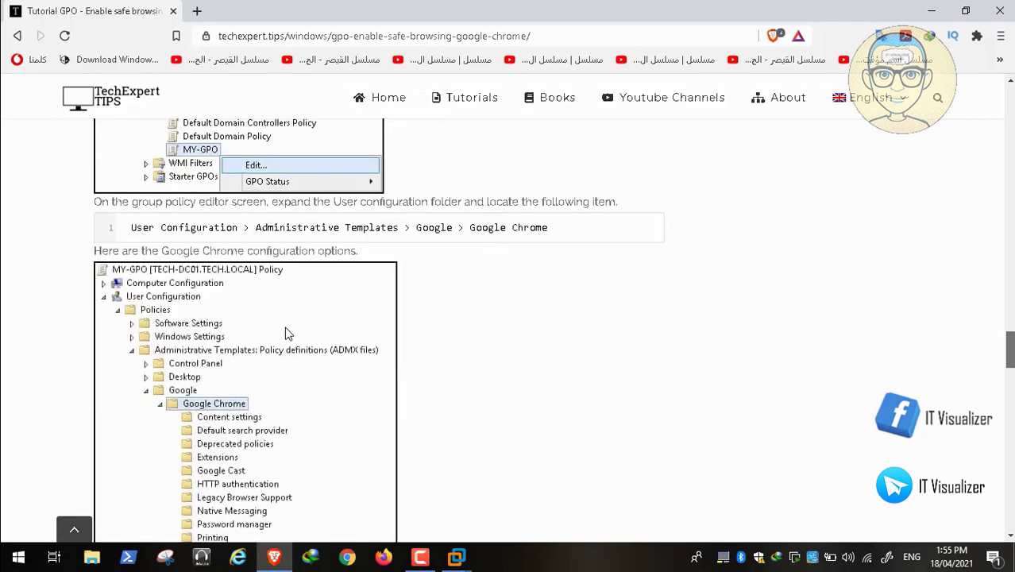
{"action": "scroll", "coordinate": [287, 334], "scroll_direction": "down", "scroll_amount": 2}
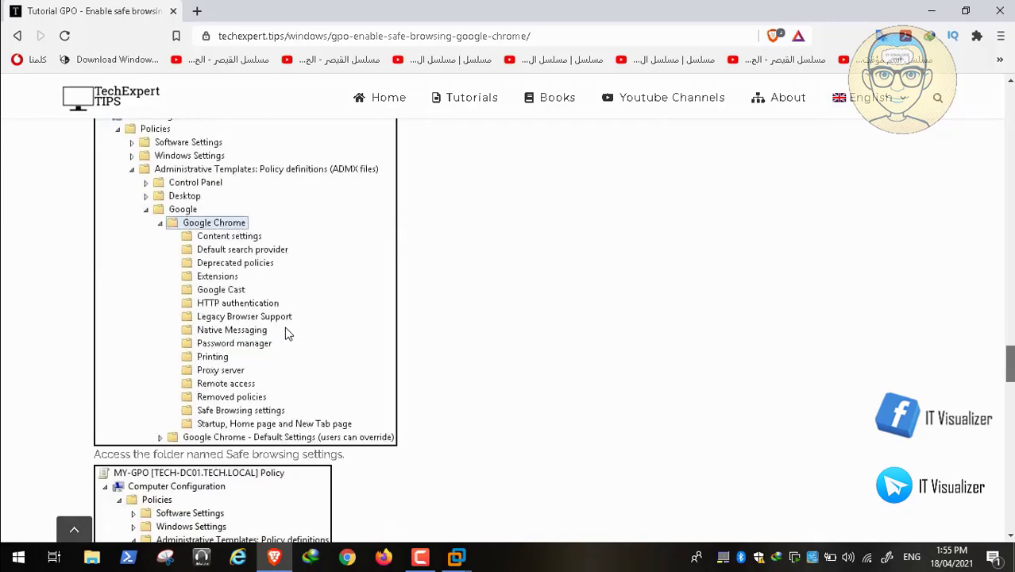
{"action": "scroll", "coordinate": [287, 333], "scroll_direction": "down", "scroll_amount": 2}
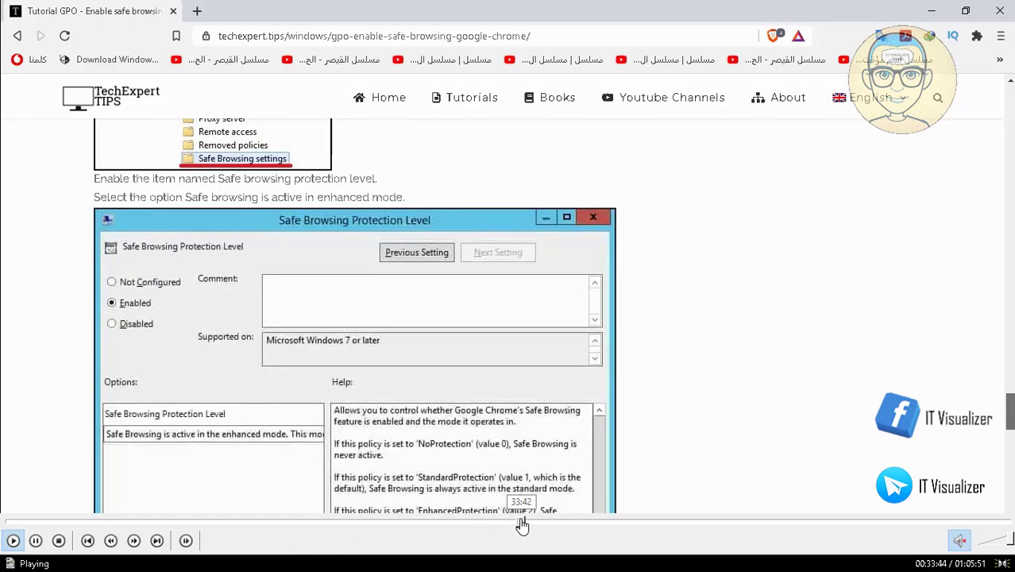
Step: Scrub through the tutorial video, pausing and jumping to find the Classic Administrative Templates part
{"action": "left_click", "coordinate": [527, 524]}
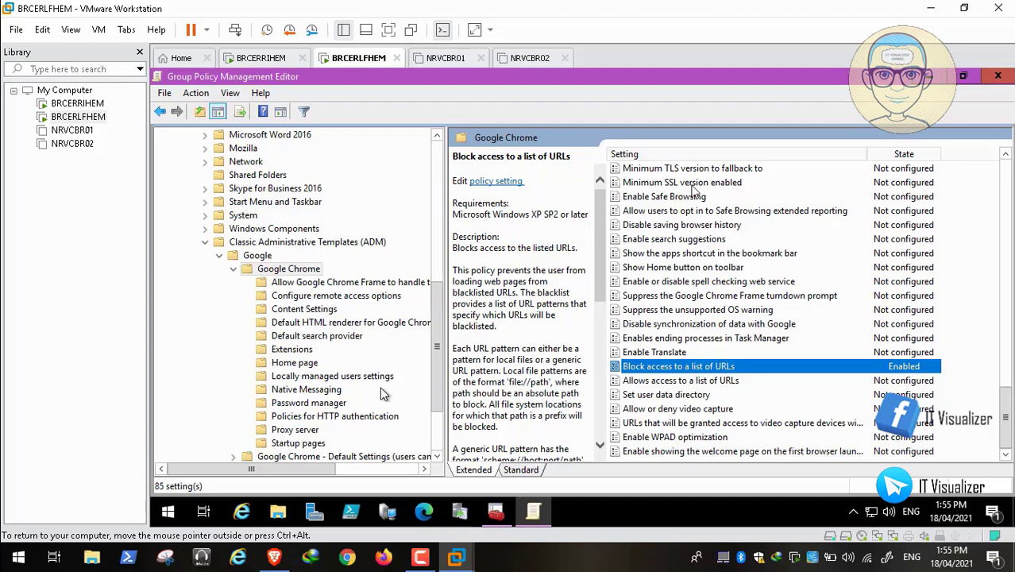
{"action": "key", "text": "space"}
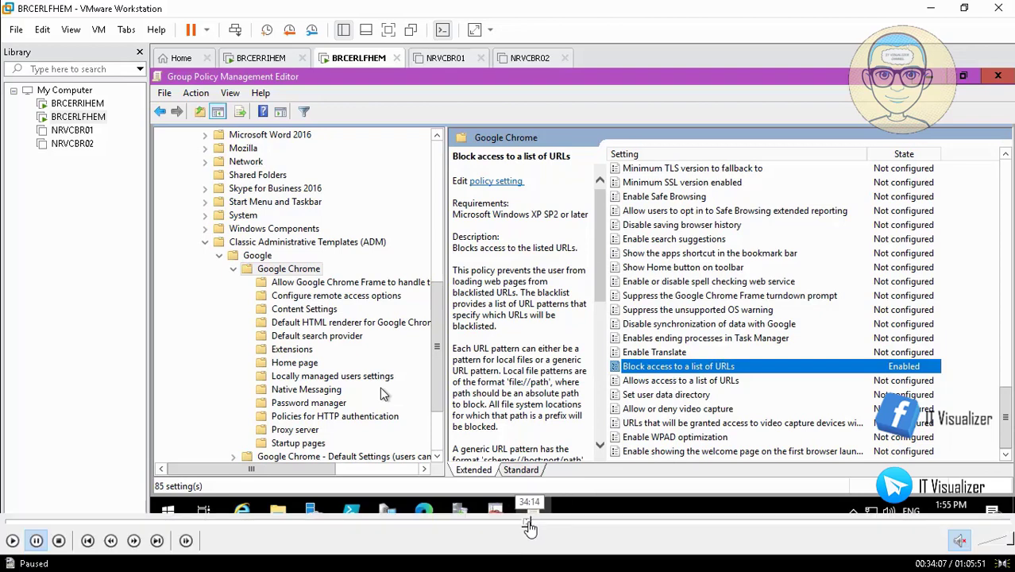
{"action": "left_click", "coordinate": [532, 525]}
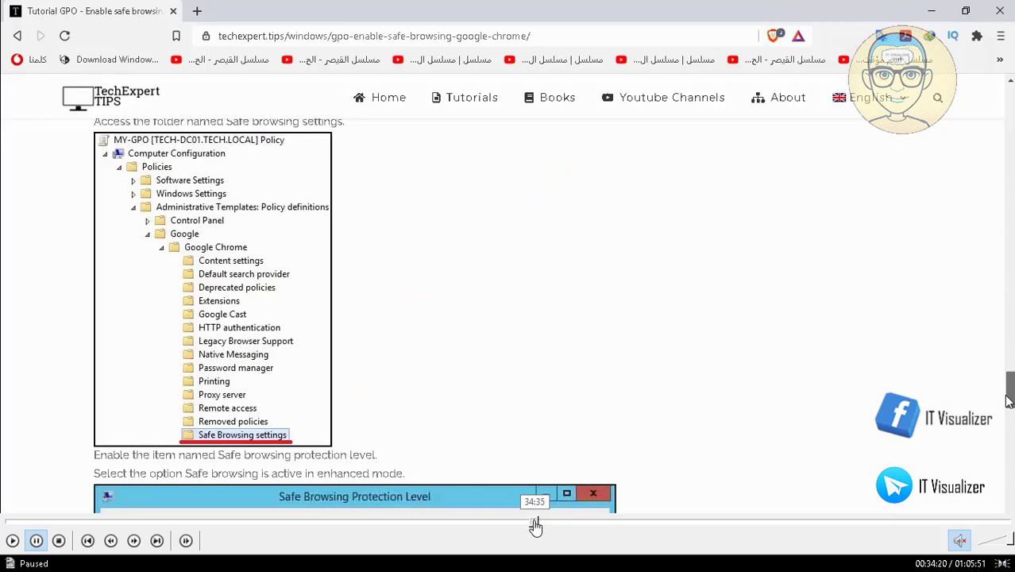
{"action": "left_click", "coordinate": [535, 525]}
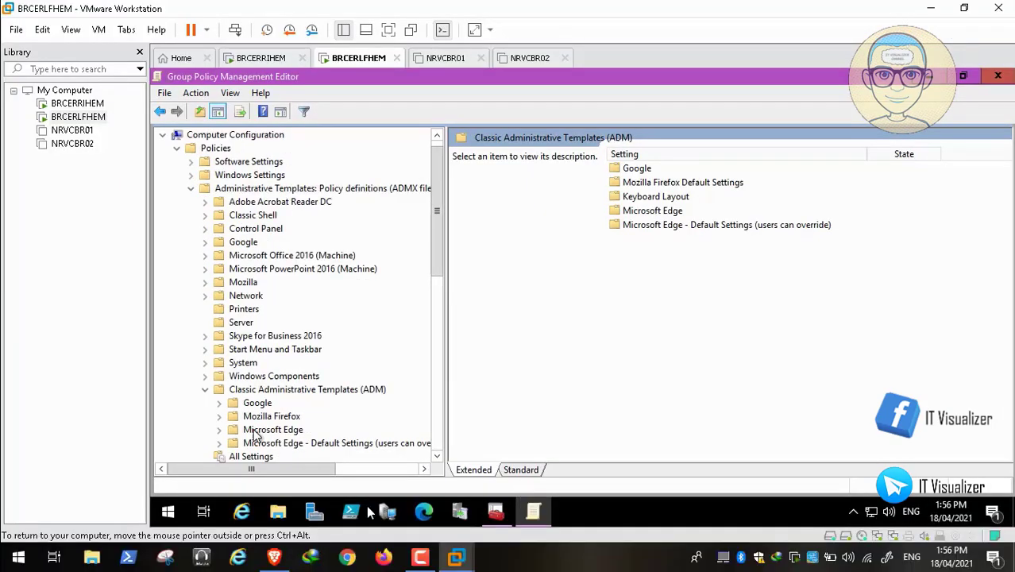
{"action": "left_click", "coordinate": [531, 523]}
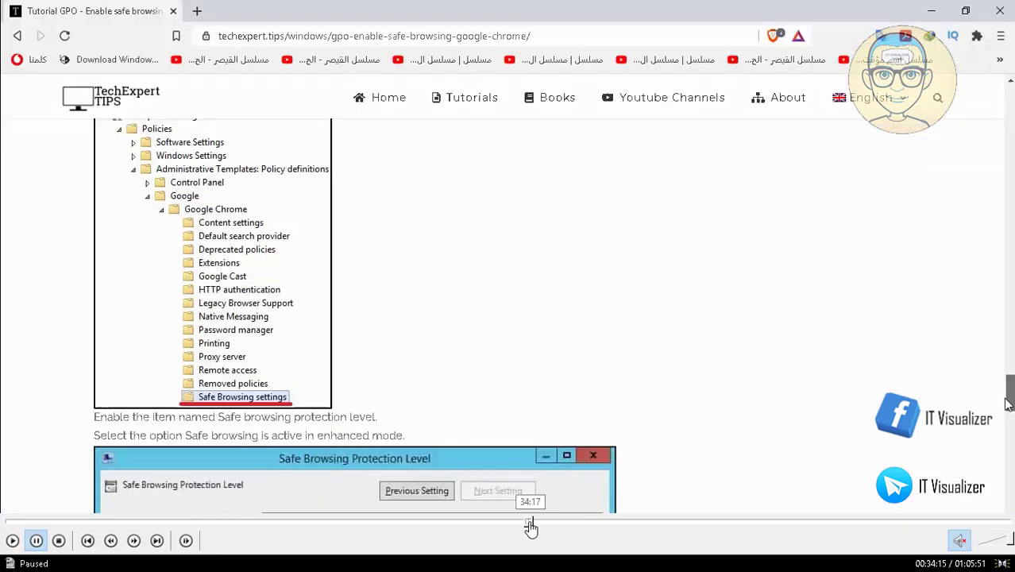
{"action": "left_click", "coordinate": [12, 540]}
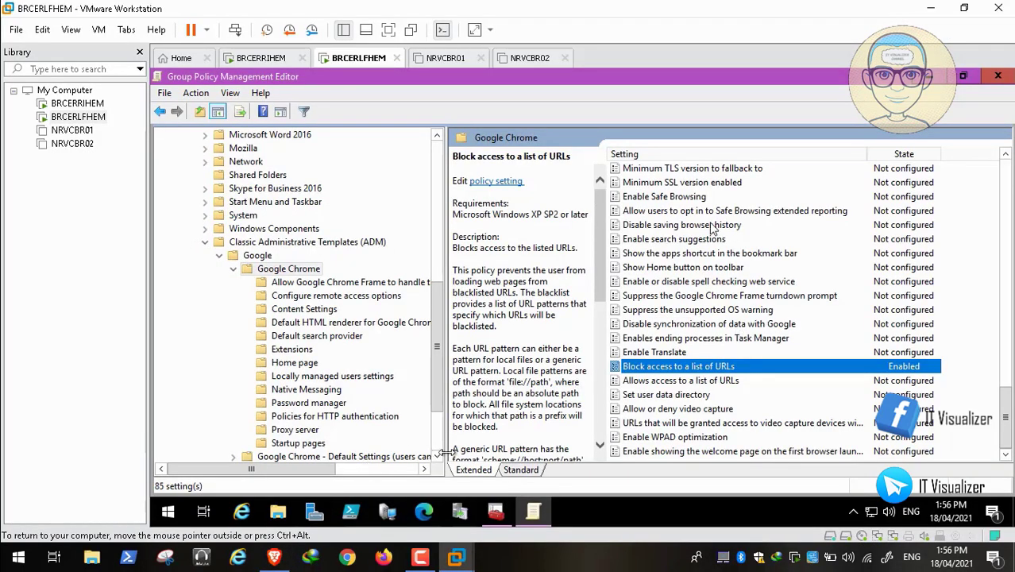
Step: Skip the video ahead to where the Google Chrome folders are expanded
{"action": "mouse_move", "coordinate": [530, 534]}
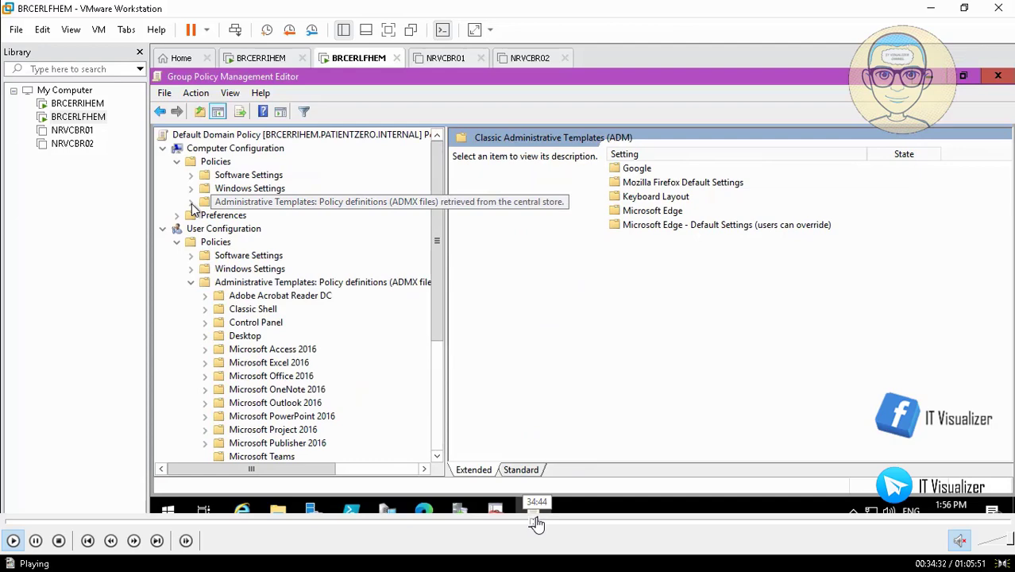
{"action": "left_click", "coordinate": [537, 522]}
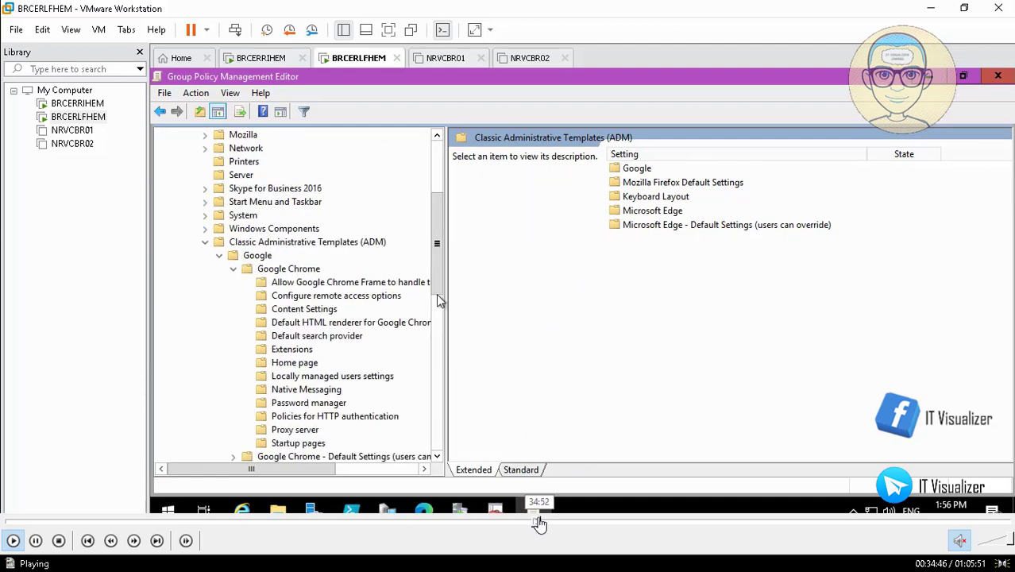
{"action": "left_click", "coordinate": [539, 522]}
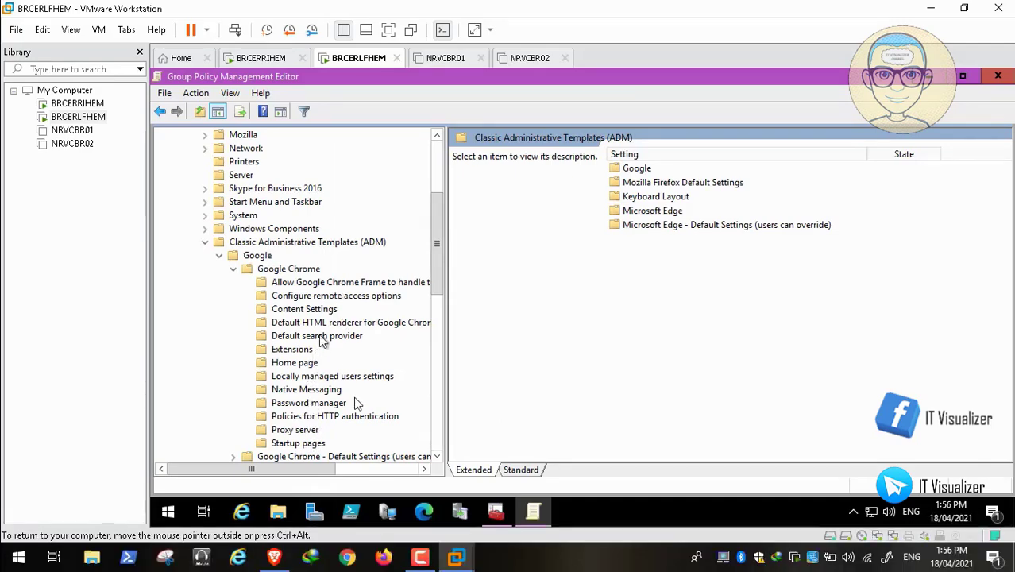
{"action": "mouse_move", "coordinate": [620, 526]}
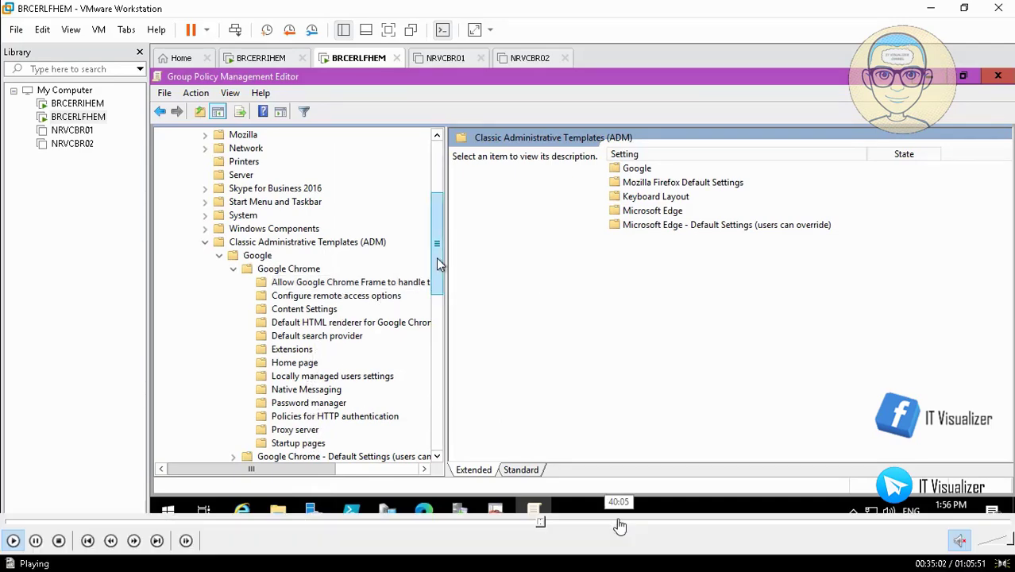
{"action": "left_click", "coordinate": [549, 524]}
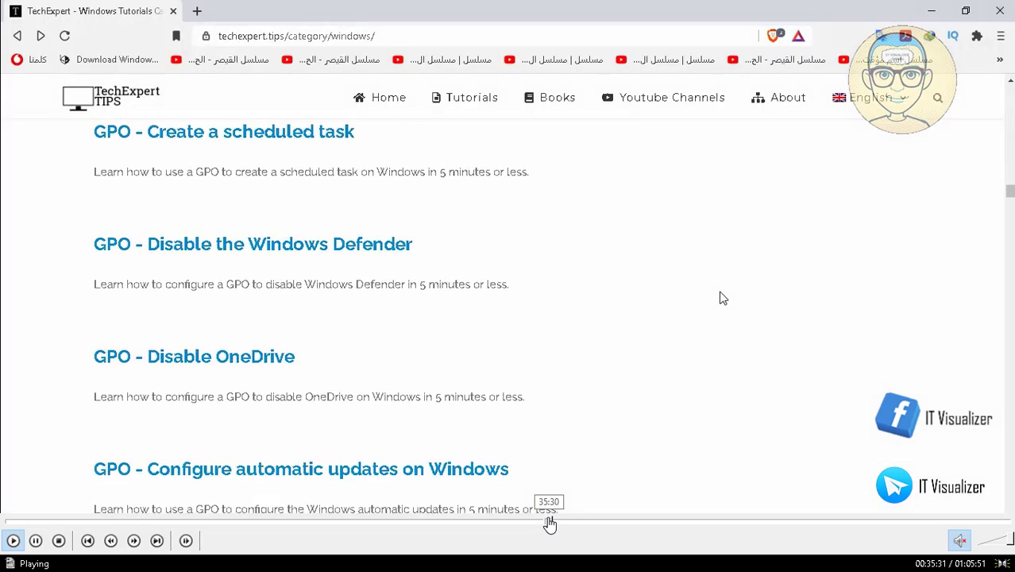
Step: Open the 'GPO - Disable OneDrive' tutorial from TechExpert Tips' Windows category list
{"action": "left_click", "coordinate": [548, 524]}
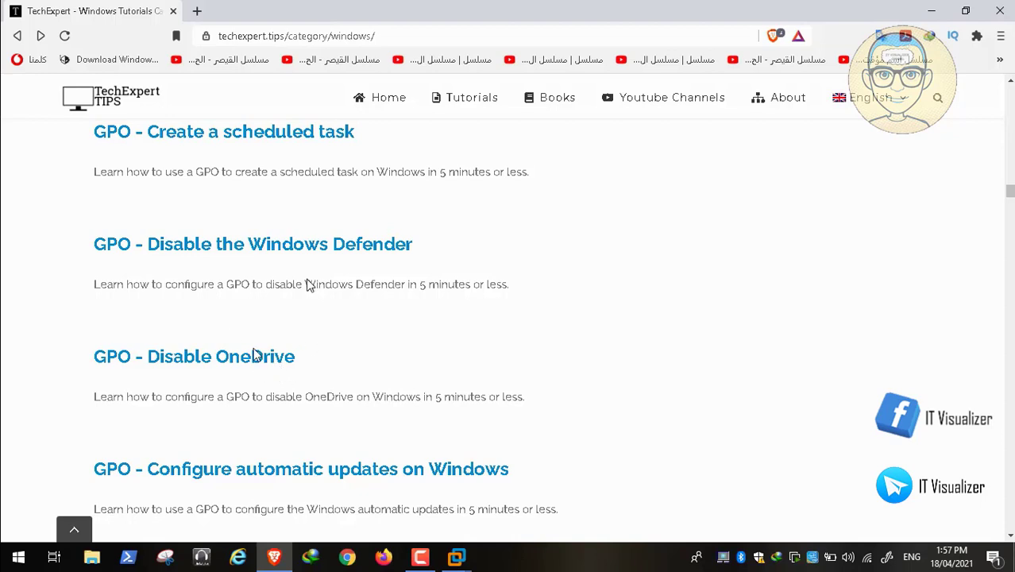
{"action": "left_click", "coordinate": [244, 361]}
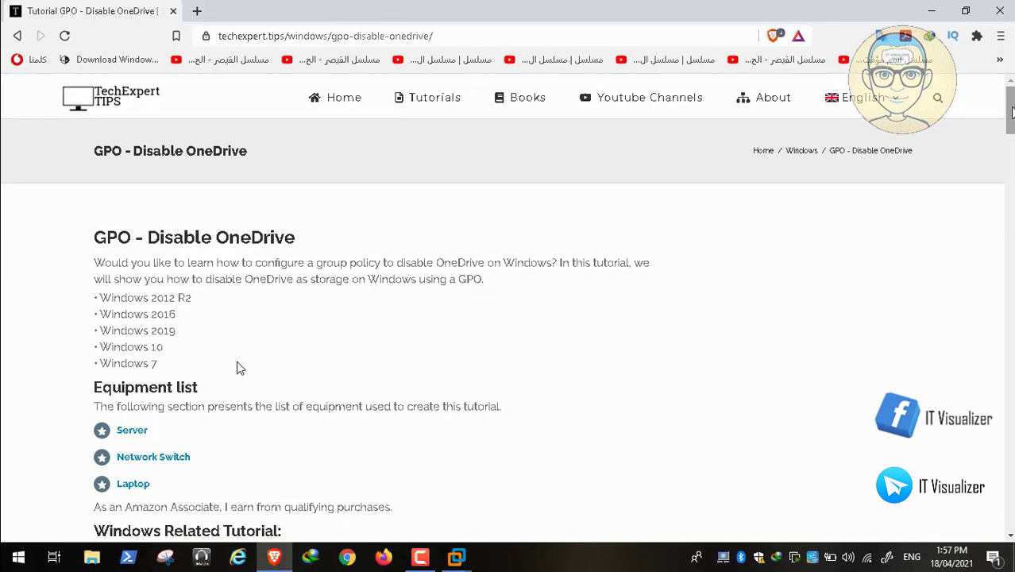
Step: Scroll through the Disable OneDrive article's policy path and settings screenshots
{"action": "scroll", "coordinate": [240, 366], "scroll_direction": "down", "scroll_amount": 10}
{"action": "scroll", "coordinate": [240, 366], "scroll_direction": "down", "scroll_amount": 15}
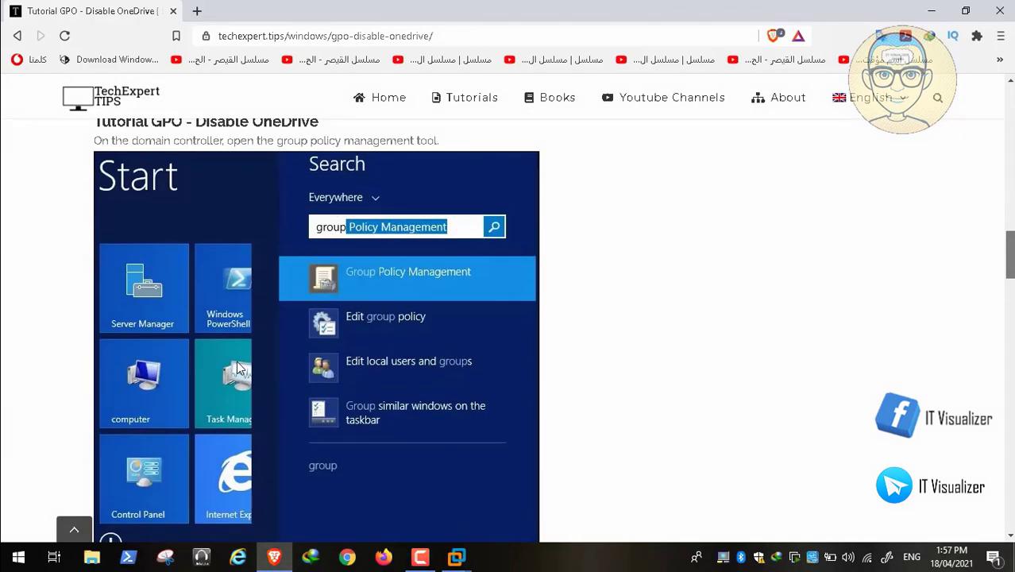
{"action": "scroll", "coordinate": [237, 361], "scroll_direction": "down", "scroll_amount": 3}
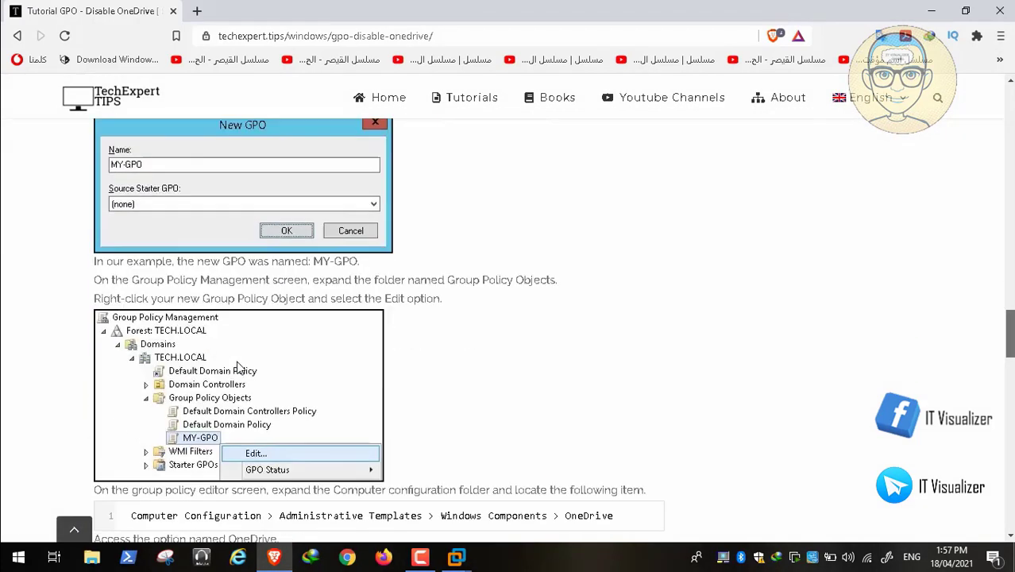
{"action": "scroll", "coordinate": [237, 361], "scroll_direction": "down", "scroll_amount": 3}
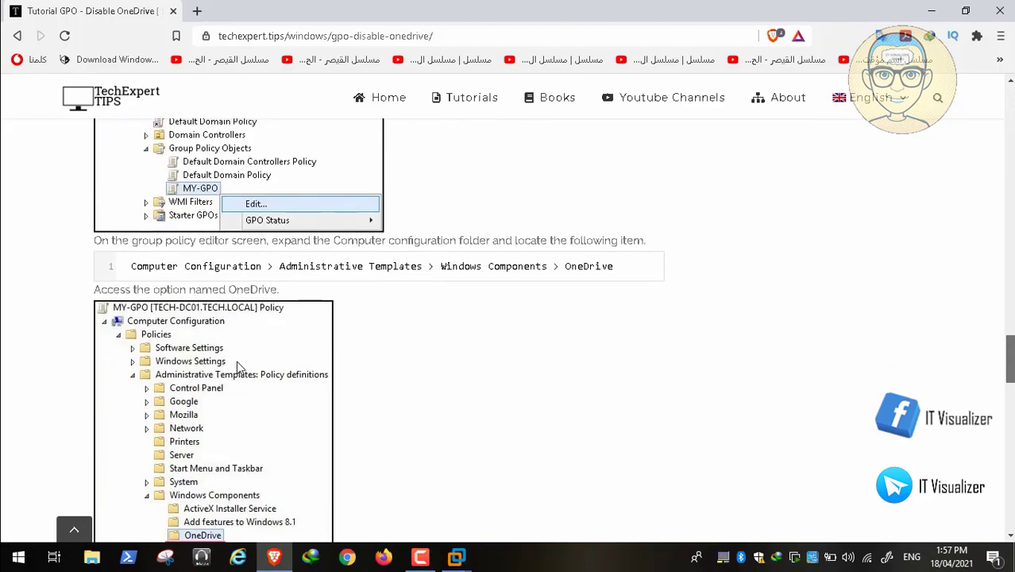
{"action": "scroll", "coordinate": [236, 361], "scroll_direction": "down", "scroll_amount": 6}
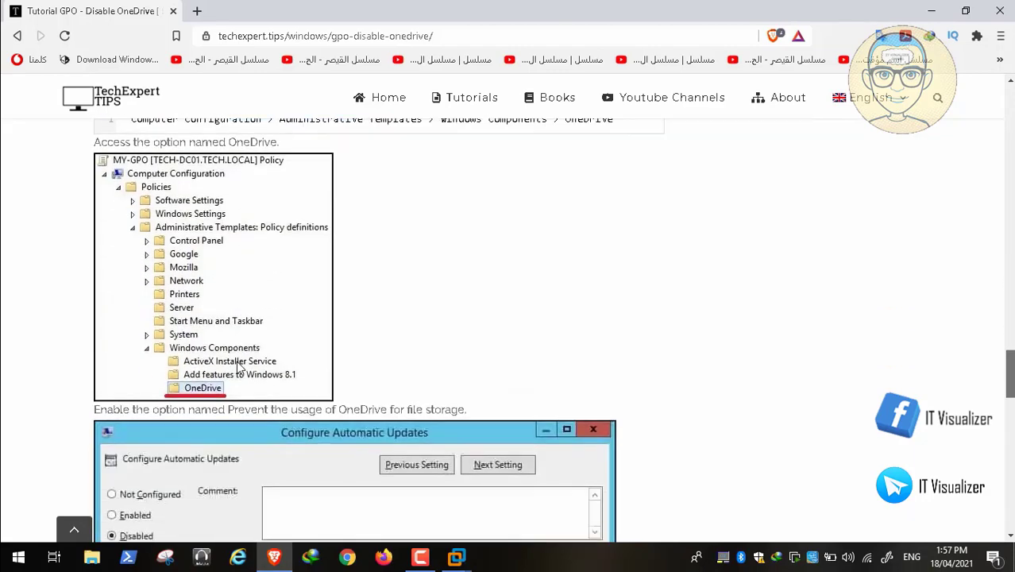
{"action": "scroll", "coordinate": [237, 367], "scroll_direction": "down", "scroll_amount": 2}
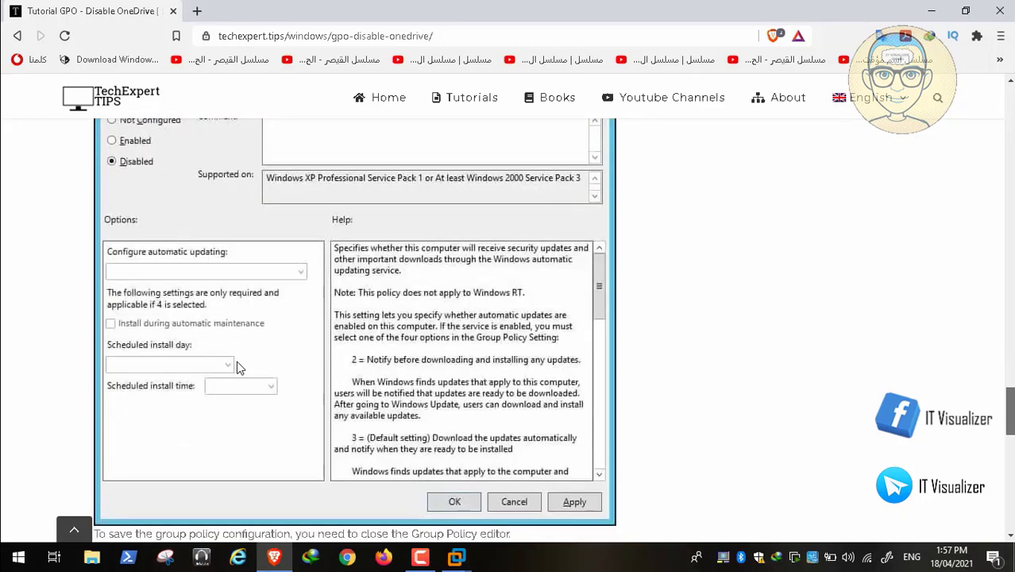
{"action": "scroll", "coordinate": [238, 367], "scroll_direction": "up", "scroll_amount": 3}
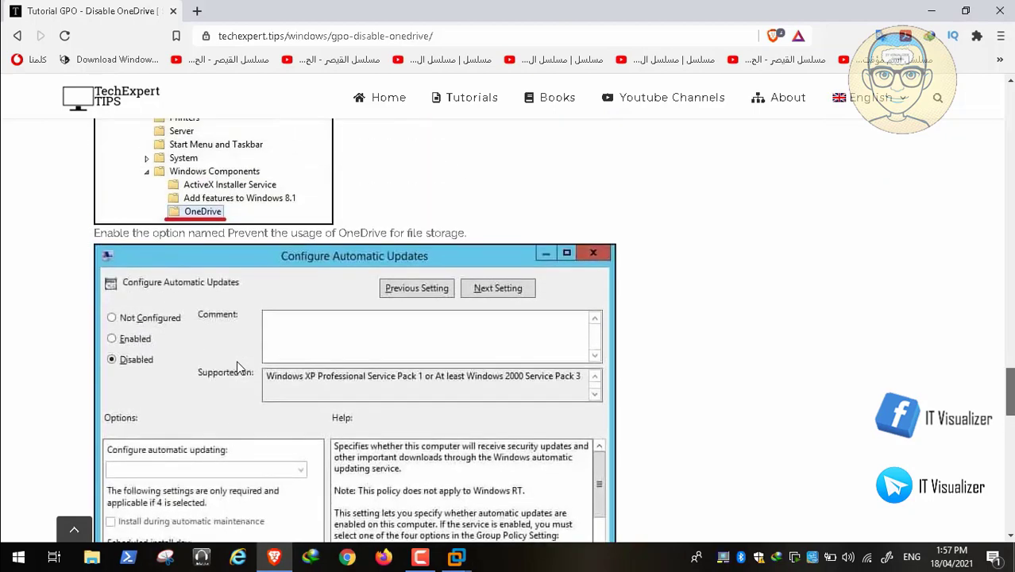
{"action": "scroll", "coordinate": [237, 367], "scroll_direction": "down", "scroll_amount": 1}
{"action": "scroll", "coordinate": [236, 367], "scroll_direction": "down", "scroll_amount": 5}
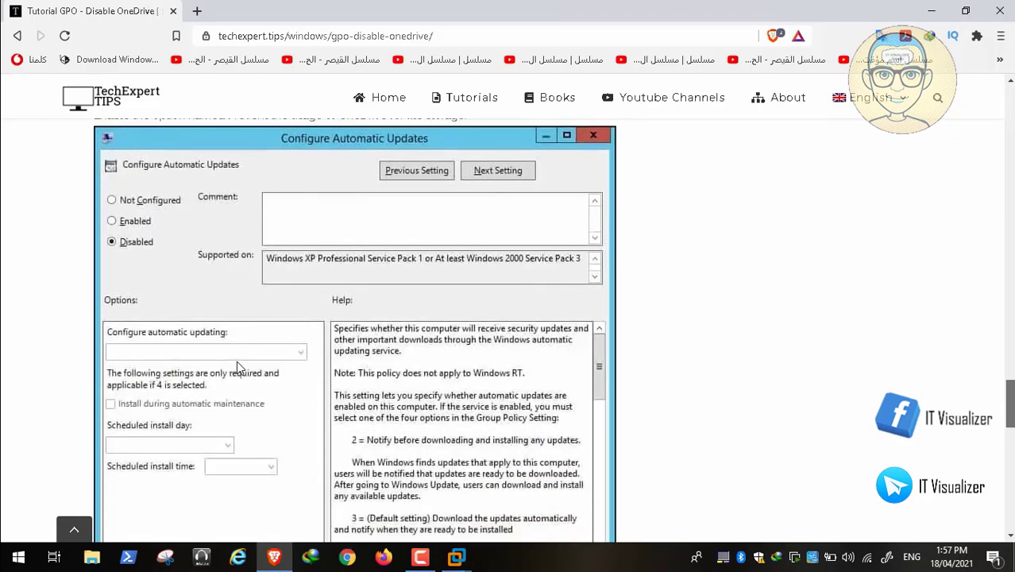
{"action": "scroll", "coordinate": [237, 367], "scroll_direction": "down", "scroll_amount": 1}
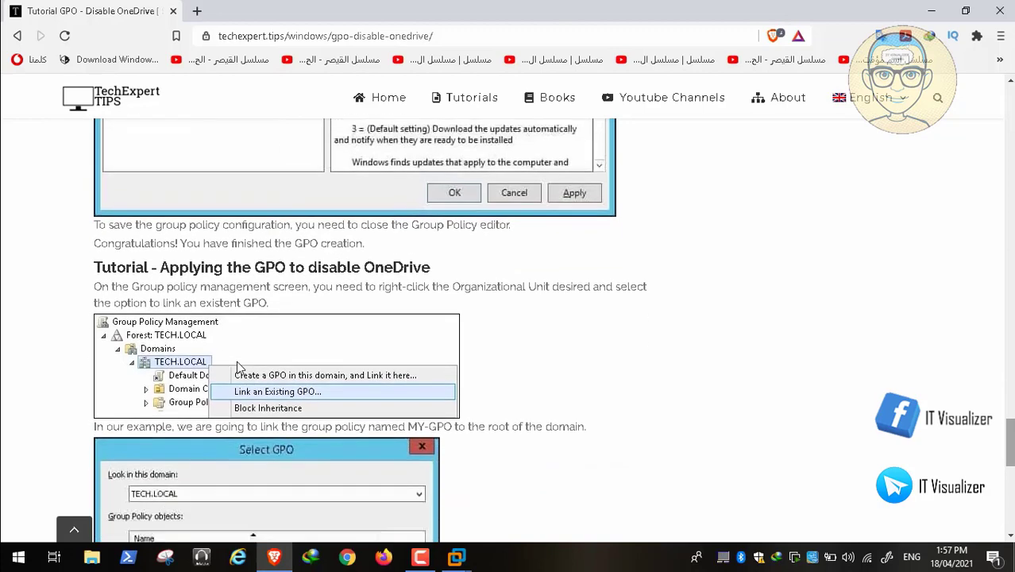
Step: Return from the article to the Group Policy Management Editor in the VM
{"action": "left_click", "coordinate": [275, 560]}
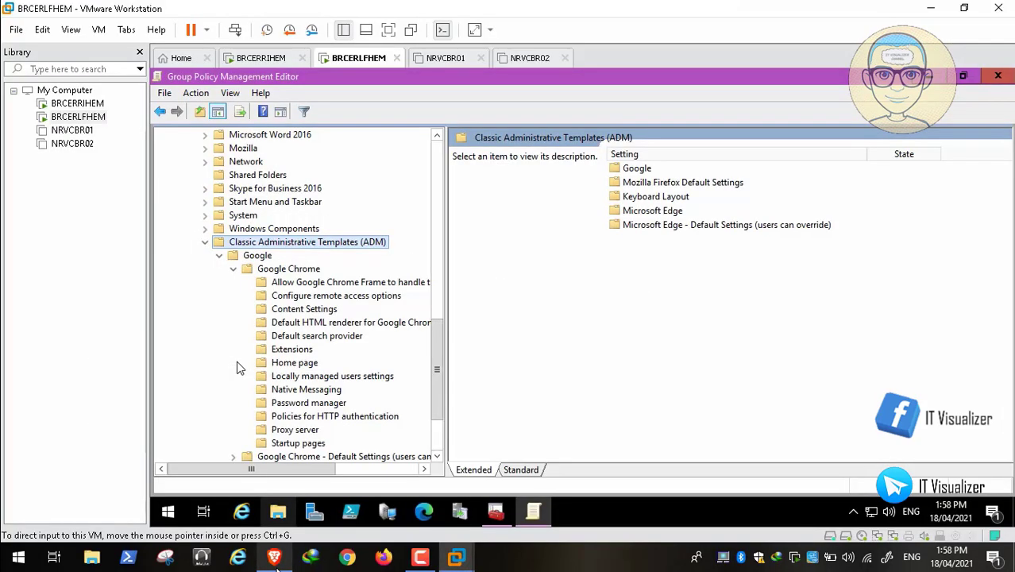
{"action": "left_click", "coordinate": [276, 560]}
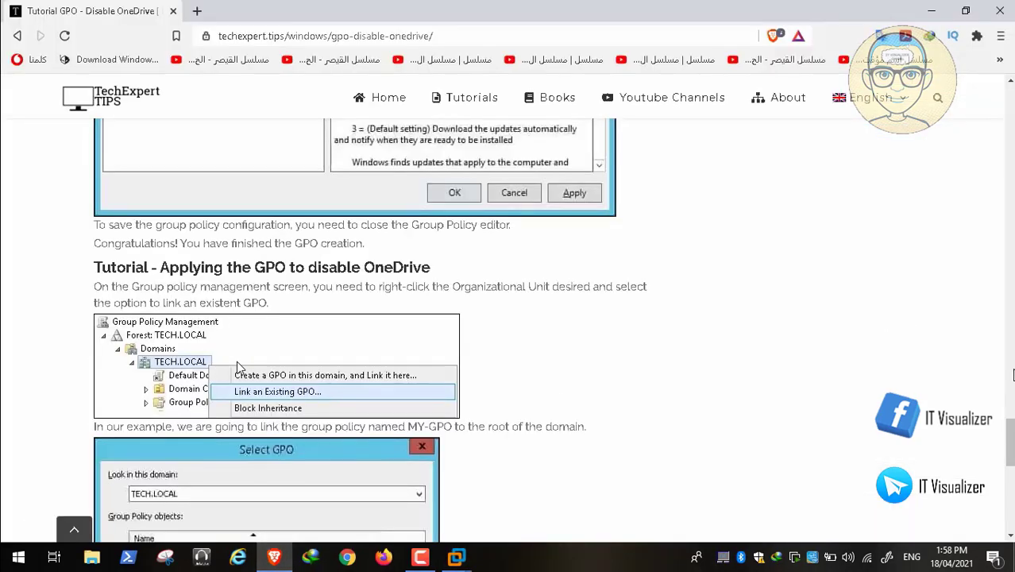
{"action": "scroll", "coordinate": [237, 360], "scroll_direction": "up", "scroll_amount": 10}
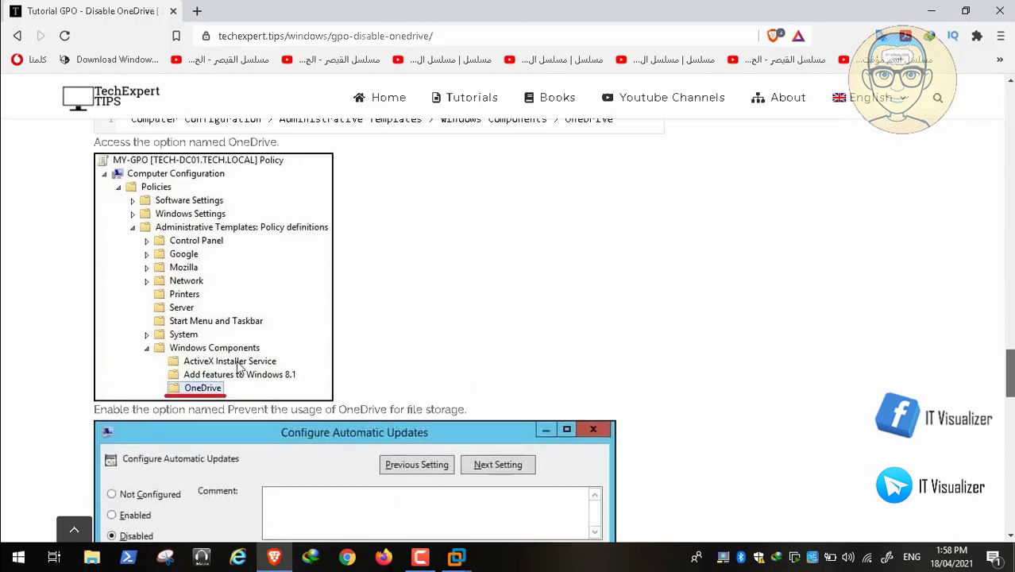
{"action": "scroll", "coordinate": [237, 360], "scroll_direction": "up", "scroll_amount": 1}
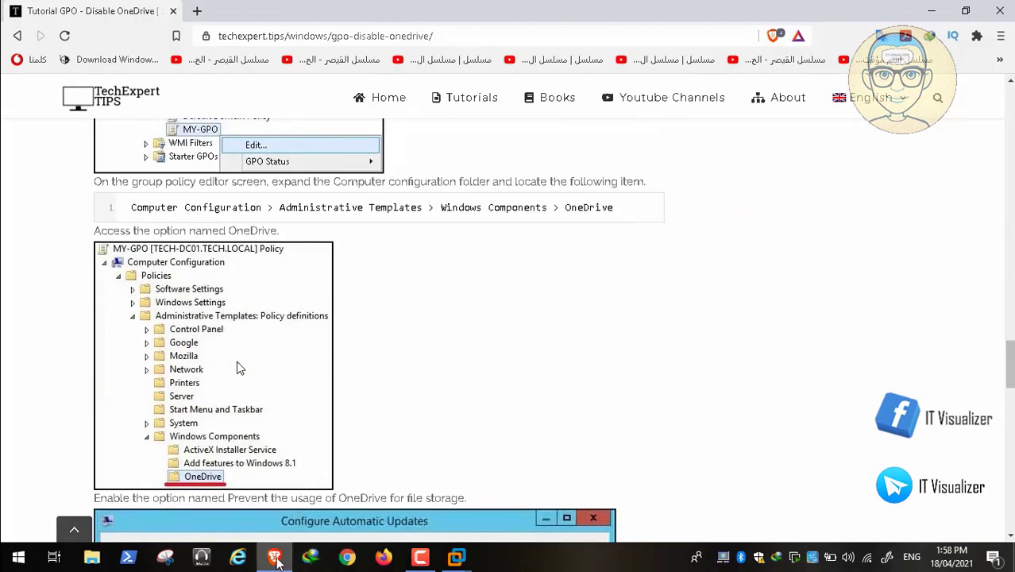
{"action": "key", "text": "alt+Tab"}
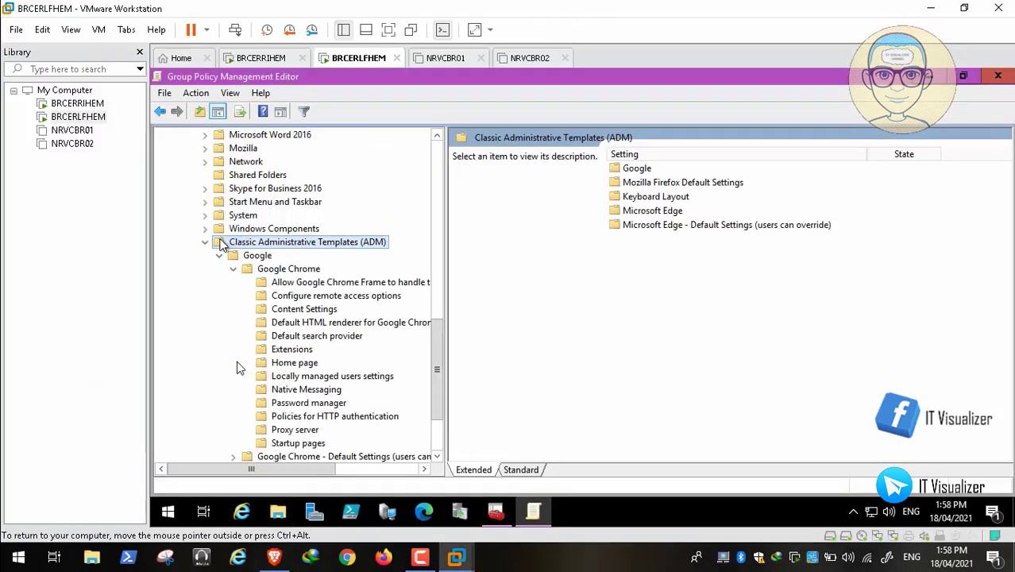
Step: Collapse Classic Administrative Templates (ADM) and show the Windows Components > OneDrive policy folder
{"action": "left_click", "coordinate": [205, 242]}
{"action": "left_click_drag", "start_coordinate": [438, 356], "coordinate": [439, 158]}
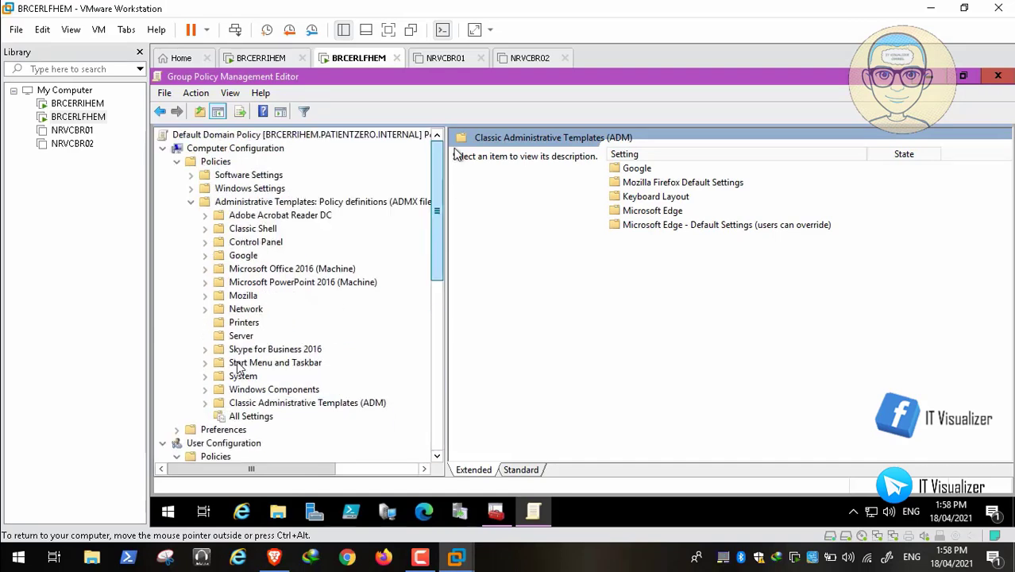
{"action": "left_click", "coordinate": [207, 390]}
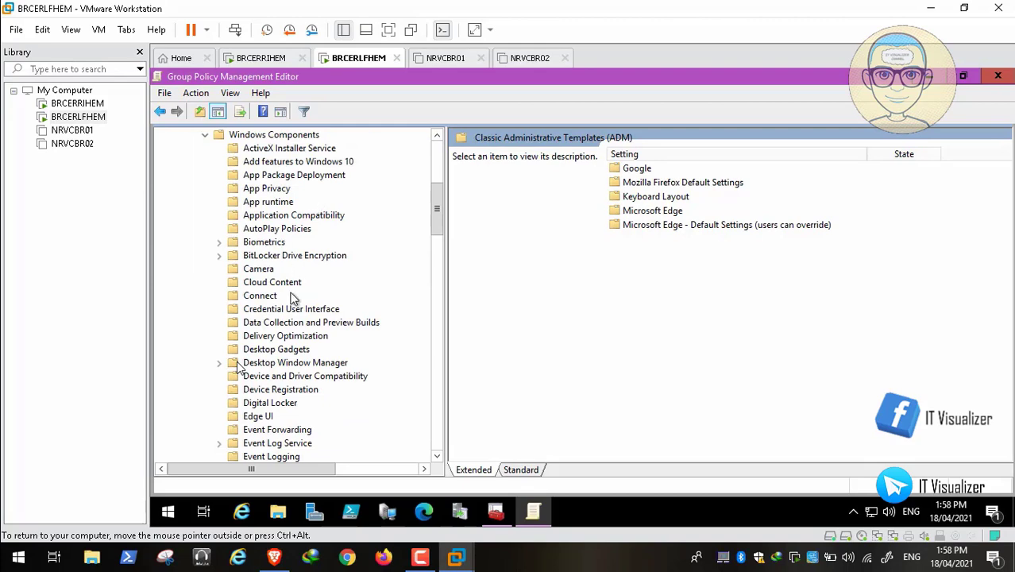
{"action": "left_click_drag", "start_coordinate": [436, 226], "coordinate": [437, 292]}
{"action": "left_click", "coordinate": [275, 336]}
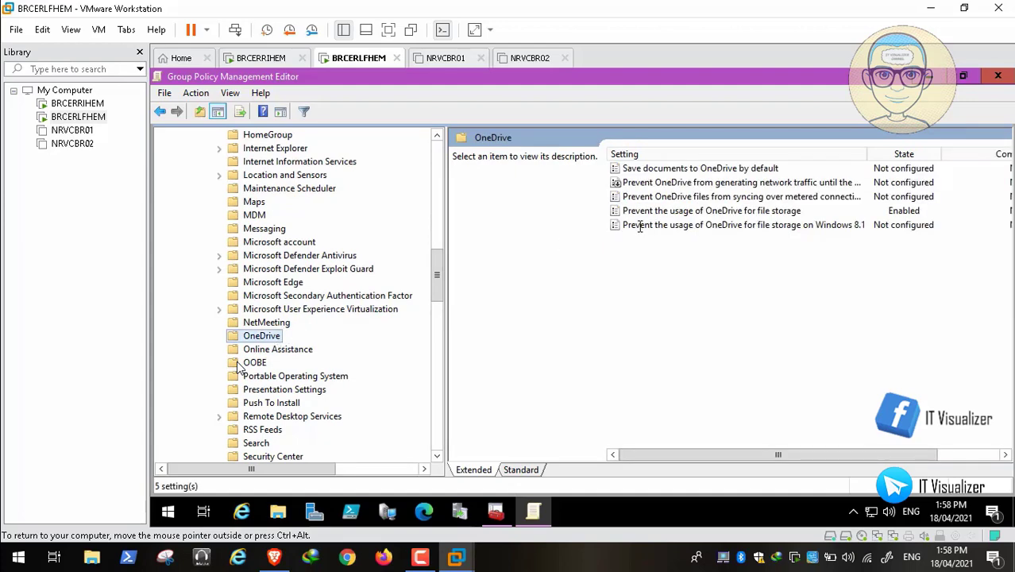
Step: Review each OneDrive setting, confirming Prevent the usage of OneDrive for file storage is Enabled
{"action": "left_click", "coordinate": [713, 184]}
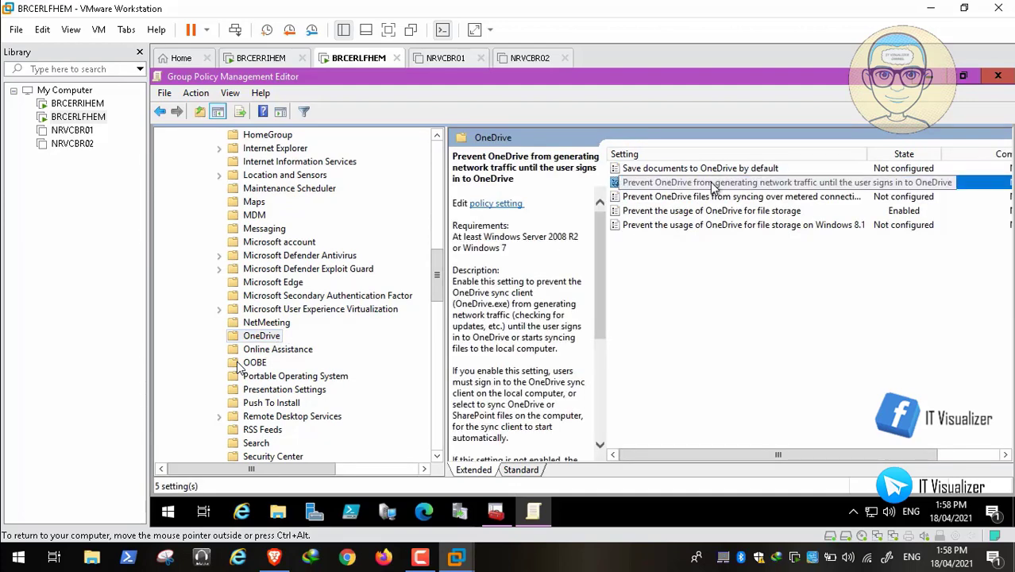
{"action": "left_click", "coordinate": [727, 227]}
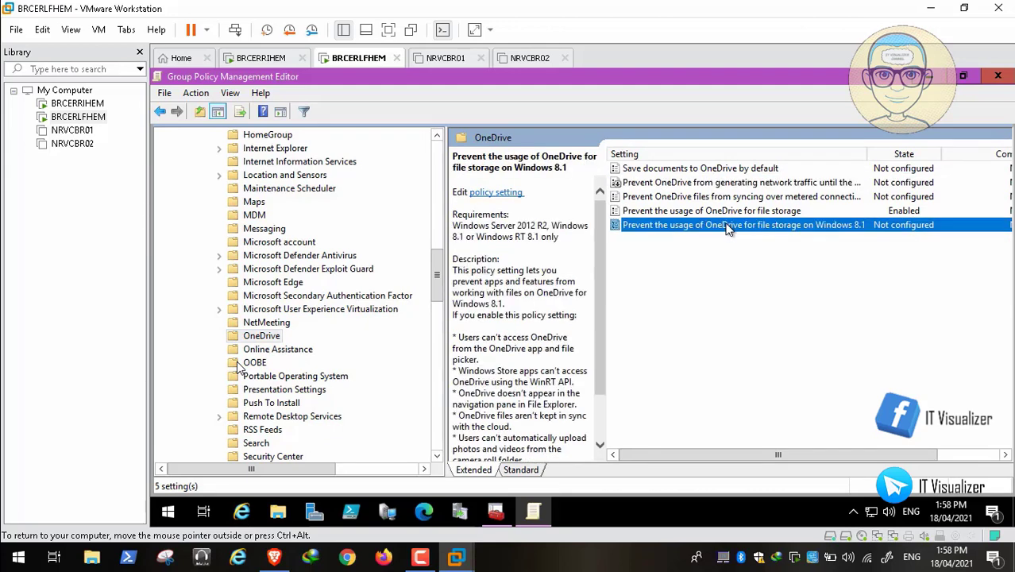
{"action": "left_click", "coordinate": [725, 214]}
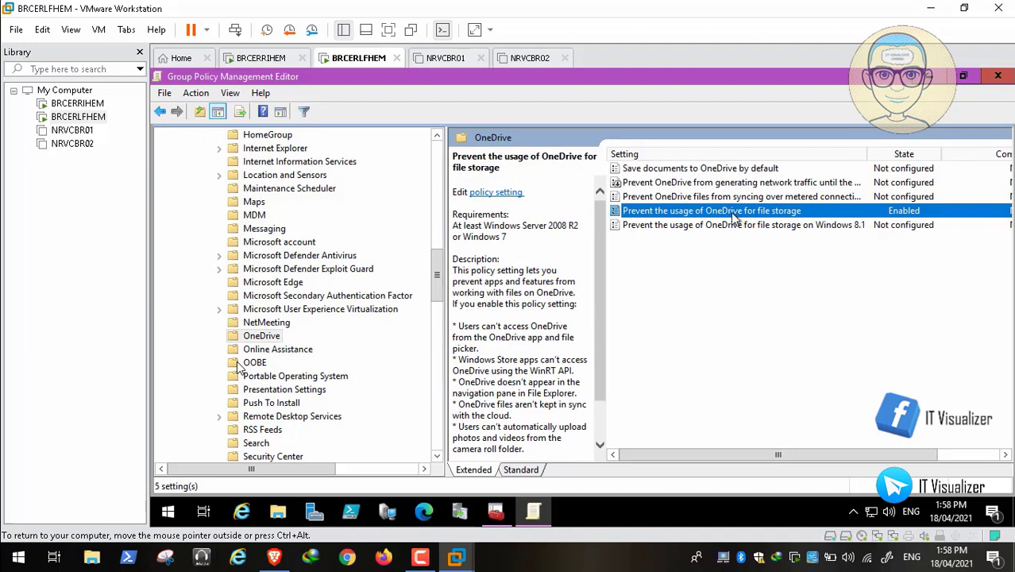
{"action": "left_click_drag", "start_coordinate": [757, 454], "coordinate": [670, 450]}
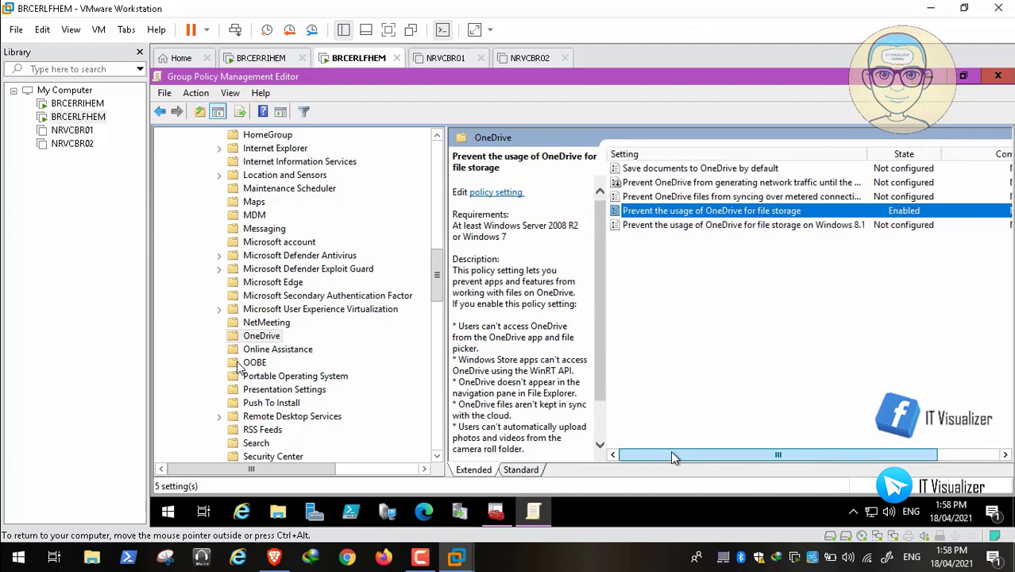
{"action": "left_click", "coordinate": [274, 556]}
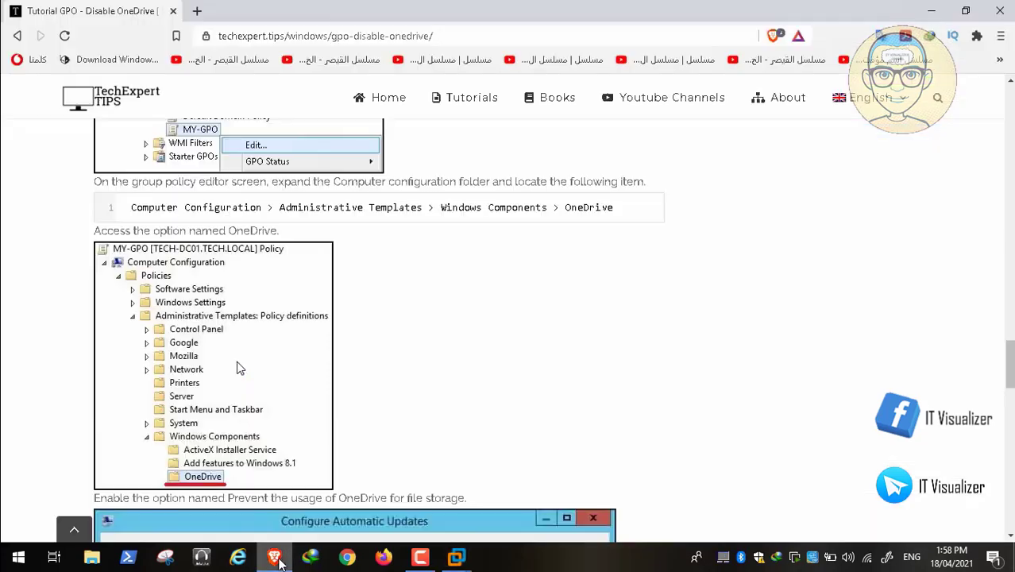
Step: Go back to the Windows category page and scroll to articles like Printer installation and Disable CD and DVD access
{"action": "left_click", "coordinate": [16, 36]}
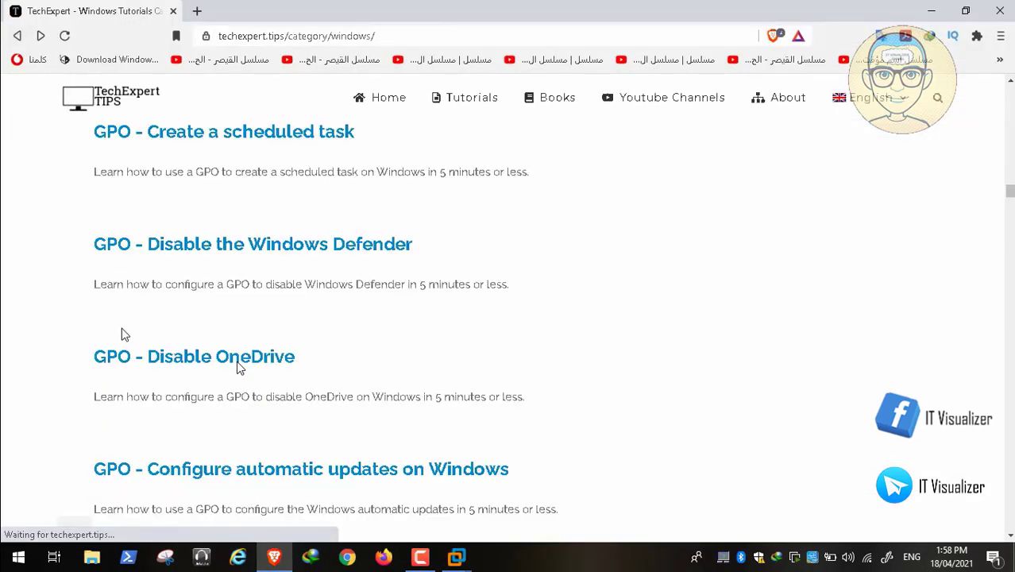
{"action": "scroll", "coordinate": [122, 329], "scroll_direction": "down", "scroll_amount": 1}
{"action": "scroll", "coordinate": [122, 334], "scroll_direction": "down", "scroll_amount": 5}
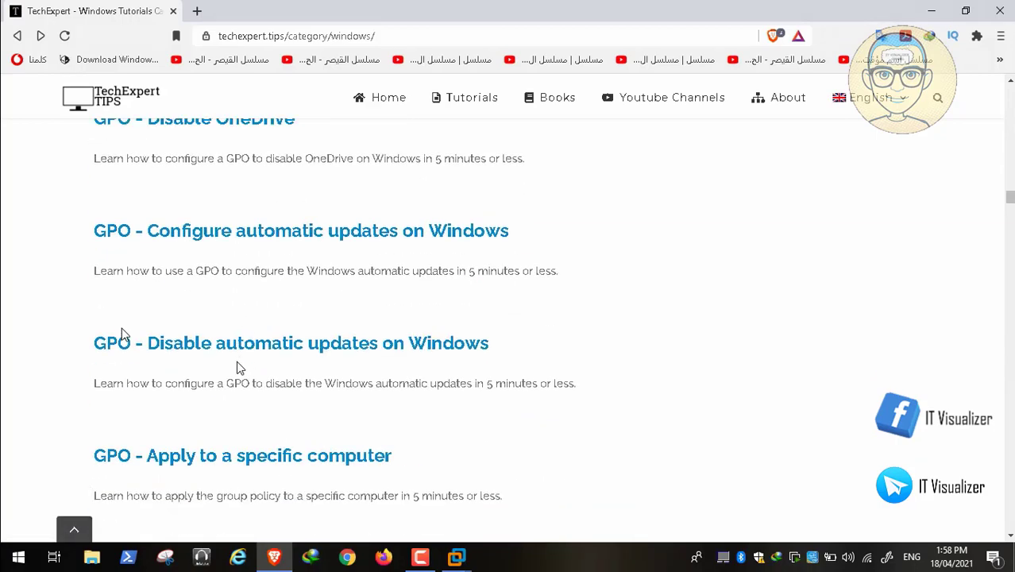
{"action": "scroll", "coordinate": [122, 334], "scroll_direction": "down", "scroll_amount": 3}
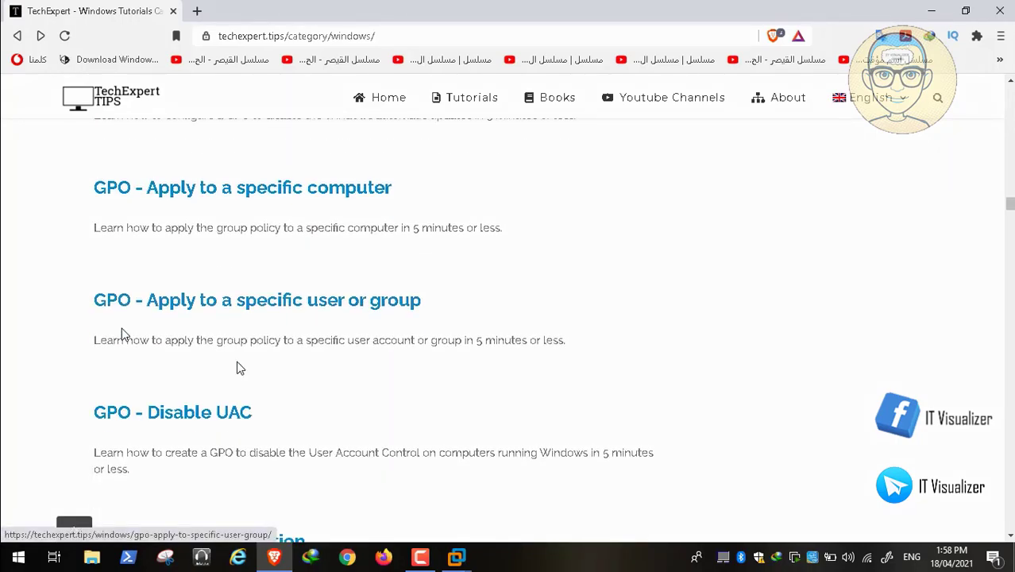
{"action": "scroll", "coordinate": [123, 334], "scroll_direction": "down", "scroll_amount": 2}
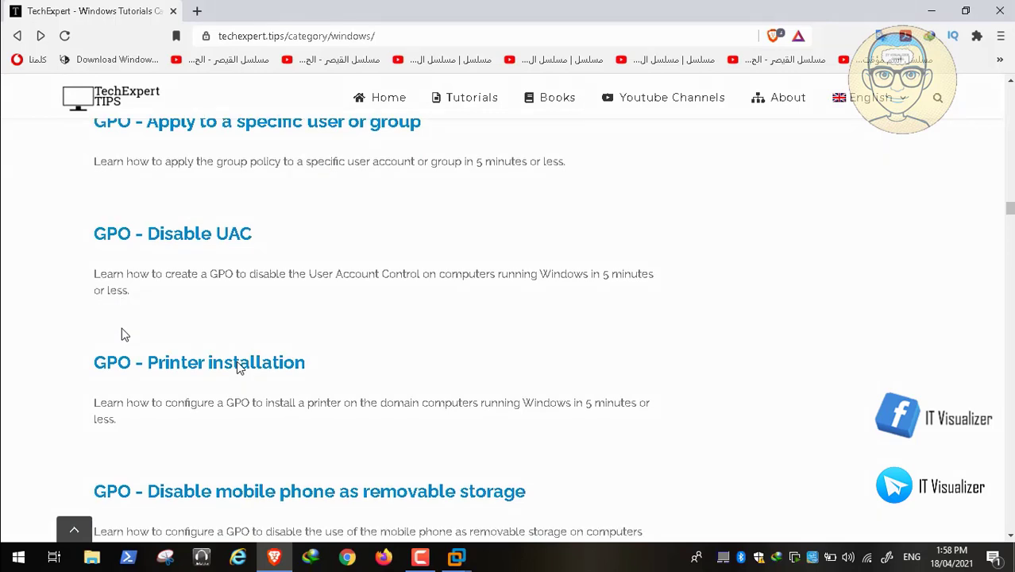
{"action": "scroll", "coordinate": [123, 334], "scroll_direction": "down", "scroll_amount": 1}
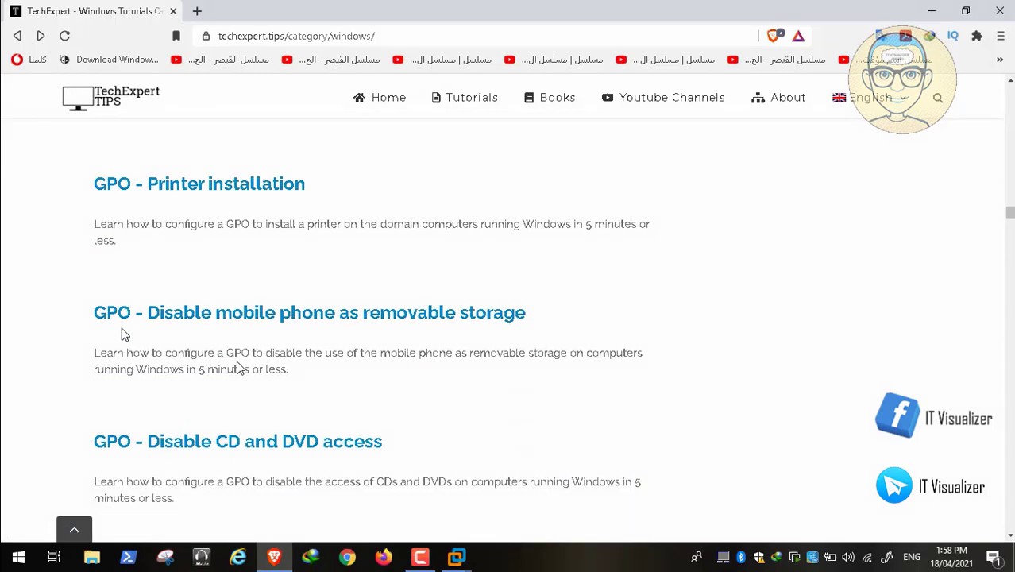
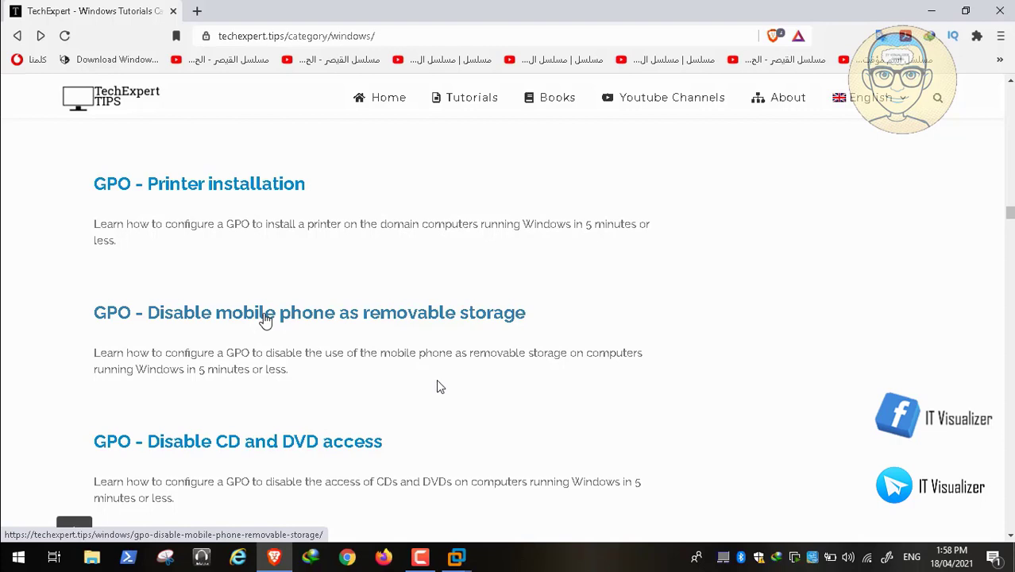
Step: Resume the tutorial video, read through the WPD Devices deny-access dialogs, and switch to the Group Policy editor
{"action": "mouse_move", "coordinate": [10, 521]}
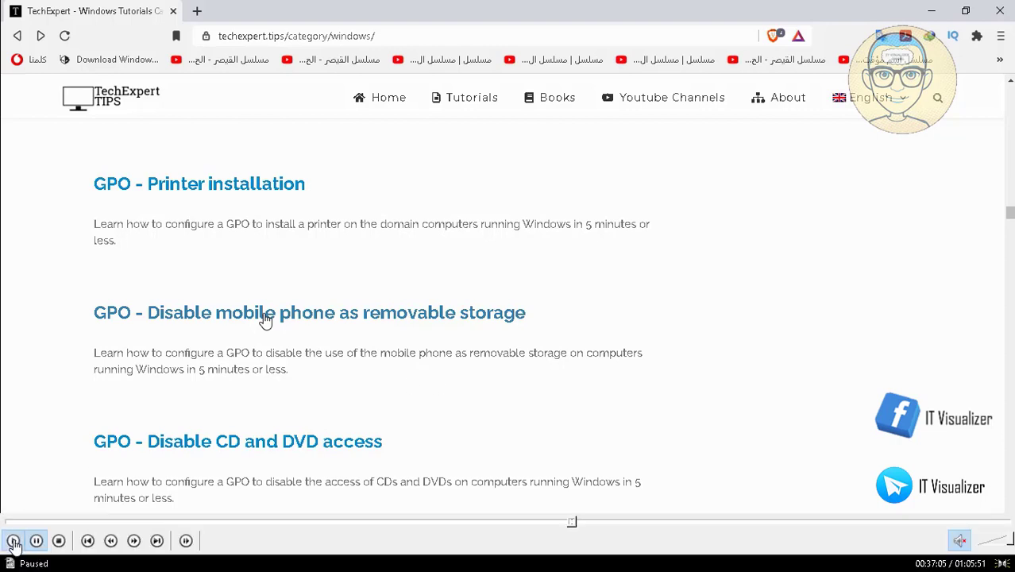
{"action": "left_click", "coordinate": [13, 543]}
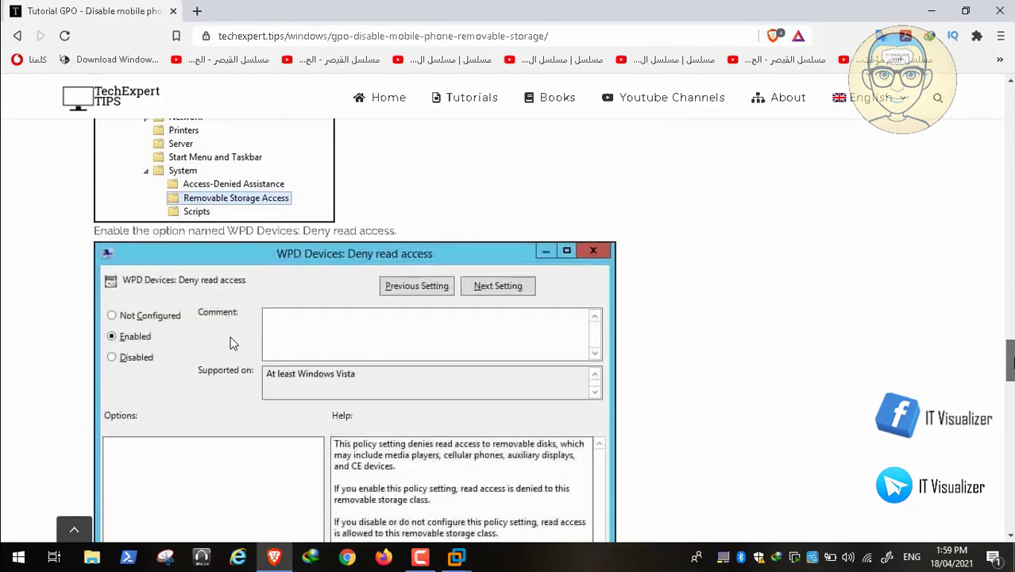
{"action": "scroll", "coordinate": [233, 344], "scroll_direction": "down", "scroll_amount": 5}
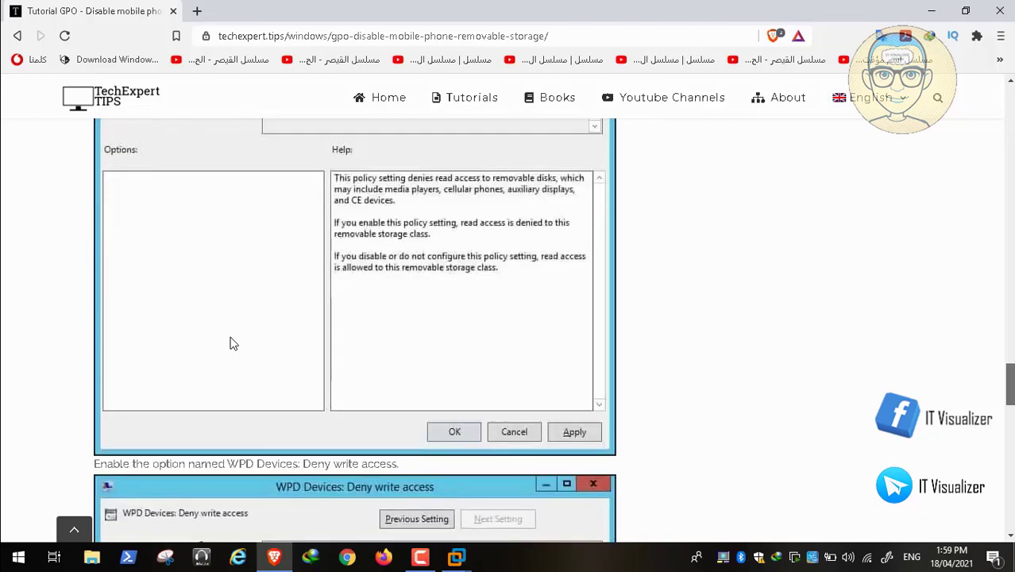
{"action": "scroll", "coordinate": [230, 342], "scroll_direction": "down", "scroll_amount": 2}
{"action": "scroll", "coordinate": [230, 342], "scroll_direction": "up", "scroll_amount": 3}
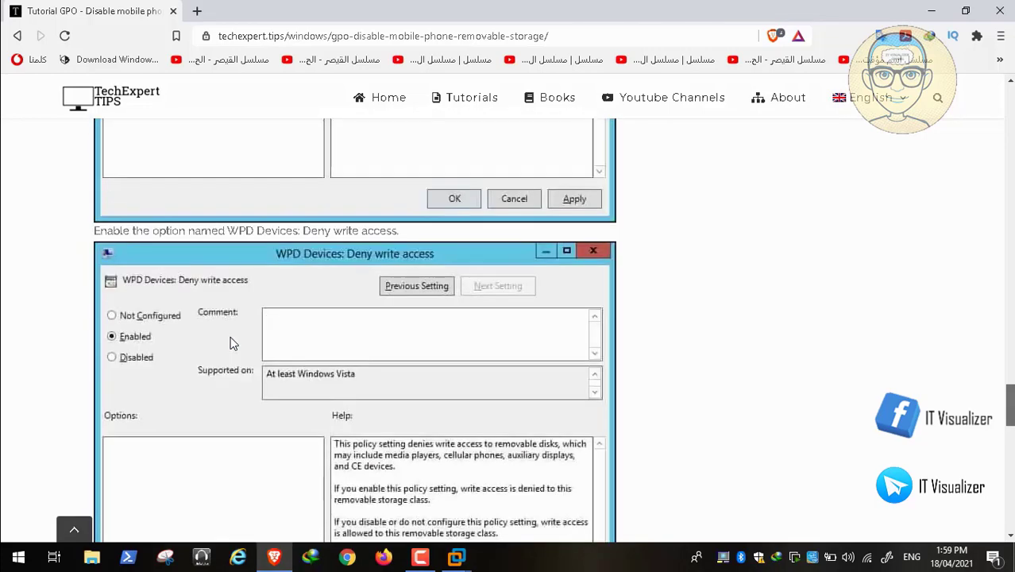
{"action": "scroll", "coordinate": [232, 343], "scroll_direction": "up", "scroll_amount": 4}
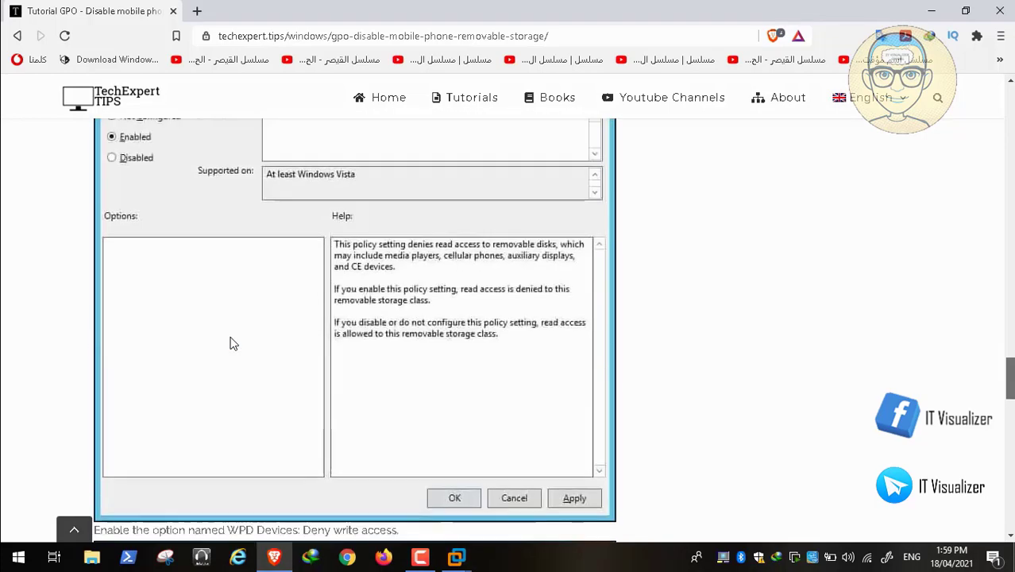
{"action": "scroll", "coordinate": [232, 343], "scroll_direction": "down", "scroll_amount": 5}
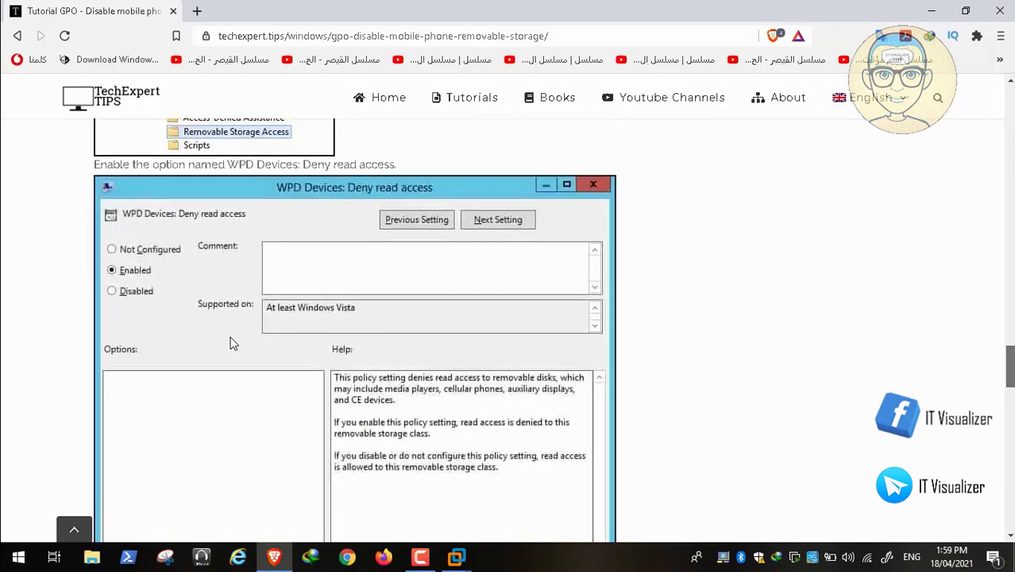
{"action": "scroll", "coordinate": [233, 343], "scroll_direction": "down", "scroll_amount": 7}
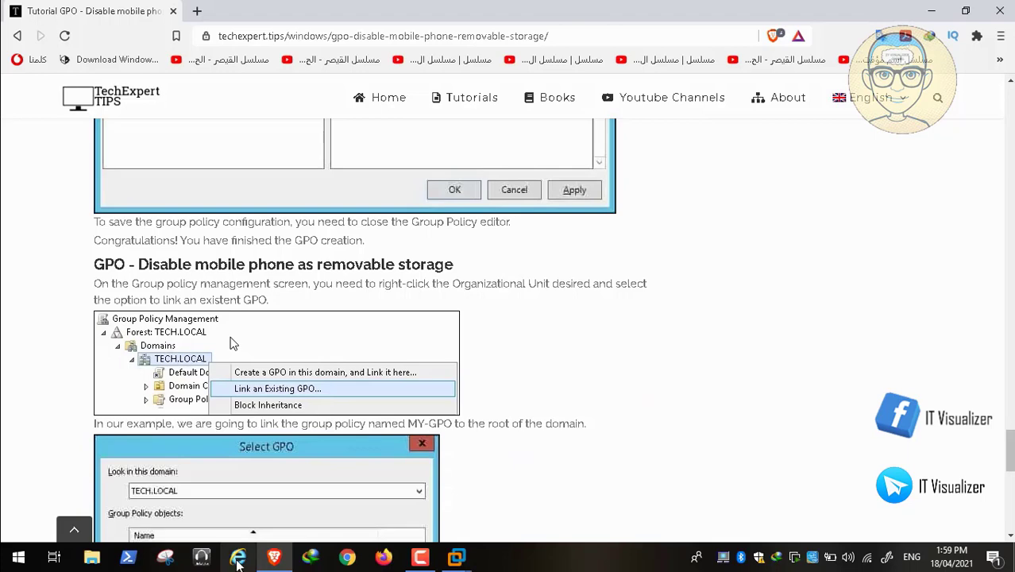
{"action": "key", "text": "alt+Tab"}
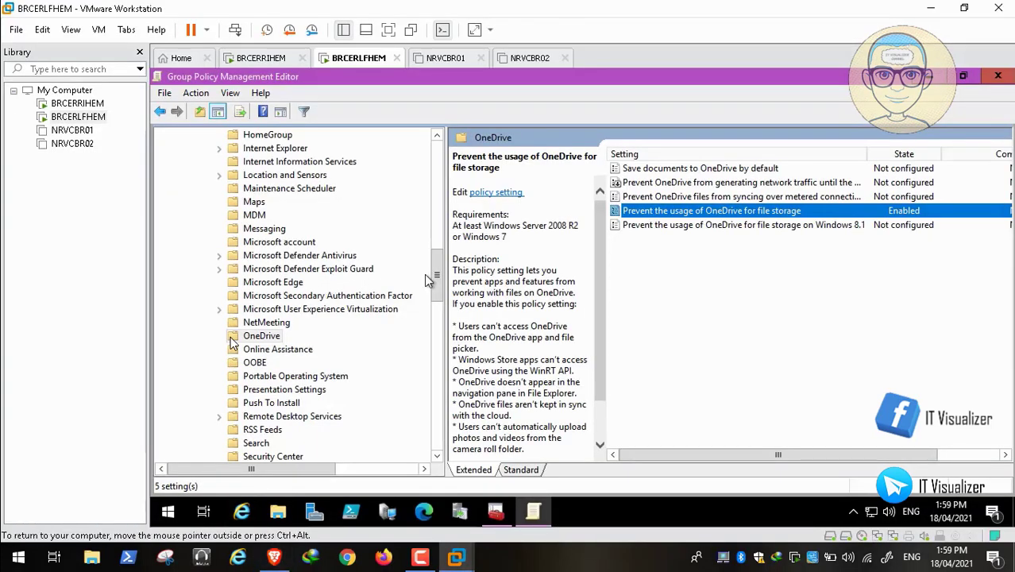
Step: Collapse Windows Components, expand System, and select Removable Storage Access to list its 19 settings
{"action": "left_click_drag", "start_coordinate": [436, 285], "coordinate": [438, 197]}
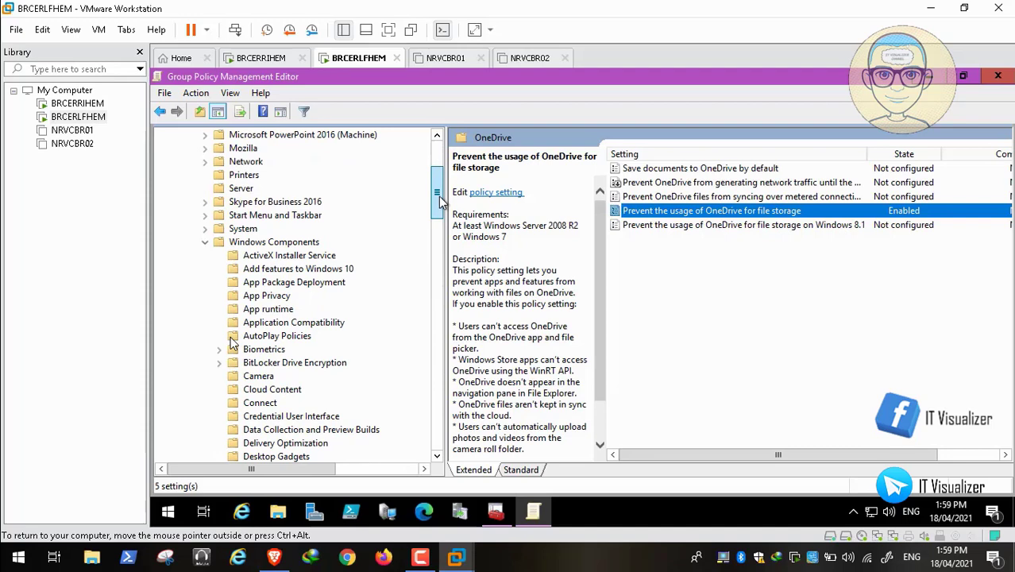
{"action": "left_click", "coordinate": [207, 240]}
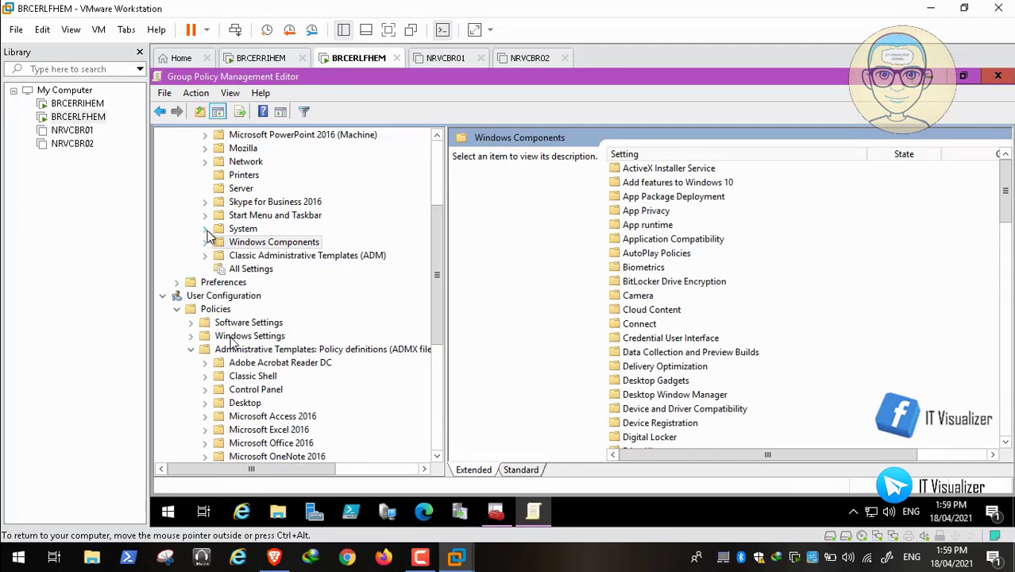
{"action": "left_click", "coordinate": [206, 229]}
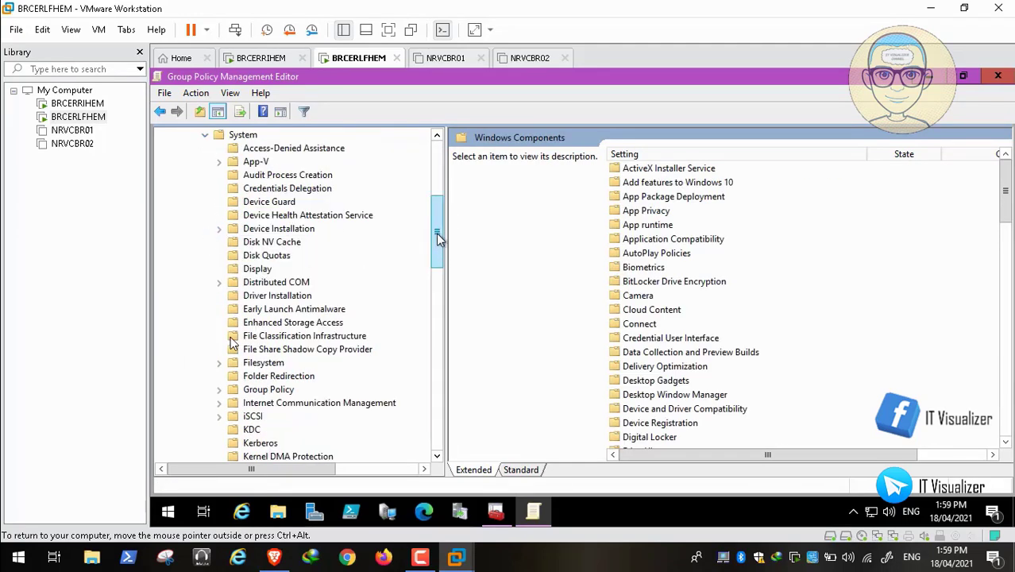
{"action": "left_click_drag", "start_coordinate": [439, 239], "coordinate": [440, 308]}
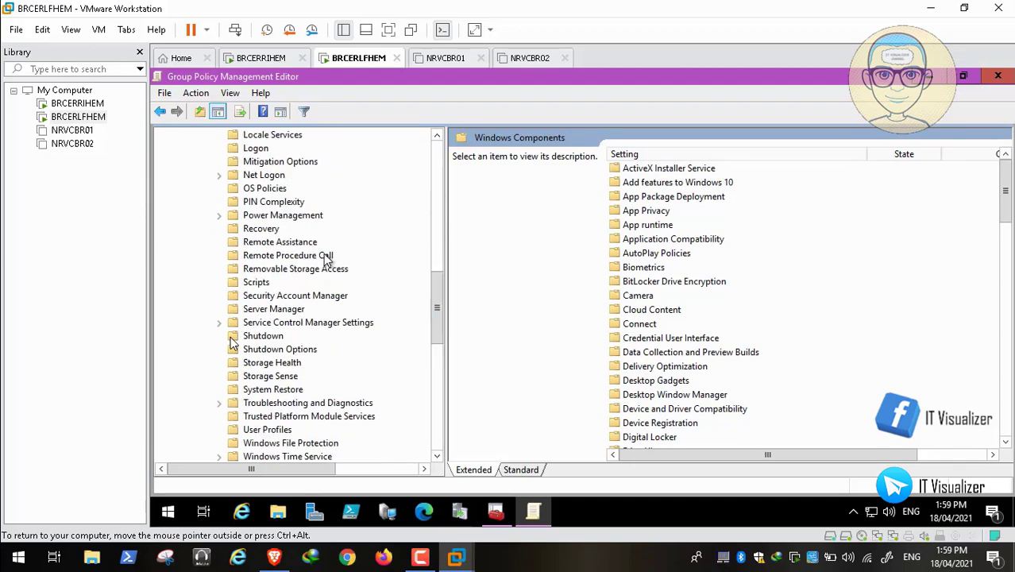
{"action": "left_click", "coordinate": [310, 270]}
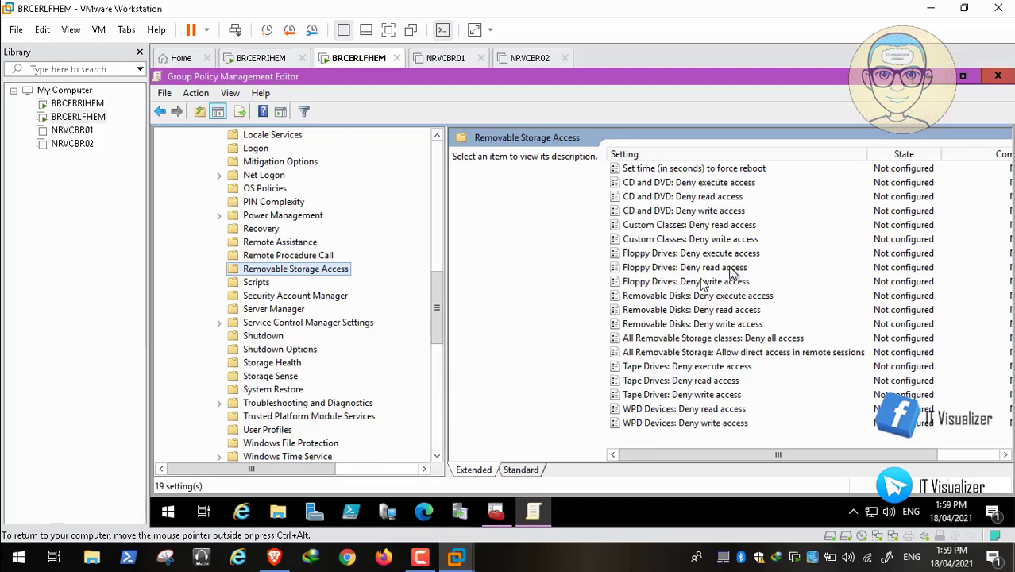
Step: Pause the recording, rewind a few seconds, and resume playback
{"action": "mouse_move", "coordinate": [157, 548]}
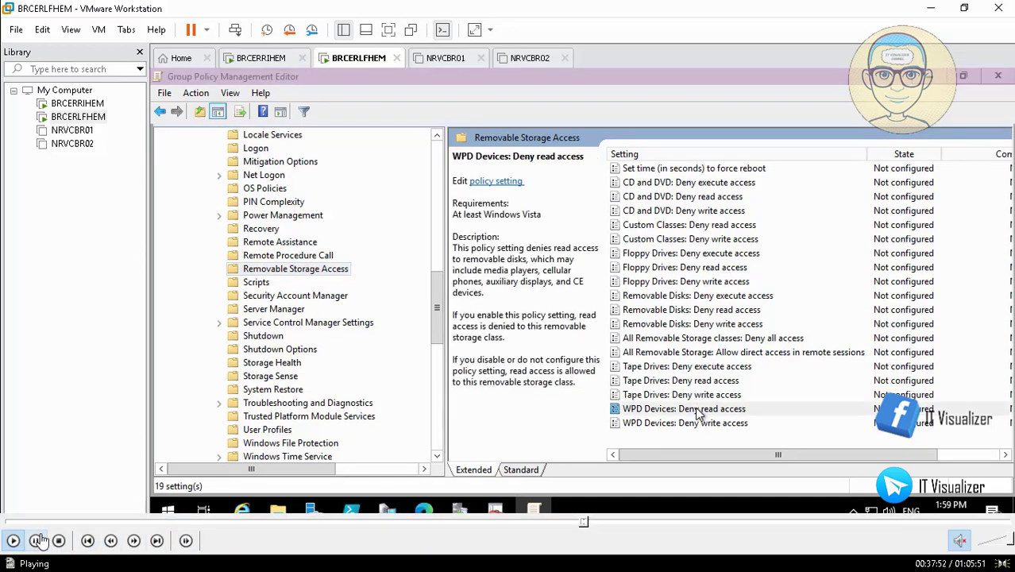
{"action": "left_click", "coordinate": [36, 541]}
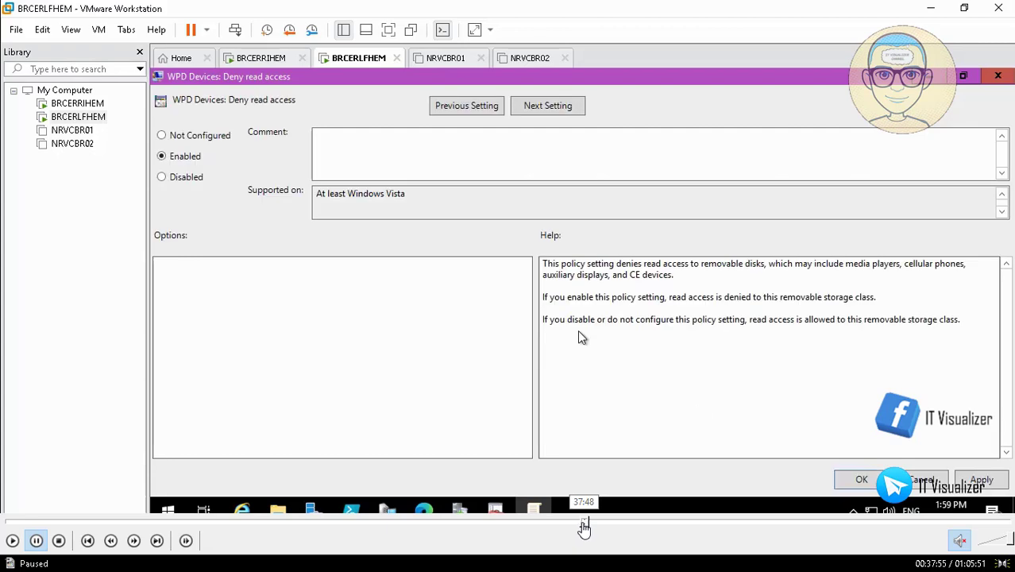
{"action": "left_click", "coordinate": [582, 526]}
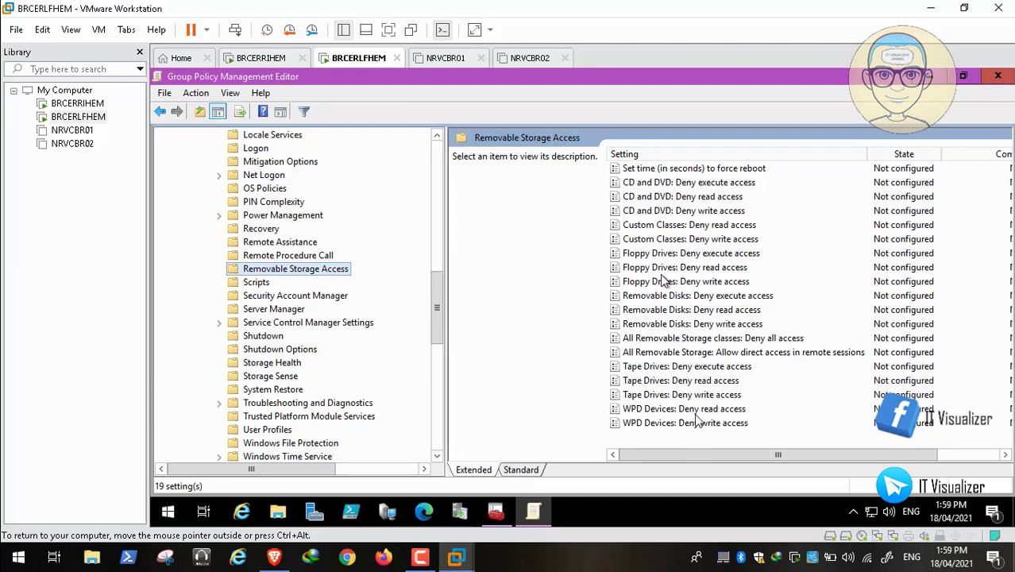
{"action": "mouse_move", "coordinate": [72, 566]}
{"action": "left_click", "coordinate": [129, 279]}
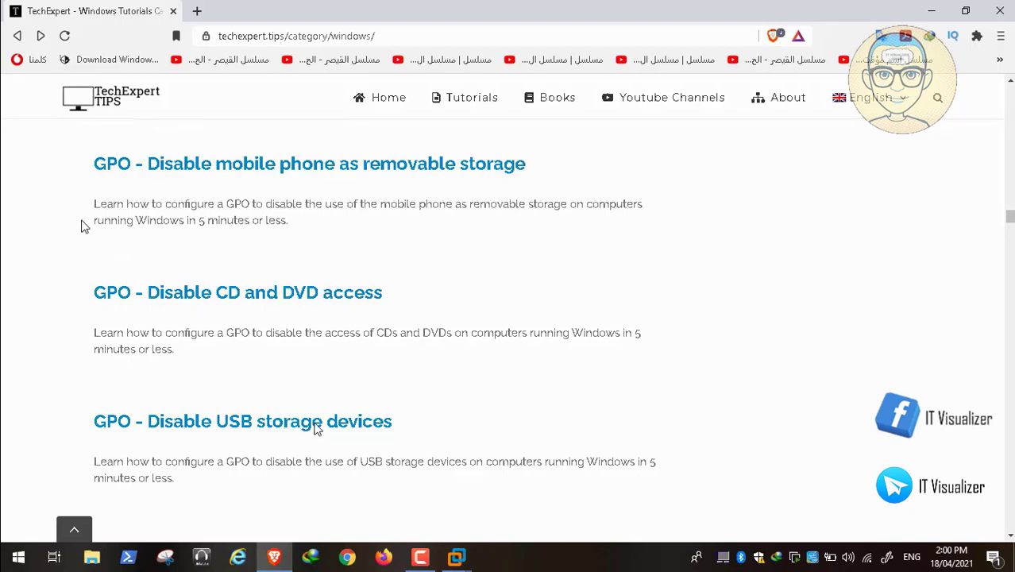
Step: Seek the recording ahead to where CD and DVD: Deny execute, read and write access are Enabled
{"action": "mouse_move", "coordinate": [427, 551]}
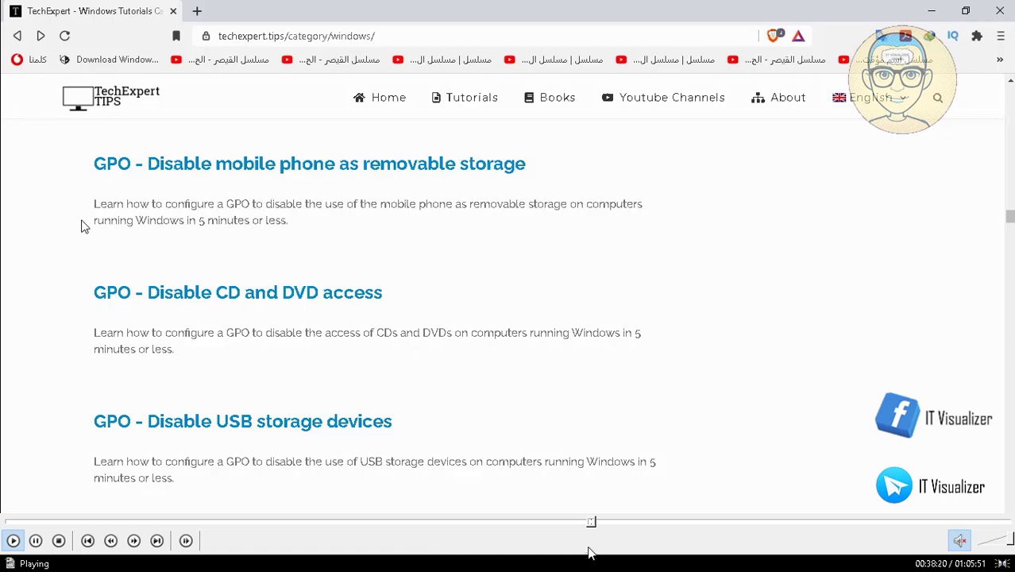
{"action": "left_click", "coordinate": [601, 523]}
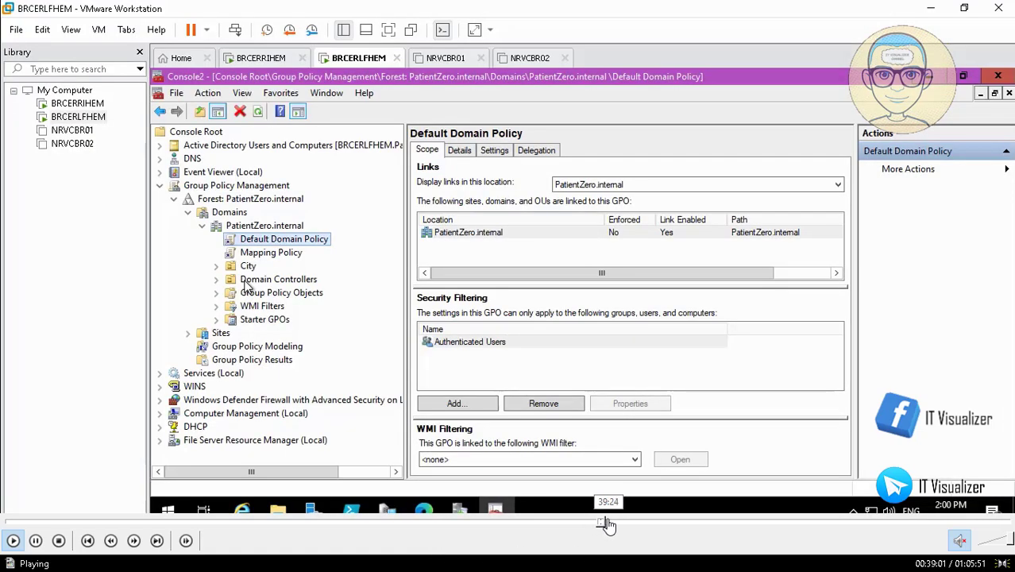
{"action": "left_click", "coordinate": [607, 525]}
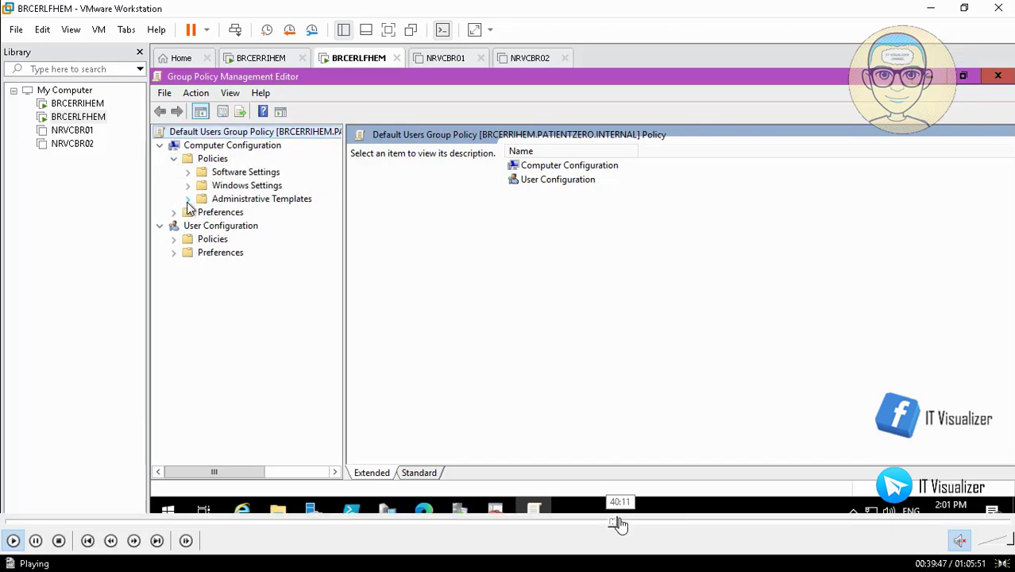
{"action": "left_click", "coordinate": [618, 523]}
{"action": "left_click", "coordinate": [625, 524]}
{"action": "left_click", "coordinate": [628, 524]}
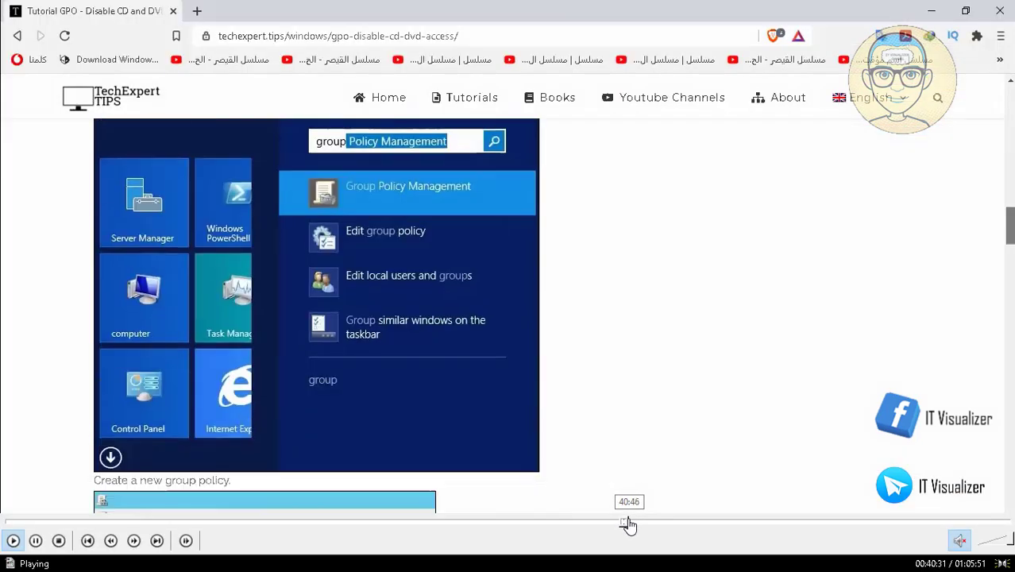
{"action": "left_click", "coordinate": [635, 524]}
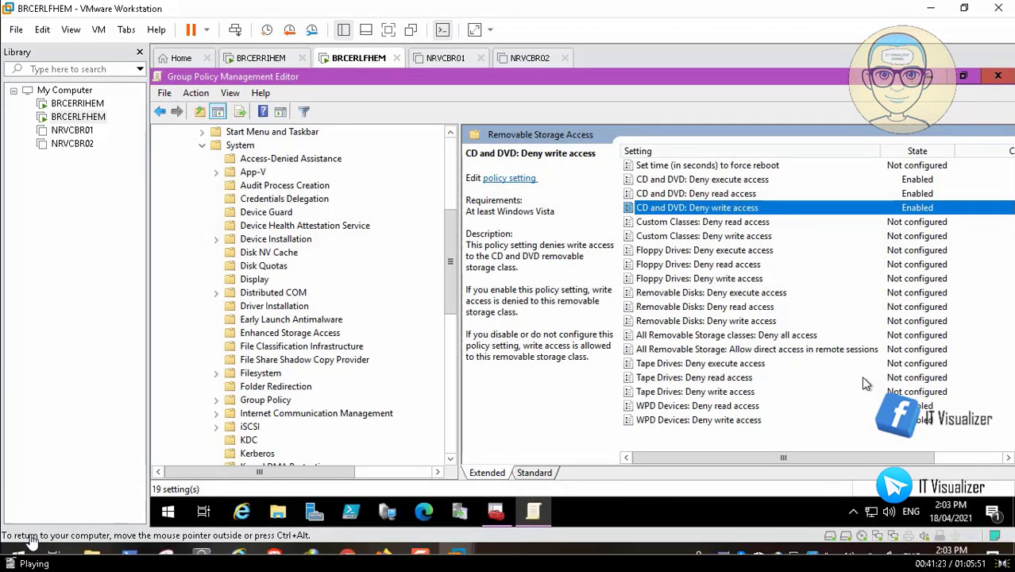
Step: Pause, then skip ahead to Removable Disks and All Removable Storage classes: Deny all access Enabled
{"action": "left_click", "coordinate": [36, 541]}
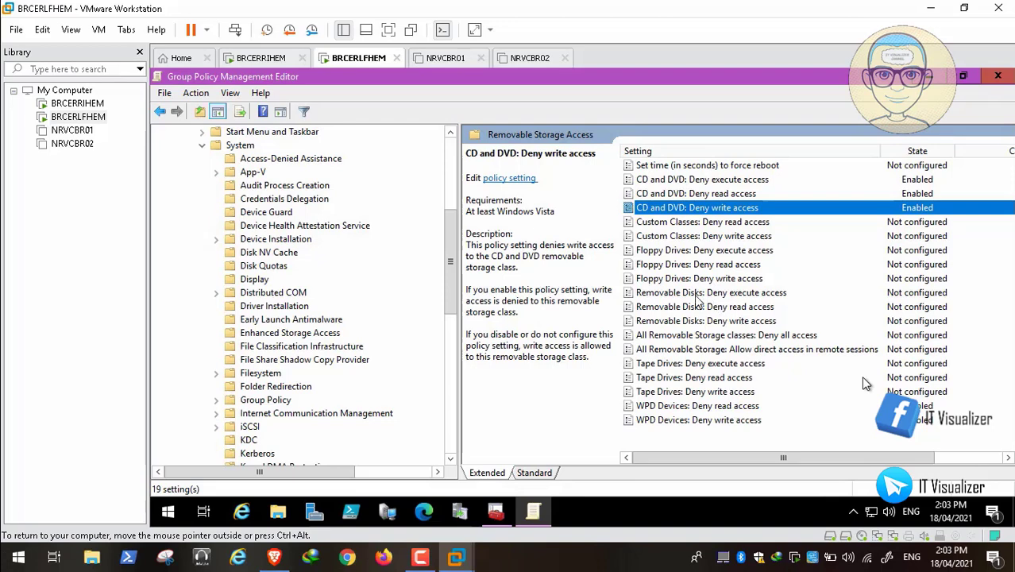
{"action": "key", "text": "space"}
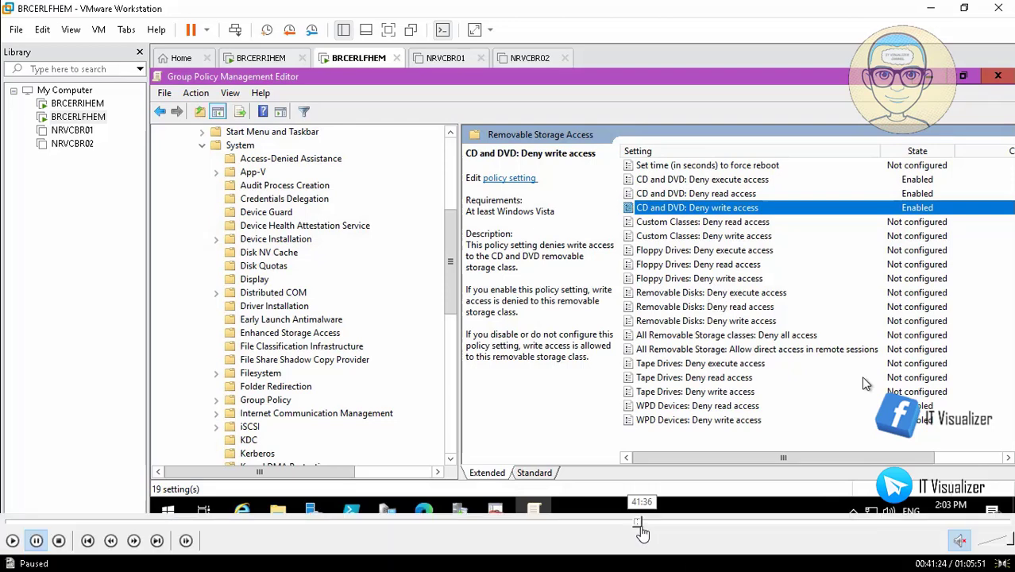
{"action": "left_click", "coordinate": [644, 522]}
{"action": "left_click", "coordinate": [653, 524]}
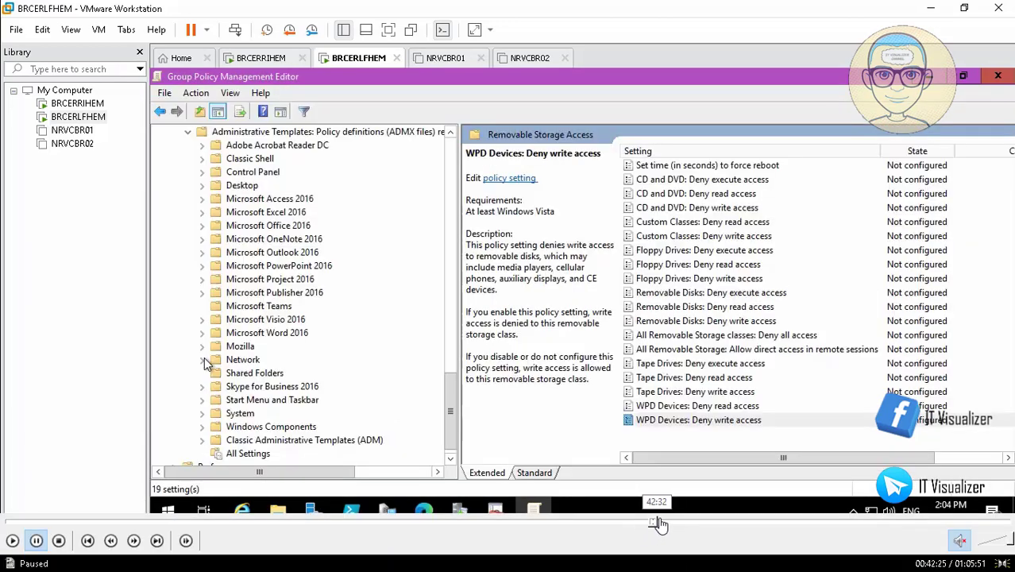
{"action": "left_click", "coordinate": [666, 525]}
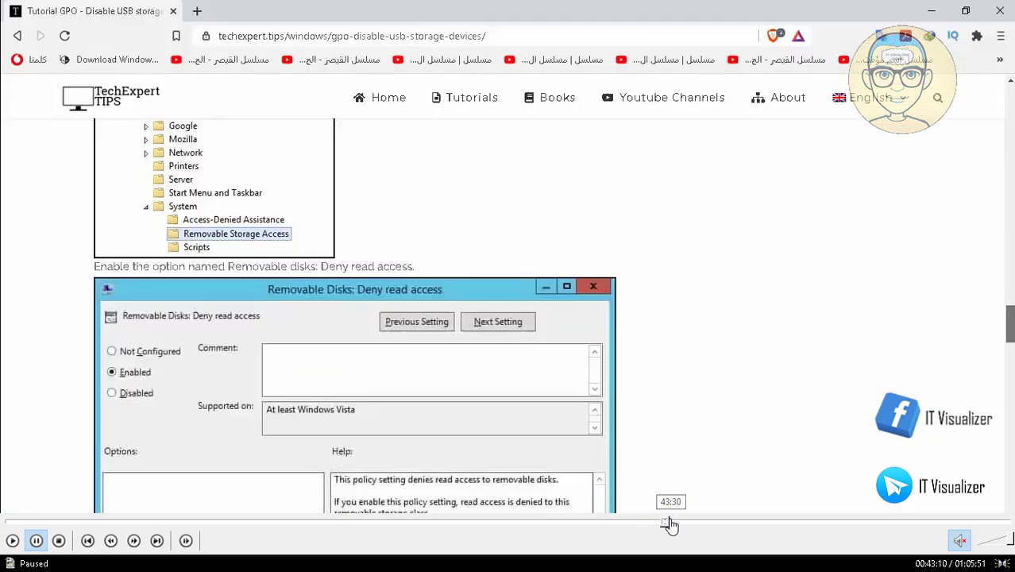
{"action": "left_click", "coordinate": [669, 524]}
{"action": "left_click", "coordinate": [677, 524]}
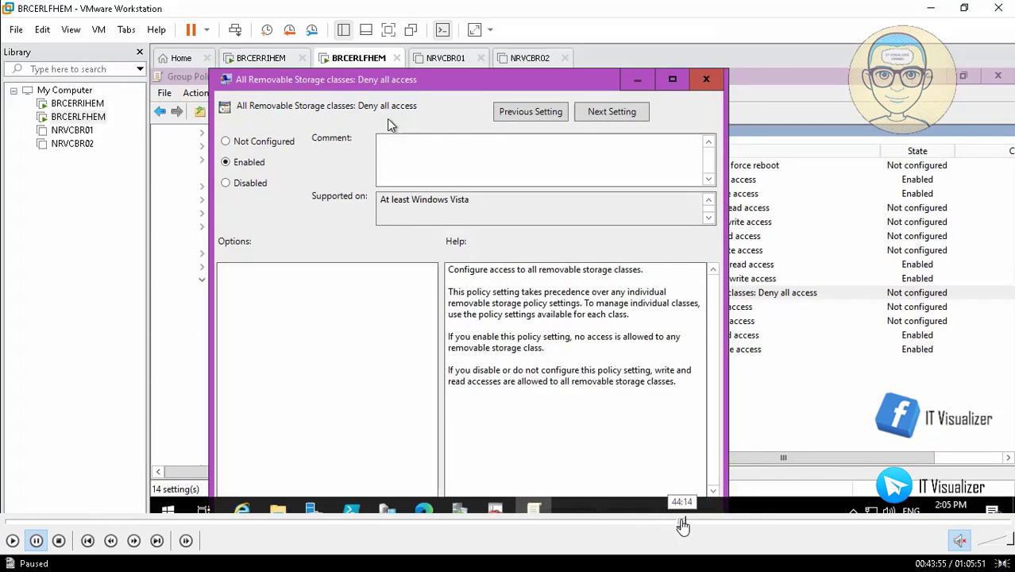
{"action": "left_click", "coordinate": [679, 524]}
{"action": "left_click", "coordinate": [680, 524]}
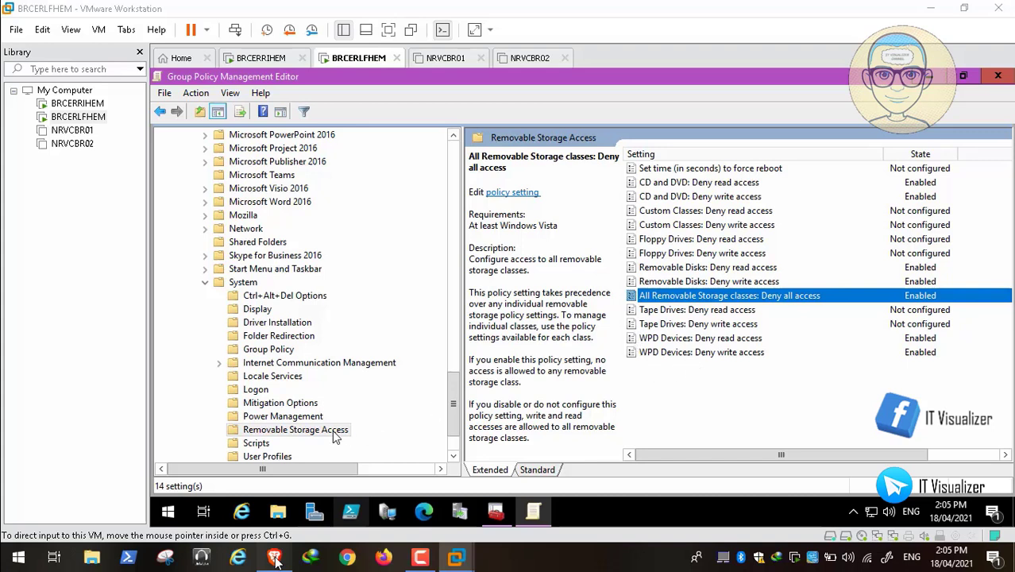
{"action": "left_click", "coordinate": [35, 541]}
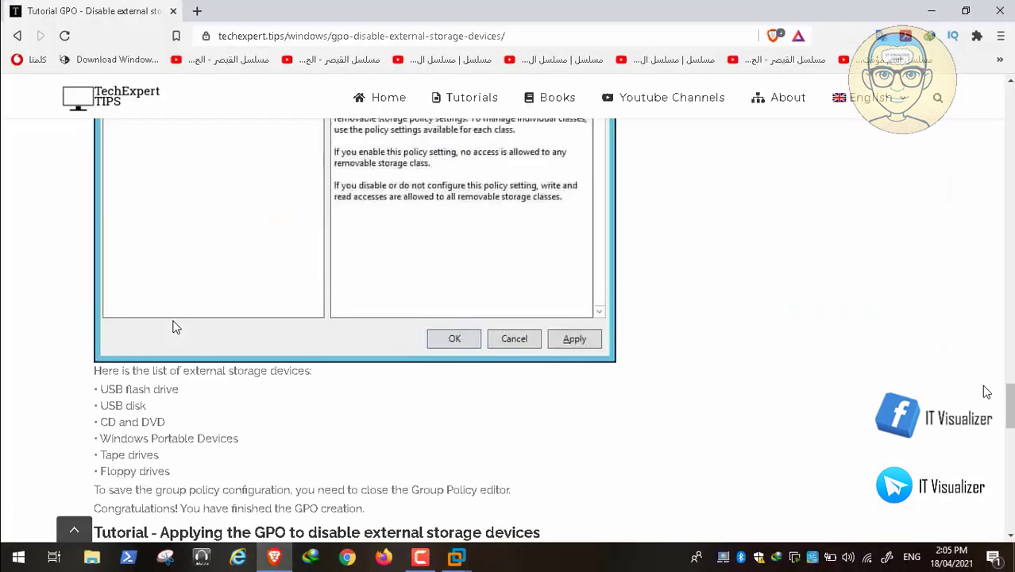
{"action": "mouse_move", "coordinate": [1011, 396]}
{"action": "left_mouse_down"}
{"action": "mouse_move", "coordinate": [1012, 414]}
{"action": "mouse_move", "coordinate": [1013, 379]}
{"action": "left_mouse_up"}
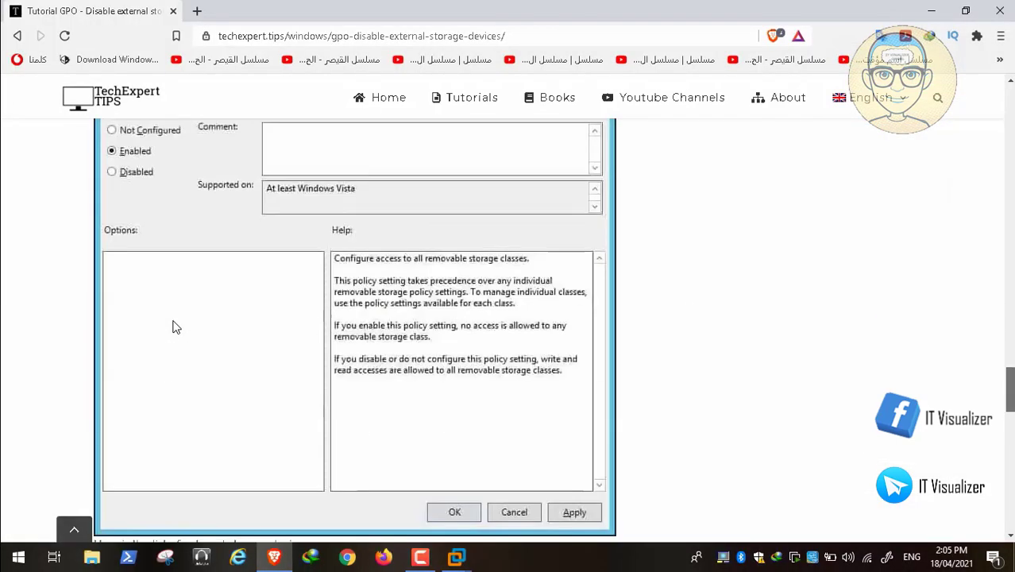
{"action": "scroll", "coordinate": [175, 327], "scroll_direction": "up", "scroll_amount": 7}
{"action": "scroll", "coordinate": [173, 321], "scroll_direction": "down", "scroll_amount": 13}
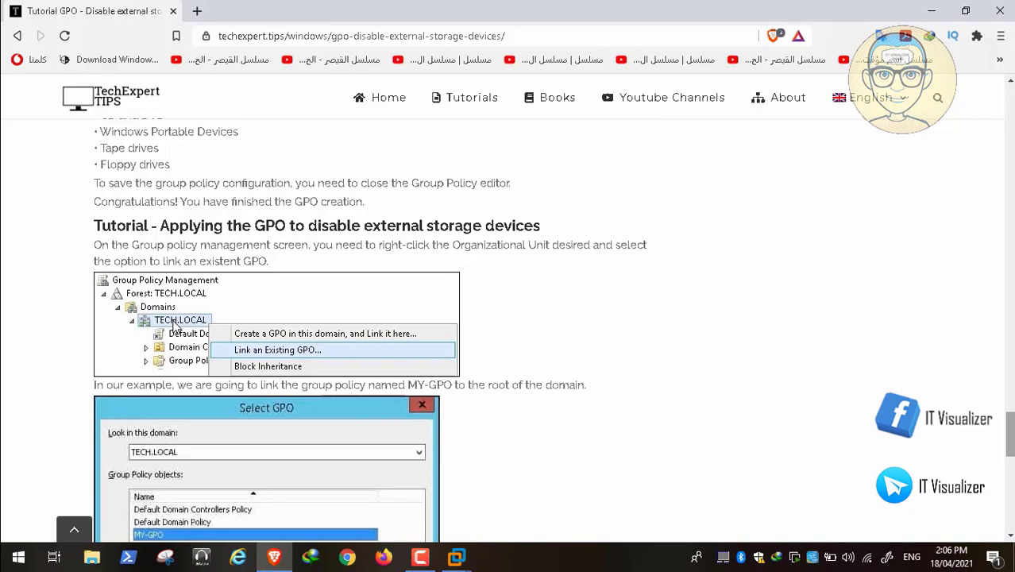
{"action": "left_click", "coordinate": [20, 36]}
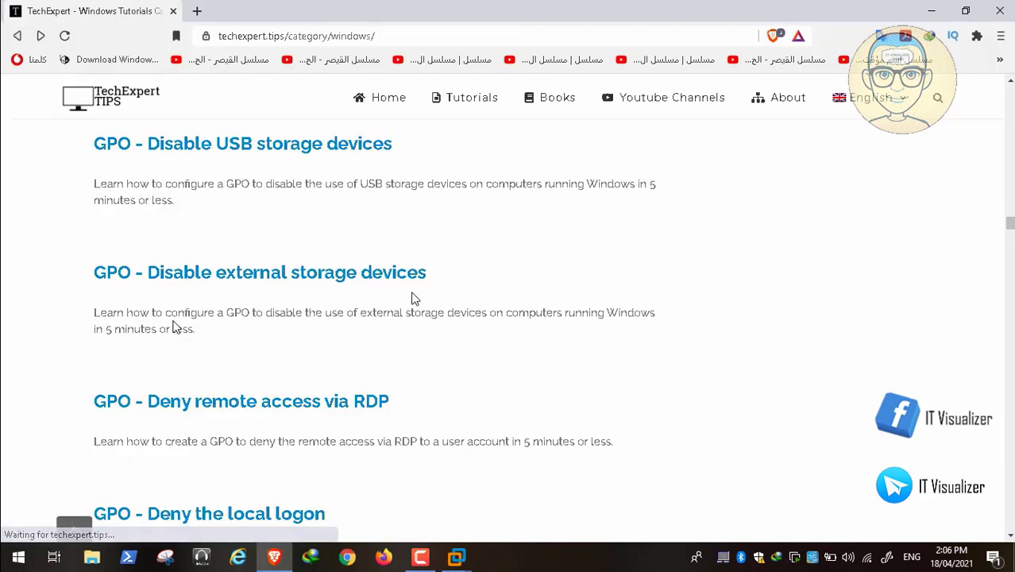
{"action": "left_click", "coordinate": [321, 407]}
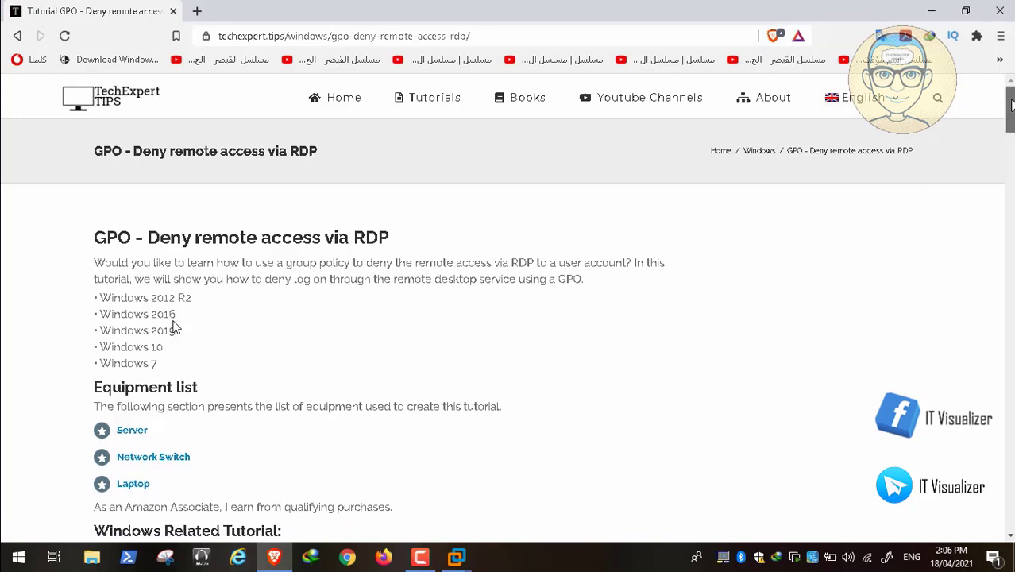
{"action": "scroll", "coordinate": [175, 327], "scroll_direction": "down", "scroll_amount": 6}
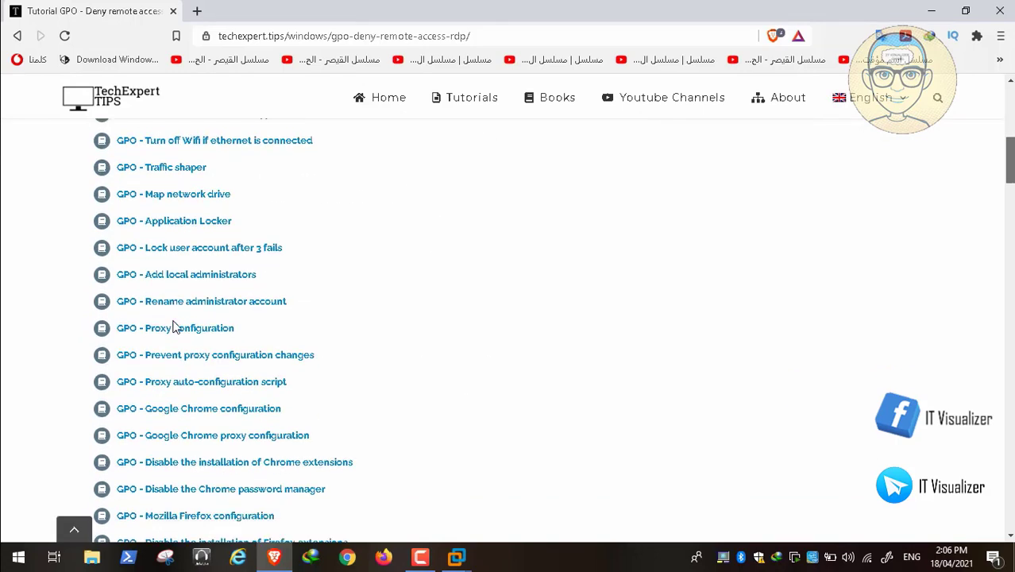
{"action": "scroll", "coordinate": [173, 324], "scroll_direction": "down", "scroll_amount": 12}
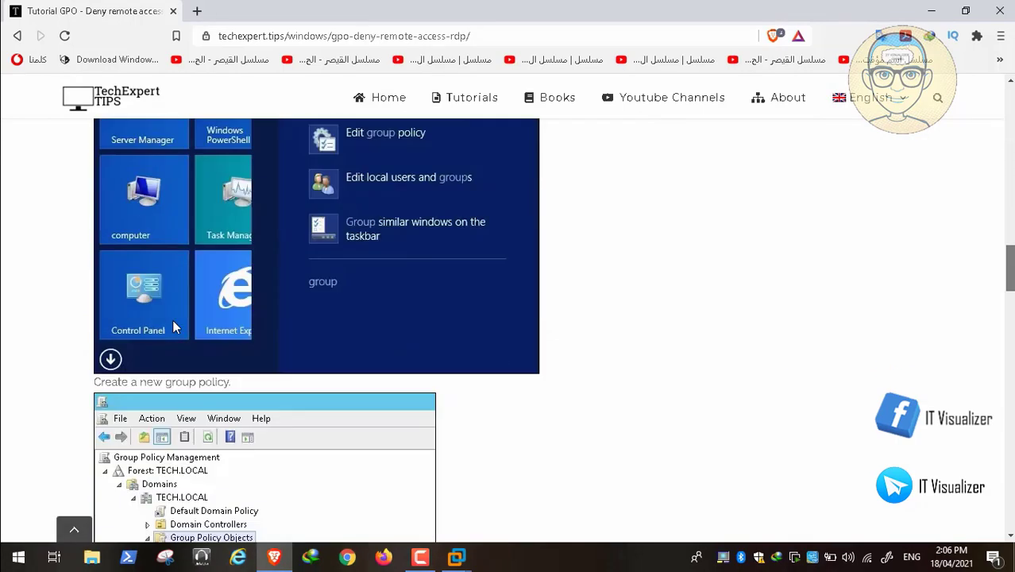
{"action": "scroll", "coordinate": [173, 323], "scroll_direction": "down", "scroll_amount": 5}
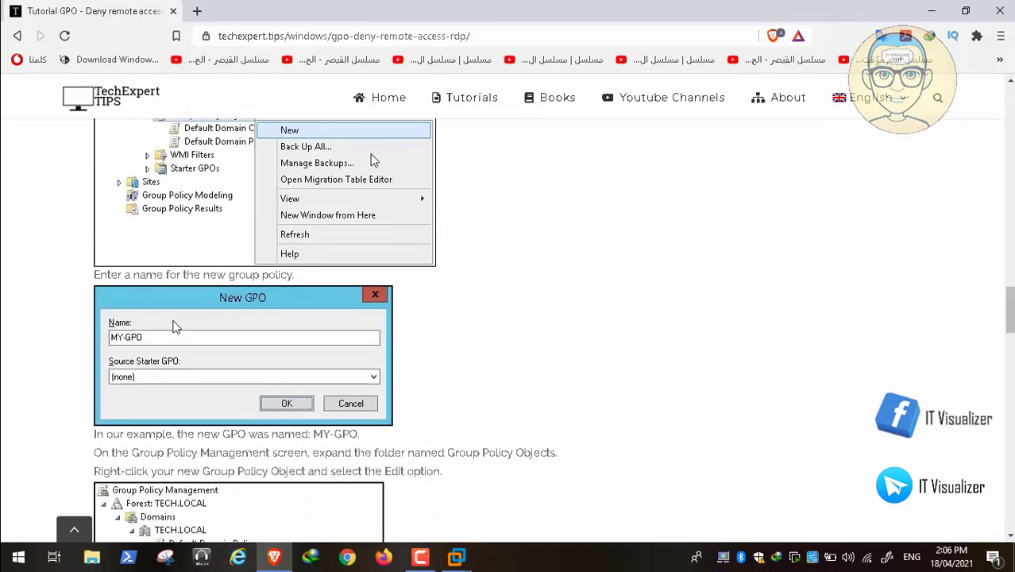
{"action": "left_click", "coordinate": [17, 36]}
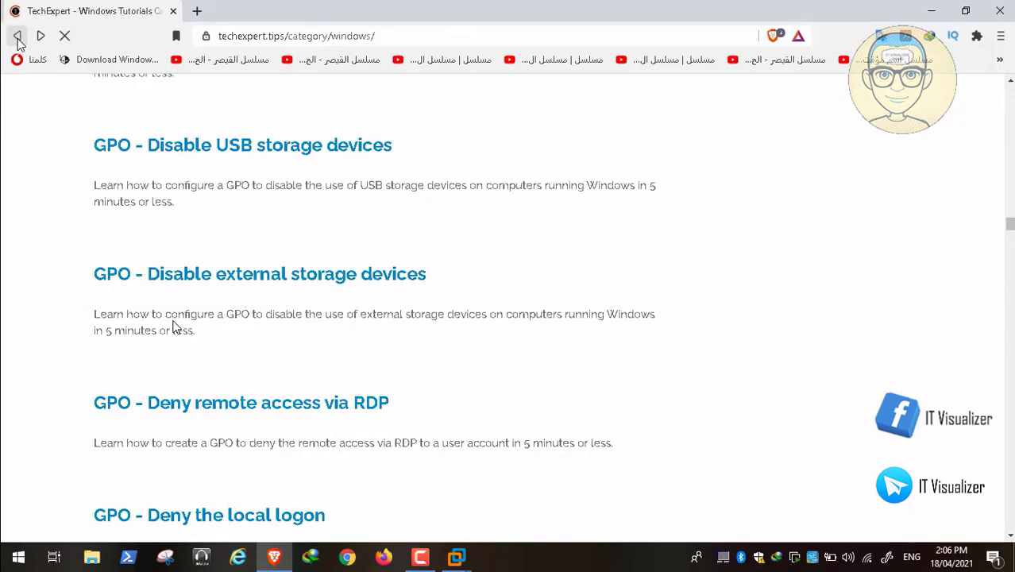
{"action": "scroll", "coordinate": [175, 327], "scroll_direction": "down", "scroll_amount": 3}
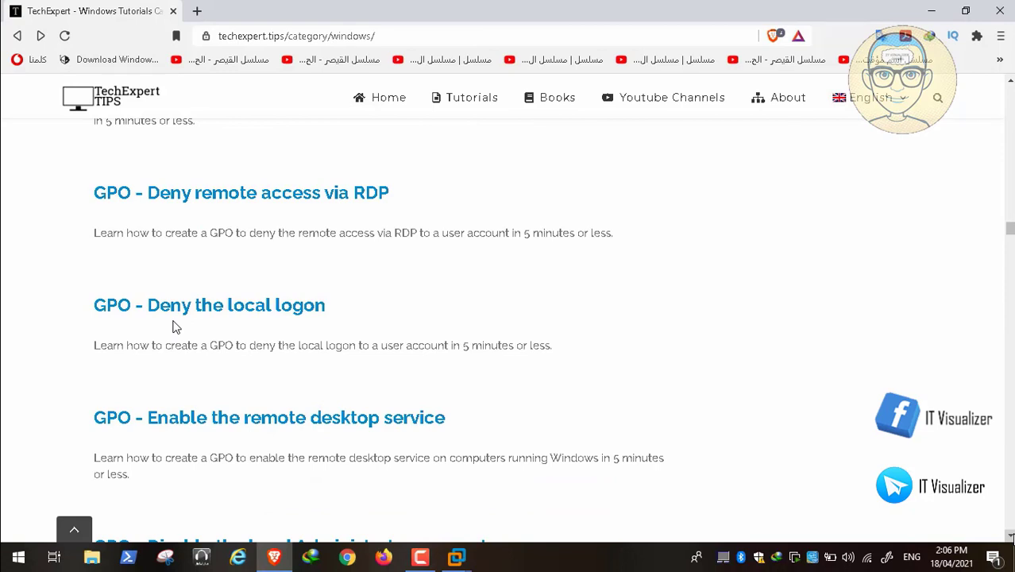
{"action": "mouse_move", "coordinate": [560, 563]}
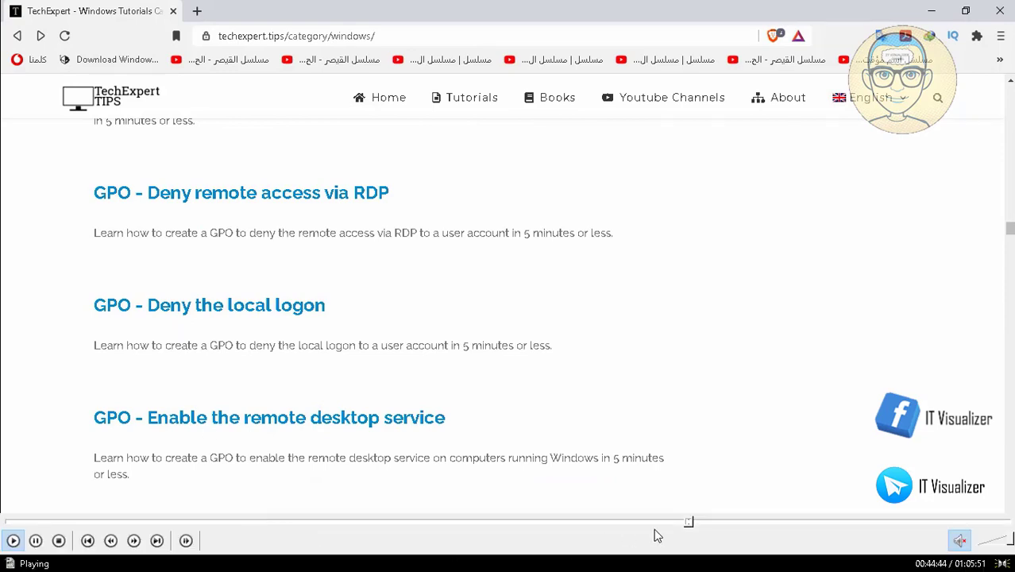
Step: Skip ahead in the recording to the GPO tutorial for disabling the Firefox password manager
{"action": "left_click", "coordinate": [698, 523]}
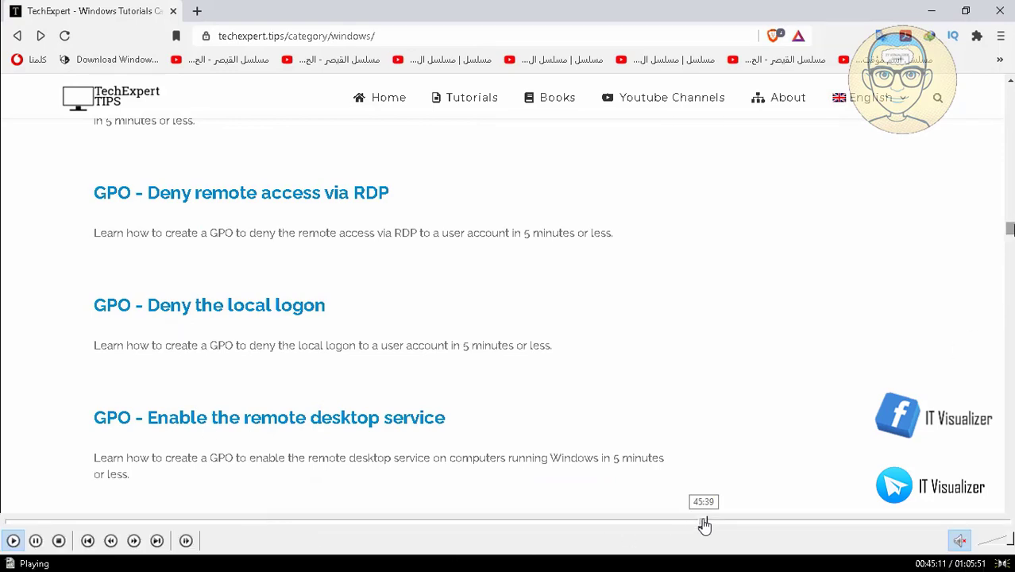
{"action": "left_click", "coordinate": [705, 523]}
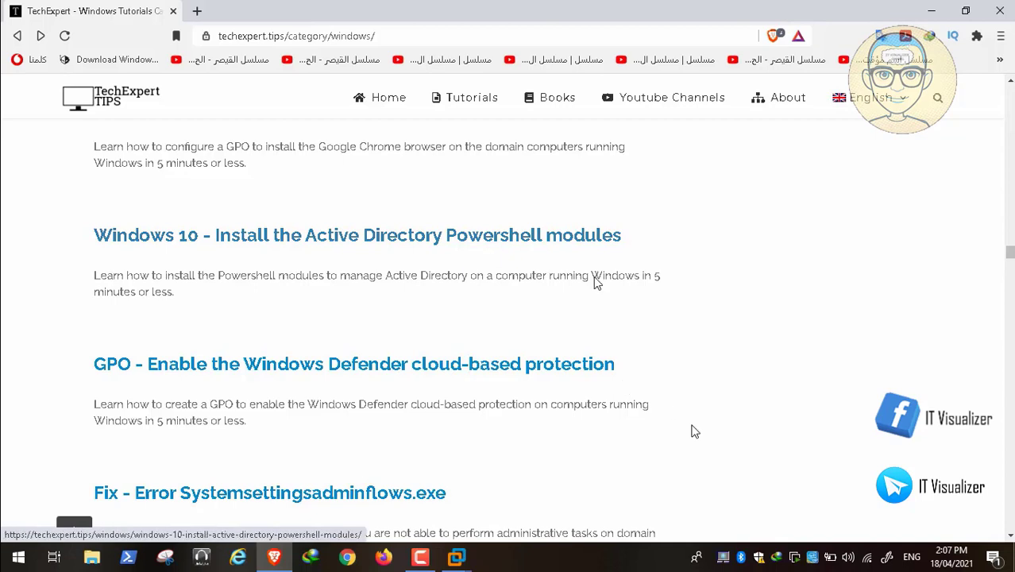
{"action": "mouse_move", "coordinate": [695, 550]}
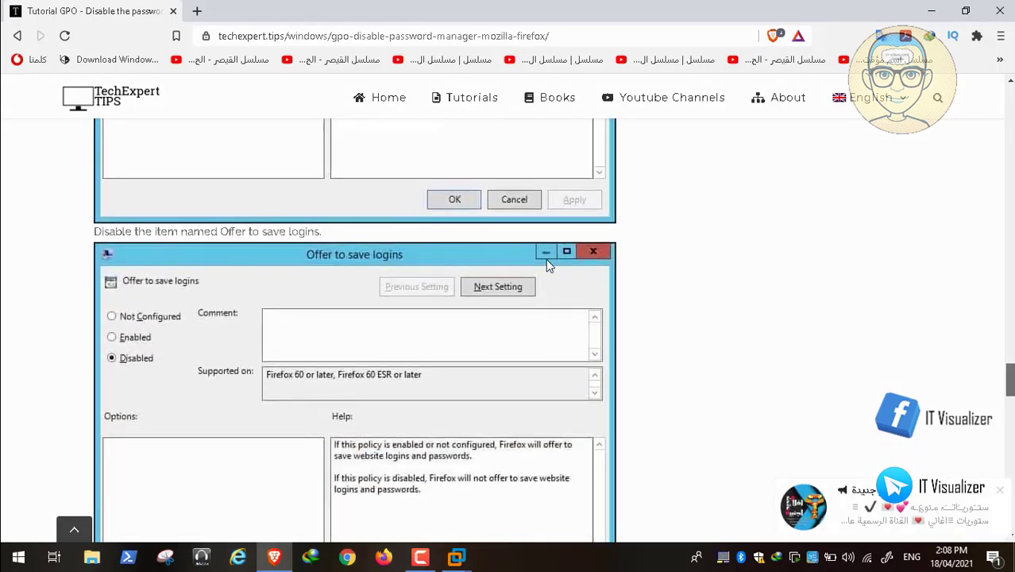
Step: Read through the tutorial's Mozilla Firefox policy steps, then minimize Brave to reveal the VM
{"action": "scroll", "coordinate": [548, 264], "scroll_direction": "down", "scroll_amount": 7}
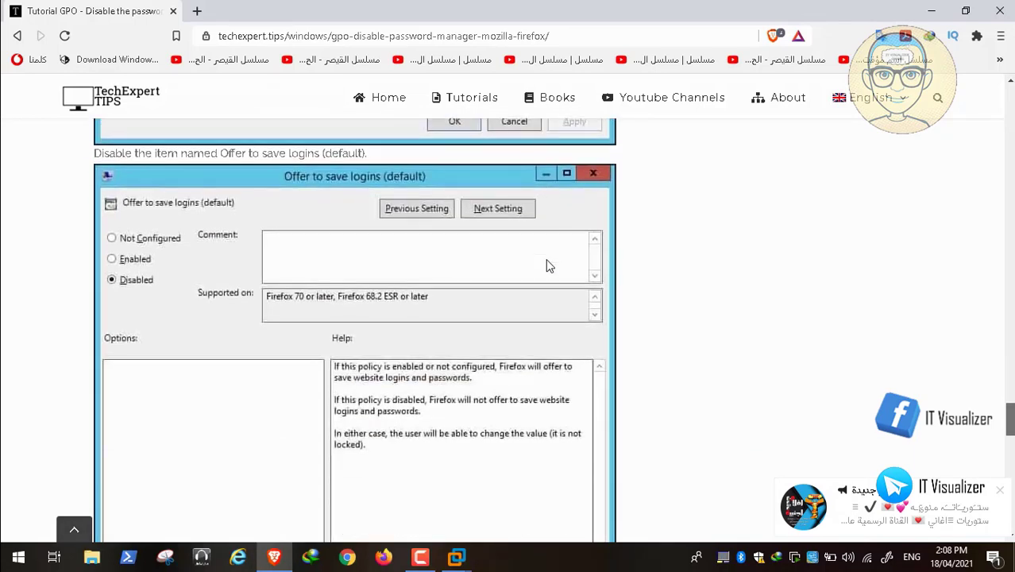
{"action": "scroll", "coordinate": [548, 266], "scroll_direction": "up", "scroll_amount": 3}
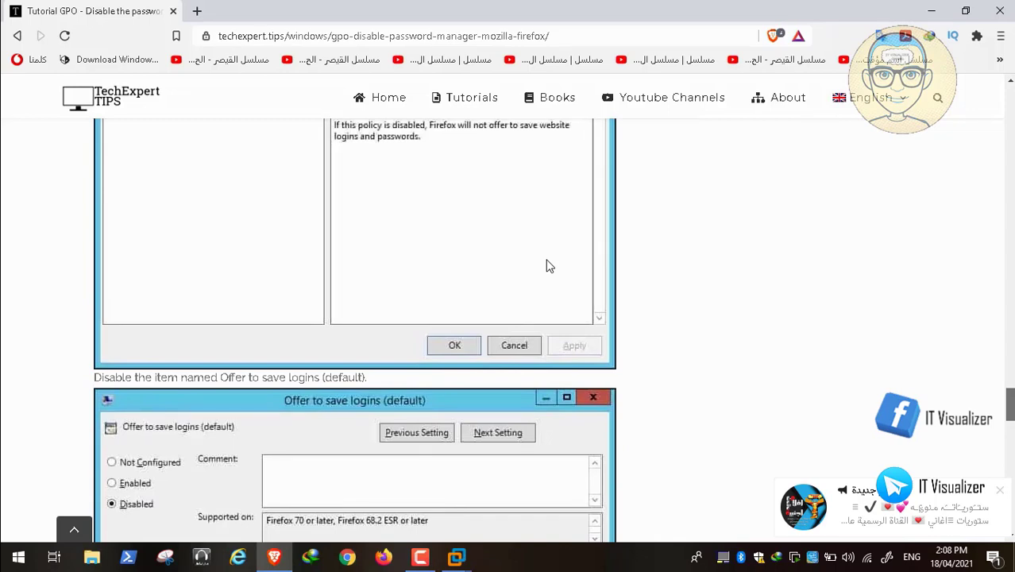
{"action": "scroll", "coordinate": [546, 265], "scroll_direction": "down", "scroll_amount": 10}
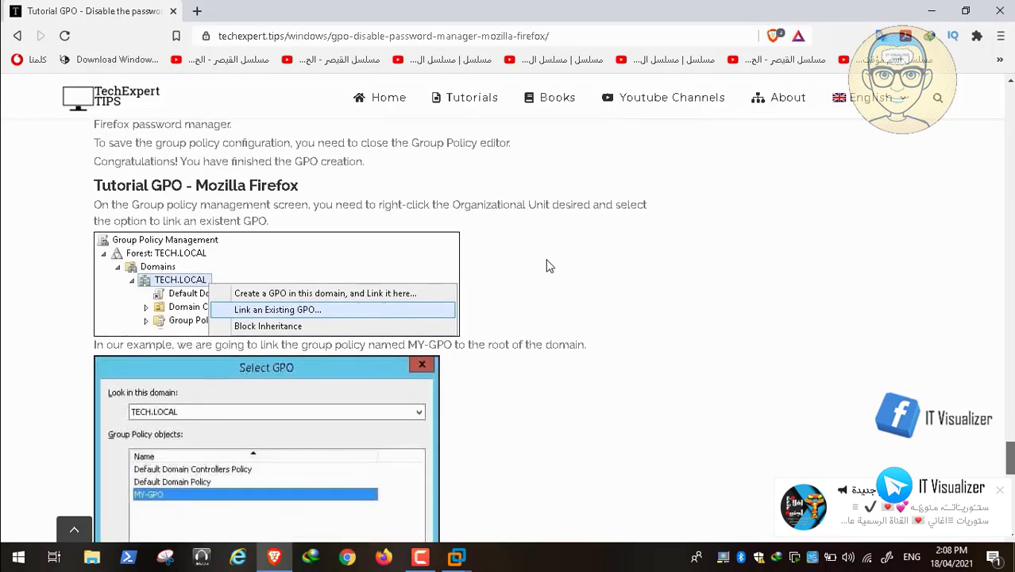
{"action": "left_click", "coordinate": [275, 557]}
{"action": "left_click", "coordinate": [275, 558]}
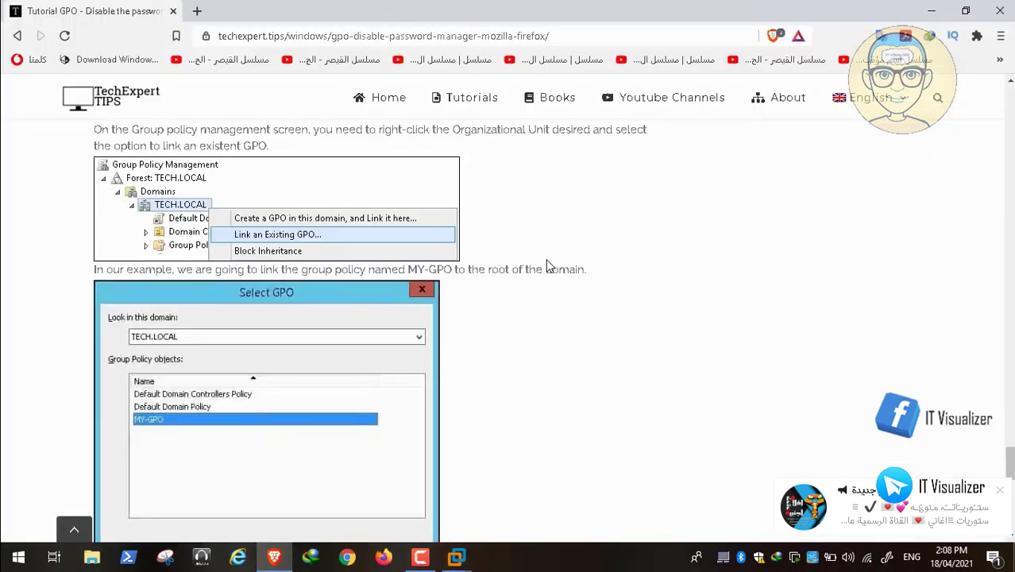
{"action": "scroll", "coordinate": [546, 265], "scroll_direction": "up", "scroll_amount": 5}
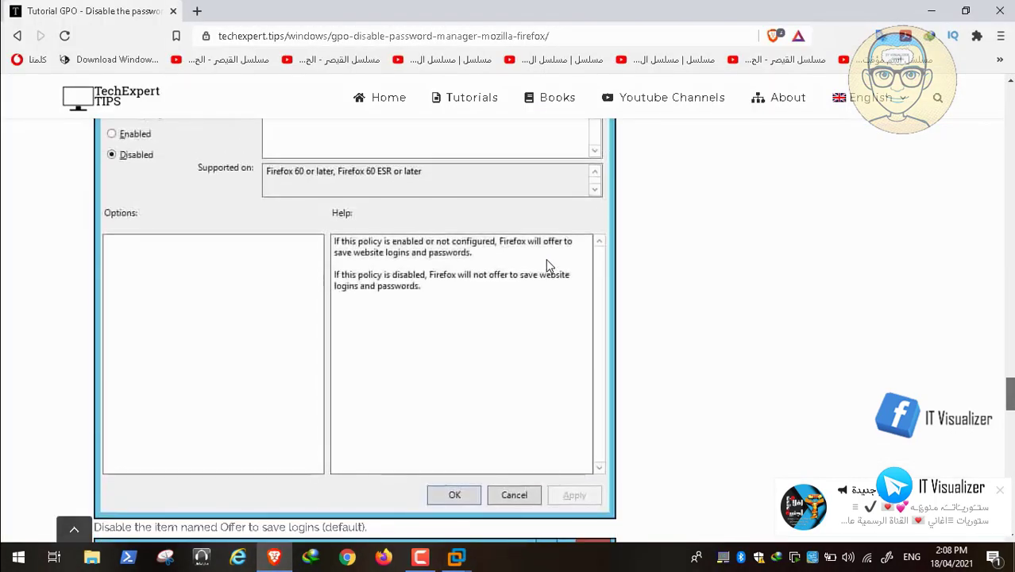
{"action": "scroll", "coordinate": [547, 265], "scroll_direction": "up", "scroll_amount": 10}
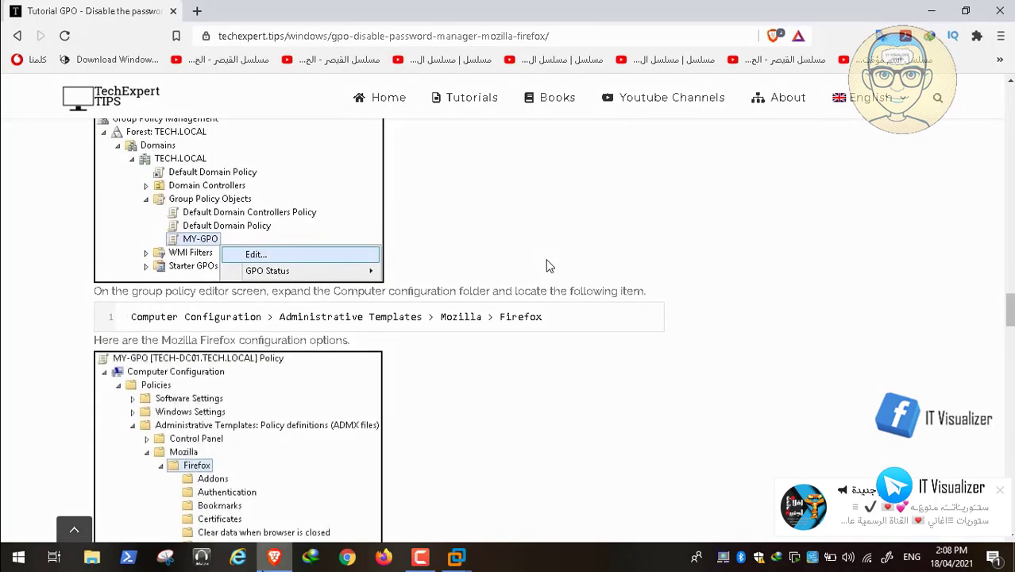
{"action": "left_click", "coordinate": [271, 558]}
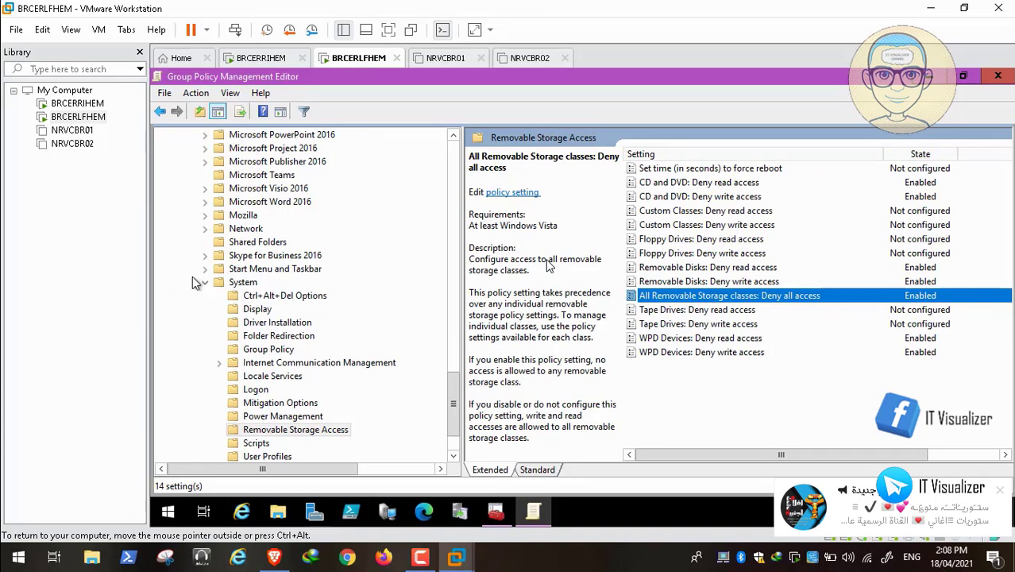
Step: Collapse System and open Administrative Templates > Mozilla > Firefox, showing its 65 policies
{"action": "left_click", "coordinate": [205, 284]}
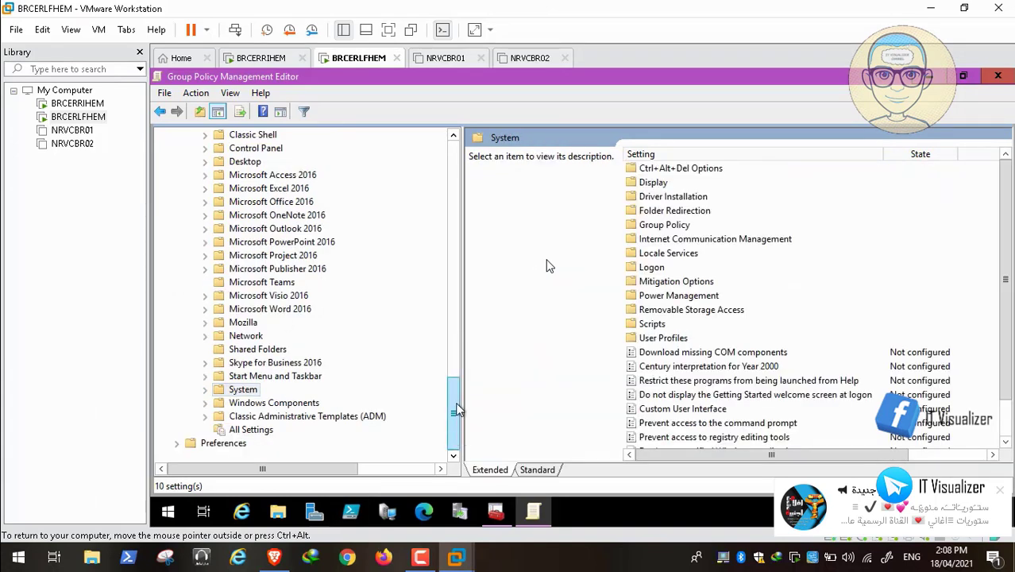
{"action": "left_click_drag", "start_coordinate": [455, 410], "coordinate": [452, 169]}
{"action": "left_click", "coordinate": [205, 376]}
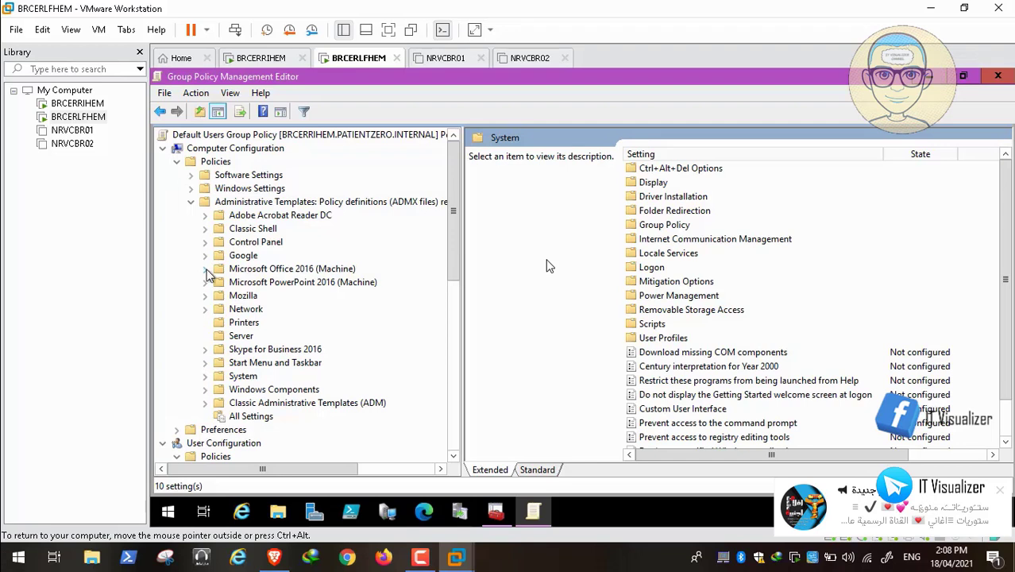
{"action": "left_click", "coordinate": [205, 296]}
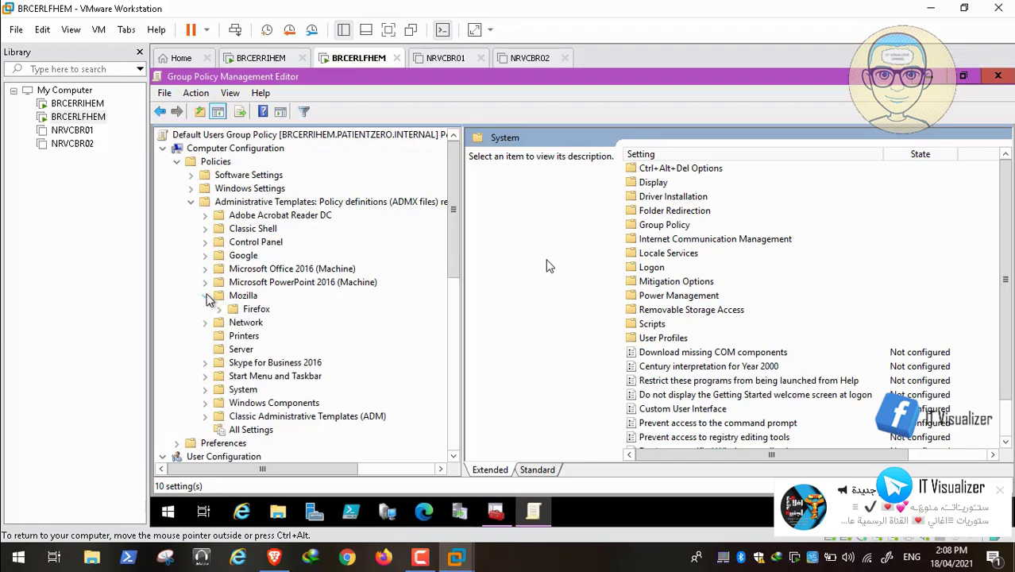
{"action": "left_click", "coordinate": [219, 309]}
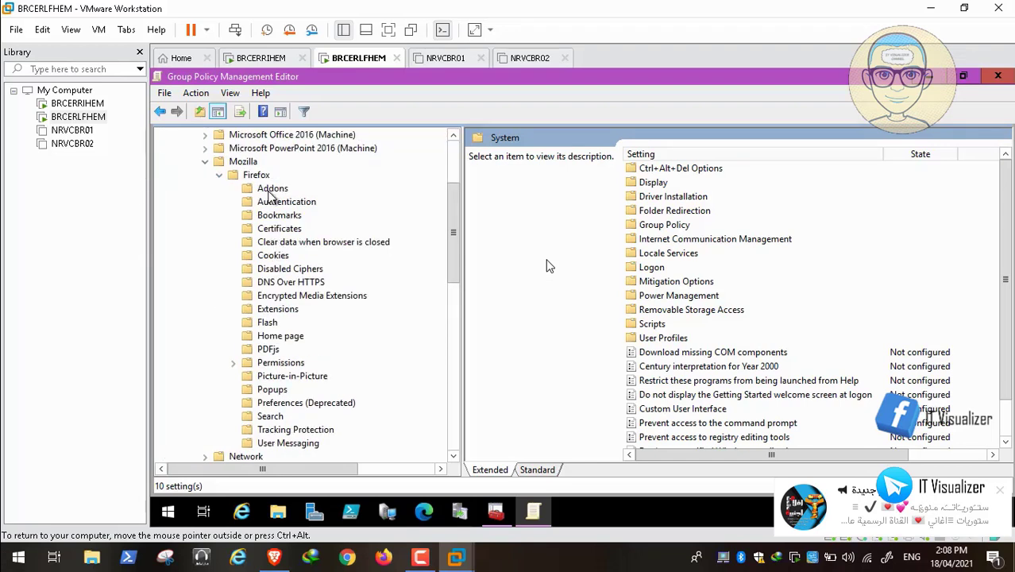
{"action": "left_click", "coordinate": [256, 175]}
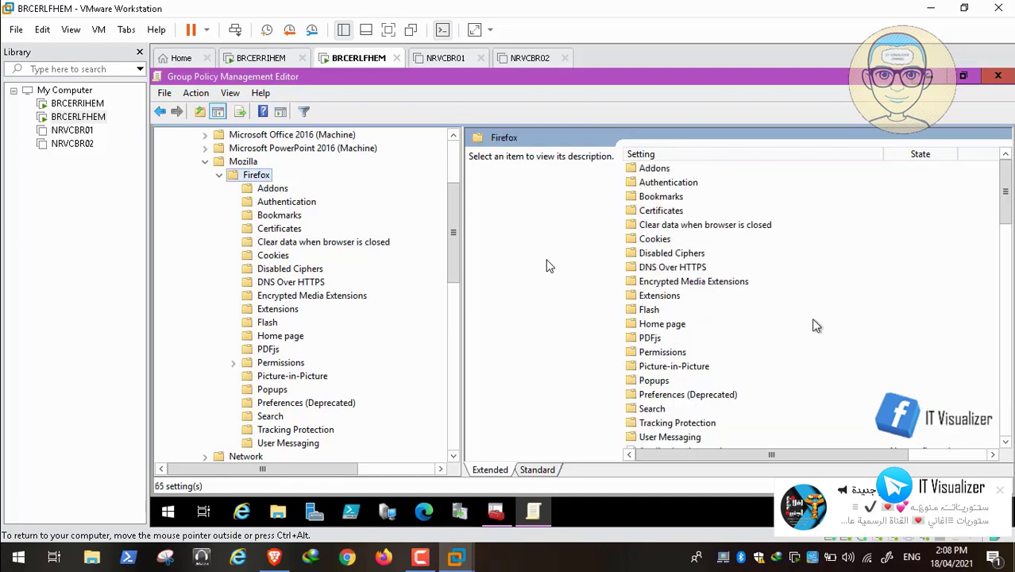
{"action": "left_click_drag", "start_coordinate": [1006, 211], "coordinate": [1007, 290]}
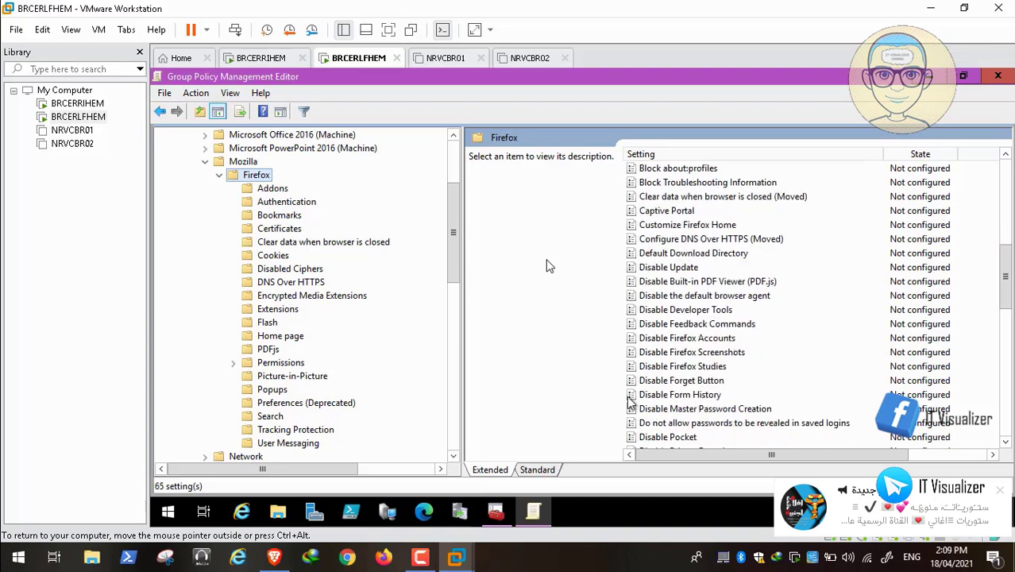
{"action": "left_click", "coordinate": [275, 558]}
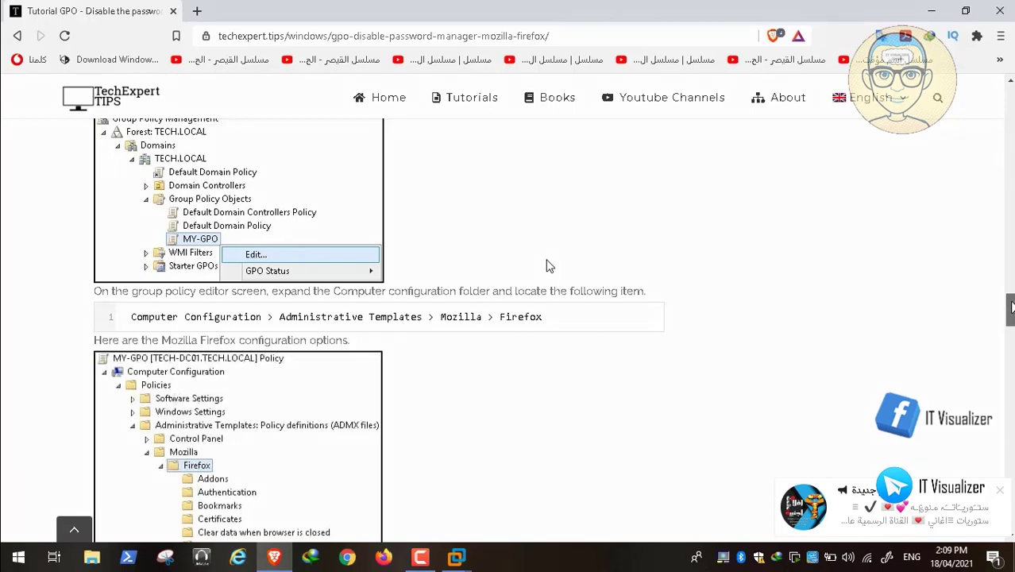
Step: Scroll the tutorial to the Password Manager screenshot, then minimize Brave
{"action": "left_click_drag", "start_coordinate": [1009, 310], "coordinate": [1010, 326]}
{"action": "scroll", "coordinate": [550, 266], "scroll_direction": "down", "scroll_amount": 1}
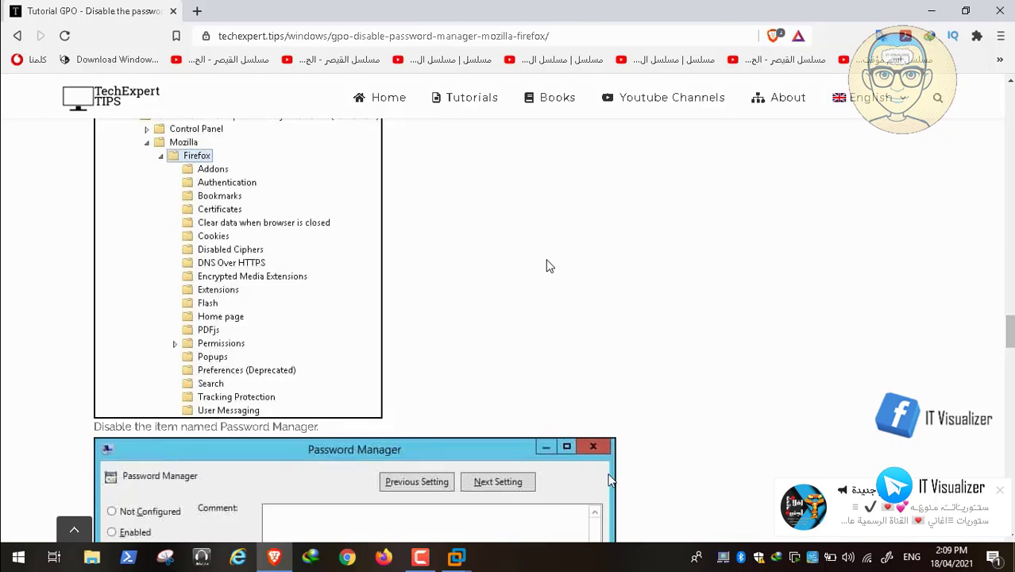
{"action": "left_click", "coordinate": [278, 563]}
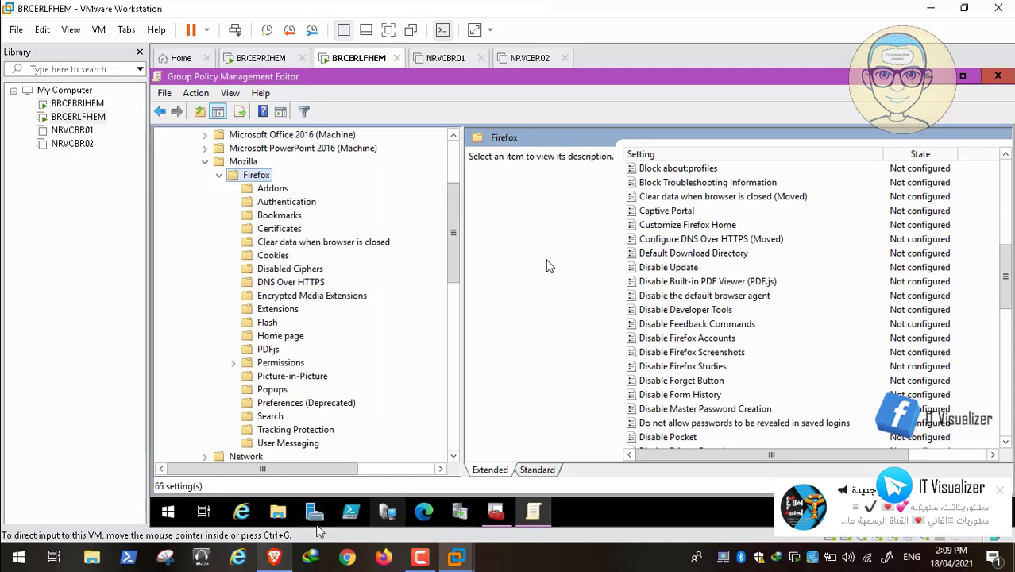
Step: Set the Firefox Password Manager policy to Disabled, then open the Offer to save logins policy
{"action": "left_click", "coordinate": [662, 298]}
{"action": "key", "text": "p"}
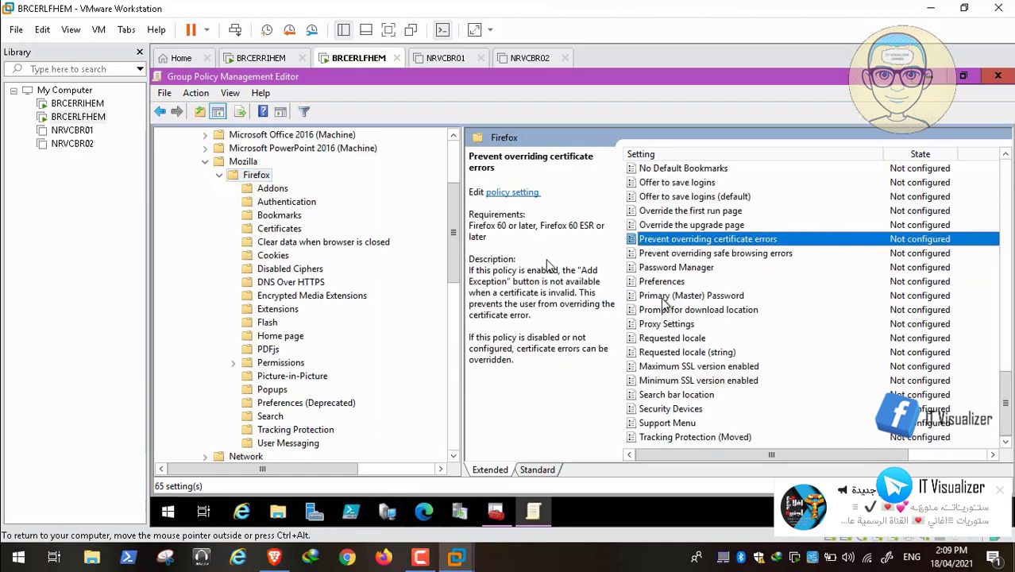
{"action": "double_click", "coordinate": [695, 268]}
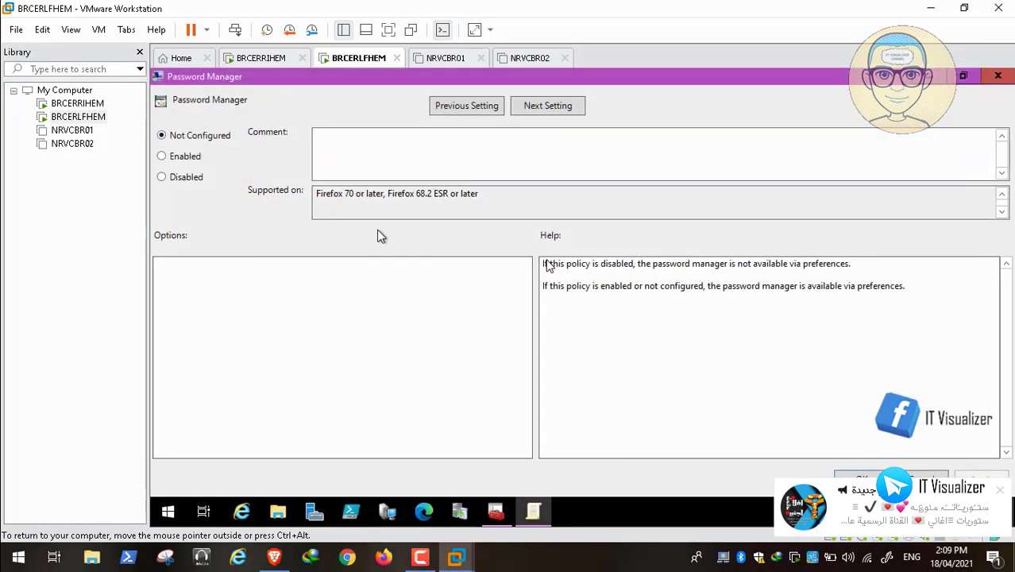
{"action": "left_click", "coordinate": [193, 179]}
{"action": "key", "text": "Return"}
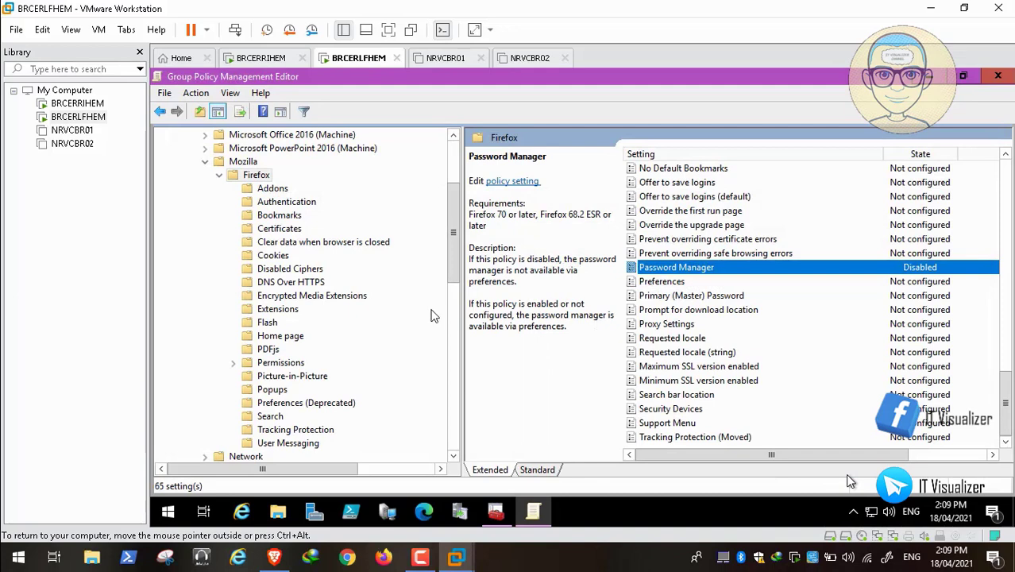
{"action": "double_click", "coordinate": [710, 183]}
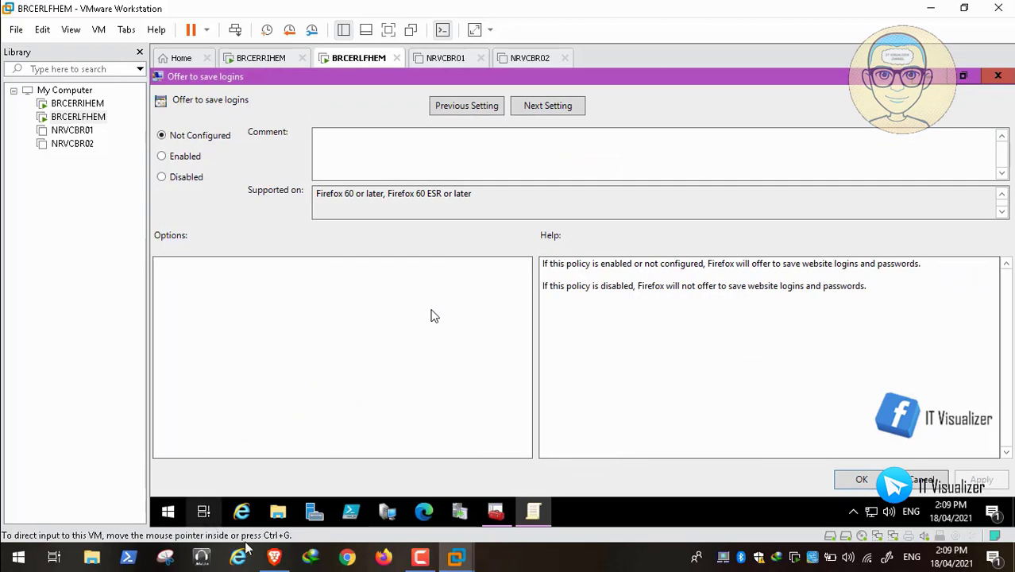
{"action": "left_click", "coordinate": [274, 556]}
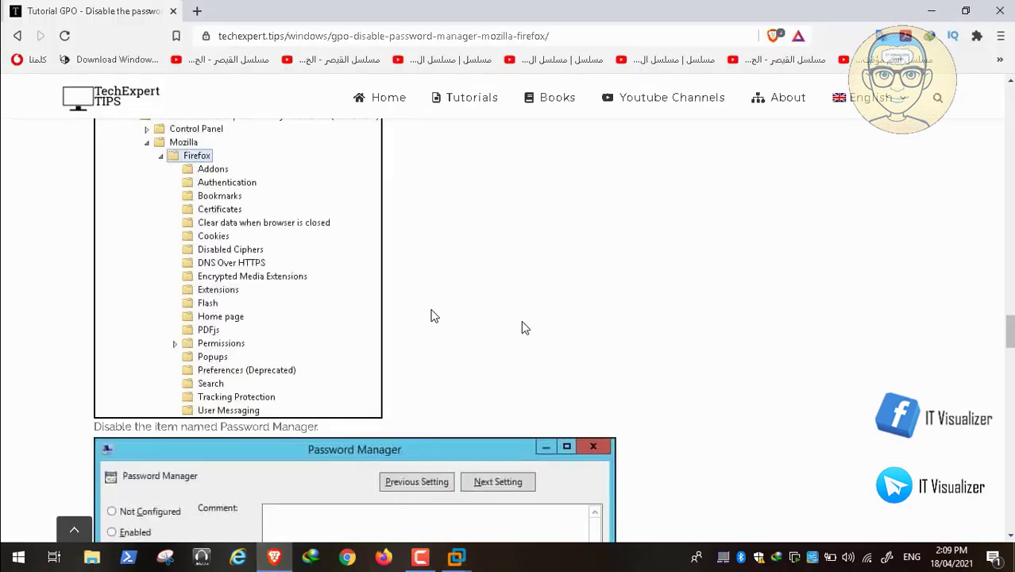
Step: Scroll the tutorial past Password Manager to the Offer to save logins dialog screenshots
{"action": "scroll", "coordinate": [508, 329], "scroll_direction": "down", "scroll_amount": 4}
{"action": "scroll", "coordinate": [521, 320], "scroll_direction": "up", "scroll_amount": 1}
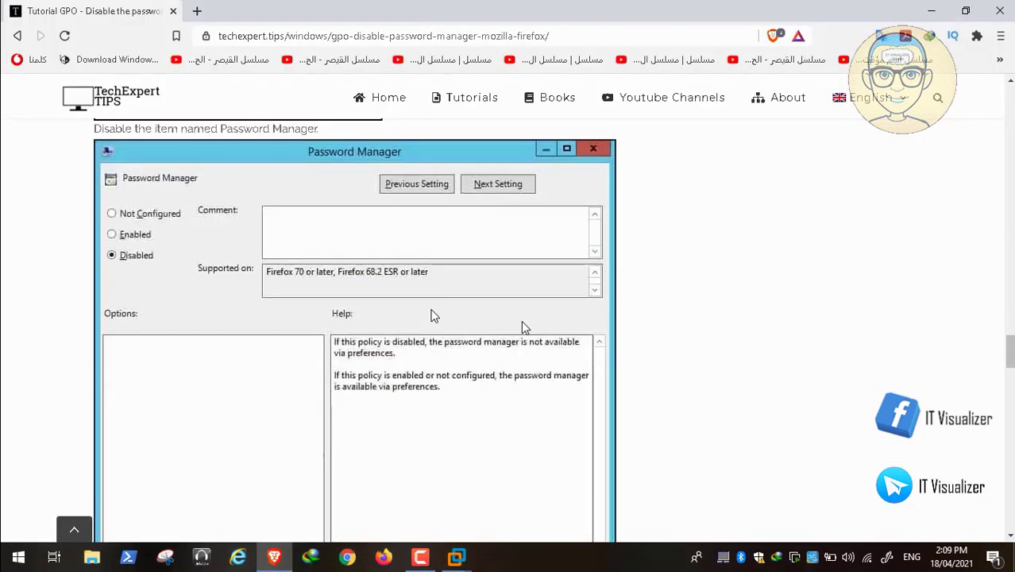
{"action": "scroll", "coordinate": [521, 320], "scroll_direction": "down", "scroll_amount": 3}
{"action": "scroll", "coordinate": [522, 322], "scroll_direction": "down", "scroll_amount": 3}
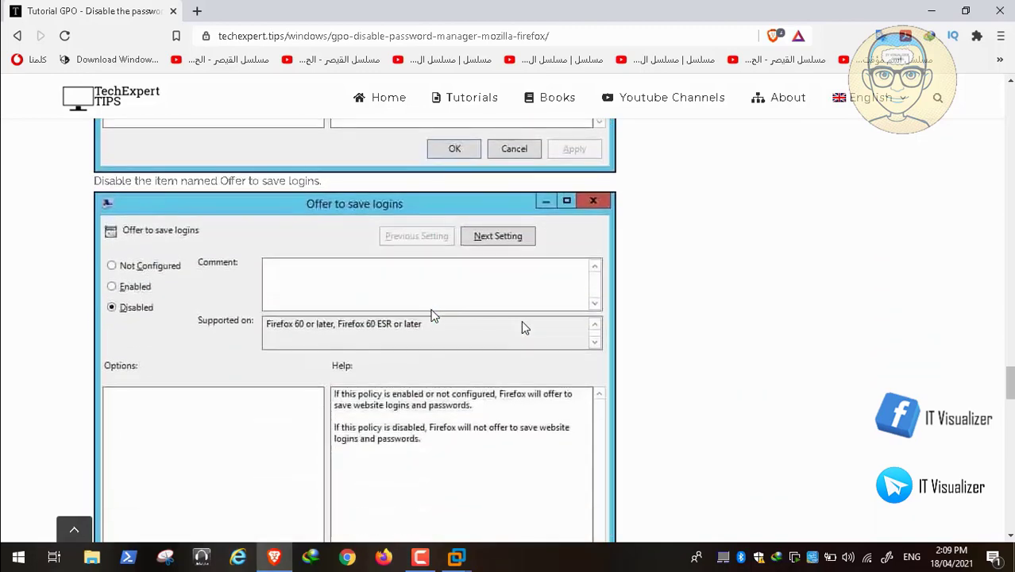
{"action": "scroll", "coordinate": [522, 322], "scroll_direction": "down", "scroll_amount": 1}
{"action": "scroll", "coordinate": [522, 322], "scroll_direction": "down", "scroll_amount": 8}
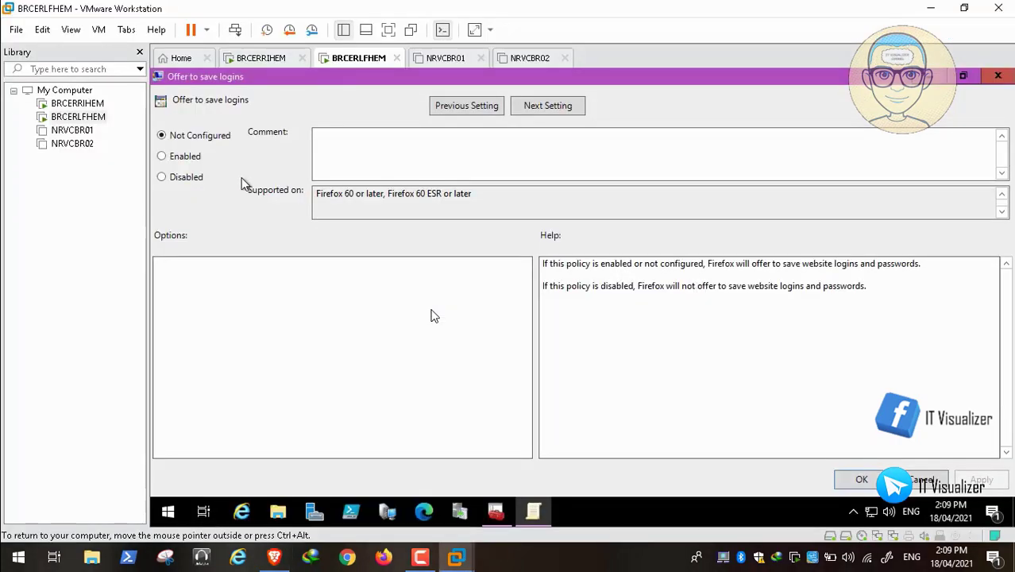
Step: Set the Firefox policy Offer to save logins to Disabled and apply it
{"action": "left_click", "coordinate": [192, 180]}
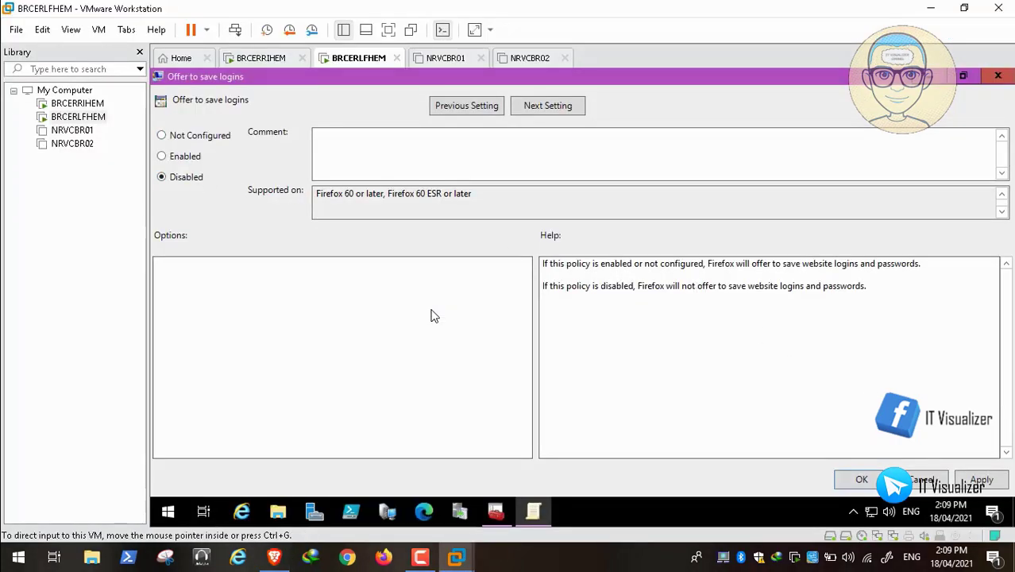
{"action": "left_click", "coordinate": [985, 479]}
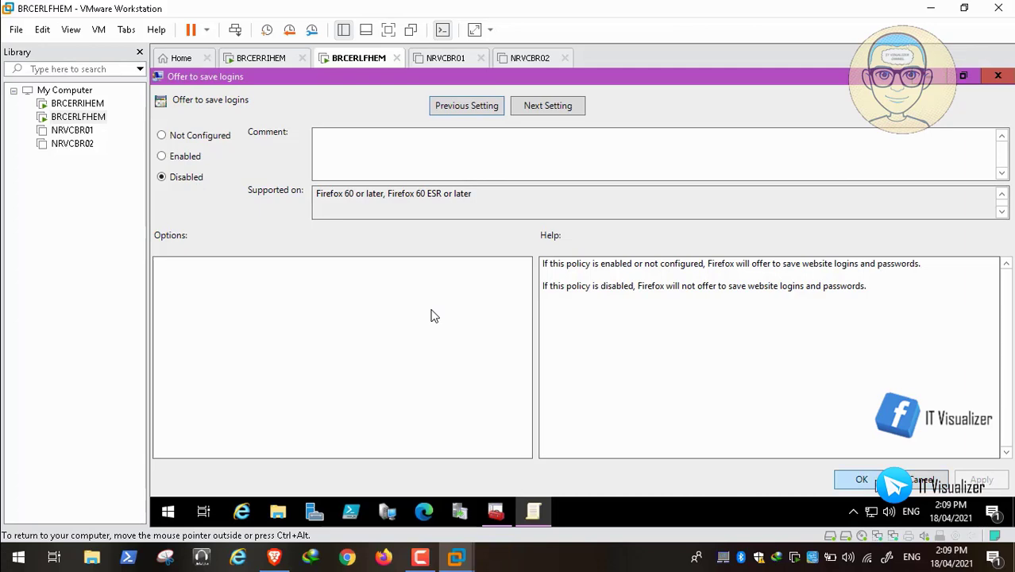
{"action": "left_click", "coordinate": [862, 479]}
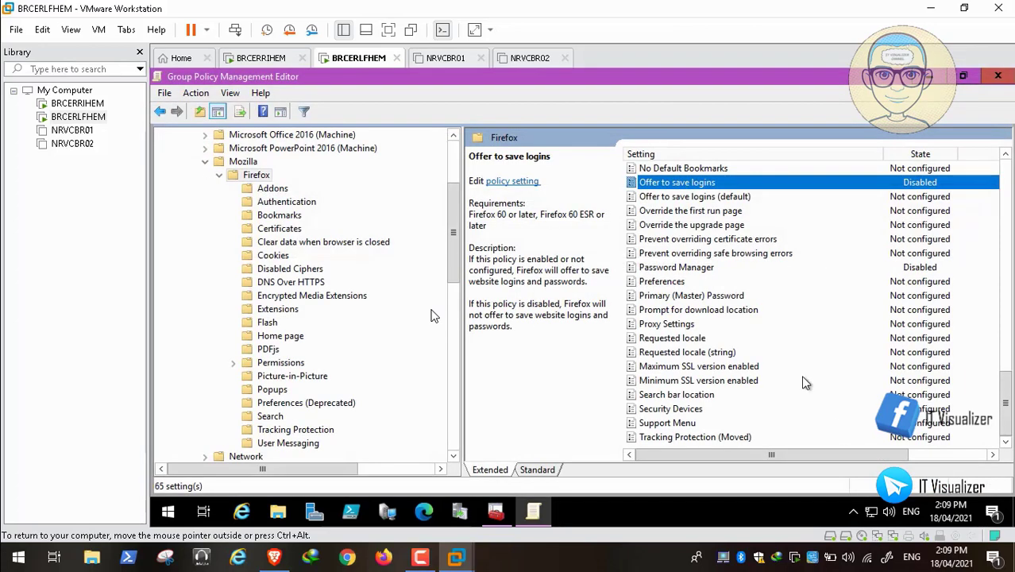
Step: Disable Offer to save logins (default) as well, then collapse the Firefox folder
{"action": "double_click", "coordinate": [725, 196]}
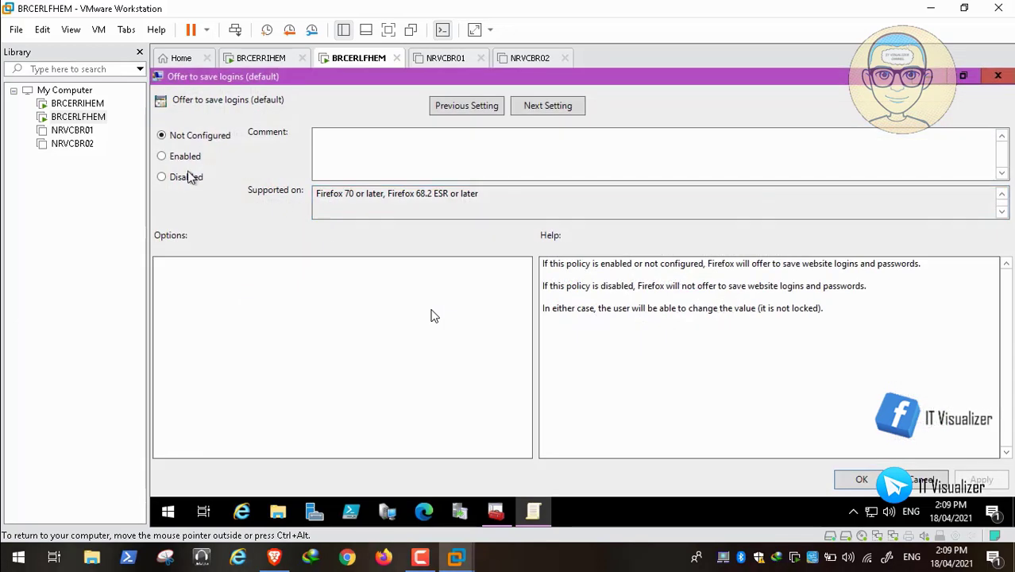
{"action": "left_click", "coordinate": [162, 178]}
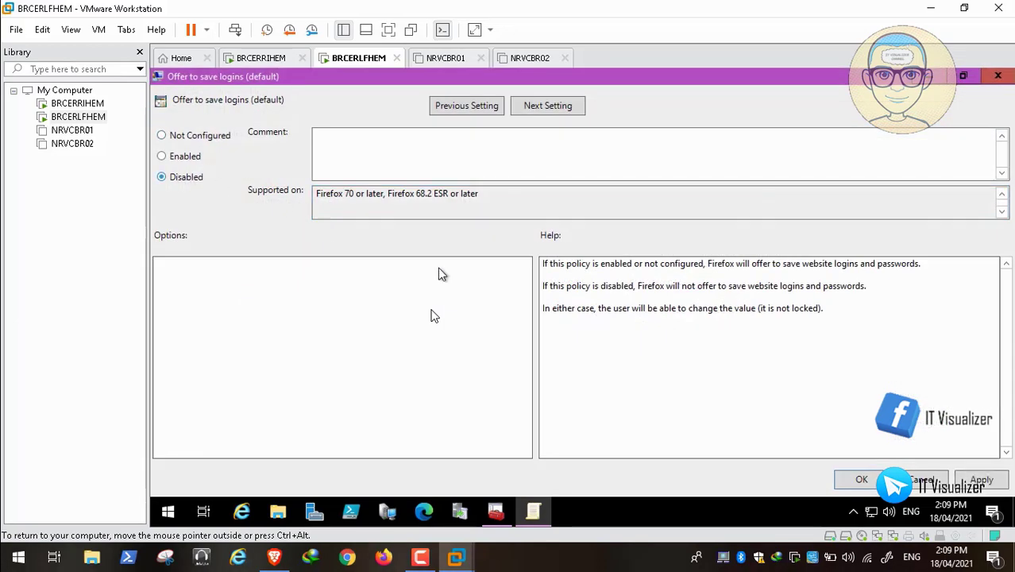
{"action": "left_click", "coordinate": [982, 479]}
{"action": "left_click", "coordinate": [863, 480]}
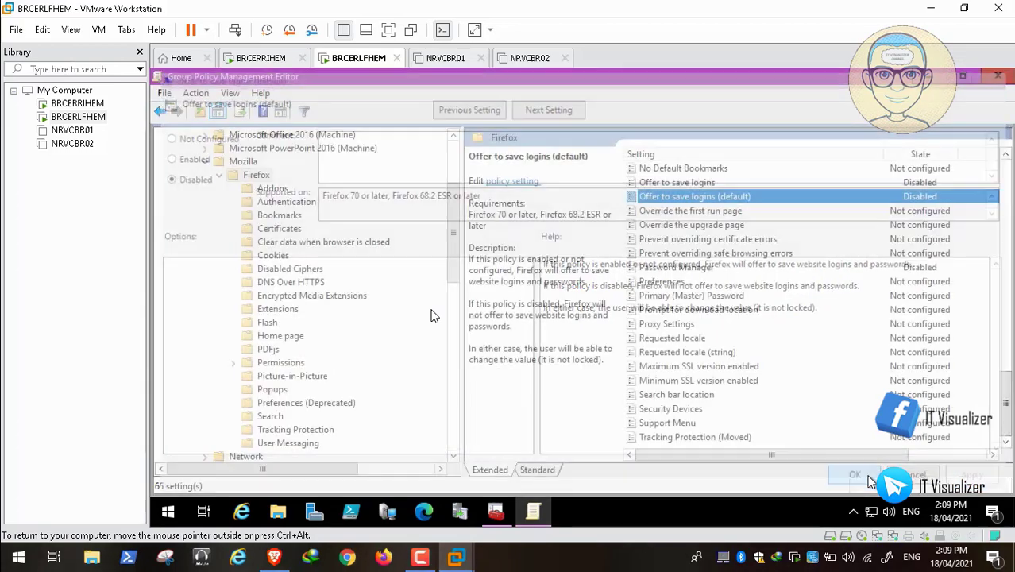
{"action": "left_click_drag", "start_coordinate": [1007, 403], "coordinate": [1006, 195]}
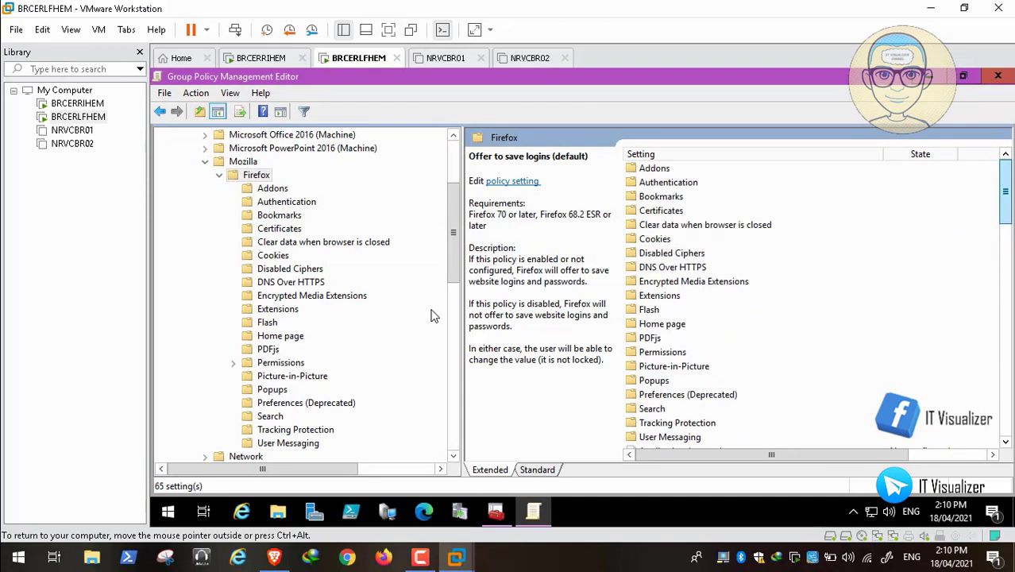
{"action": "left_click", "coordinate": [219, 175]}
{"action": "mouse_move", "coordinate": [454, 287]}
{"action": "left_mouse_down"}
{"action": "mouse_move", "coordinate": [464, 197]}
{"action": "mouse_move", "coordinate": [454, 285]}
{"action": "left_mouse_up"}
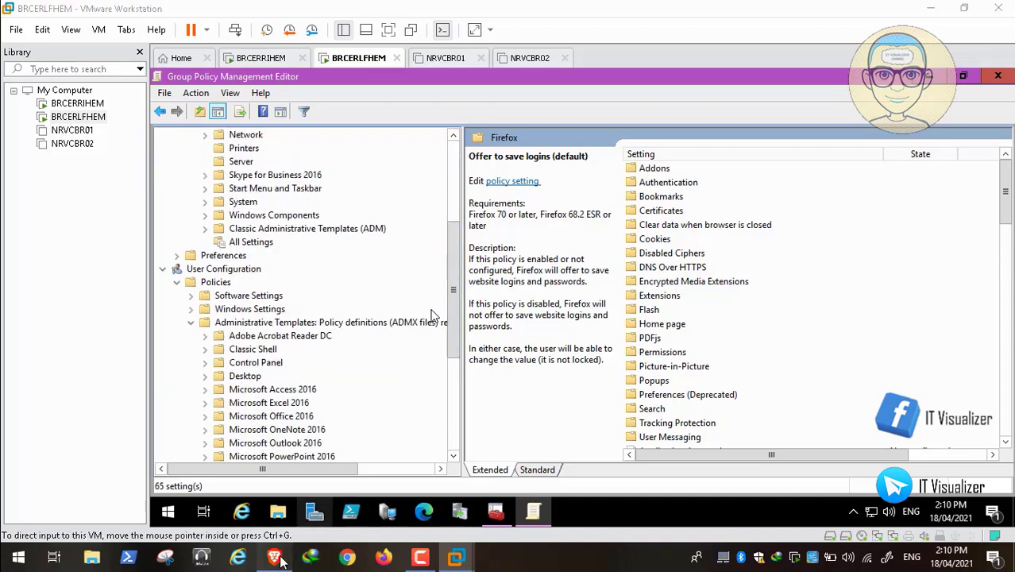
Step: From the Windows tutorials list, open 'GPO - Disable the password manager of Google Chrome' and scroll through it
{"action": "left_click", "coordinate": [274, 558]}
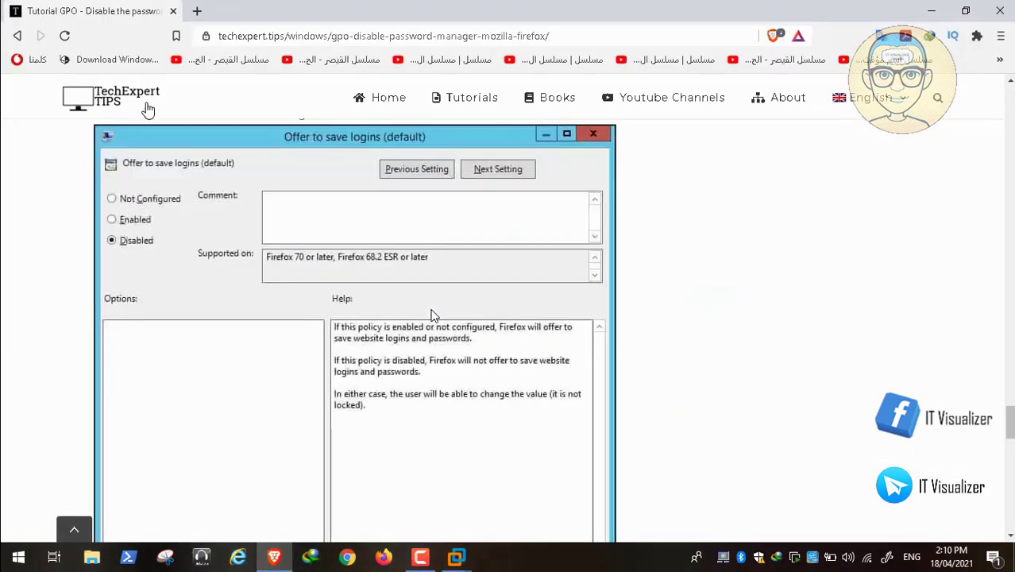
{"action": "left_click", "coordinate": [18, 36]}
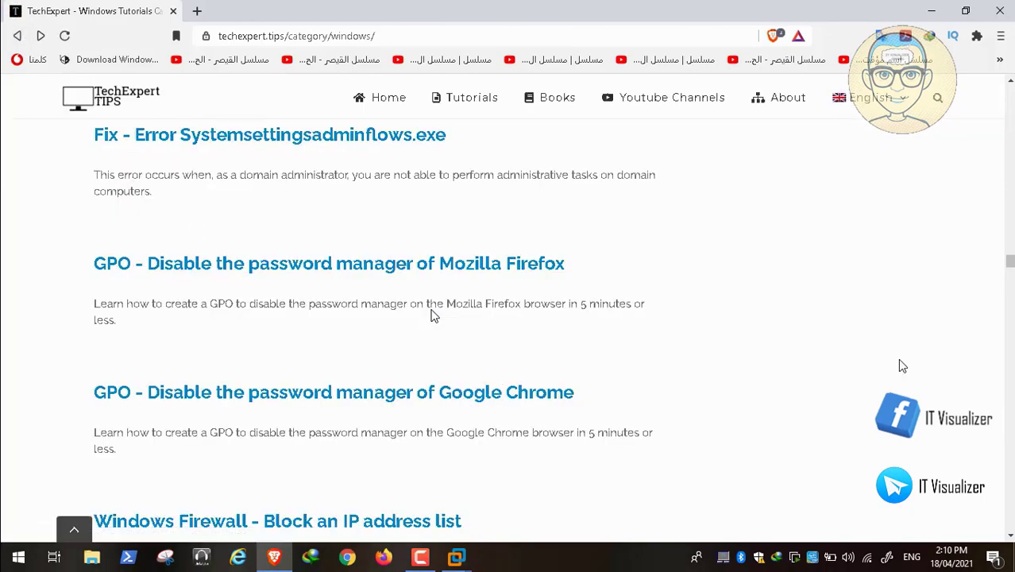
{"action": "left_click", "coordinate": [421, 397]}
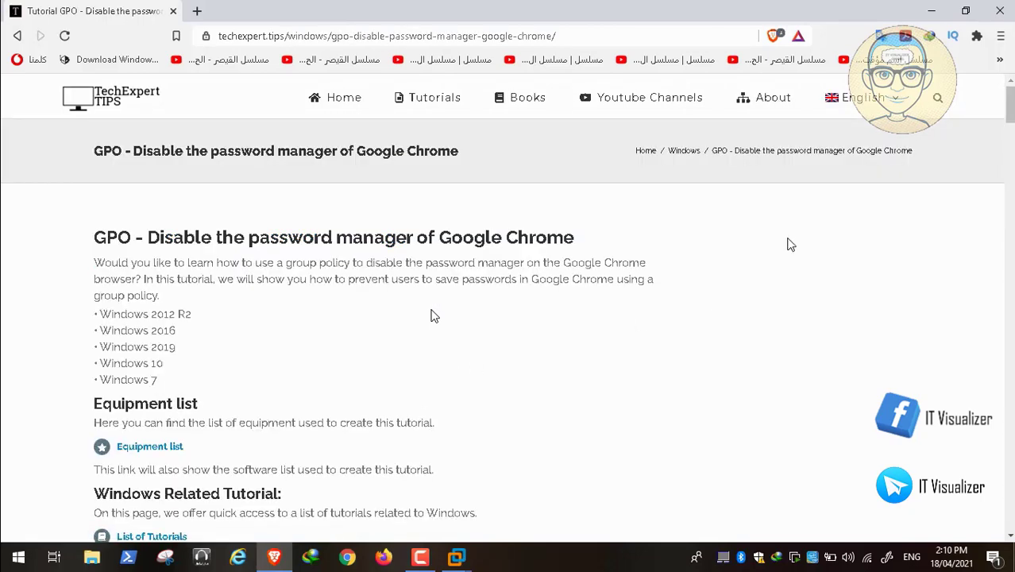
{"action": "scroll", "coordinate": [434, 316], "scroll_direction": "down", "scroll_amount": 5}
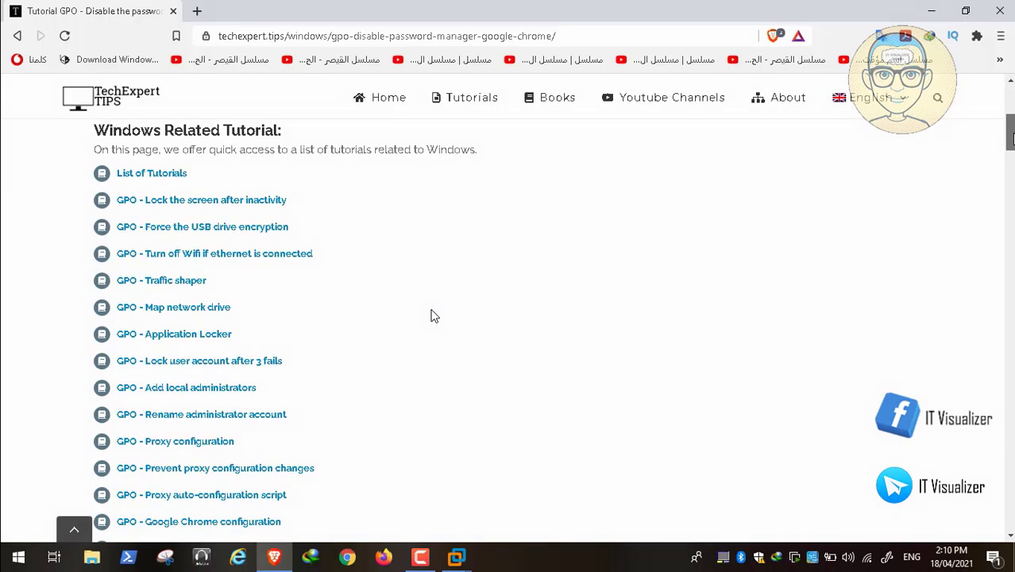
{"action": "scroll", "coordinate": [435, 316], "scroll_direction": "down", "scroll_amount": 10}
{"action": "scroll", "coordinate": [435, 317], "scroll_direction": "down", "scroll_amount": 1}
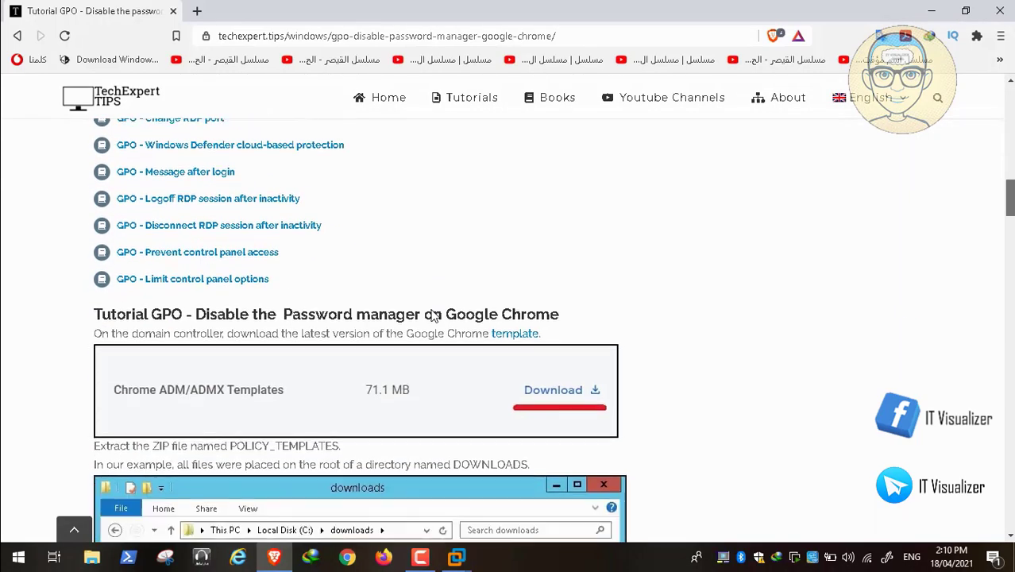
{"action": "scroll", "coordinate": [435, 316], "scroll_direction": "down", "scroll_amount": 15}
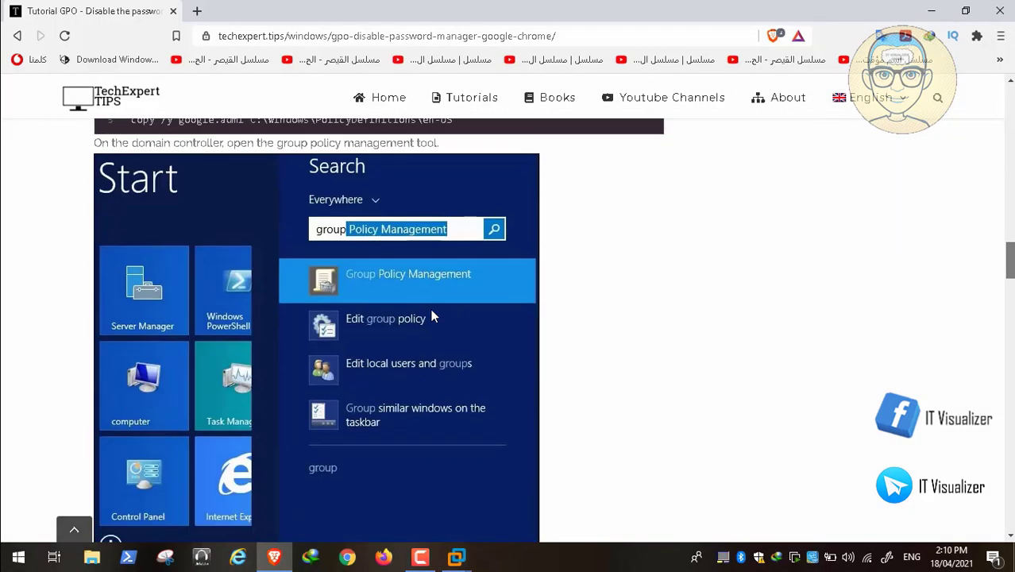
{"action": "scroll", "coordinate": [435, 316], "scroll_direction": "down", "scroll_amount": 5}
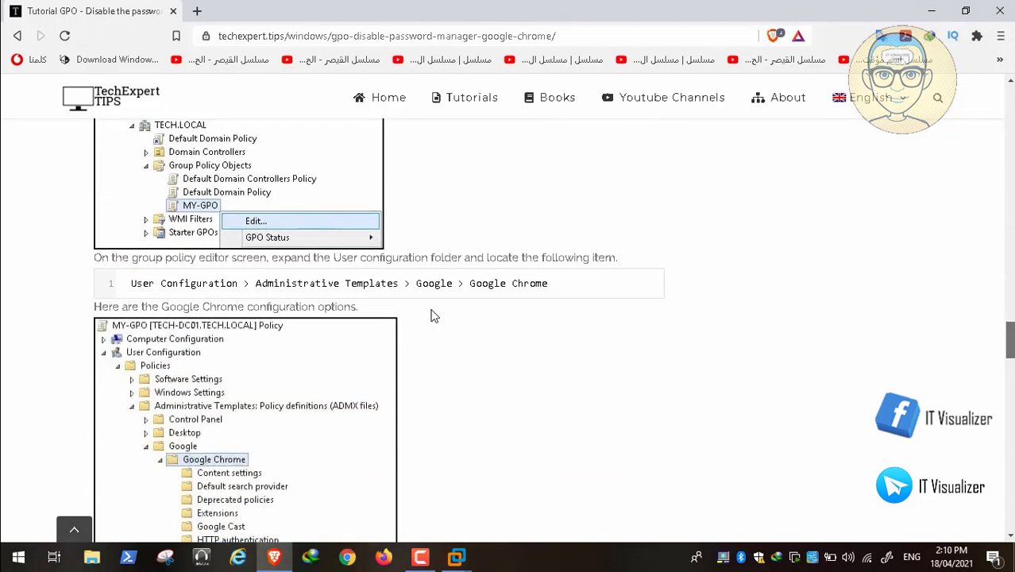
{"action": "scroll", "coordinate": [435, 316], "scroll_direction": "down", "scroll_amount": 3}
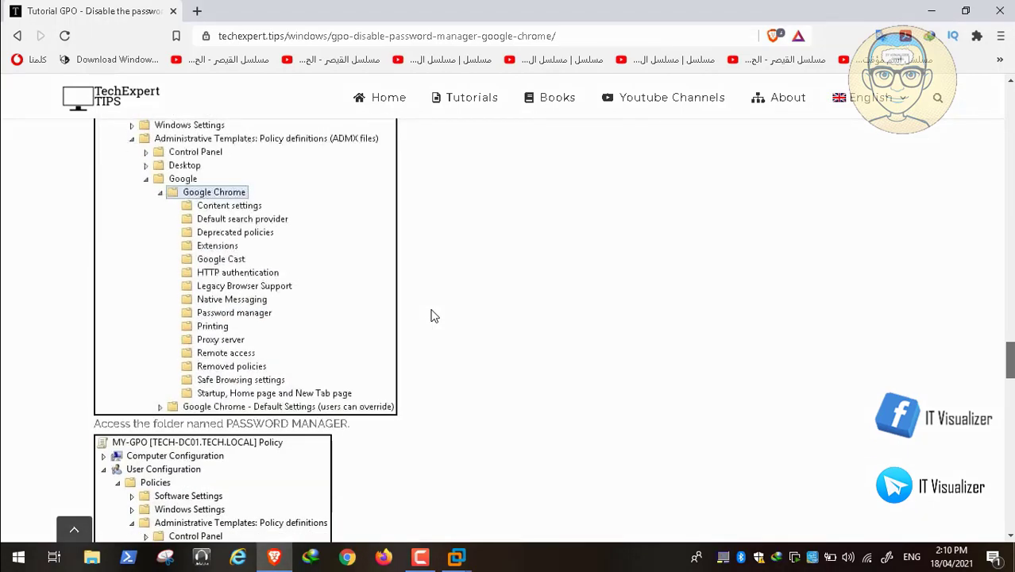
{"action": "scroll", "coordinate": [434, 316], "scroll_direction": "down", "scroll_amount": 10}
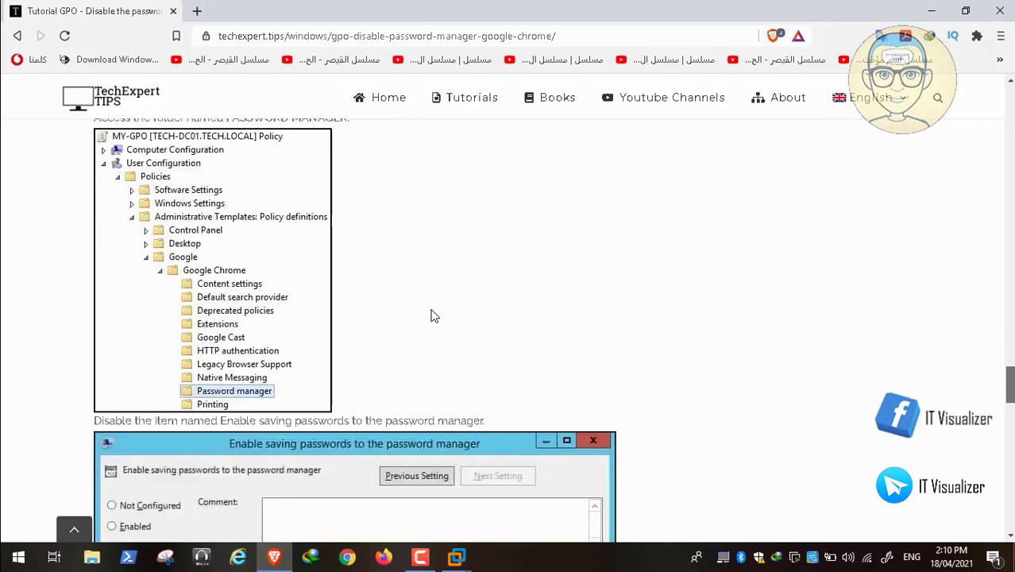
{"action": "scroll", "coordinate": [434, 316], "scroll_direction": "down", "scroll_amount": 3}
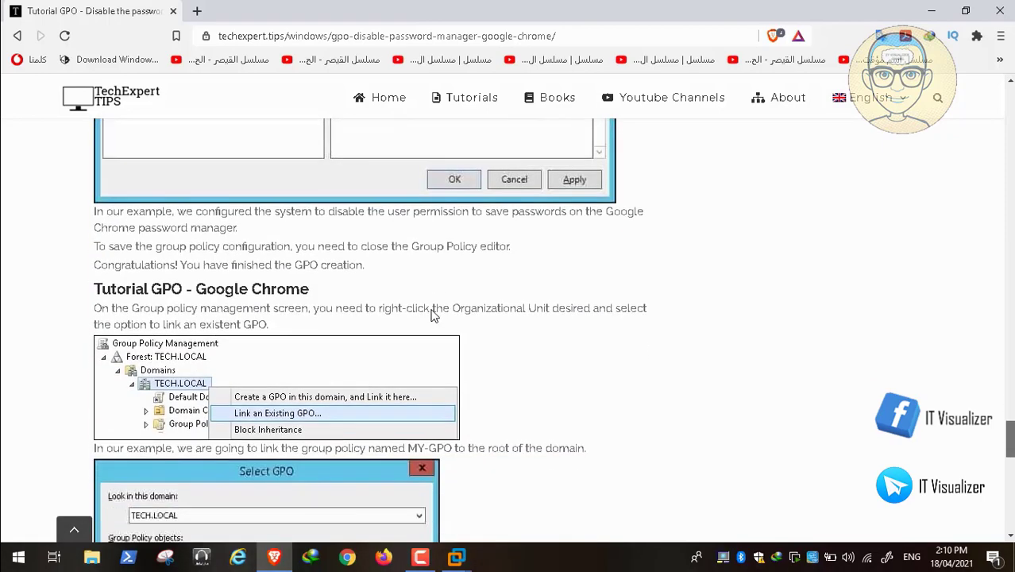
Step: Re-read the Chrome password manager steps, then go back to the VM's policy editor
{"action": "left_click", "coordinate": [275, 558]}
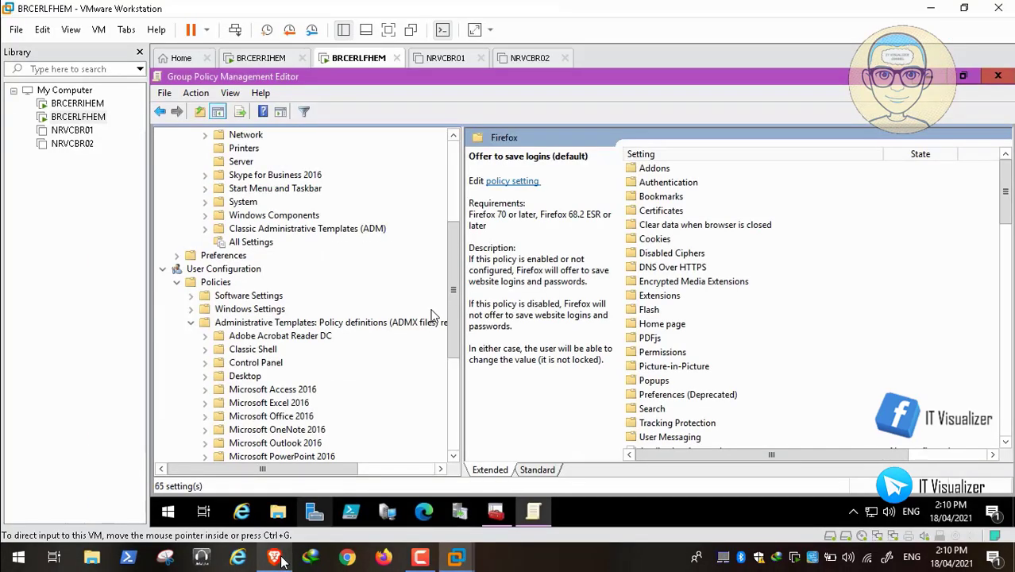
{"action": "left_click", "coordinate": [275, 558]}
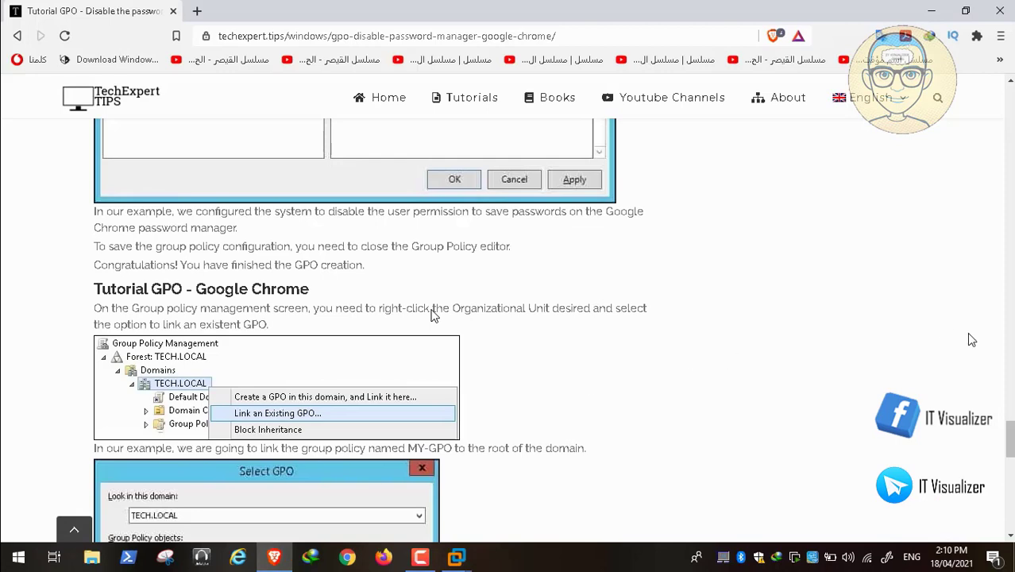
{"action": "scroll", "coordinate": [434, 316], "scroll_direction": "up", "scroll_amount": 10}
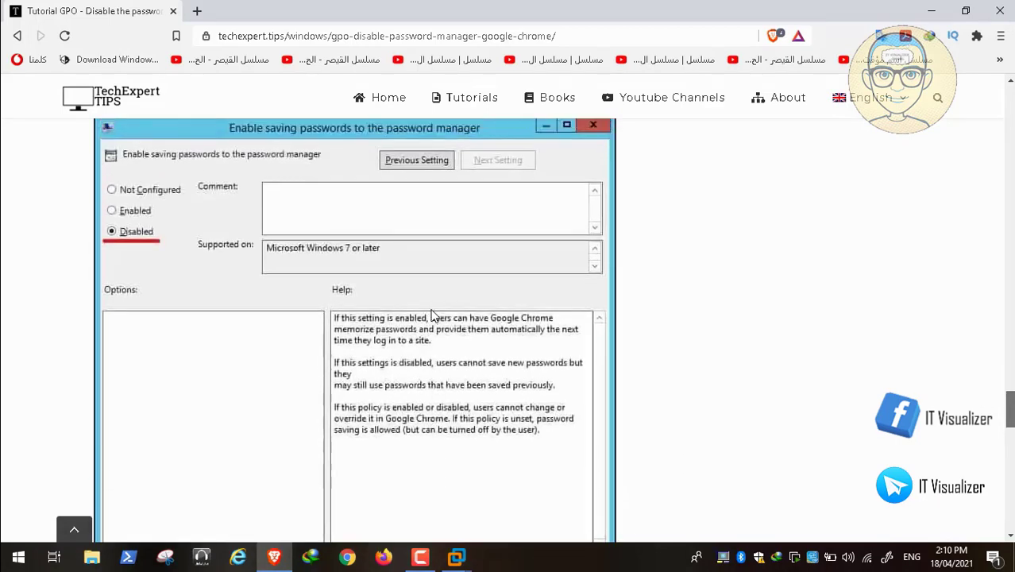
{"action": "scroll", "coordinate": [435, 316], "scroll_direction": "up", "scroll_amount": 10}
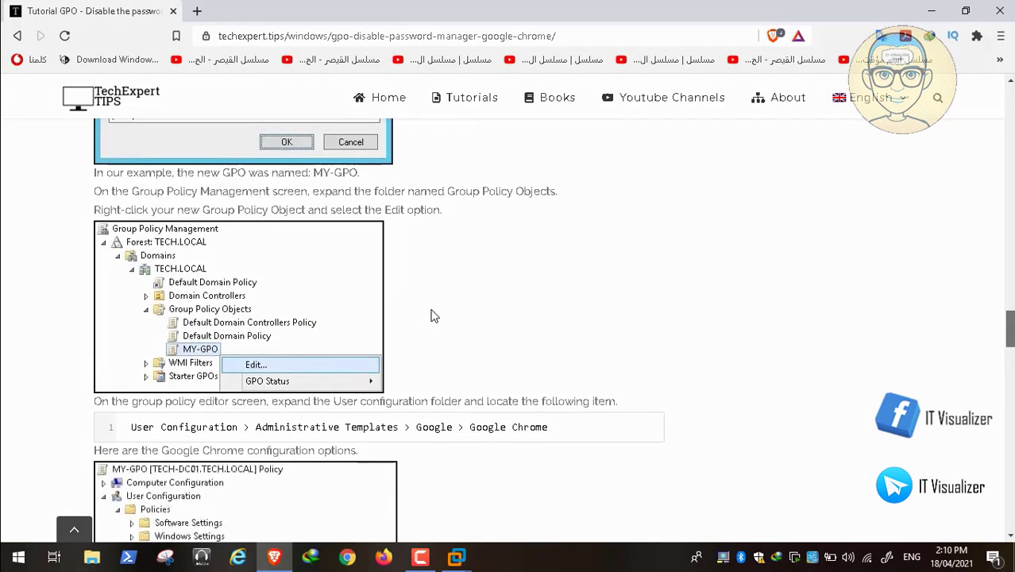
{"action": "scroll", "coordinate": [434, 316], "scroll_direction": "up", "scroll_amount": 10}
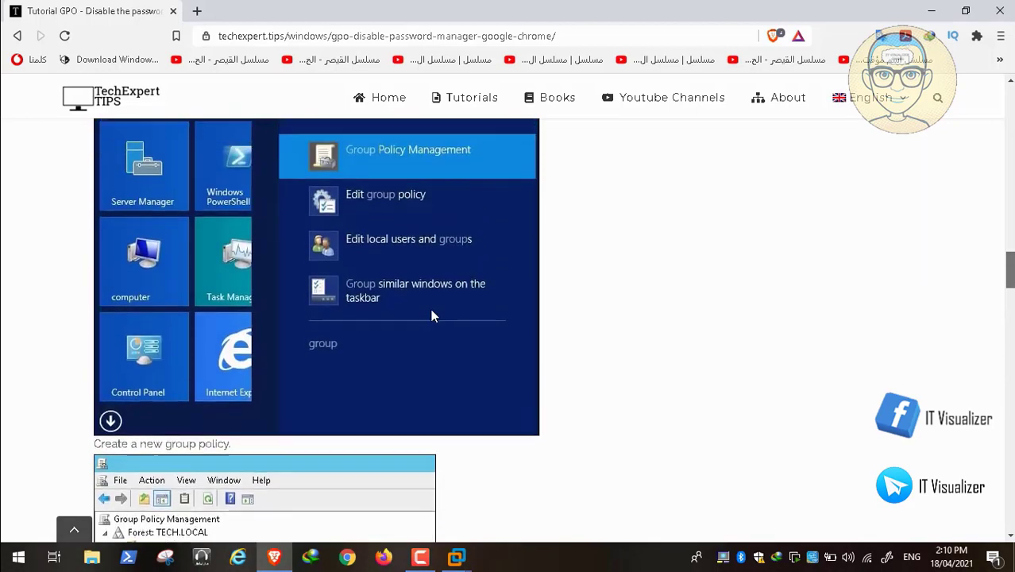
{"action": "scroll", "coordinate": [435, 316], "scroll_direction": "down", "scroll_amount": 10}
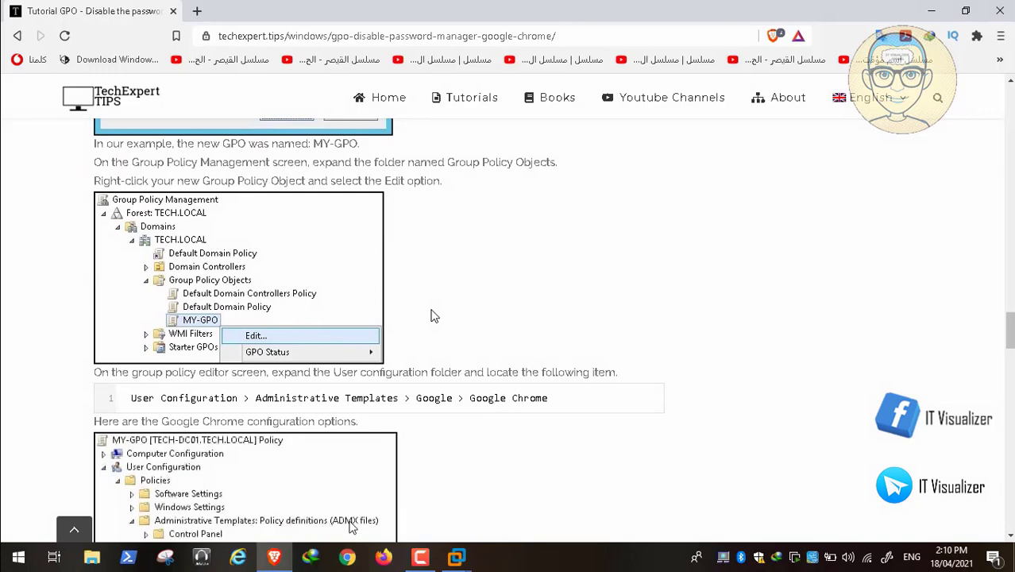
{"action": "left_click", "coordinate": [274, 560]}
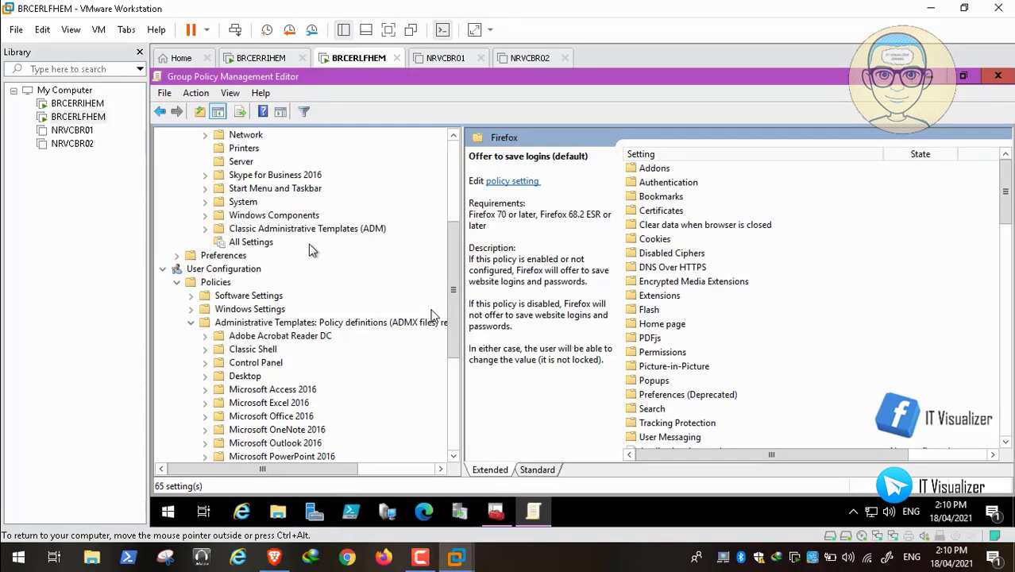
Step: Collapse Mozilla and expand Classic Administrative Templates (ADM) > Google > Google Chrome > Password manager
{"action": "left_click_drag", "start_coordinate": [458, 298], "coordinate": [458, 213]}
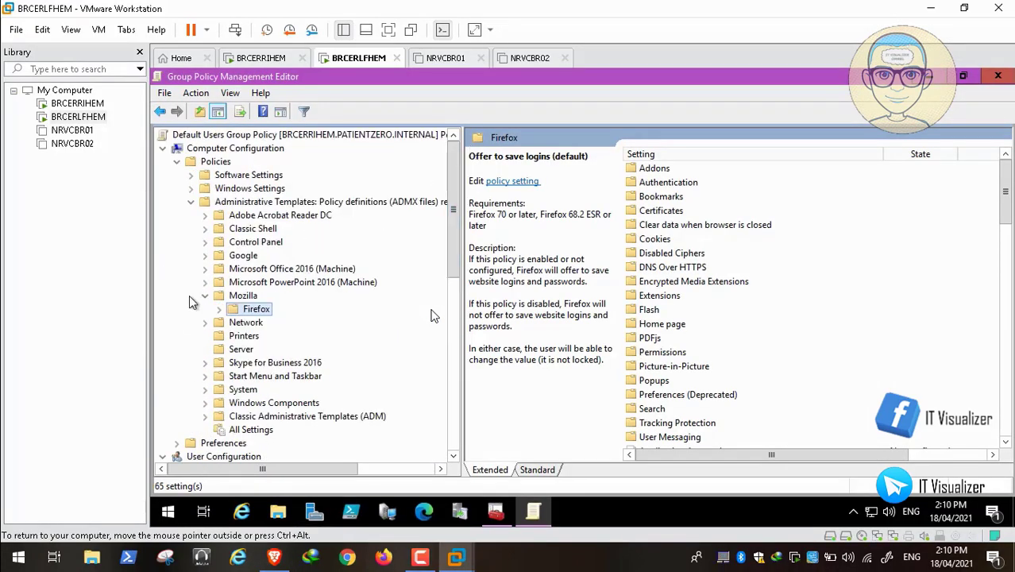
{"action": "left_click", "coordinate": [203, 297]}
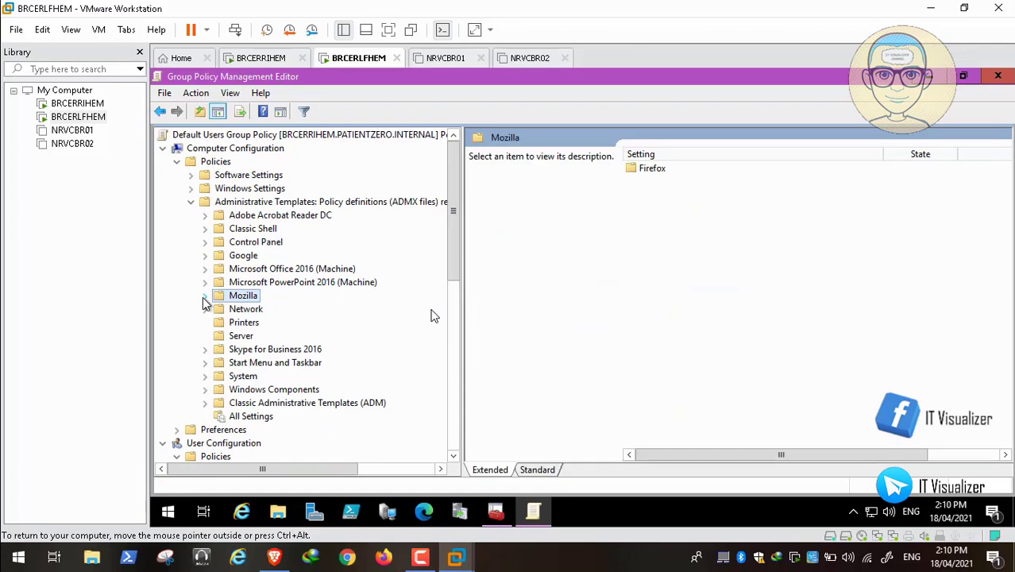
{"action": "left_click", "coordinate": [190, 202]}
{"action": "left_click_drag", "start_coordinate": [451, 339], "coordinate": [453, 449]}
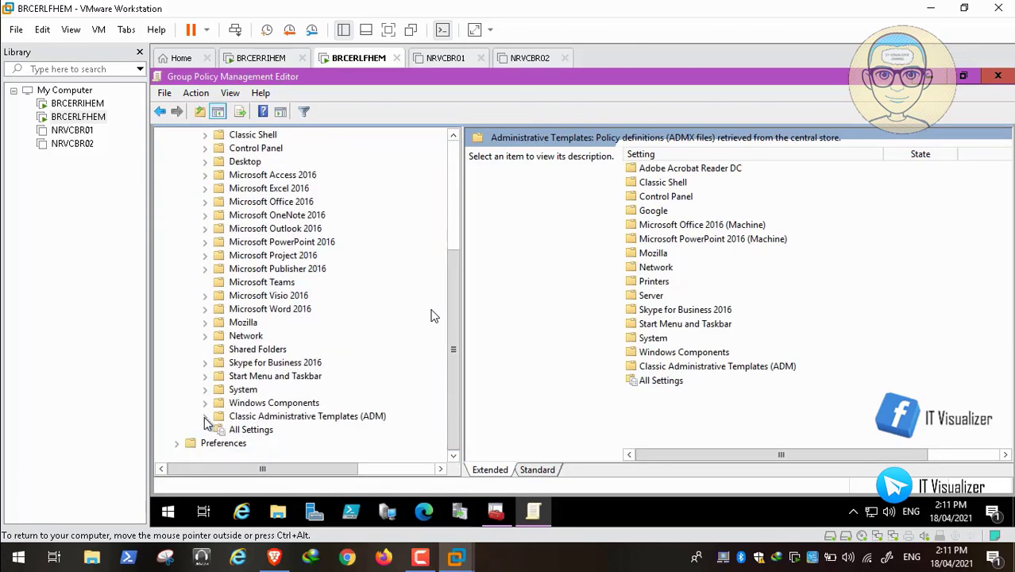
{"action": "left_click", "coordinate": [206, 418]}
{"action": "left_click", "coordinate": [220, 416]}
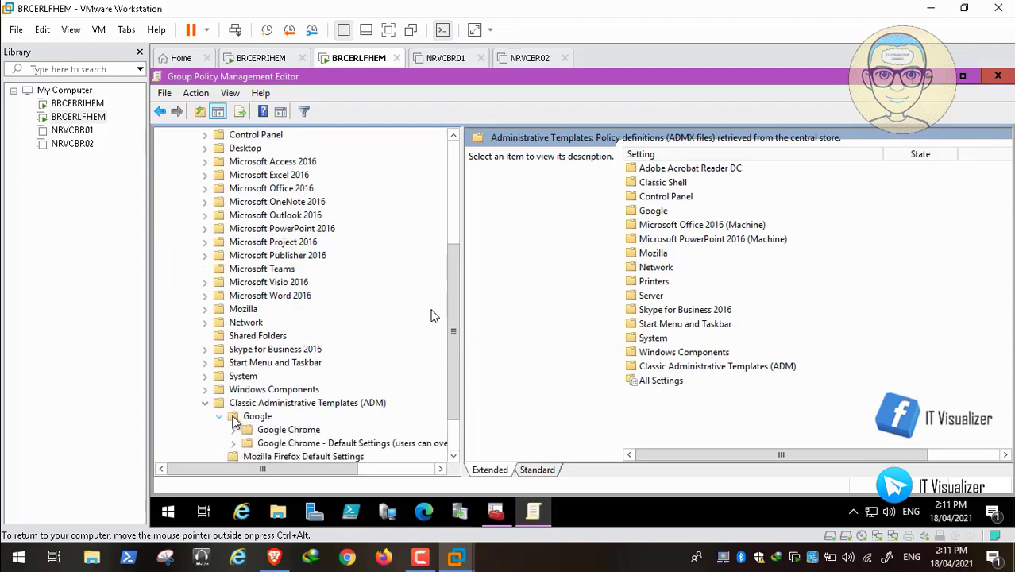
{"action": "left_click", "coordinate": [235, 430]}
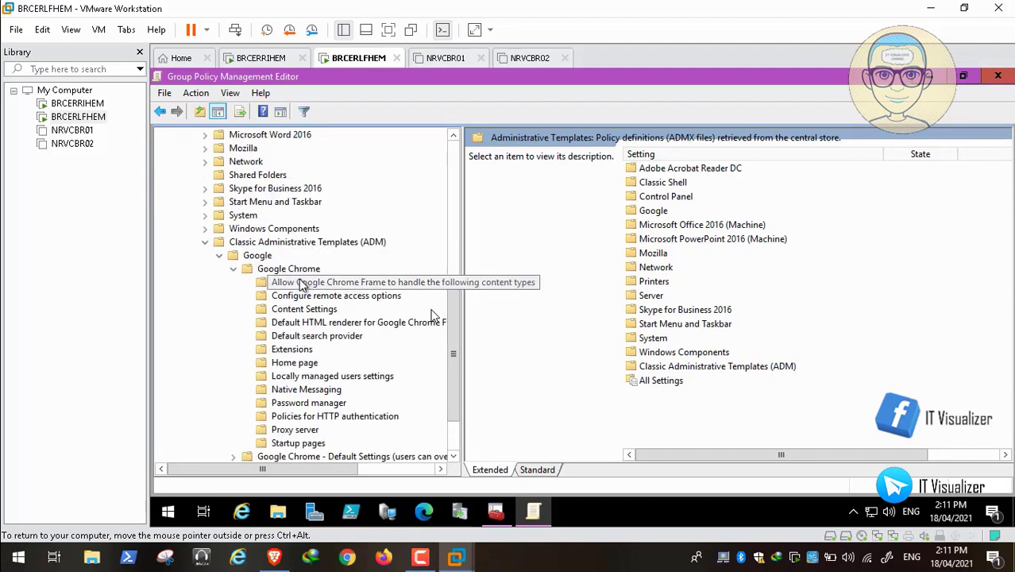
{"action": "left_click", "coordinate": [320, 404]}
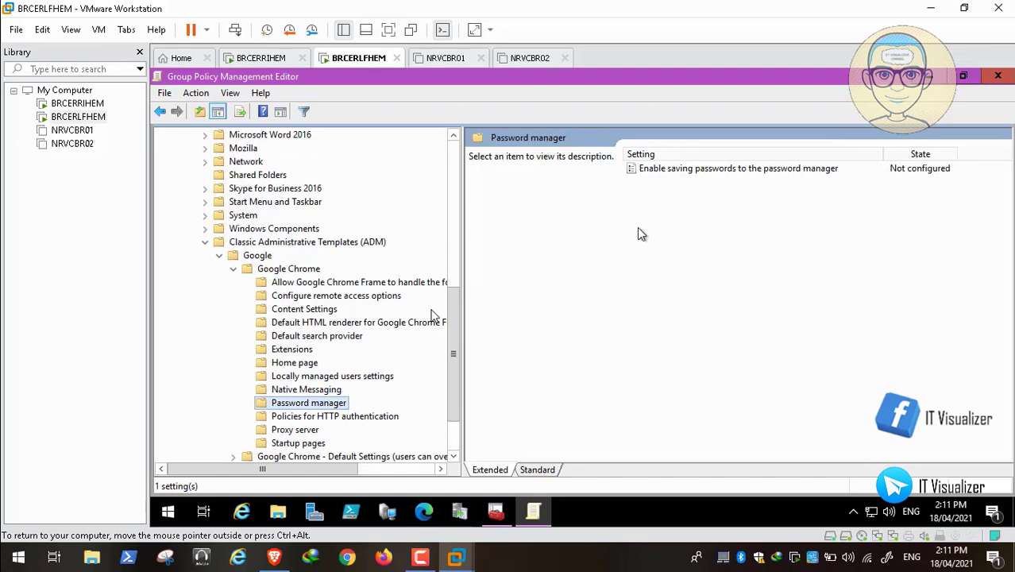
Step: Set 'Enable saving passwords to the password manager' to Disabled and collapse the Google folder
{"action": "double_click", "coordinate": [723, 169]}
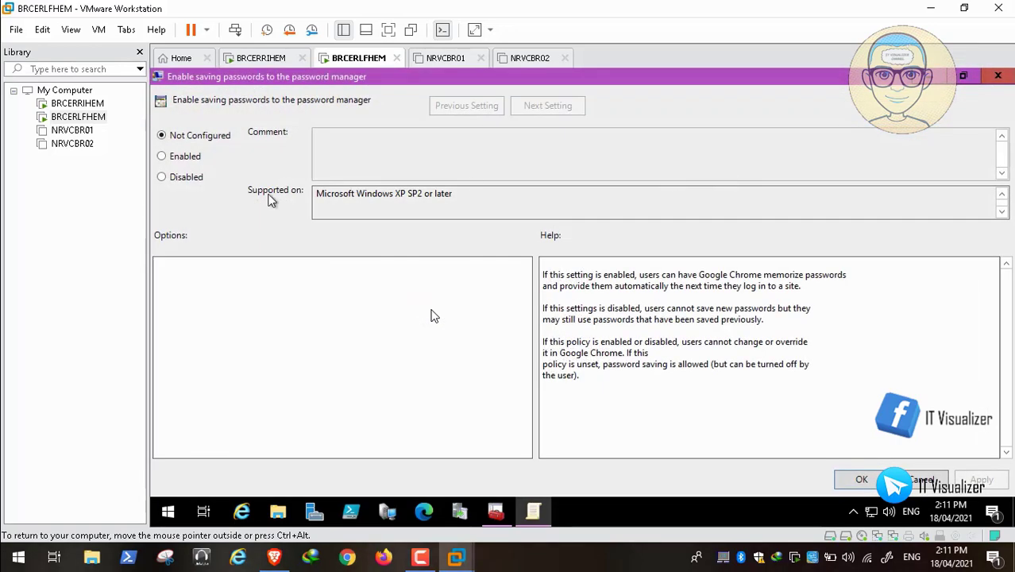
{"action": "left_click", "coordinate": [193, 176]}
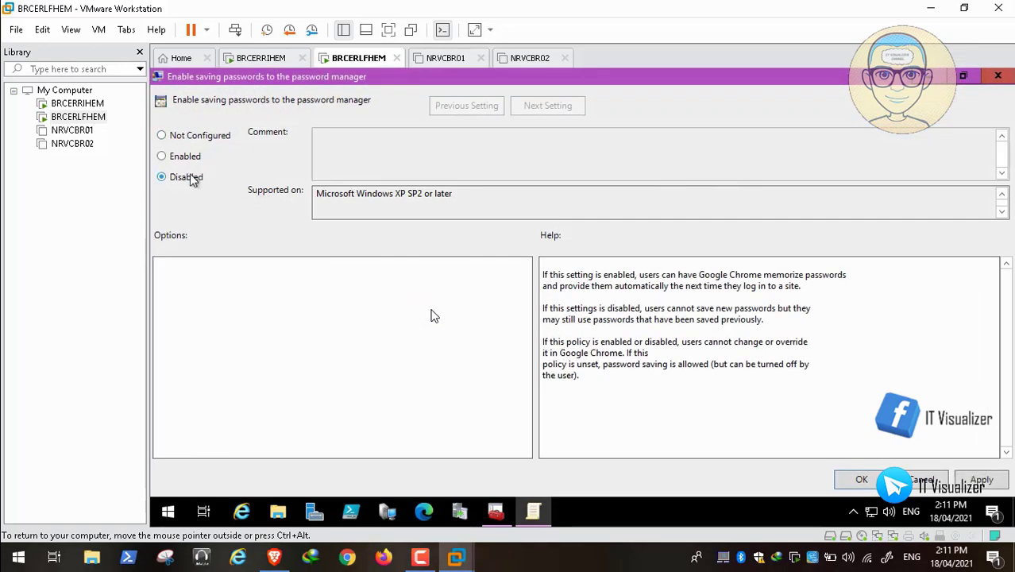
{"action": "left_click", "coordinate": [980, 479]}
{"action": "left_click", "coordinate": [862, 479]}
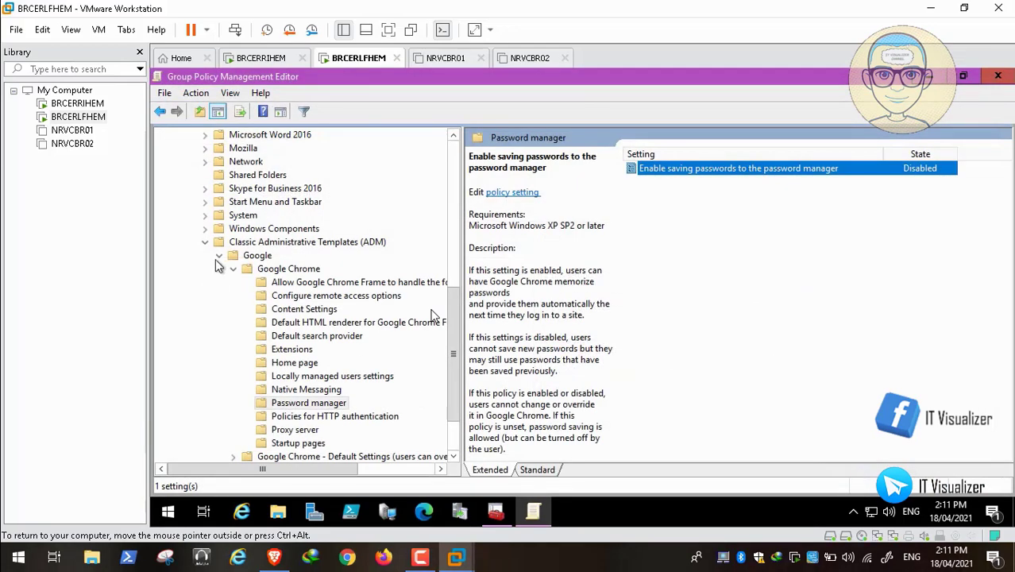
{"action": "left_click", "coordinate": [220, 255]}
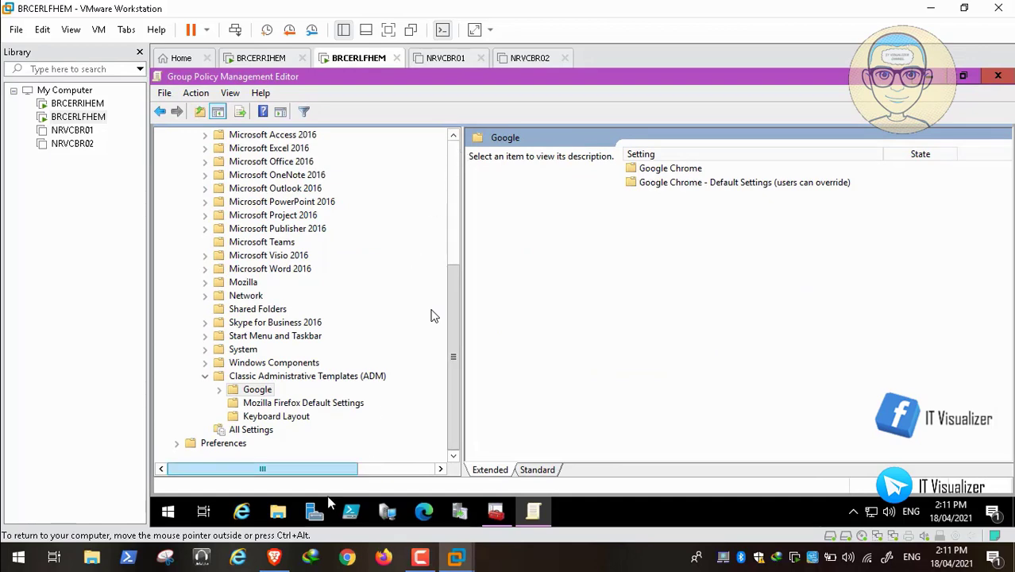
{"action": "left_click", "coordinate": [274, 557]}
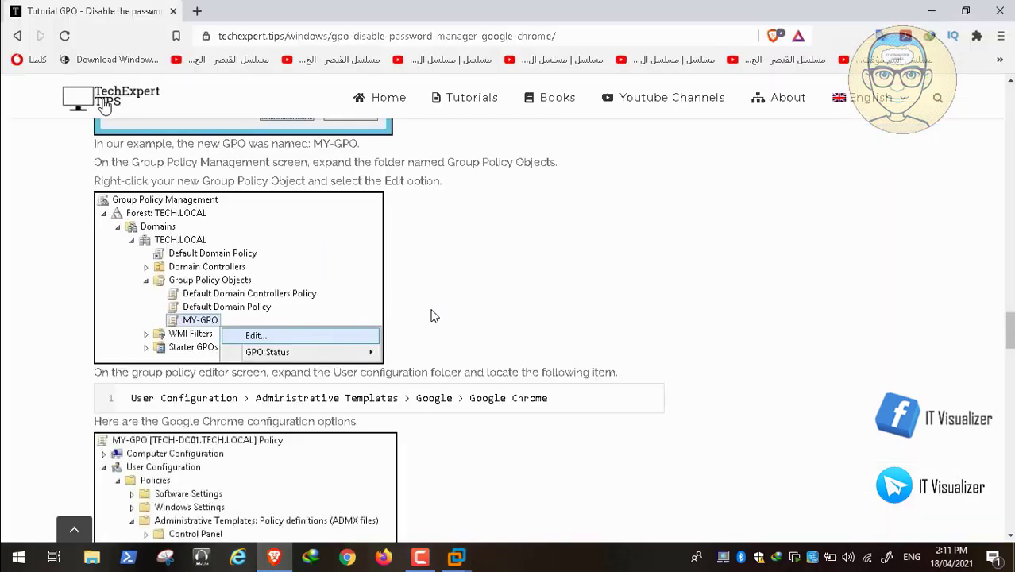
Step: Return to the Windows tutorials list and scroll down to the GPO login-message and firewall guides
{"action": "left_click", "coordinate": [17, 37]}
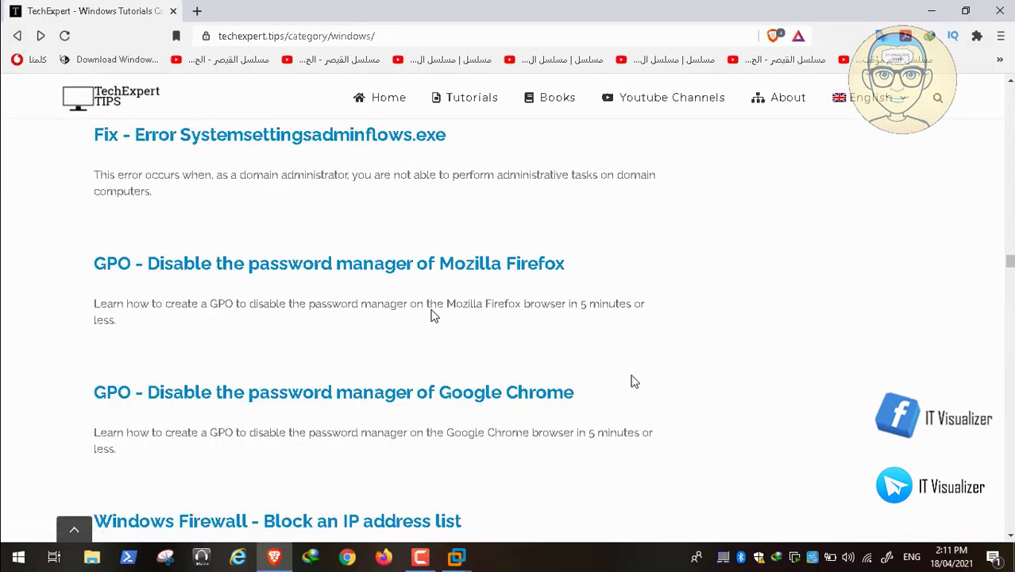
{"action": "scroll", "coordinate": [633, 382], "scroll_direction": "down", "scroll_amount": 3}
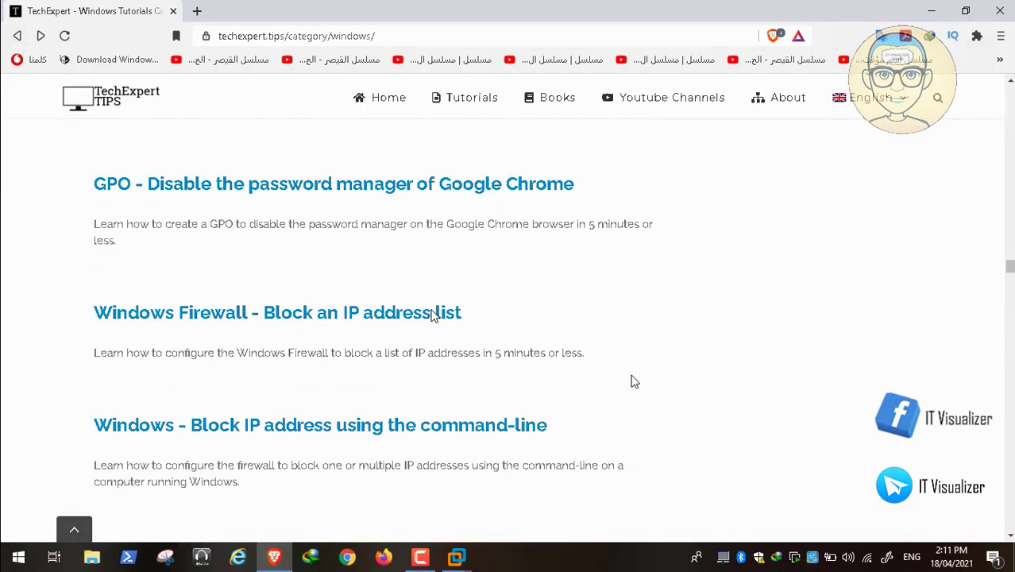
{"action": "scroll", "coordinate": [633, 382], "scroll_direction": "down", "scroll_amount": 4}
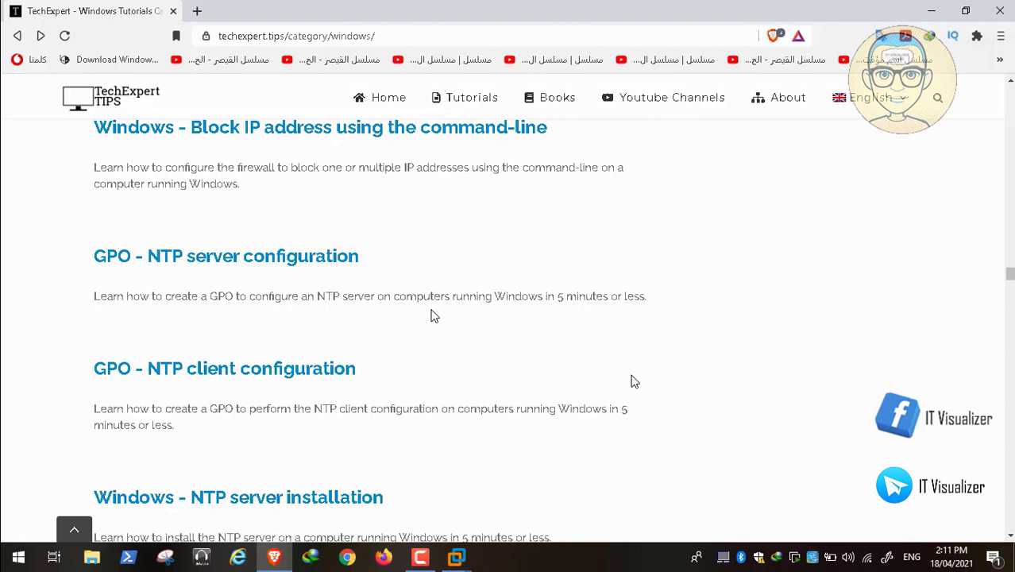
{"action": "scroll", "coordinate": [434, 316], "scroll_direction": "down", "scroll_amount": 4}
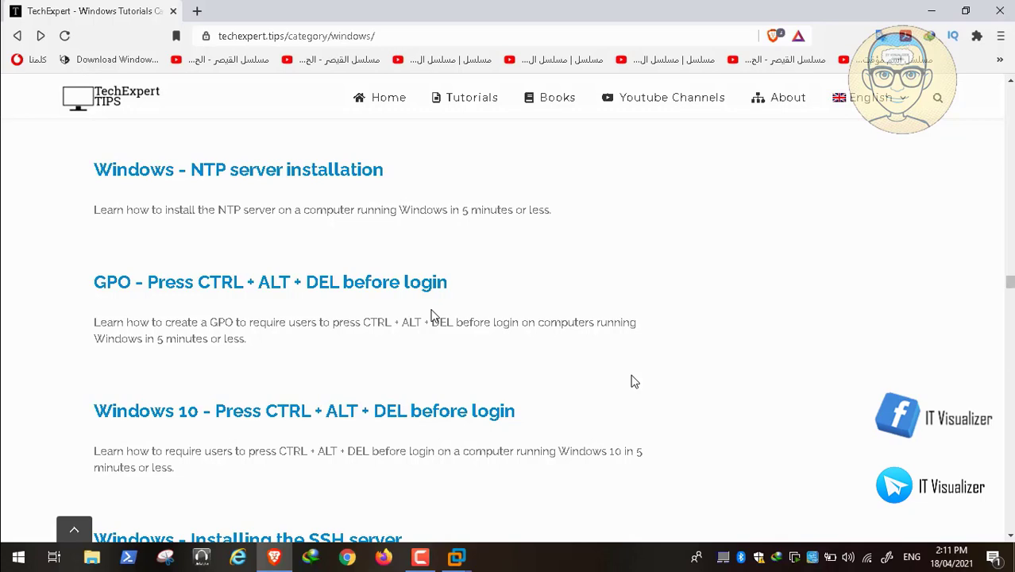
{"action": "scroll", "coordinate": [431, 316], "scroll_direction": "down", "scroll_amount": 3}
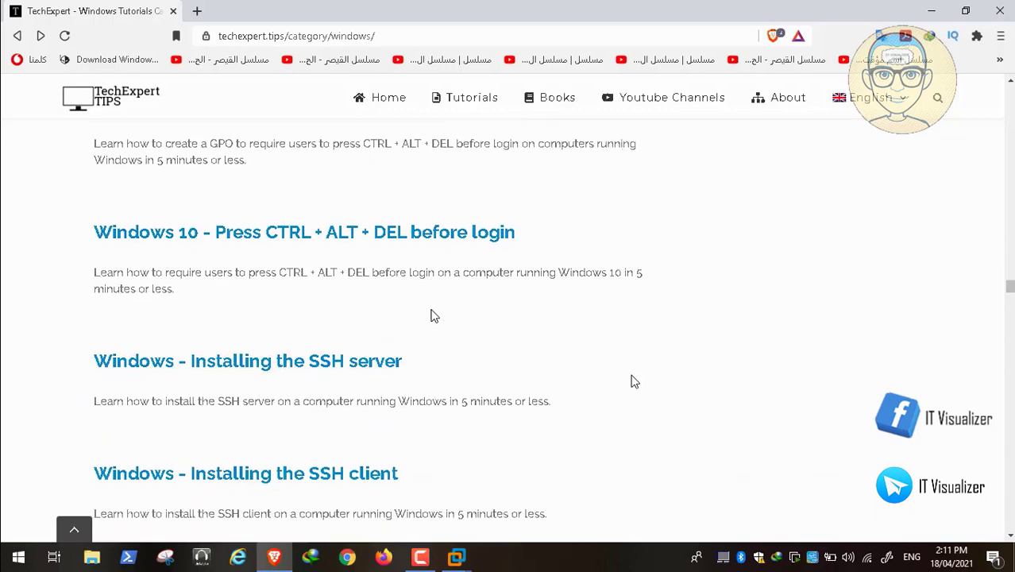
{"action": "scroll", "coordinate": [434, 316], "scroll_direction": "down", "scroll_amount": 3}
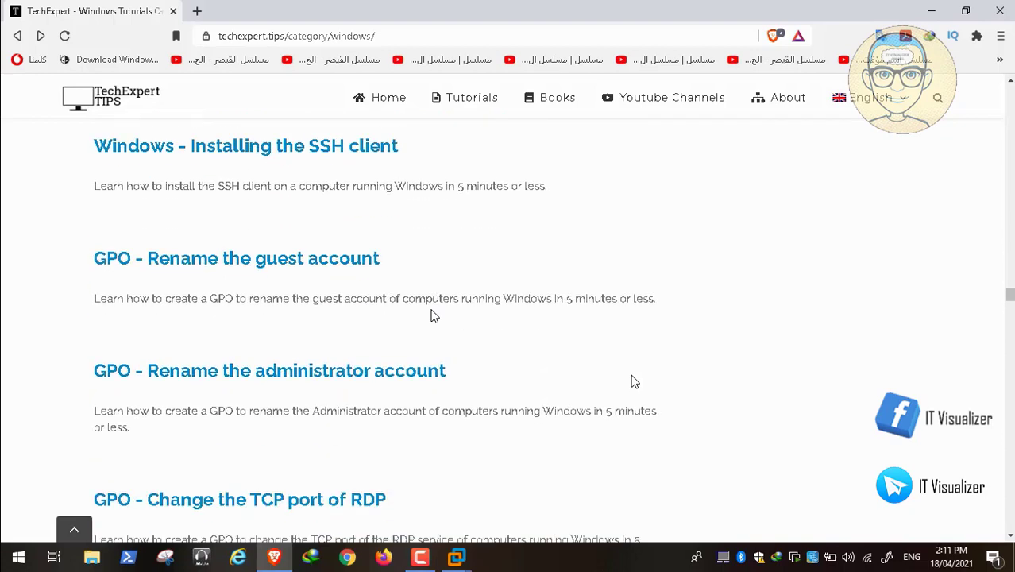
{"action": "scroll", "coordinate": [433, 316], "scroll_direction": "down", "scroll_amount": 1}
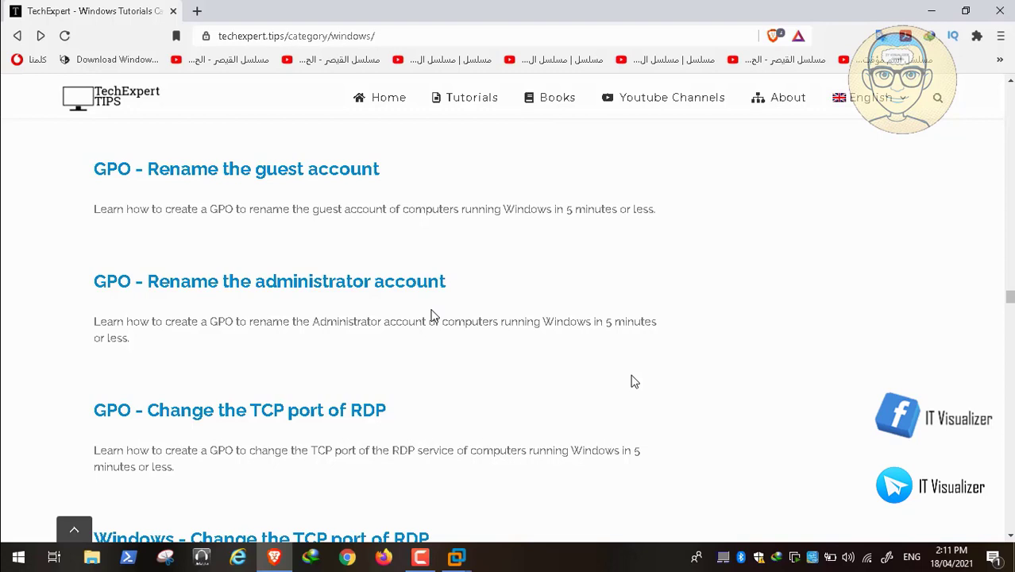
{"action": "scroll", "coordinate": [433, 316], "scroll_direction": "up", "scroll_amount": 1}
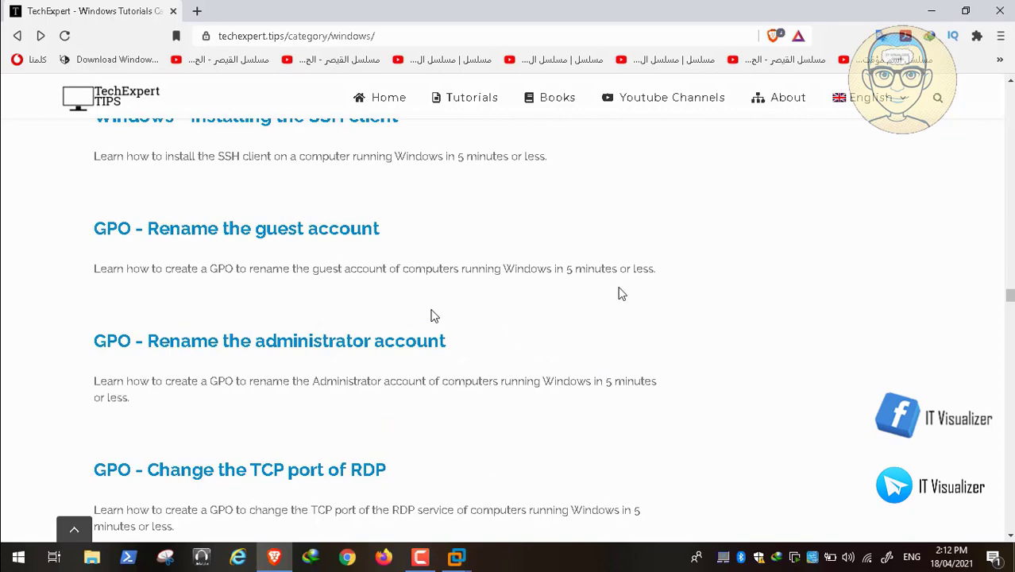
{"action": "scroll", "coordinate": [433, 316], "scroll_direction": "down", "scroll_amount": 4}
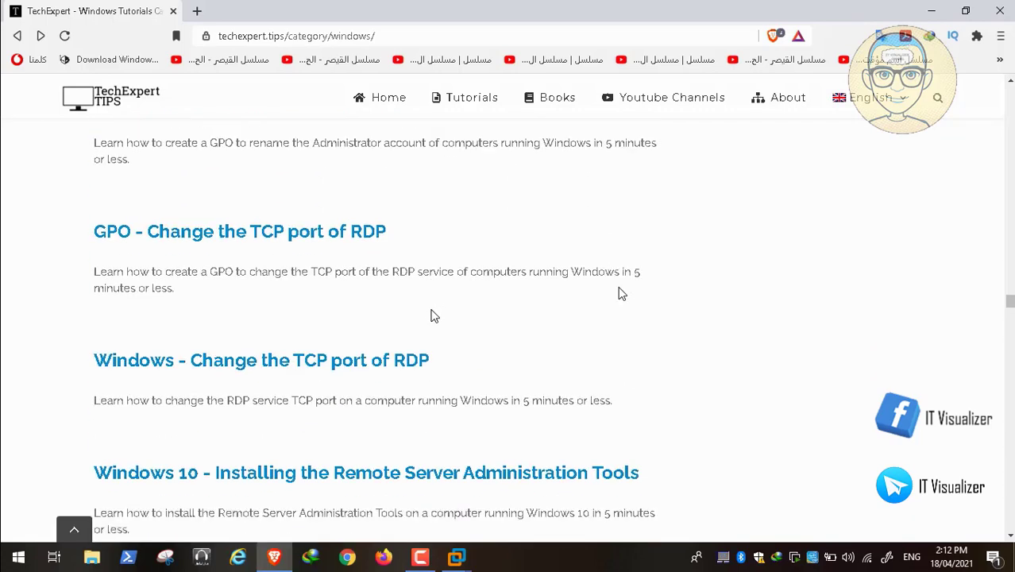
{"action": "scroll", "coordinate": [433, 317], "scroll_direction": "down", "scroll_amount": 2}
{"action": "scroll", "coordinate": [433, 316], "scroll_direction": "down", "scroll_amount": 4}
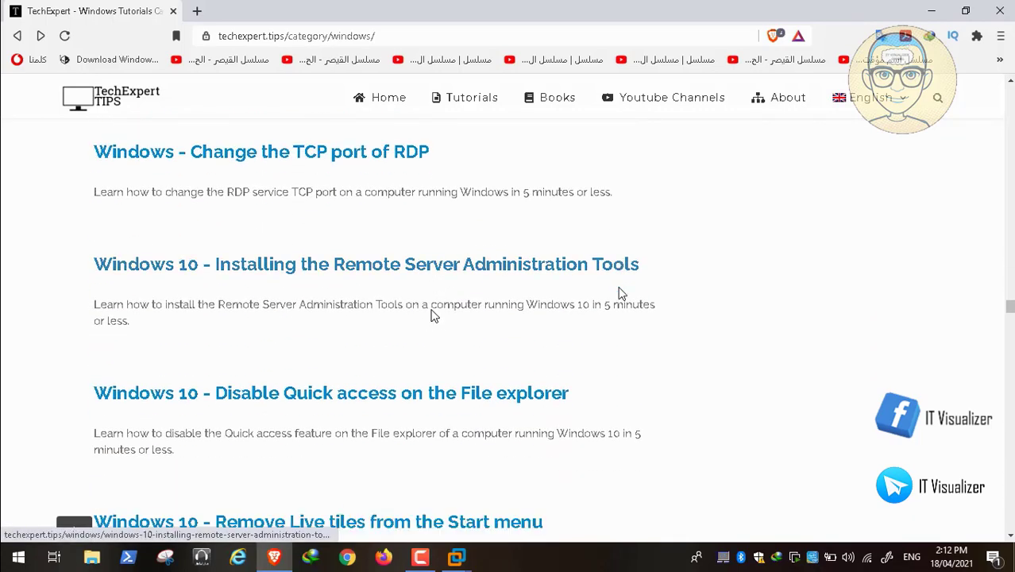
{"action": "scroll", "coordinate": [433, 316], "scroll_direction": "down", "scroll_amount": 3}
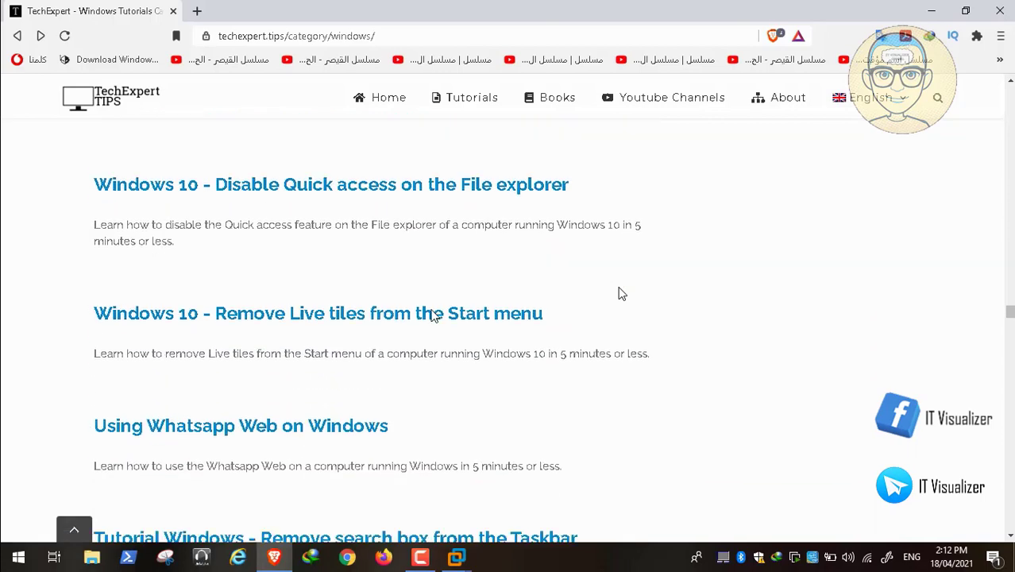
{"action": "scroll", "coordinate": [433, 316], "scroll_direction": "down", "scroll_amount": 2}
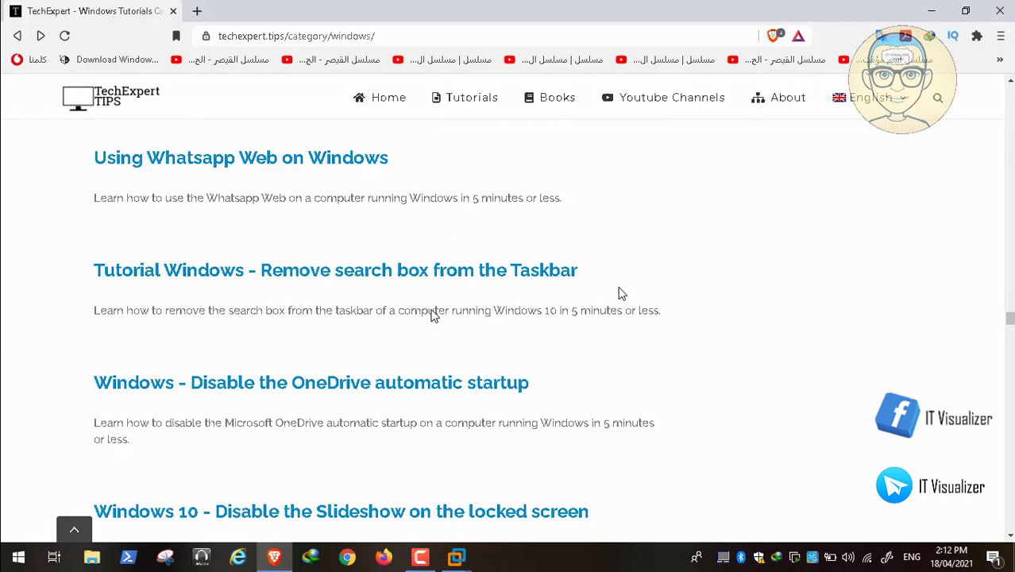
{"action": "scroll", "coordinate": [434, 315], "scroll_direction": "down", "scroll_amount": 2}
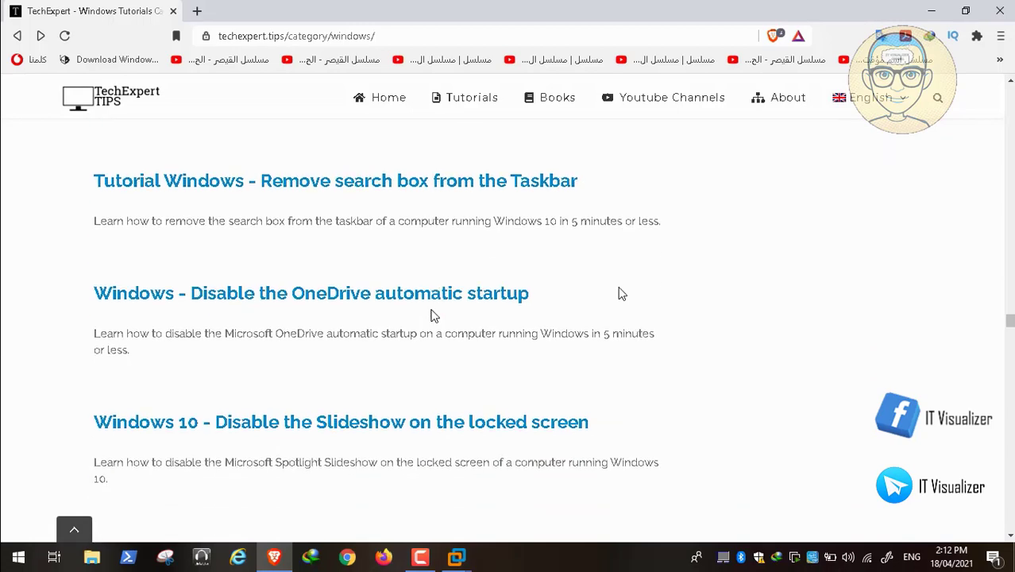
{"action": "scroll", "coordinate": [433, 316], "scroll_direction": "down", "scroll_amount": 1}
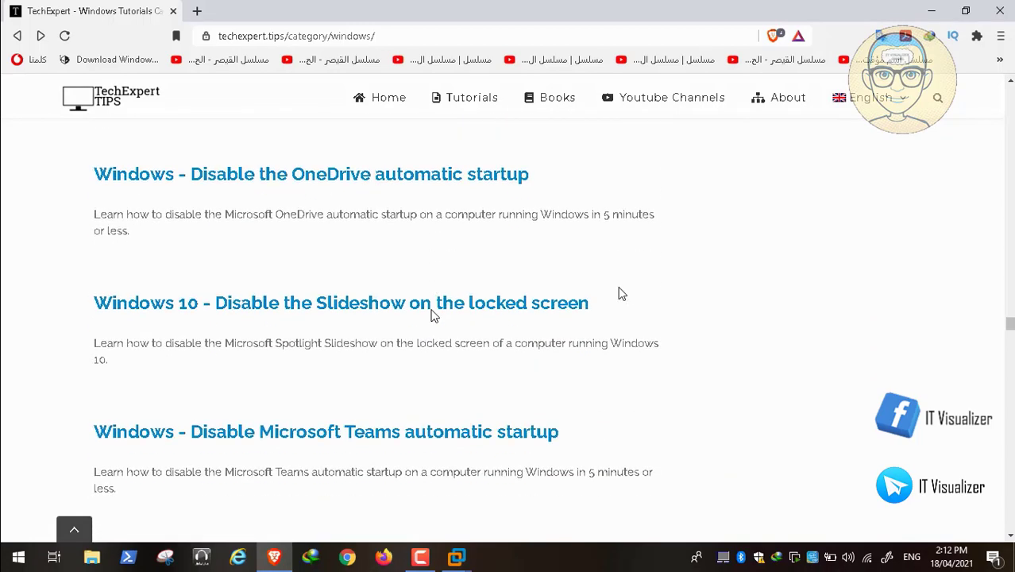
{"action": "scroll", "coordinate": [434, 316], "scroll_direction": "down", "scroll_amount": 3}
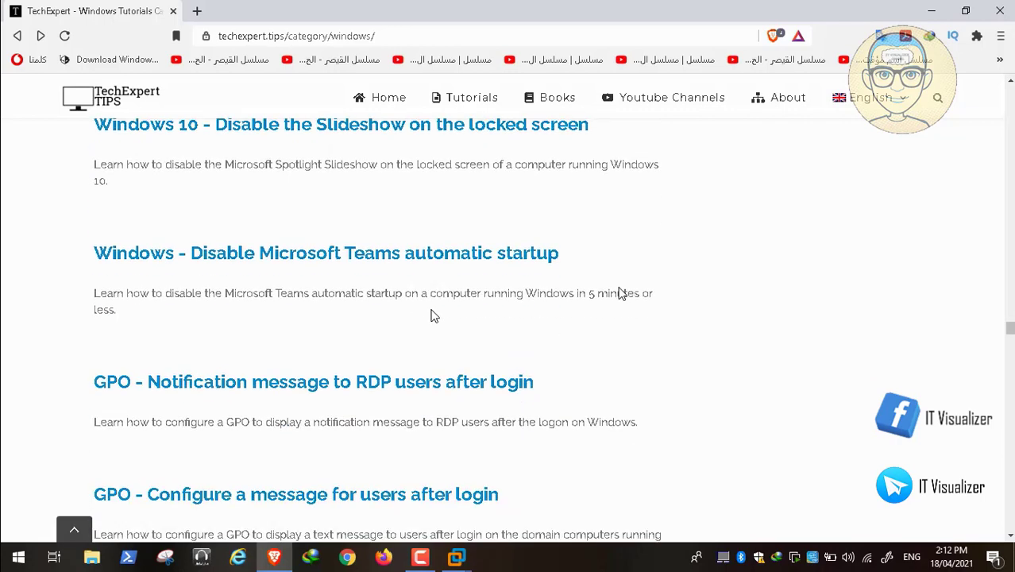
{"action": "scroll", "coordinate": [434, 315], "scroll_direction": "down", "scroll_amount": 2}
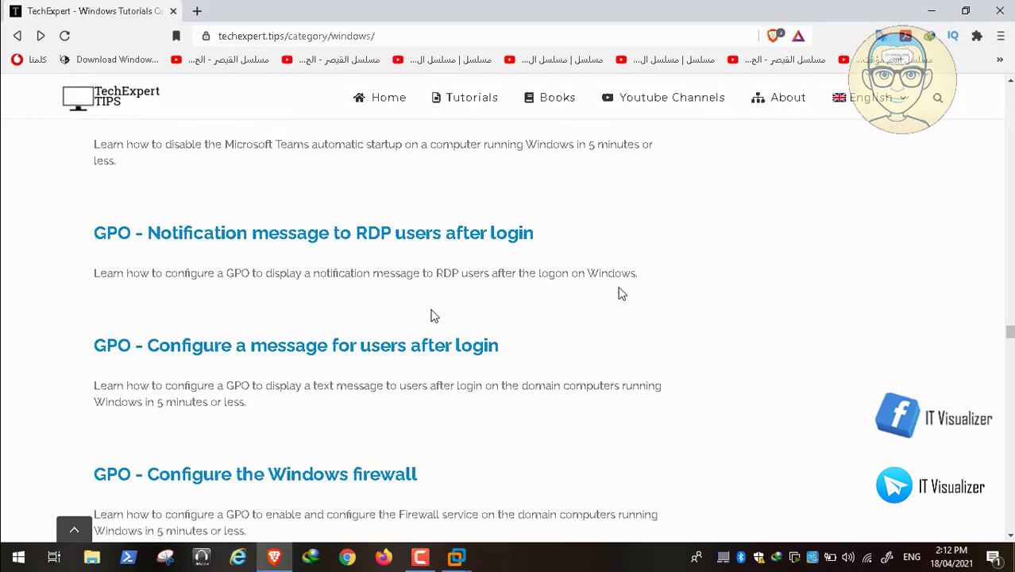
{"action": "scroll", "coordinate": [434, 315], "scroll_direction": "down", "scroll_amount": 1}
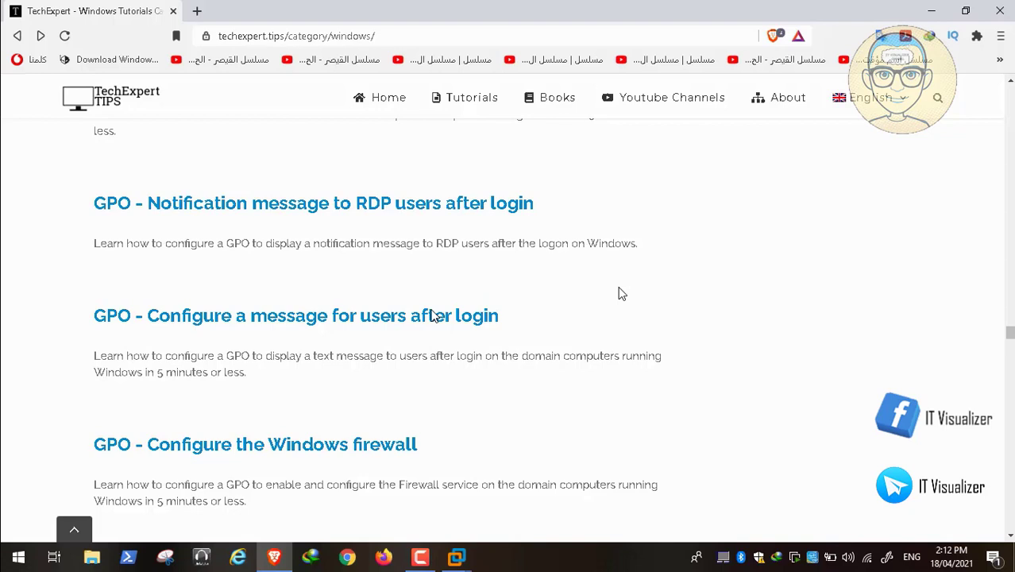
Step: Open 'GPO - Configure a message for users after login' and scroll to the Interactive logon message text step
{"action": "left_click", "coordinate": [382, 322]}
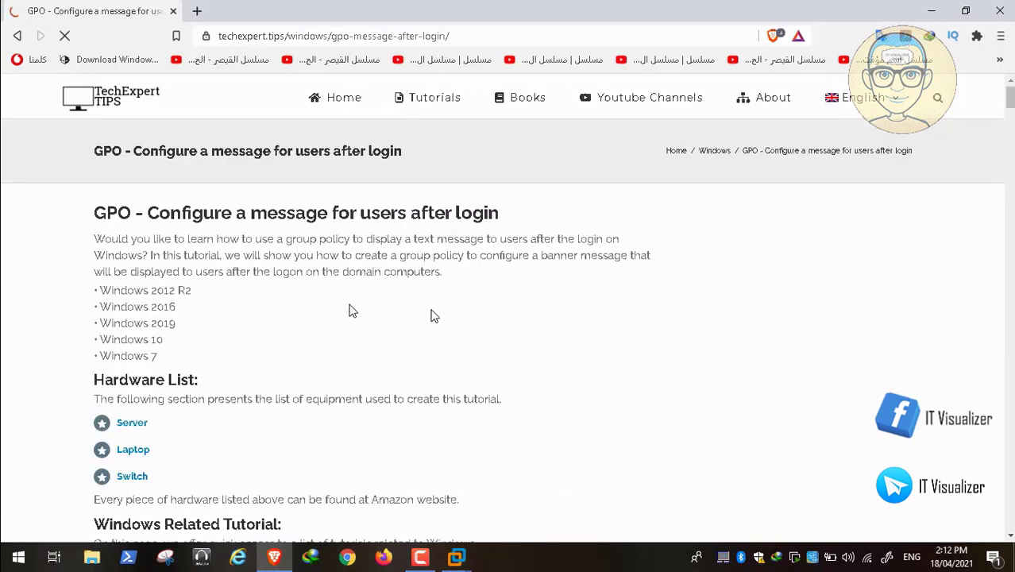
{"action": "scroll", "coordinate": [434, 316], "scroll_direction": "down", "scroll_amount": 15}
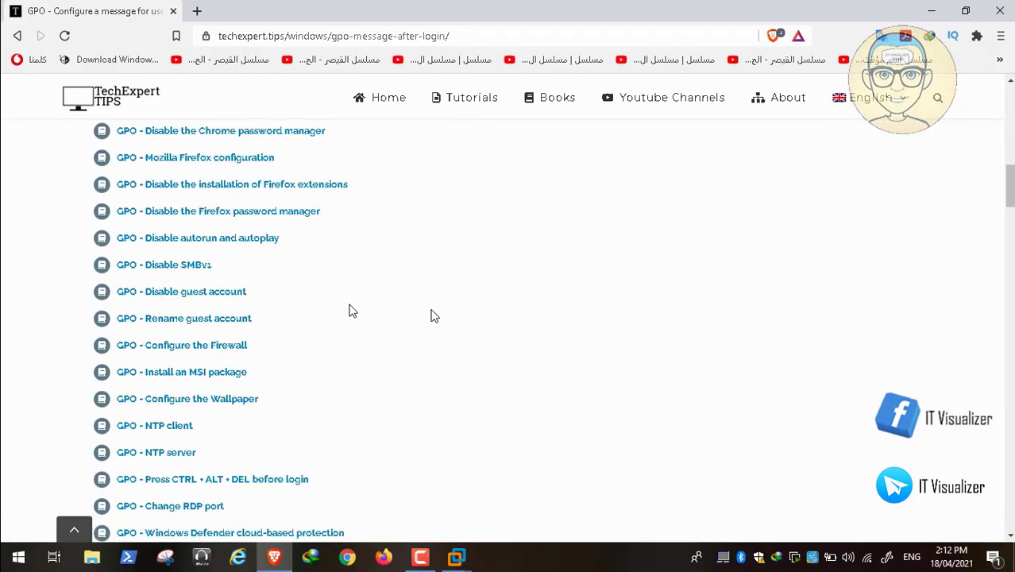
{"action": "scroll", "coordinate": [435, 316], "scroll_direction": "down", "scroll_amount": 15}
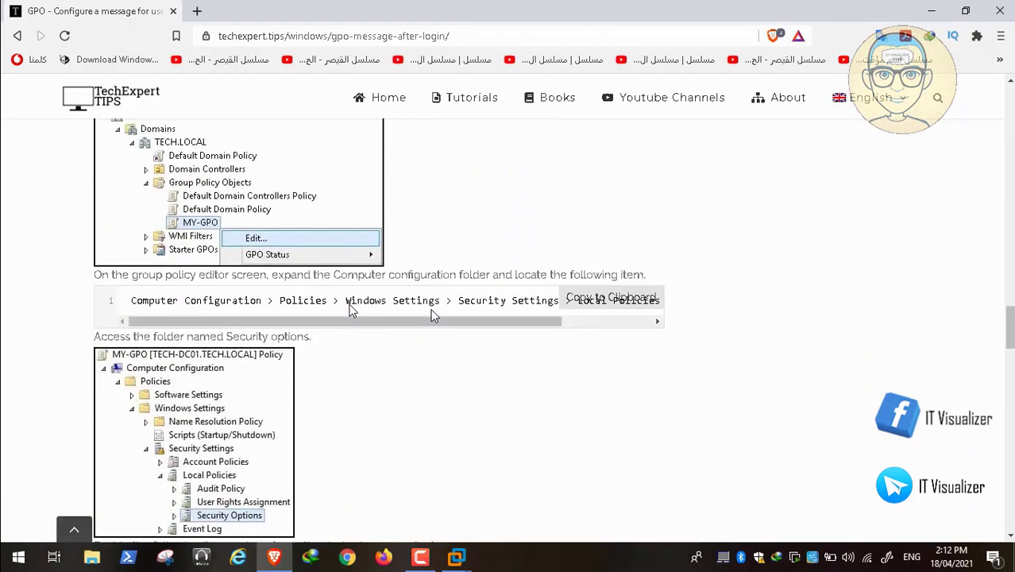
{"action": "scroll", "coordinate": [434, 316], "scroll_direction": "down", "scroll_amount": 4}
{"action": "scroll", "coordinate": [434, 316], "scroll_direction": "up", "scroll_amount": 2}
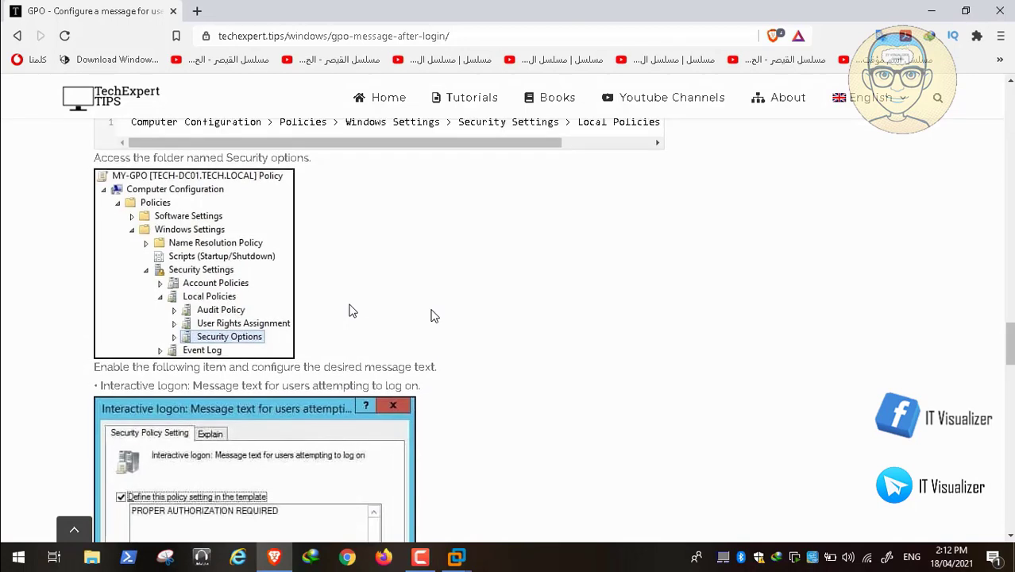
{"action": "scroll", "coordinate": [435, 316], "scroll_direction": "up", "scroll_amount": 1}
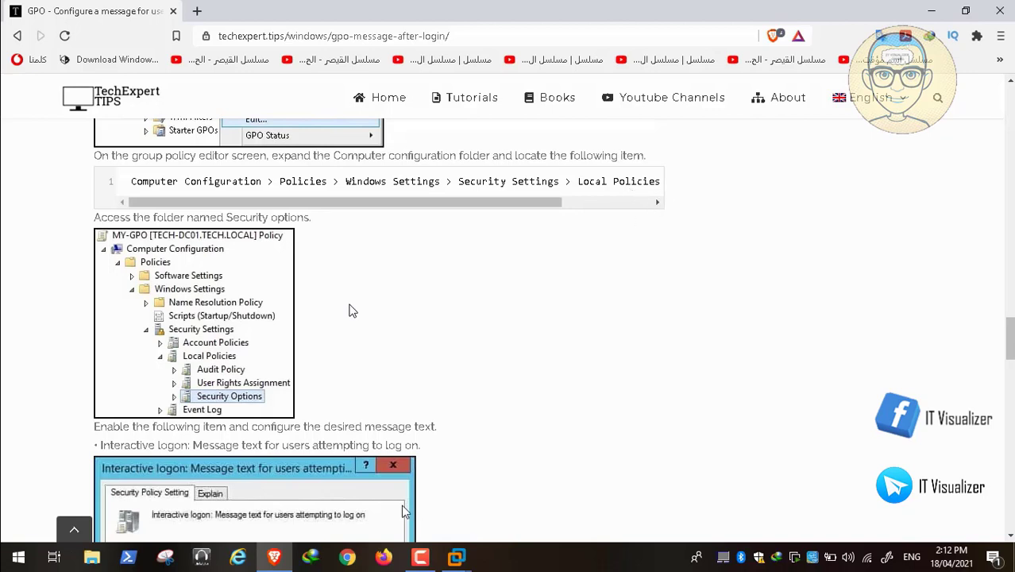
{"action": "mouse_move", "coordinate": [116, 519]}
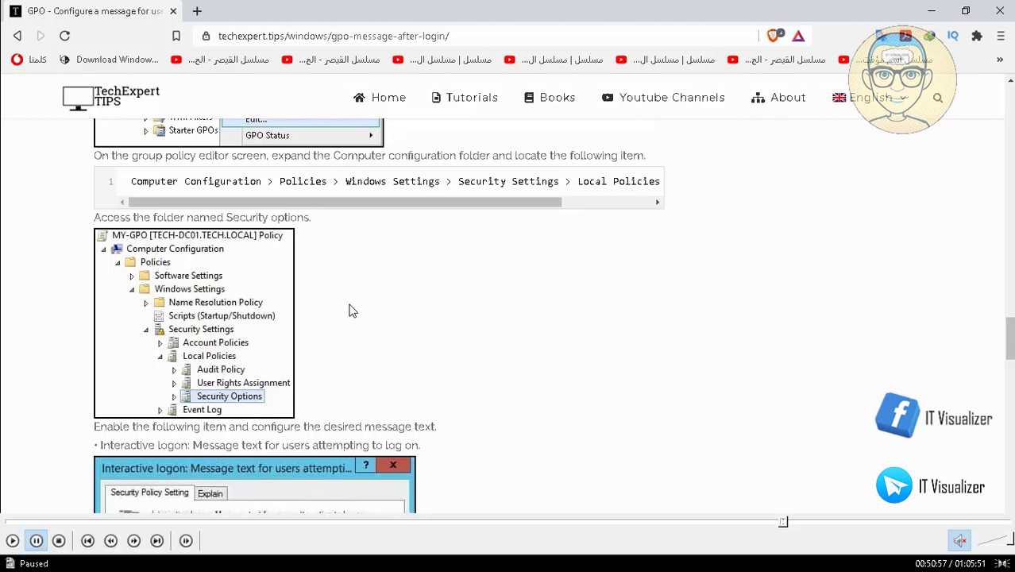
{"action": "left_click", "coordinate": [12, 541]}
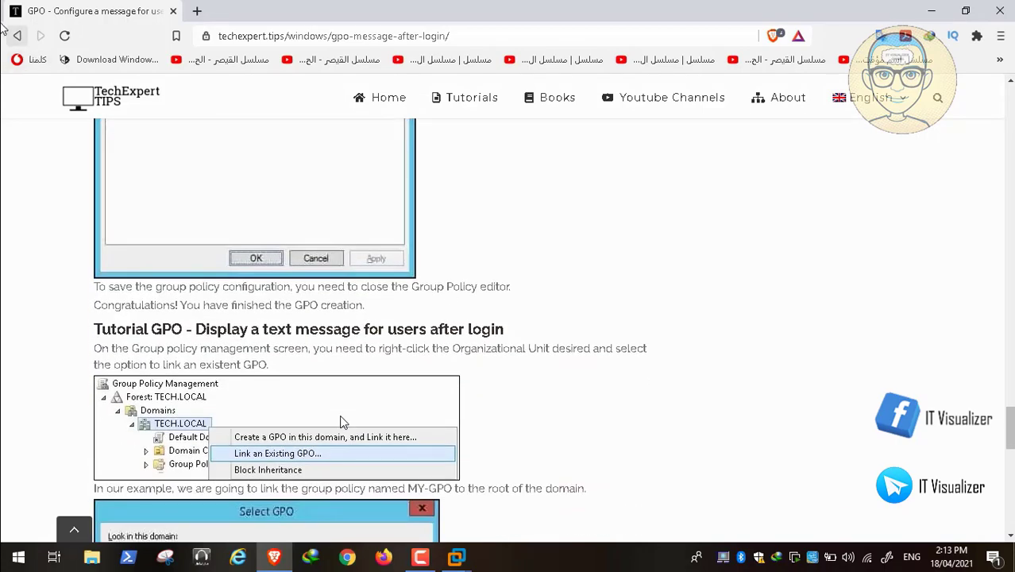
{"action": "left_click", "coordinate": [16, 36]}
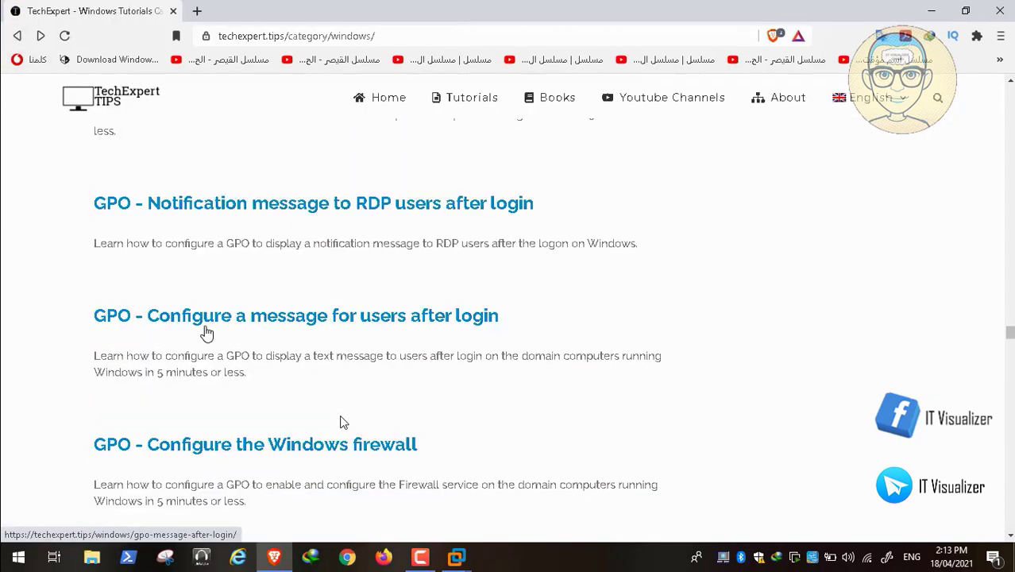
{"action": "scroll", "coordinate": [153, 362], "scroll_direction": "down", "scroll_amount": 1}
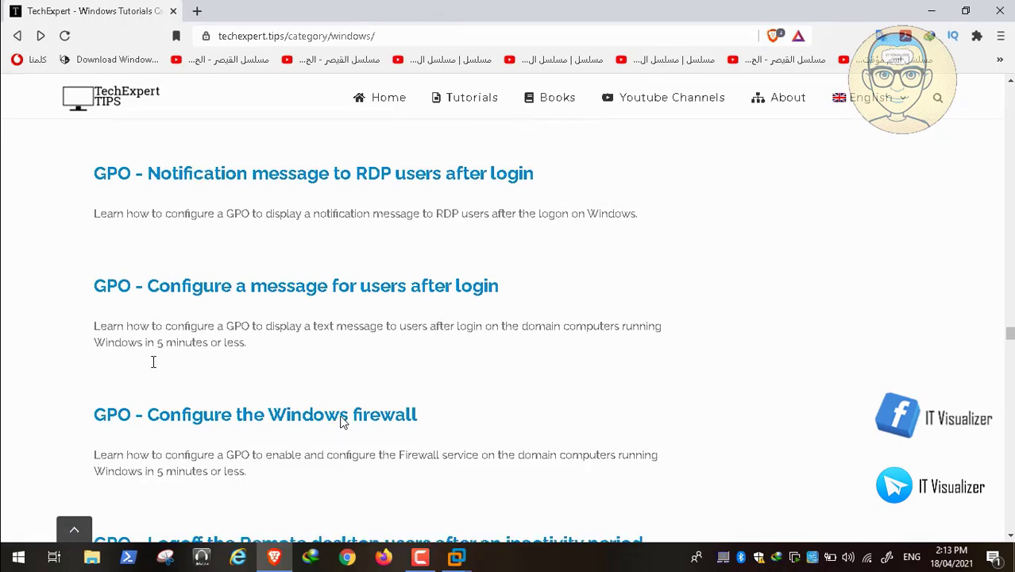
{"action": "scroll", "coordinate": [153, 361], "scroll_direction": "down", "scroll_amount": 2}
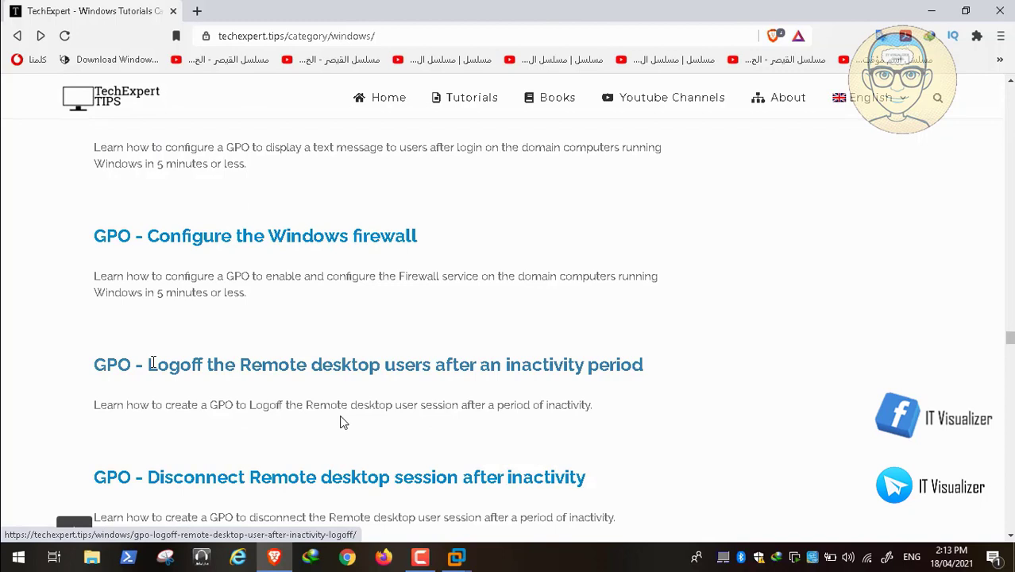
{"action": "scroll", "coordinate": [153, 361], "scroll_direction": "down", "scroll_amount": 1}
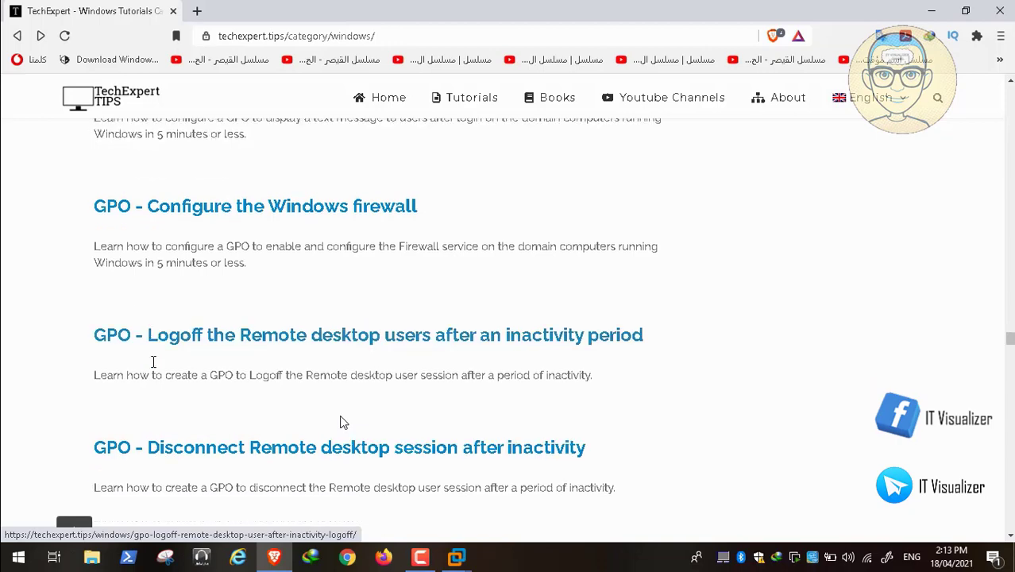
{"action": "scroll", "coordinate": [153, 362], "scroll_direction": "down", "scroll_amount": 5}
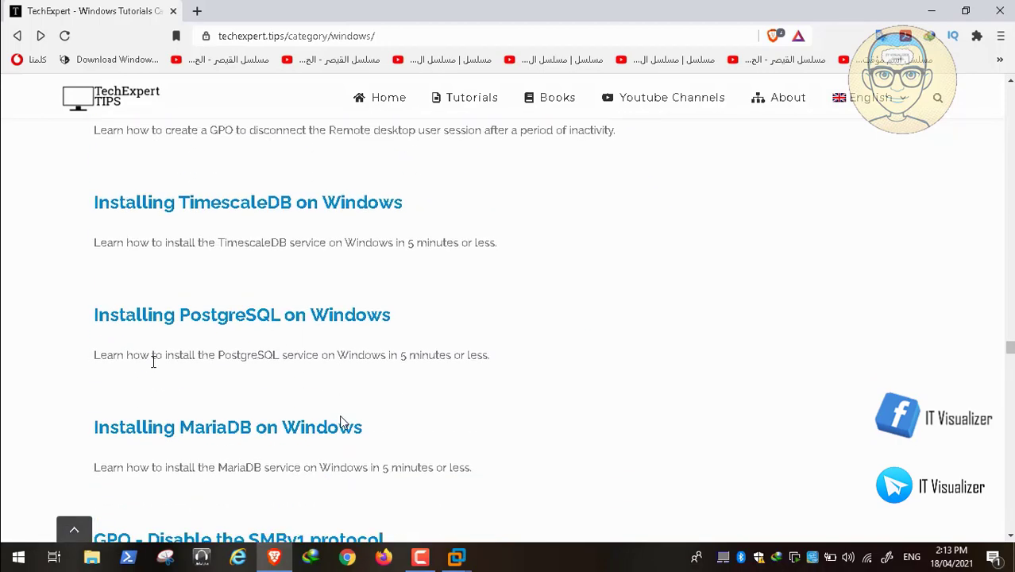
{"action": "scroll", "coordinate": [153, 361], "scroll_direction": "down", "scroll_amount": 2}
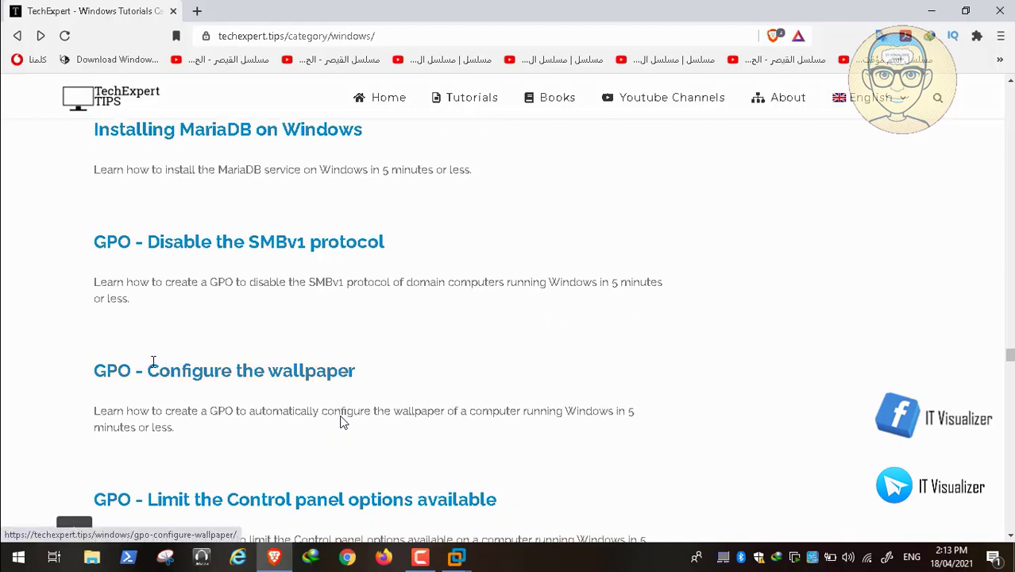
{"action": "scroll", "coordinate": [153, 362], "scroll_direction": "down", "scroll_amount": 3}
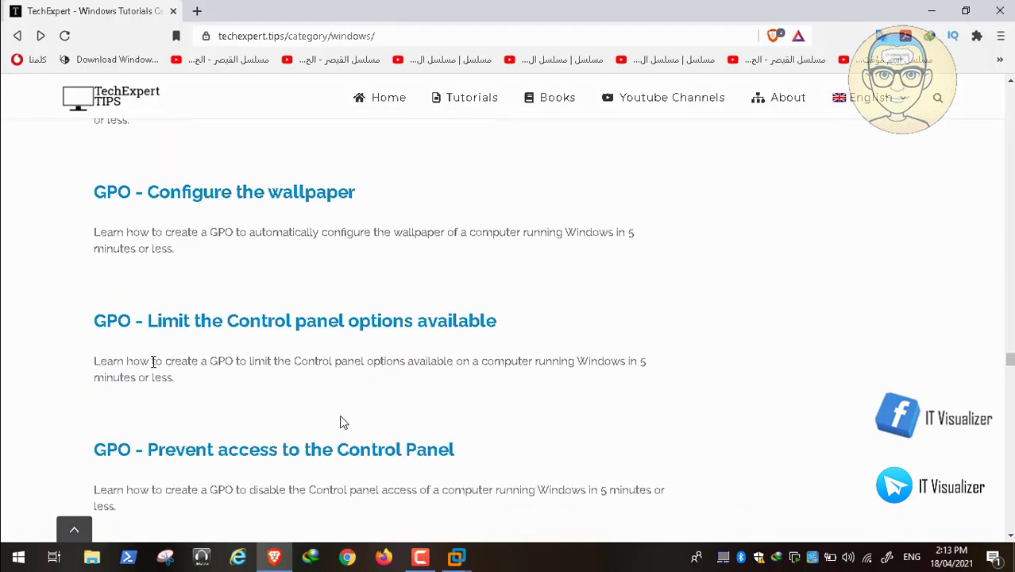
{"action": "mouse_move", "coordinate": [259, 526]}
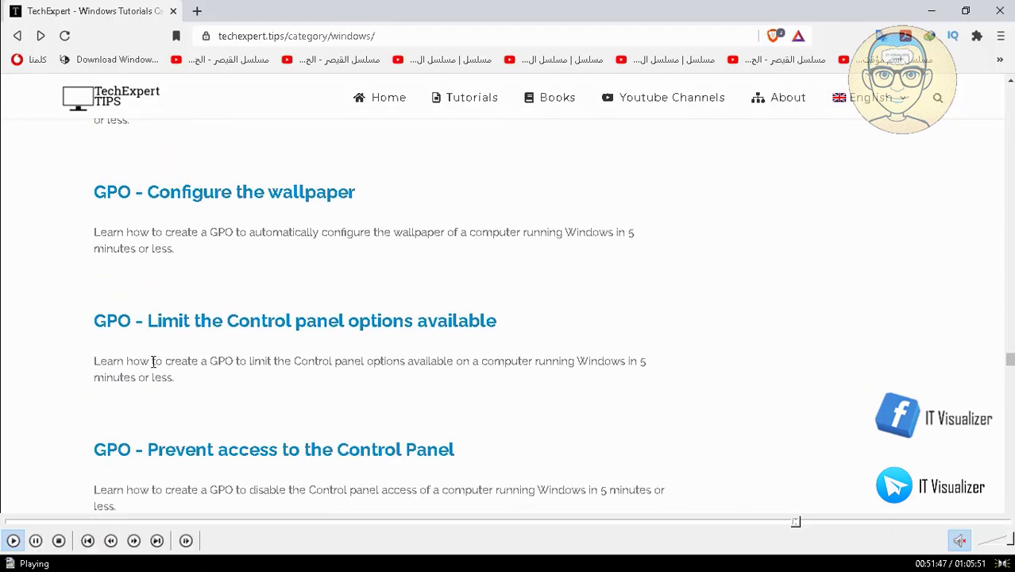
{"action": "left_click", "coordinate": [35, 542]}
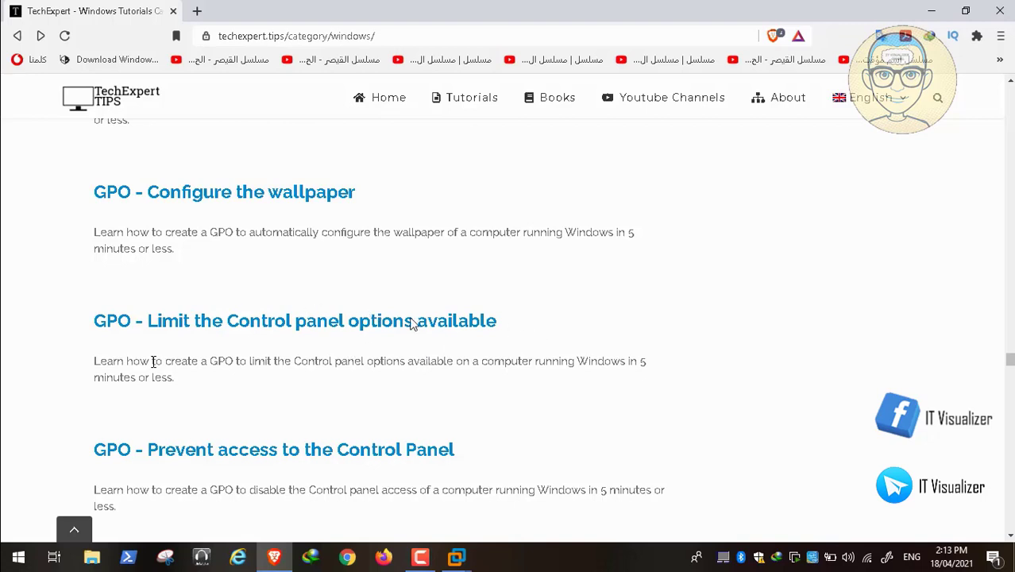
{"action": "mouse_move", "coordinate": [4, 534]}
{"action": "scroll", "coordinate": [350, 371], "scroll_direction": "down", "scroll_amount": 1}
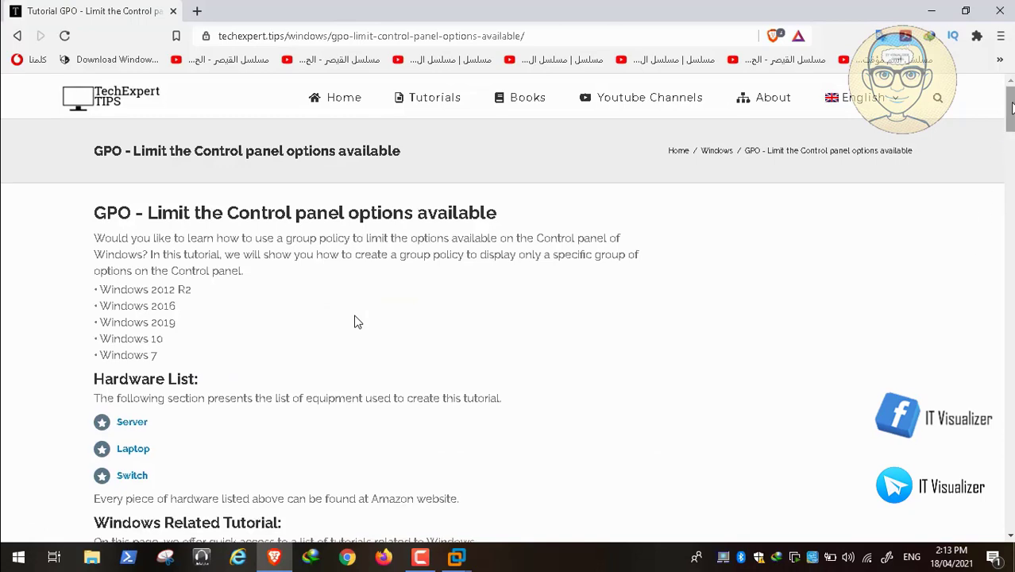
{"action": "scroll", "coordinate": [357, 322], "scroll_direction": "down", "scroll_amount": 20}
{"action": "scroll", "coordinate": [357, 321], "scroll_direction": "down", "scroll_amount": 7}
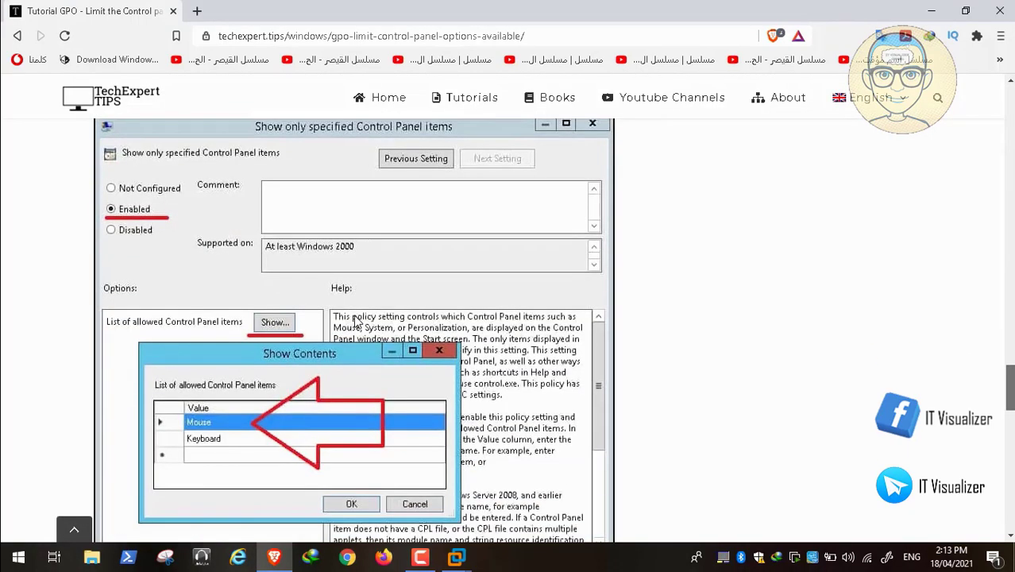
{"action": "scroll", "coordinate": [357, 322], "scroll_direction": "down", "scroll_amount": 5}
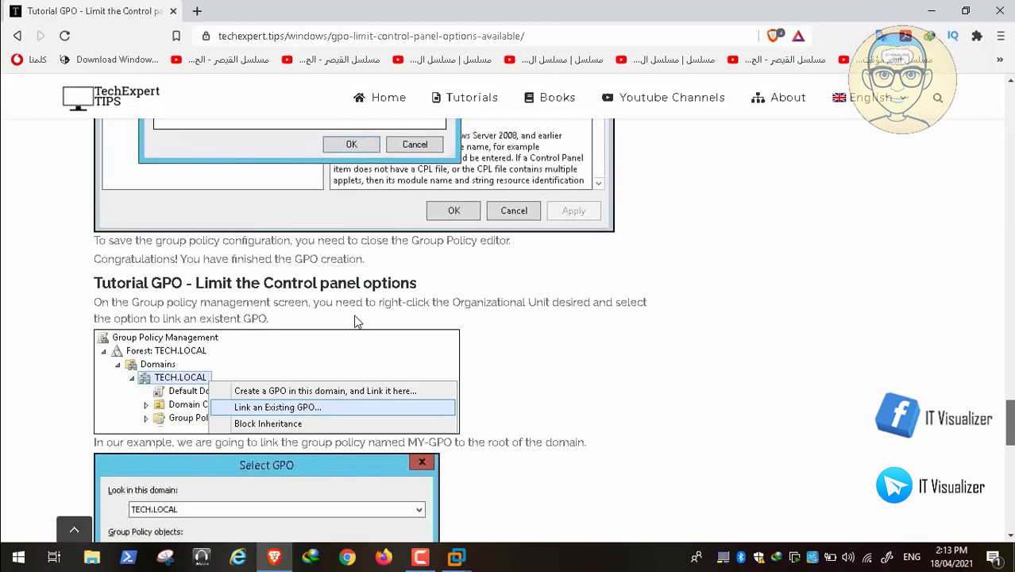
{"action": "scroll", "coordinate": [356, 322], "scroll_direction": "up", "scroll_amount": 4}
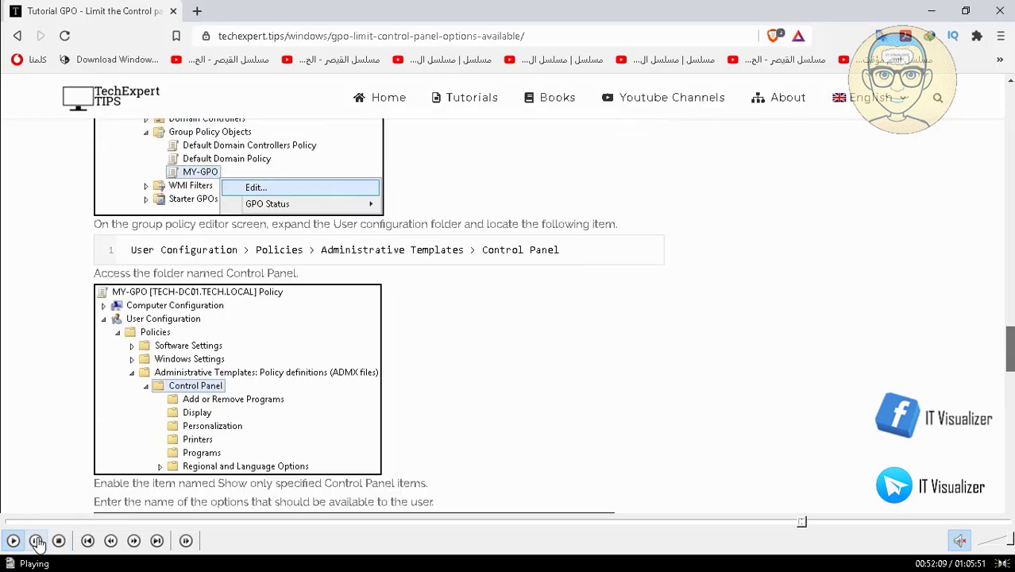
{"action": "left_click", "coordinate": [35, 541]}
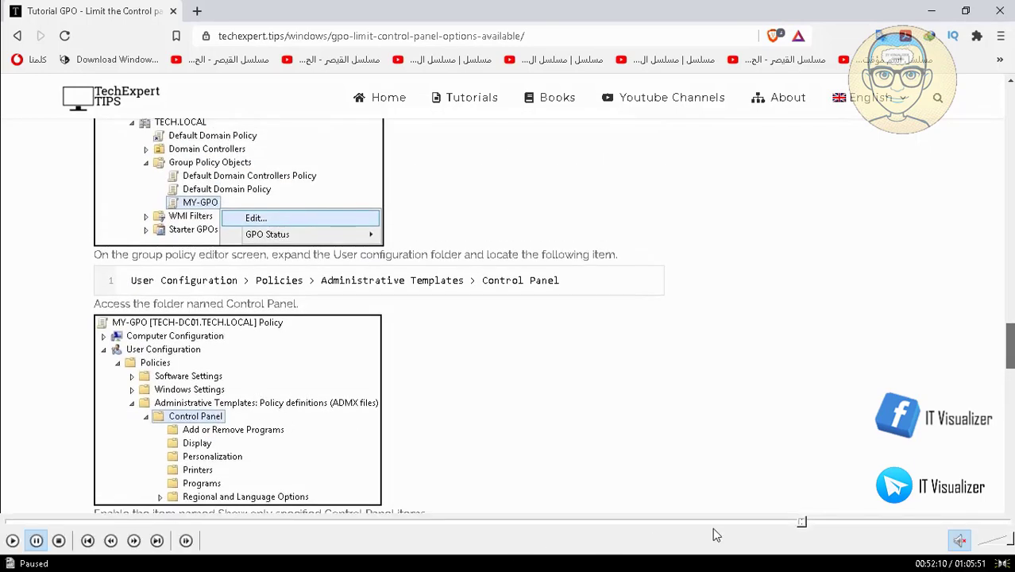
{"action": "left_click", "coordinate": [799, 523]}
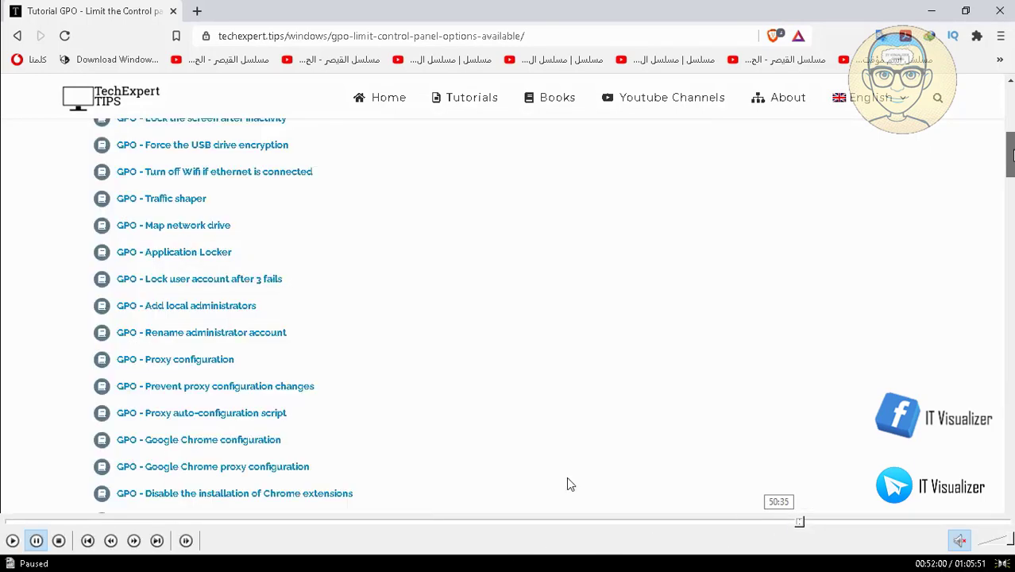
{"action": "left_click", "coordinate": [13, 541]}
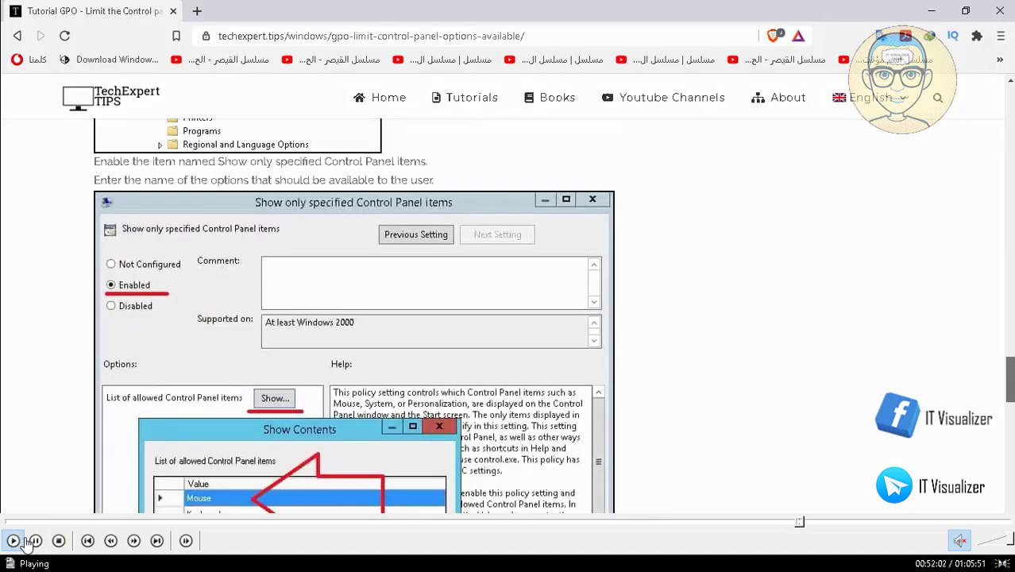
{"action": "left_click", "coordinate": [30, 541]}
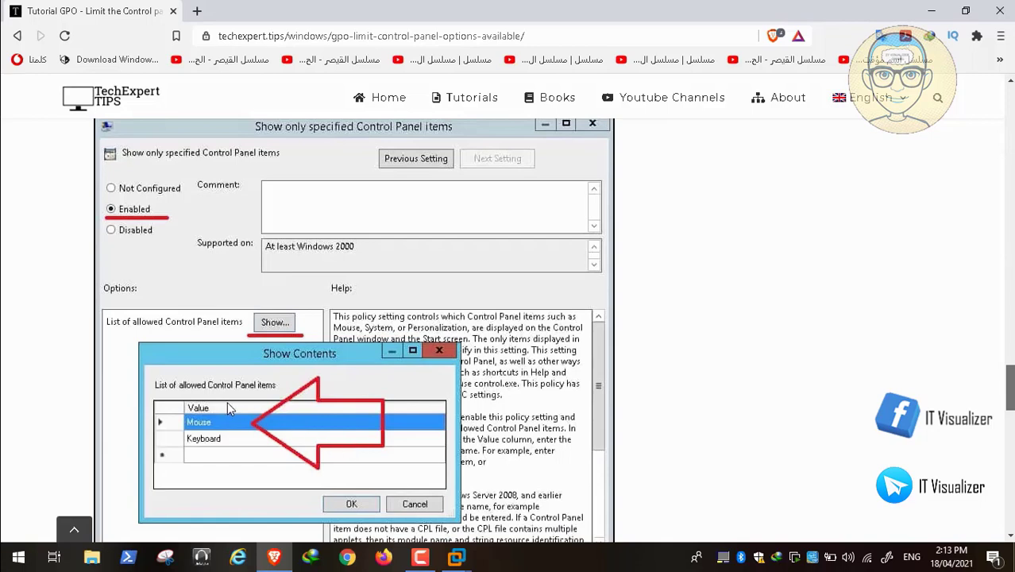
{"action": "left_click", "coordinate": [12, 544]}
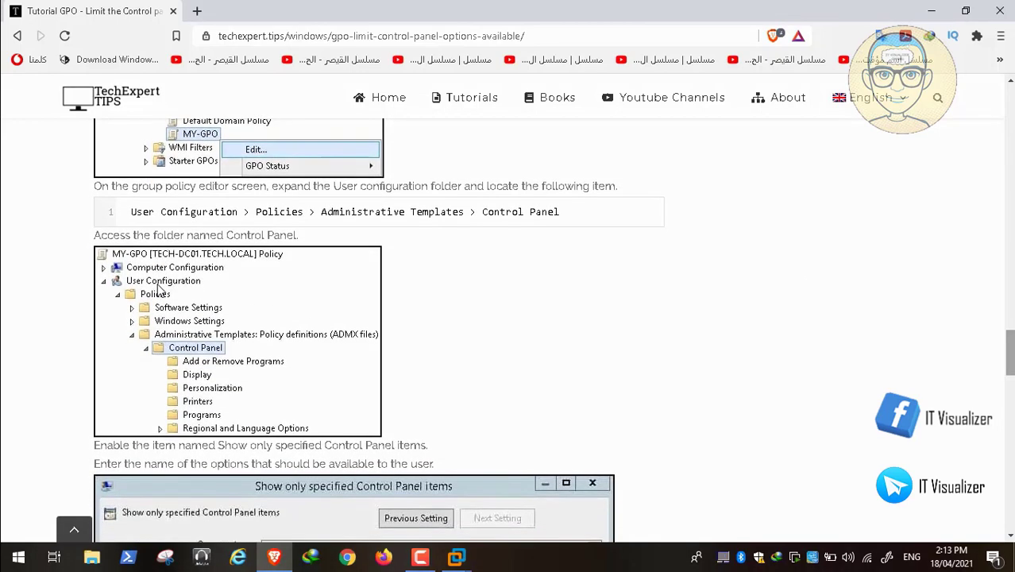
{"action": "left_click", "coordinate": [16, 37]}
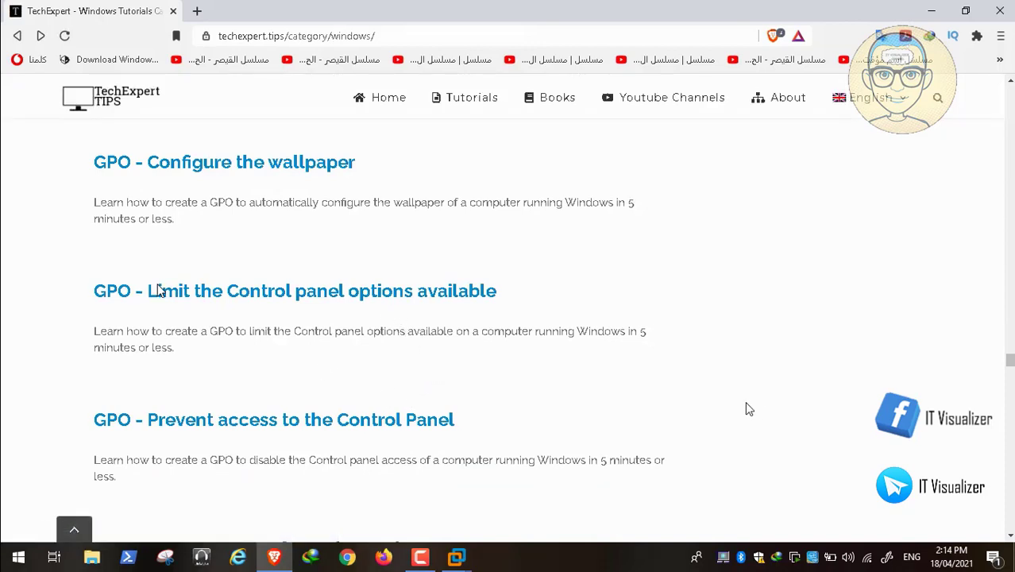
Step: Go through the Mozilla Firefox extensions GPO tutorial, pausing and resuming its video, then return to the VM's editor
{"action": "scroll", "coordinate": [1010, 363], "scroll_direction": "down", "scroll_amount": 1}
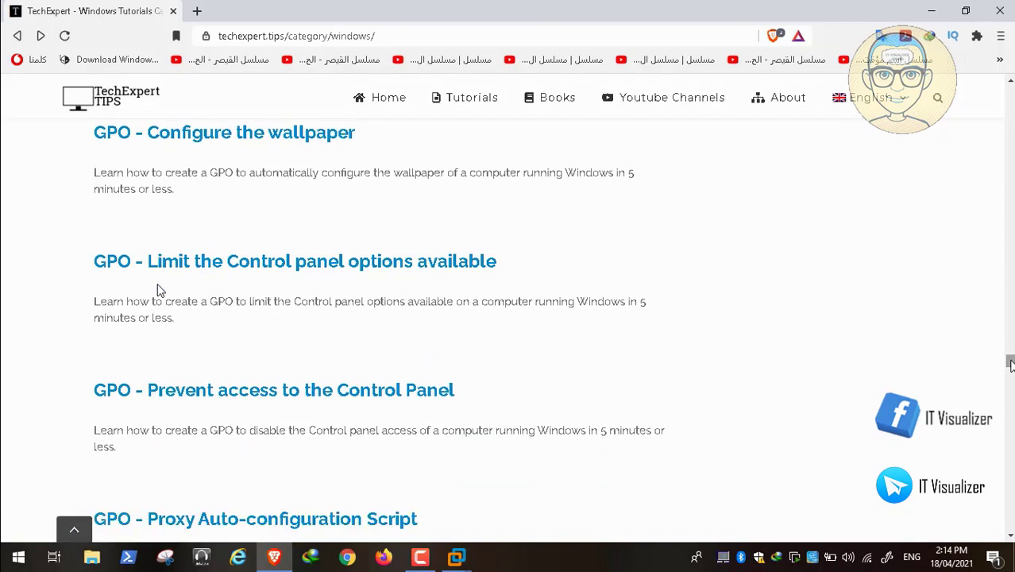
{"action": "scroll", "coordinate": [682, 340], "scroll_direction": "down", "scroll_amount": 5}
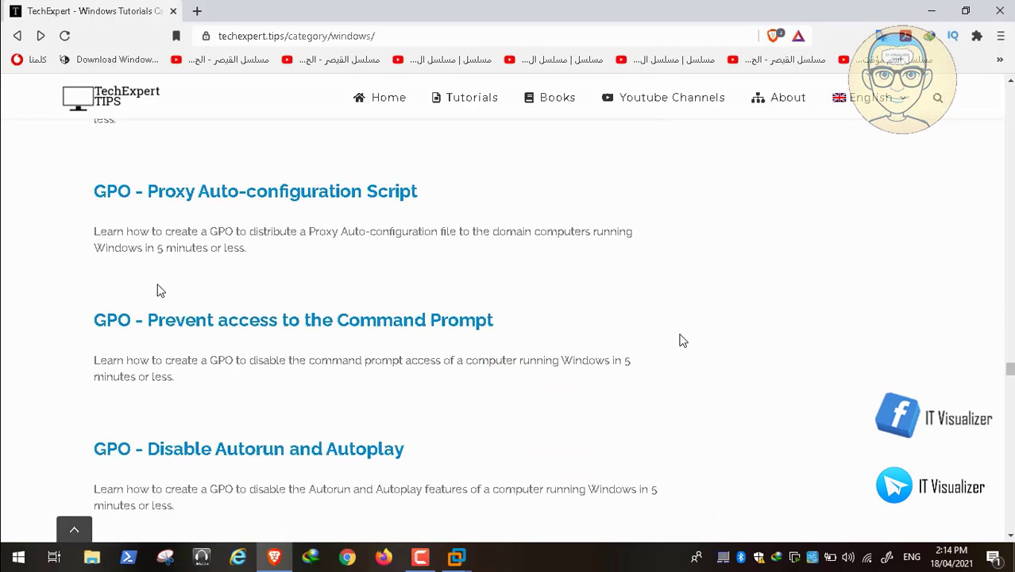
{"action": "scroll", "coordinate": [682, 340], "scroll_direction": "down", "scroll_amount": 1}
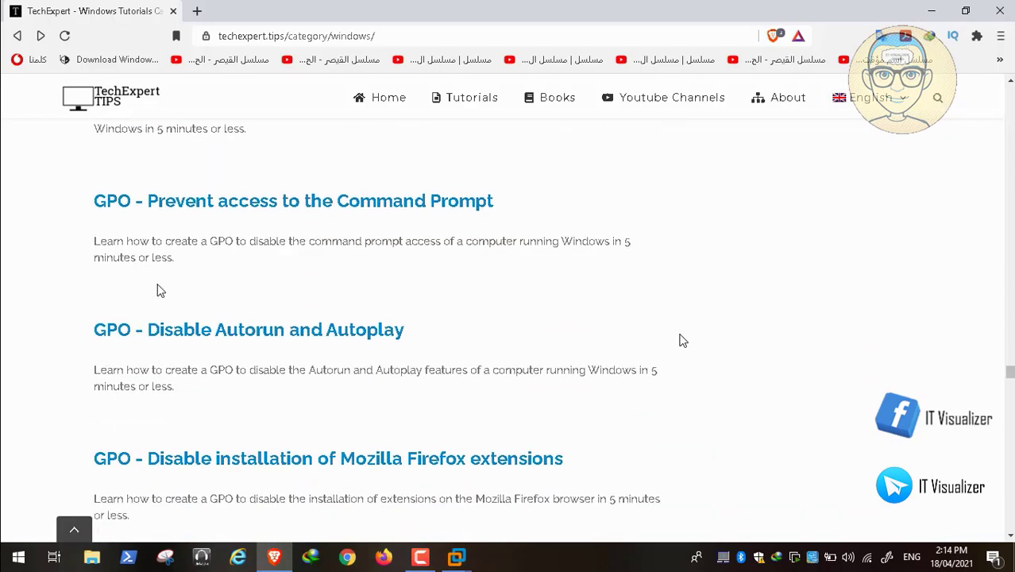
{"action": "scroll", "coordinate": [682, 340], "scroll_direction": "down", "scroll_amount": 1}
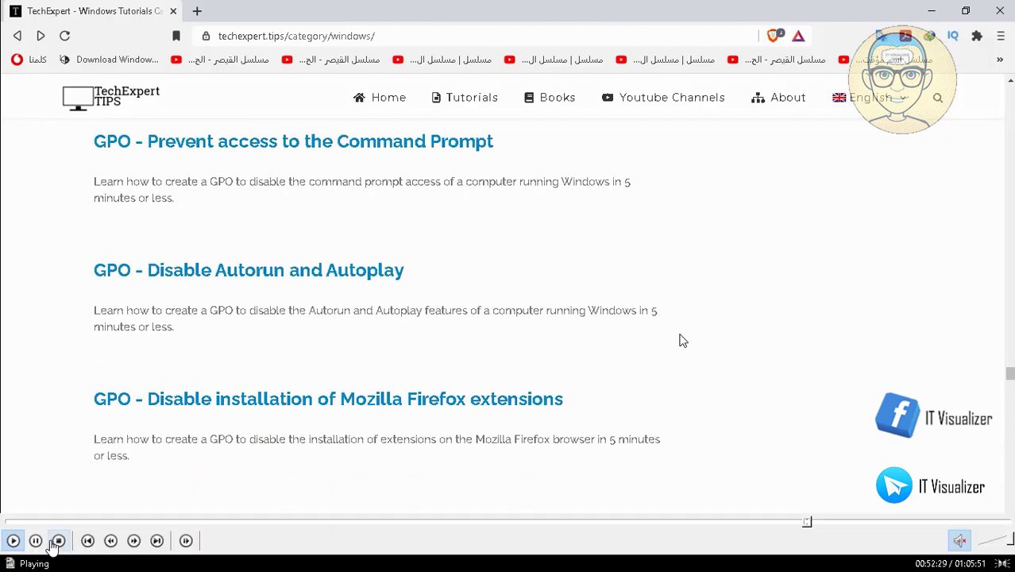
{"action": "key", "text": "space"}
{"action": "key", "text": "space"}
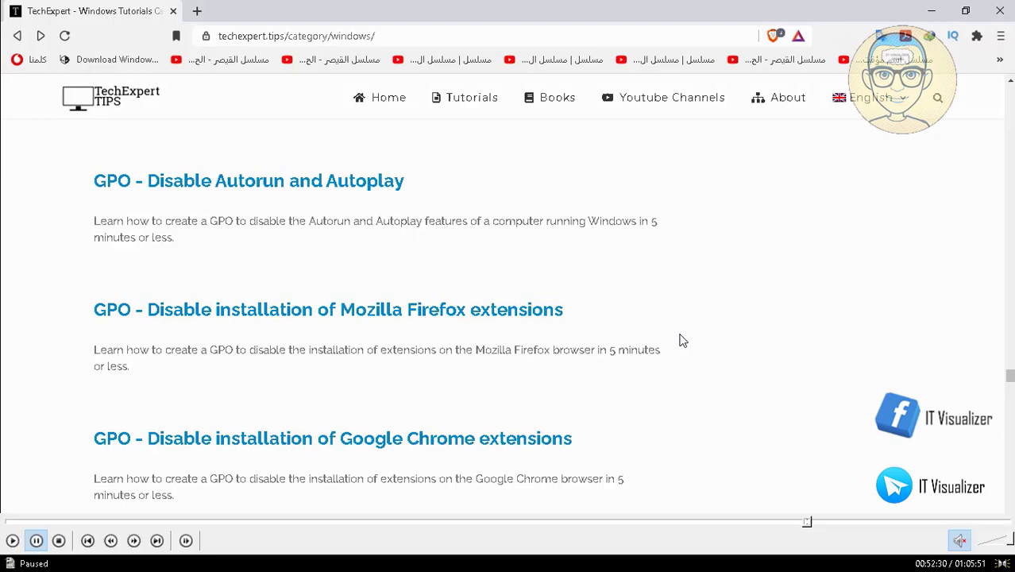
{"action": "left_click", "coordinate": [9, 547]}
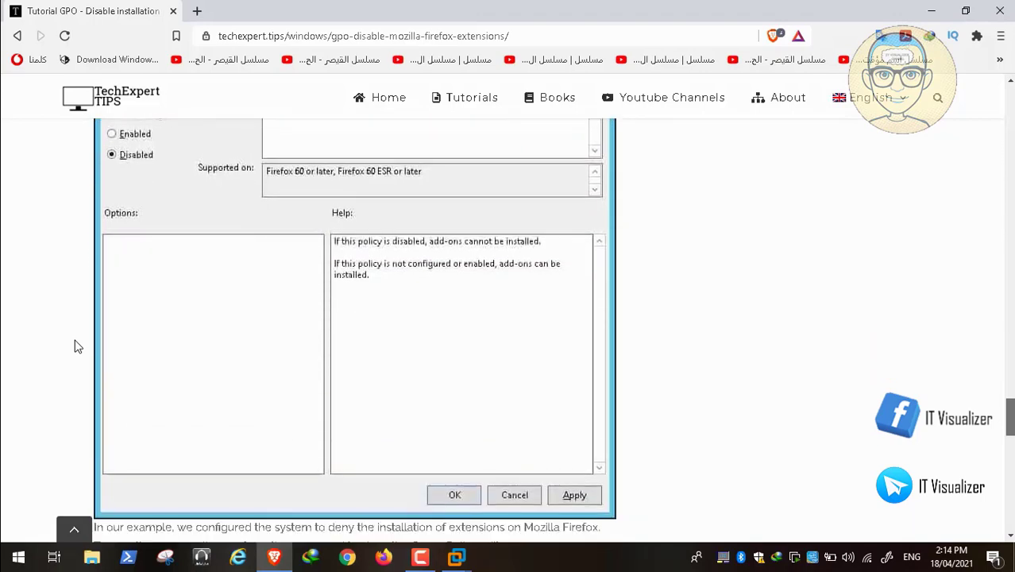
{"action": "left_click_drag", "start_coordinate": [1009, 416], "coordinate": [1003, 329]}
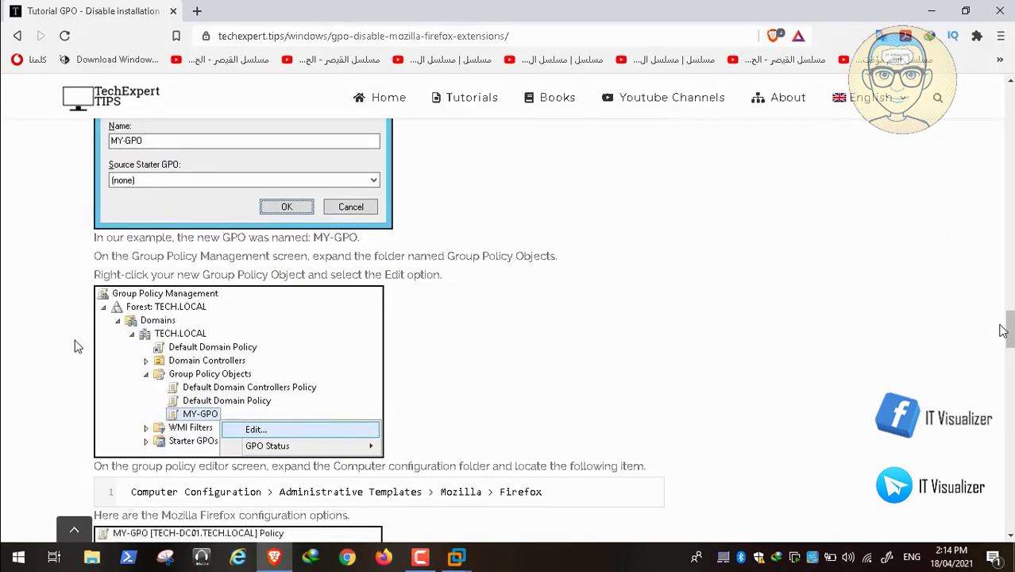
{"action": "left_click", "coordinate": [274, 556]}
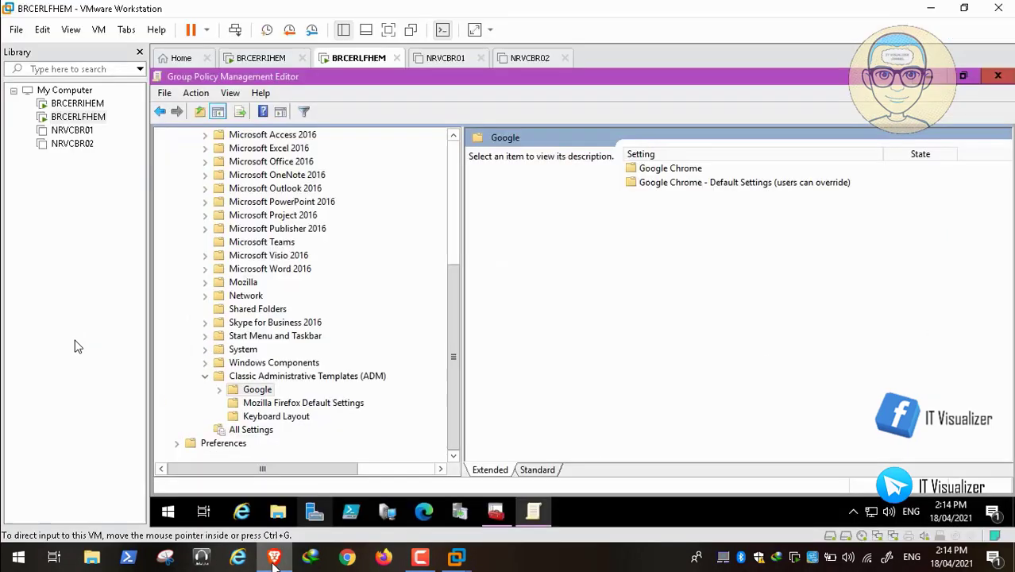
Step: Collapse the ADM and User templates, then open Computer Configuration > Administrative Templates > Mozilla > Firefox > Extensions
{"action": "left_click", "coordinate": [205, 375]}
{"action": "left_click_drag", "start_coordinate": [457, 388], "coordinate": [451, 267]}
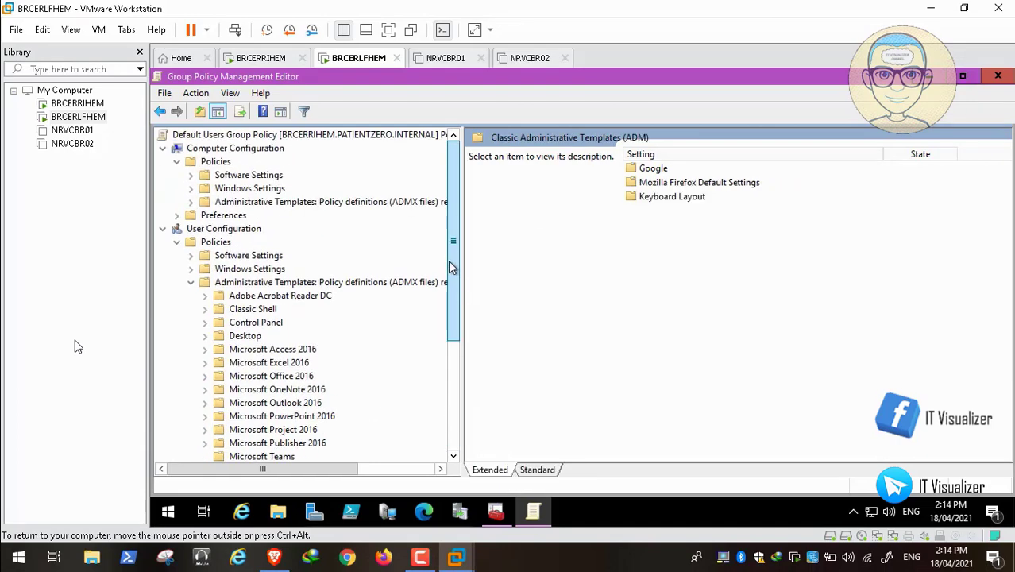
{"action": "left_click", "coordinate": [193, 287]}
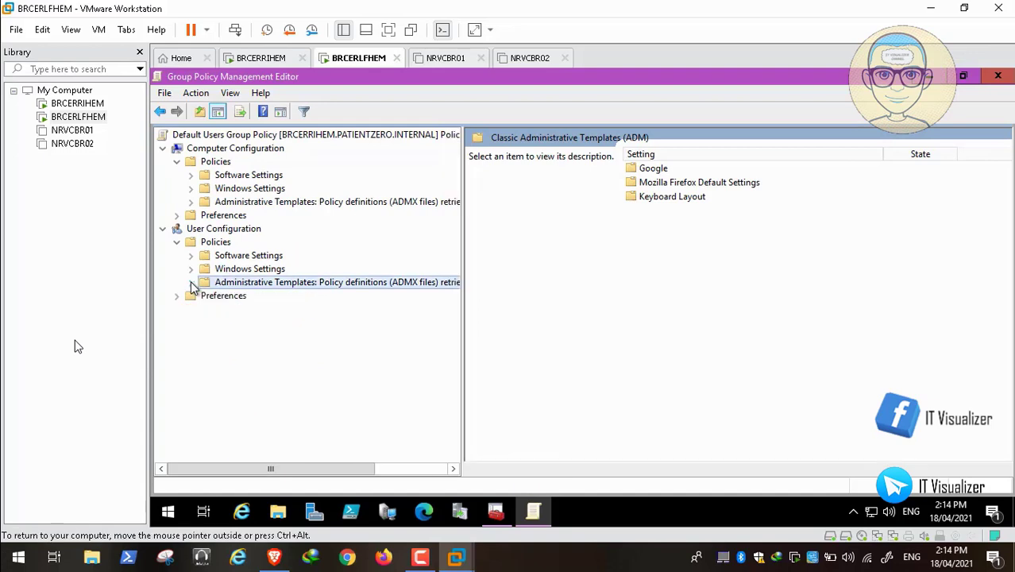
{"action": "left_click", "coordinate": [193, 207]}
{"action": "left_click", "coordinate": [208, 295]}
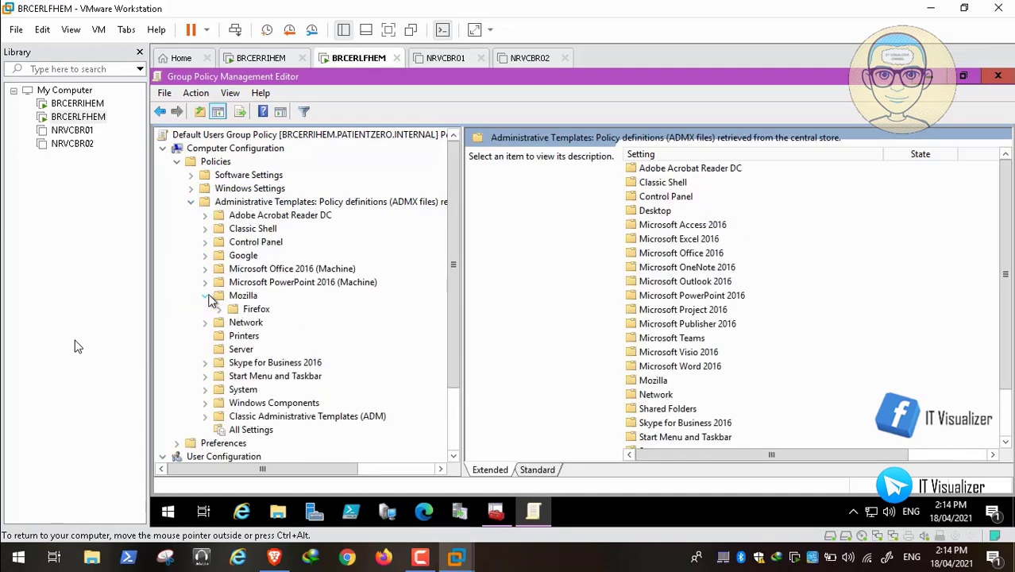
{"action": "left_click", "coordinate": [220, 309]}
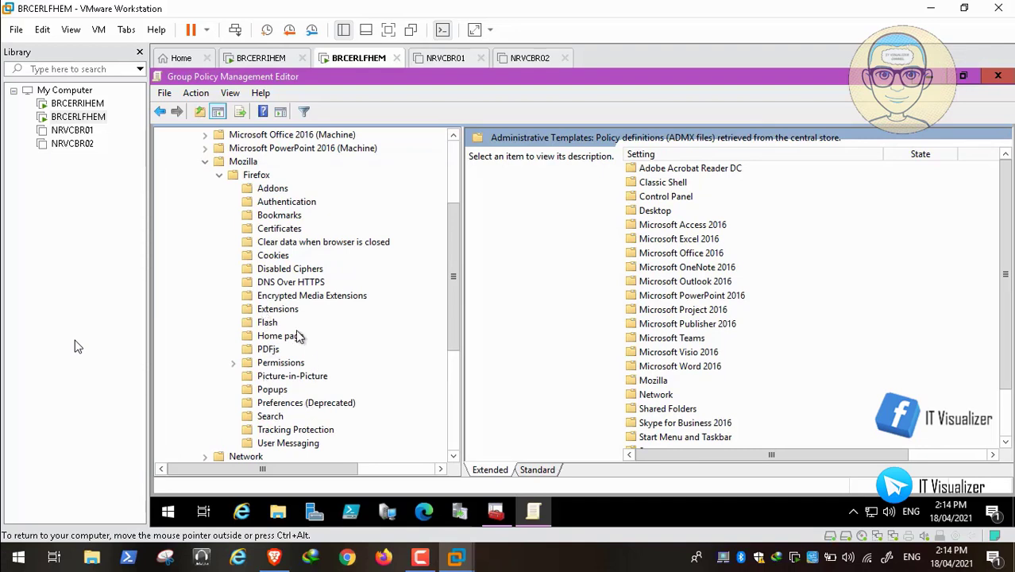
{"action": "left_click", "coordinate": [278, 310]}
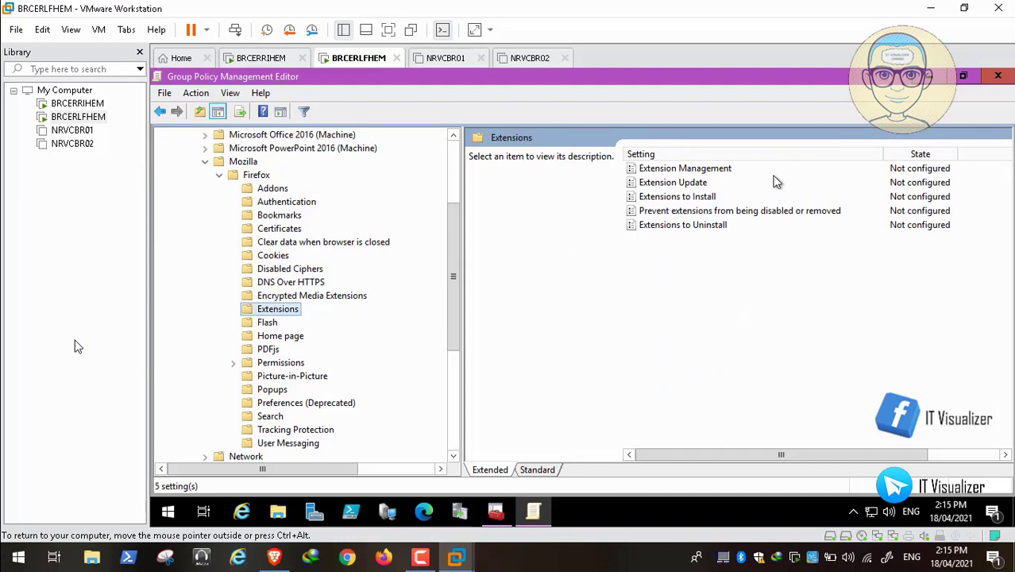
{"action": "left_click", "coordinate": [278, 558]}
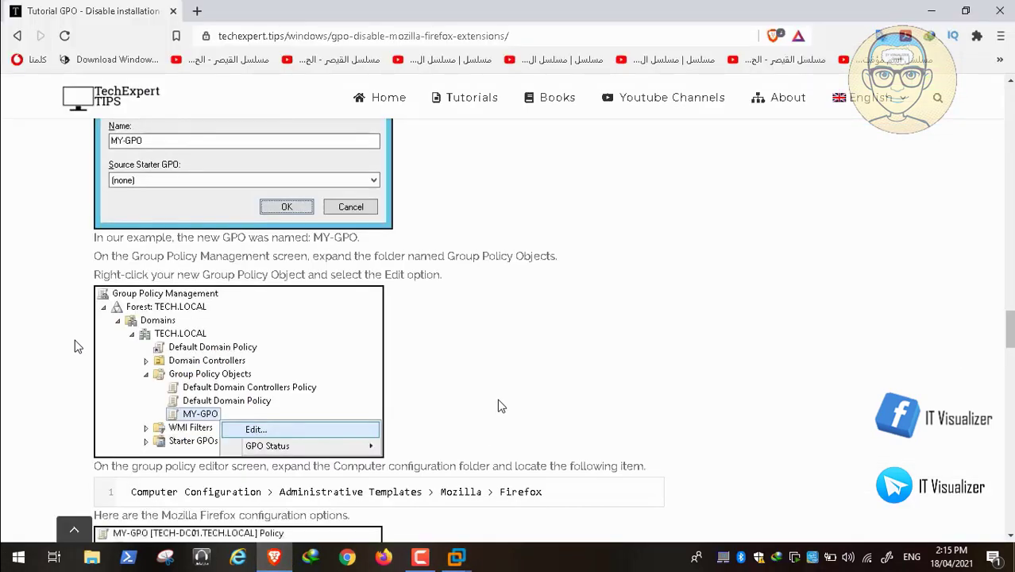
Step: Scroll to the tutorial's Allow add-on installs from websites screenshot, then switch back to the VM
{"action": "scroll", "coordinate": [501, 406], "scroll_direction": "down", "scroll_amount": 8}
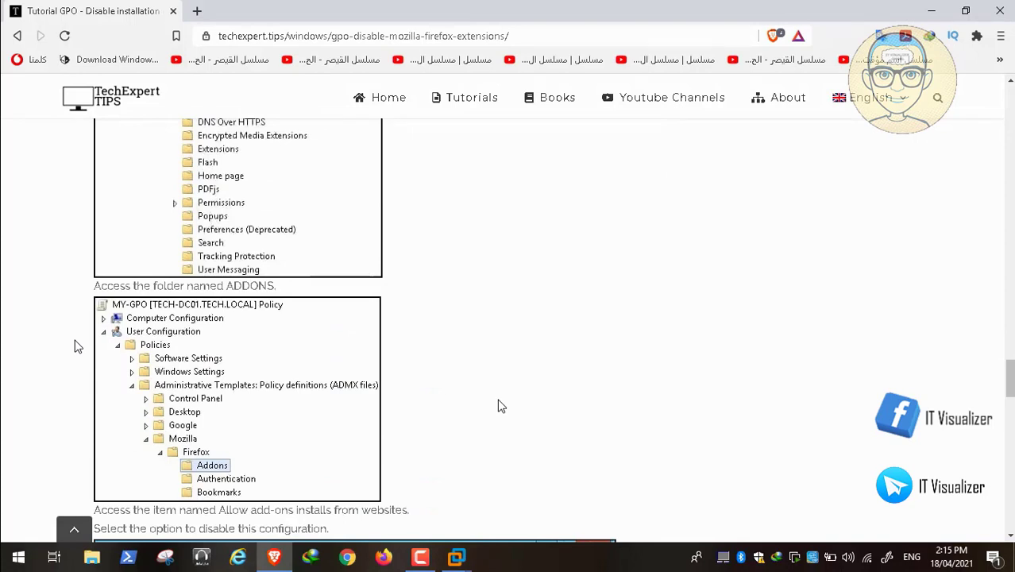
{"action": "scroll", "coordinate": [501, 406], "scroll_direction": "down", "scroll_amount": 2}
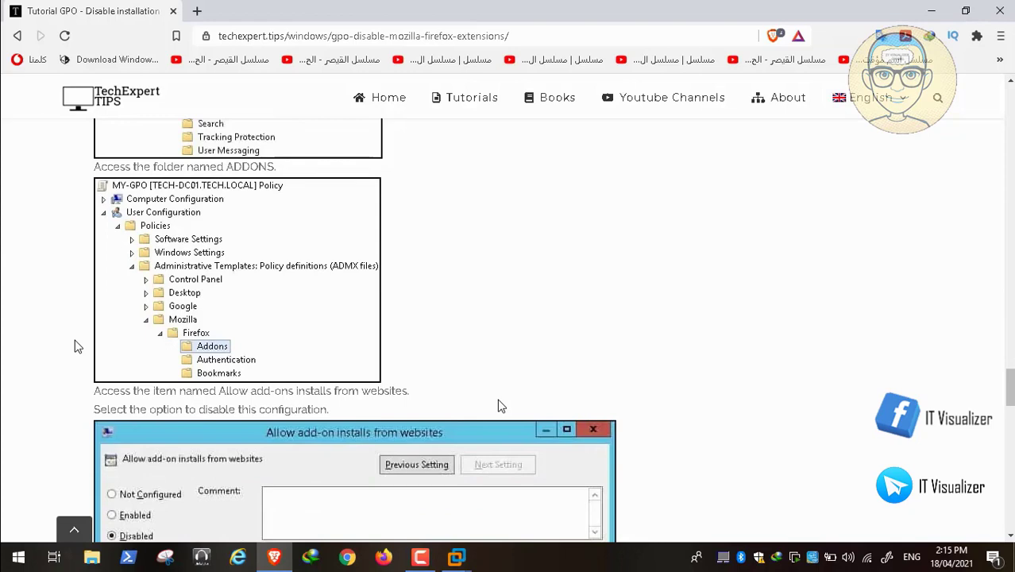
{"action": "scroll", "coordinate": [501, 406], "scroll_direction": "down", "scroll_amount": 2}
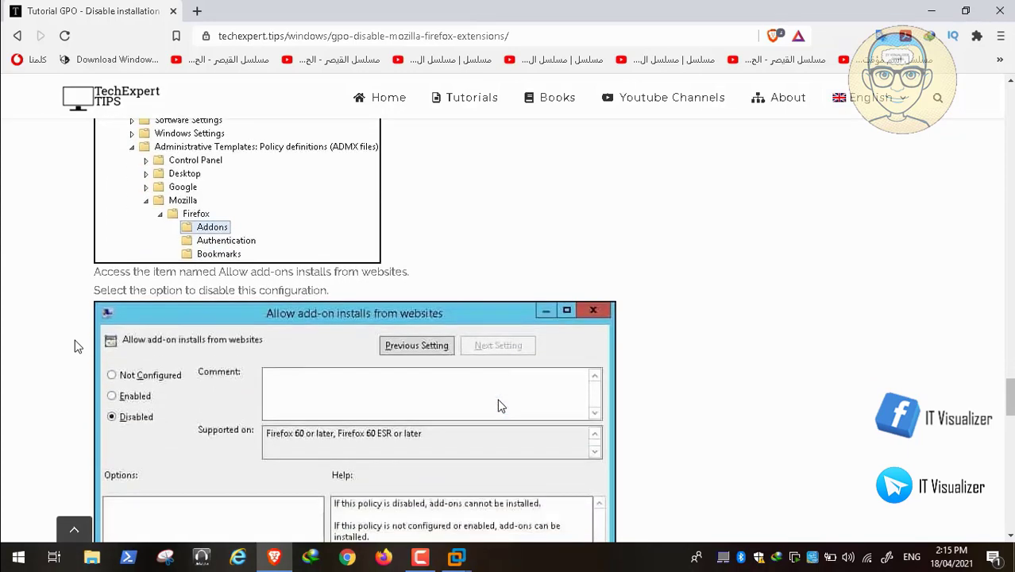
{"action": "scroll", "coordinate": [501, 406], "scroll_direction": "down", "scroll_amount": 4}
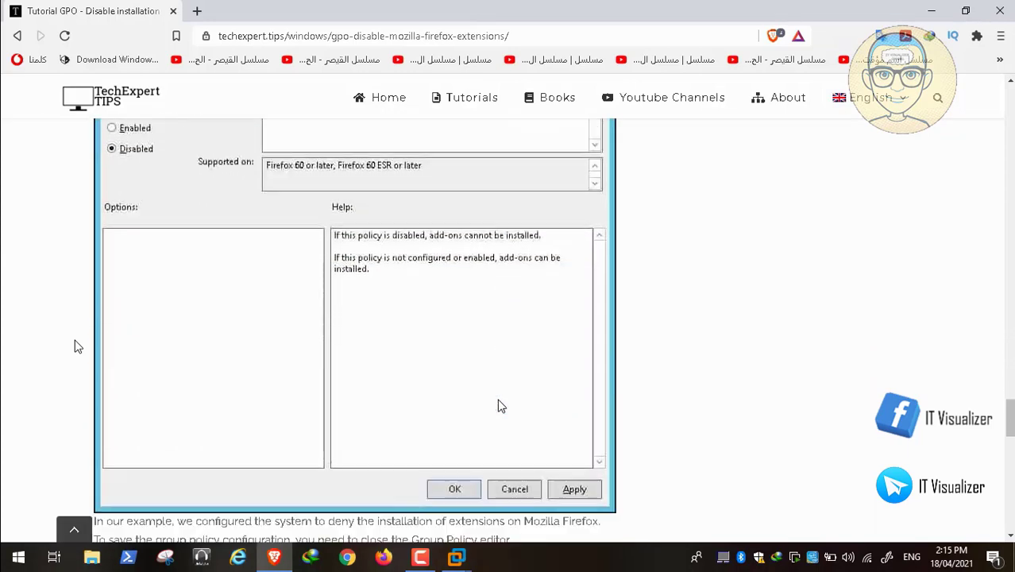
{"action": "scroll", "coordinate": [501, 406], "scroll_direction": "up", "scroll_amount": 6}
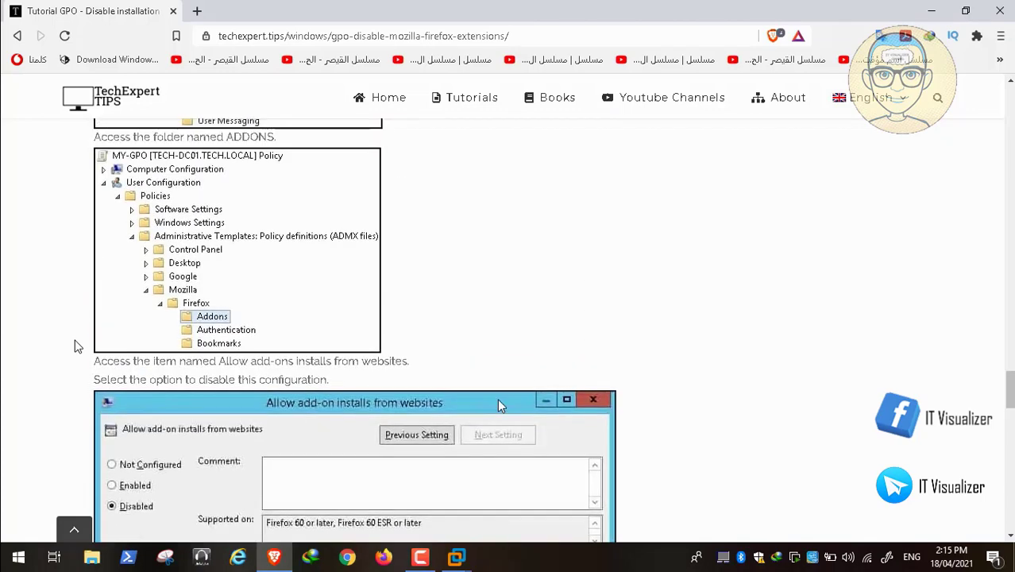
{"action": "scroll", "coordinate": [501, 406], "scroll_direction": "up", "scroll_amount": 1}
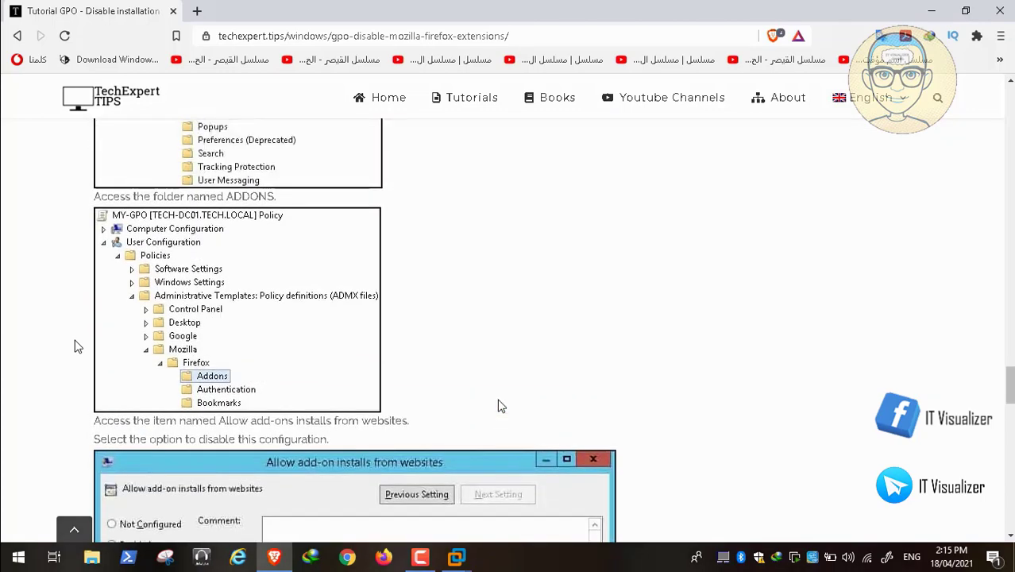
{"action": "left_click", "coordinate": [274, 558]}
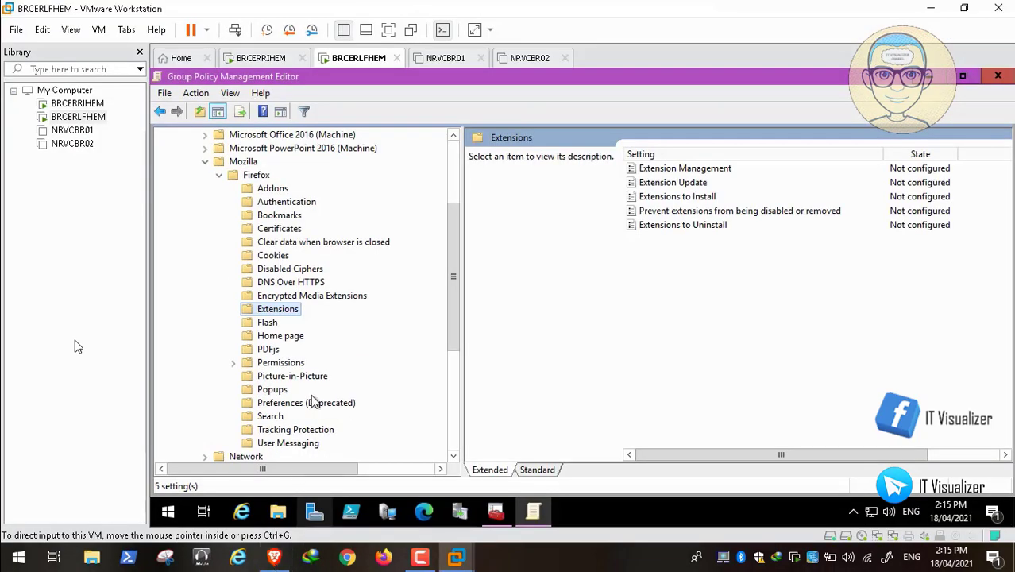
Step: Select Firefox > Addons and compare Allow add-on installs from websites with the tutorial
{"action": "left_click", "coordinate": [285, 191]}
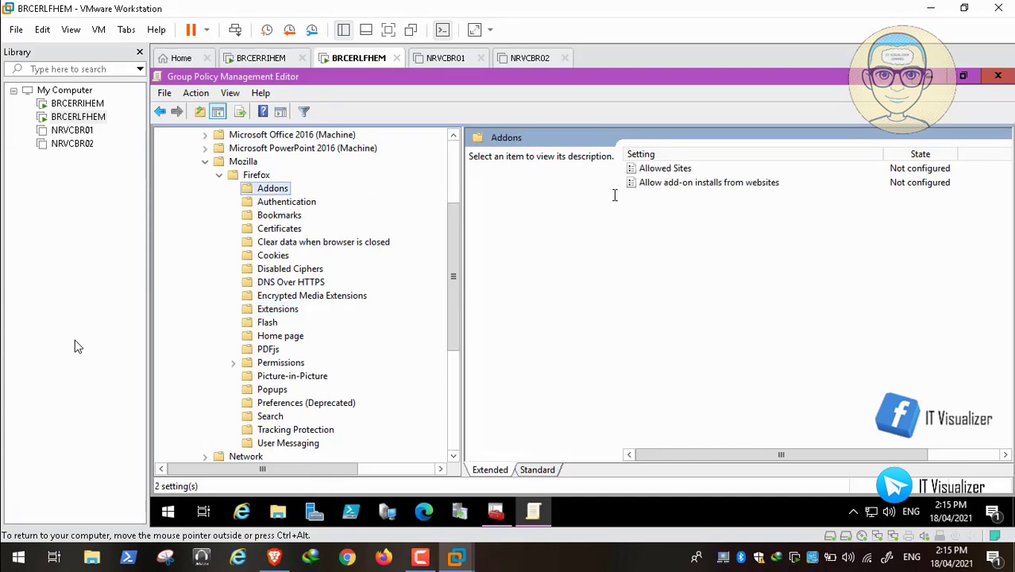
{"action": "left_click", "coordinate": [681, 187]}
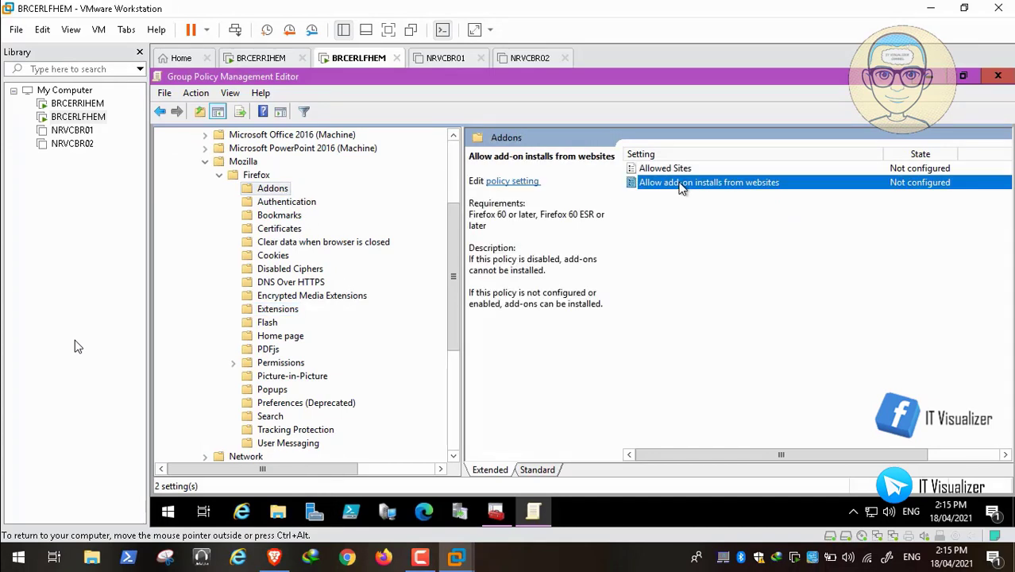
{"action": "left_click", "coordinate": [275, 558]}
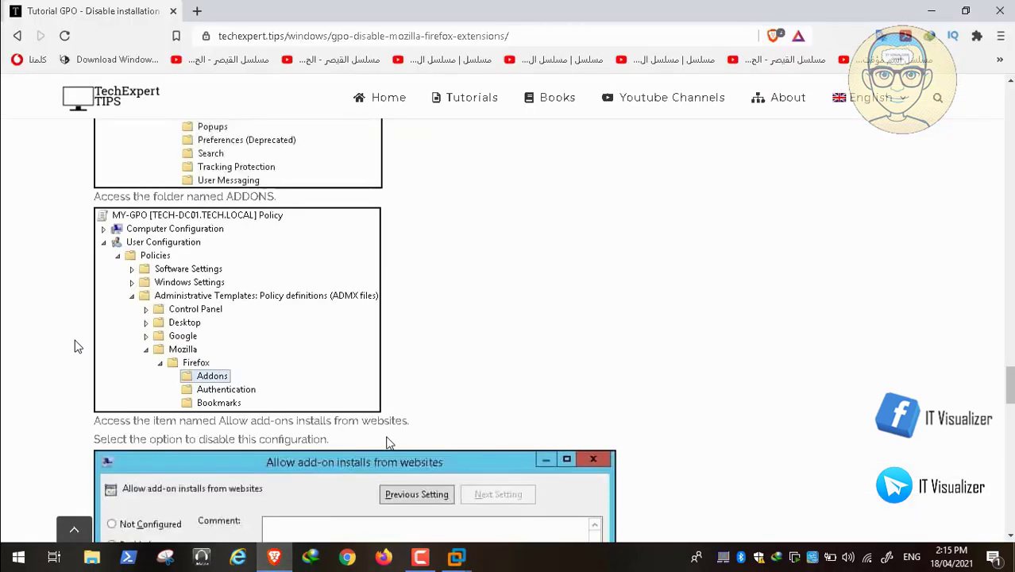
{"action": "scroll", "coordinate": [389, 442], "scroll_direction": "down", "scroll_amount": 8}
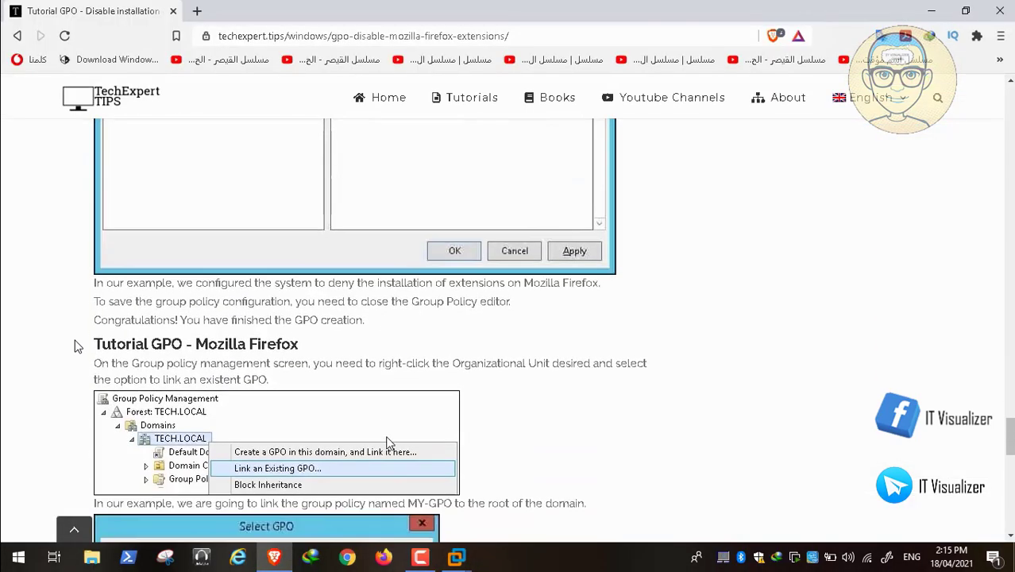
{"action": "scroll", "coordinate": [389, 442], "scroll_direction": "down", "scroll_amount": 3}
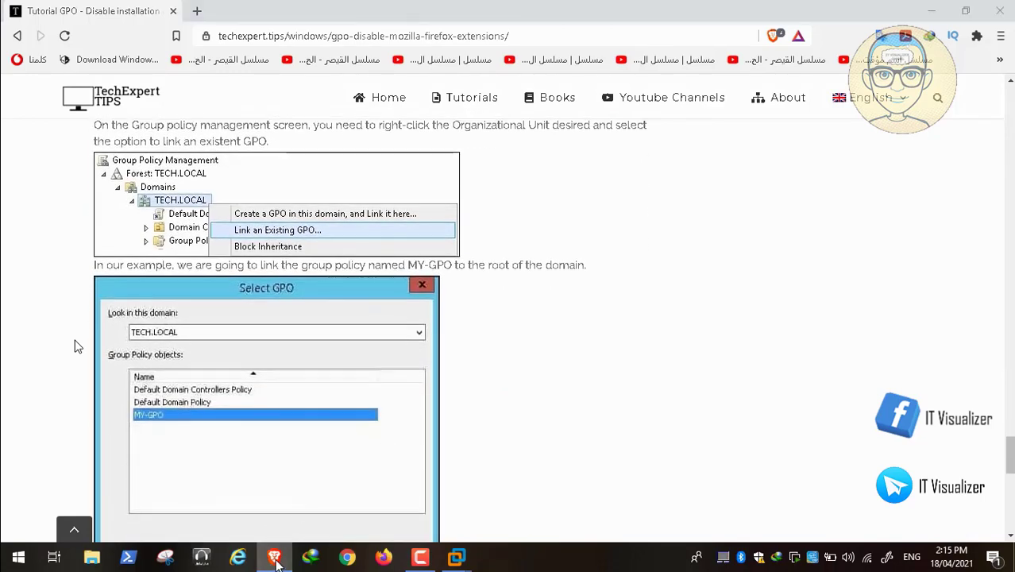
{"action": "left_click", "coordinate": [456, 556]}
Step: Set Allow add-on installs from websites to Disabled and collapse the Mozilla folder
{"action": "double_click", "coordinate": [688, 183]}
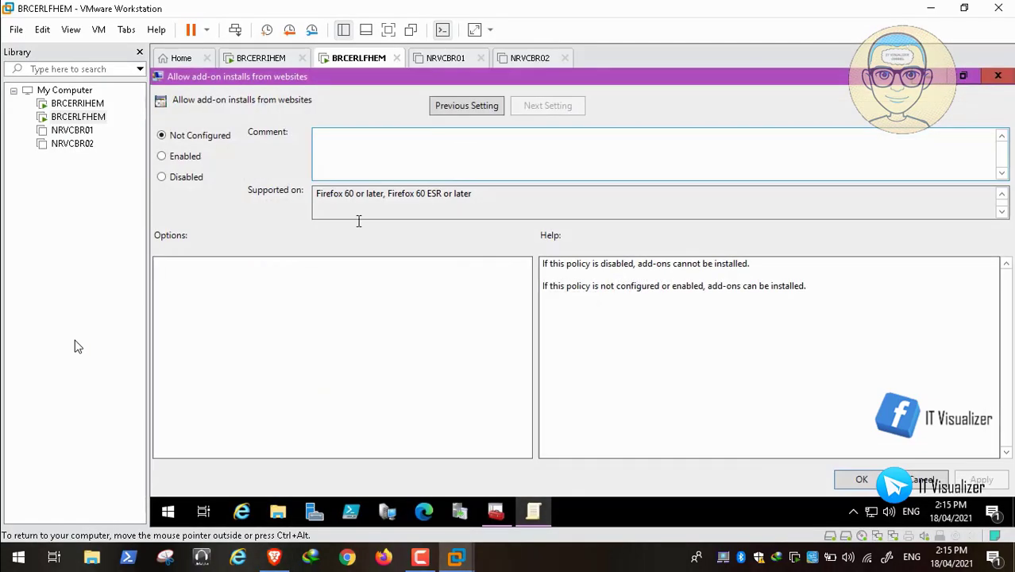
{"action": "left_click", "coordinate": [183, 177]}
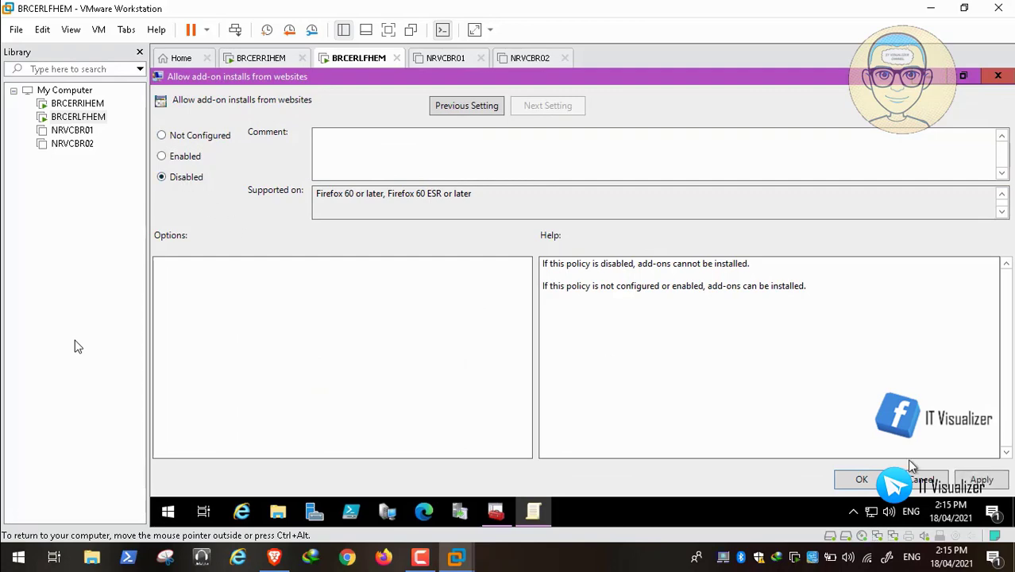
{"action": "left_click", "coordinate": [976, 482]}
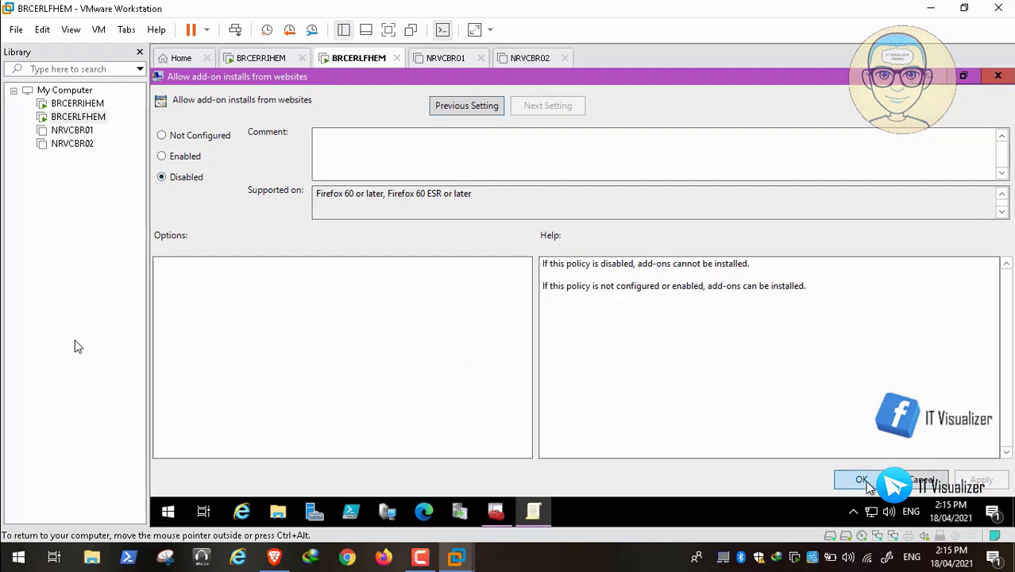
{"action": "left_click", "coordinate": [864, 482]}
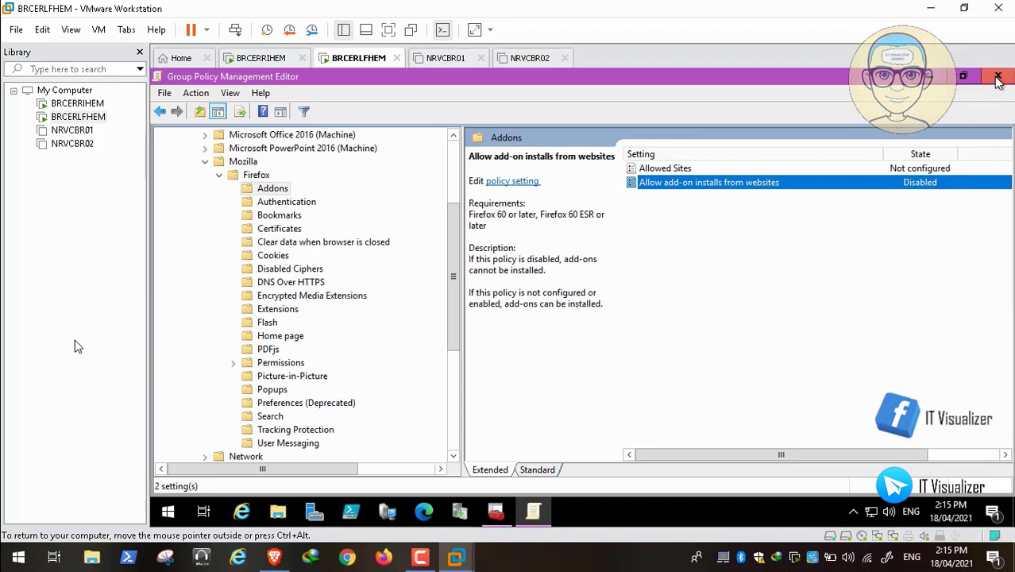
{"action": "left_click", "coordinate": [208, 163]}
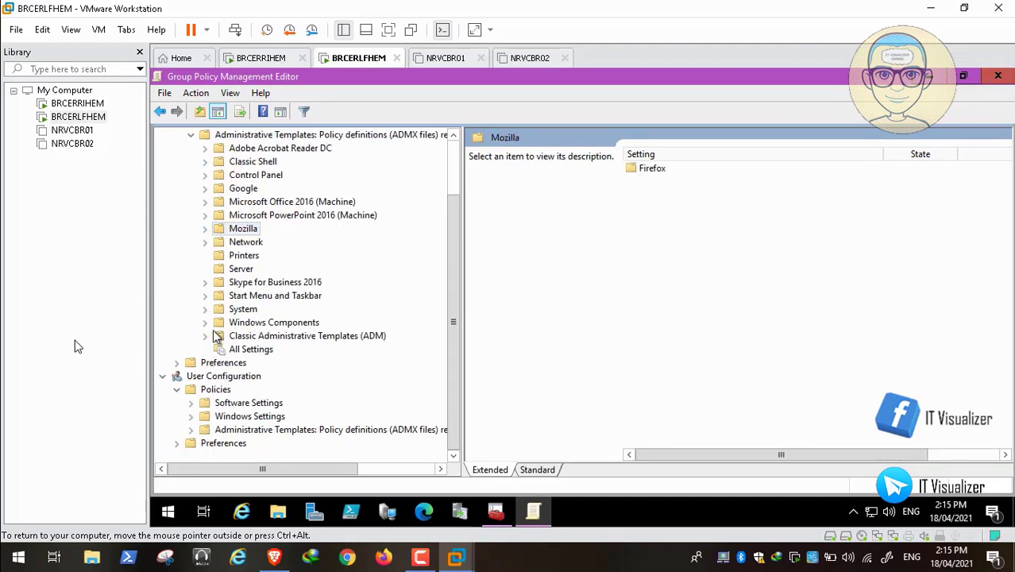
{"action": "key", "text": "alt+Tab"}
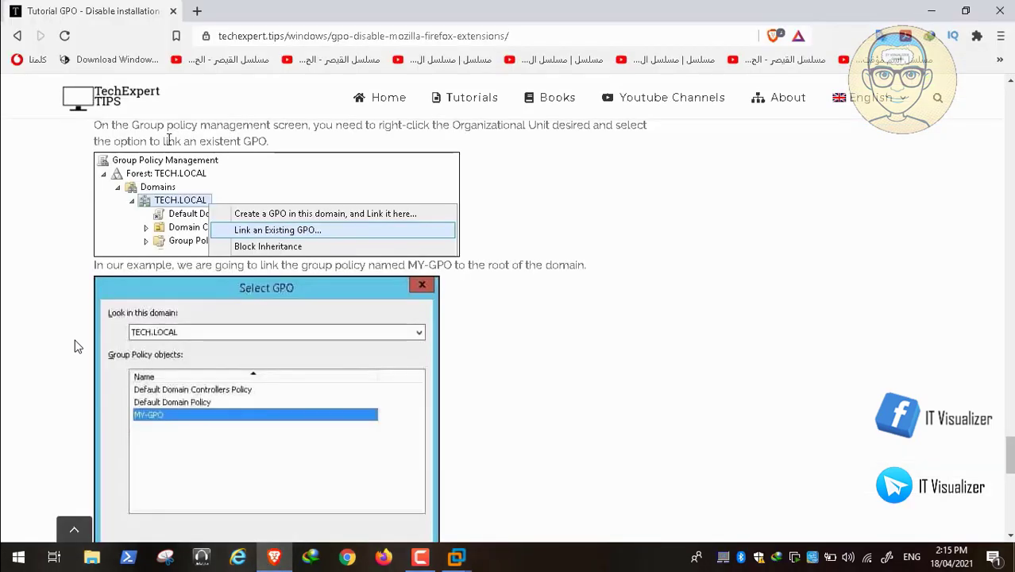
Step: Open 'GPO - Disable installation of Google Chrome extensions' from the Windows list, scroll through it, then return to the VM
{"action": "left_click", "coordinate": [17, 36]}
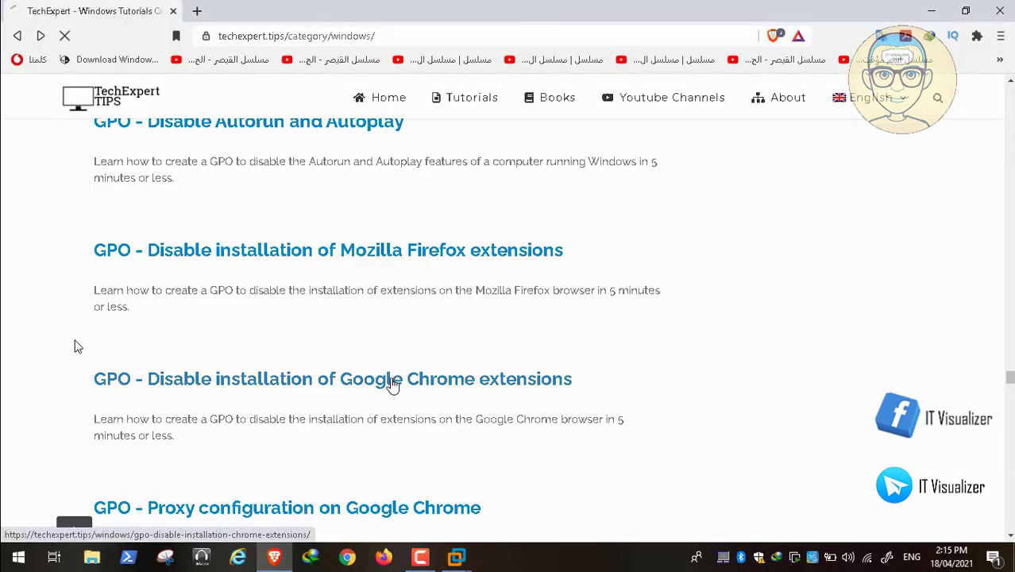
{"action": "left_click", "coordinate": [393, 386]}
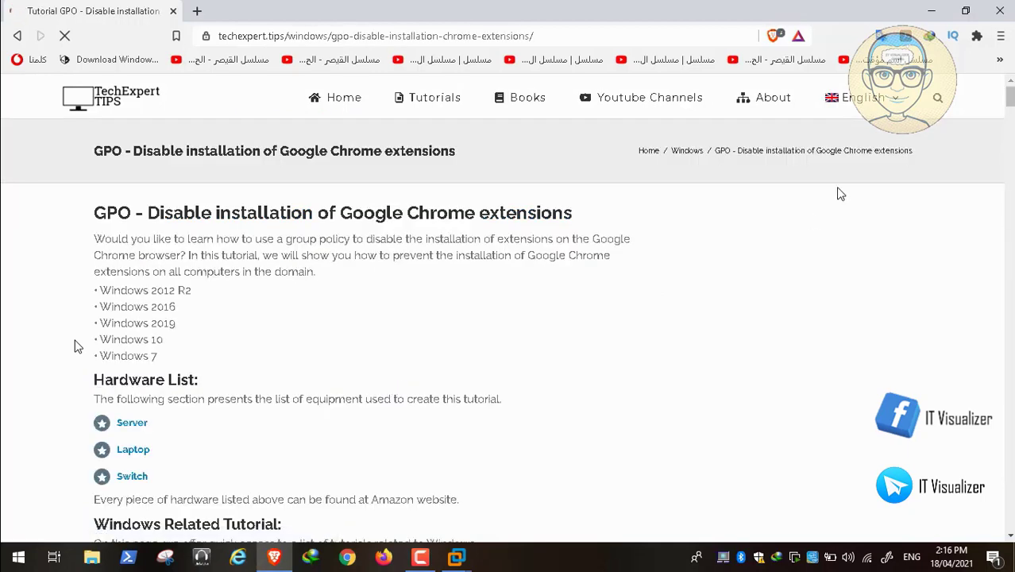
{"action": "scroll", "coordinate": [76, 346], "scroll_direction": "down", "scroll_amount": 15}
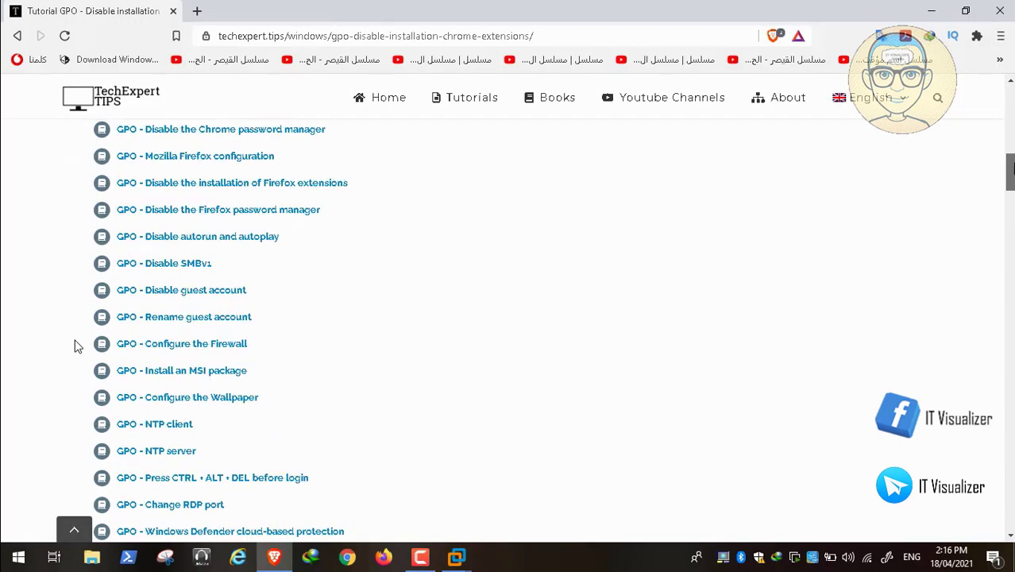
{"action": "scroll", "coordinate": [75, 346], "scroll_direction": "down", "scroll_amount": 15}
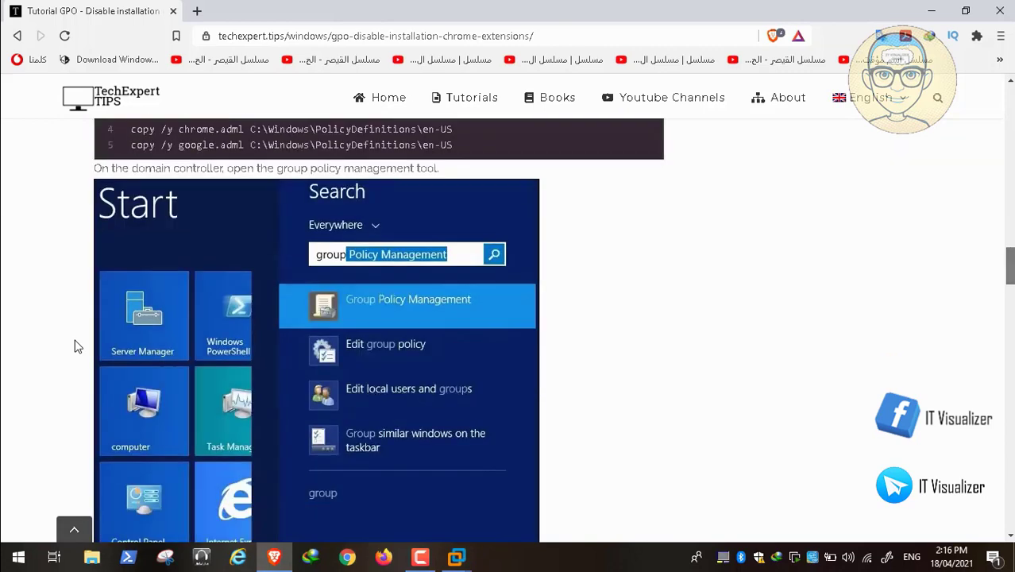
{"action": "scroll", "coordinate": [75, 346], "scroll_direction": "down", "scroll_amount": 10}
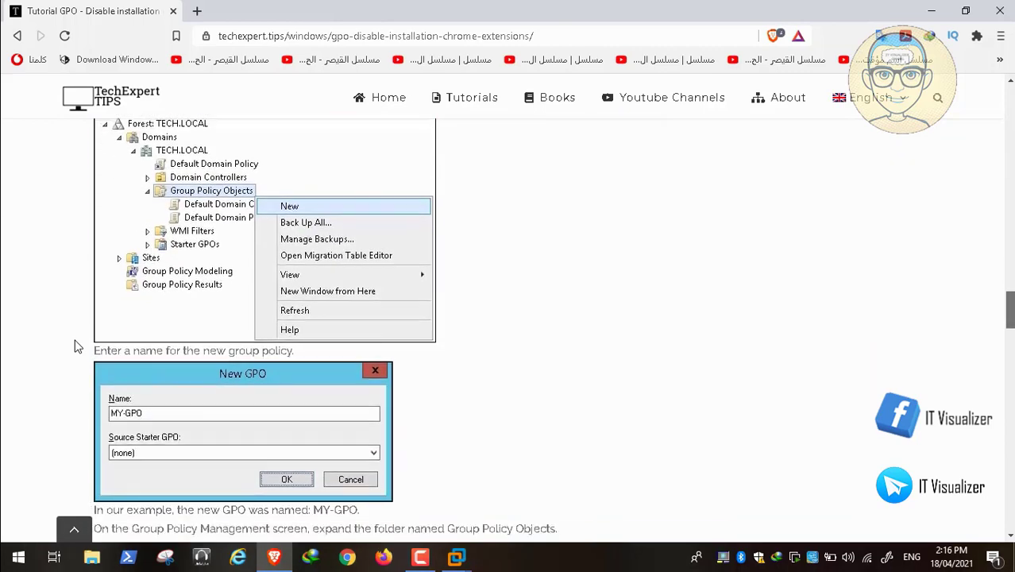
{"action": "scroll", "coordinate": [76, 345], "scroll_direction": "down", "scroll_amount": 5}
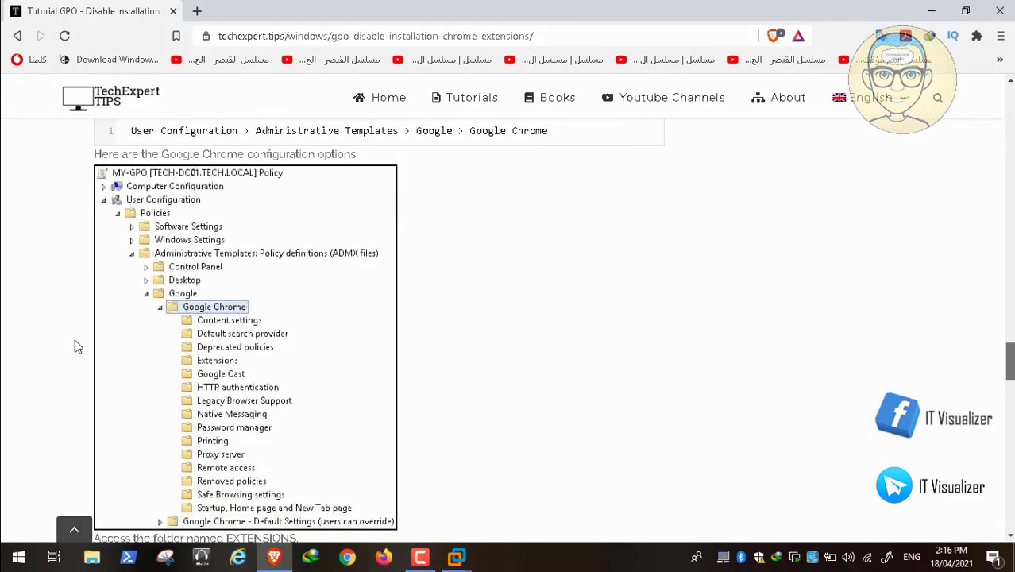
{"action": "scroll", "coordinate": [76, 345], "scroll_direction": "down", "scroll_amount": 5}
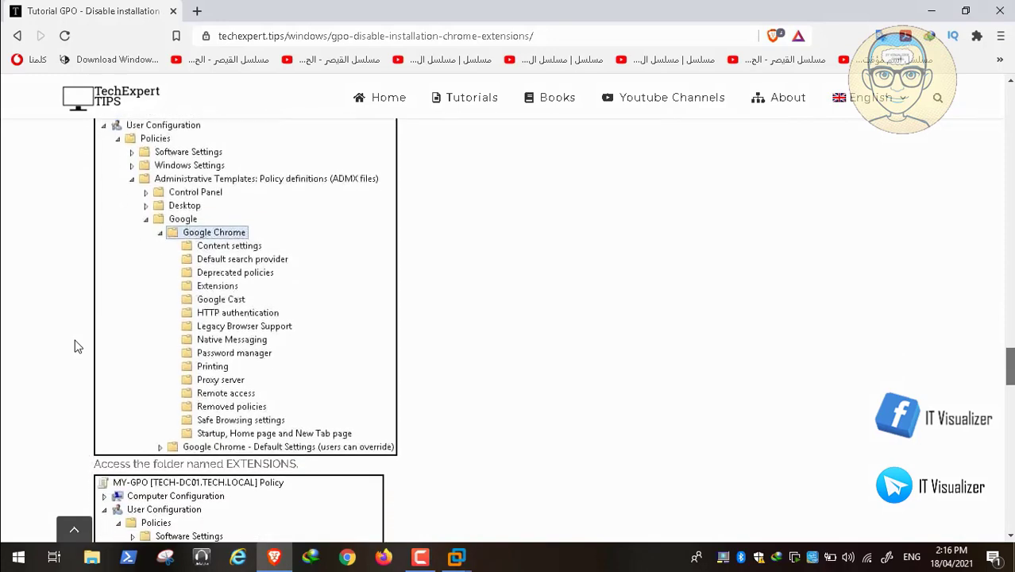
{"action": "scroll", "coordinate": [75, 346], "scroll_direction": "down", "scroll_amount": 3}
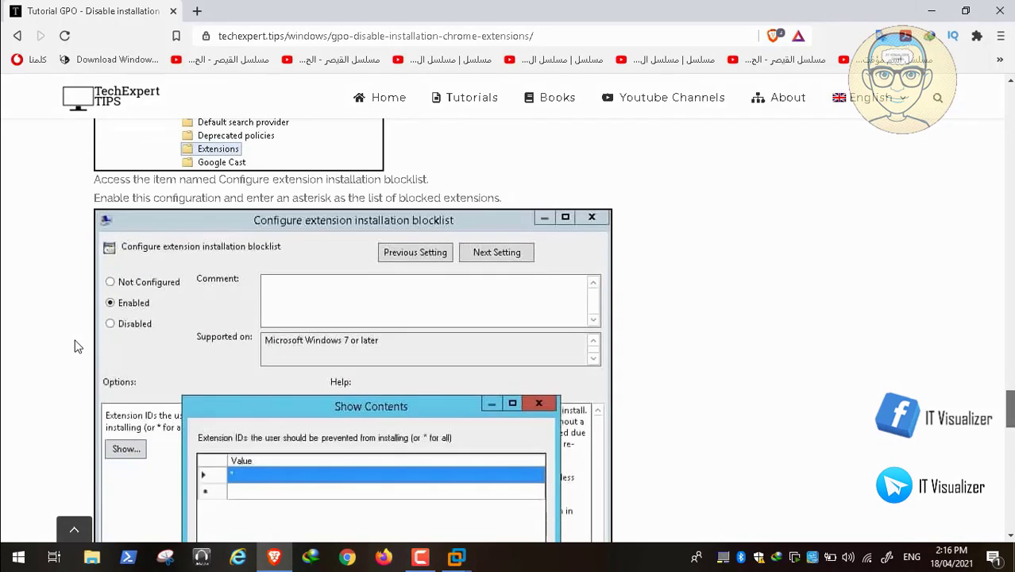
{"action": "scroll", "coordinate": [76, 346], "scroll_direction": "down", "scroll_amount": 5}
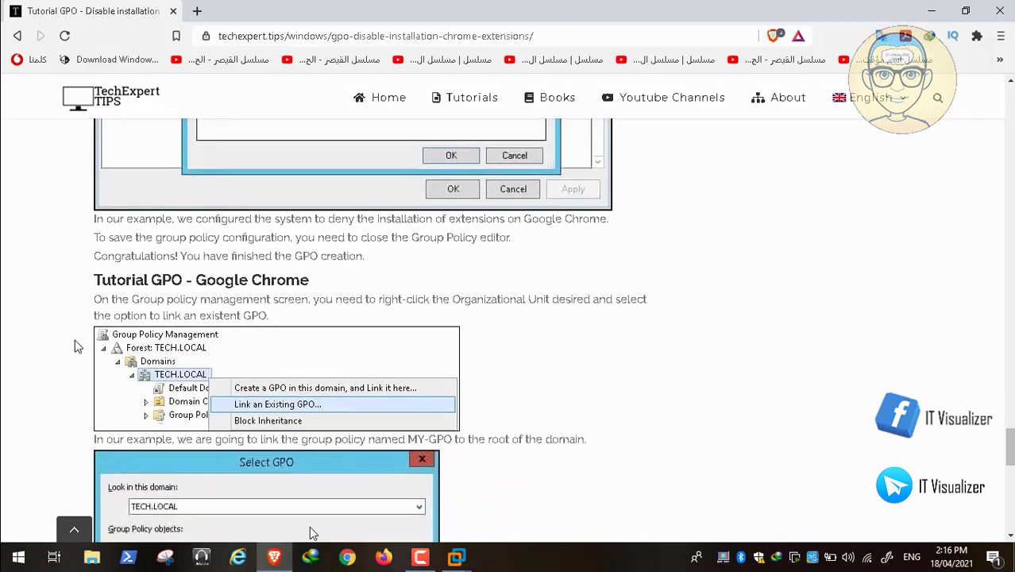
{"action": "left_click", "coordinate": [277, 552]}
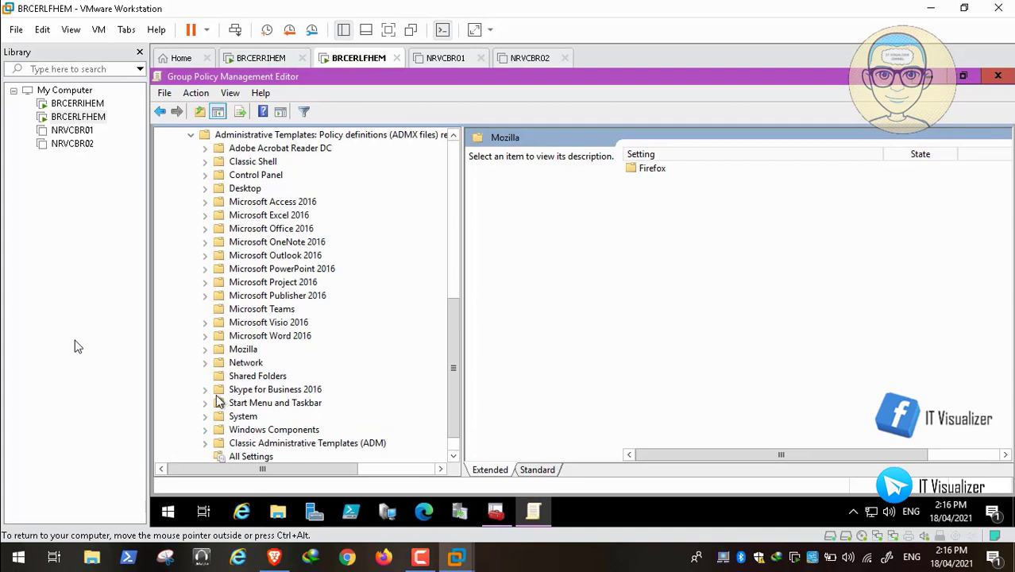
Step: Expand Classic Administrative Templates > Google > Google Chrome to show the Extensions policies
{"action": "left_click", "coordinate": [206, 443]}
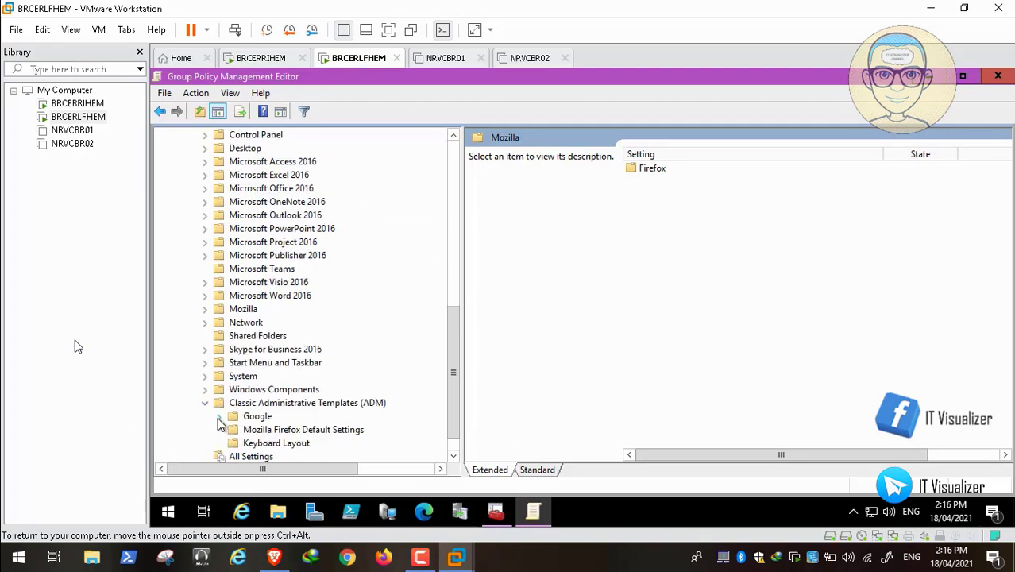
{"action": "left_click", "coordinate": [219, 417]}
{"action": "left_click", "coordinate": [233, 430]}
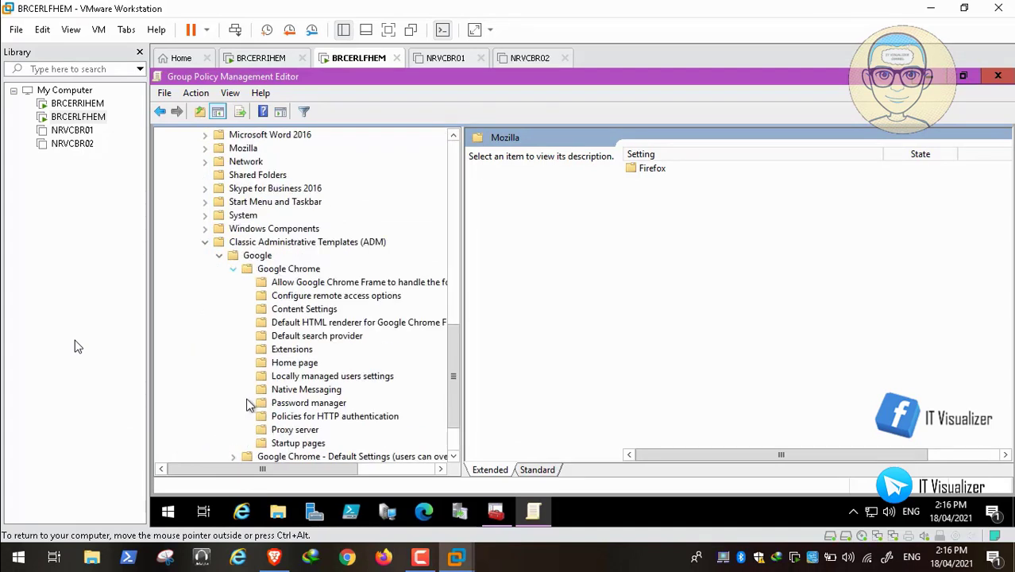
{"action": "left_click", "coordinate": [294, 351]}
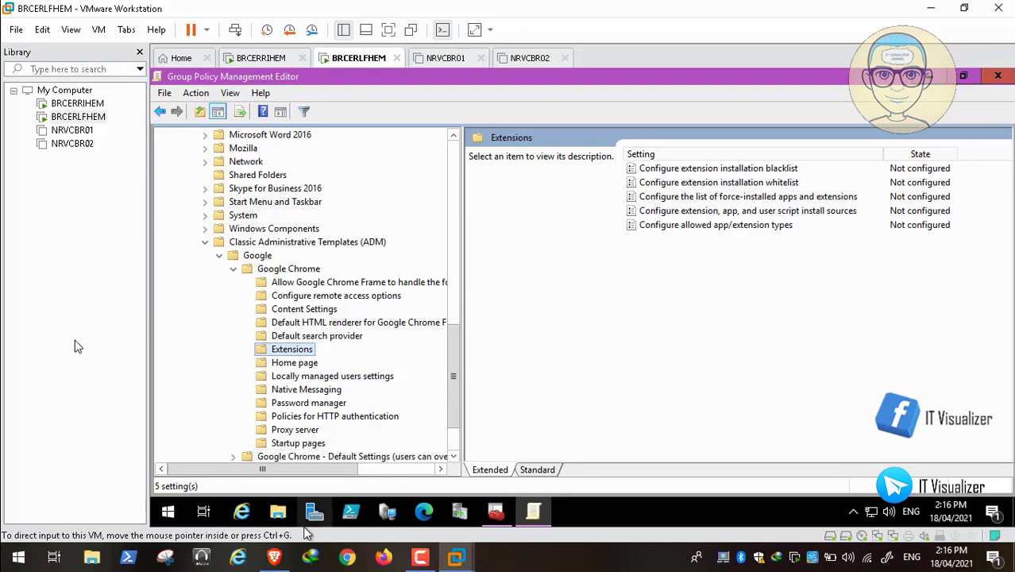
{"action": "left_click", "coordinate": [276, 559]}
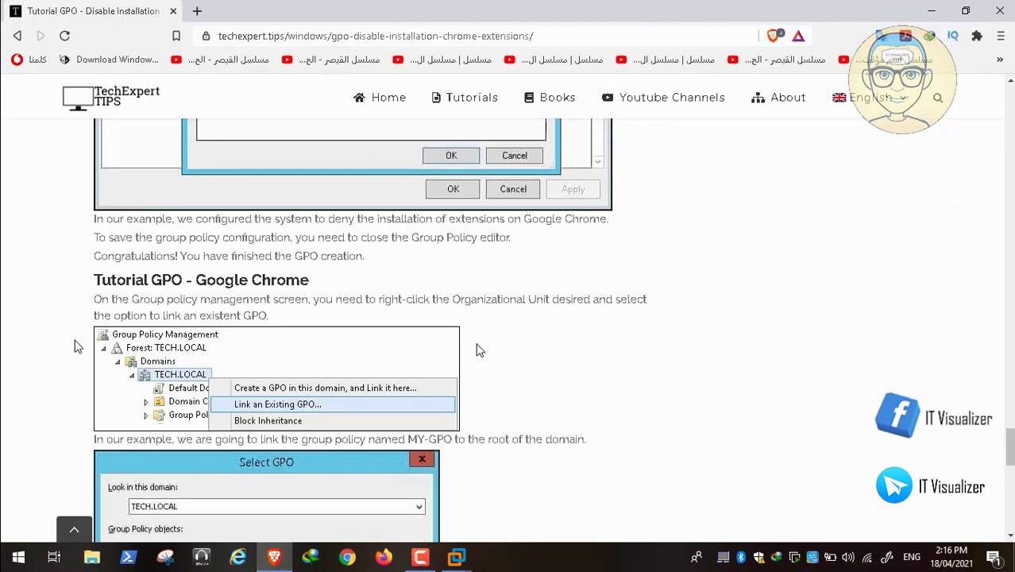
{"action": "scroll", "coordinate": [572, 274], "scroll_direction": "up", "scroll_amount": 5}
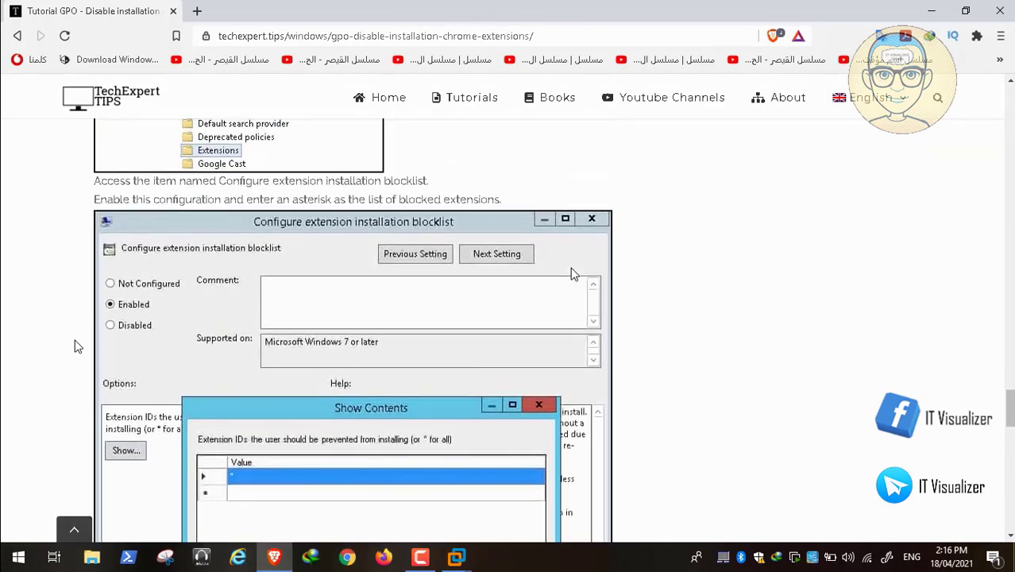
{"action": "scroll", "coordinate": [572, 274], "scroll_direction": "up", "scroll_amount": 1}
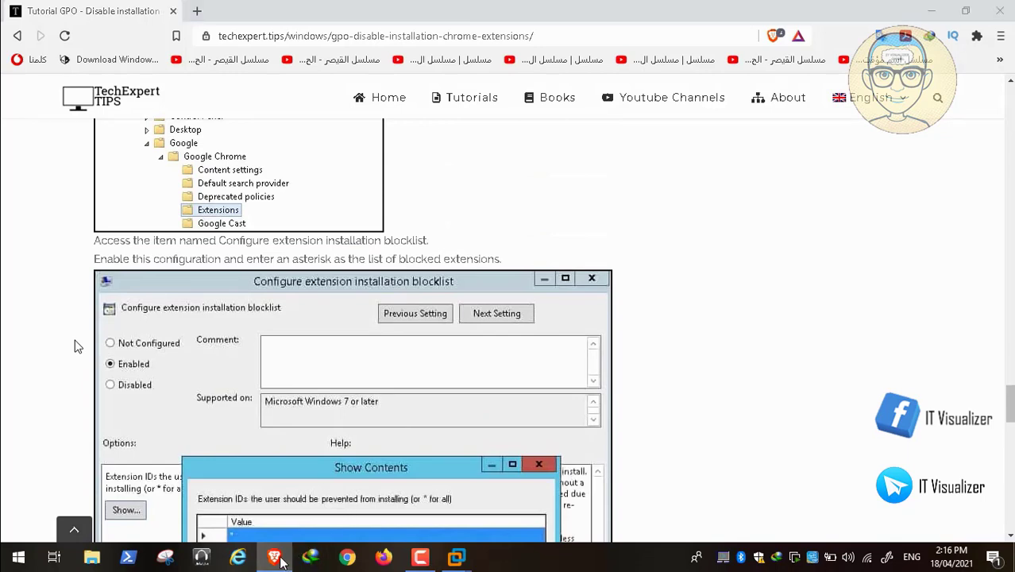
{"action": "left_click", "coordinate": [456, 557]}
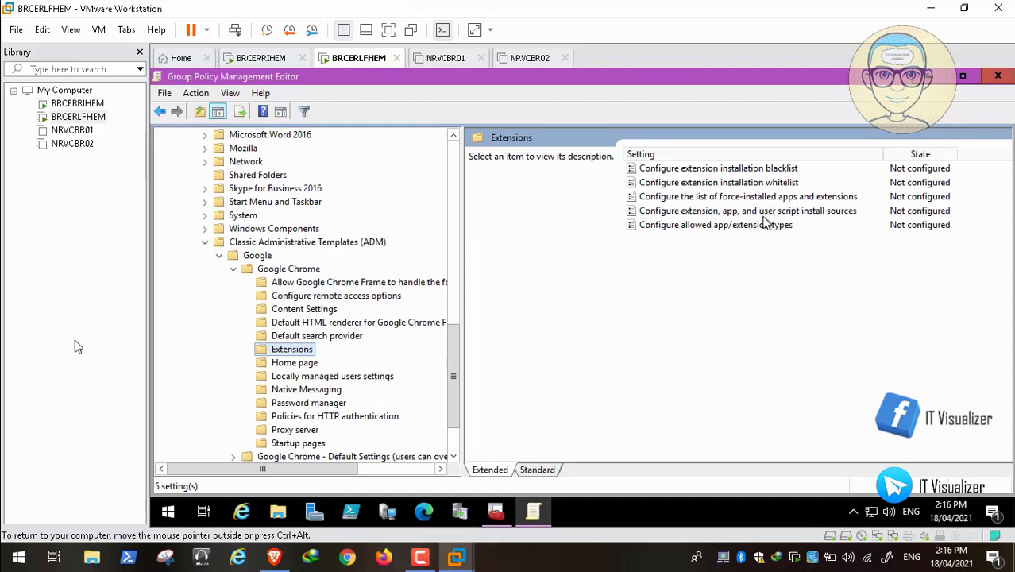
Step: Enable Configure extension installation blacklist with * as the blocked value and apply it
{"action": "double_click", "coordinate": [771, 170]}
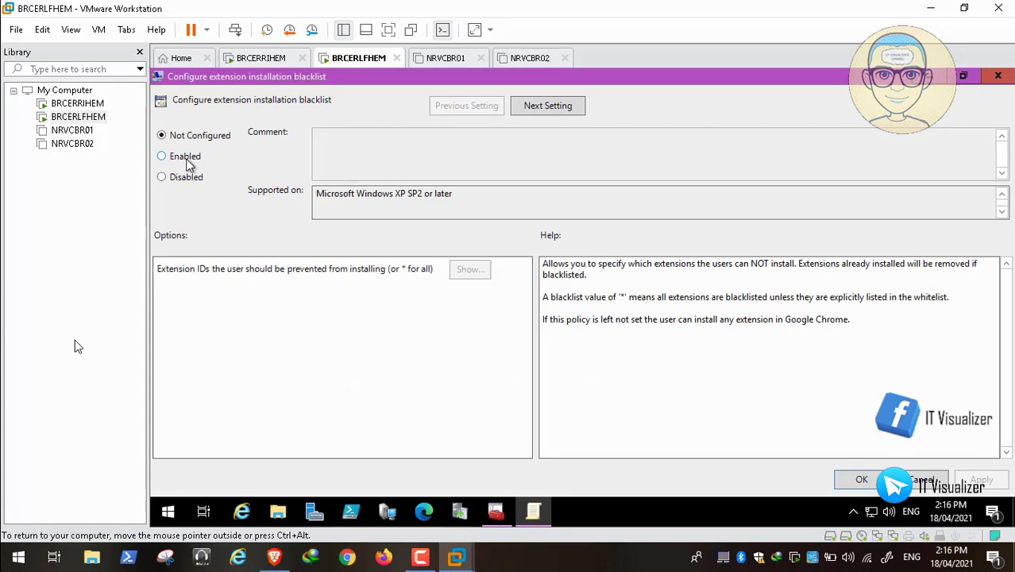
{"action": "left_click", "coordinate": [189, 164]}
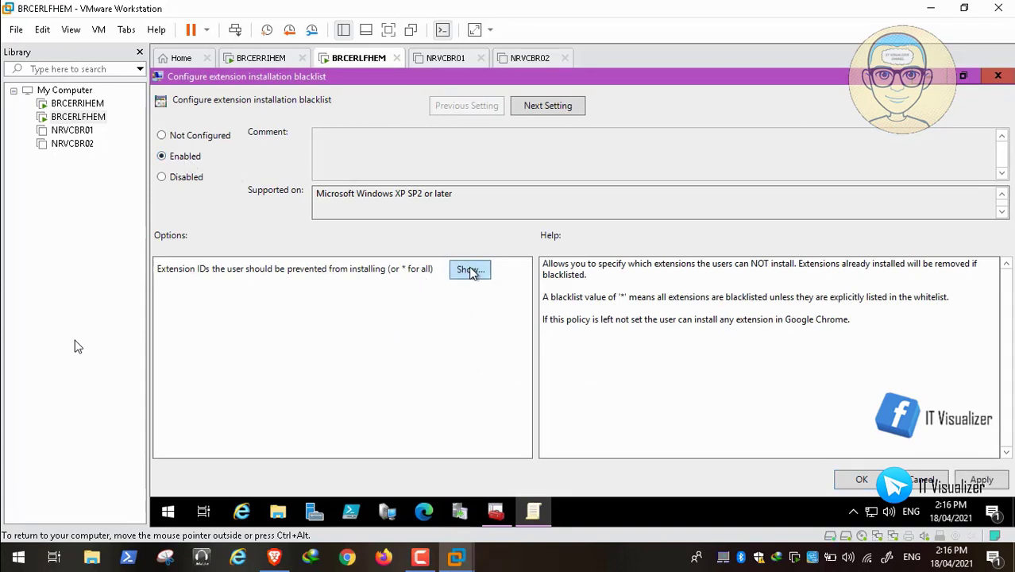
{"action": "left_click", "coordinate": [471, 270]}
{"action": "left_click", "coordinate": [377, 245]}
{"action": "left_click", "coordinate": [378, 247]}
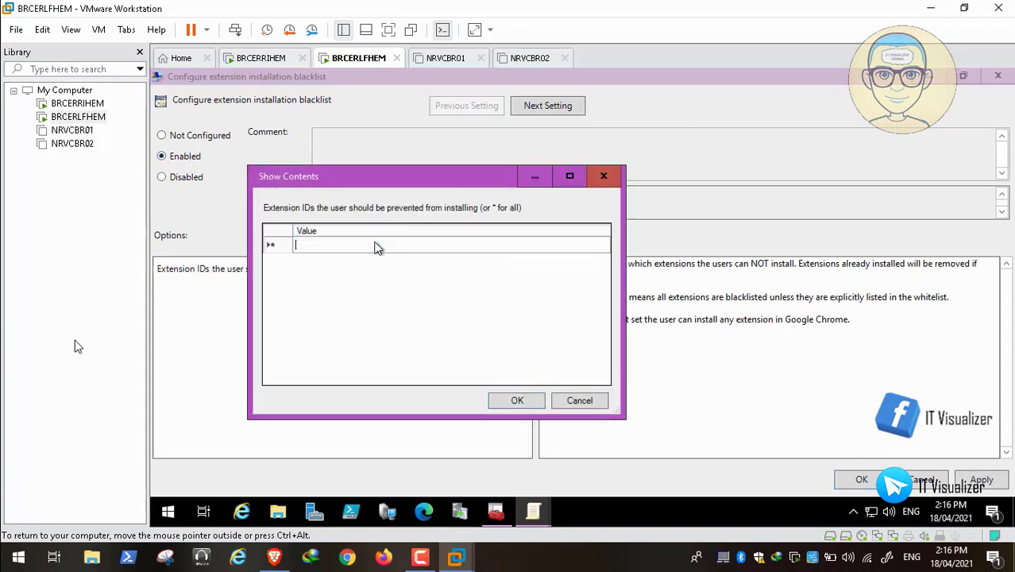
{"action": "type", "text": "*"}
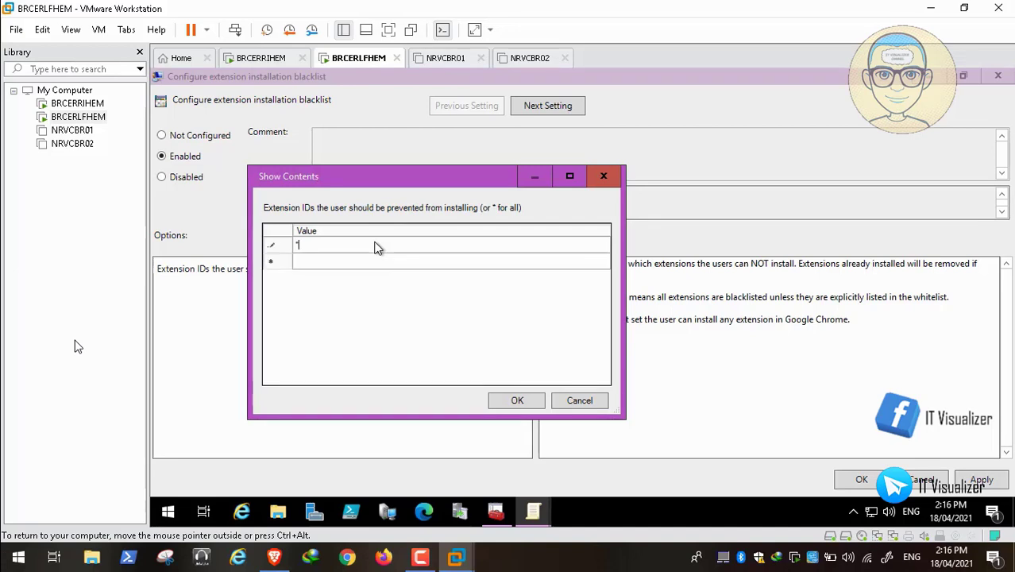
{"action": "left_click", "coordinate": [515, 402]}
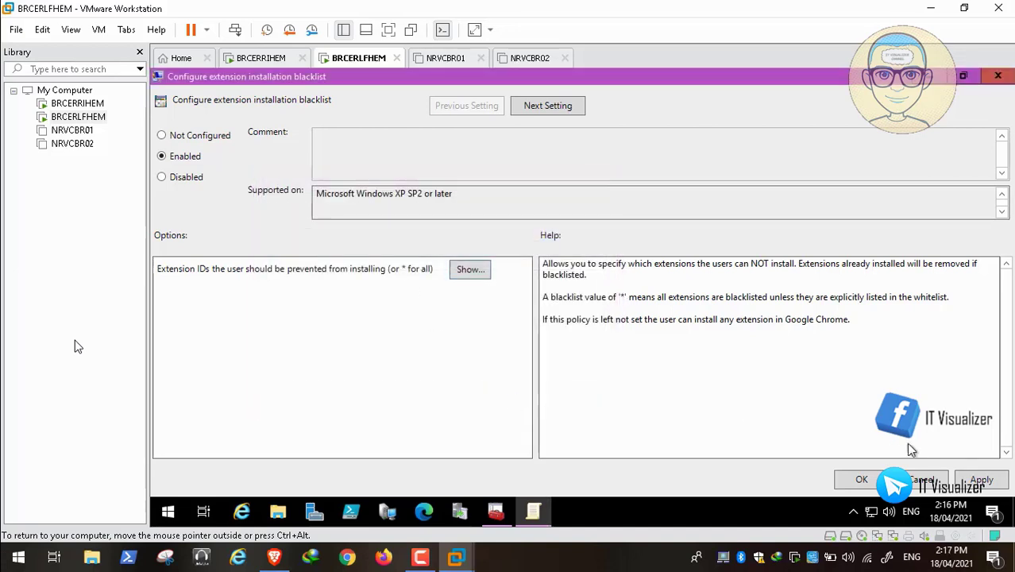
{"action": "left_click", "coordinate": [982, 480]}
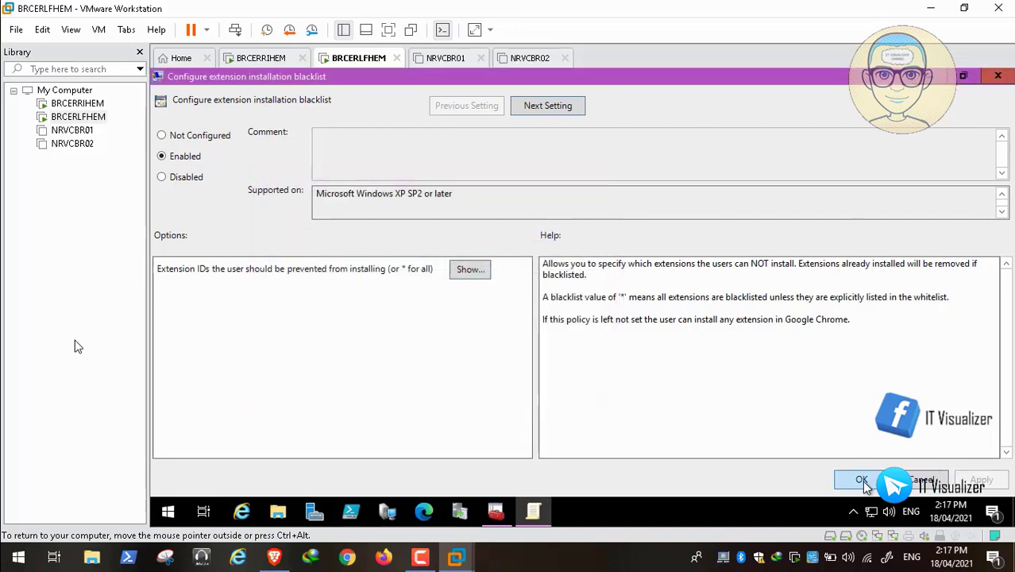
{"action": "left_click", "coordinate": [863, 481]}
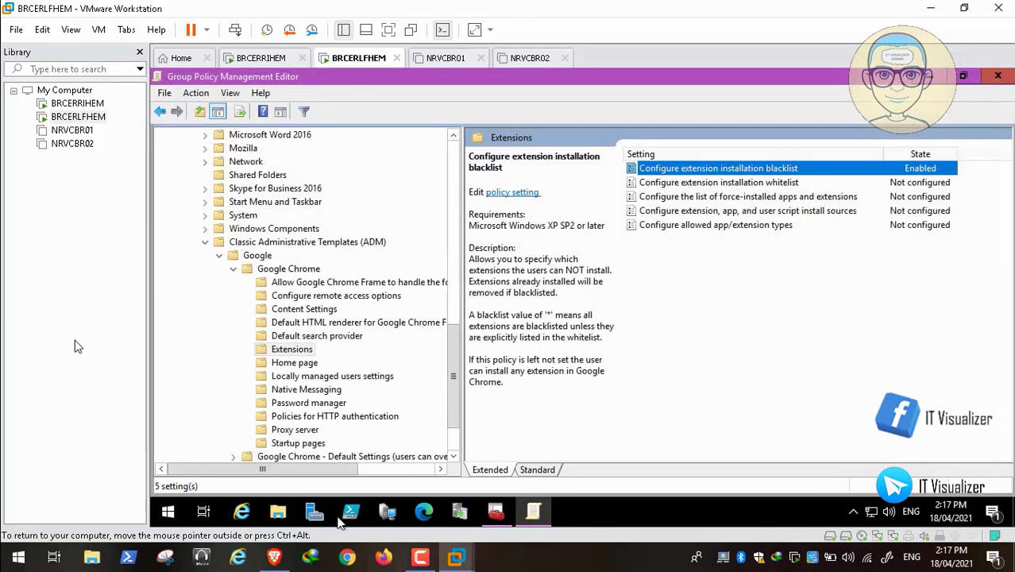
Step: Go back to the Windows tutorials list and open 'GPO - Prevent changes to the Proxy settings'
{"action": "left_click", "coordinate": [274, 557]}
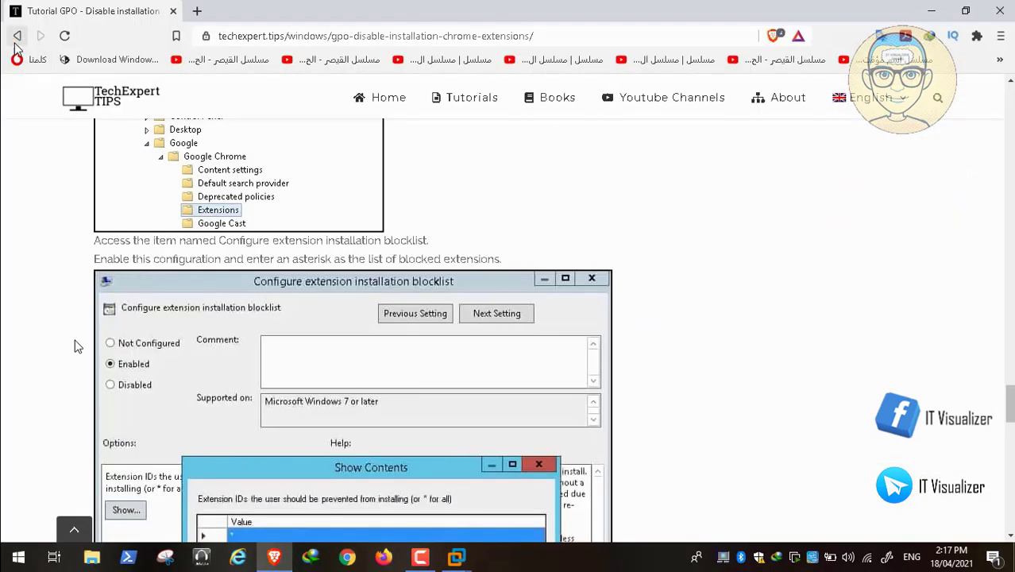
{"action": "left_click", "coordinate": [16, 36]}
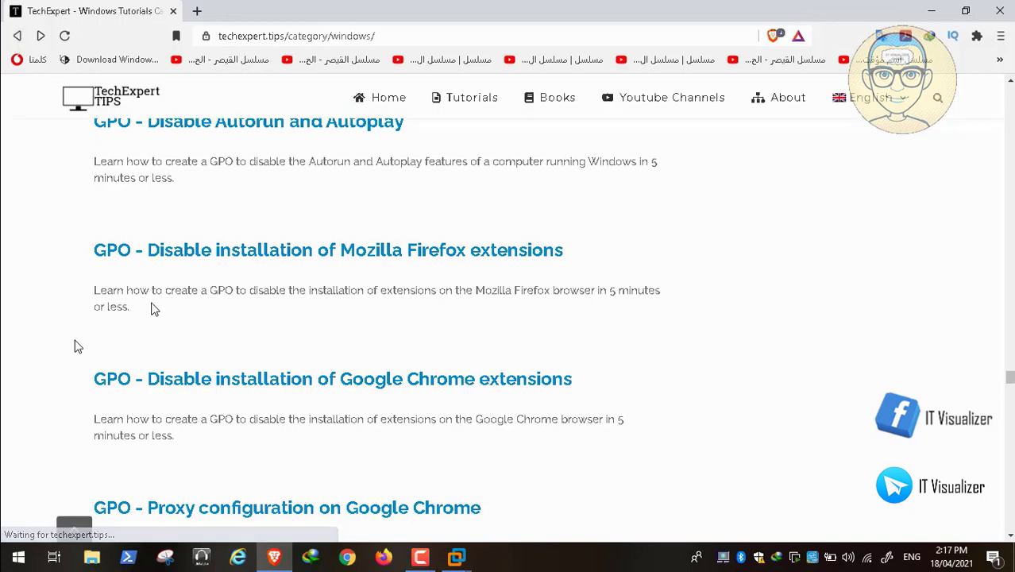
{"action": "scroll", "coordinate": [68, 365], "scroll_direction": "down", "scroll_amount": 3}
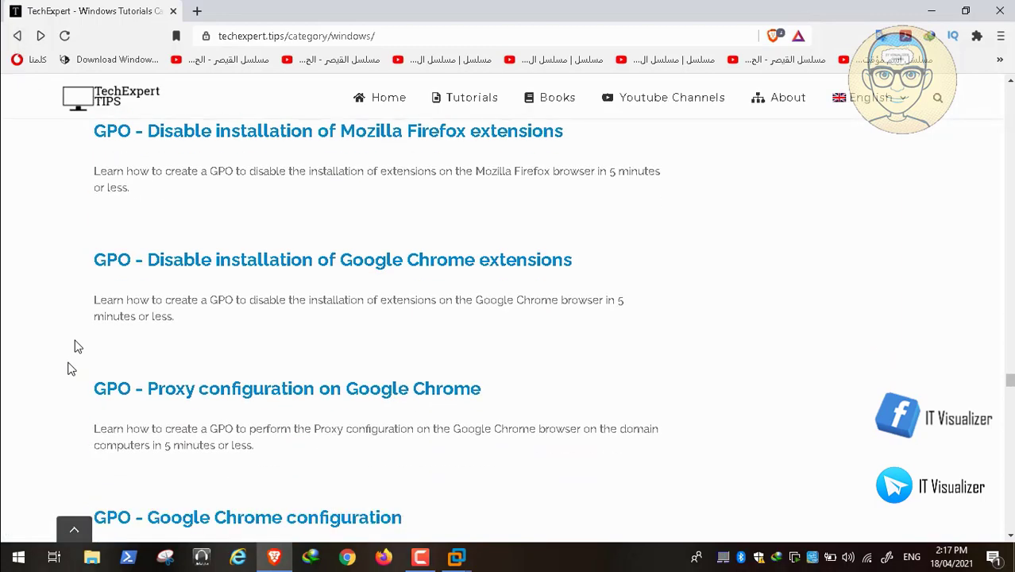
{"action": "scroll", "coordinate": [71, 368], "scroll_direction": "down", "scroll_amount": 2}
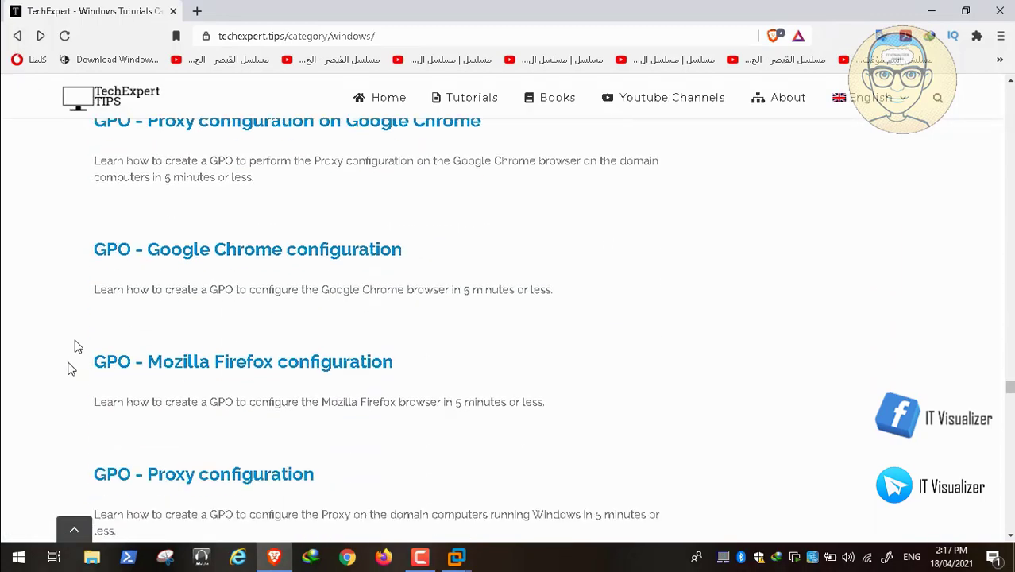
{"action": "scroll", "coordinate": [70, 368], "scroll_direction": "down", "scroll_amount": 5}
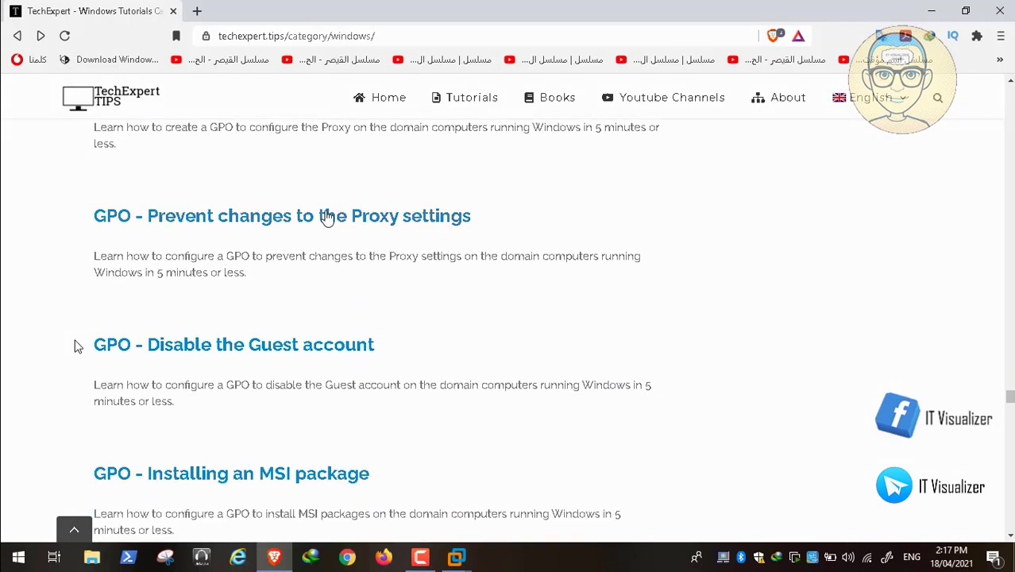
{"action": "left_click", "coordinate": [328, 218]}
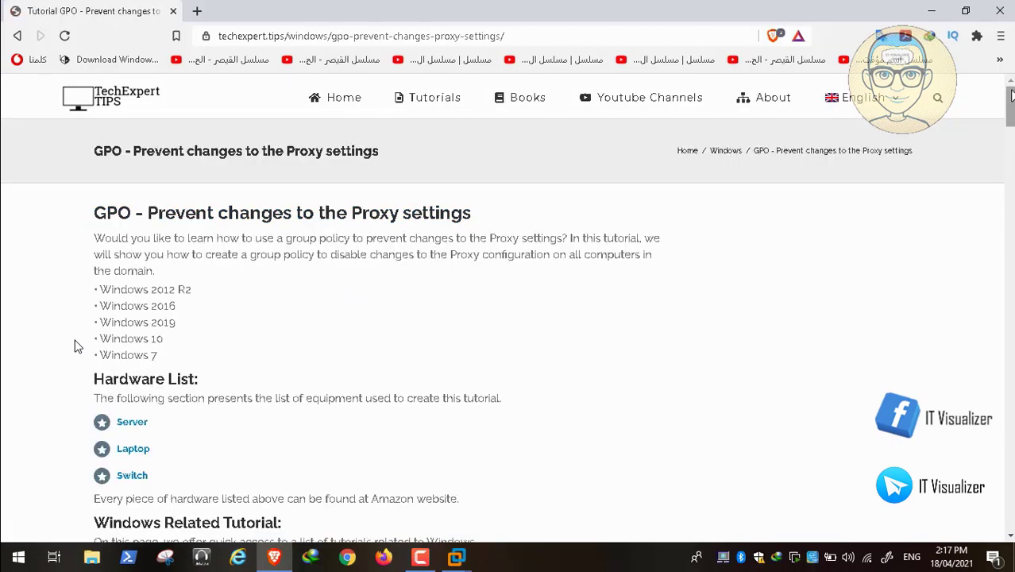
Step: Scroll the proxy tutorial down to its Prevent changing proxy settings Enabled step
{"action": "scroll", "coordinate": [74, 347], "scroll_direction": "down", "scroll_amount": 10}
{"action": "scroll", "coordinate": [73, 346], "scroll_direction": "down", "scroll_amount": 10}
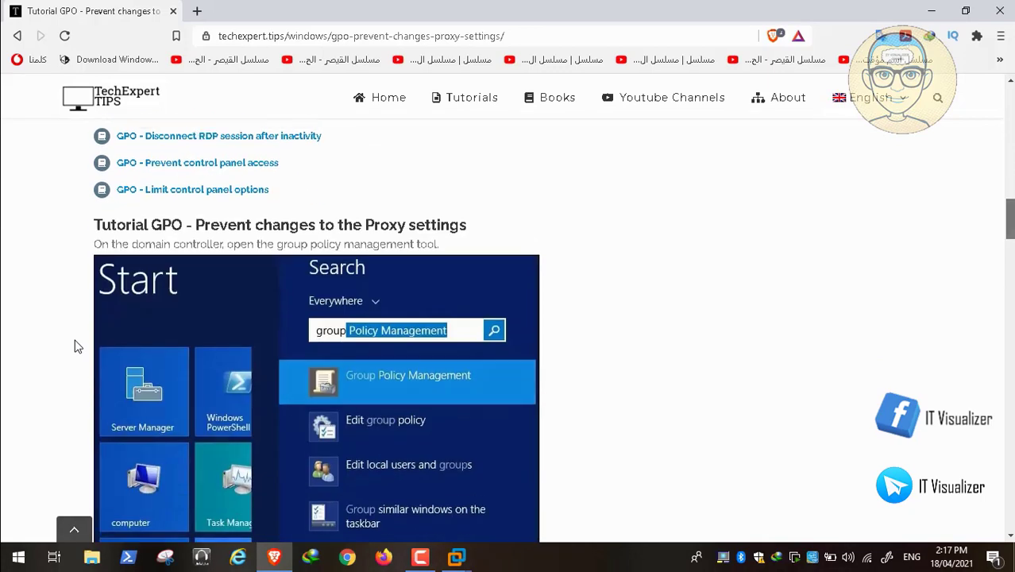
{"action": "scroll", "coordinate": [74, 347], "scroll_direction": "down", "scroll_amount": 4}
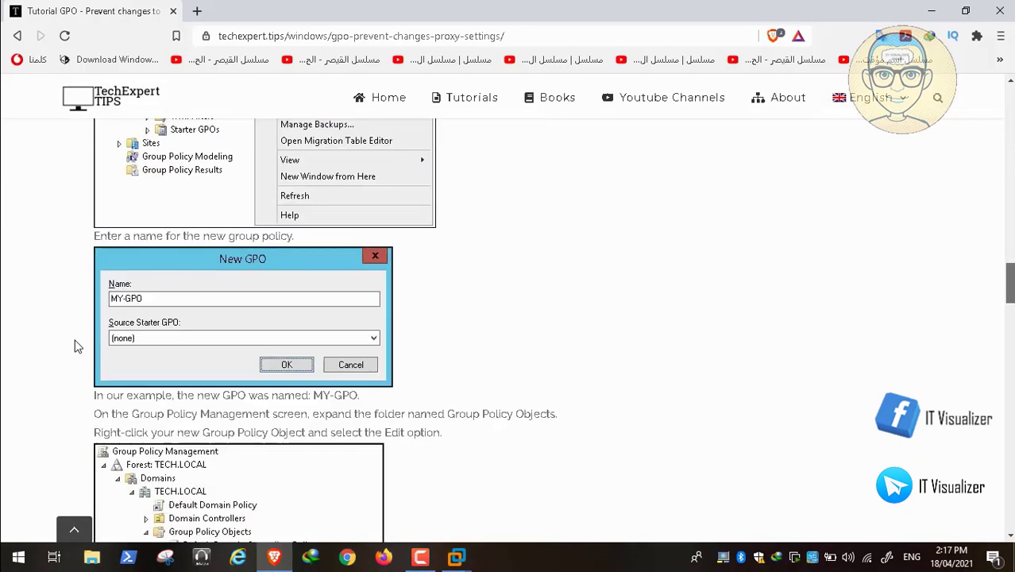
{"action": "scroll", "coordinate": [74, 346], "scroll_direction": "down", "scroll_amount": 4}
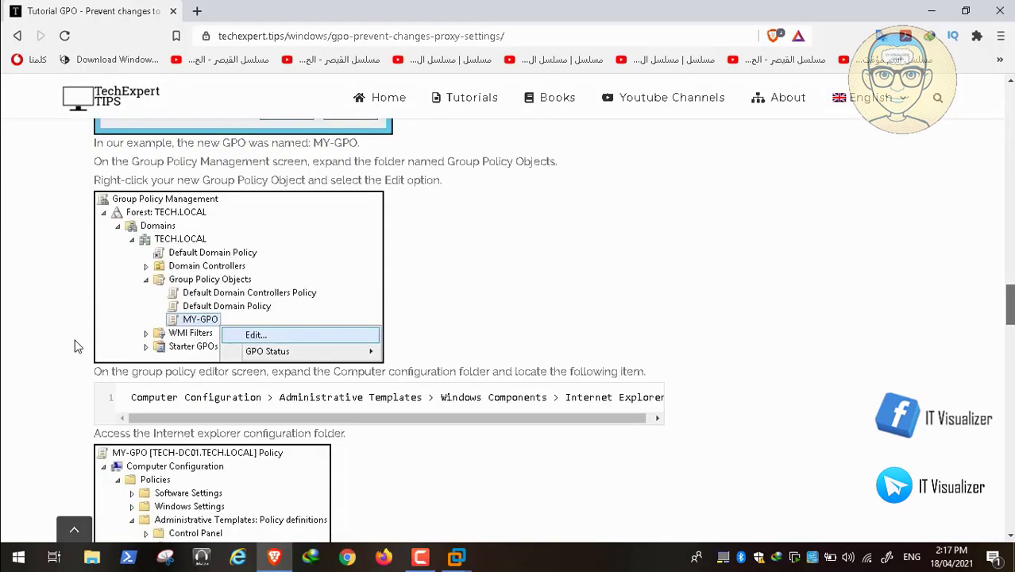
{"action": "scroll", "coordinate": [74, 346], "scroll_direction": "down", "scroll_amount": 2}
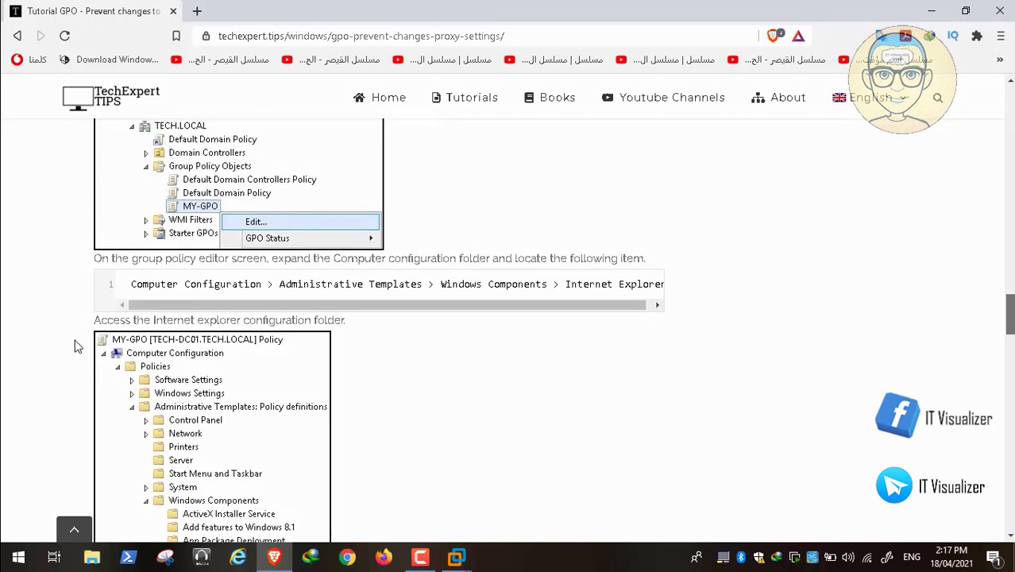
{"action": "scroll", "coordinate": [74, 347], "scroll_direction": "down", "scroll_amount": 2}
{"action": "scroll", "coordinate": [74, 347], "scroll_direction": "down", "scroll_amount": 1}
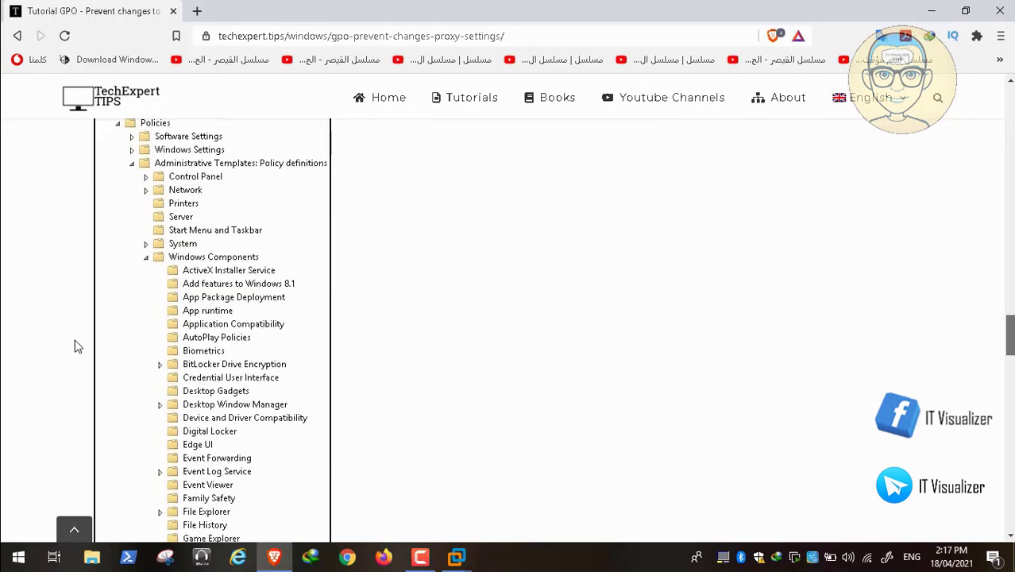
{"action": "scroll", "coordinate": [74, 346], "scroll_direction": "down", "scroll_amount": 1}
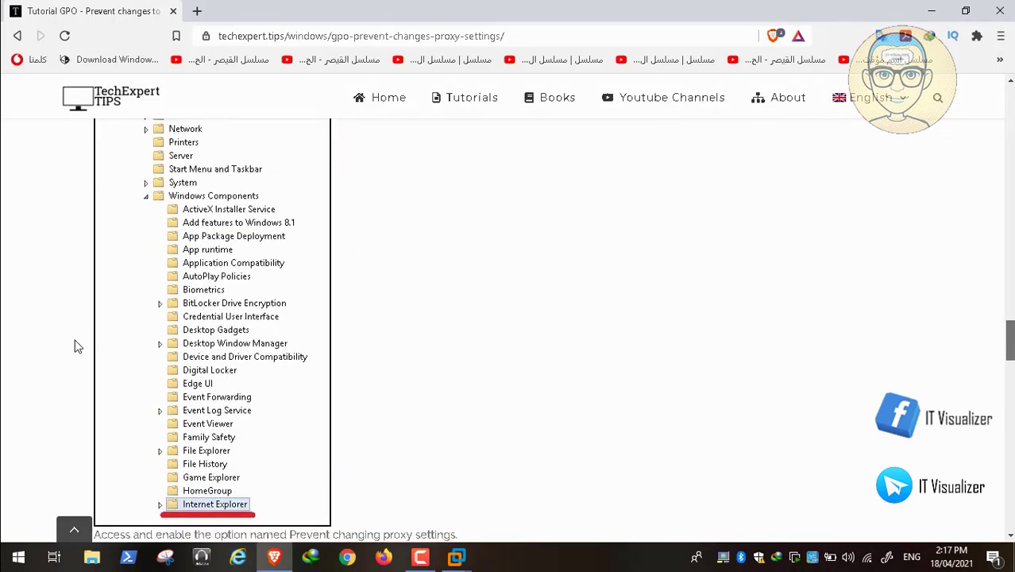
{"action": "scroll", "coordinate": [74, 346], "scroll_direction": "down", "scroll_amount": 4}
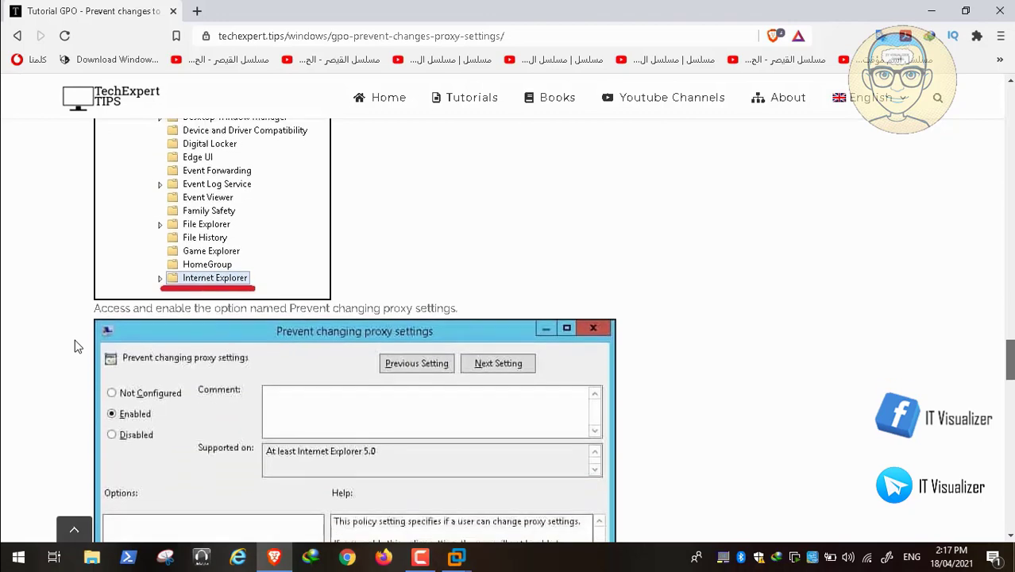
{"action": "scroll", "coordinate": [74, 346], "scroll_direction": "down", "scroll_amount": 1}
{"action": "scroll", "coordinate": [74, 346], "scroll_direction": "down", "scroll_amount": 2}
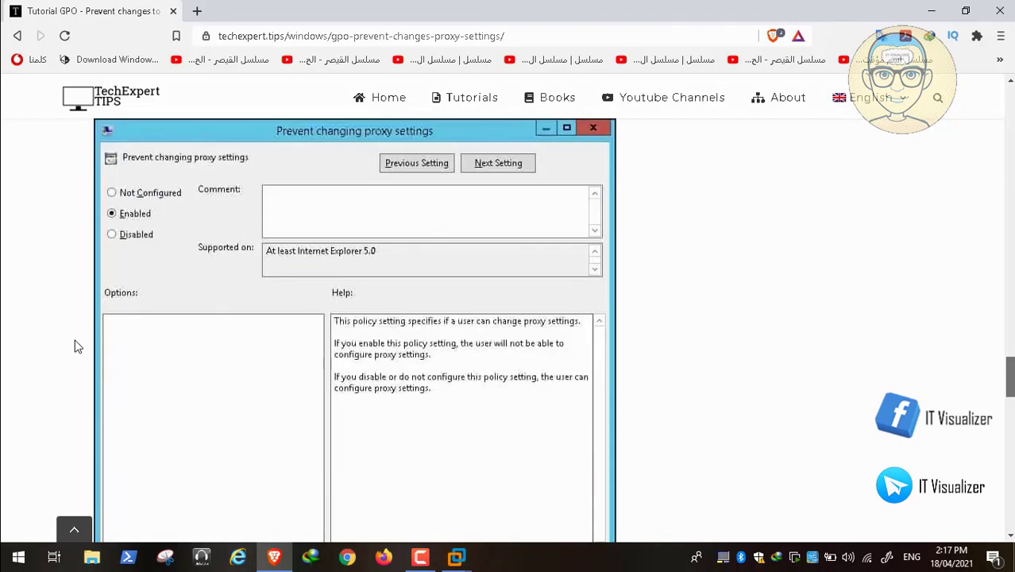
{"action": "scroll", "coordinate": [74, 346], "scroll_direction": "down", "scroll_amount": 5}
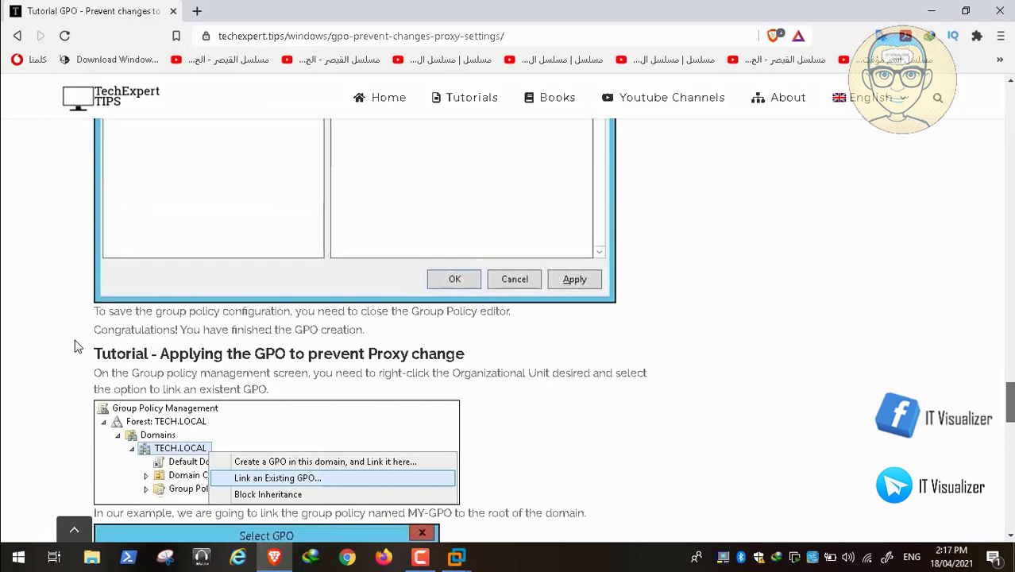
{"action": "scroll", "coordinate": [74, 346], "scroll_direction": "down", "scroll_amount": 4}
{"action": "mouse_move", "coordinate": [14, 548]}
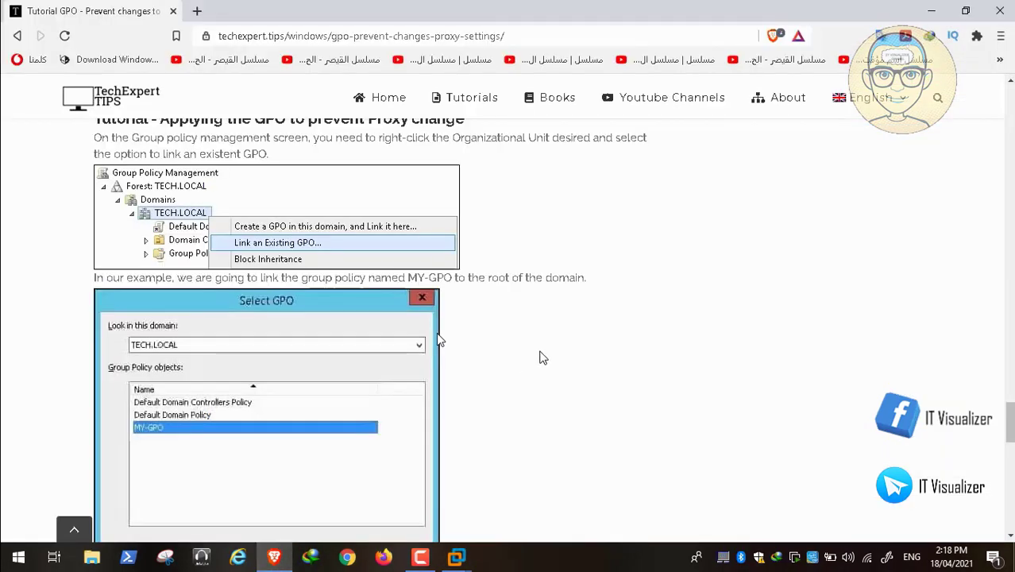
{"action": "scroll", "coordinate": [543, 357], "scroll_direction": "up", "scroll_amount": 6}
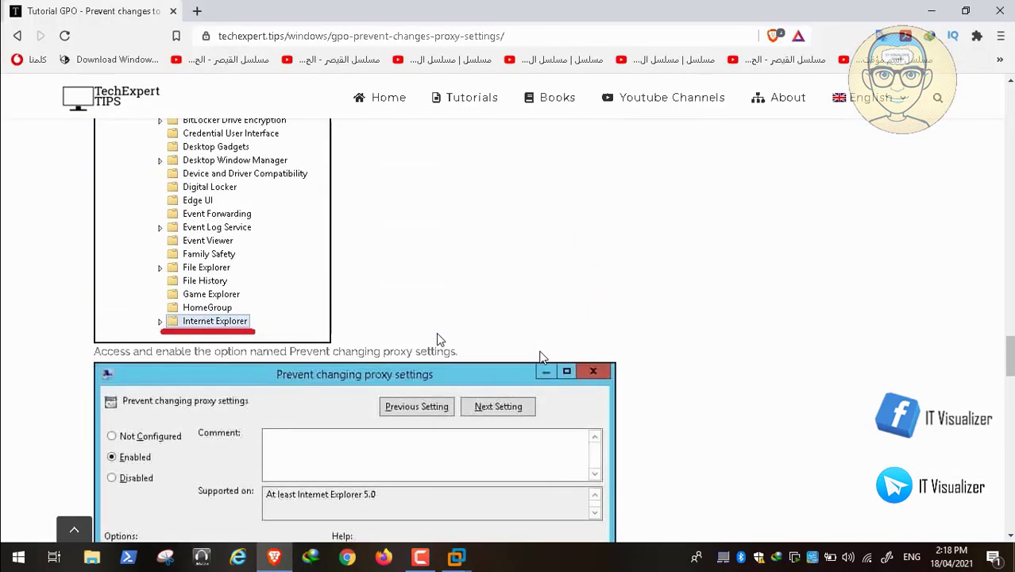
{"action": "scroll", "coordinate": [543, 358], "scroll_direction": "down", "scroll_amount": 2}
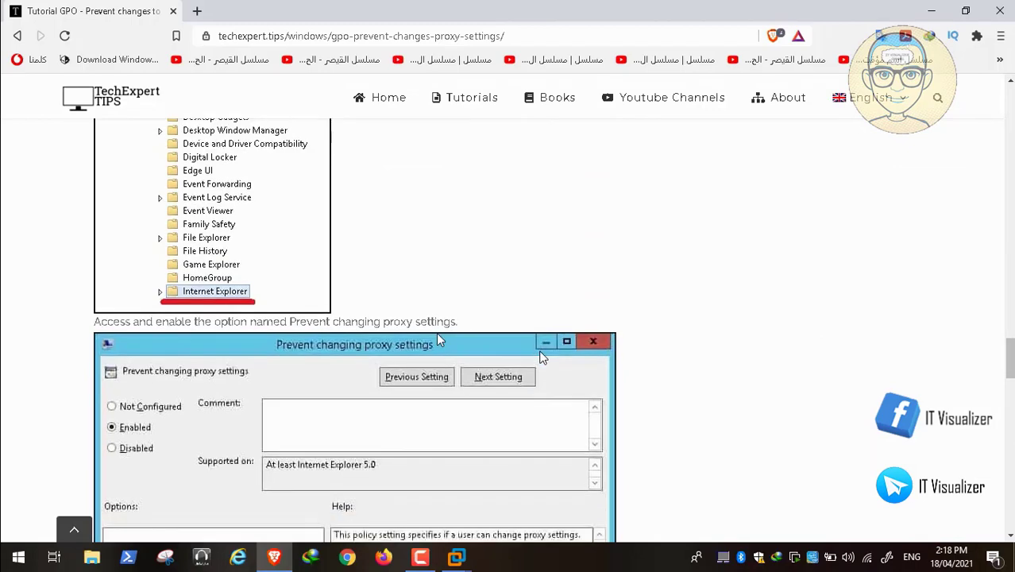
{"action": "scroll", "coordinate": [540, 358], "scroll_direction": "down", "scroll_amount": 5}
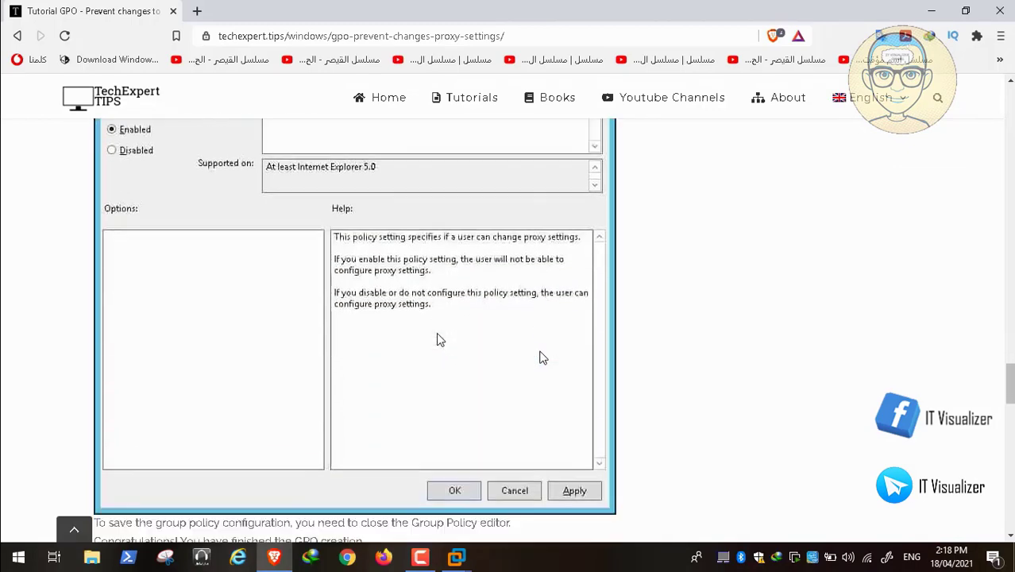
Step: Browse the Internet Explorer policy list and seek the recording around the proxy settings part
{"action": "left_click", "coordinate": [457, 557]}
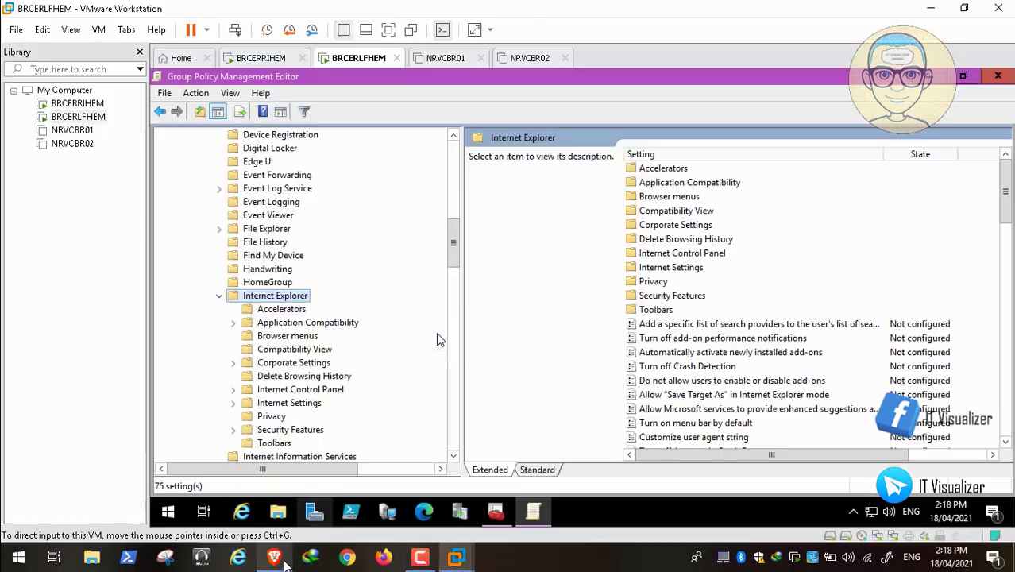
{"action": "left_click", "coordinate": [709, 327]}
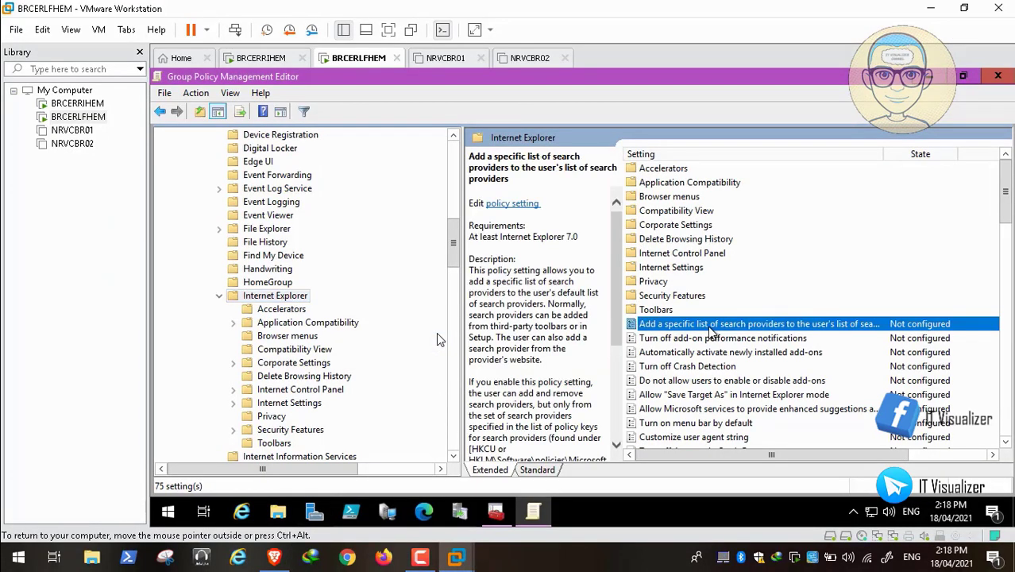
{"action": "key", "text": "p"}
{"action": "key", "text": "p"}
{"action": "key", "text": "p"}
{"action": "key", "text": "p"}
{"action": "key", "text": "p"}
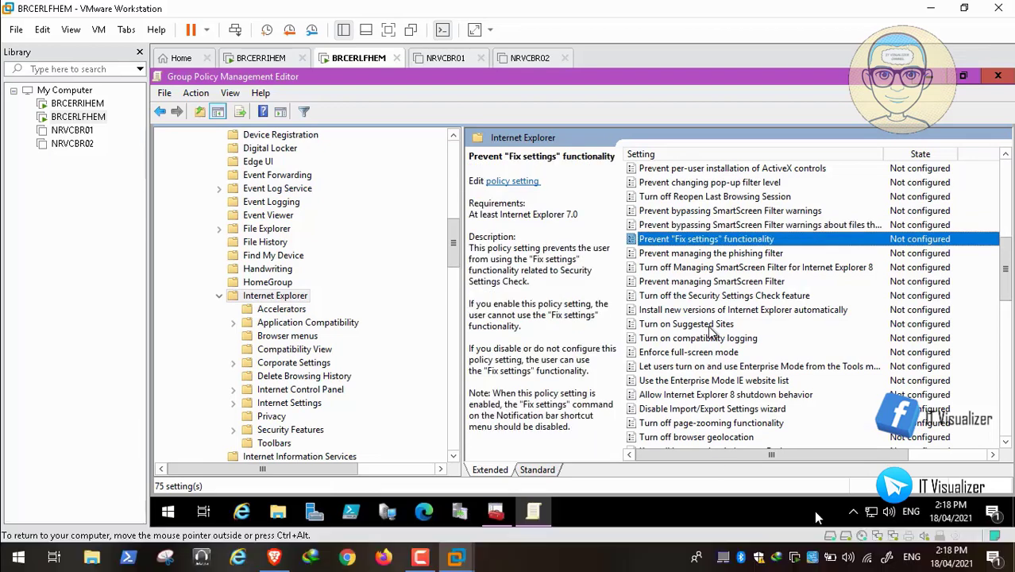
{"action": "left_click", "coordinate": [879, 521]}
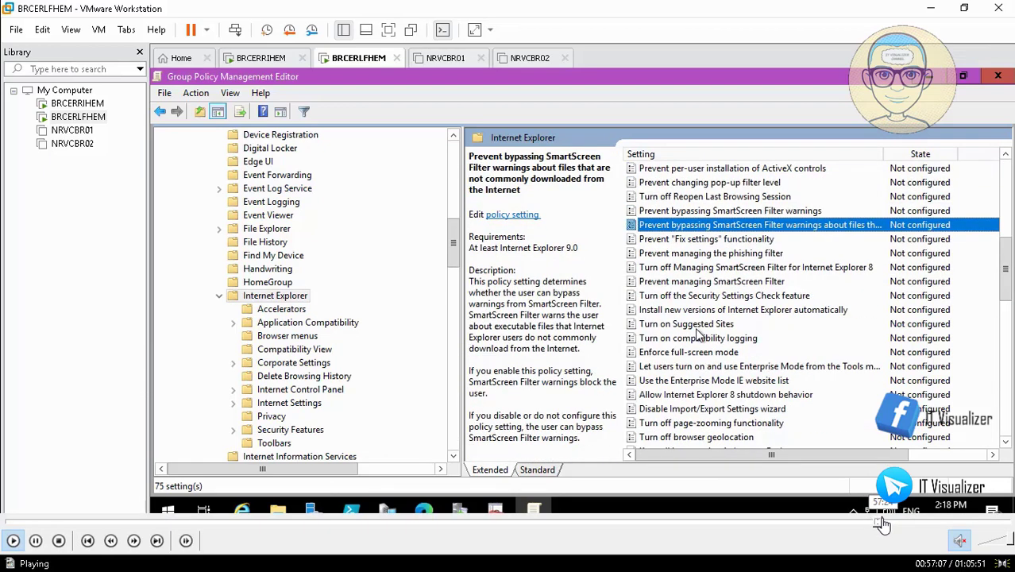
{"action": "left_click", "coordinate": [883, 522]}
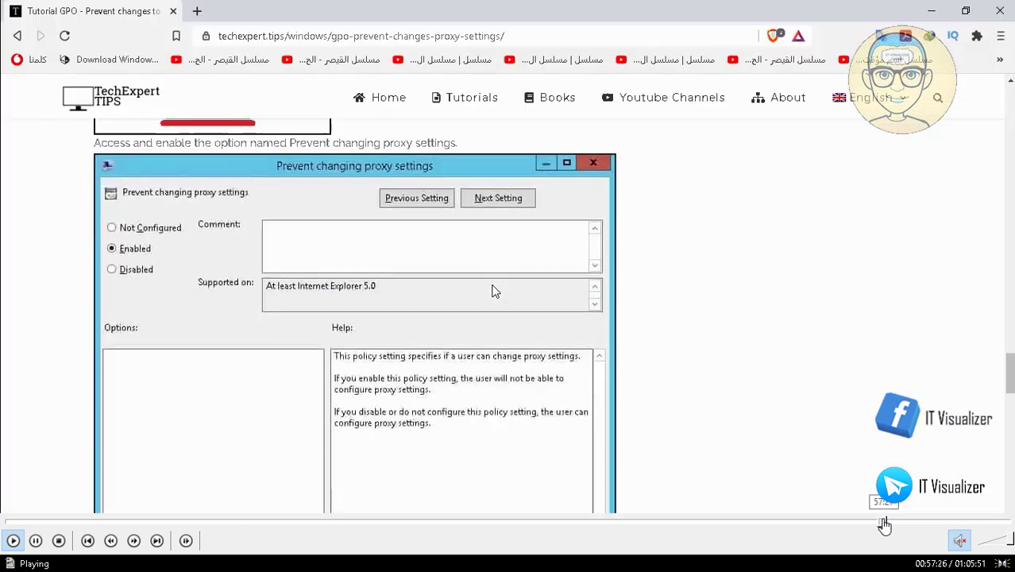
{"action": "left_click", "coordinate": [889, 522]}
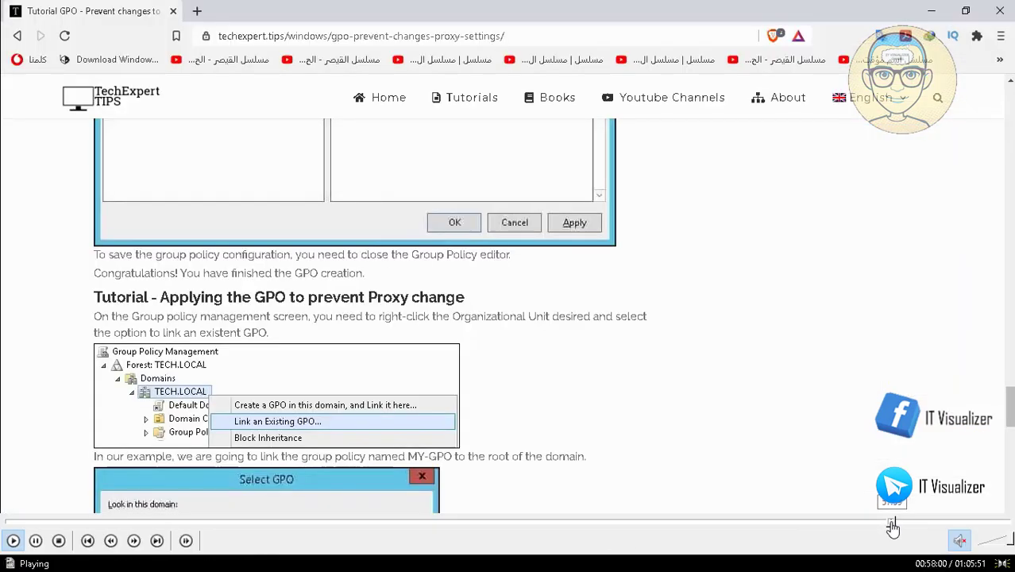
{"action": "left_click", "coordinate": [889, 523]}
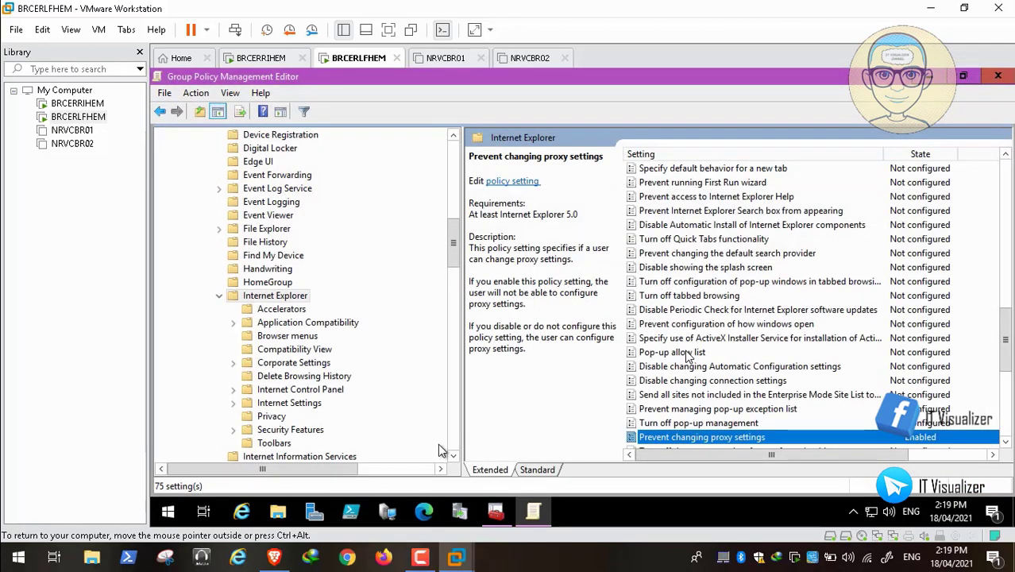
Step: Collapse Windows Components, deal with the Telegram notification, and return to the Group Policy editor
{"action": "left_click_drag", "start_coordinate": [451, 237], "coordinate": [455, 130]}
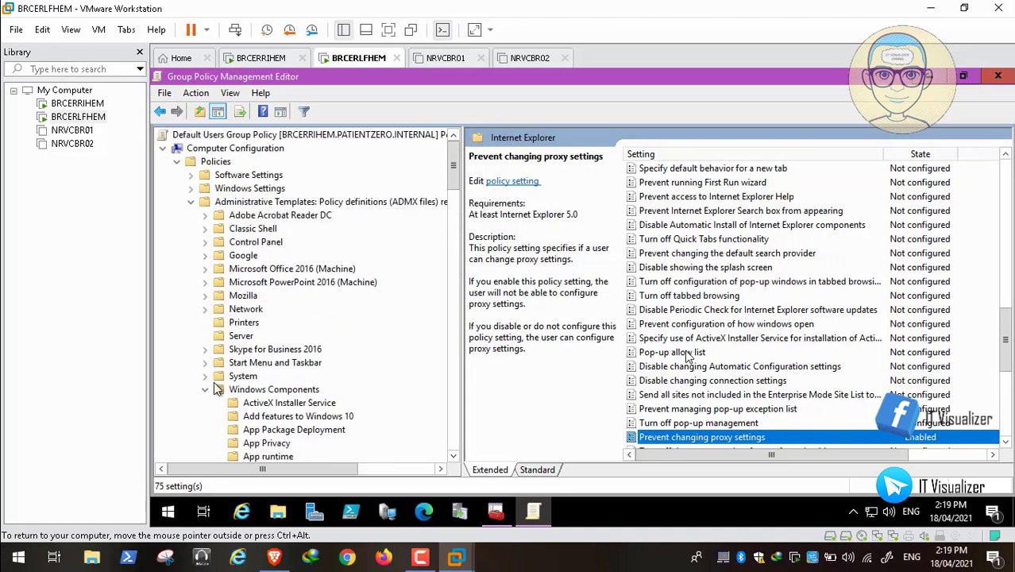
{"action": "left_click", "coordinate": [205, 389]}
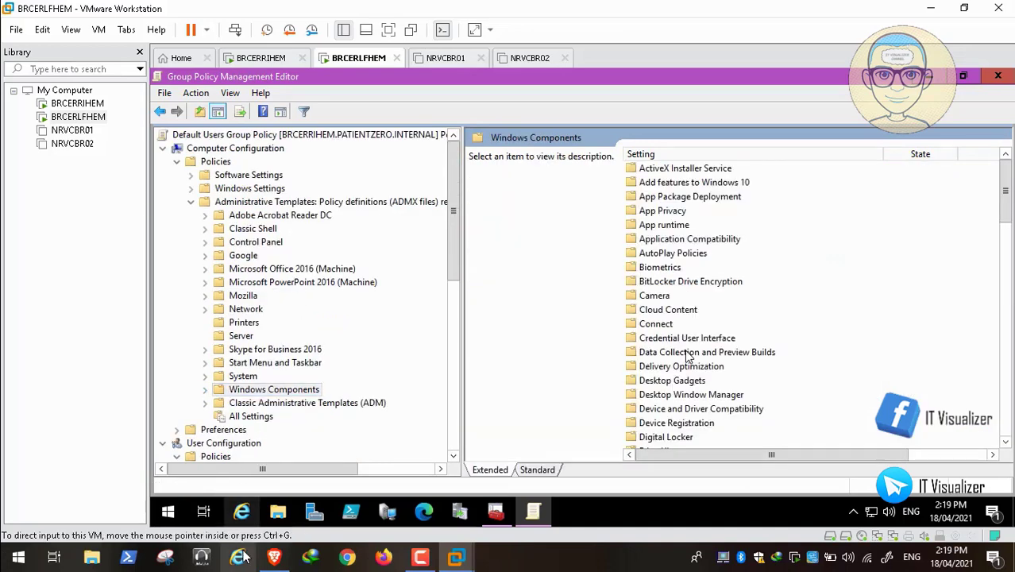
{"action": "left_click", "coordinate": [274, 557]}
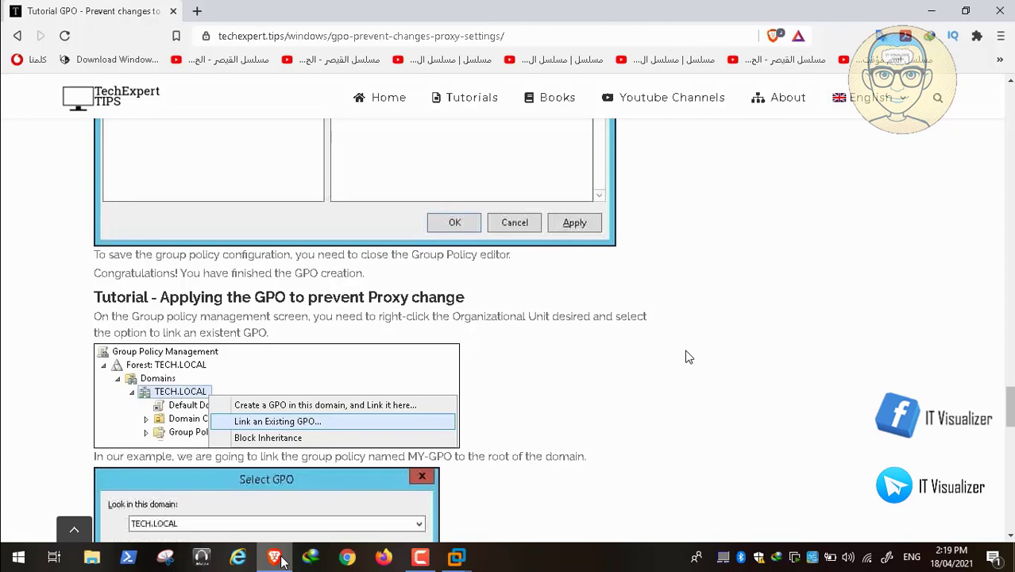
{"action": "mouse_move", "coordinate": [893, 521]}
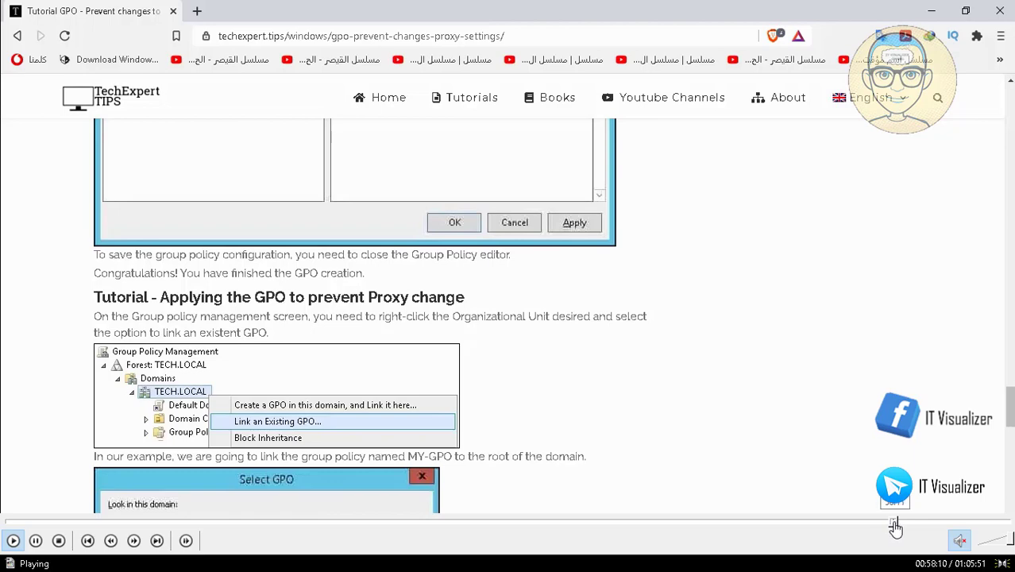
{"action": "left_click", "coordinate": [902, 524]}
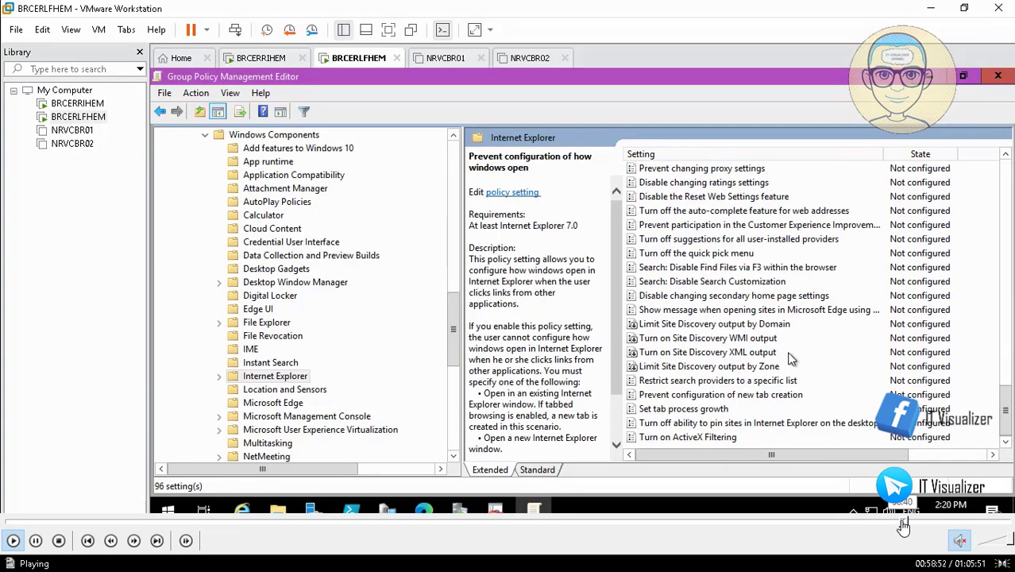
{"action": "left_click", "coordinate": [904, 524]}
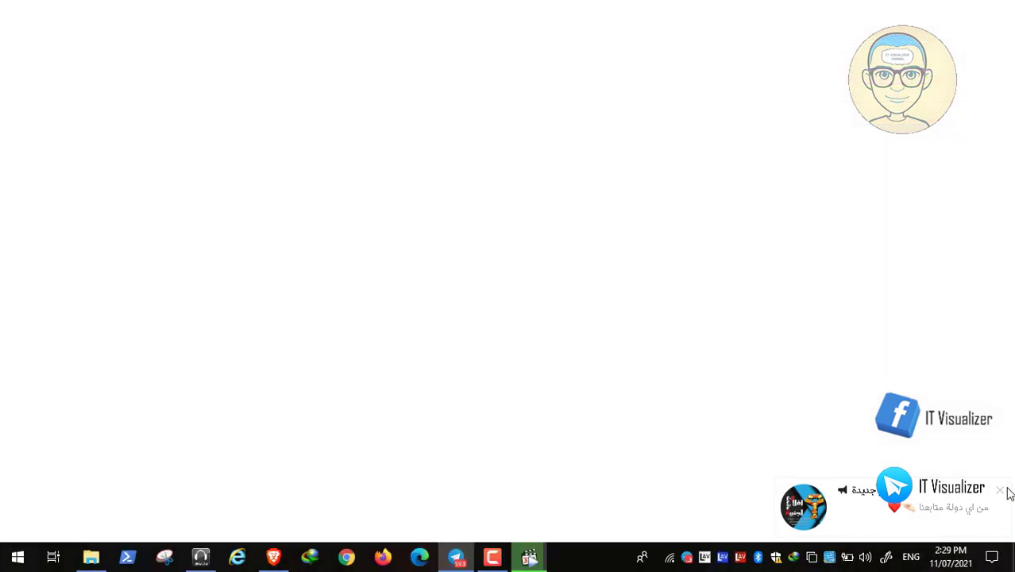
{"action": "left_click", "coordinate": [1002, 498]}
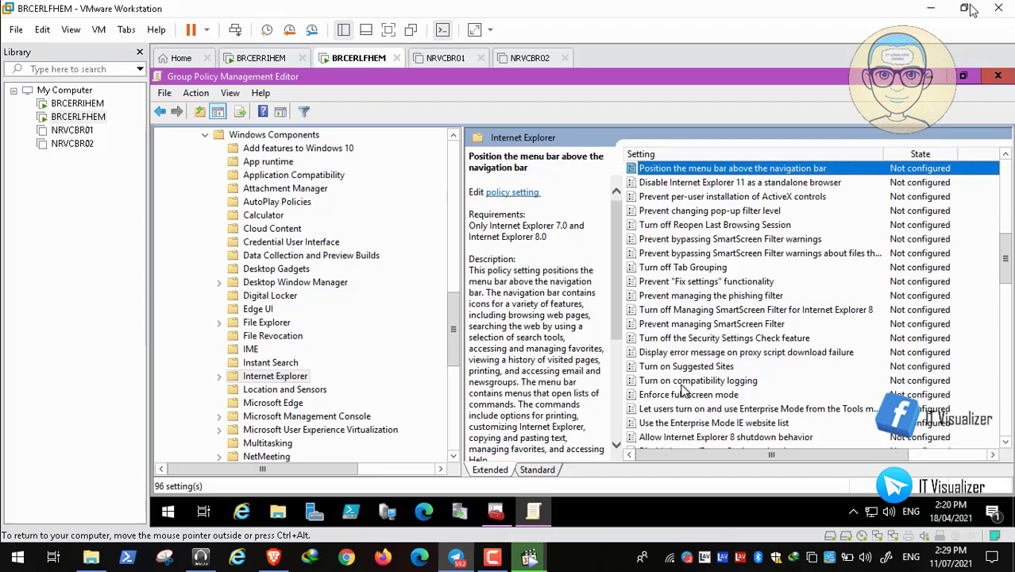
{"action": "key", "text": "Down"}
{"action": "key", "text": "Down"}
{"action": "key", "text": "Down"}
{"action": "key", "text": "Down"}
{"action": "key", "text": "Down"}
{"action": "key", "text": "Down"}
{"action": "key", "text": "Down"}
{"action": "key", "text": "Down"}
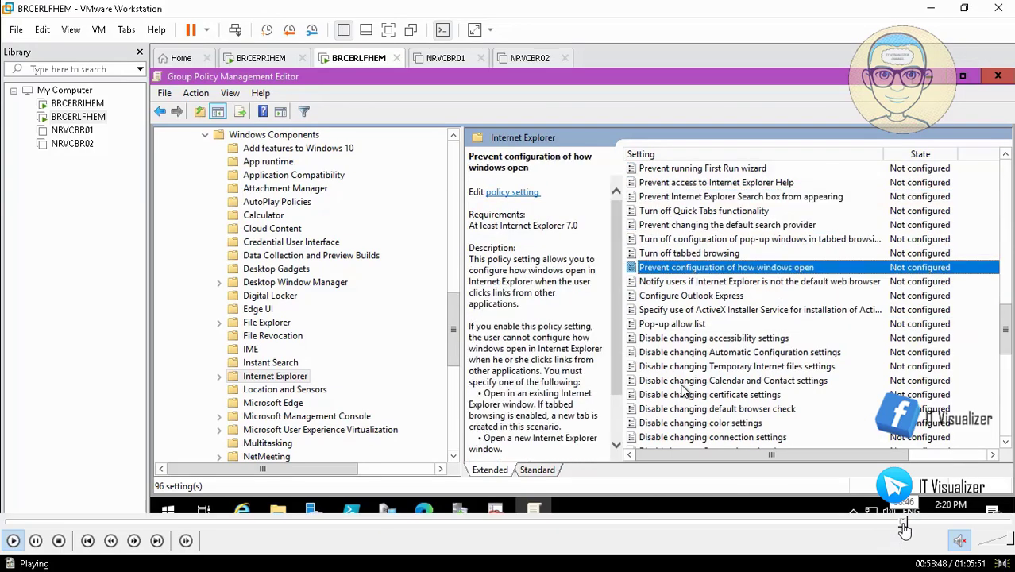
Step: Seek the recording past the proxy settings dialog to the TechExpert Windows tutorials page
{"action": "left_click", "coordinate": [902, 522]}
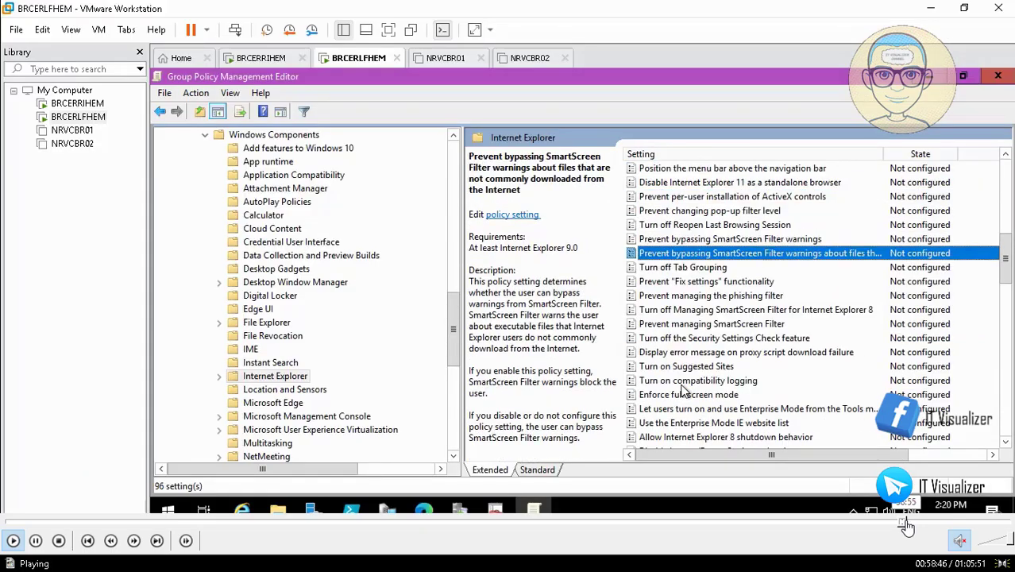
{"action": "left_click", "coordinate": [908, 522]}
{"action": "left_click", "coordinate": [909, 525]}
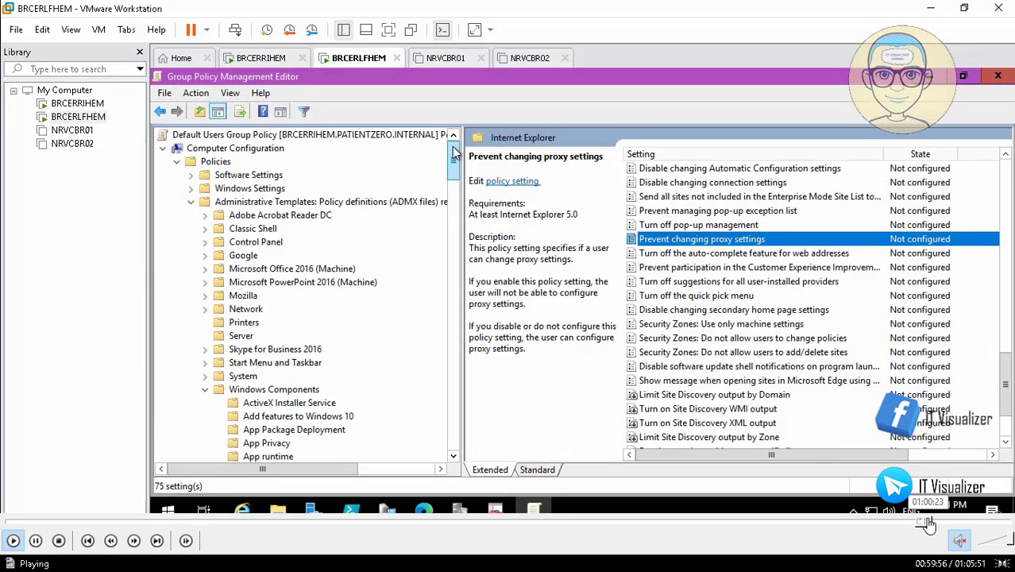
{"action": "left_click", "coordinate": [928, 525]}
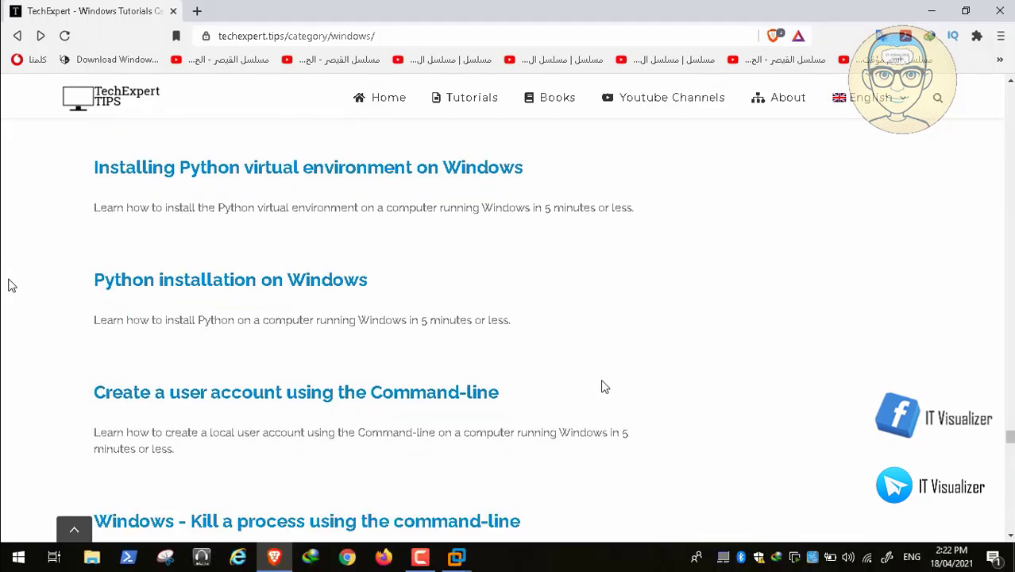
Step: Scroll the Windows tutorials list and open 'Group Policy Turn off WiFi when Ethernet Cable is Connected'
{"action": "scroll", "coordinate": [604, 386], "scroll_direction": "down", "scroll_amount": 2}
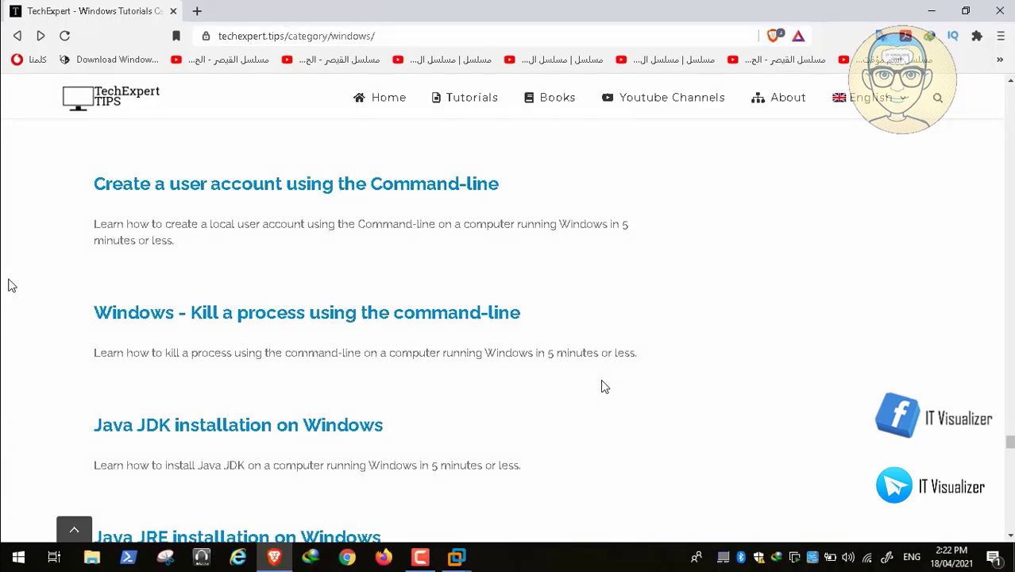
{"action": "scroll", "coordinate": [604, 386], "scroll_direction": "down", "scroll_amount": 3}
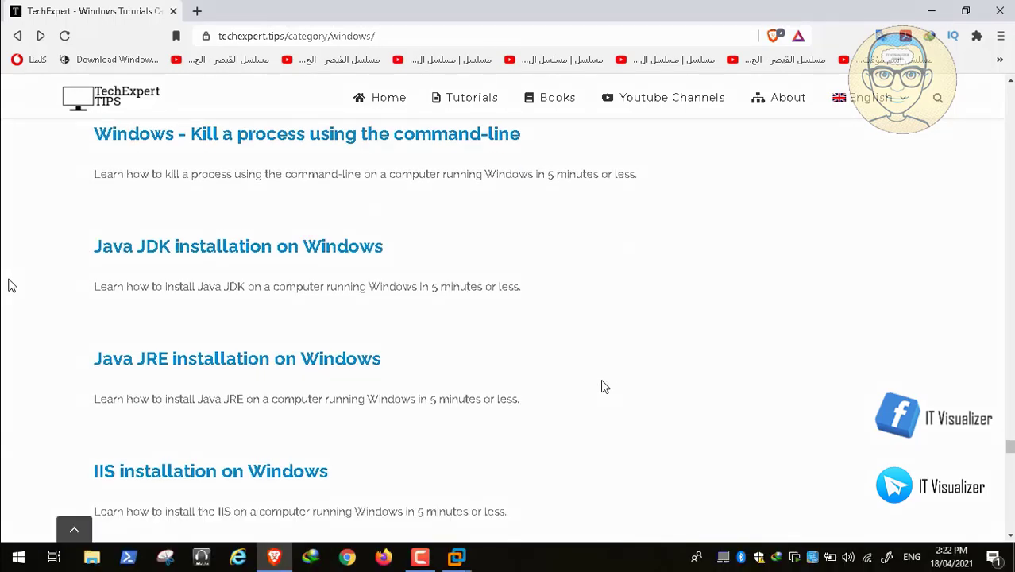
{"action": "scroll", "coordinate": [601, 381], "scroll_direction": "down", "scroll_amount": 1}
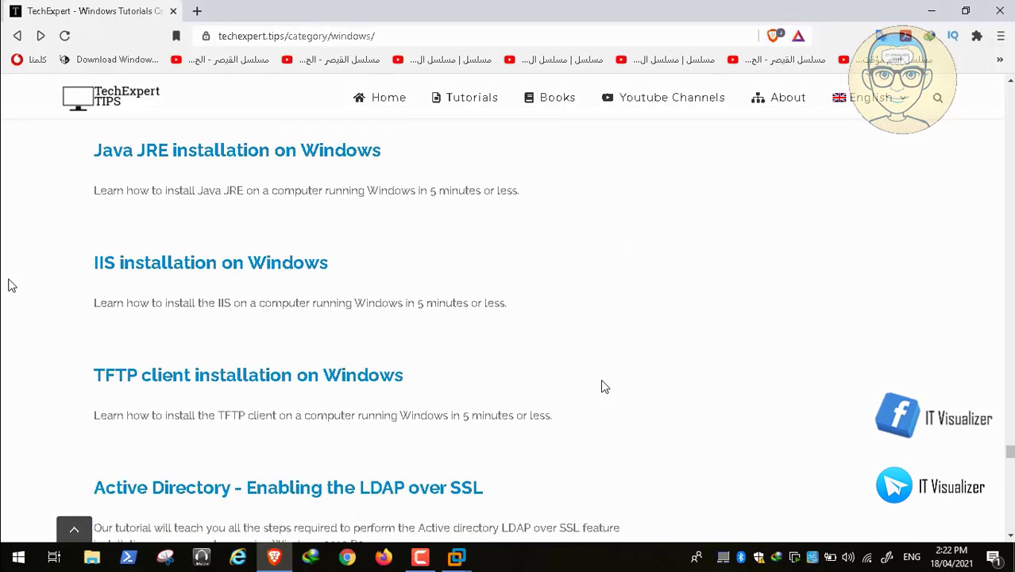
{"action": "scroll", "coordinate": [604, 386], "scroll_direction": "down", "scroll_amount": 1}
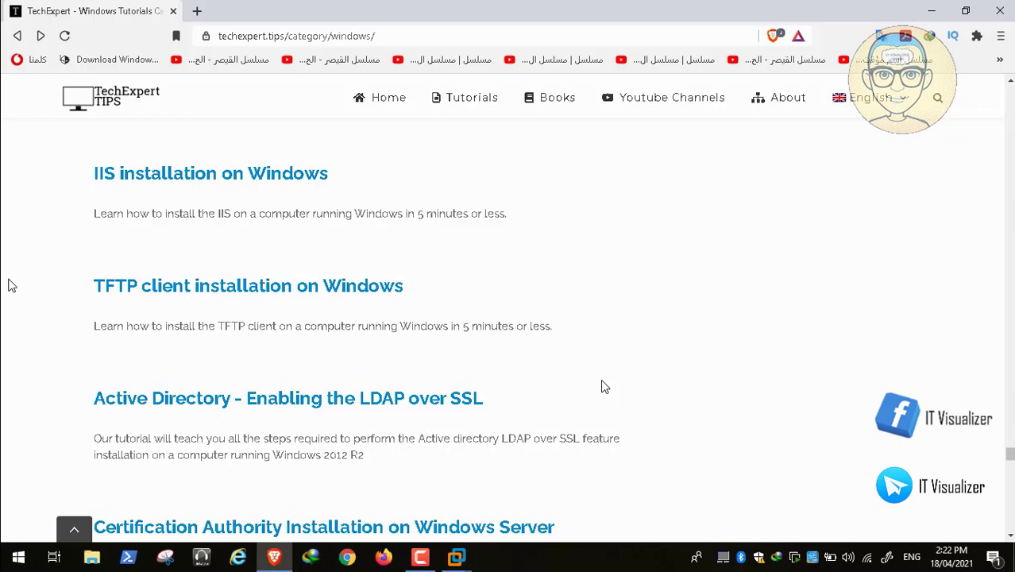
{"action": "scroll", "coordinate": [603, 386], "scroll_direction": "down", "scroll_amount": 2}
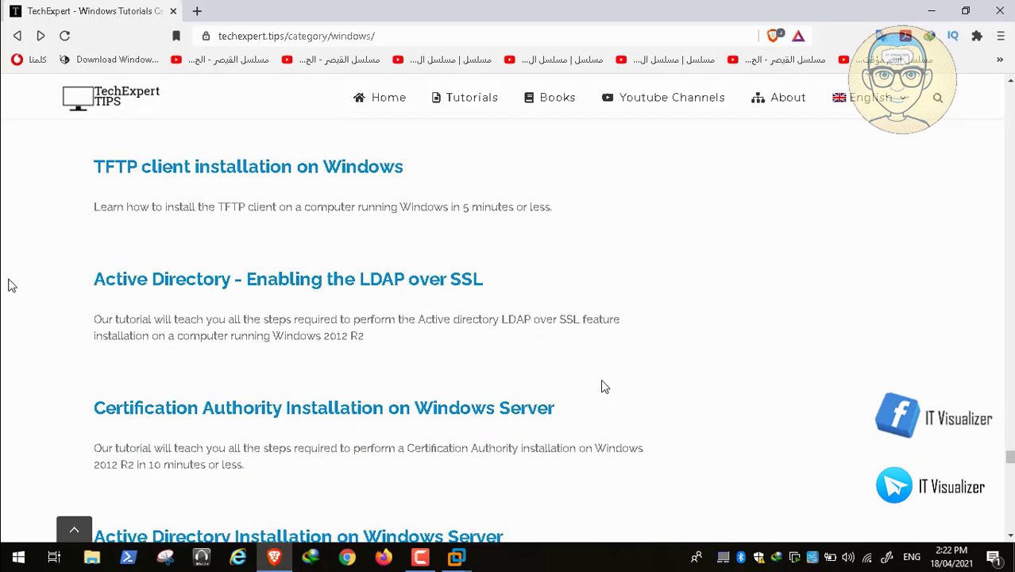
{"action": "scroll", "coordinate": [603, 387], "scroll_direction": "down", "scroll_amount": 2}
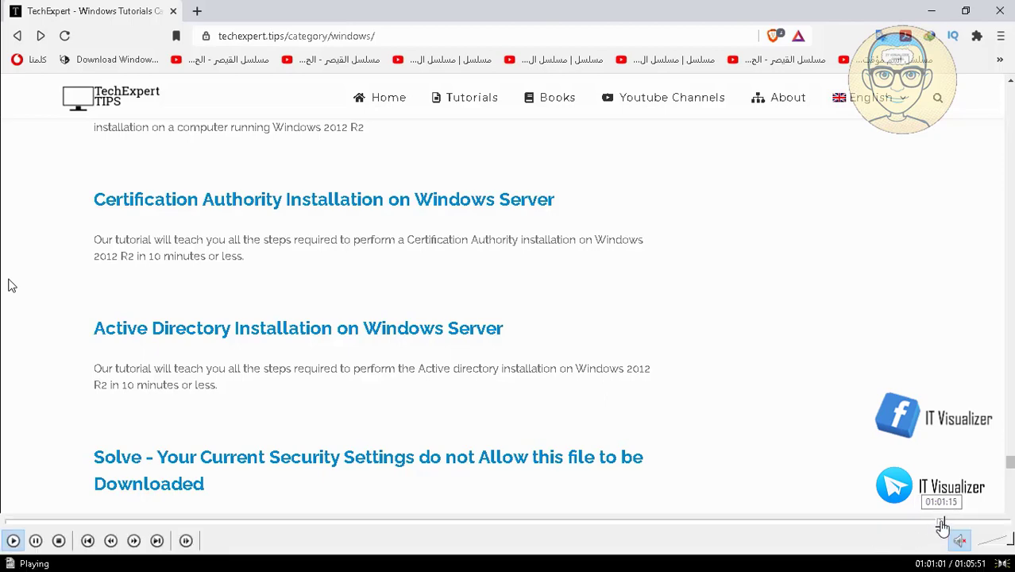
{"action": "left_click", "coordinate": [942, 526]}
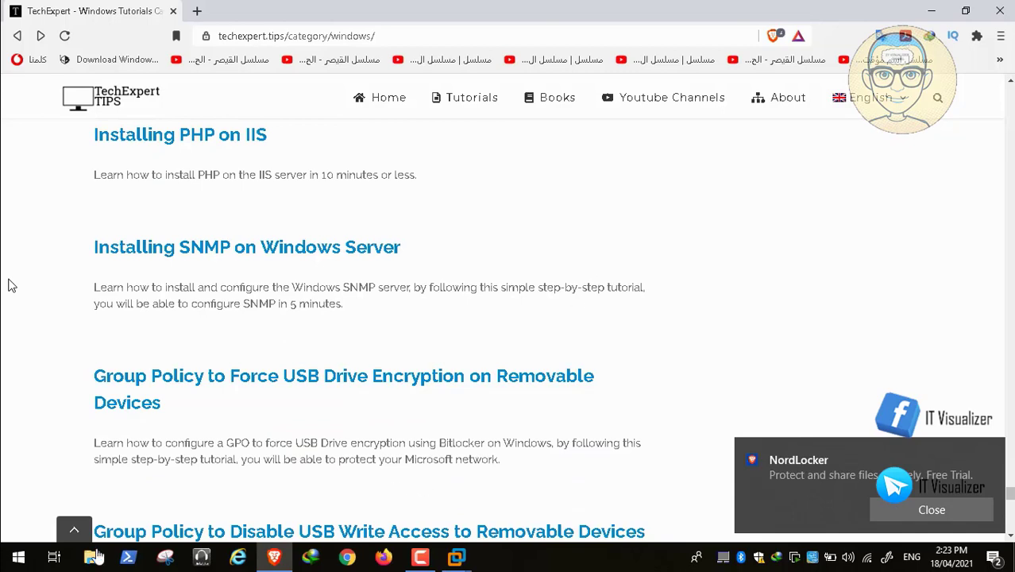
{"action": "left_click", "coordinate": [36, 541]}
{"action": "left_click", "coordinate": [12, 540]}
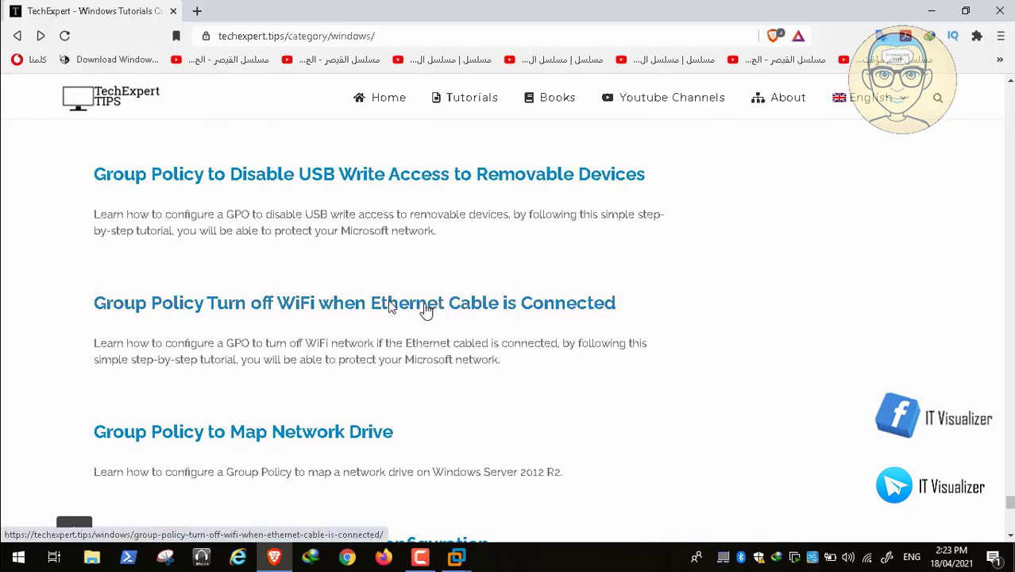
{"action": "left_click", "coordinate": [310, 302]}
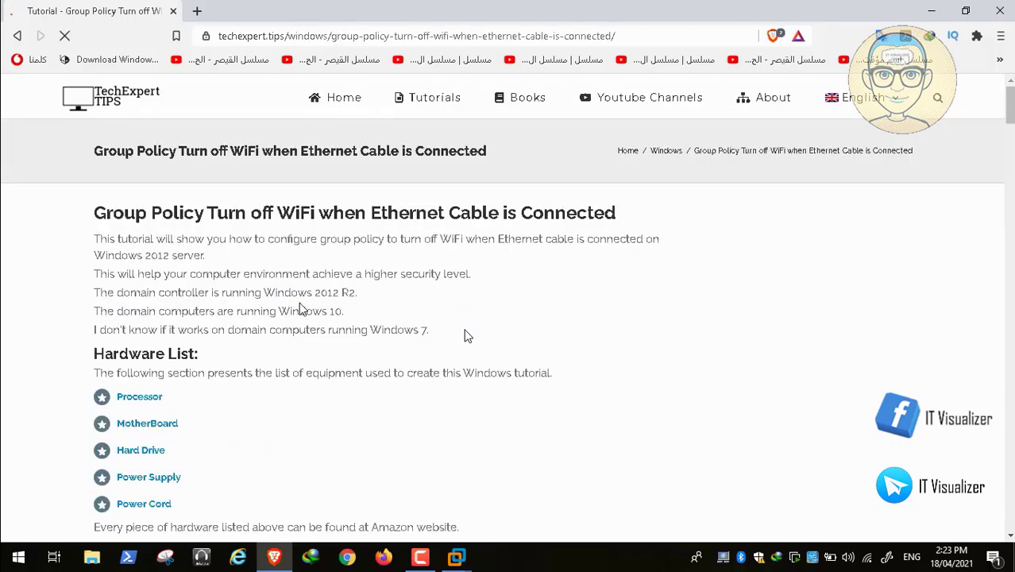
Step: Scroll the WiFi tutorial to its Windows Connection Manager steps, then jump to the Group Policy editor
{"action": "scroll", "coordinate": [467, 337], "scroll_direction": "down", "scroll_amount": 15}
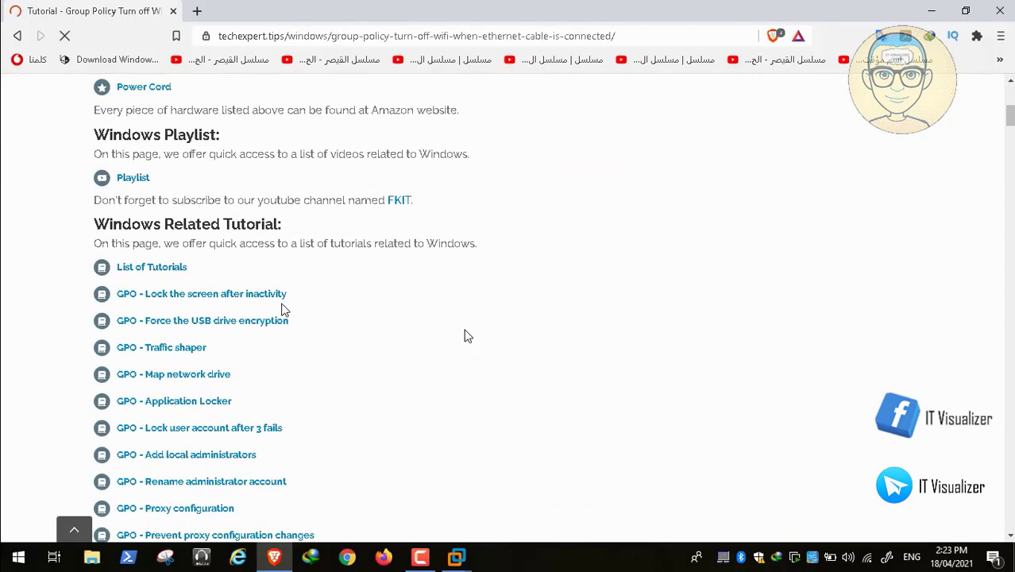
{"action": "scroll", "coordinate": [467, 337], "scroll_direction": "down", "scroll_amount": 10}
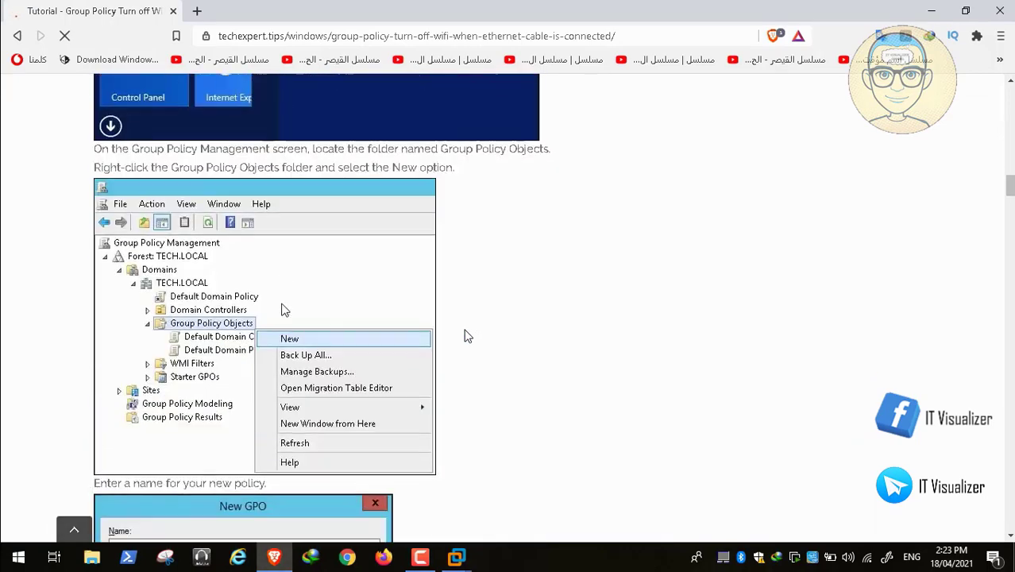
{"action": "scroll", "coordinate": [467, 337], "scroll_direction": "down", "scroll_amount": 6}
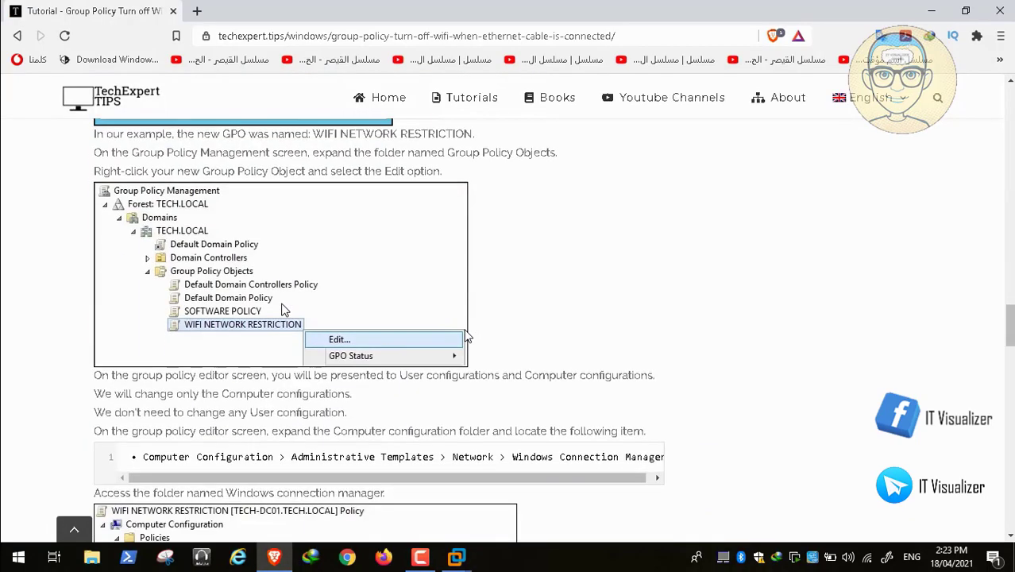
{"action": "scroll", "coordinate": [467, 337], "scroll_direction": "down", "scroll_amount": 2}
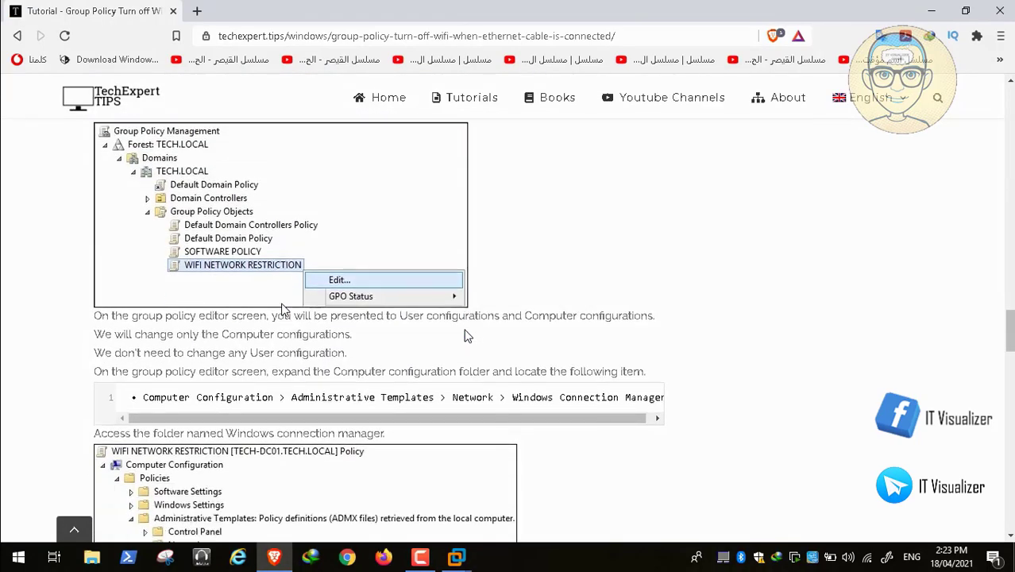
{"action": "scroll", "coordinate": [467, 337], "scroll_direction": "down", "scroll_amount": 1}
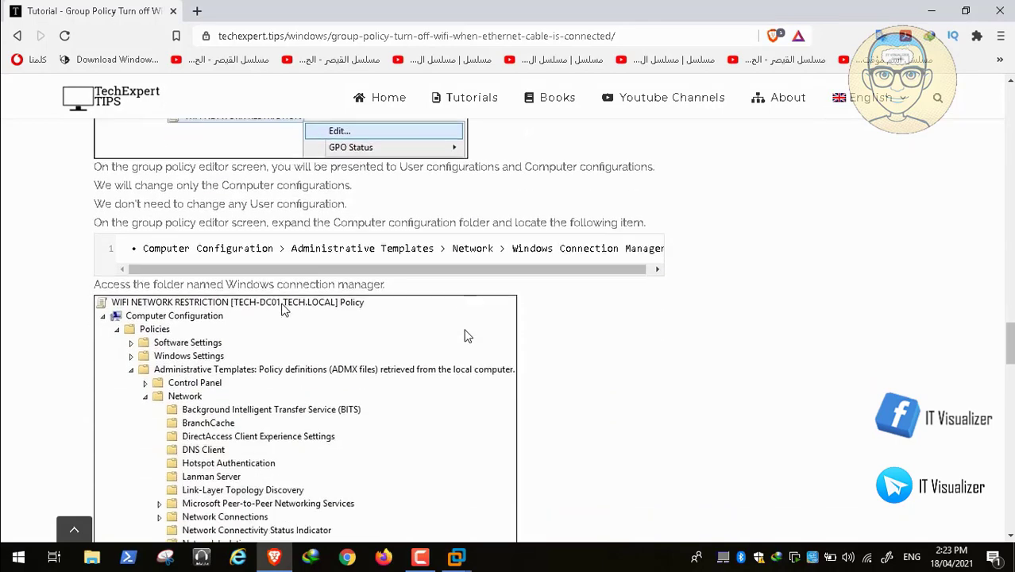
{"action": "scroll", "coordinate": [627, 262], "scroll_direction": "down", "scroll_amount": 2}
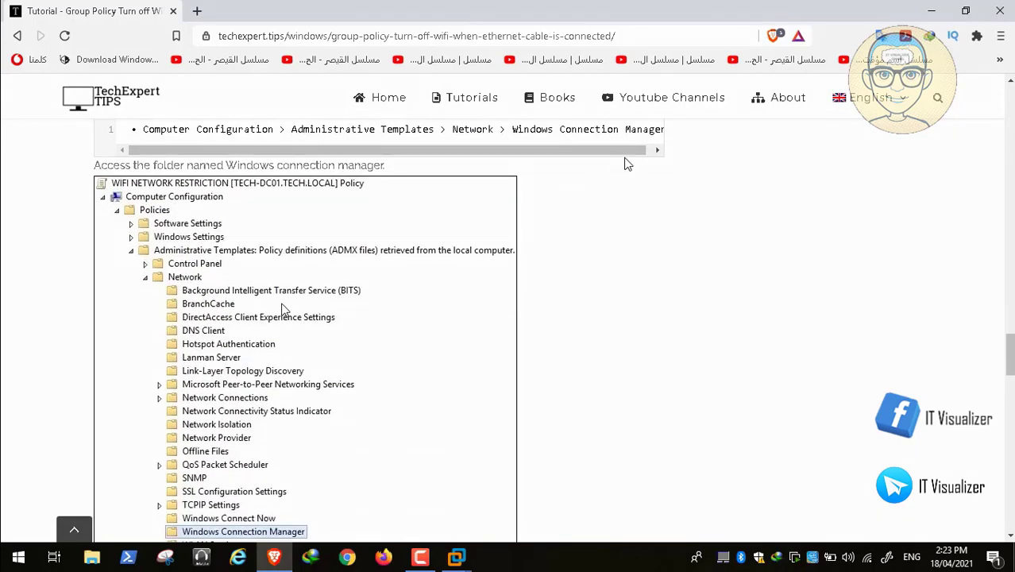
{"action": "scroll", "coordinate": [283, 308], "scroll_direction": "down", "scroll_amount": 3}
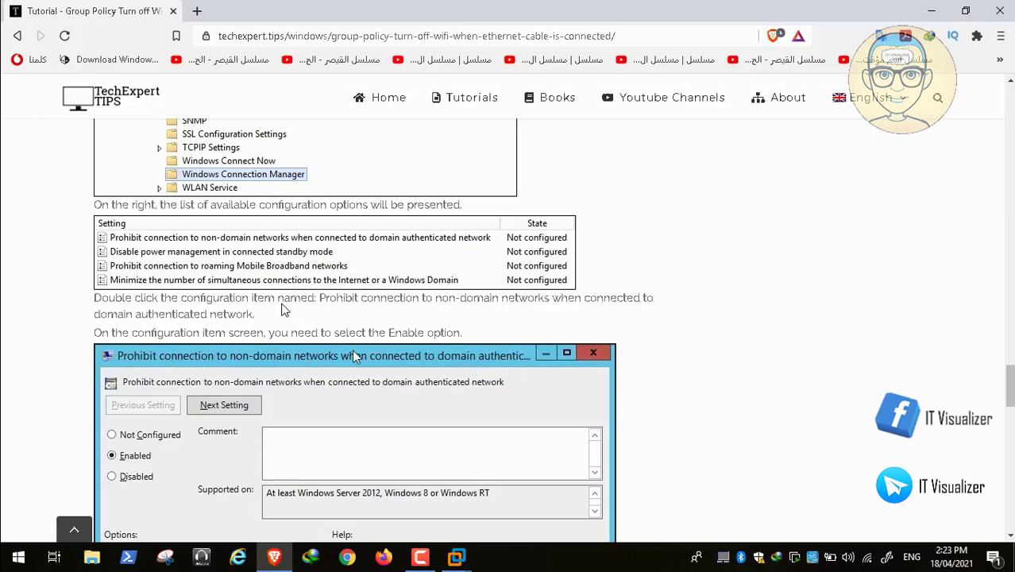
{"action": "scroll", "coordinate": [285, 310], "scroll_direction": "down", "scroll_amount": 1}
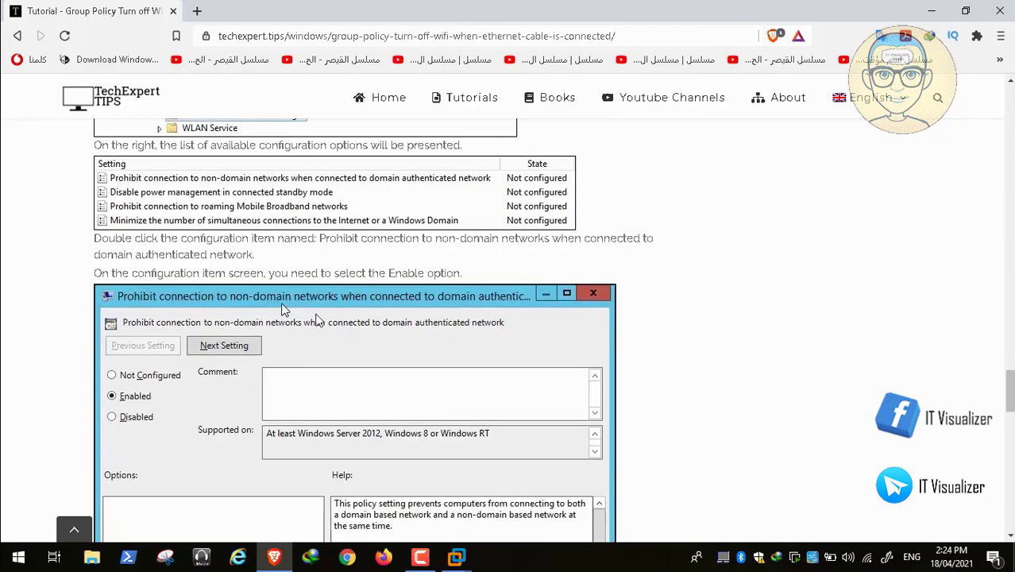
{"action": "scroll", "coordinate": [285, 310], "scroll_direction": "down", "scroll_amount": 5}
{"action": "scroll", "coordinate": [284, 309], "scroll_direction": "down", "scroll_amount": 2}
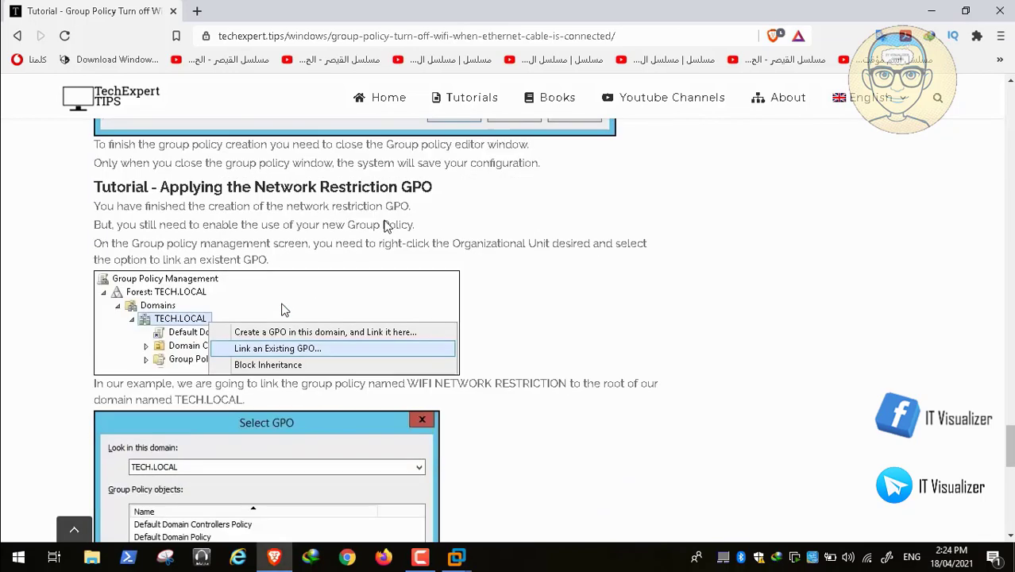
{"action": "scroll", "coordinate": [284, 310], "scroll_direction": "down", "scroll_amount": 2}
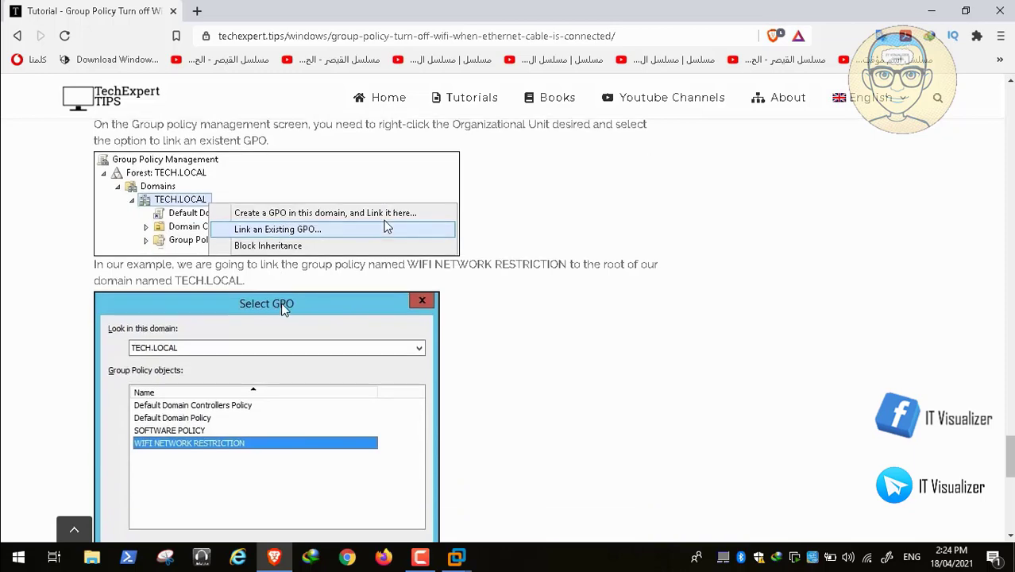
{"action": "scroll", "coordinate": [285, 309], "scroll_direction": "up", "scroll_amount": 10}
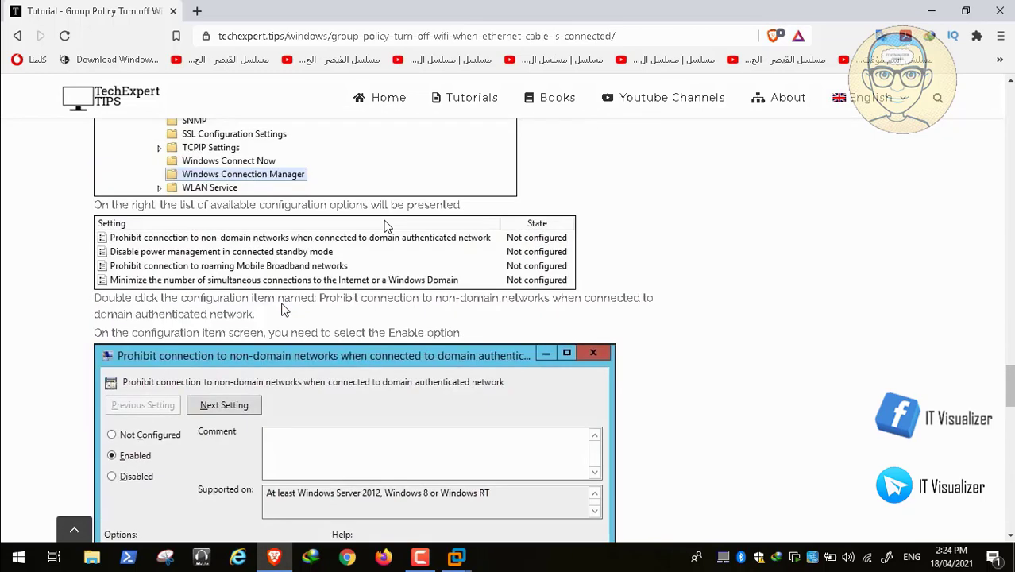
{"action": "scroll", "coordinate": [284, 310], "scroll_direction": "up", "scroll_amount": 1}
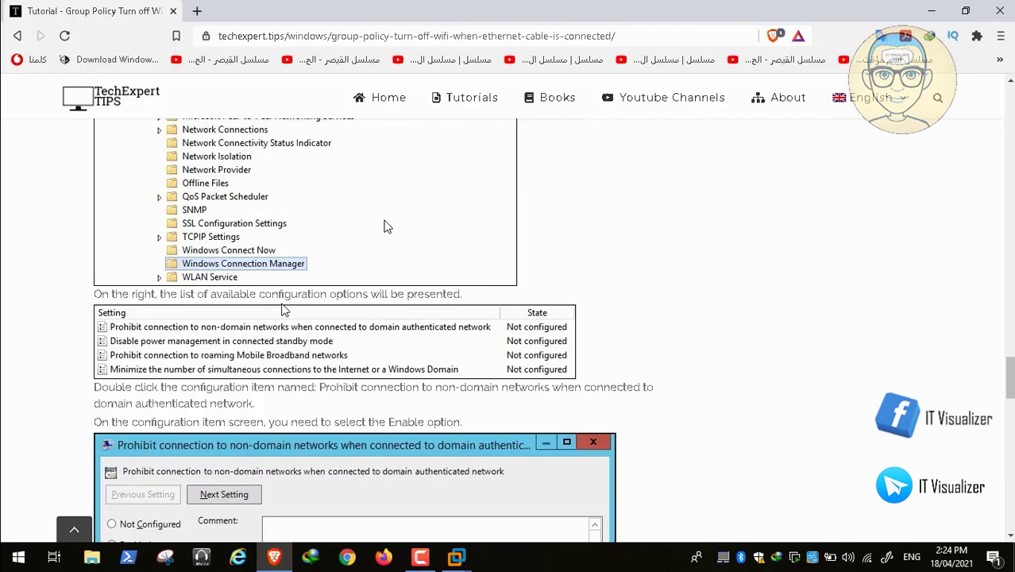
{"action": "scroll", "coordinate": [285, 310], "scroll_direction": "up", "scroll_amount": 3}
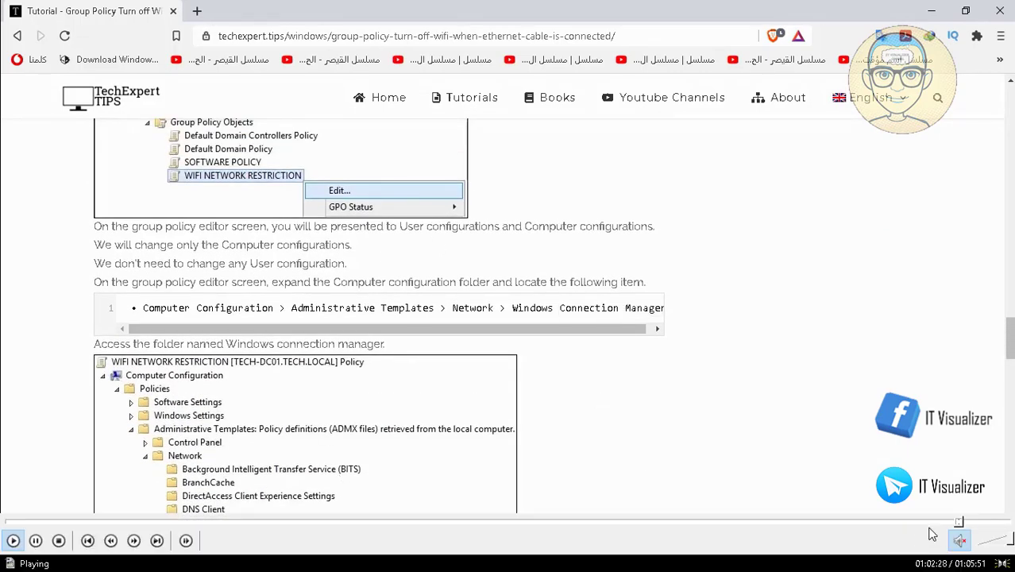
{"action": "left_click", "coordinate": [963, 522]}
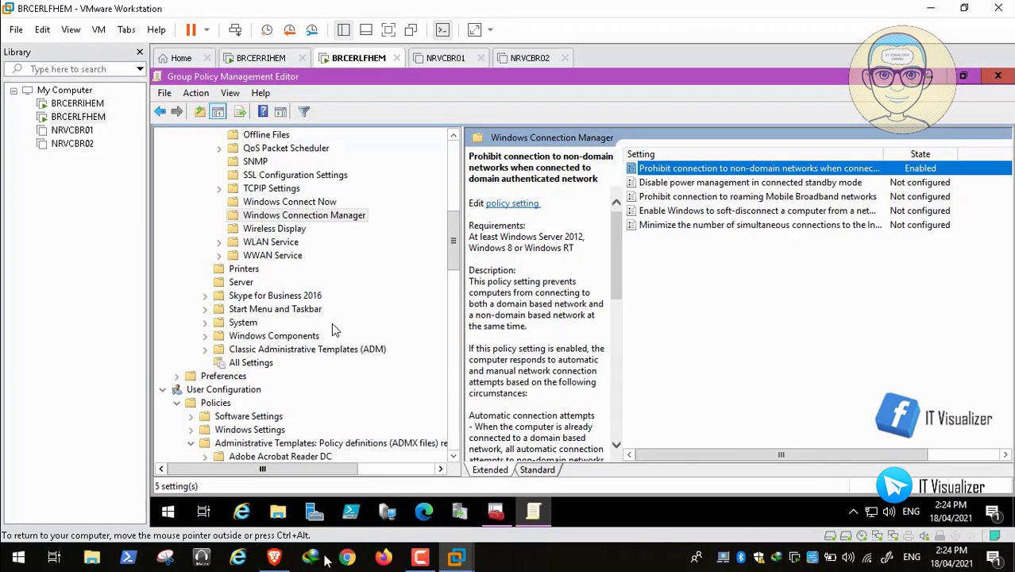
Step: Enable and apply 'Prohibit connection to non-domain networks when connected to domain authenticated network'
{"action": "key", "text": "space"}
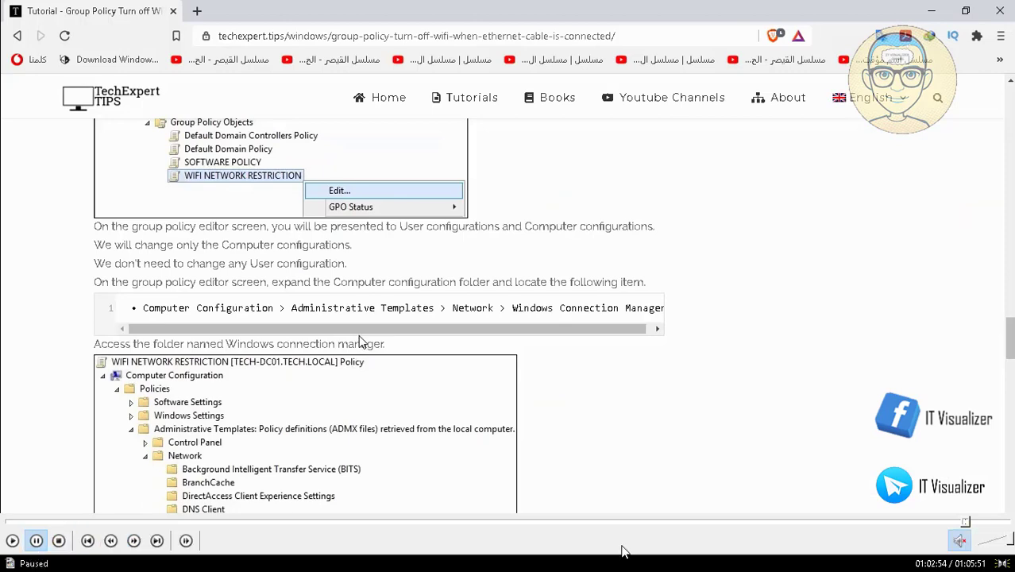
{"action": "left_click", "coordinate": [962, 523]}
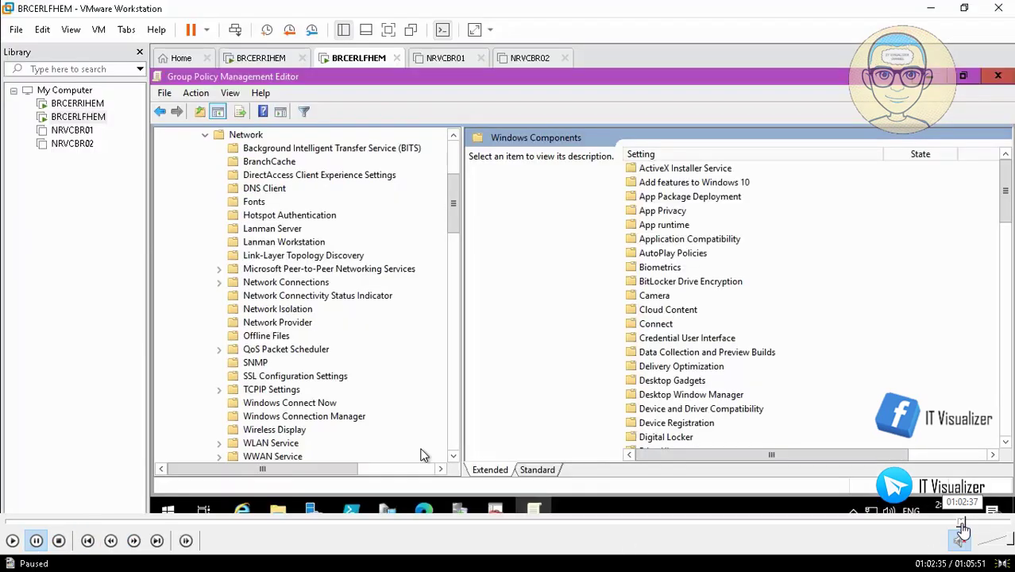
{"action": "left_click", "coordinate": [963, 523]}
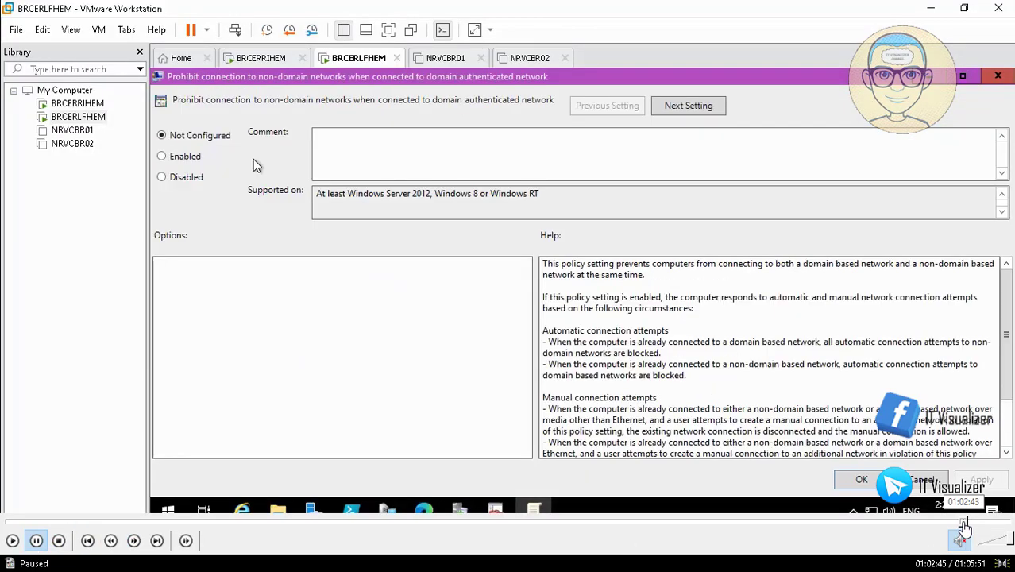
{"action": "left_click", "coordinate": [962, 522]}
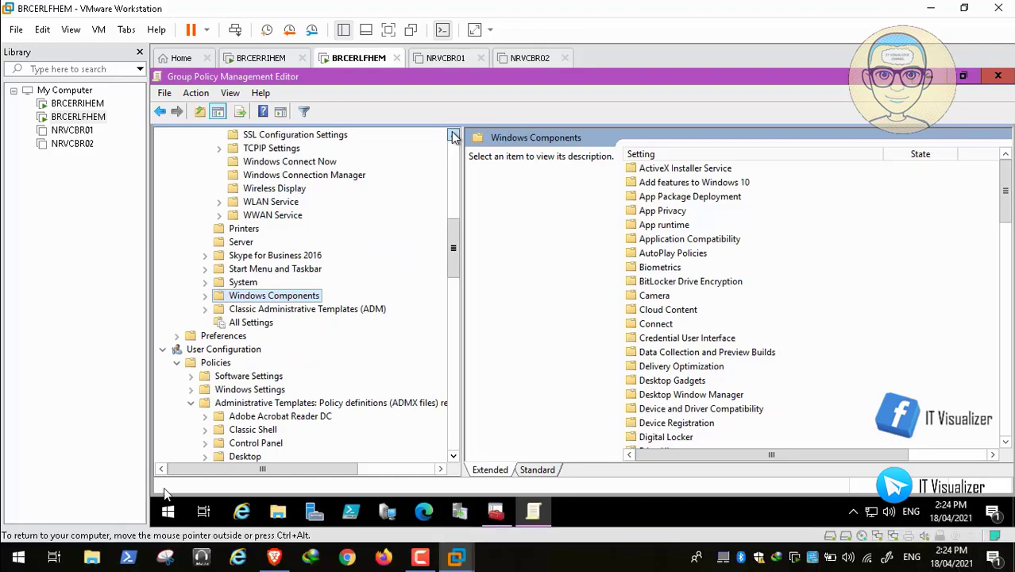
{"action": "left_click", "coordinate": [11, 545]}
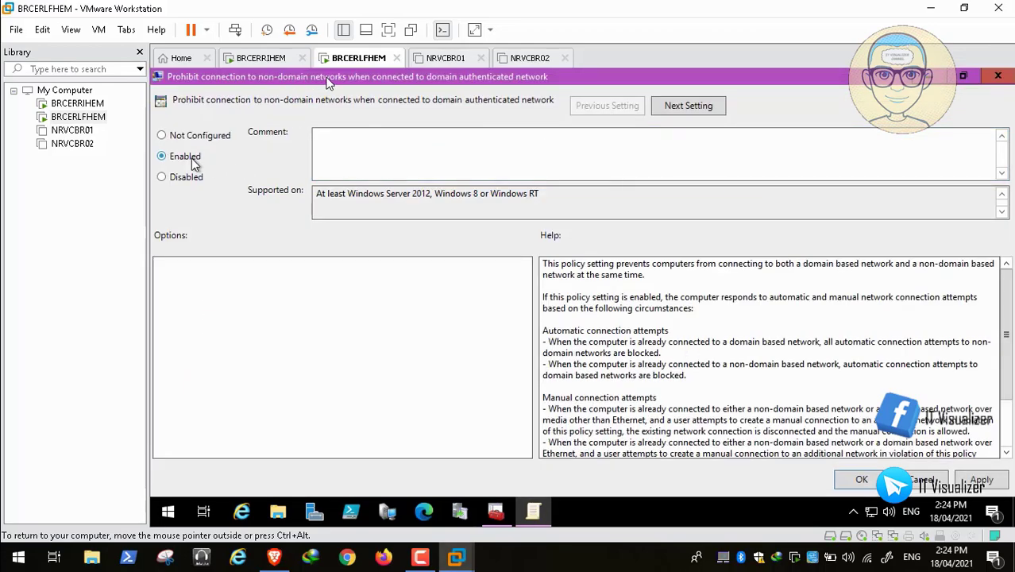
{"action": "left_click", "coordinate": [983, 480]}
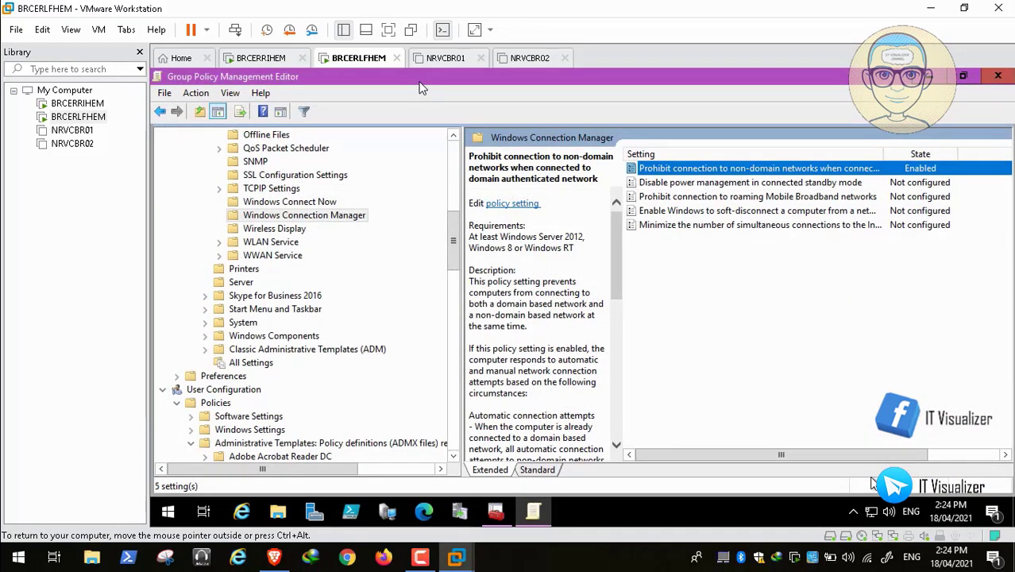
{"action": "mouse_move", "coordinate": [8, 528]}
{"action": "mouse_move", "coordinate": [11, 561]}
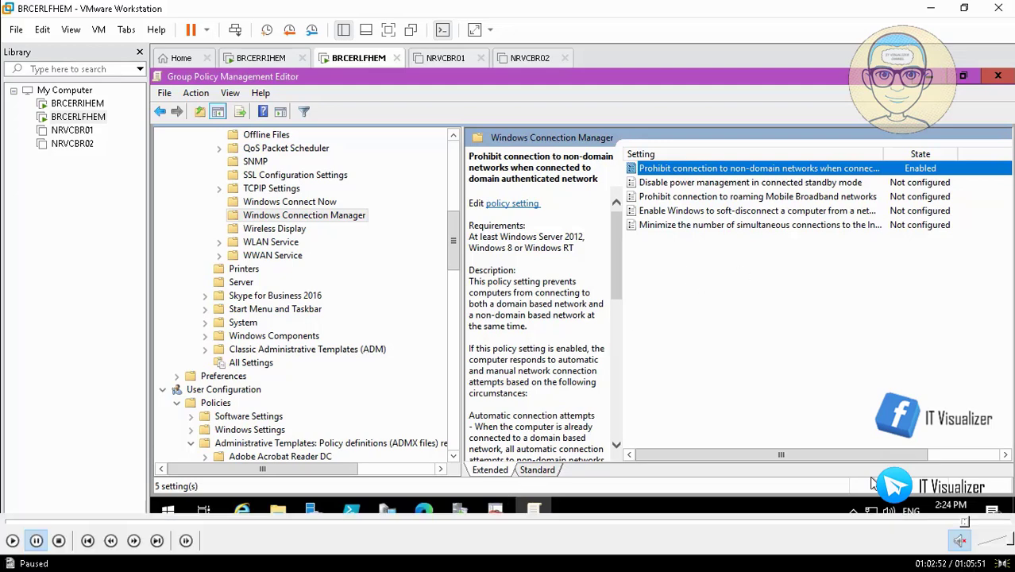
{"action": "left_click", "coordinate": [13, 542]}
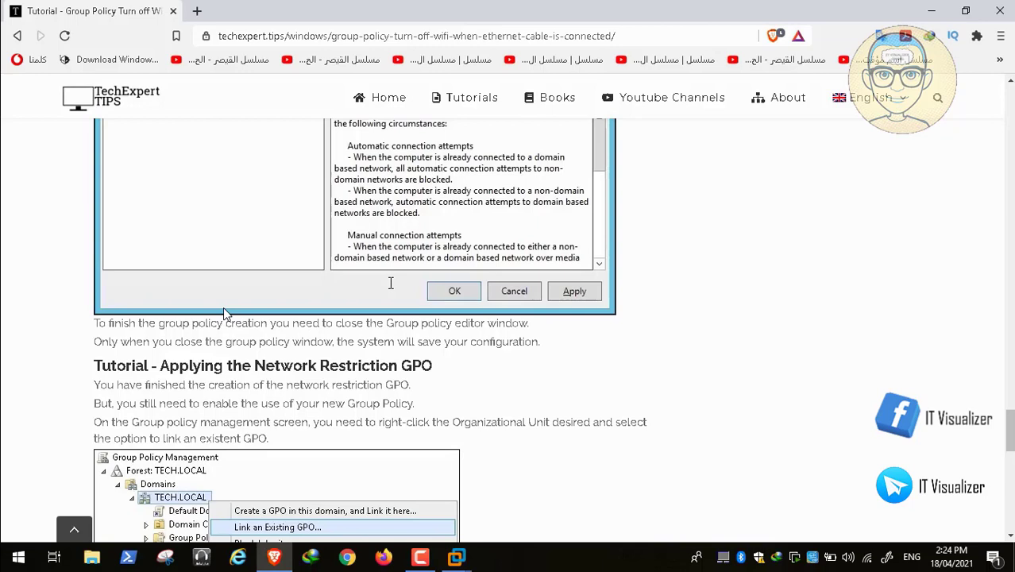
Step: Seek past the Application Locker and Windows tutorial pages to the guest's desktop
{"action": "mouse_move", "coordinate": [680, 559]}
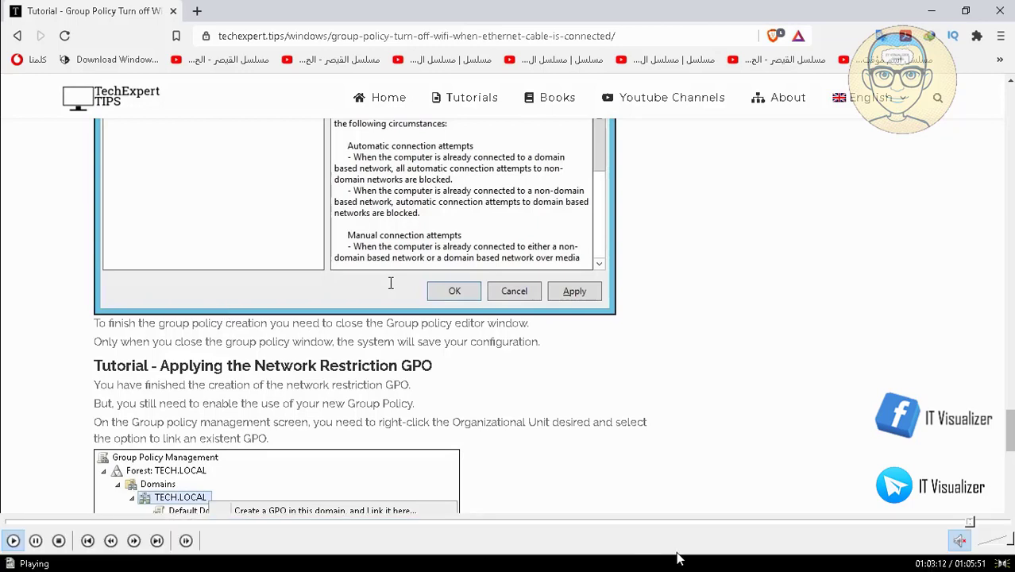
{"action": "left_click", "coordinate": [976, 523]}
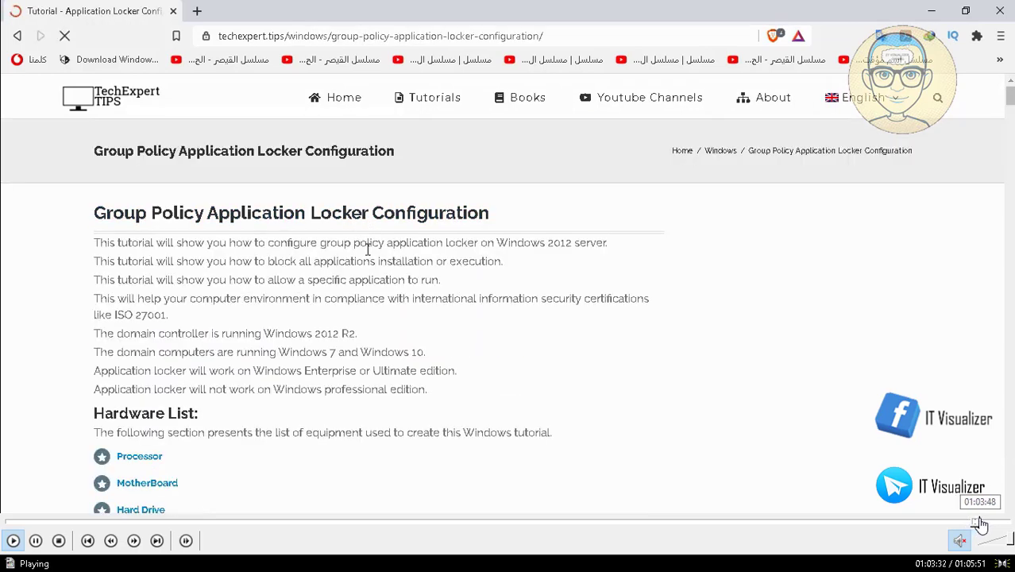
{"action": "left_click", "coordinate": [981, 524]}
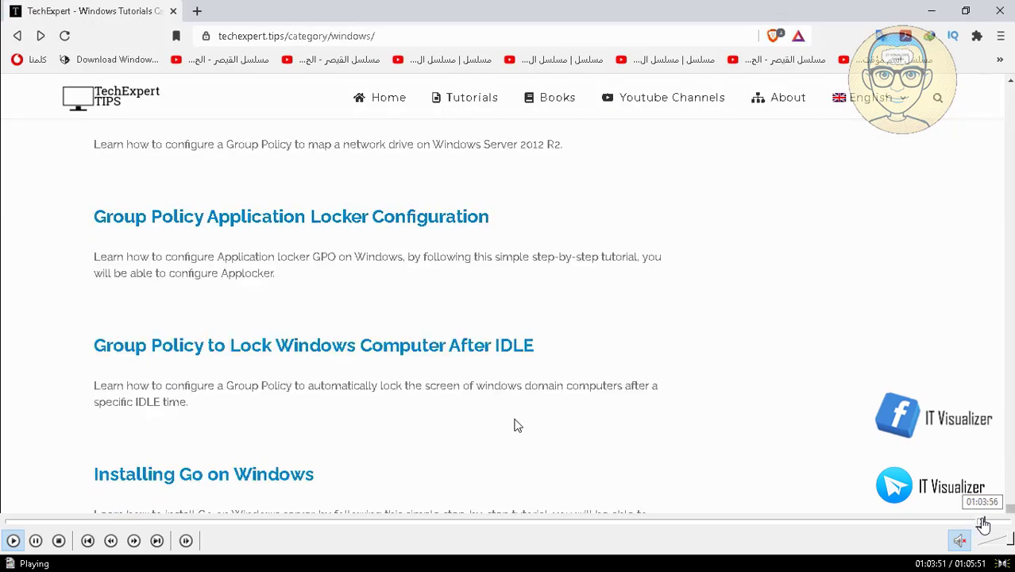
{"action": "left_click", "coordinate": [984, 524]}
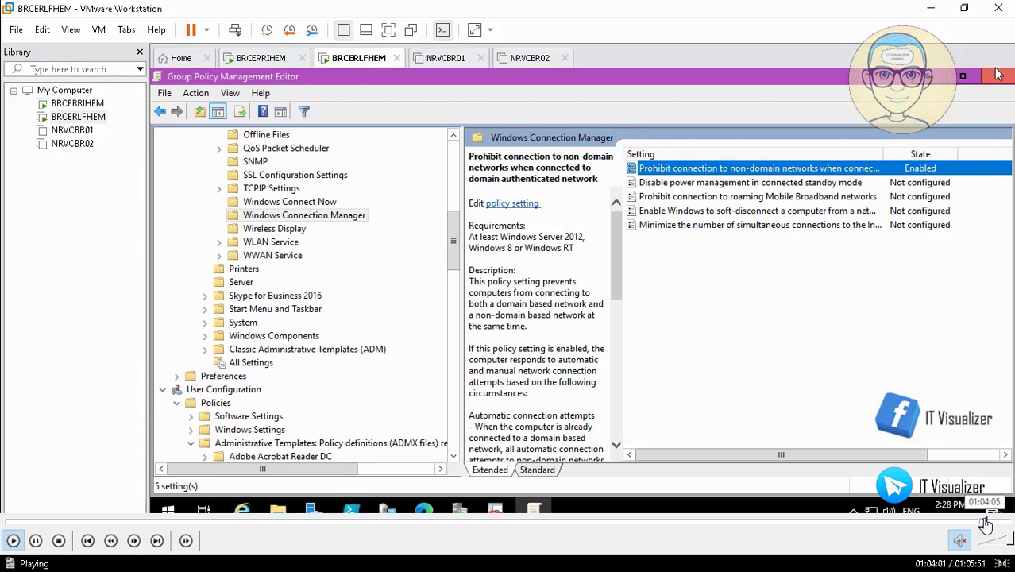
{"action": "left_click", "coordinate": [987, 523]}
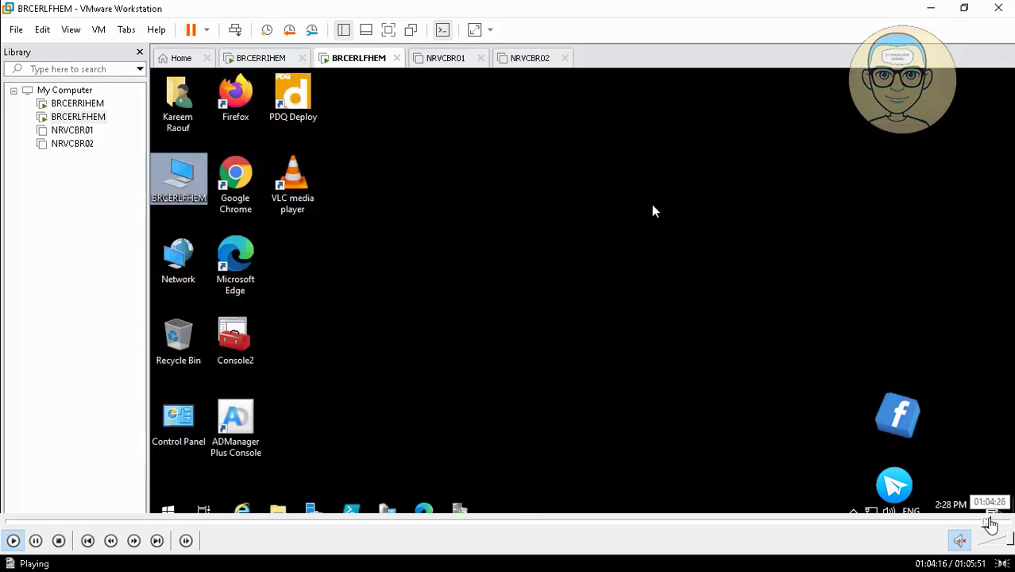
Step: Seek to the VM shutdown, exit full screen, close the Video26.mp4 player, and show recorder controls
{"action": "left_click", "coordinate": [991, 524]}
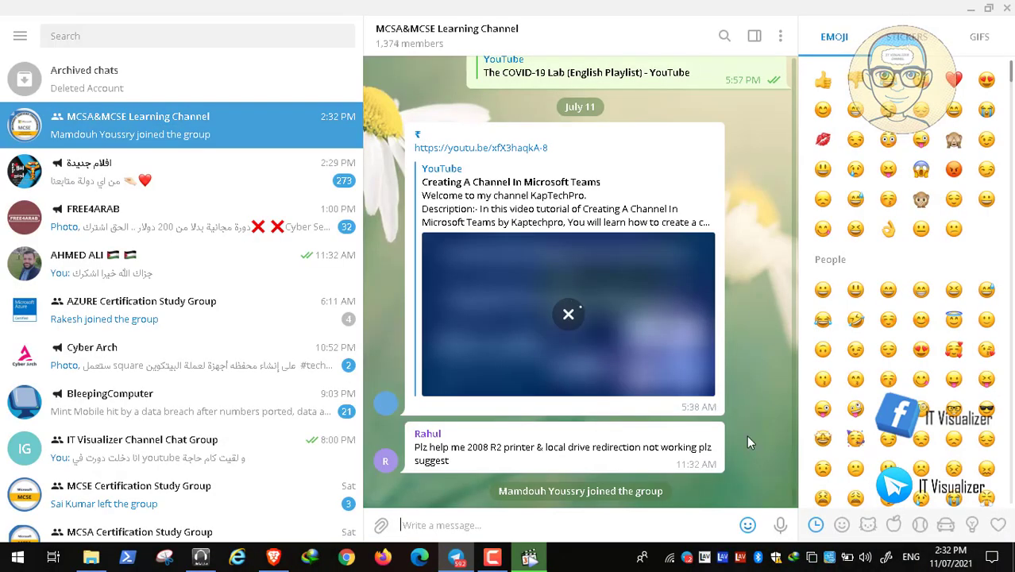
{"action": "left_click", "coordinate": [970, 15]}
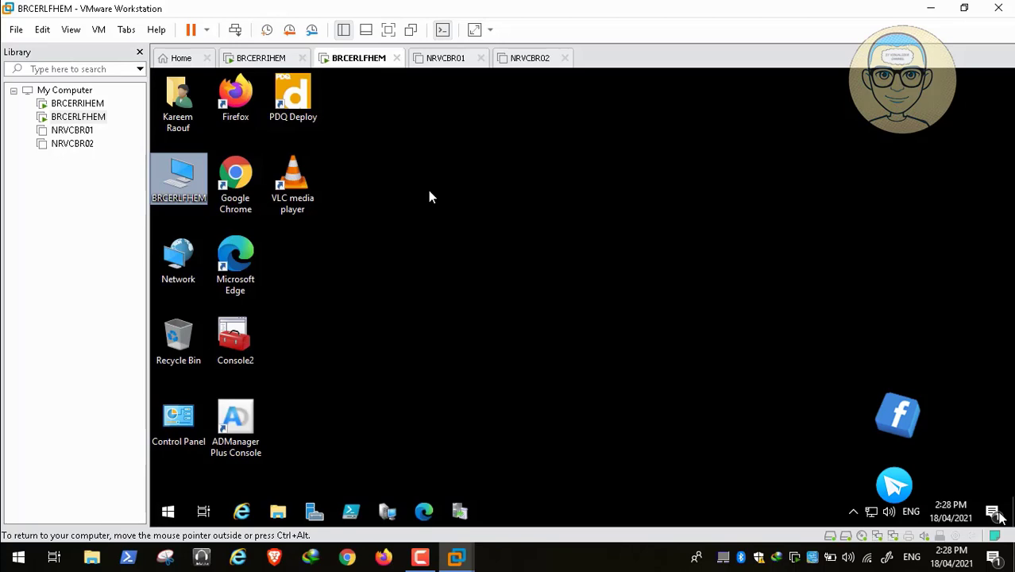
{"action": "left_click", "coordinate": [999, 522]}
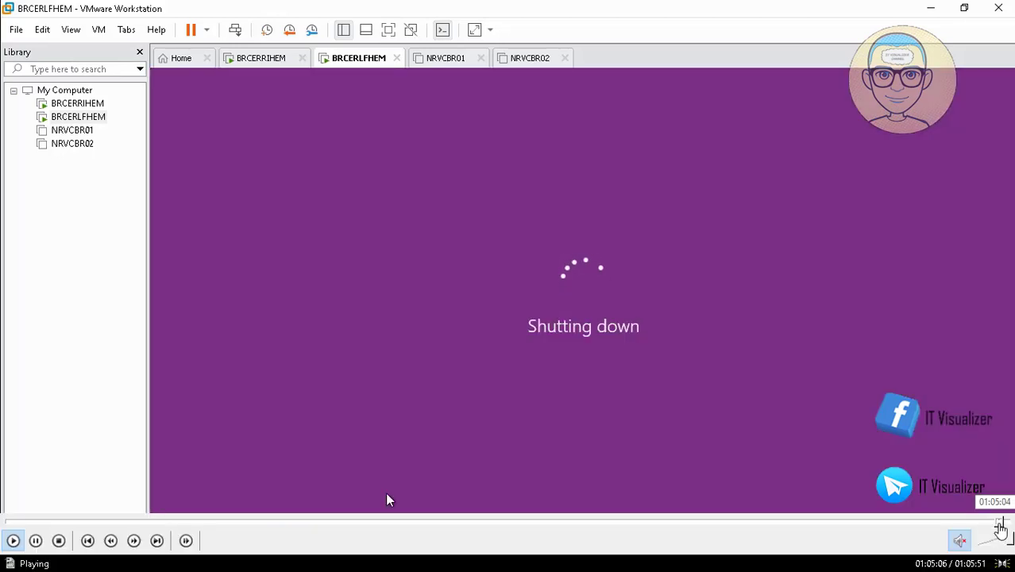
{"action": "double_click", "coordinate": [588, 310]}
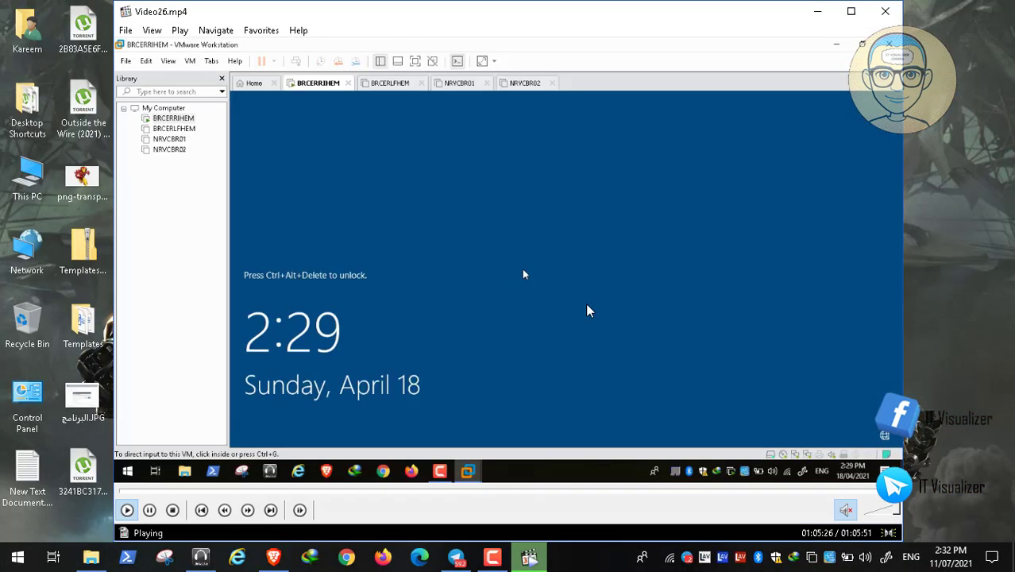
{"action": "left_click", "coordinate": [887, 12]}
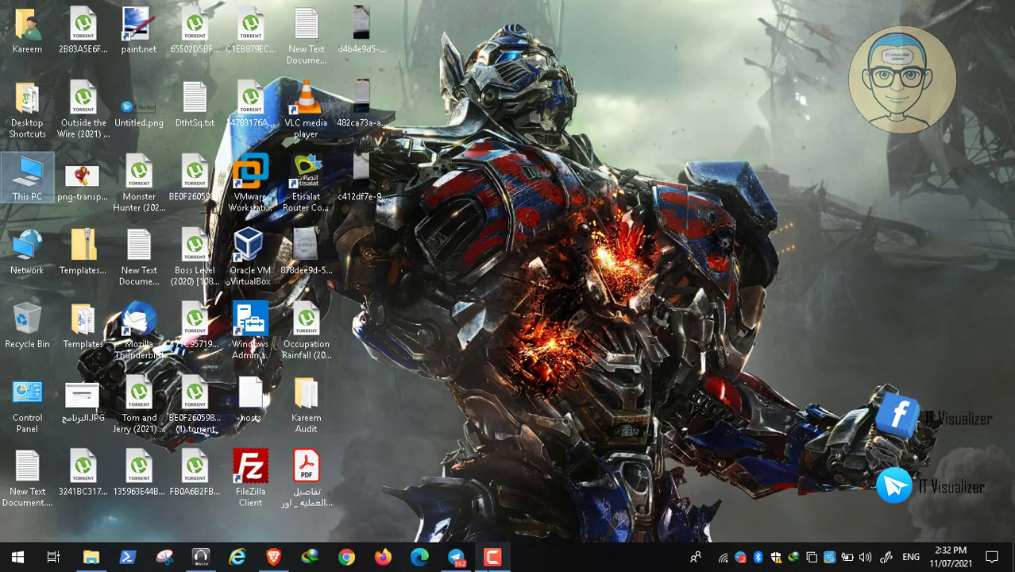
{"action": "left_click", "coordinate": [493, 557]}
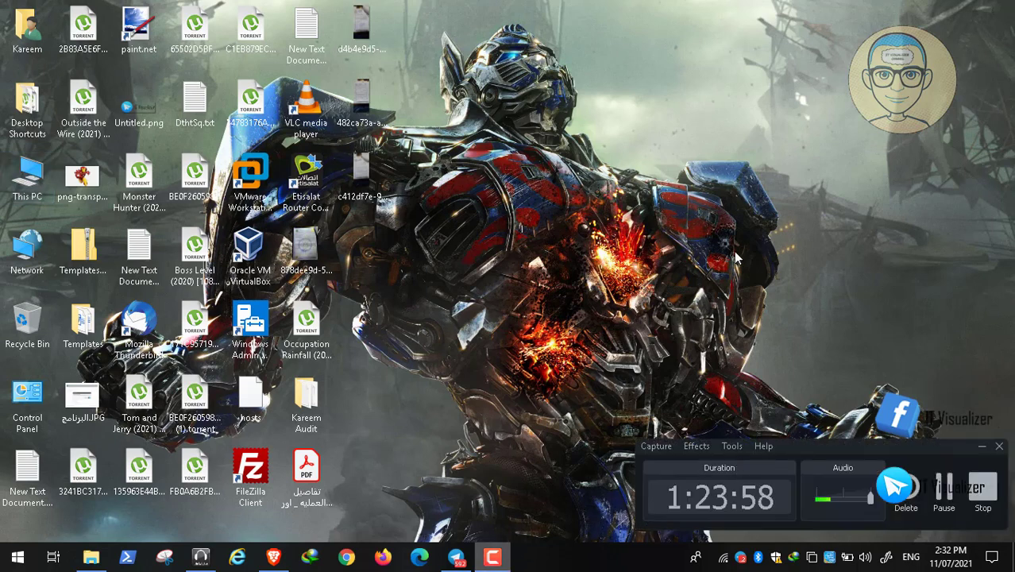